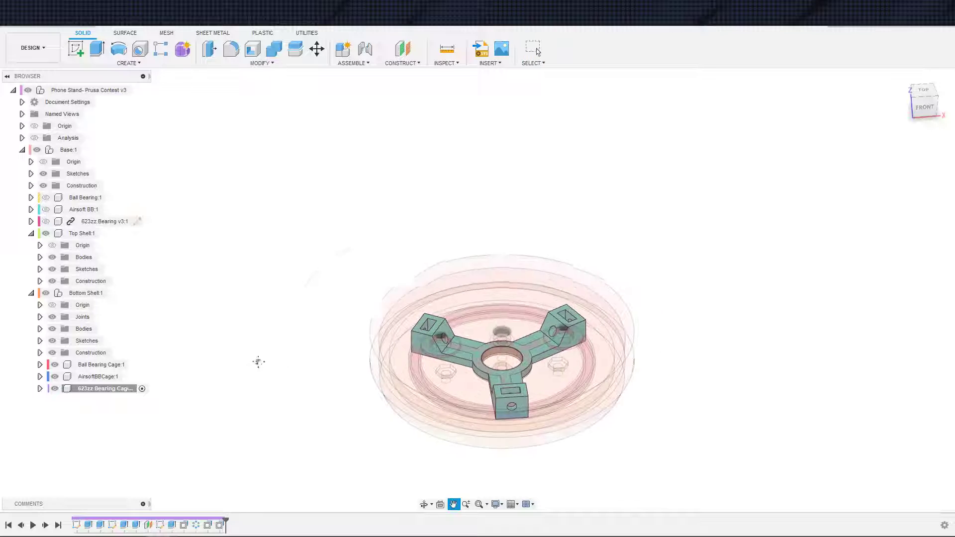
# Hide the Top Shell component to expose the bearing cage inside the base.
pyautogui.scroll(3, 281, 355)
pyautogui.keyDown('shift'); pyautogui.moveTo(281, 355); pyautogui.dragTo(332, 327, button='middle'); pyautogui.keyUp('shift')
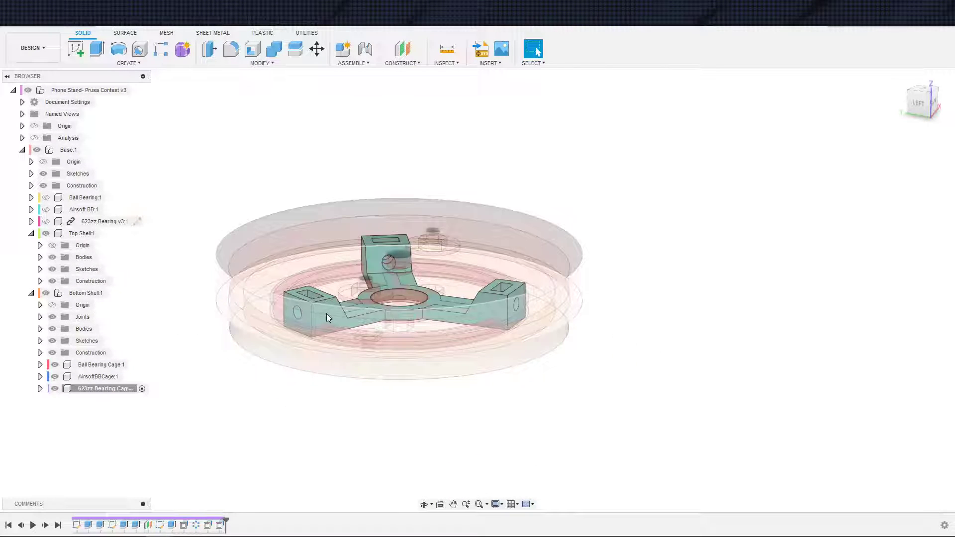
pyautogui.scroll(1, 365, 342)
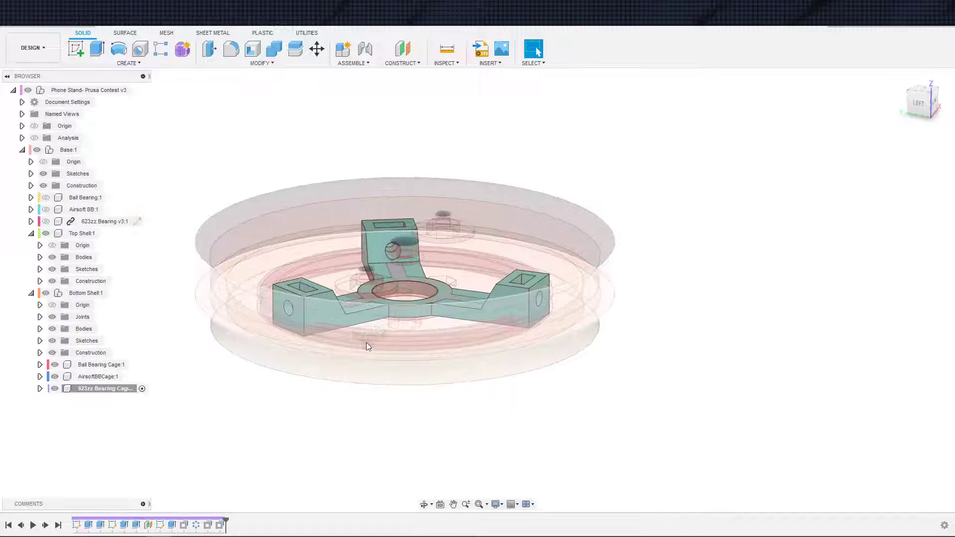
pyautogui.click(45, 233)
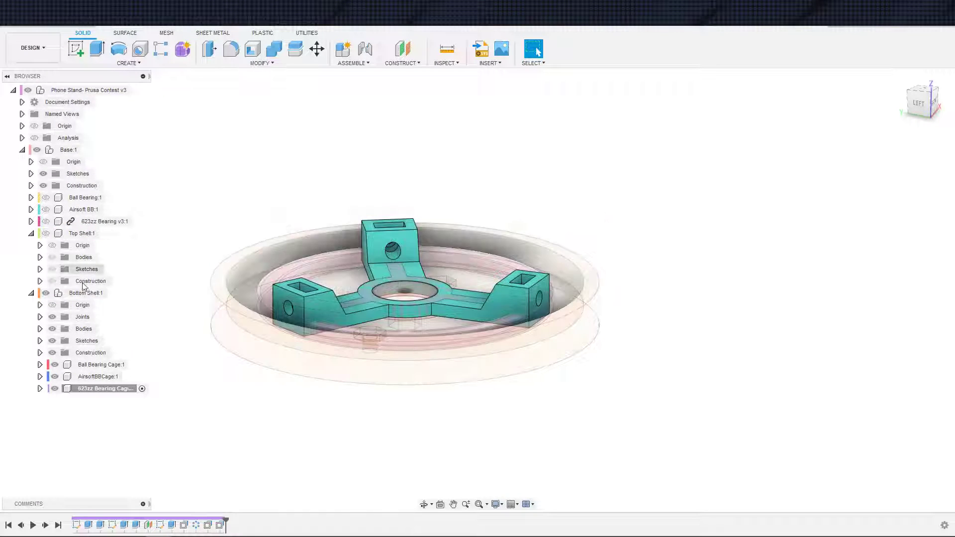
# Measure the length of a vertical edge of the hexagonal nut pocket in the bottom shell's floor.
pyautogui.keyDown('shift'); pyautogui.moveTo(330, 359); pyautogui.dragTo(537, 51, button='middle'); pyautogui.keyUp('shift')
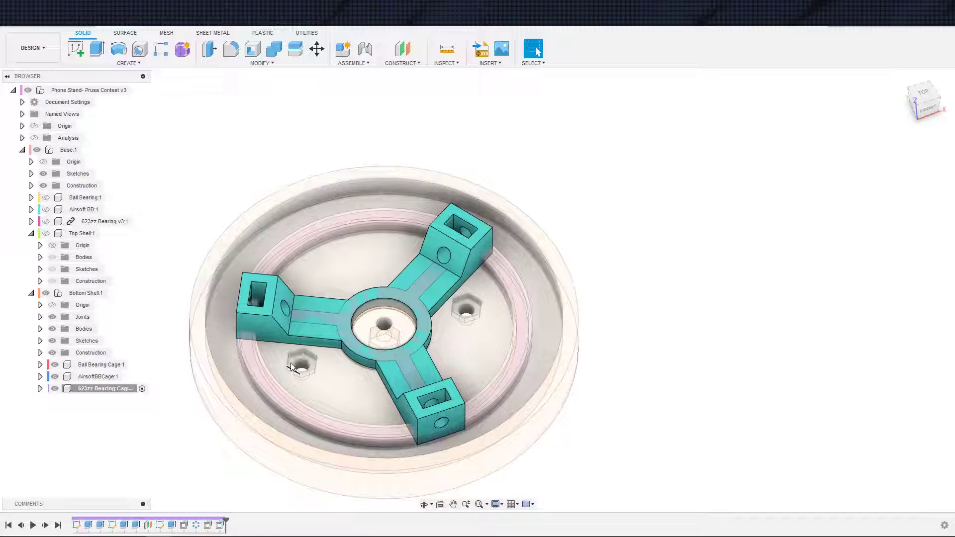
pyautogui.keyDown('shift'); pyautogui.moveTo(318, 328); pyautogui.dragTo(322, 288, button='middle'); pyautogui.keyUp('shift')
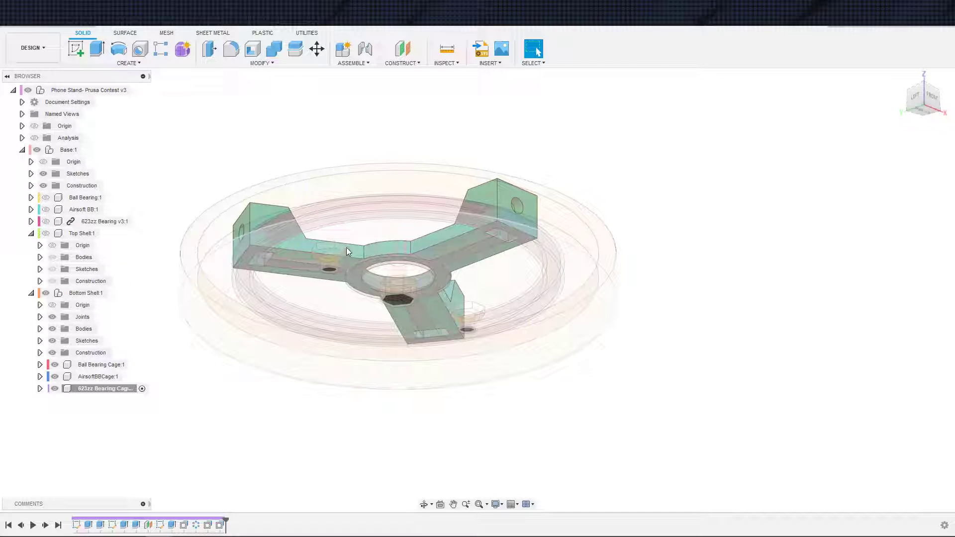
pyautogui.moveTo(354, 273)
pyautogui.keyDown('shift'); pyautogui.mouseDown(button='middle')
pyautogui.moveTo(354, 304)
pyautogui.moveTo(327, 300)
pyautogui.mouseUp(button='middle'); pyautogui.keyUp('shift')
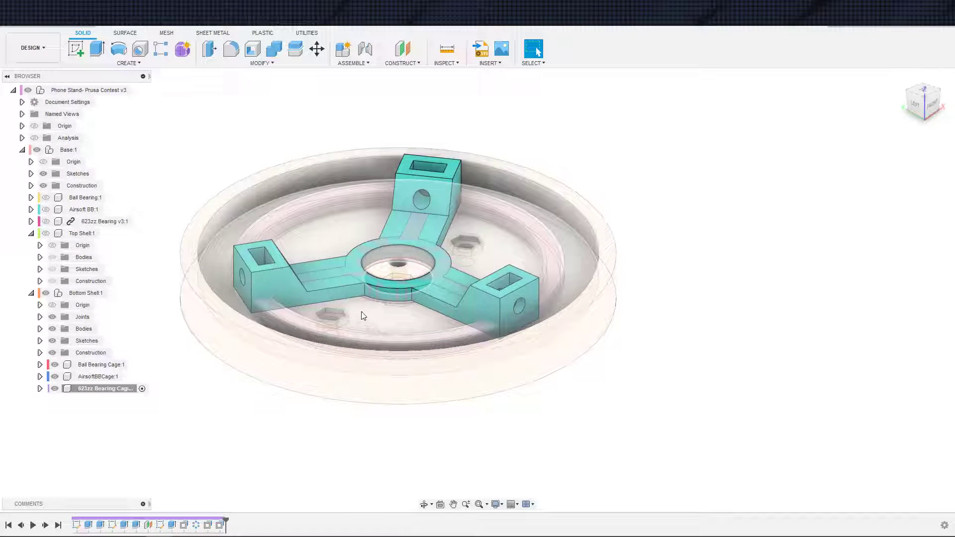
pyautogui.scroll(1, 348, 324)
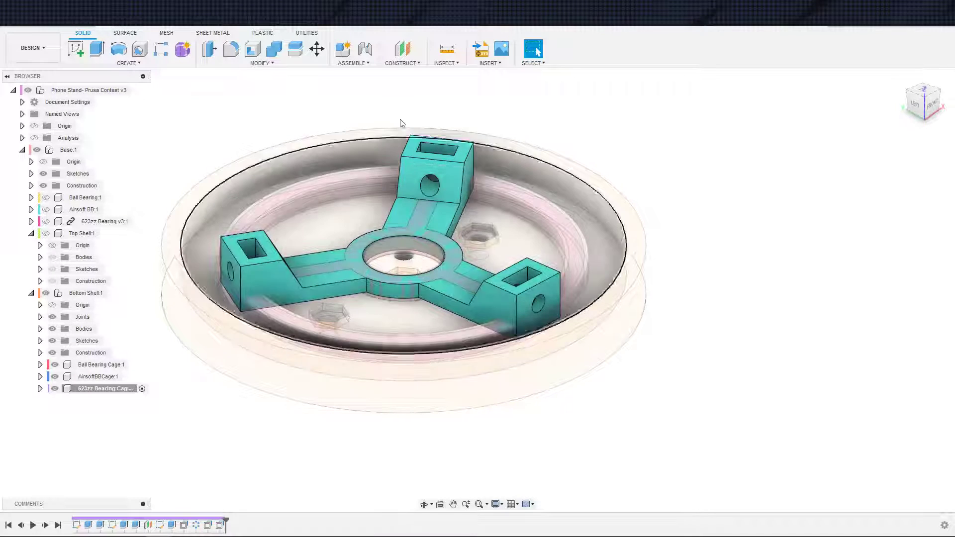
pyautogui.press('i')
pyautogui.scroll(9, 347, 320)
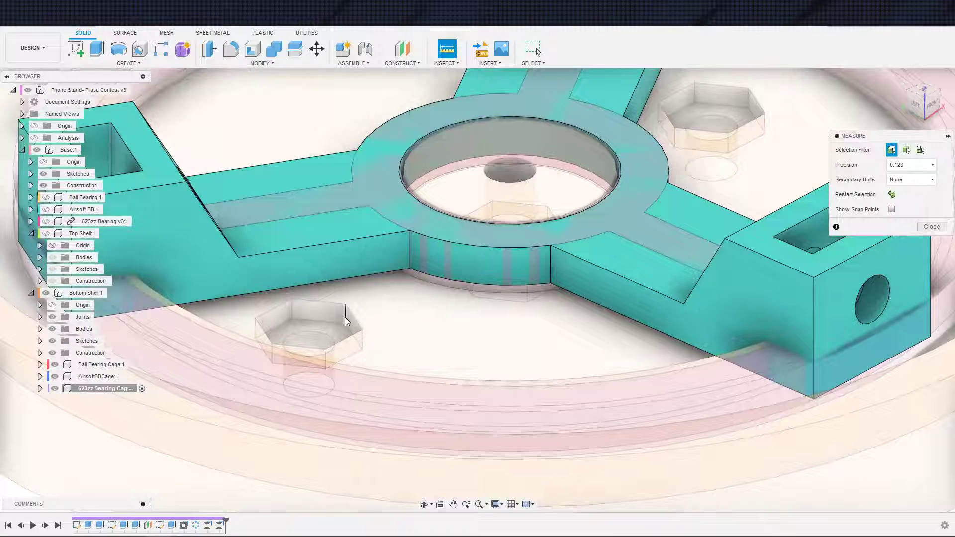
pyautogui.click(345, 320)
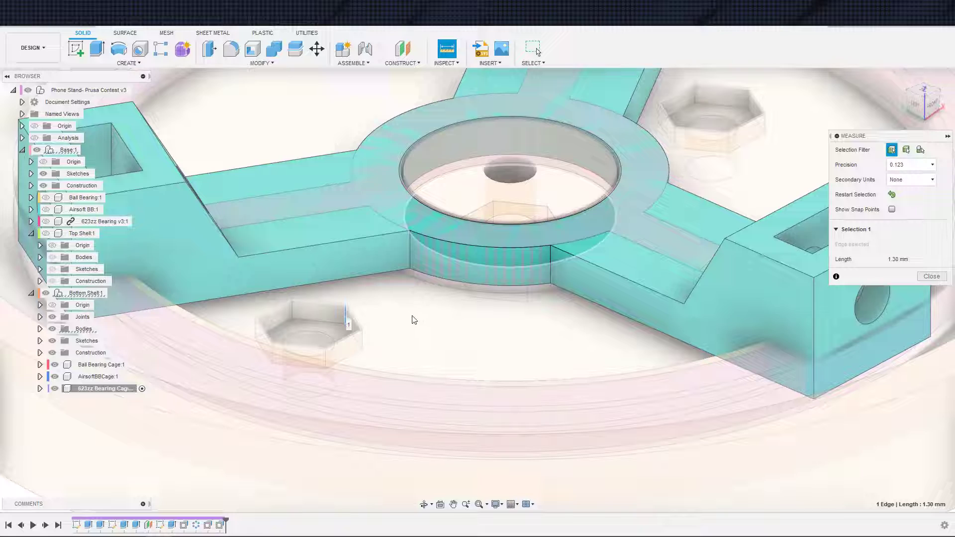
pyautogui.scroll(-6, 390, 328)
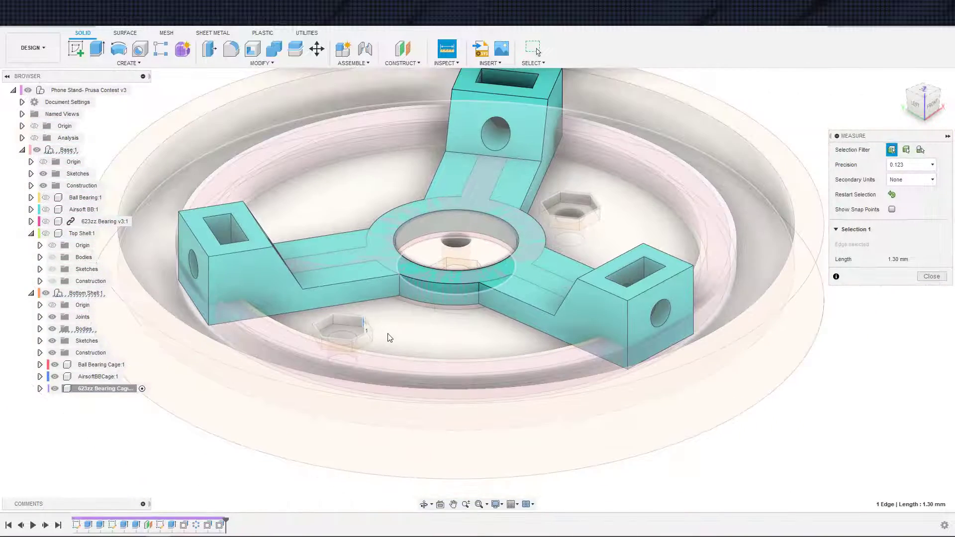
pyautogui.moveTo(387, 334); pyautogui.dragTo(397, 289, button='middle')
pyautogui.press('Escape')
# Examine how the three-armed bearing cage sits in the bottom shell, from the side and from above.
pyautogui.scroll(-3, 411, 327)
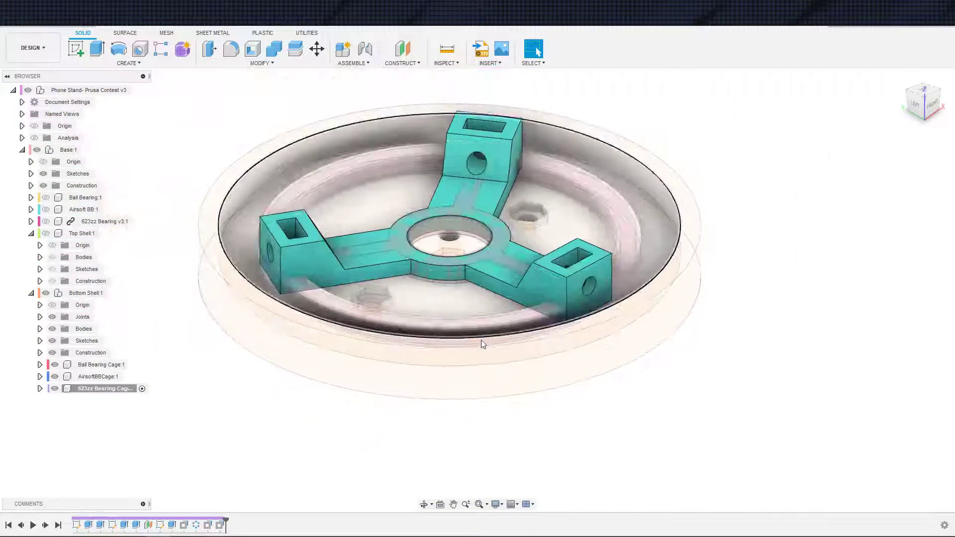
pyautogui.keyDown('shift'); pyautogui.moveTo(482, 343); pyautogui.dragTo(432, 312, button='middle'); pyautogui.keyUp('shift')
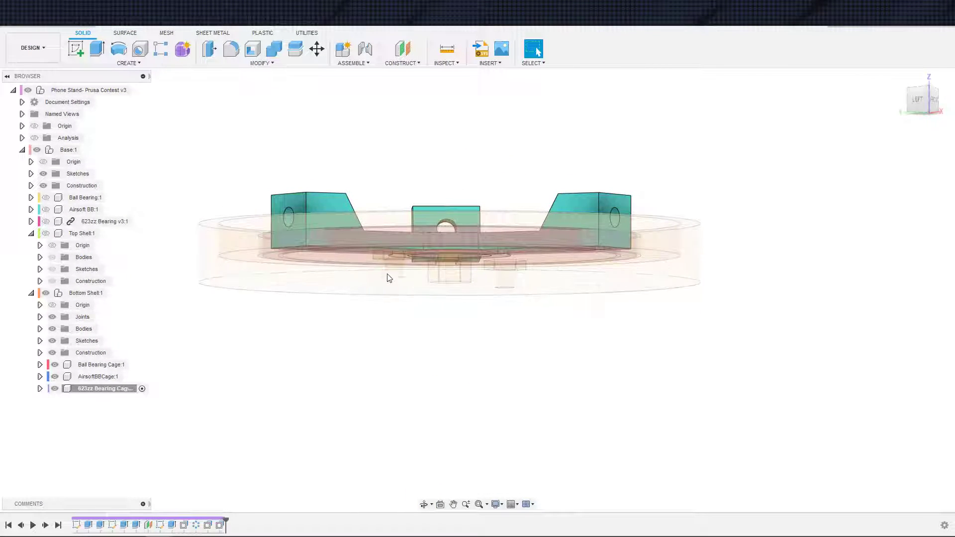
pyautogui.keyDown('shift'); pyautogui.moveTo(396, 268); pyautogui.dragTo(424, 296, button='middle'); pyautogui.keyUp('shift')
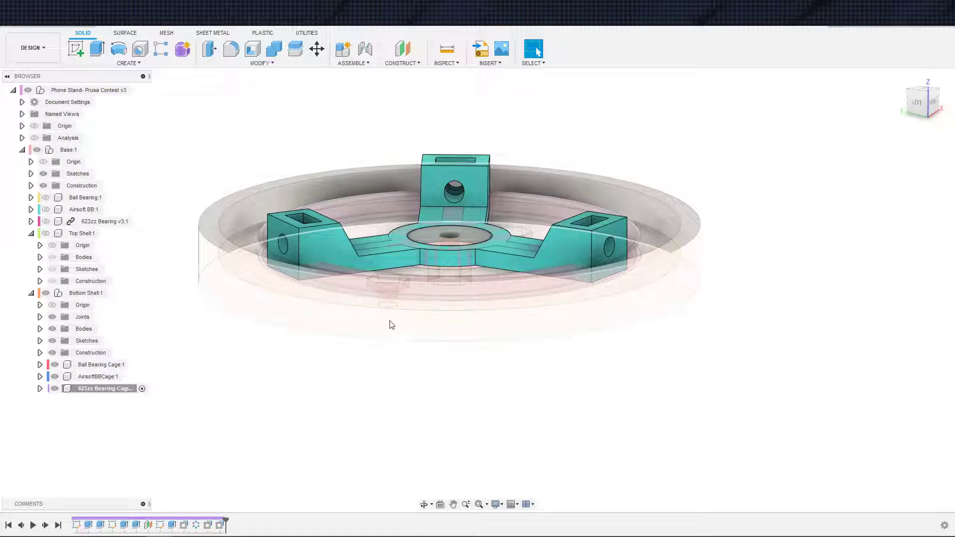
pyautogui.scroll(3, 393, 316)
pyautogui.scroll(-4, 417, 322)
pyautogui.moveTo(447, 326)
pyautogui.keyDown('shift'); pyautogui.mouseDown(button='middle')
pyautogui.moveTo(445, 300)
pyautogui.moveTo(441, 341)
pyautogui.mouseUp(button='middle'); pyautogui.keyUp('shift')
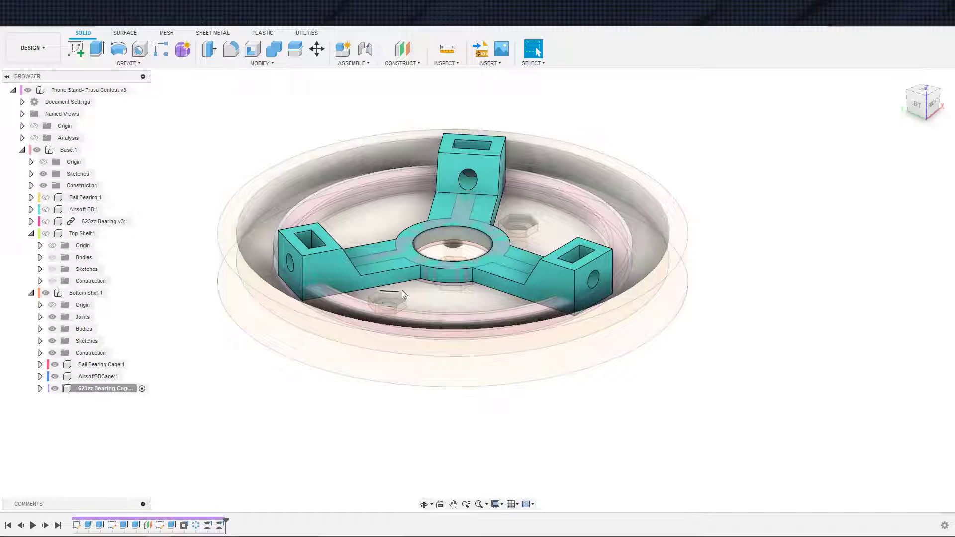
pyautogui.scroll(-2, 391, 299)
pyautogui.moveTo(419, 295); pyautogui.dragTo(393, 310, button='middle')
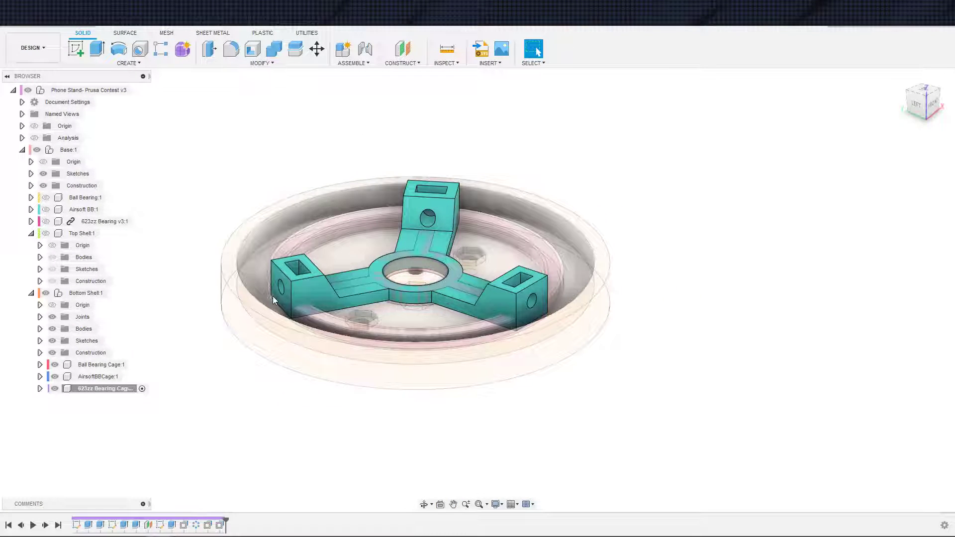
# Hide the Ball Bearing Cage, the AirsoftBBCage and the Bottom Shell's bodies, and select the 623zz Bearing Cage.
pyautogui.click(55, 377)
pyautogui.click(52, 365)
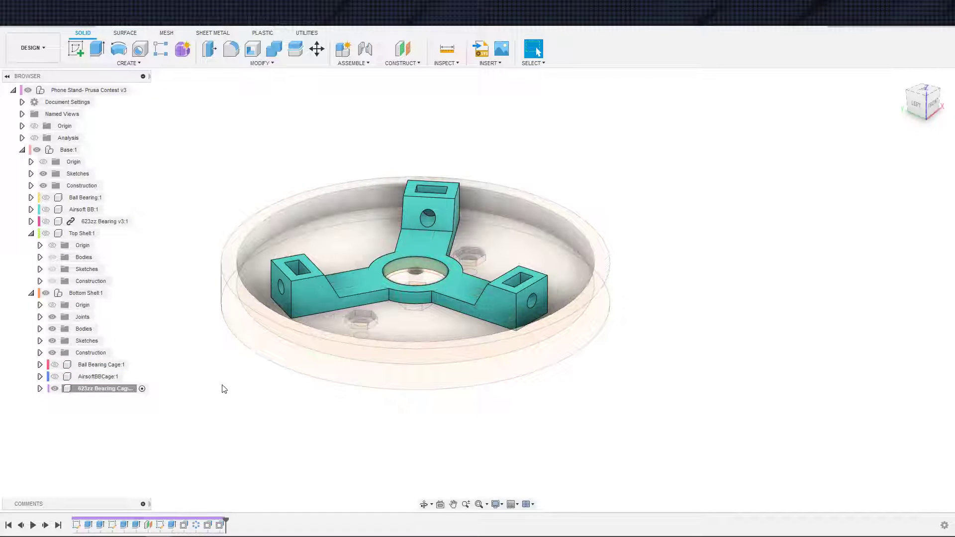
pyautogui.moveTo(221, 386); pyautogui.dragTo(184, 396, button='middle')
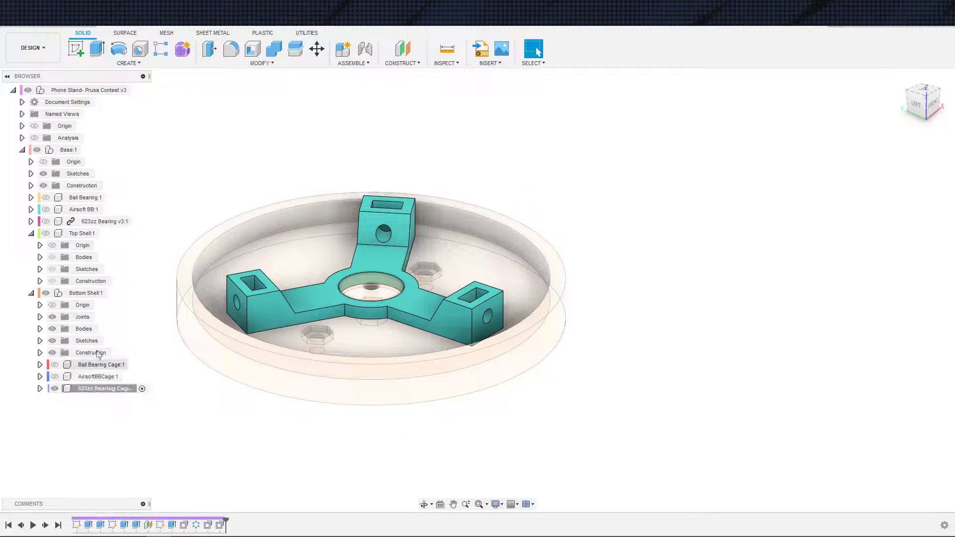
pyautogui.click(52, 330)
pyautogui.click(49, 329)
pyautogui.keyDown('shift'); pyautogui.moveTo(259, 381); pyautogui.dragTo(138, 398, button='middle'); pyautogui.keyUp('shift')
pyautogui.click(117, 388)
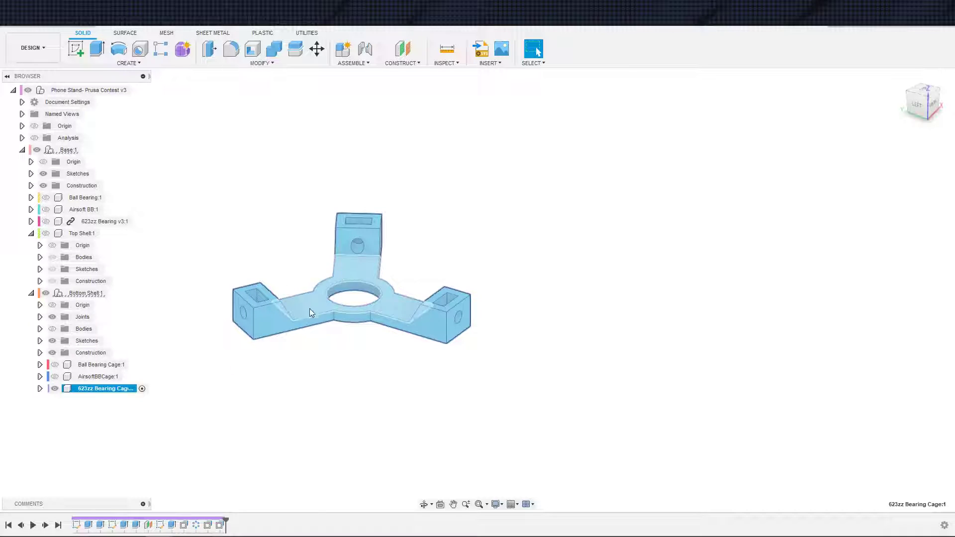
pyautogui.scroll(2, 268, 337)
pyautogui.scroll(-2, 268, 337)
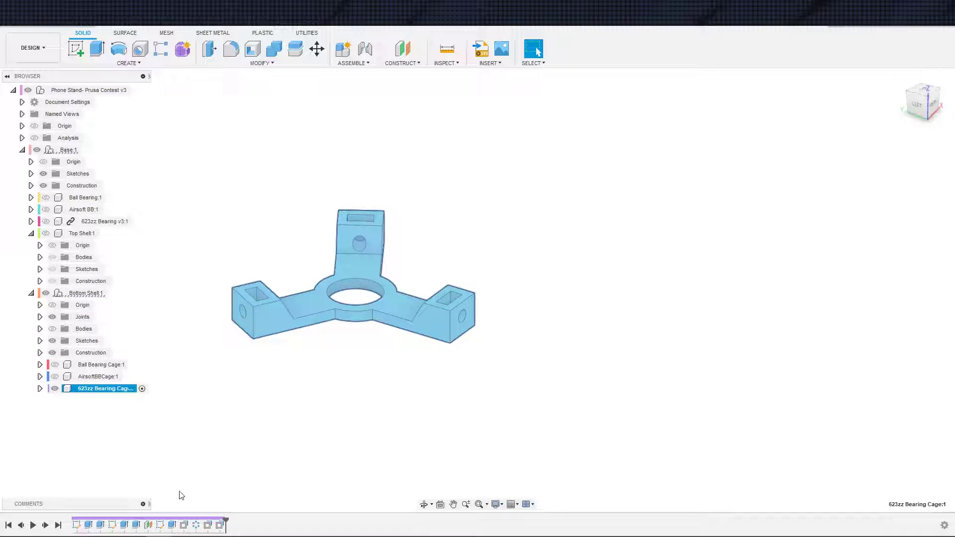
# Roll the 623zz Bearing Cage's timeline back to just after its first sketch and show the Bottom Shell's bodies.
pyautogui.moveTo(225, 520); pyautogui.dragTo(75, 525)
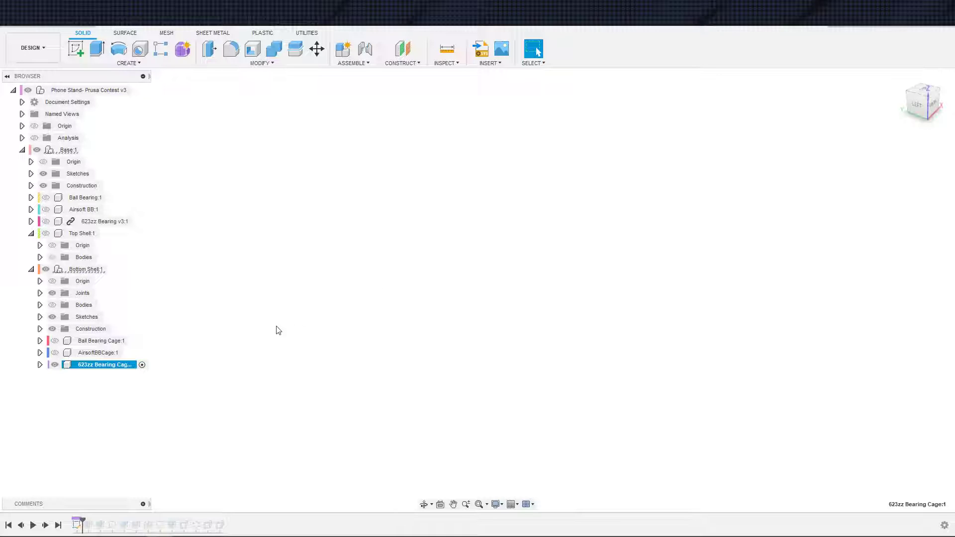
pyautogui.click(52, 305)
# Measure the distance between the bottom shell's inner floor and the top face of its central boss.
pyautogui.scroll(5, 298, 341)
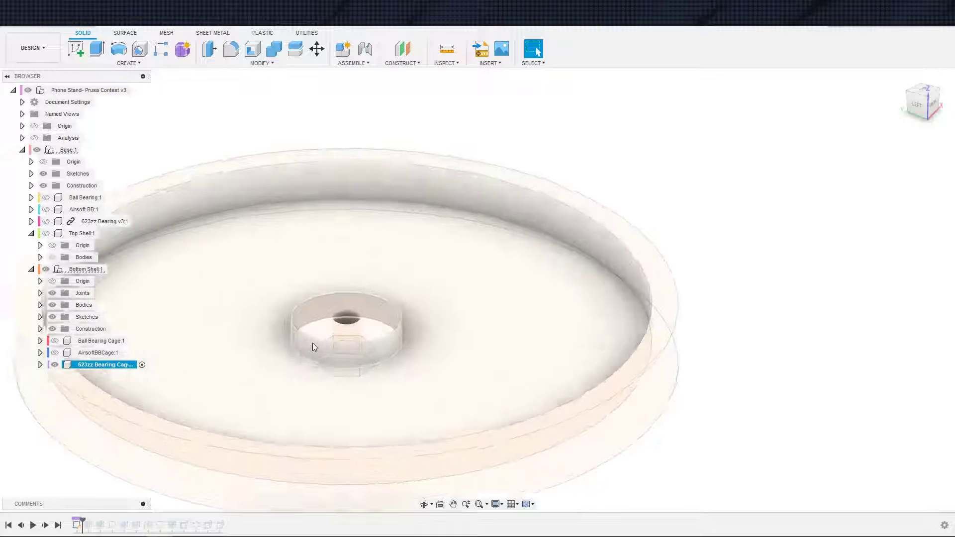
pyautogui.scroll(3, 312, 343)
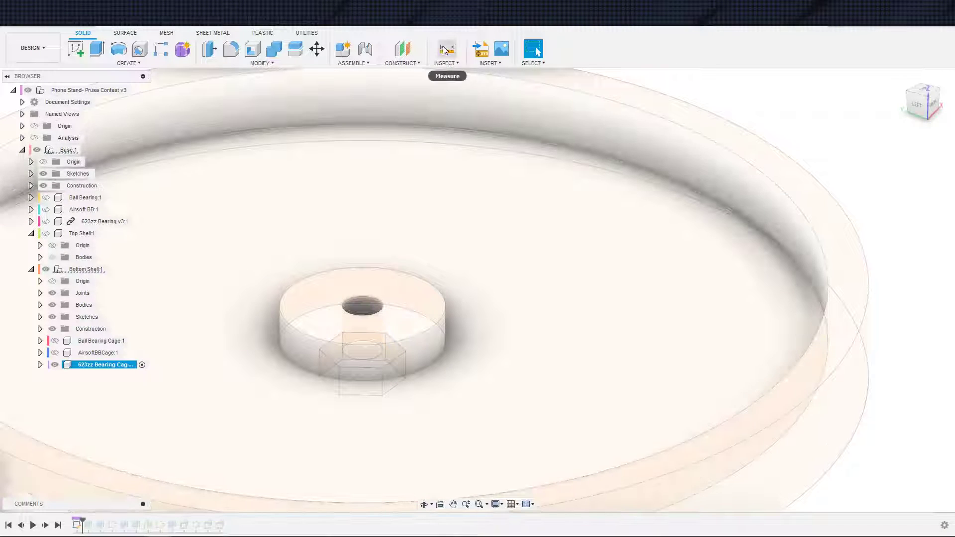
pyautogui.click(444, 50)
pyautogui.click(280, 415)
pyautogui.click(333, 335)
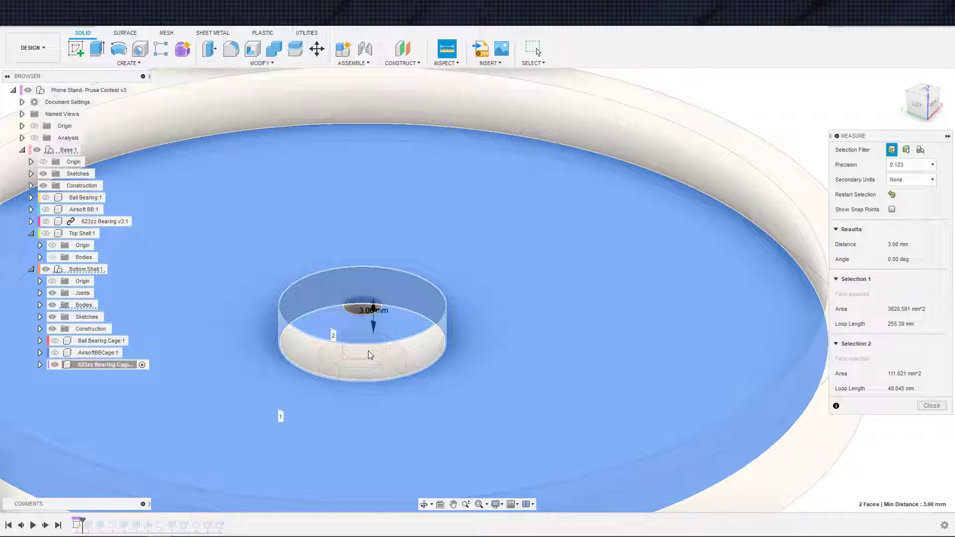
pyautogui.scroll(-2, 375, 376)
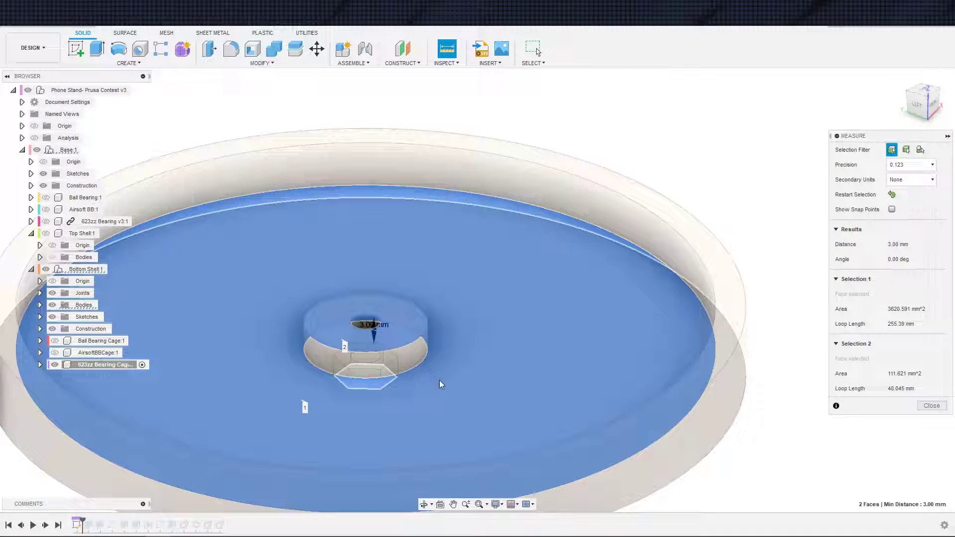
pyautogui.scroll(1, 372, 387)
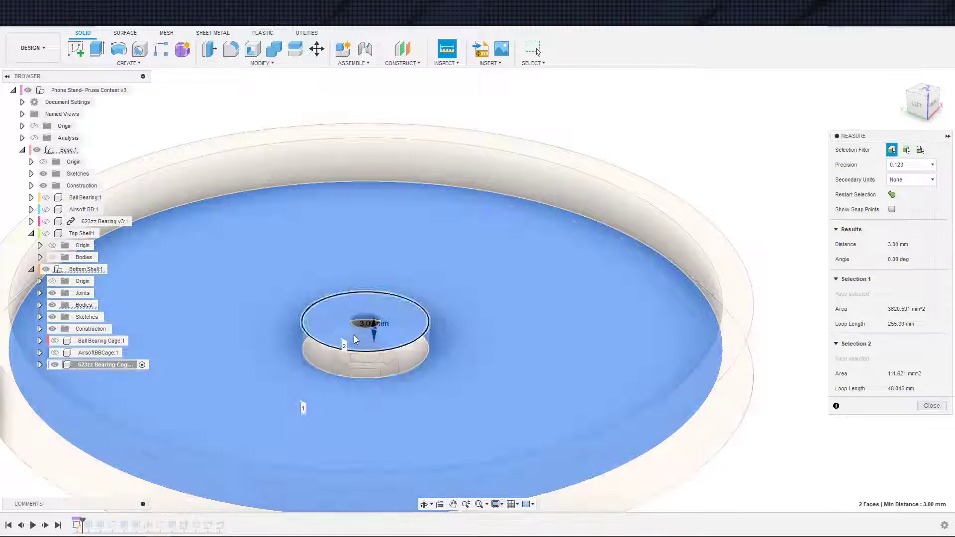
pyautogui.press('Escape')
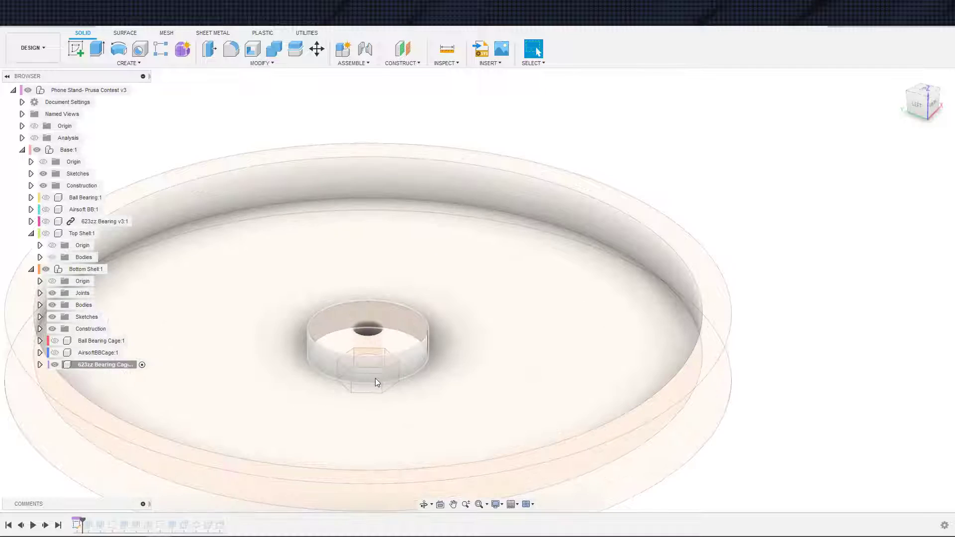
pyautogui.scroll(-2, 375, 381)
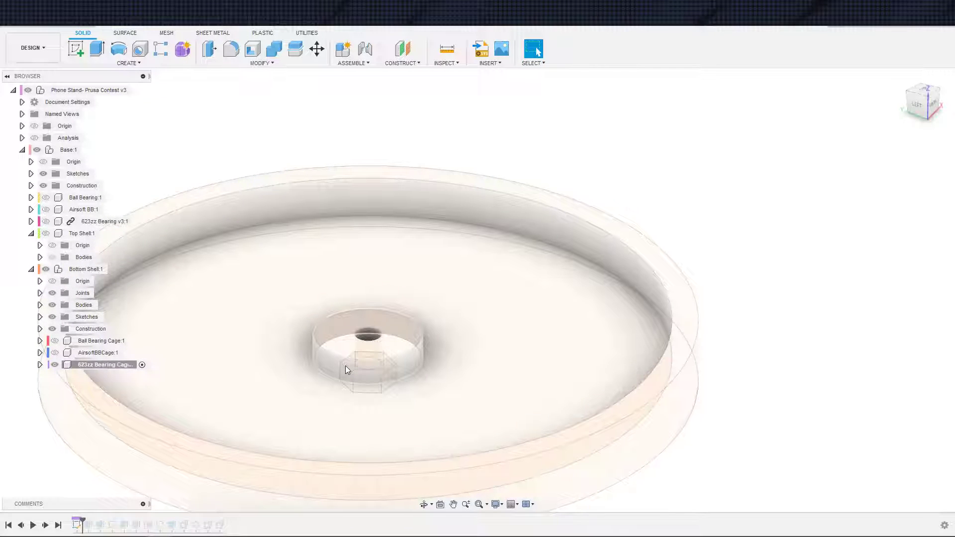
pyautogui.scroll(3, 352, 370)
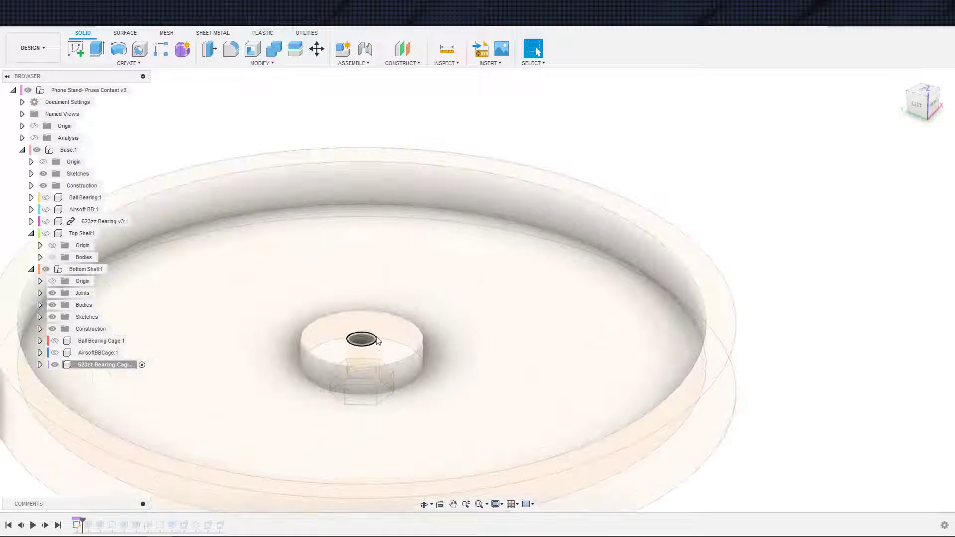
pyautogui.click(402, 49)
pyautogui.click(546, 311)
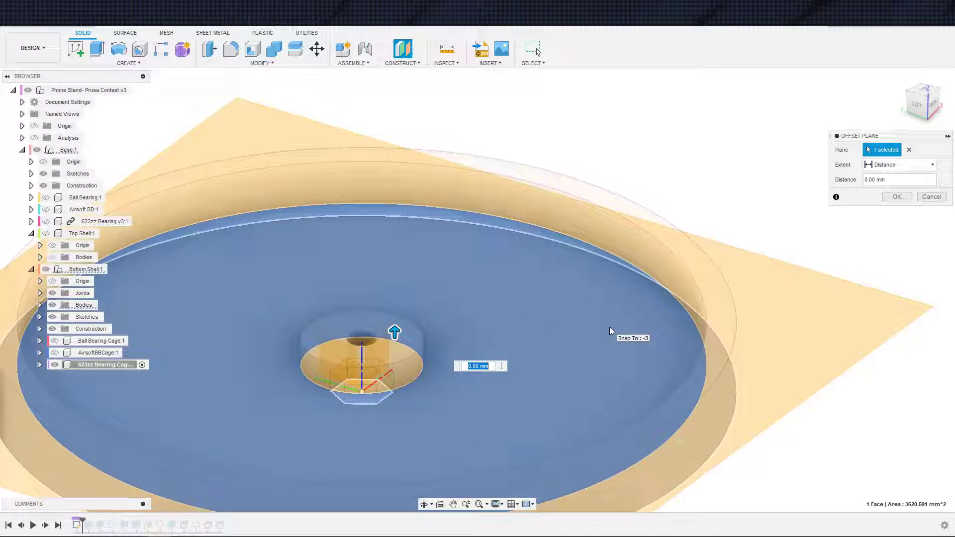
pyautogui.press('Escape')
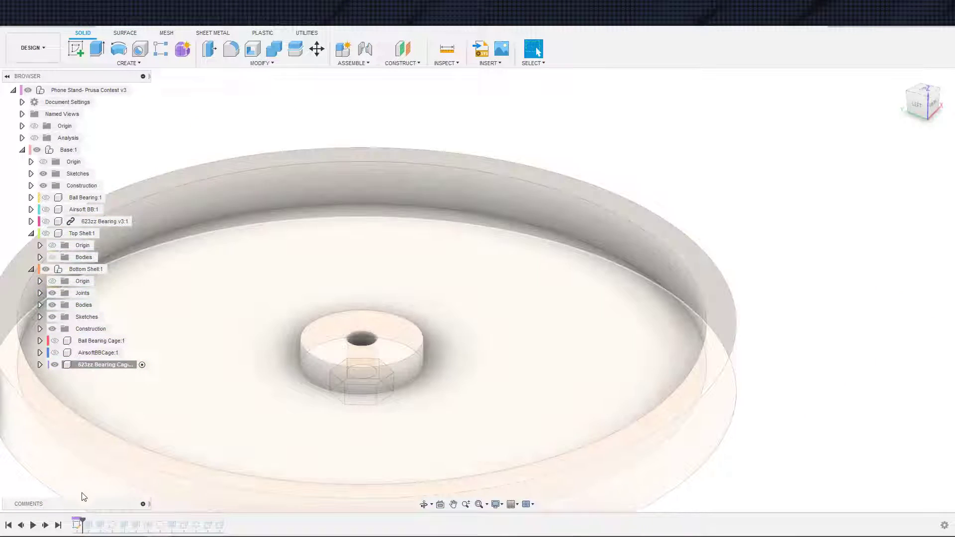
# Delete all features from the 623zz Bearing Cage's timeline, from the first sketch to the last feature.
pyautogui.rightClick(77, 525)
pyautogui.click(82, 524)
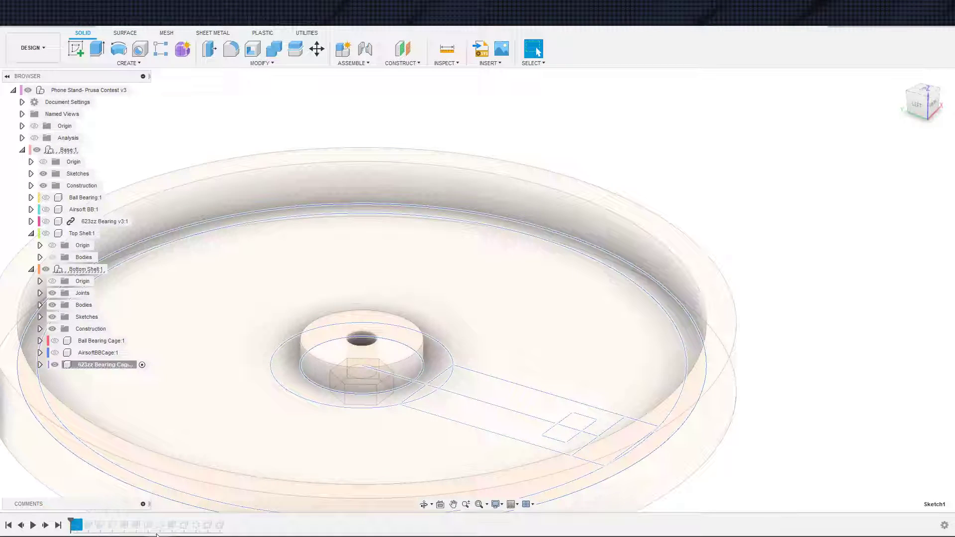
pyautogui.keyDown('shift'); pyautogui.click(217, 531); pyautogui.keyUp('shift')
pyautogui.rightClick(217, 529)
pyautogui.click(234, 495)
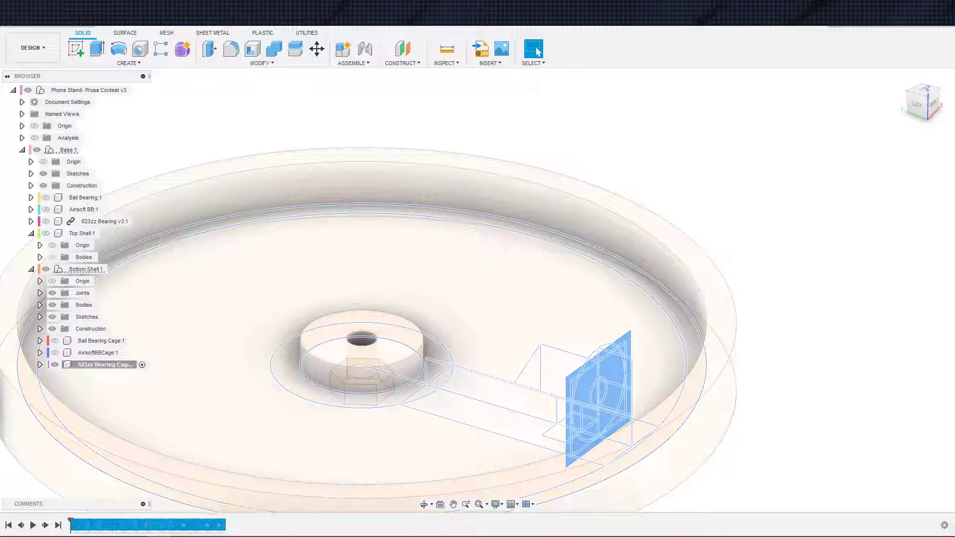
# Create a construction plane offset 5 mm upward from the bottom shell's inner floor.
pyautogui.scroll(2, 282, 401)
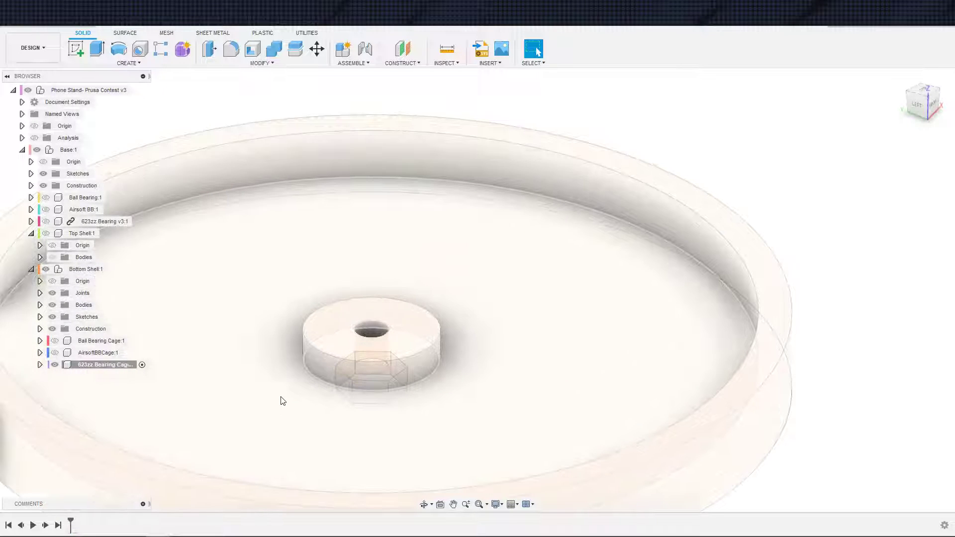
pyautogui.press('o')
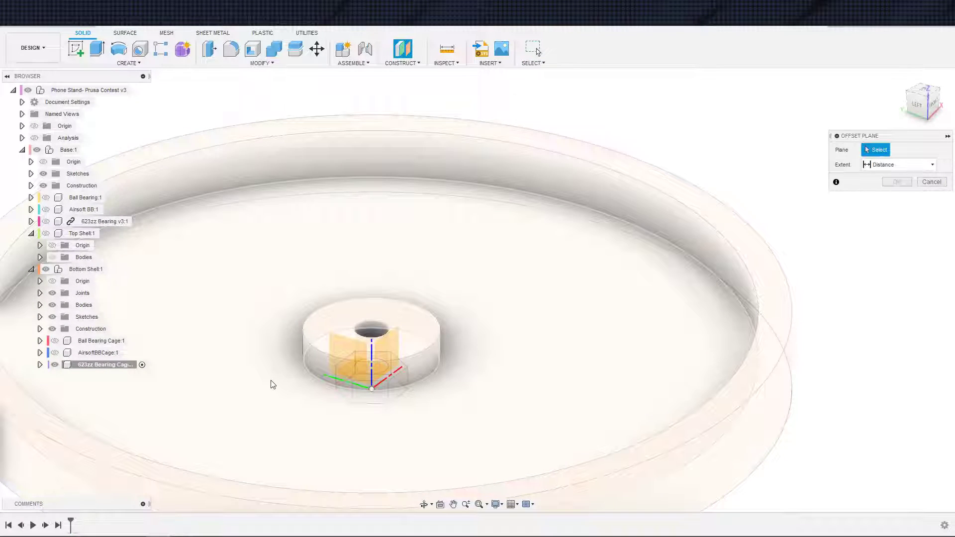
pyautogui.click(402, 369)
pyautogui.write('5')
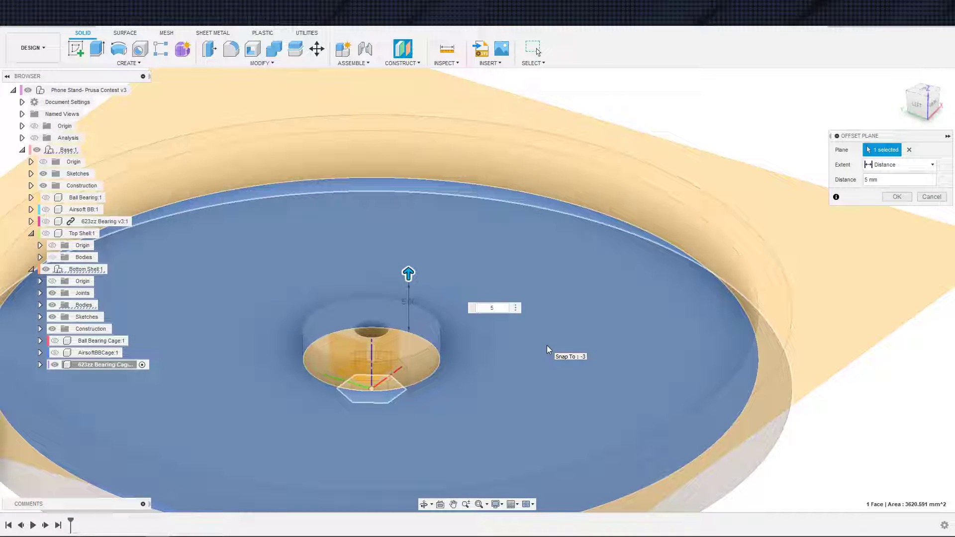
pyautogui.press('Return')
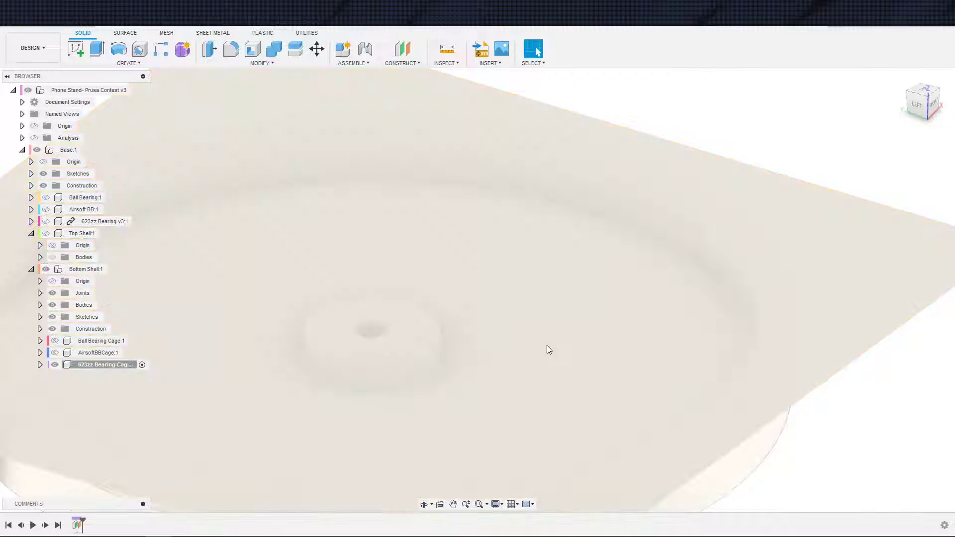
# Rename the new offset plane in the 623zz Bearing Cage as "Bearing center plane".
pyautogui.click(40, 365)
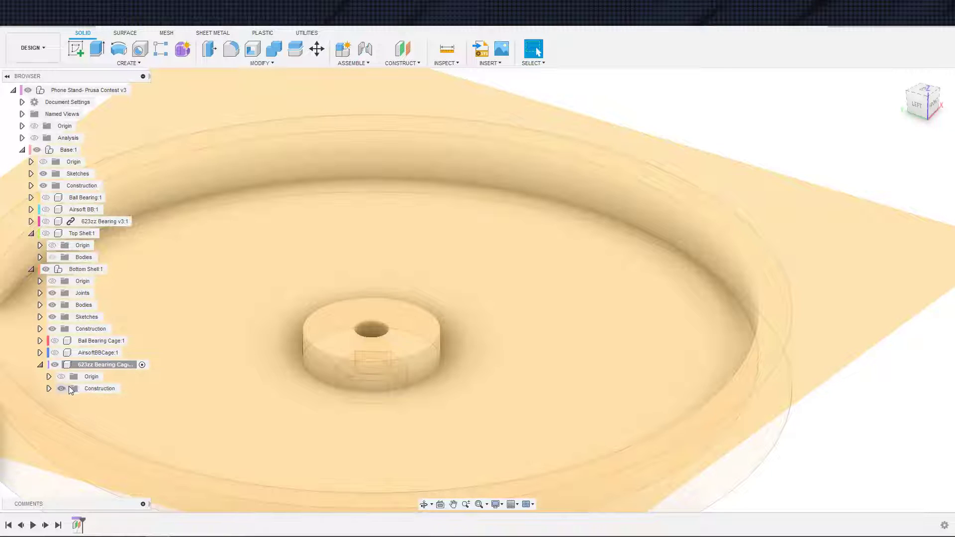
pyautogui.click(48, 389)
pyautogui.click(103, 400)
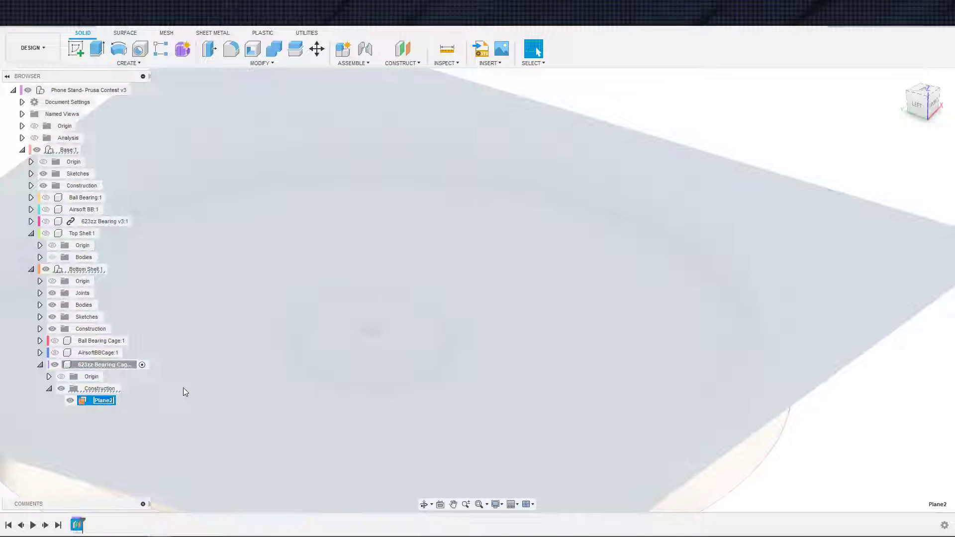
pyautogui.write('Bearing center plane')
pyautogui.press('Return')
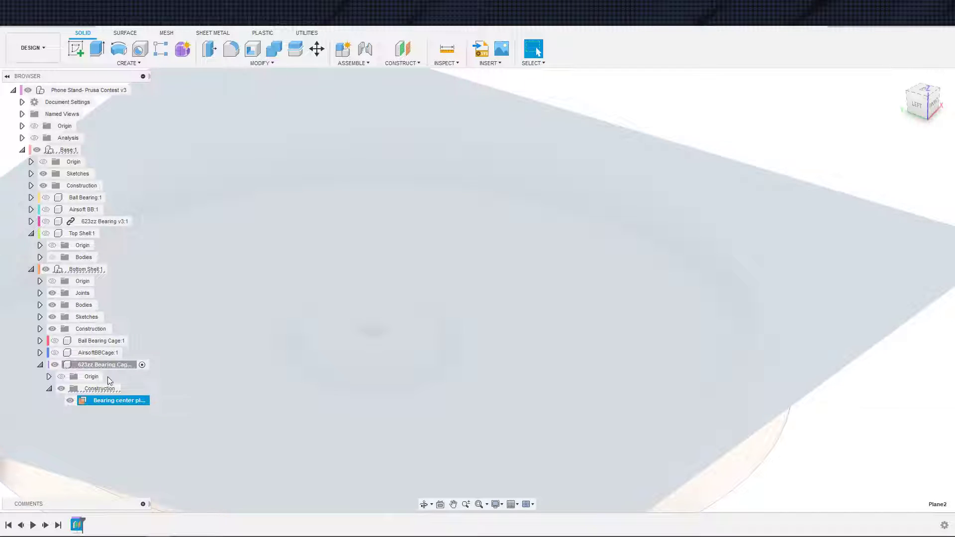
# Examine the height of the bearing center plane relative to the bottom shell and its central boss, including from the side.
pyautogui.scroll(-5, 291, 421)
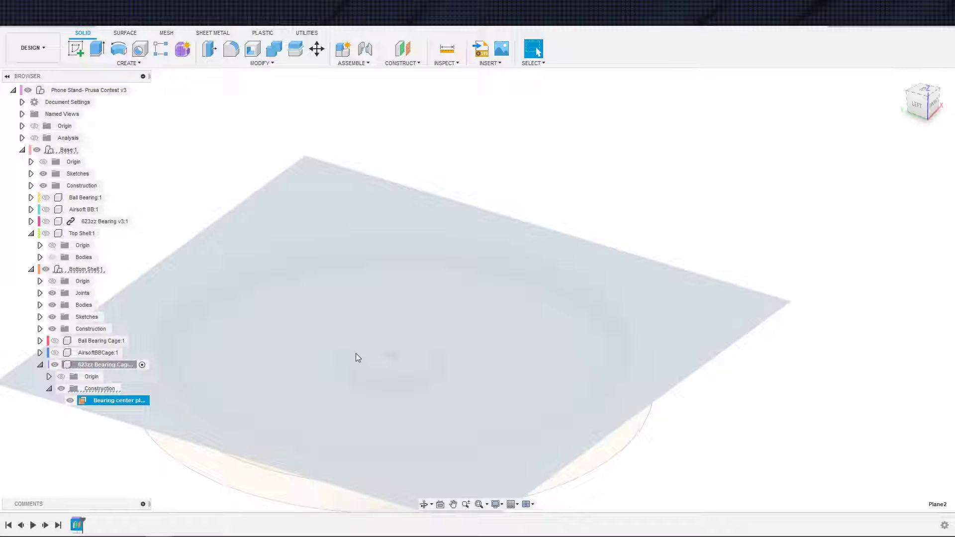
pyautogui.scroll(-1, 390, 382)
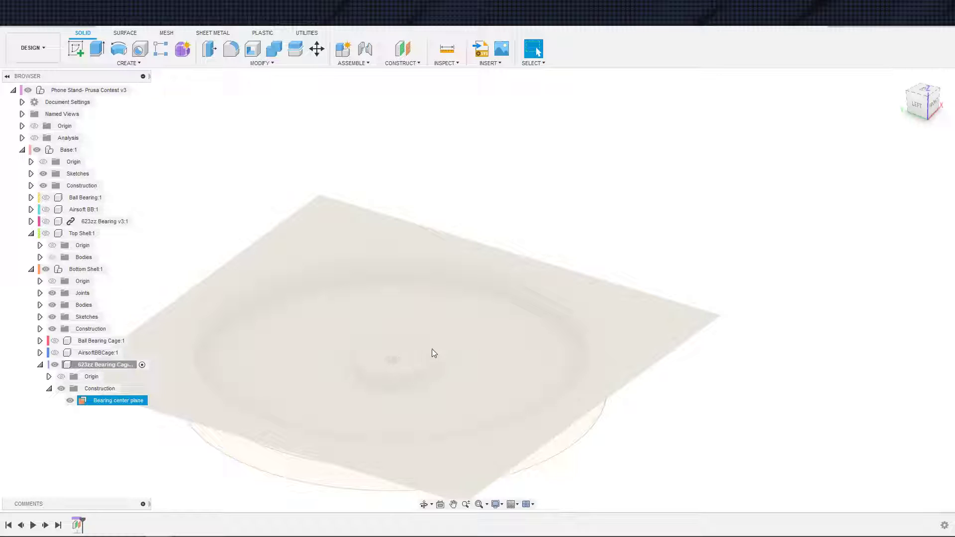
pyautogui.click(715, 428)
pyautogui.click(439, 314)
pyautogui.click(720, 470)
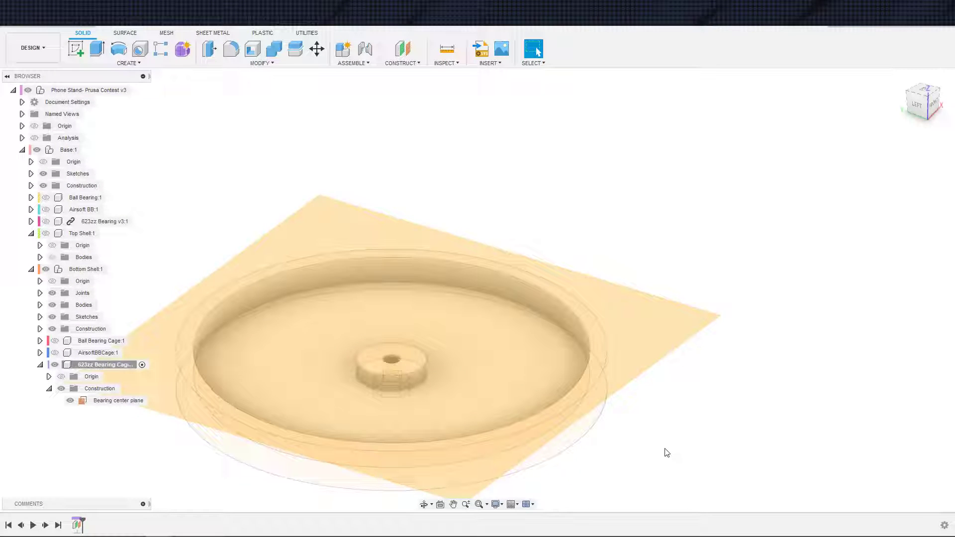
pyautogui.scroll(-1, 694, 460)
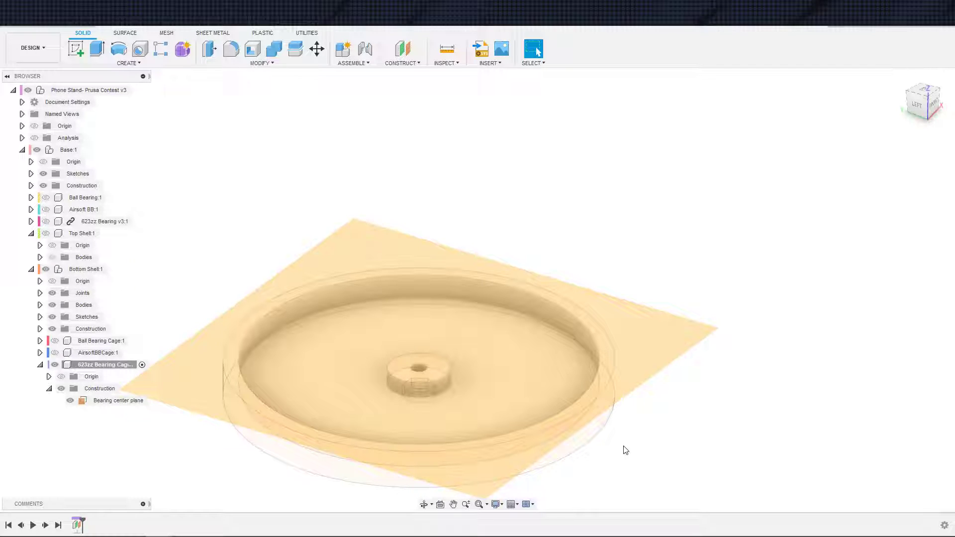
pyautogui.click(338, 307)
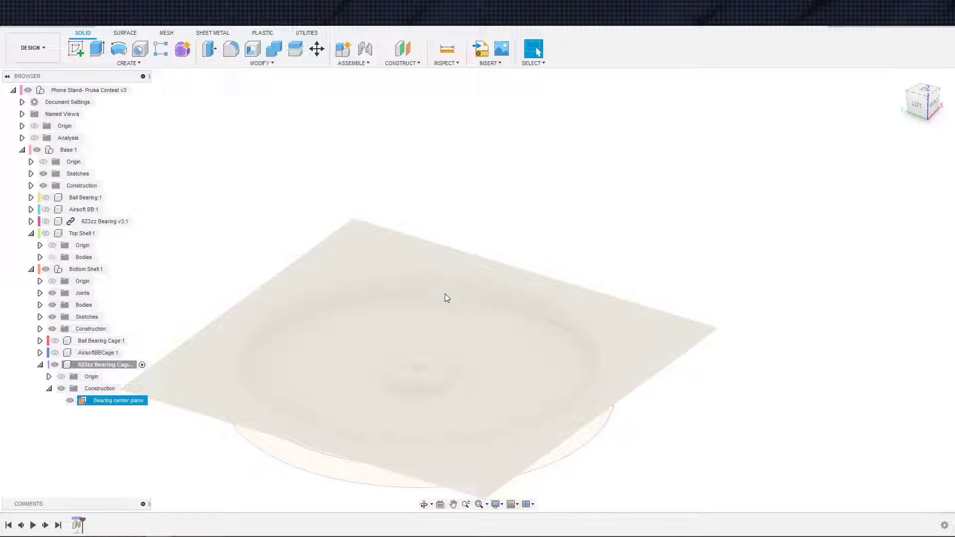
pyautogui.moveTo(556, 380); pyautogui.dragTo(620, 342, button='middle')
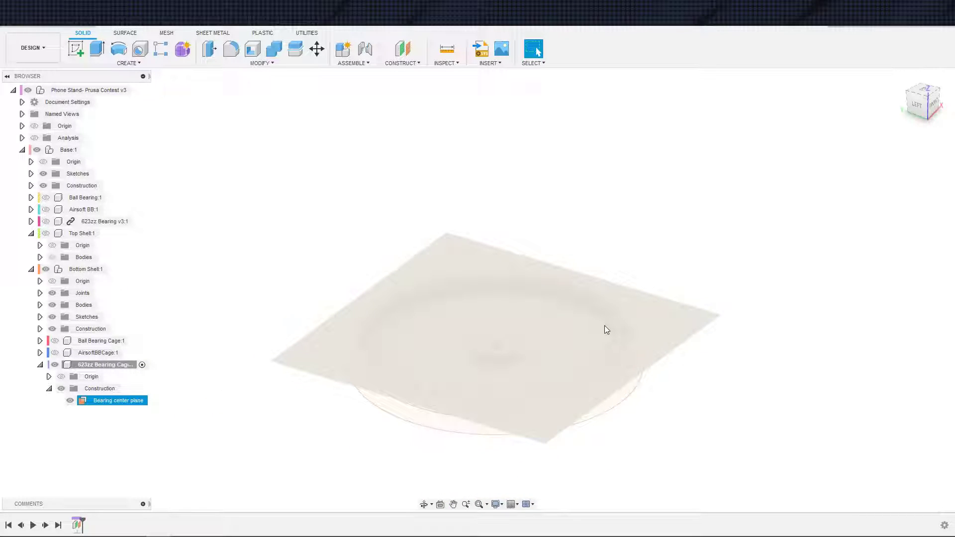
pyautogui.click(664, 395)
pyautogui.scroll(-2, 691, 402)
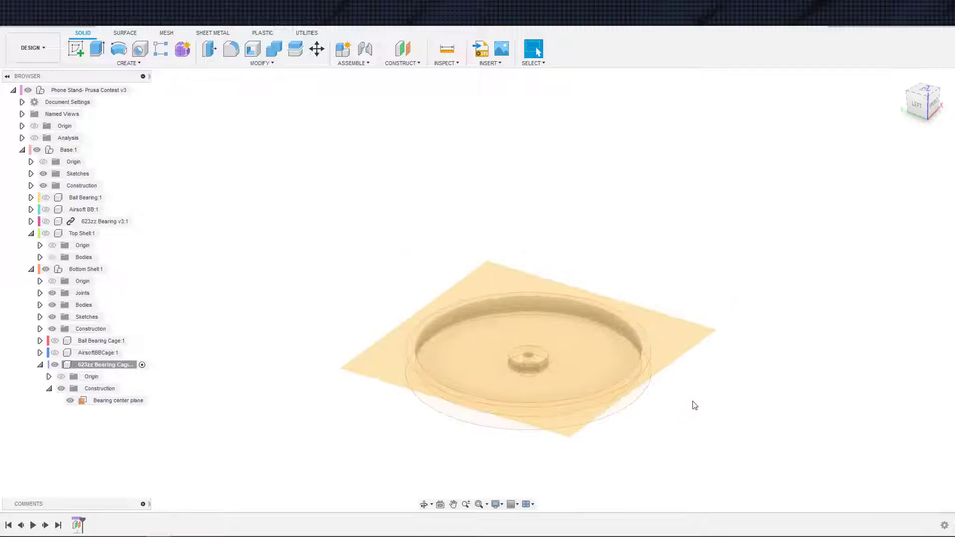
pyautogui.moveTo(690, 402); pyautogui.dragTo(697, 358, button='middle')
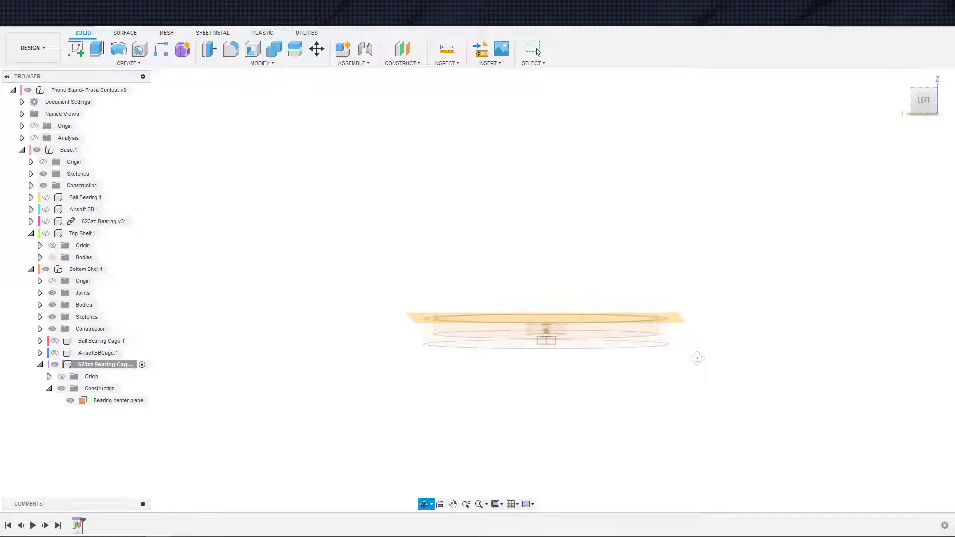
pyautogui.click(673, 324)
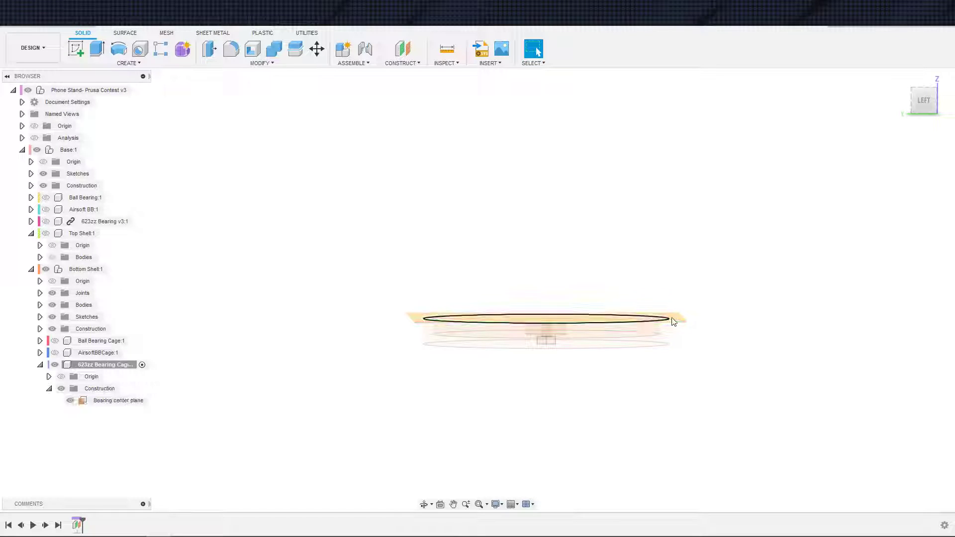
pyautogui.scroll(4, 656, 360)
pyautogui.moveTo(615, 371); pyautogui.dragTo(633, 411, button='middle')
pyautogui.scroll(-2, 632, 394)
pyautogui.scroll(-1, 631, 407)
pyautogui.scroll(1, 631, 405)
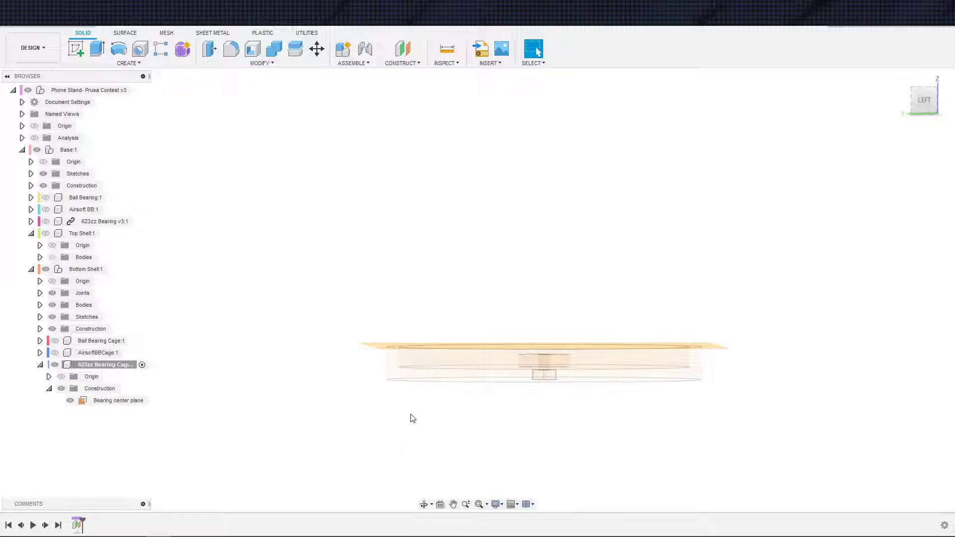
# Start a sketch on the vertical YZ plane and draw a circle just above the bottom shell's central boss.
pyautogui.press('s')
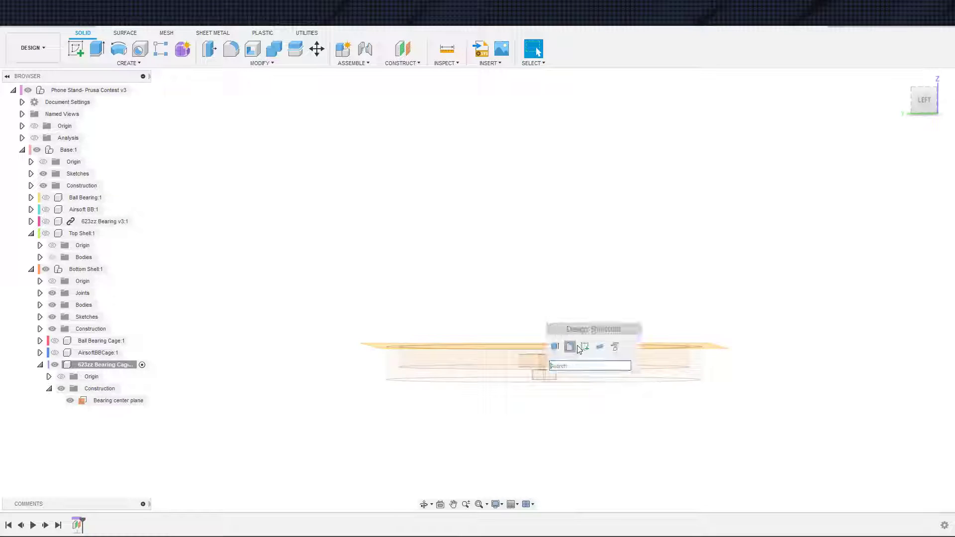
pyautogui.click(582, 347)
pyautogui.click(567, 322)
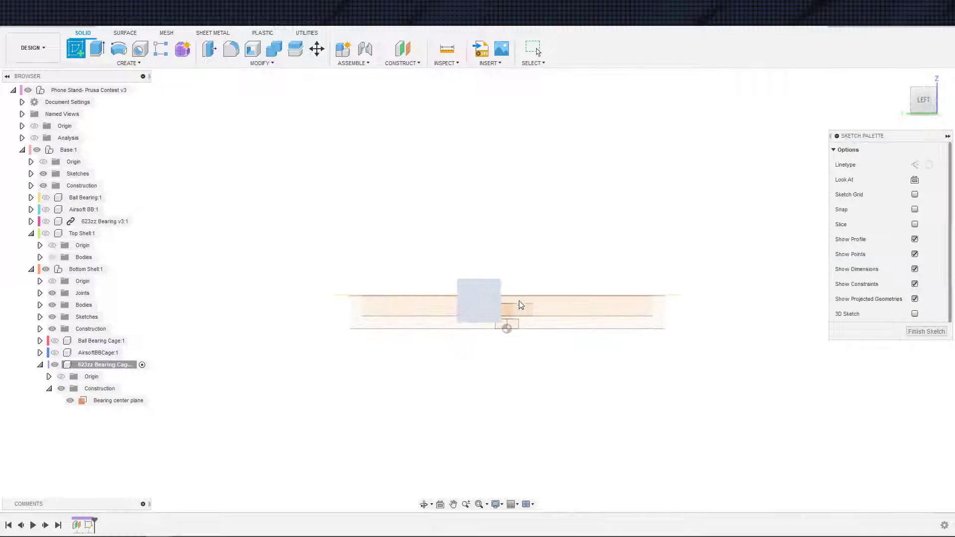
pyautogui.press('c')
pyautogui.click(509, 330)
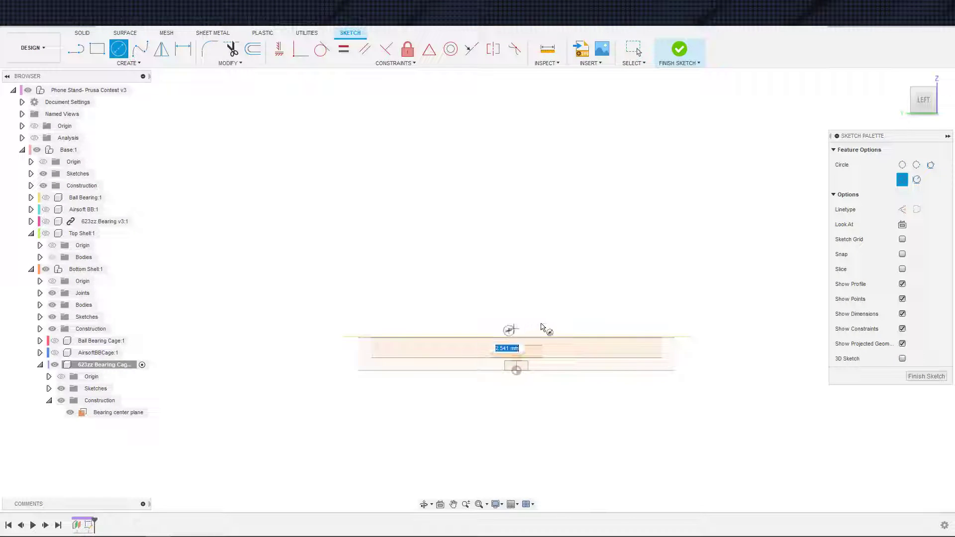
pyautogui.click(537, 323)
# Draw a horizontal line about 13.5 mm long across the circle, ending on its circumference at both sides.
pyautogui.press('s')
pyautogui.click(524, 354)
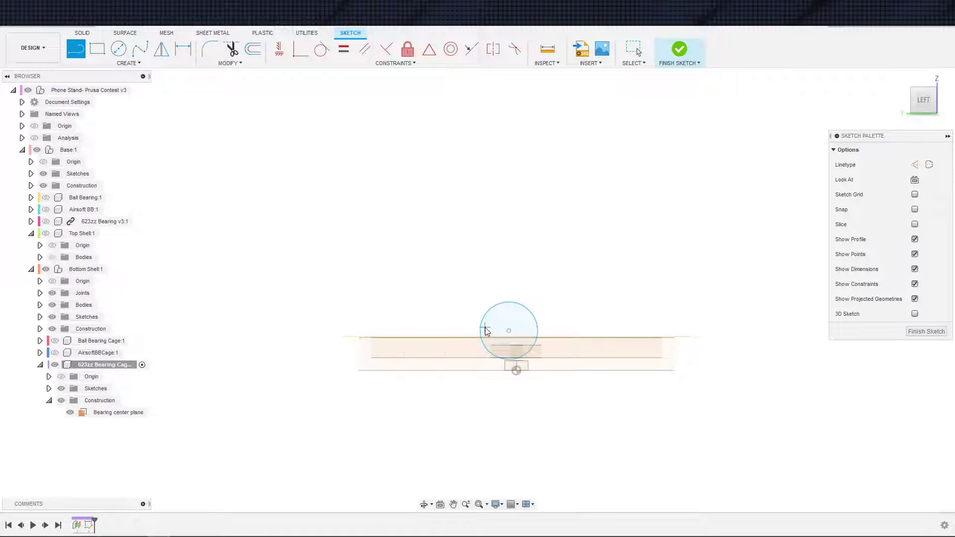
pyautogui.click(480, 330)
pyautogui.click(537, 331)
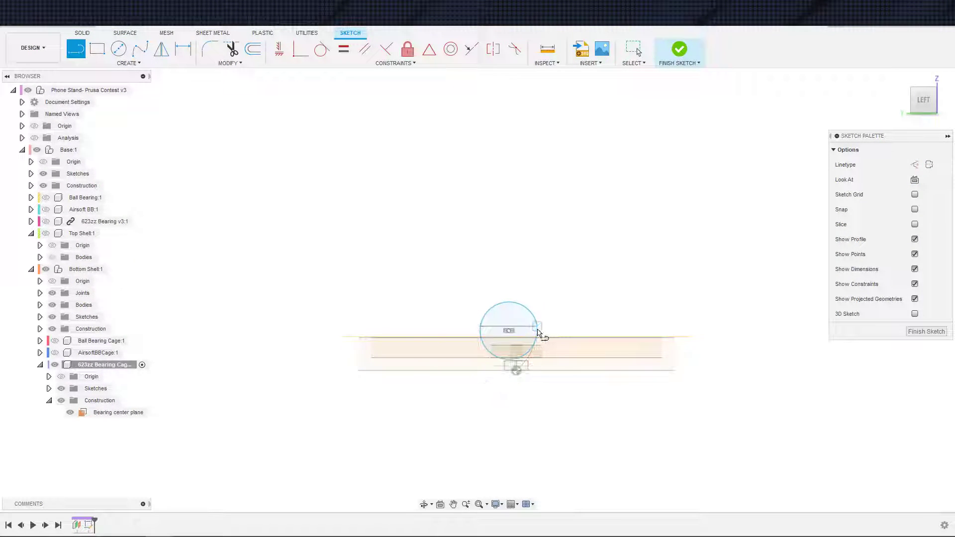
pyautogui.press('Escape')
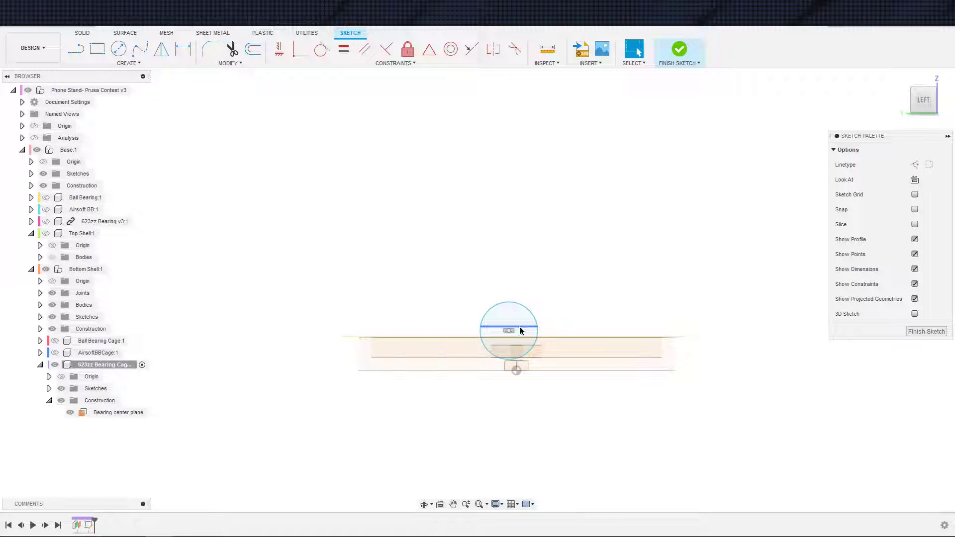
# Constrain the horizontal line to be coincident with the circle's center point.
pyautogui.click(520, 330)
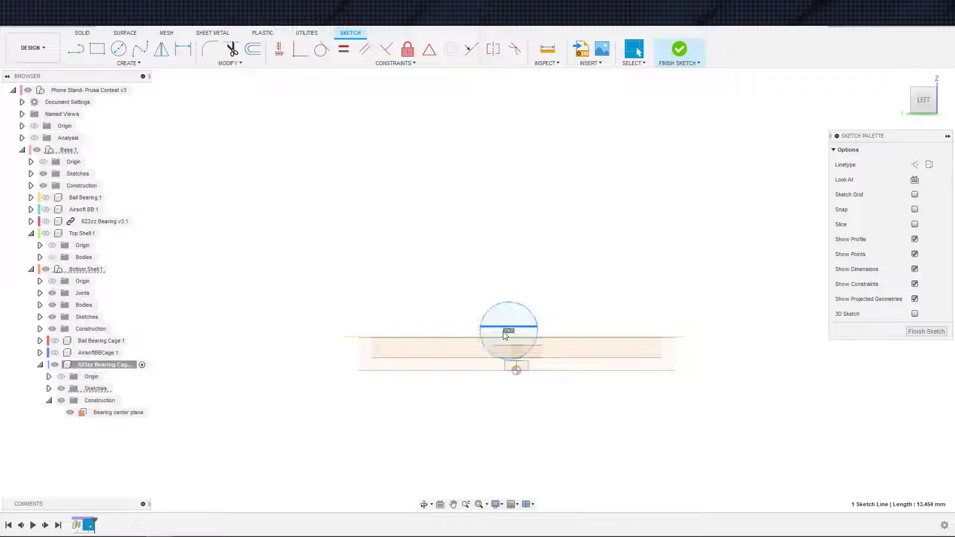
pyautogui.click(507, 331)
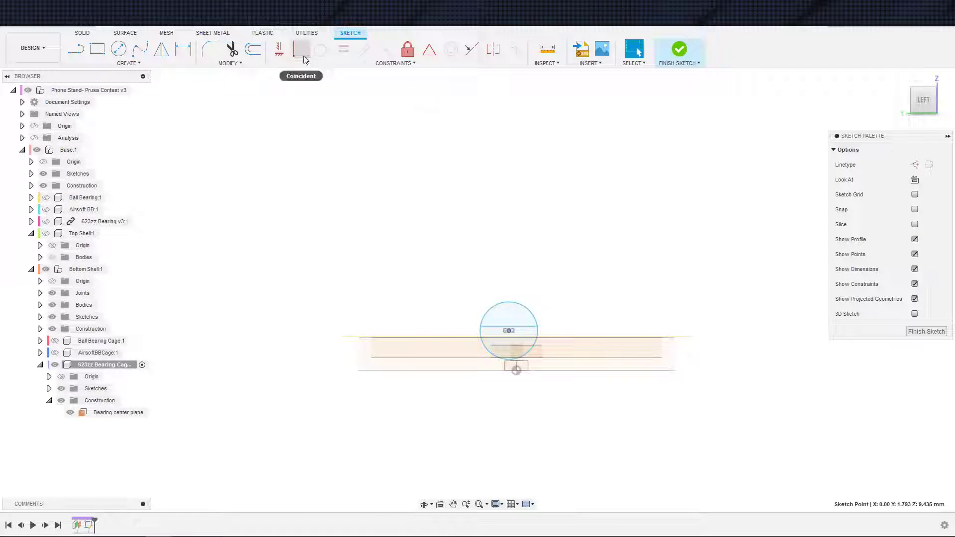
pyautogui.click(304, 59)
pyautogui.press('Escape')
pyautogui.click(511, 325)
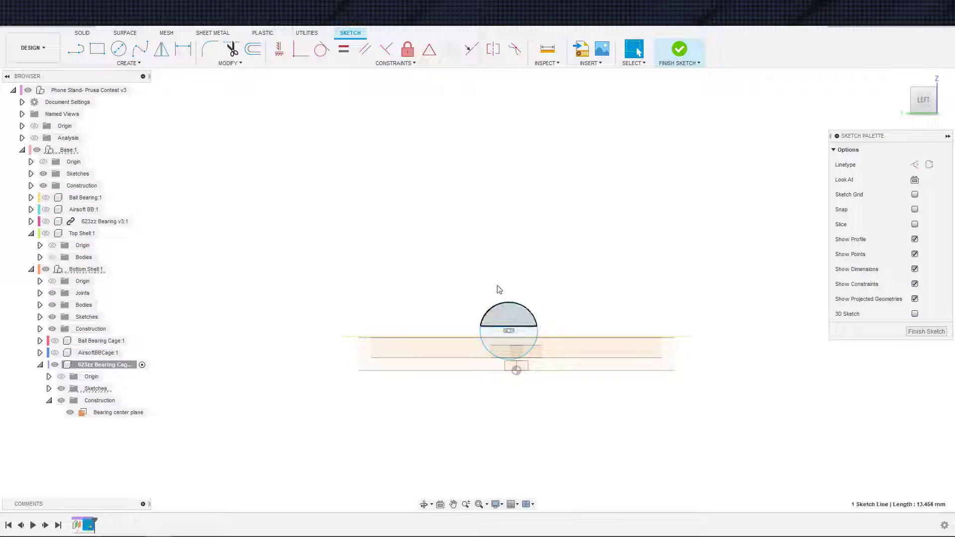
pyautogui.click(300, 50)
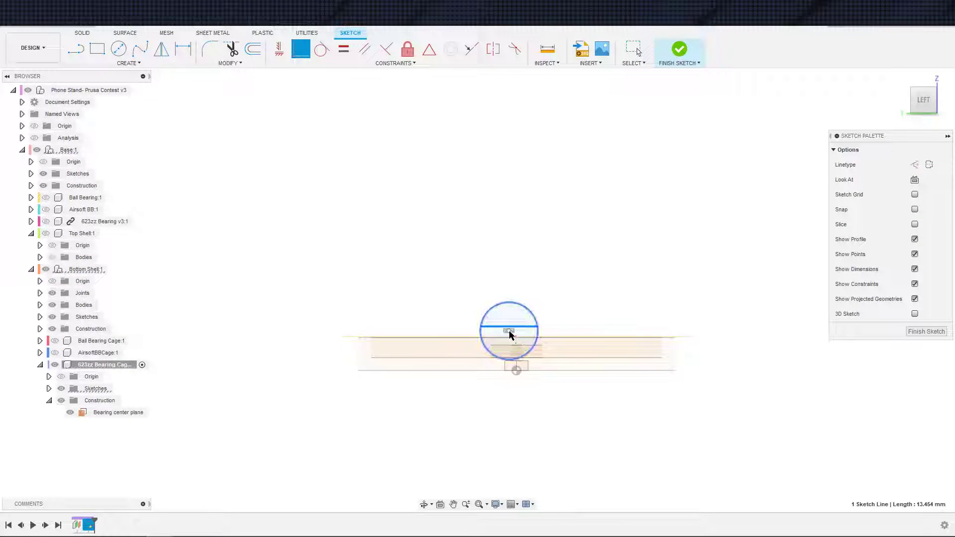
pyautogui.click(510, 334)
# Examine the circle and its horizontal line against the bearing center plane and the bottom shell from the side.
pyautogui.scroll(3, 557, 333)
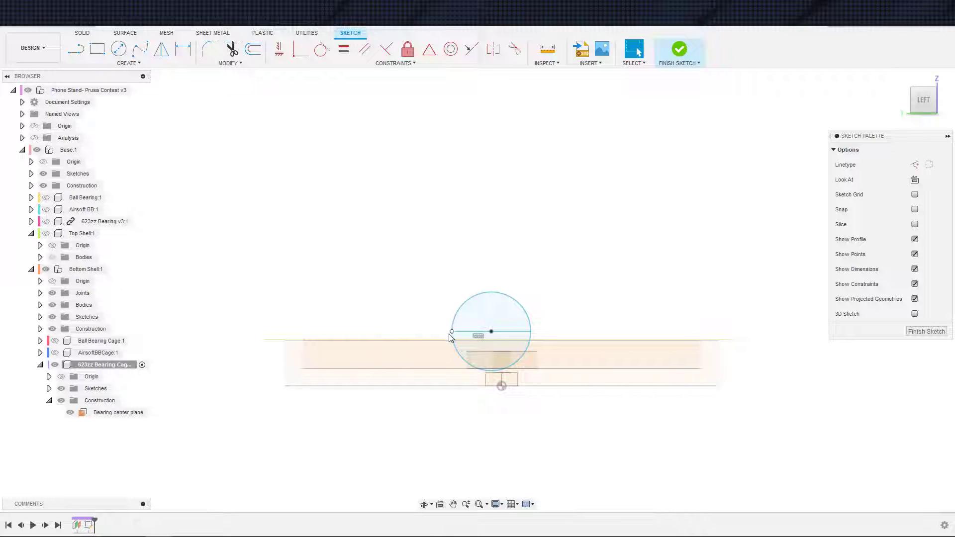
pyautogui.scroll(1, 490, 318)
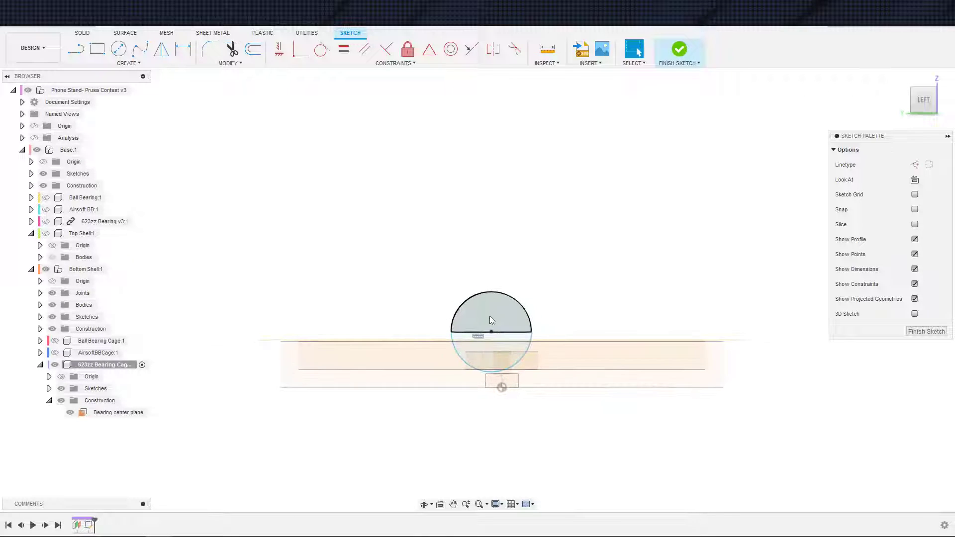
pyautogui.scroll(-2, 551, 348)
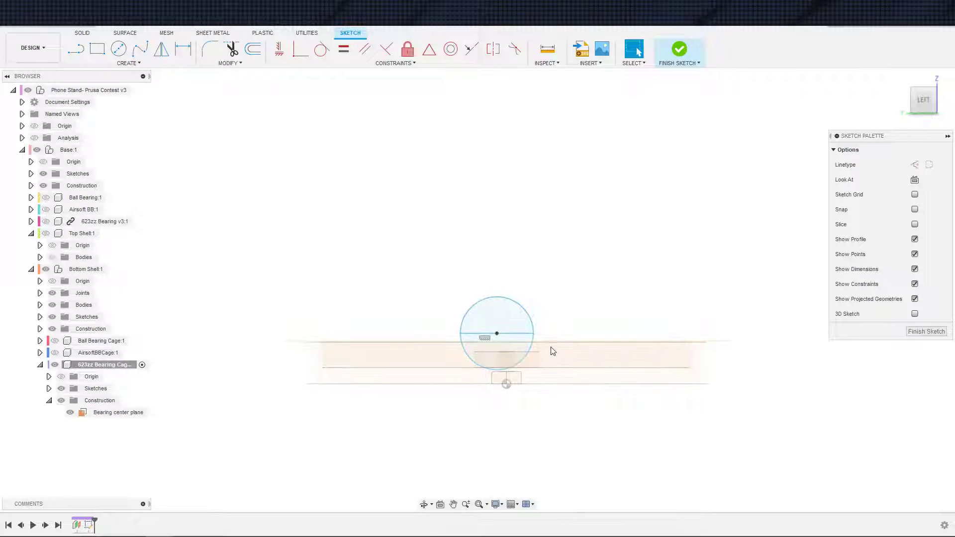
pyautogui.moveTo(550, 348); pyautogui.dragTo(543, 314, button='middle')
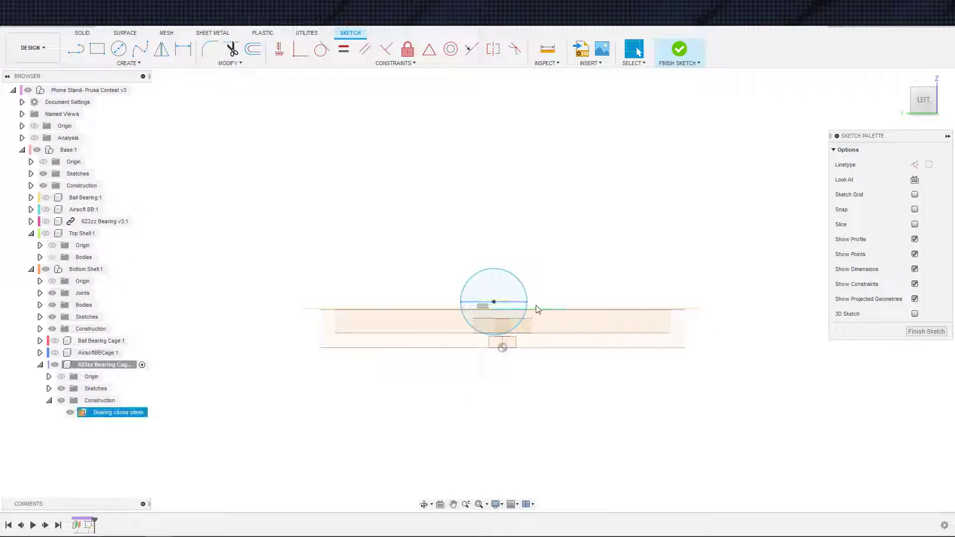
pyautogui.scroll(-1, 561, 289)
pyautogui.moveTo(561, 290); pyautogui.dragTo(540, 268, button='middle')
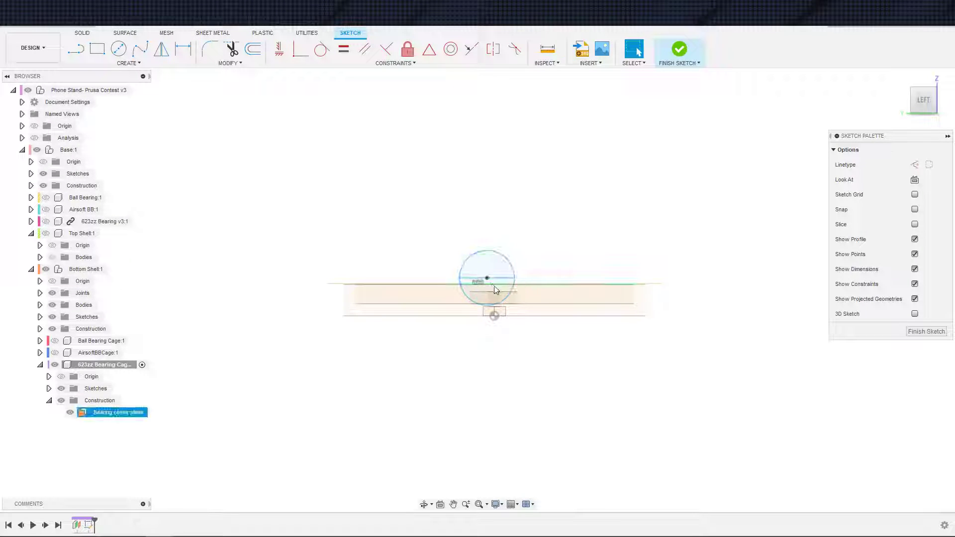
pyautogui.scroll(2, 535, 265)
pyautogui.moveTo(535, 264); pyautogui.dragTo(591, 258, button='middle')
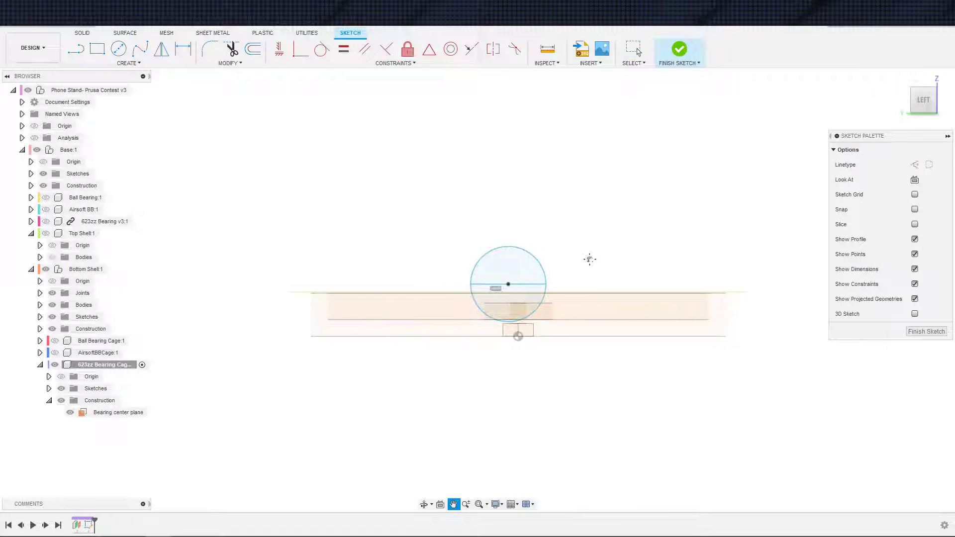
# Draw a small circle about 4 mm in diameter directly below the large circle's center point.
pyautogui.press('c')
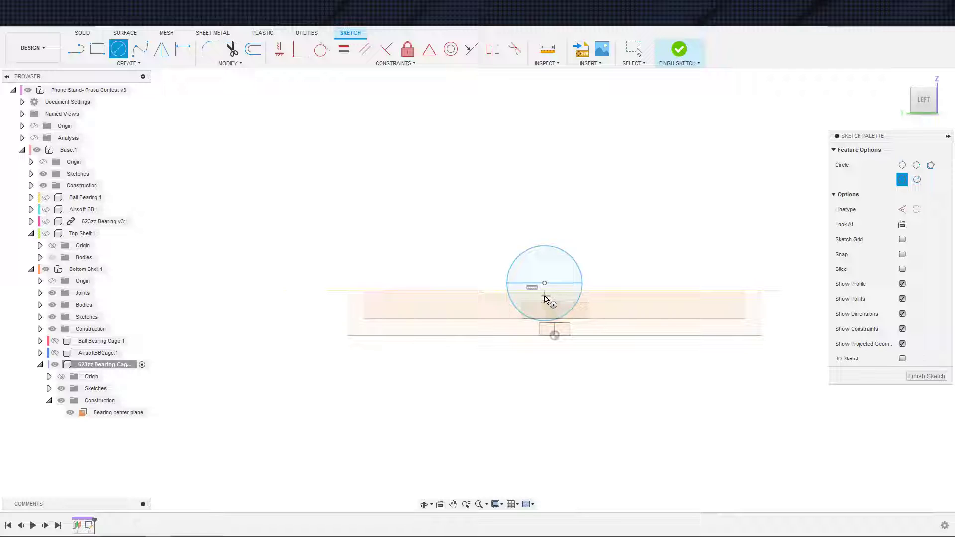
pyautogui.click(544, 296)
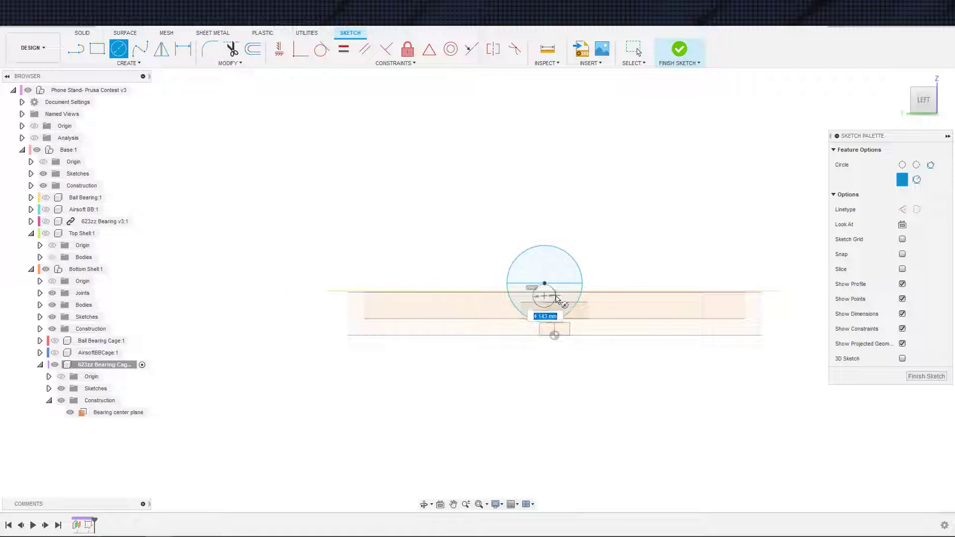
pyautogui.click(557, 299)
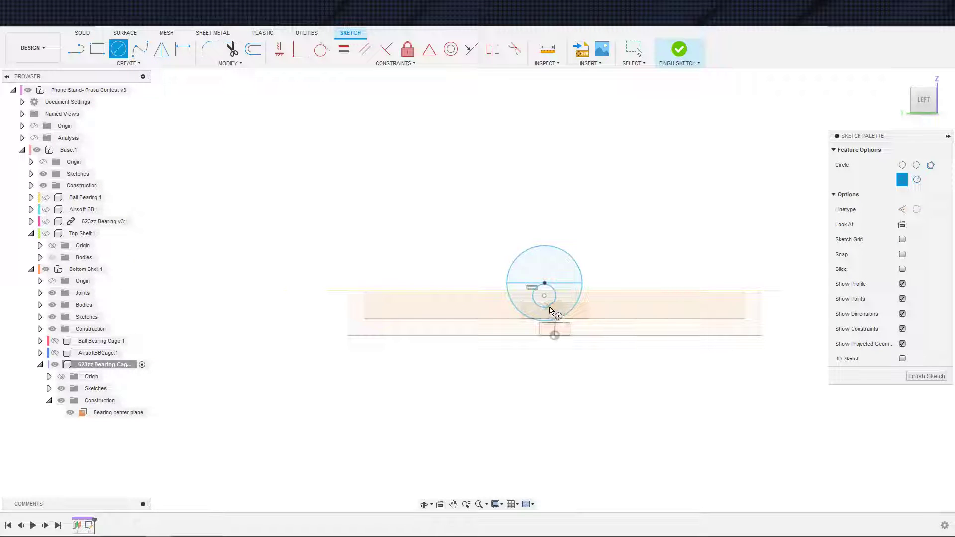
pyautogui.press('Escape')
pyautogui.rightClick(551, 308)
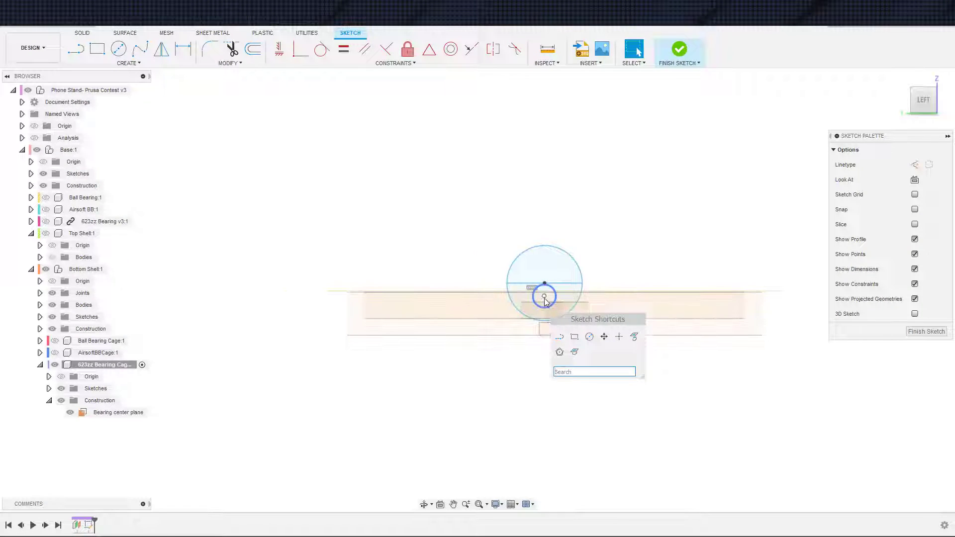
pyautogui.press('Escape')
# Constrain the small circle's center point to be coincident with the bottom shell's upper edge line.
pyautogui.click(546, 283)
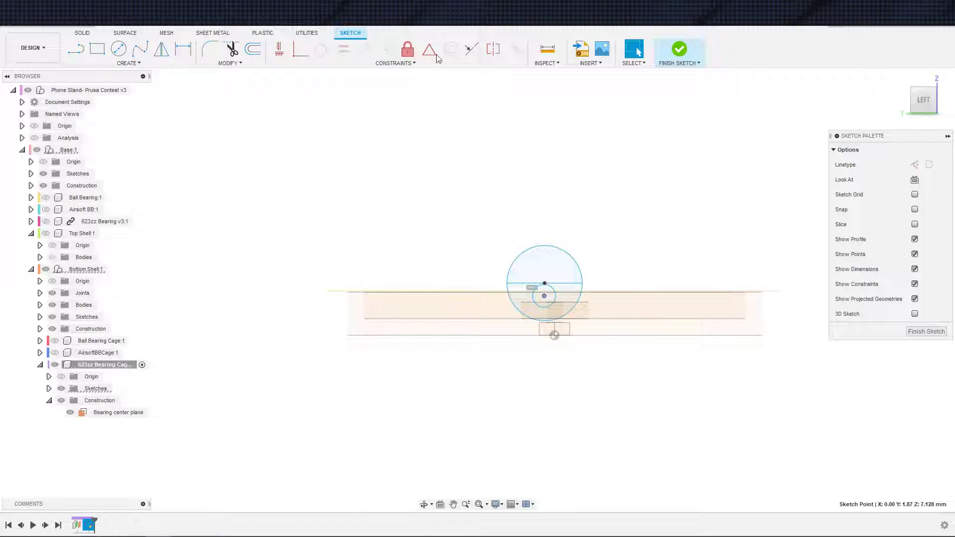
pyautogui.click(300, 48)
pyautogui.click(603, 291)
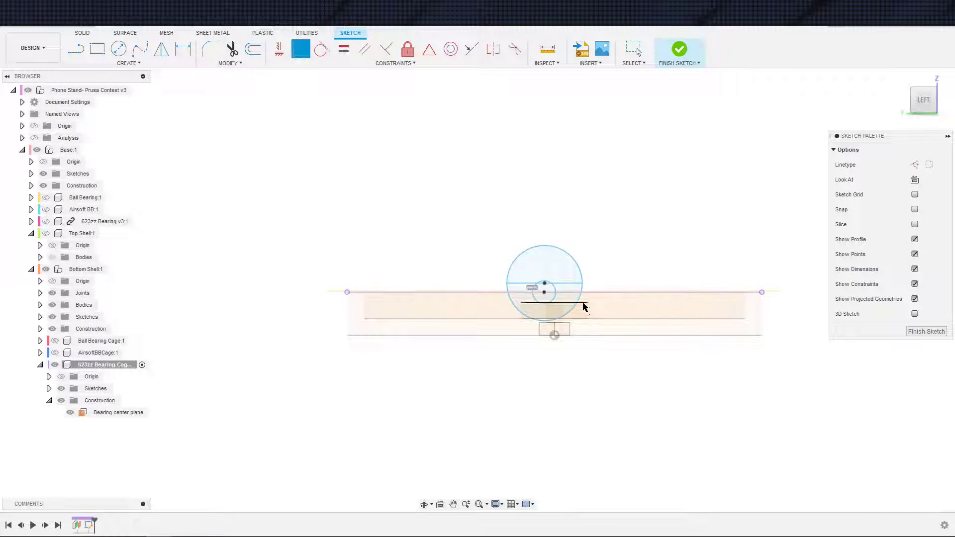
pyautogui.press('Escape')
# Undo the whole side-view sketch containing the two circles and the horizontal line.
pyautogui.scroll(3, 536, 377)
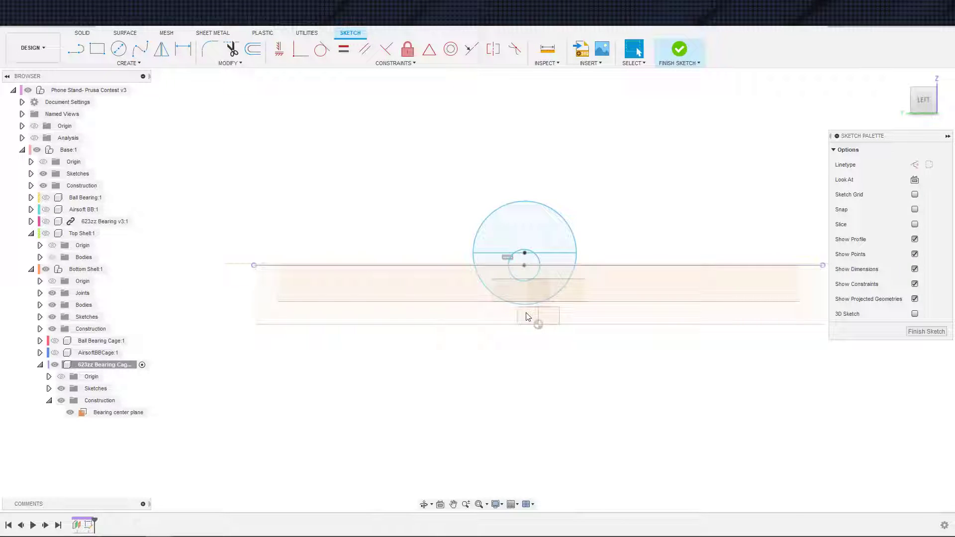
pyautogui.scroll(-1, 578, 321)
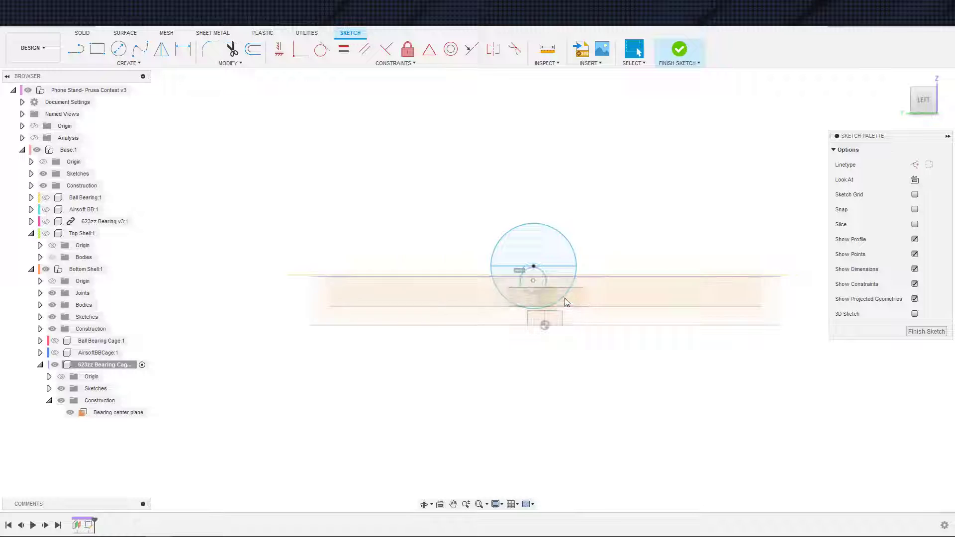
pyautogui.hotkey('ctrl', 'z')
pyautogui.hotkey('ctrl', 'z')
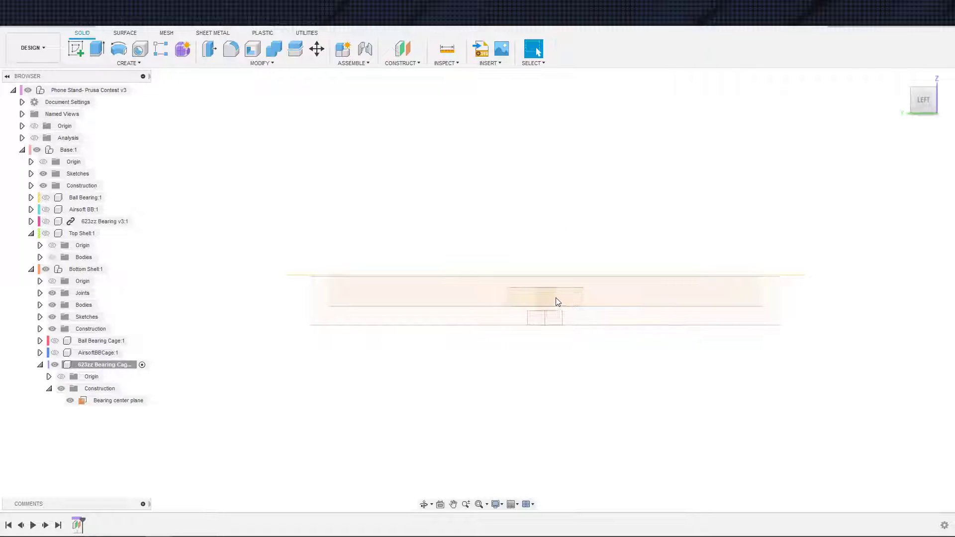
# Start a sketch on the bearing center plane and project the bottom shell's inner floor face into it.
pyautogui.press('s')
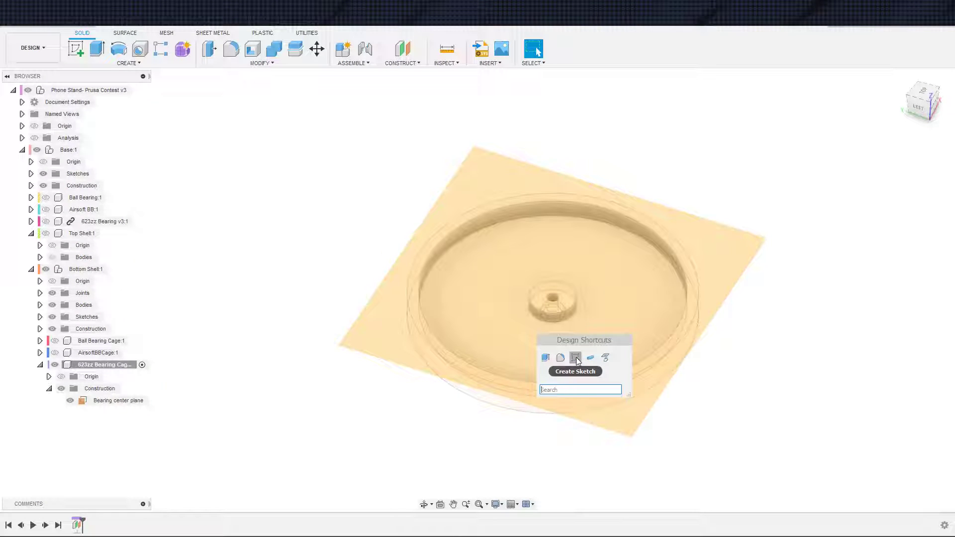
pyautogui.click(576, 359)
pyautogui.click(610, 409)
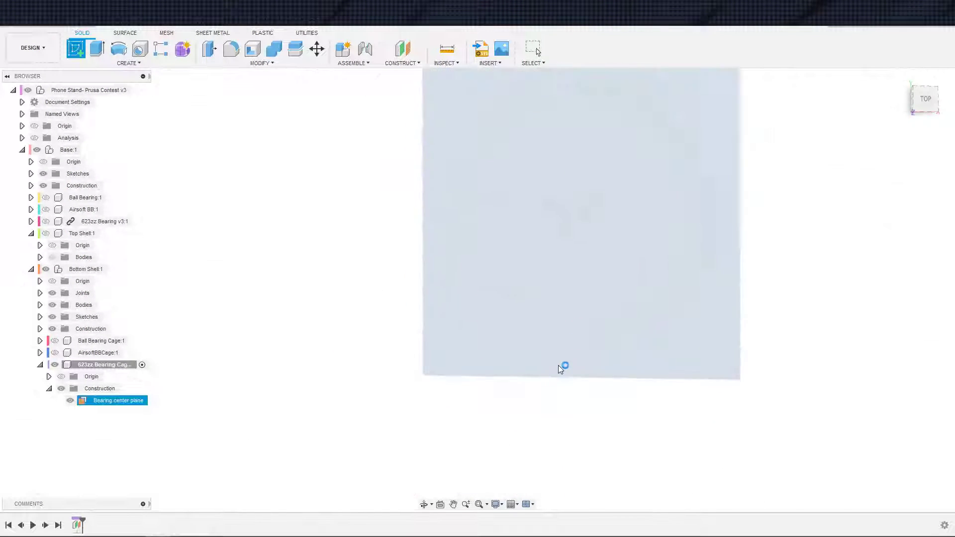
pyautogui.scroll(5, 489, 343)
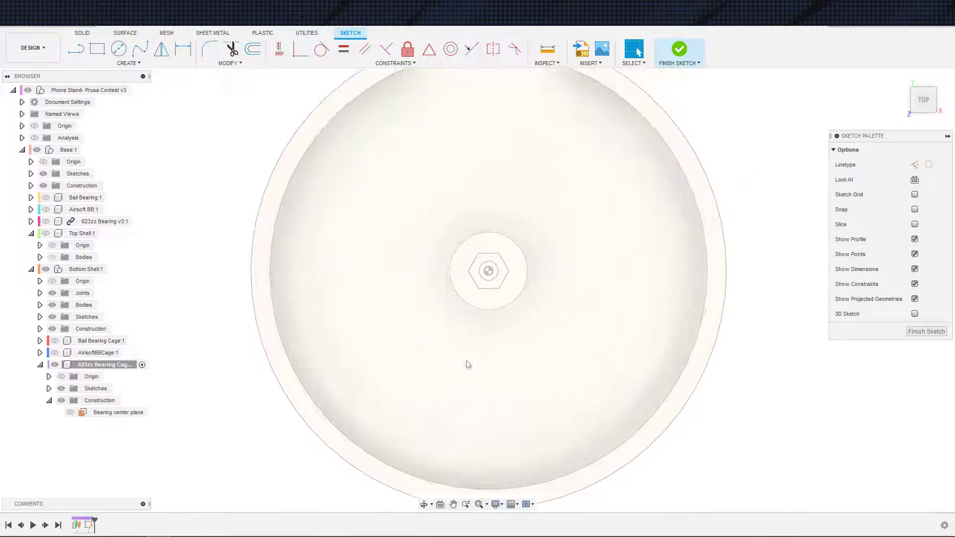
pyautogui.press('s')
pyautogui.click(545, 377)
pyautogui.click(561, 380)
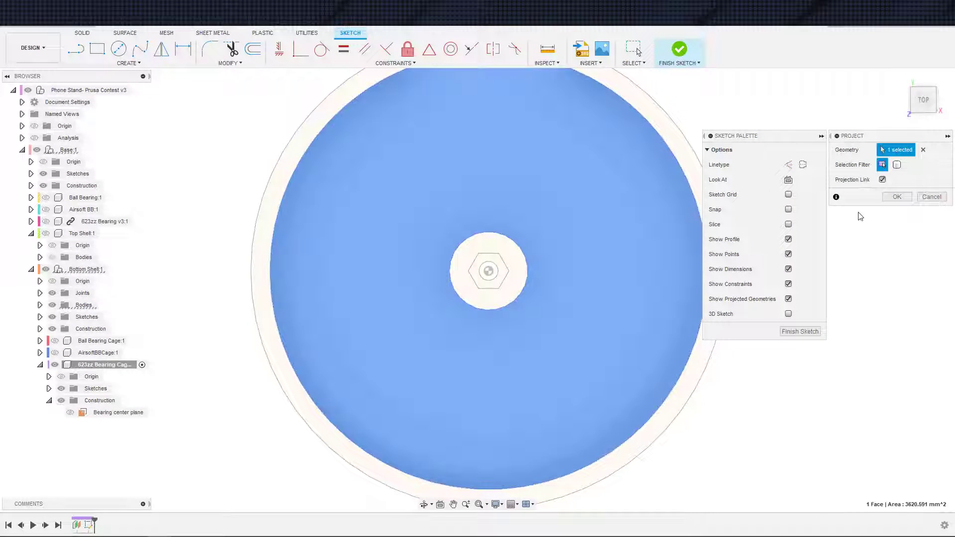
pyautogui.click(894, 198)
# Draw a circle centered on the central boss and dimension it 3 mm outside the boss's projected edge.
pyautogui.press('c')
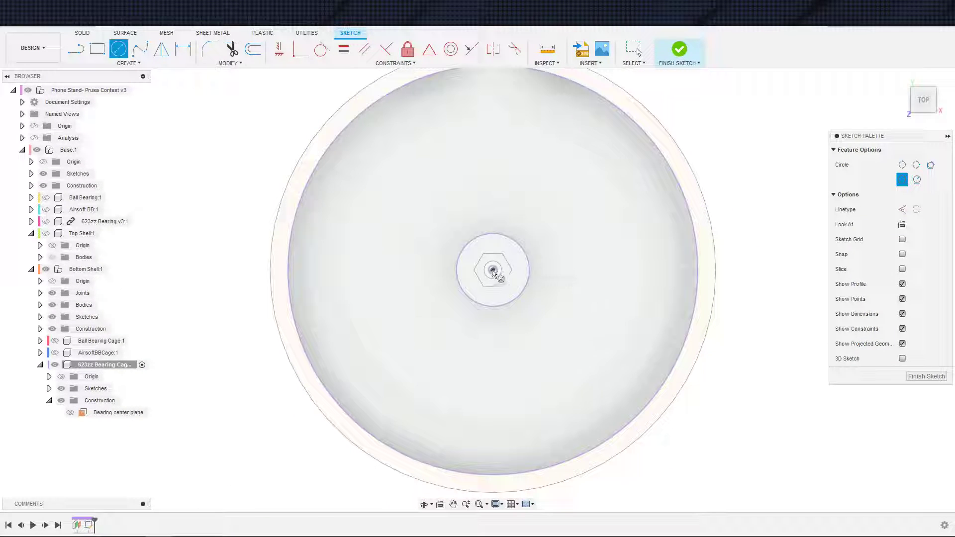
pyautogui.click(493, 270)
pyautogui.click(548, 258)
pyautogui.press('d')
pyautogui.click(547, 275)
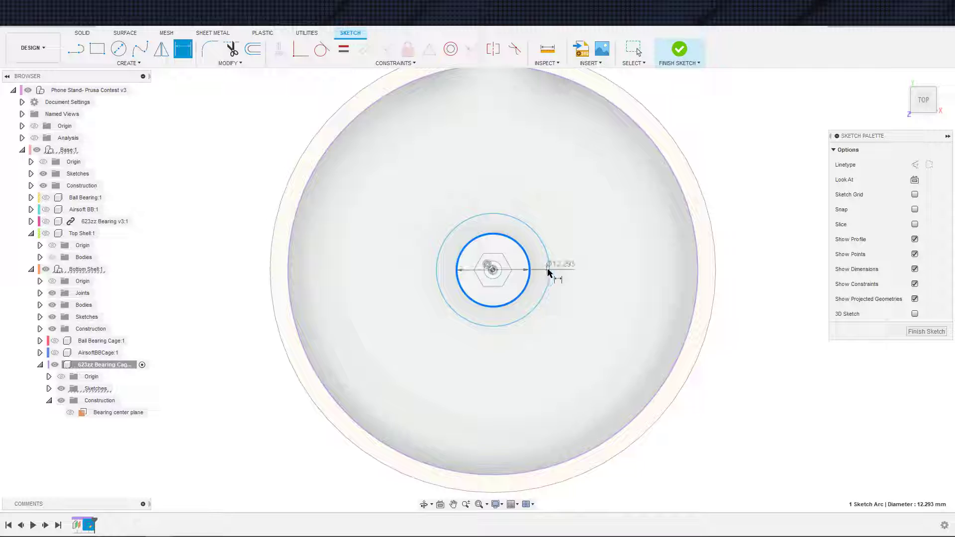
pyautogui.click(576, 252)
pyautogui.write('3')
pyautogui.press('Return')
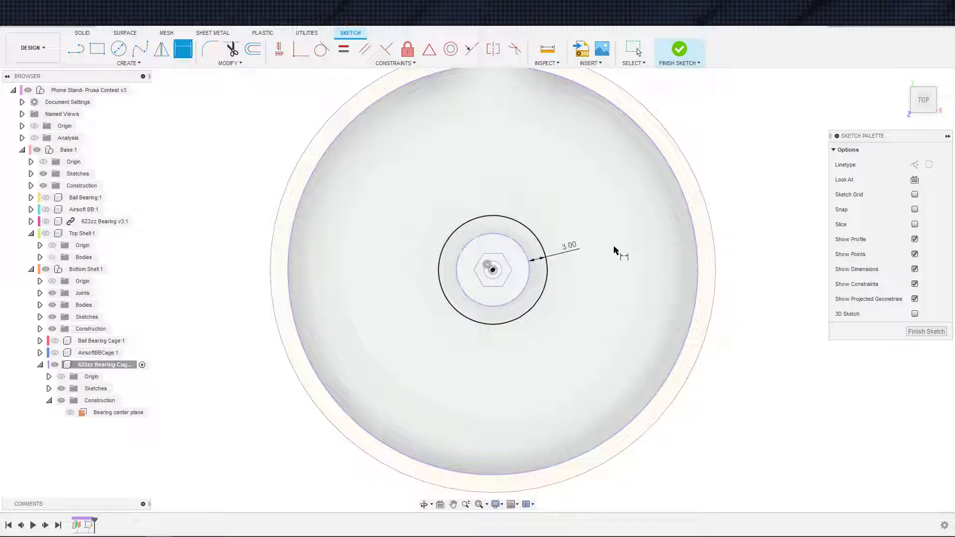
pyautogui.scroll(5, 622, 251)
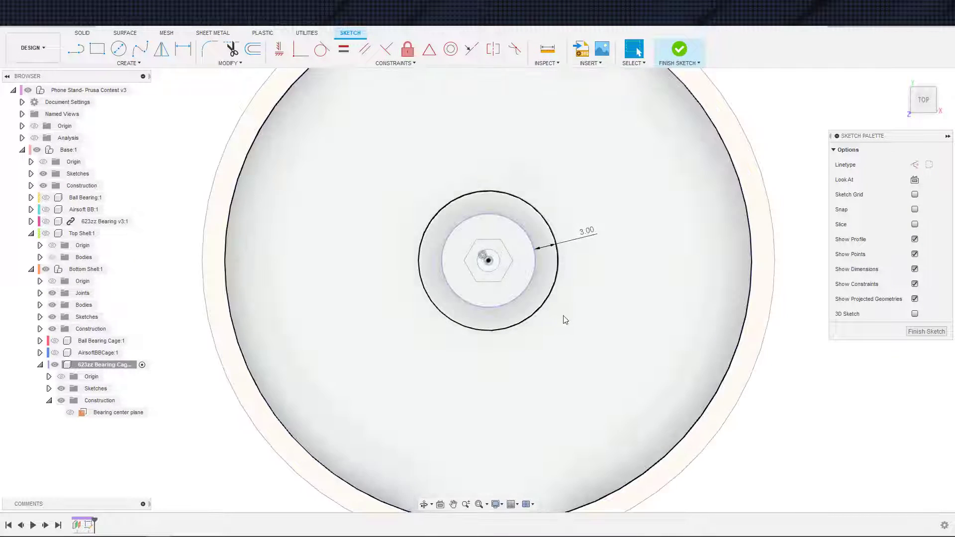
pyautogui.moveTo(565, 320); pyautogui.dragTo(587, 314, button='middle')
pyautogui.press('e')
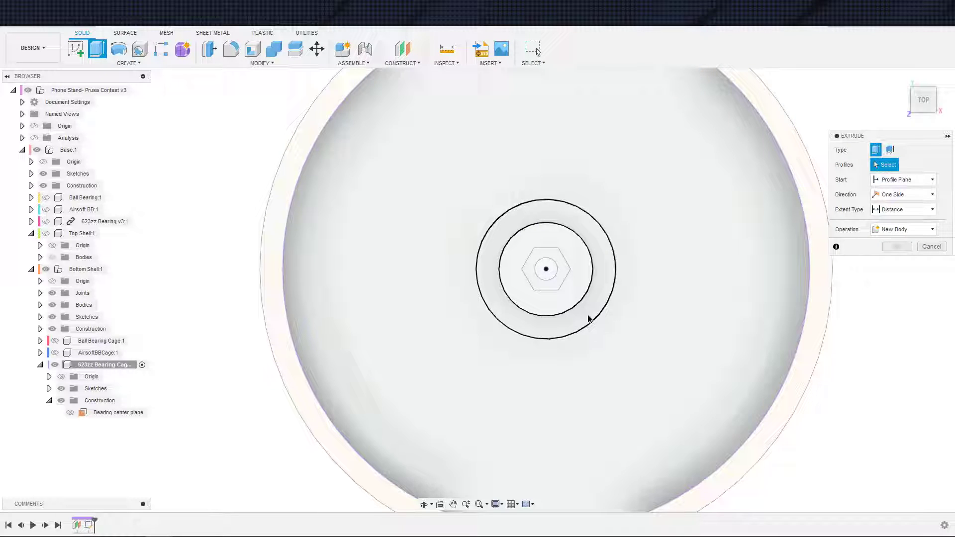
pyautogui.click(588, 319)
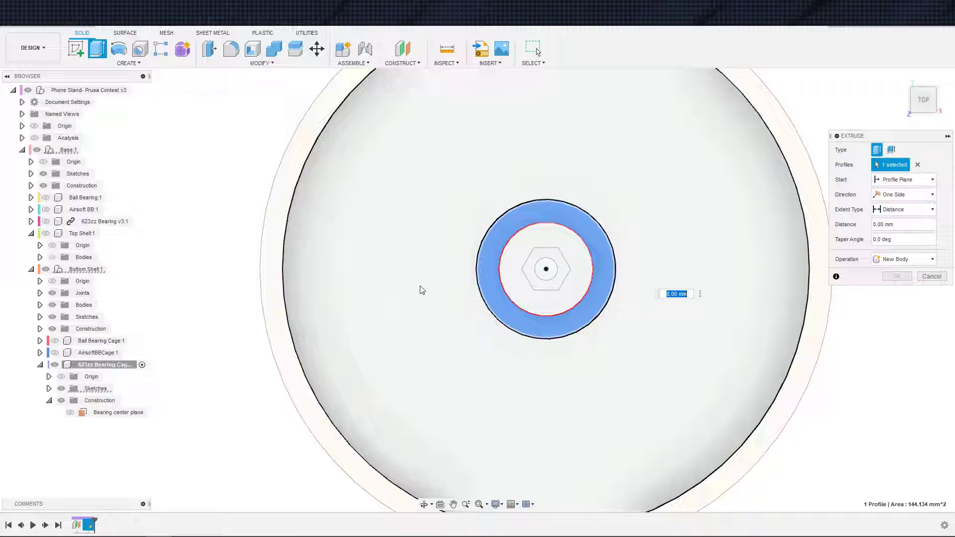
pyautogui.scroll(-1, 505, 376)
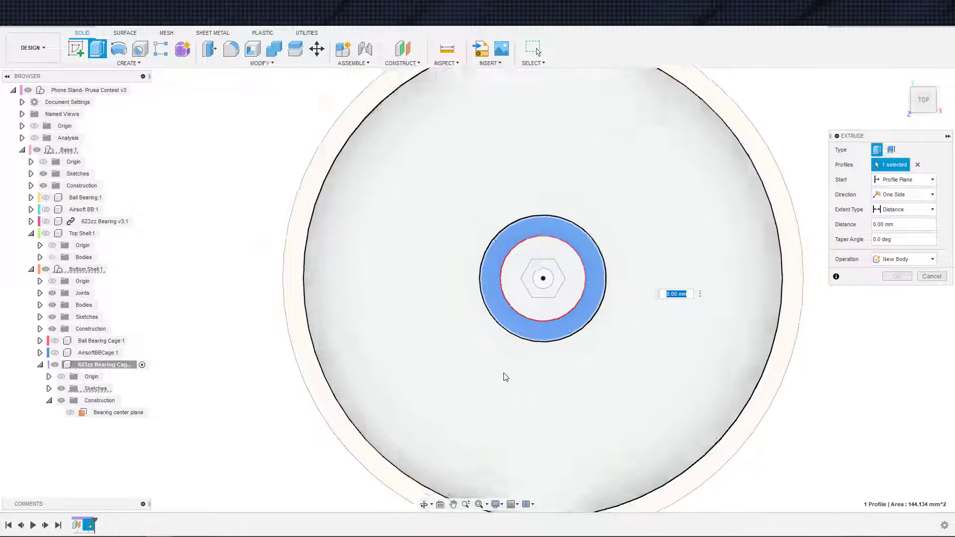
pyautogui.keyDown('shift'); pyautogui.moveTo(506, 386); pyautogui.dragTo(551, 319, button='middle'); pyautogui.keyUp('shift')
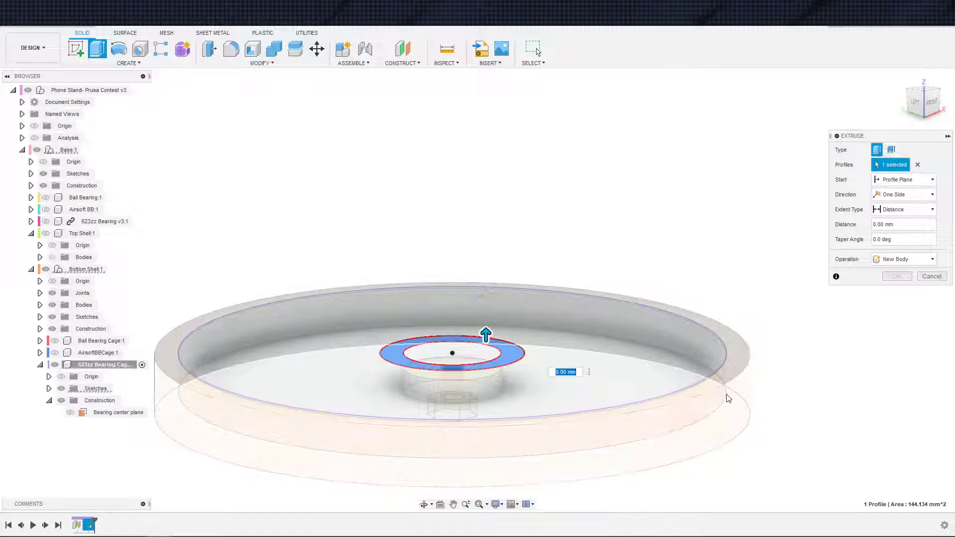
pyautogui.press('Escape')
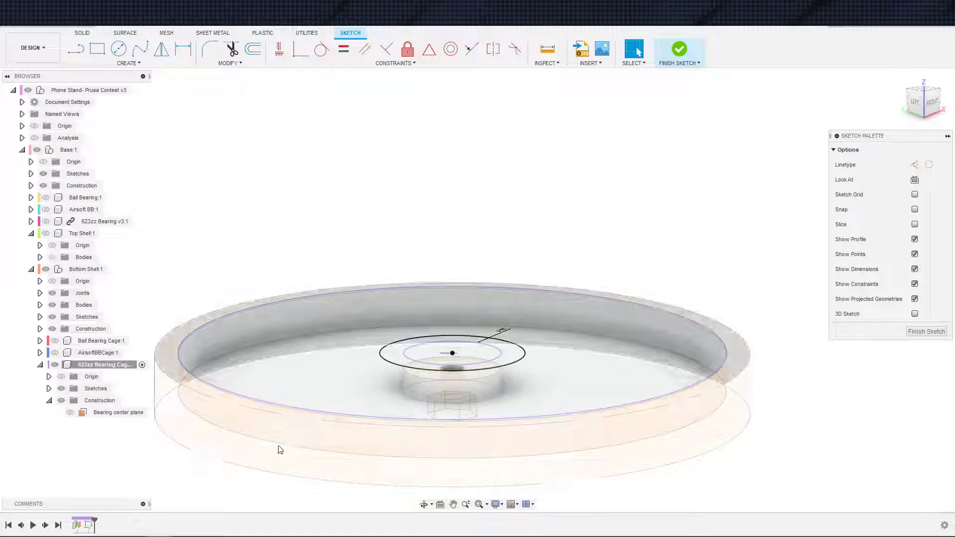
# Finish the ring sketch on the bearing center plane.
pyautogui.scroll(-2, 445, 452)
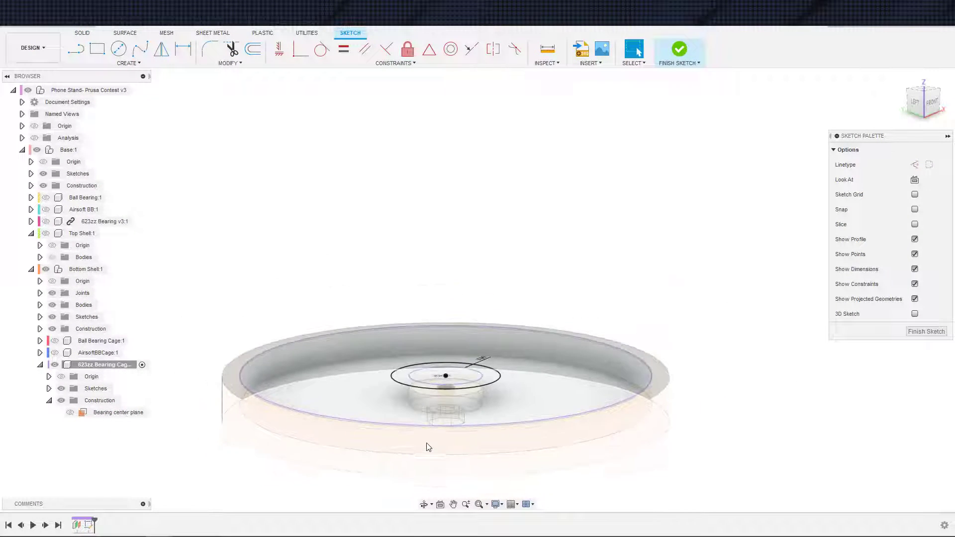
pyautogui.moveTo(452, 452)
pyautogui.keyDown('shift'); pyautogui.mouseDown(button='middle')
pyautogui.moveTo(462, 438)
pyautogui.moveTo(467, 450)
pyautogui.mouseUp(button='middle'); pyautogui.keyUp('shift')
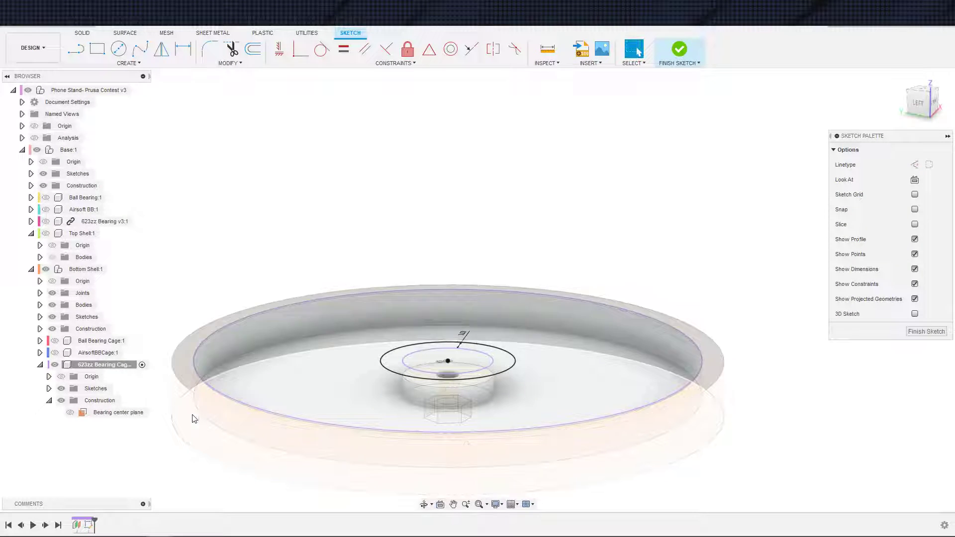
pyautogui.click(119, 413)
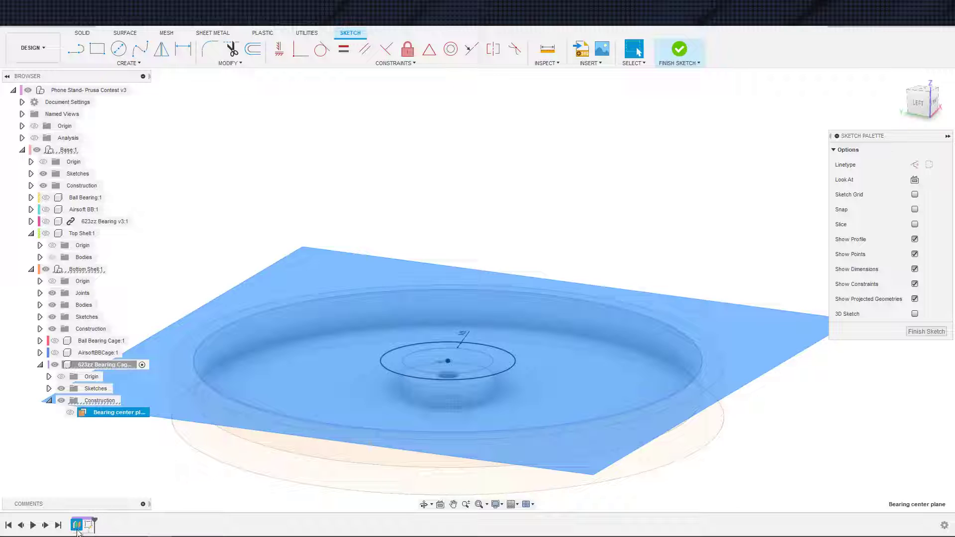
pyautogui.click(119, 517)
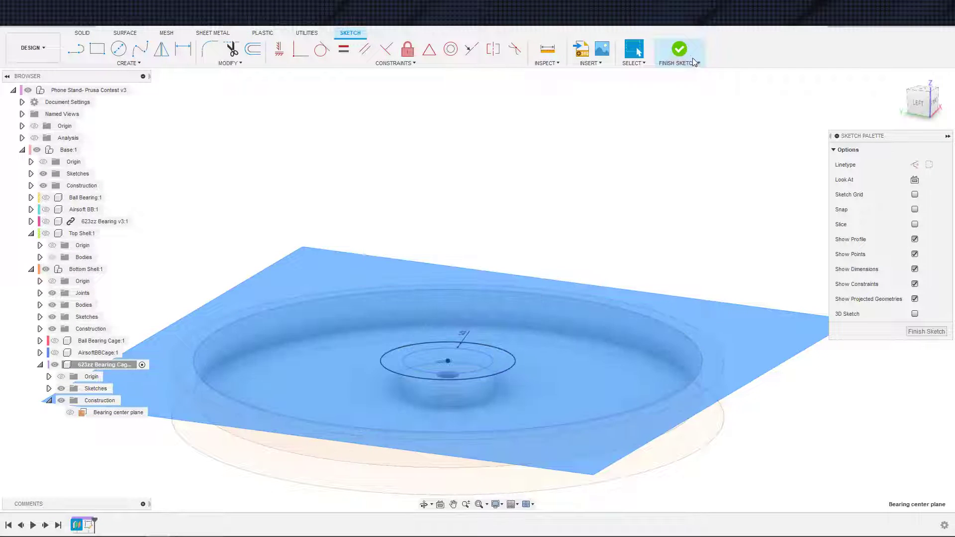
pyautogui.click(679, 52)
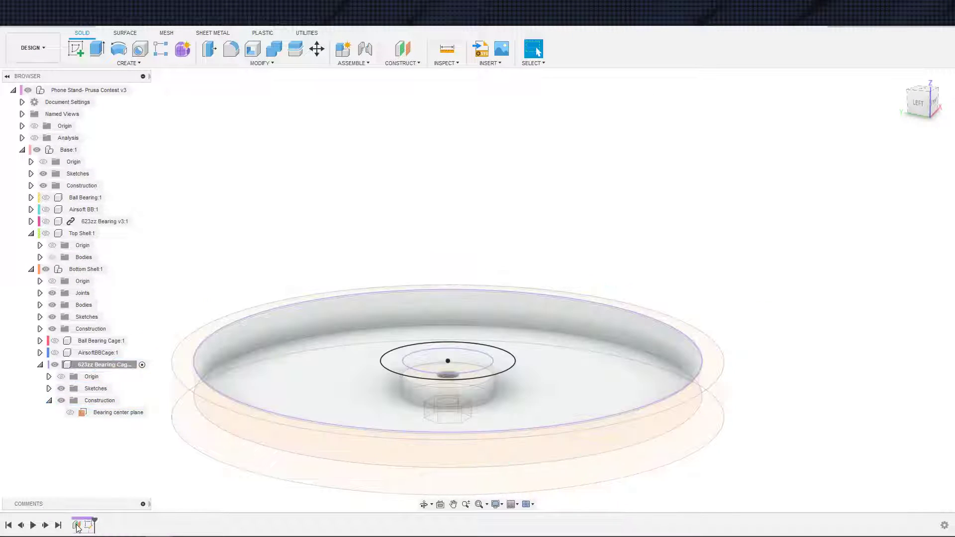
# Set the bearing center plane's offset distance to RollerBearingDiameter/2+WallThickness/2.
pyautogui.doubleClick(77, 524)
pyautogui.click(893, 180)
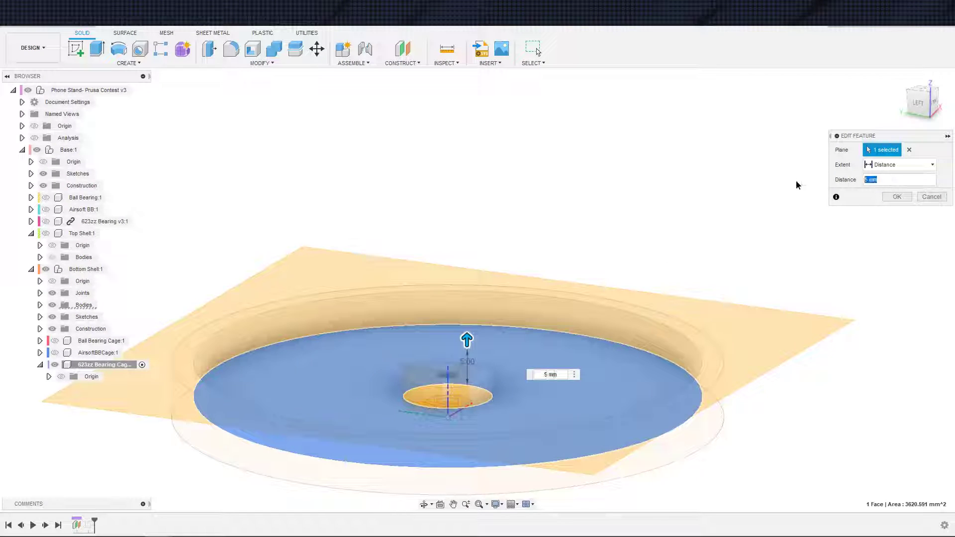
pyautogui.write('6')
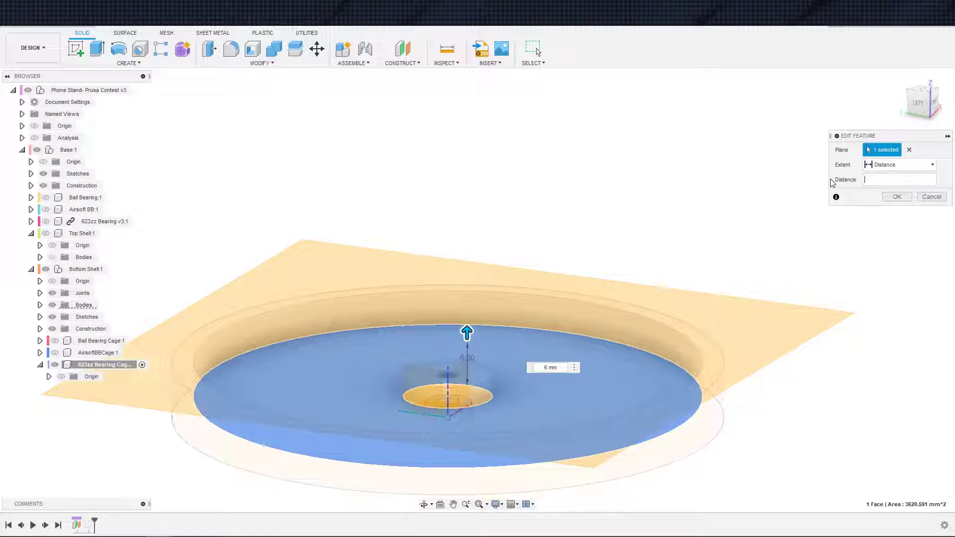
pyautogui.write('Be')
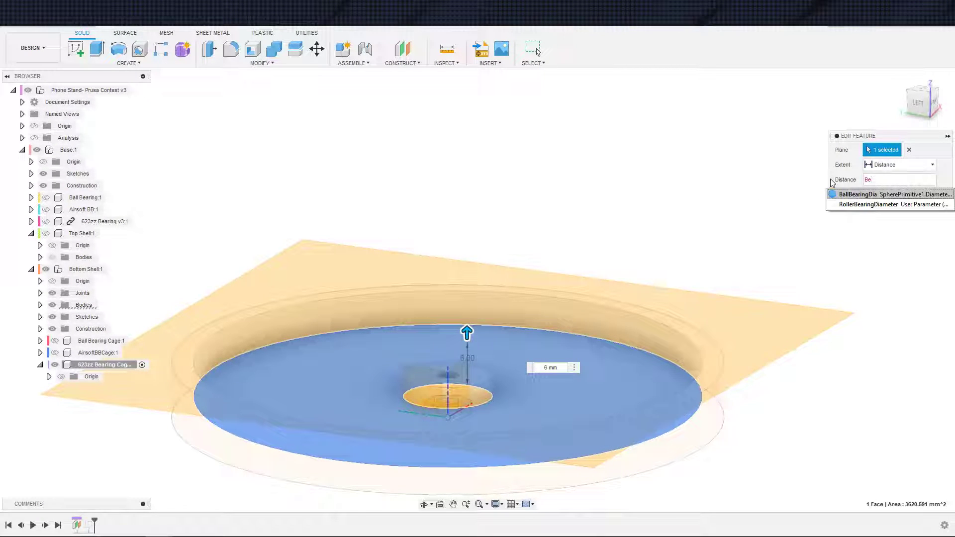
pyautogui.press('Down')
pyautogui.press('Return')
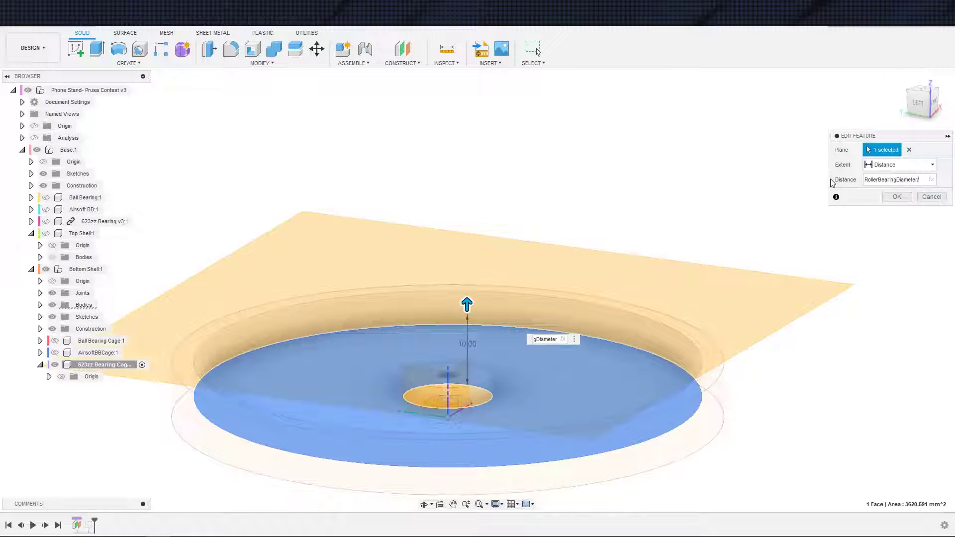
pyautogui.write('/2+Wal')
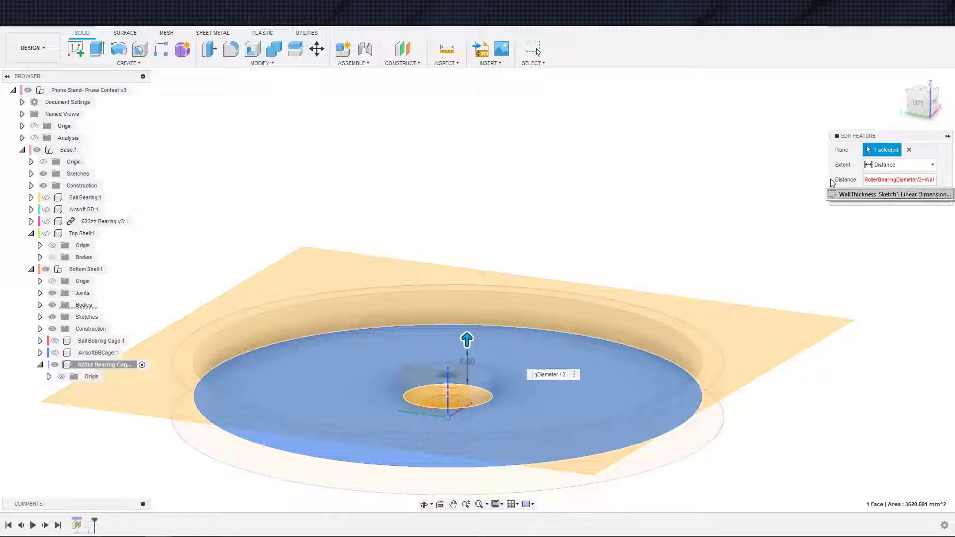
pyautogui.press('Return')
pyautogui.write('/2+WallThickness/2')
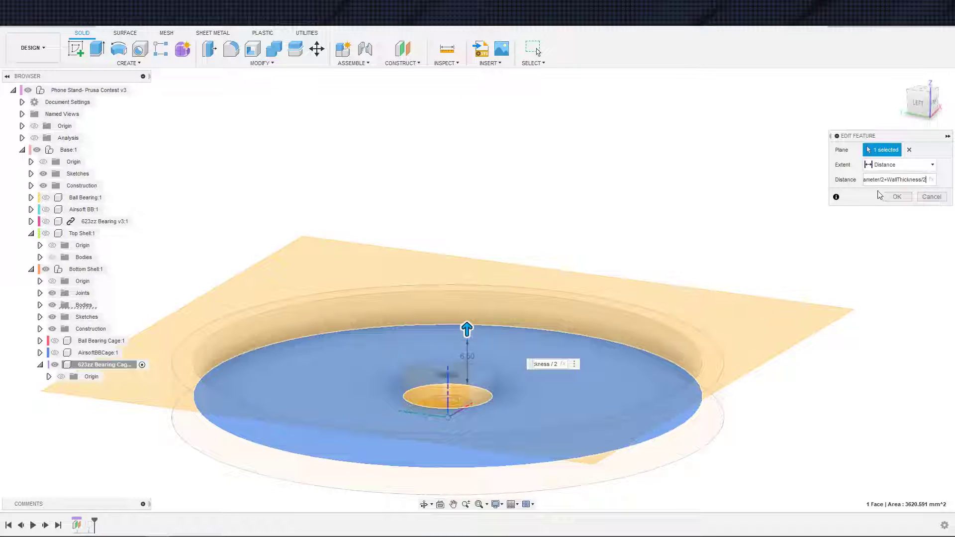
pyautogui.click(897, 198)
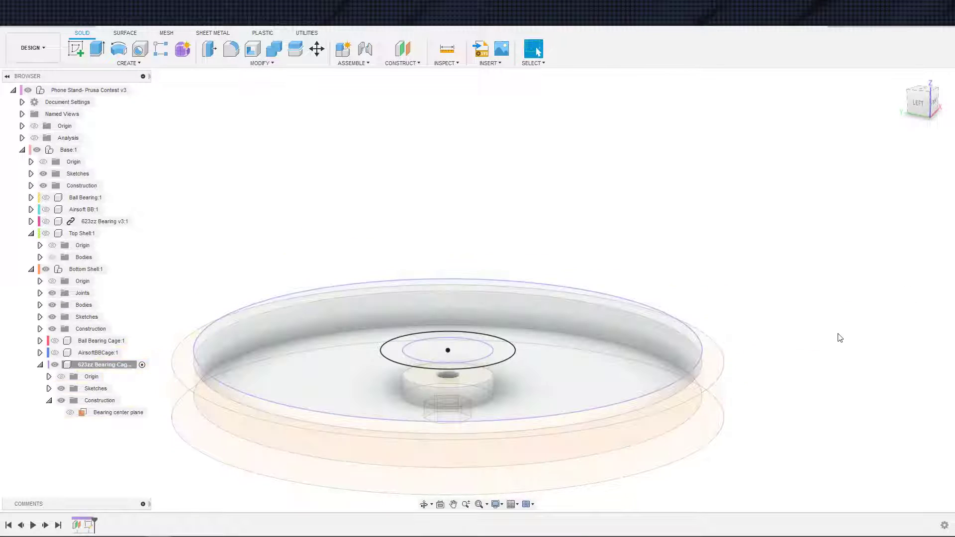
# Examine the height of the projected edges and ring sketch relative to the bottom shell's rim.
pyautogui.scroll(-1, 838, 334)
pyautogui.moveTo(781, 326); pyautogui.dragTo(718, 334, button='middle')
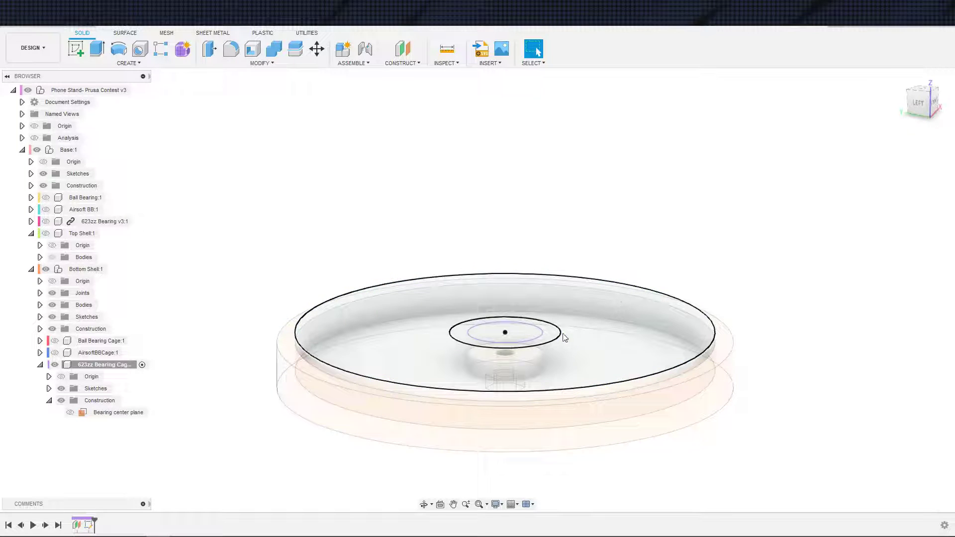
pyautogui.click(617, 382)
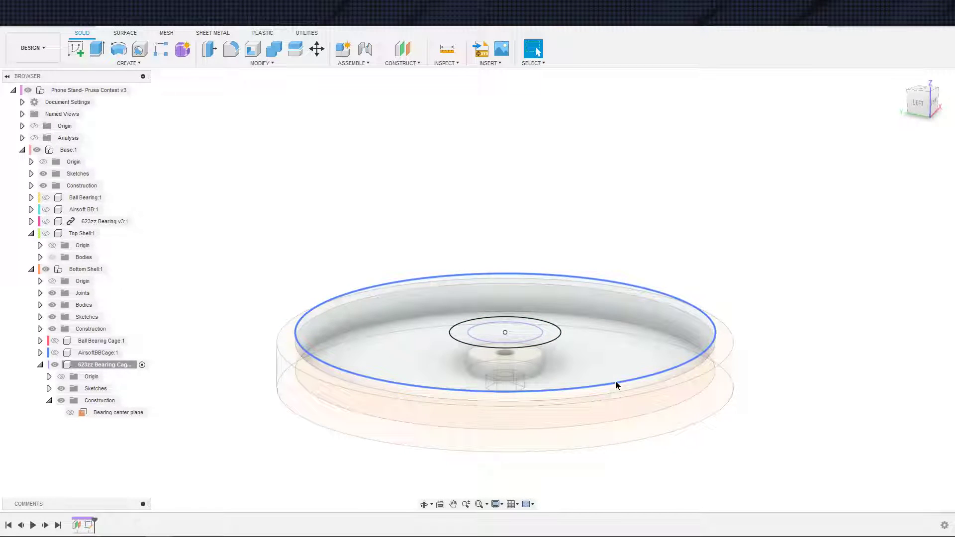
pyautogui.click(753, 436)
pyautogui.scroll(-1, 753, 436)
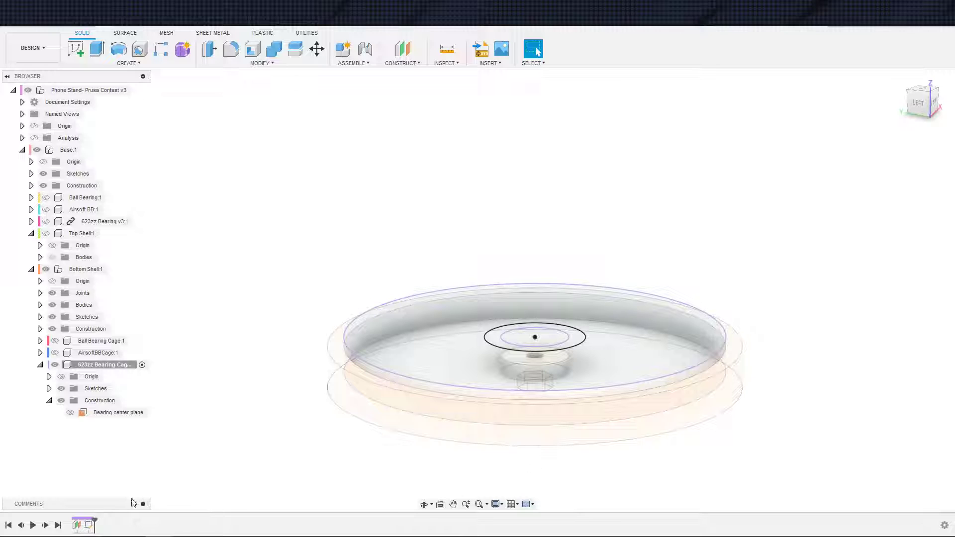
pyautogui.moveTo(228, 445); pyautogui.dragTo(222, 454, button='middle')
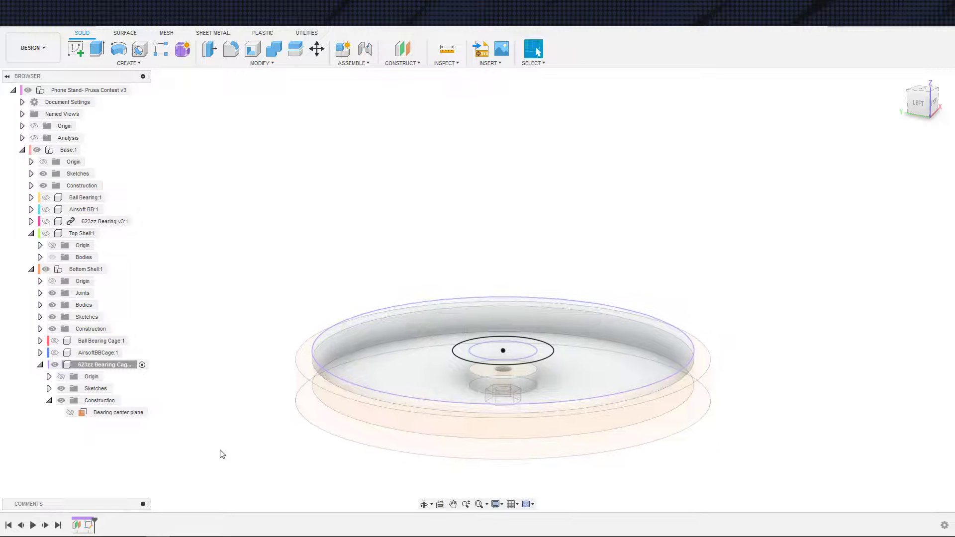
pyautogui.click(76, 524)
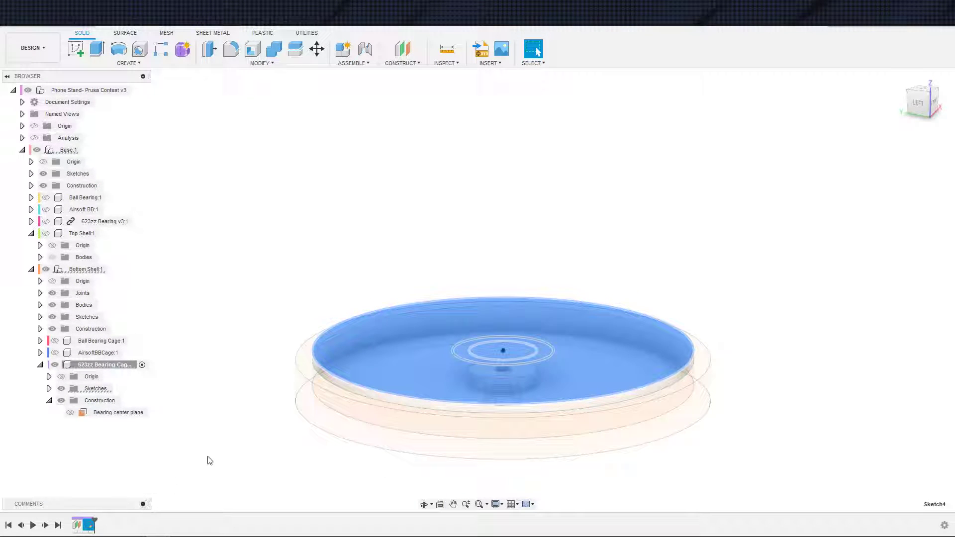
pyautogui.scroll(2, 234, 460)
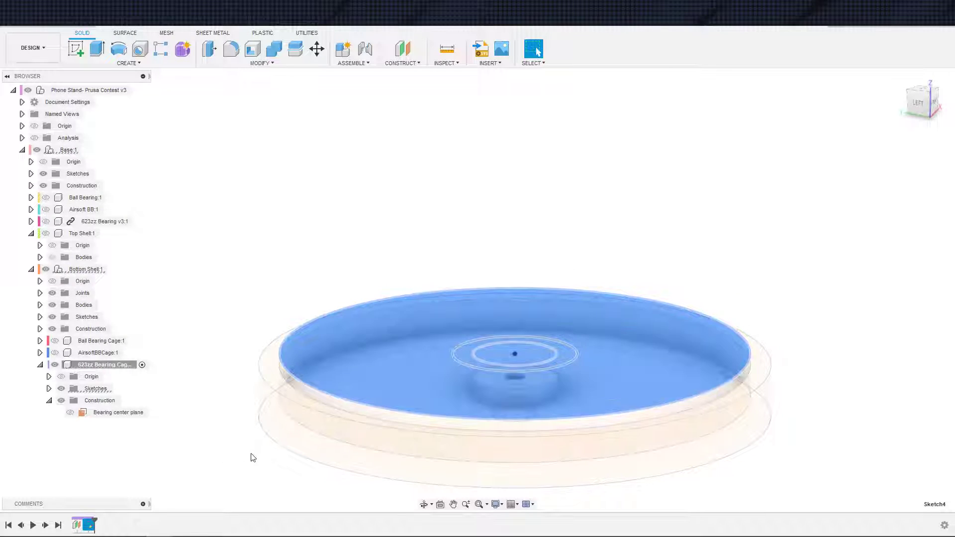
pyautogui.click(228, 449)
# Extrude the ring profile around the central boss to the bottom shell's inner floor face as a new body.
pyautogui.press('e')
pyautogui.click(485, 368)
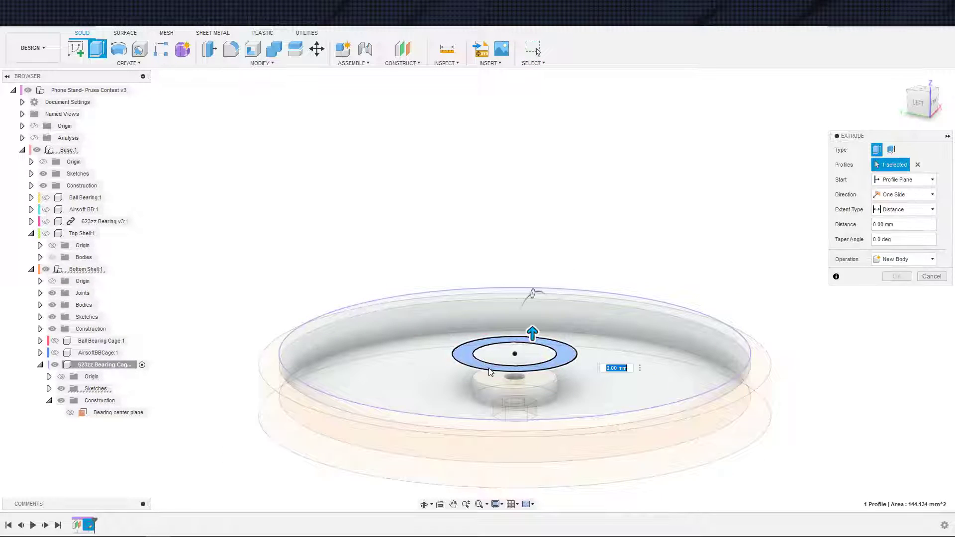
pyautogui.click(900, 216)
pyautogui.click(892, 233)
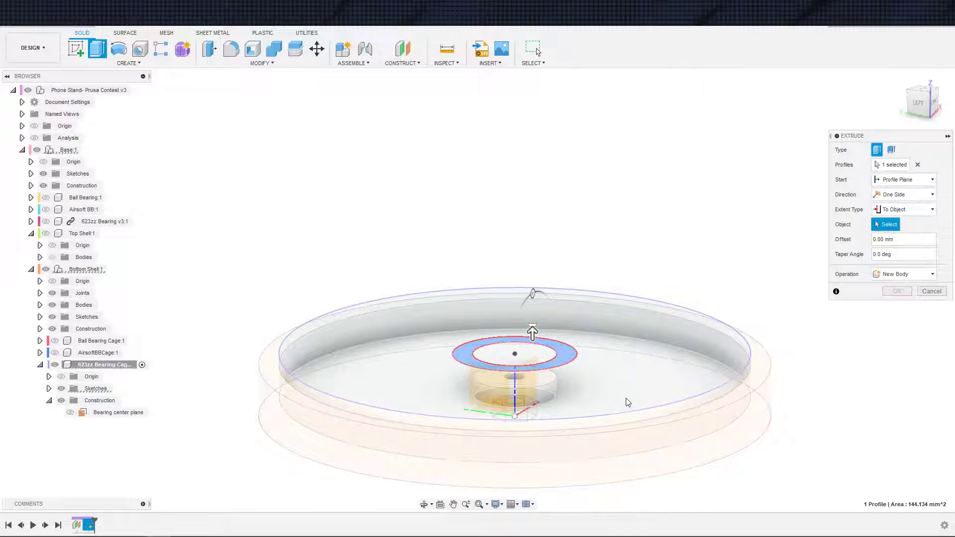
pyautogui.keyDown('shift'); pyautogui.moveTo(670, 380); pyautogui.dragTo(656, 417, button='middle'); pyautogui.keyUp('shift')
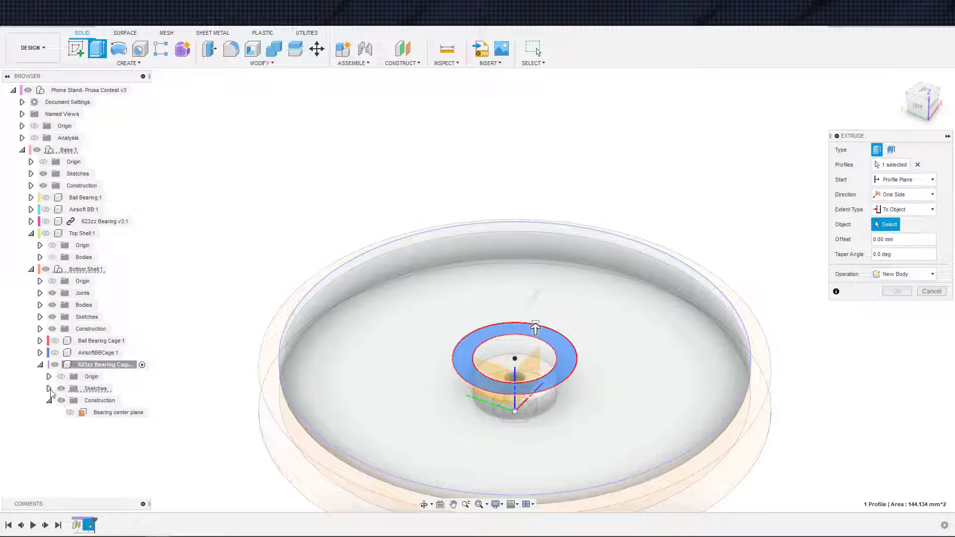
pyautogui.click(73, 391)
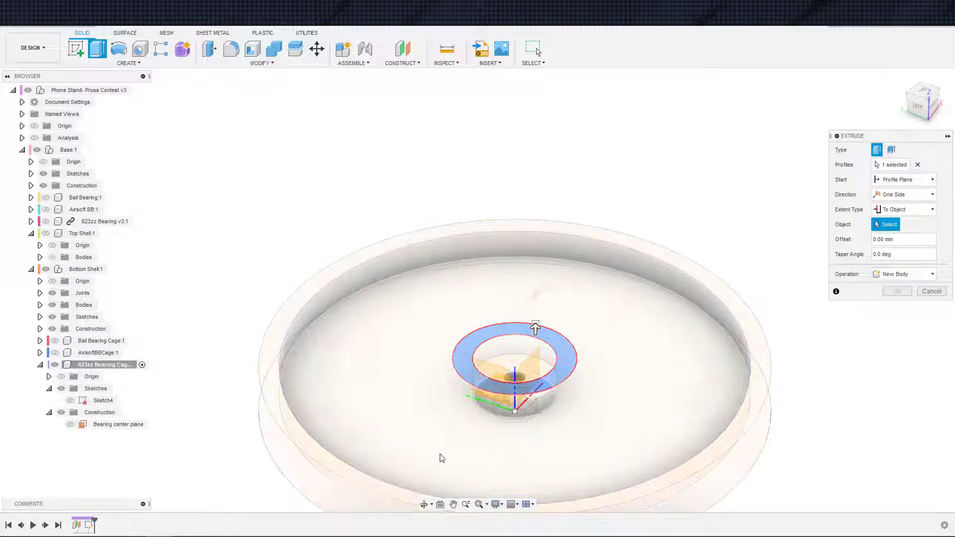
pyautogui.click(444, 440)
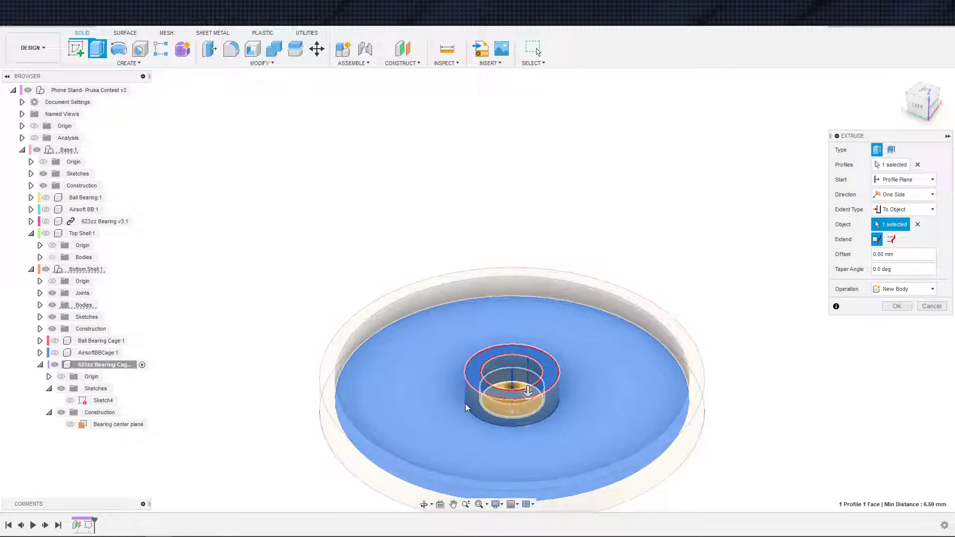
pyautogui.click(103, 400)
pyautogui.scroll(-3, 381, 399)
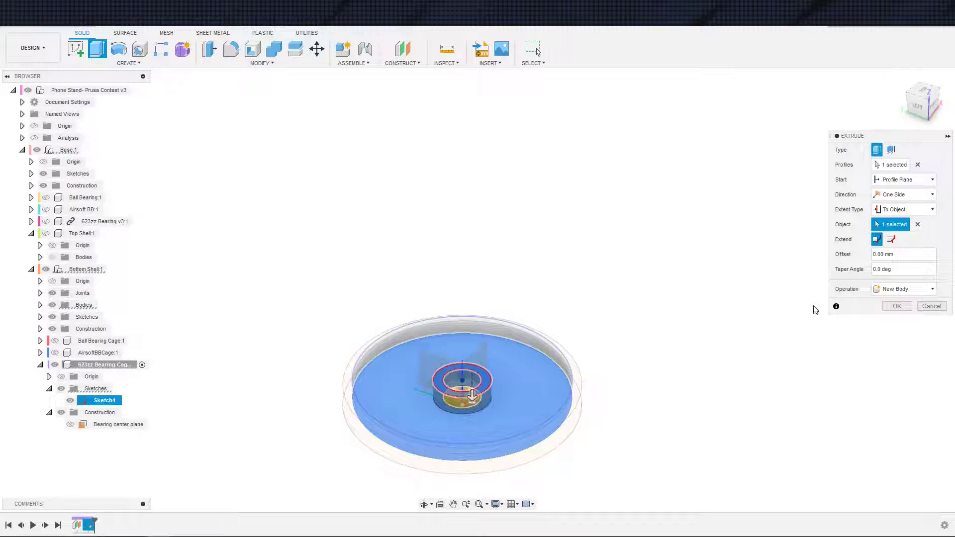
pyautogui.click(898, 306)
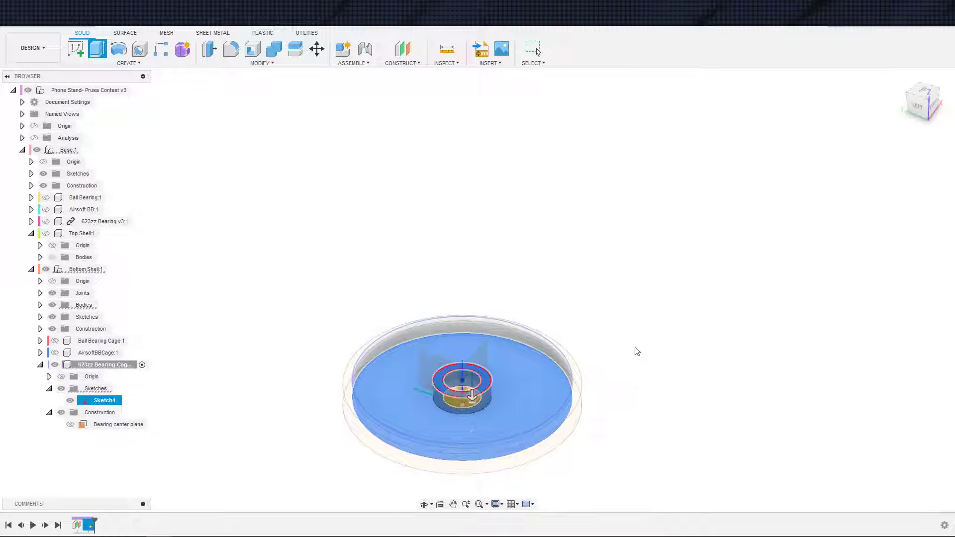
# Offset the ring's inner cylindrical face by -0.25 mm to add clearance around the central boss.
pyautogui.scroll(1, 603, 371)
pyautogui.moveTo(602, 371); pyautogui.dragTo(698, 325, button='middle')
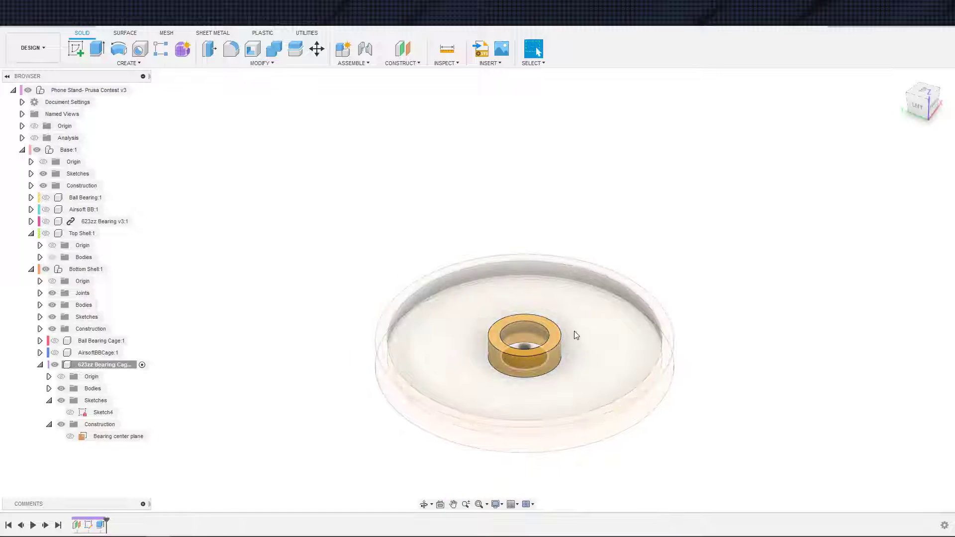
pyautogui.scroll(2, 518, 327)
pyautogui.keyDown('shift'); pyautogui.moveTo(519, 327); pyautogui.dragTo(572, 316, button='middle'); pyautogui.keyUp('shift')
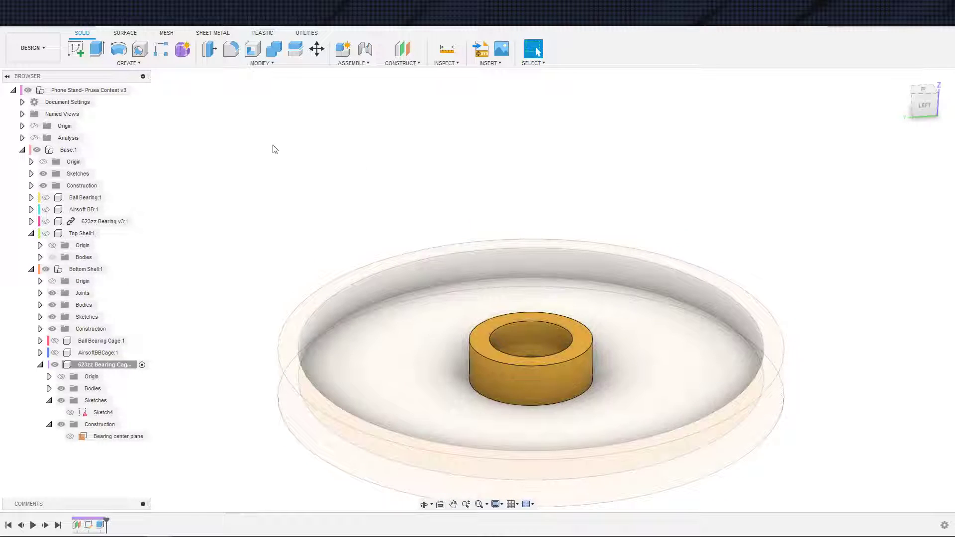
pyautogui.click(209, 48)
pyautogui.scroll(2, 548, 289)
pyautogui.click(517, 354)
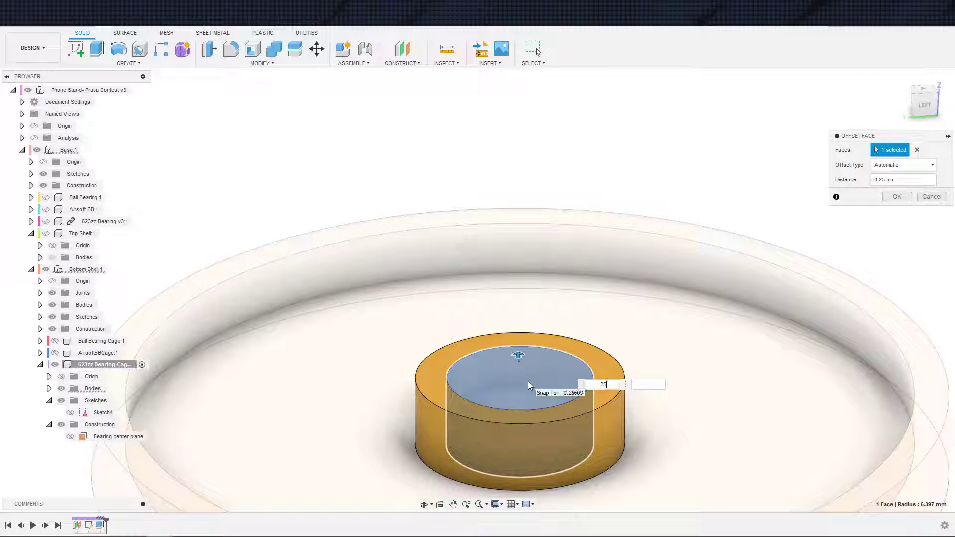
pyautogui.press('Return')
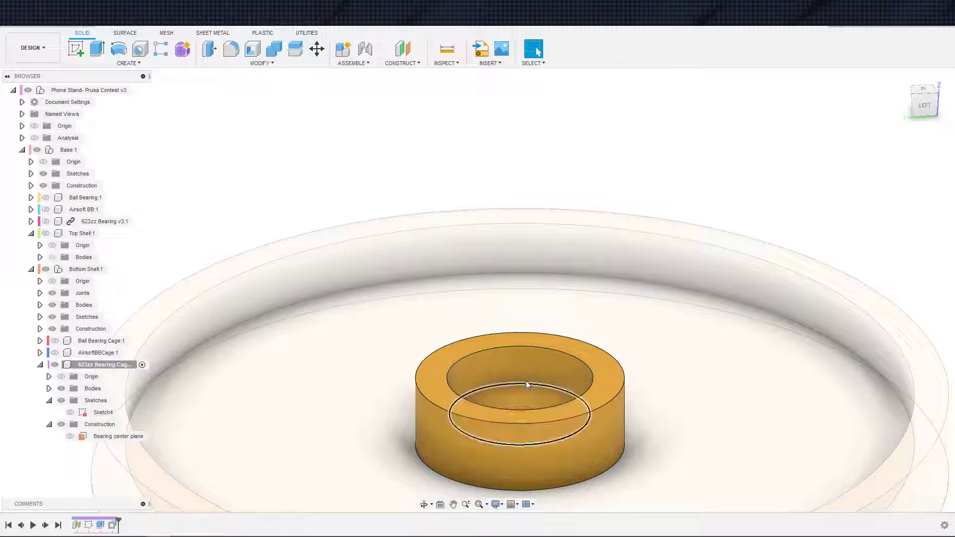
# Apply a teal appearance to the cage's ring body.
pyautogui.keyDown('shift'); pyautogui.moveTo(528, 378); pyautogui.dragTo(533, 291, button='middle'); pyautogui.keyUp('shift')
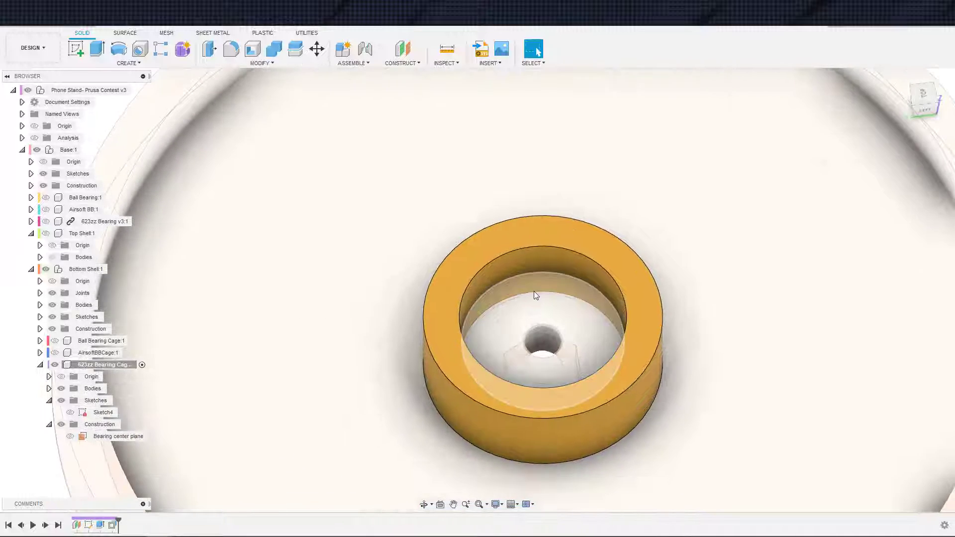
pyautogui.scroll(-5, 533, 291)
pyautogui.keyDown('shift'); pyautogui.moveTo(533, 325); pyautogui.dragTo(528, 303, button='middle'); pyautogui.keyUp('shift')
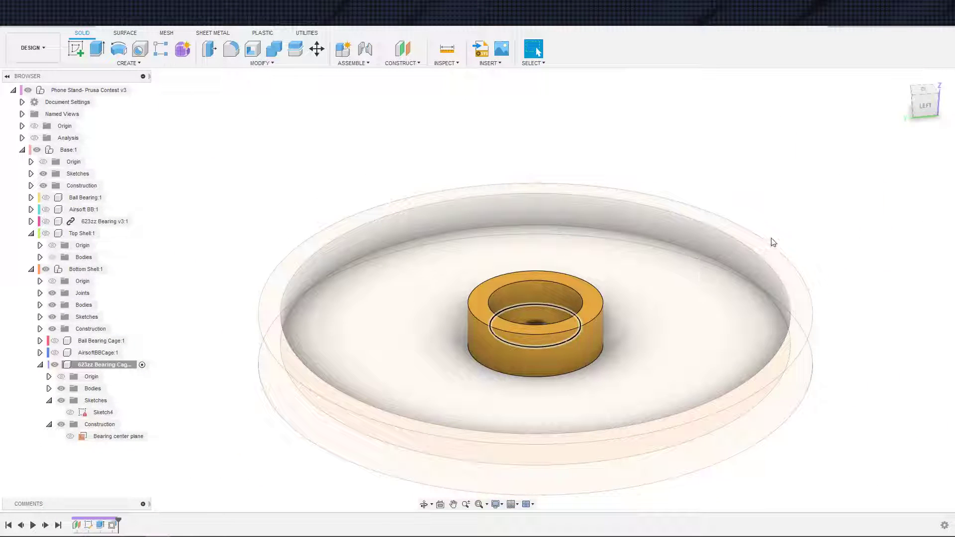
pyautogui.press('a')
pyautogui.moveTo(789, 223); pyautogui.dragTo(586, 321)
pyautogui.scroll(-4, 601, 276)
pyautogui.scroll(4, 601, 277)
pyautogui.press('Escape')
pyautogui.scroll(-2, 595, 310)
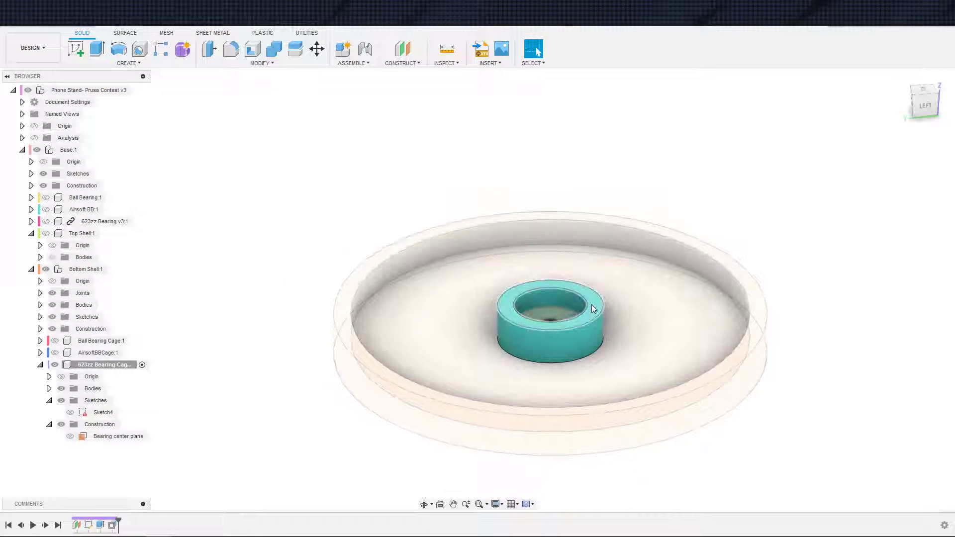
# Create a construction plane tangent to the ring's outer cylindrical face at 0 deg, referenced to an origin plane of the bottom shell.
pyautogui.keyDown('shift'); pyautogui.moveTo(381, 341); pyautogui.dragTo(482, 328, button='middle'); pyautogui.keyUp('shift')
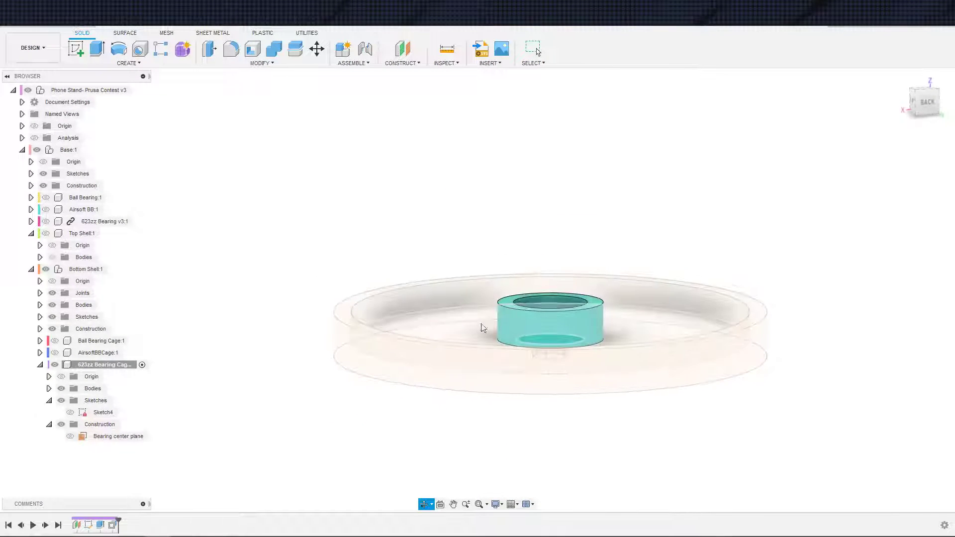
pyautogui.scroll(-2, 574, 332)
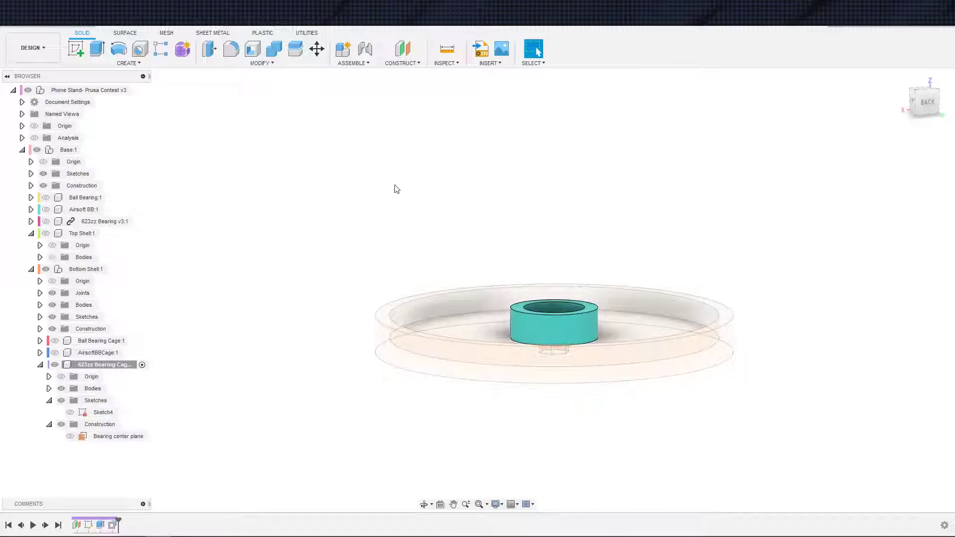
pyautogui.click(402, 63)
pyautogui.click(412, 94)
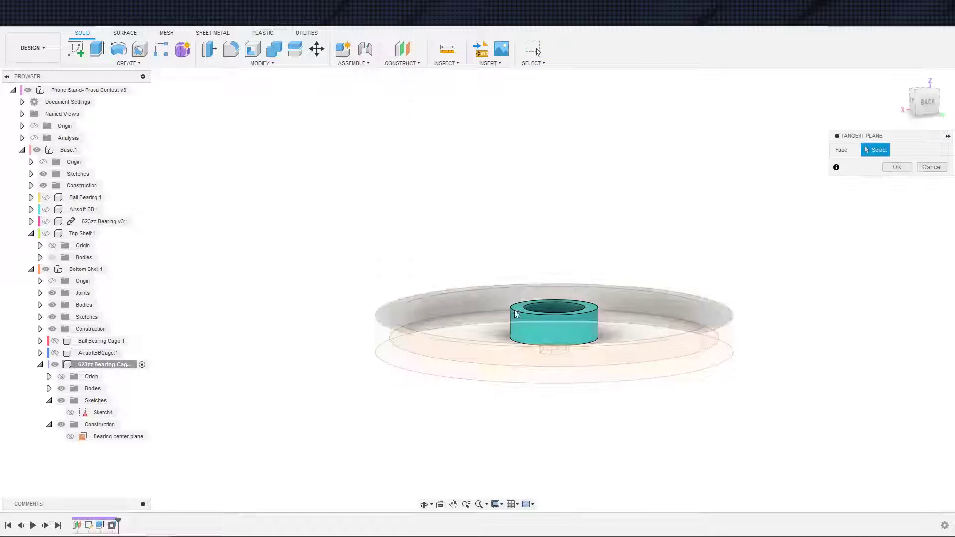
pyautogui.click(542, 325)
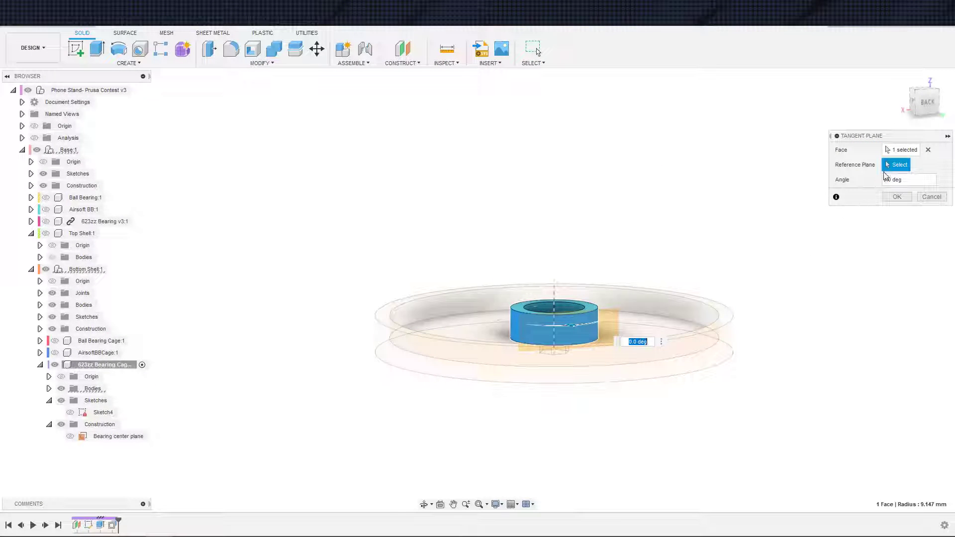
pyautogui.scroll(2, 629, 284)
pyautogui.keyDown('shift'); pyautogui.moveTo(628, 283); pyautogui.dragTo(541, 310, button='middle'); pyautogui.keyUp('shift')
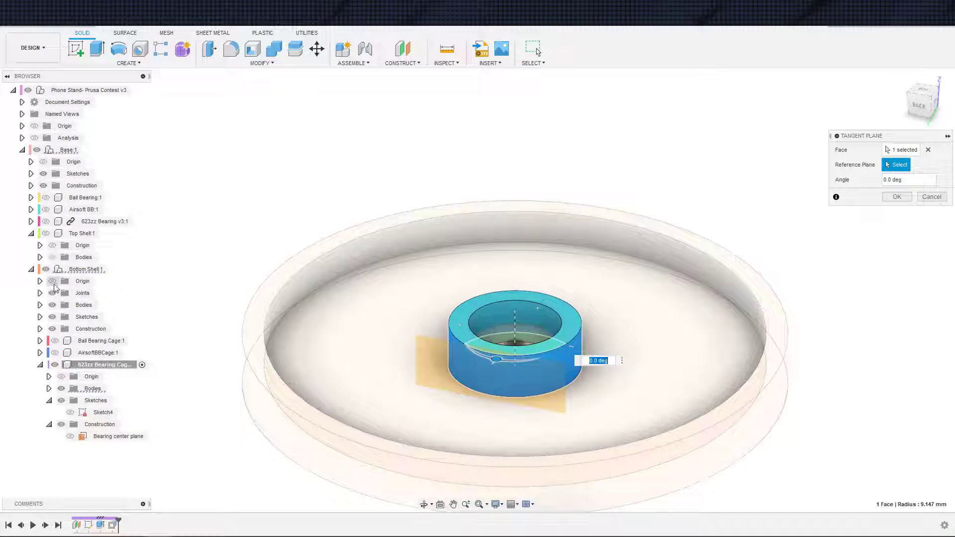
pyautogui.scroll(-2, 328, 373)
pyautogui.keyDown('shift'); pyautogui.moveTo(335, 388); pyautogui.dragTo(388, 385, button='middle'); pyautogui.keyUp('shift')
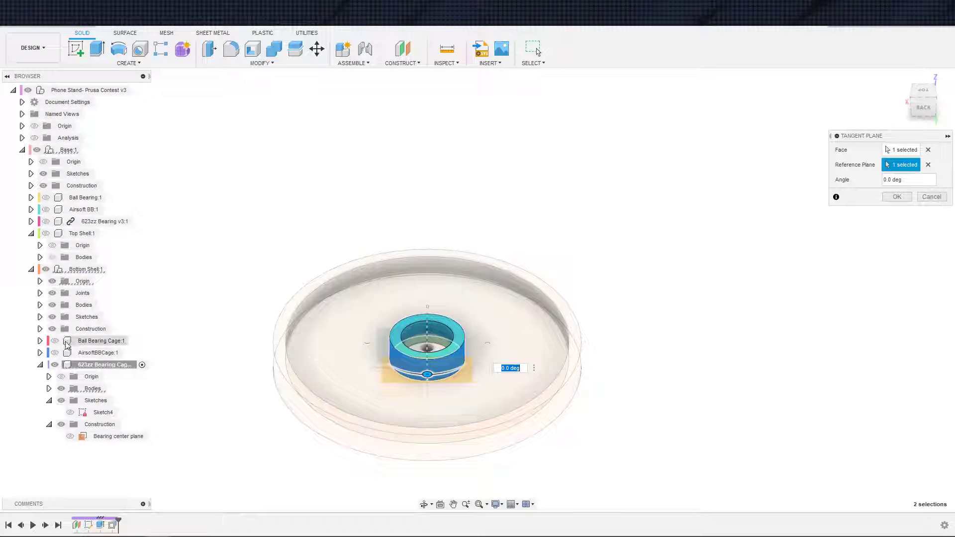
pyautogui.click(895, 196)
# Start a sketch on the tangent plane and project the ring's outer cylindrical face into it.
pyautogui.scroll(-3, 587, 318)
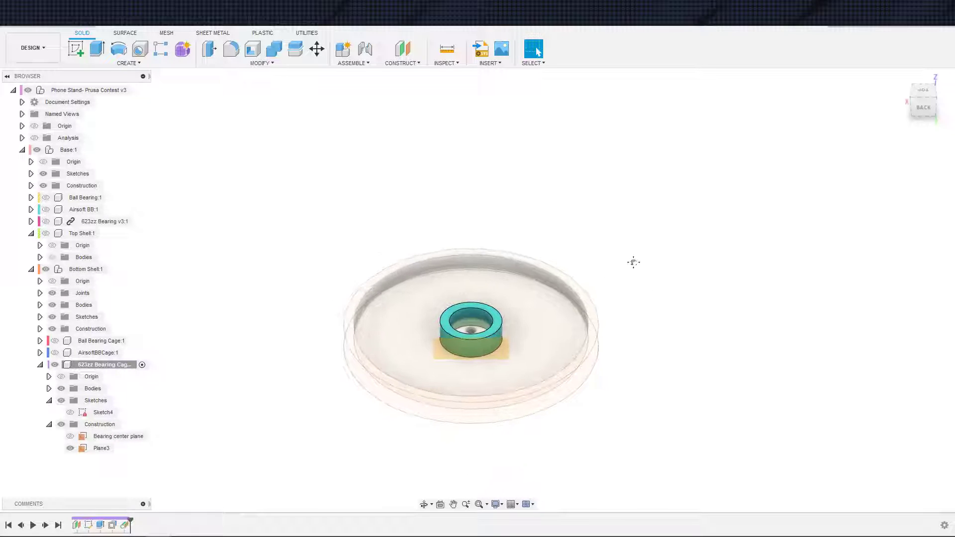
pyautogui.press('s')
pyautogui.click(679, 321)
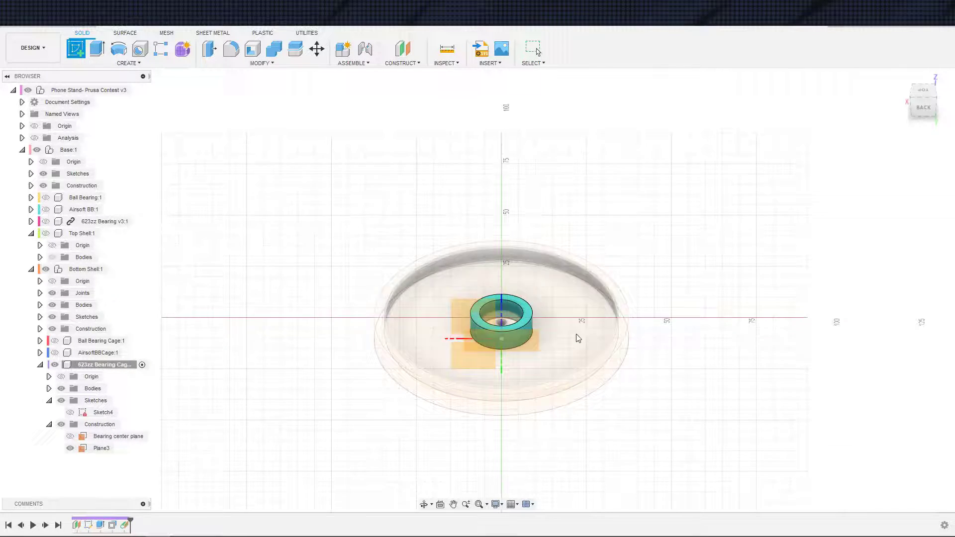
pyautogui.click(524, 339)
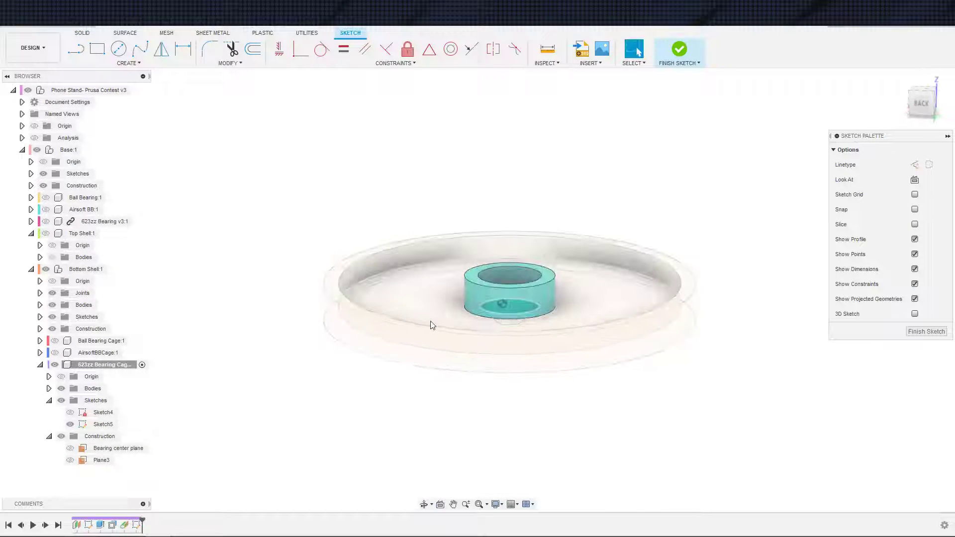
pyautogui.press('s')
pyautogui.click(519, 347)
pyautogui.click(510, 300)
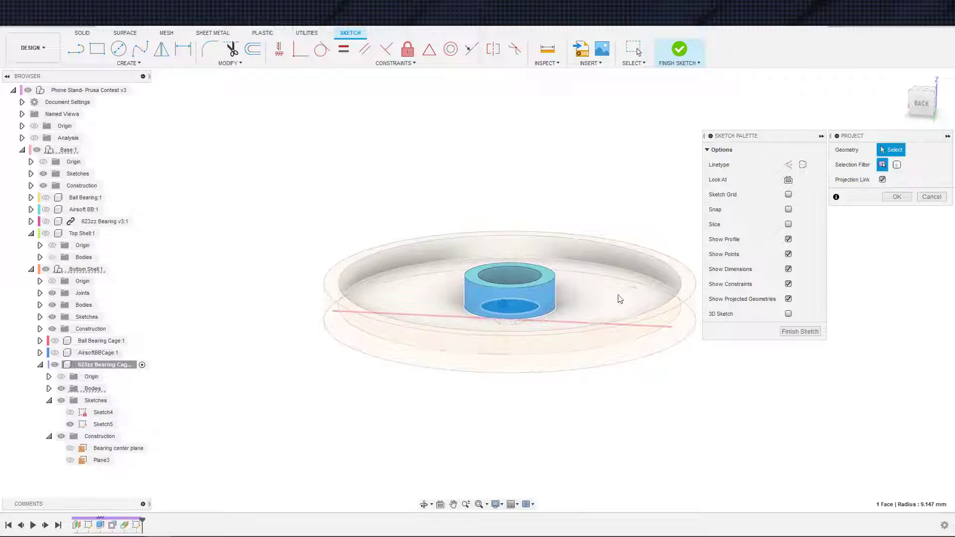
pyautogui.click(897, 197)
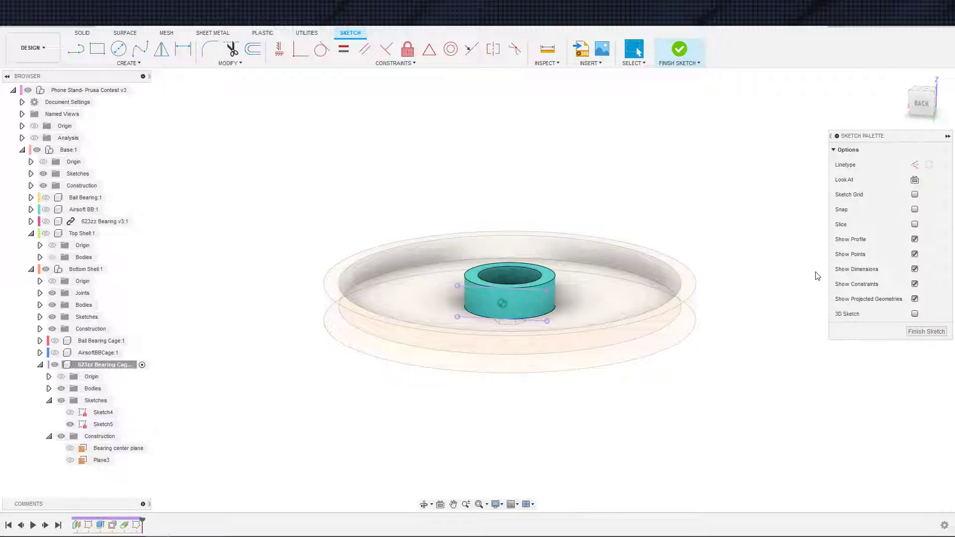
# Hide the ring and bottom shell bodies and convert the two projected edges to construction lines.
pyautogui.scroll(-2, 617, 315)
pyautogui.keyDown('shift'); pyautogui.moveTo(615, 315); pyautogui.dragTo(639, 303, button='middle'); pyautogui.keyUp('shift')
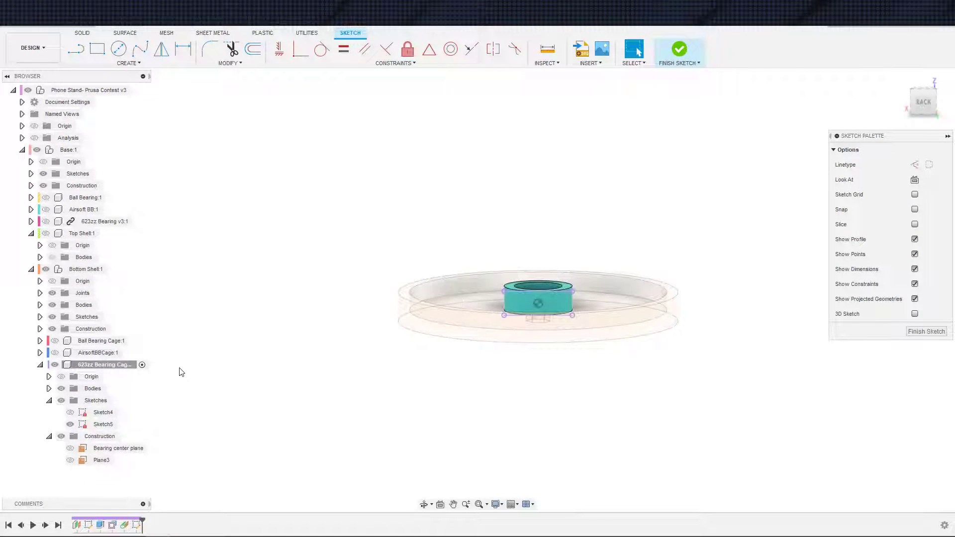
pyautogui.click(61, 389)
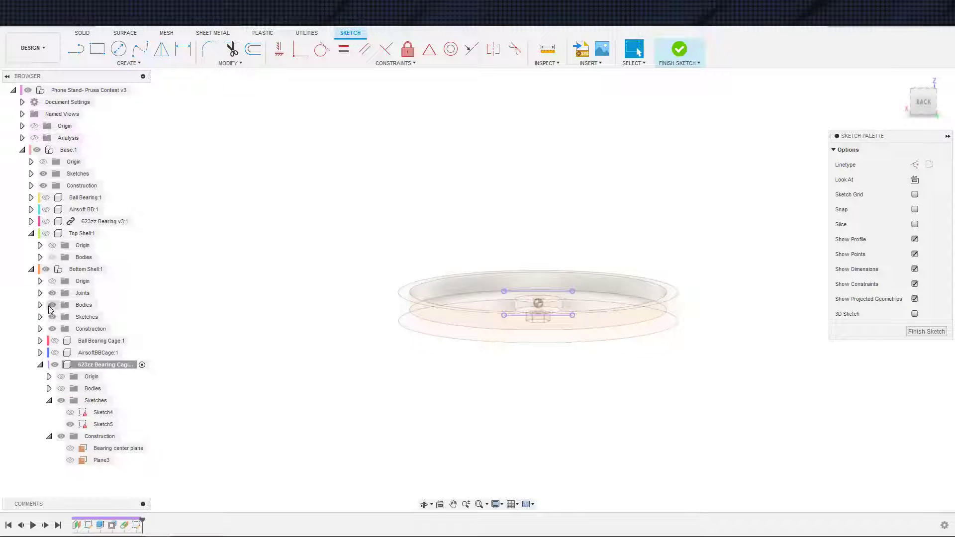
pyautogui.click(52, 304)
pyautogui.scroll(3, 323, 338)
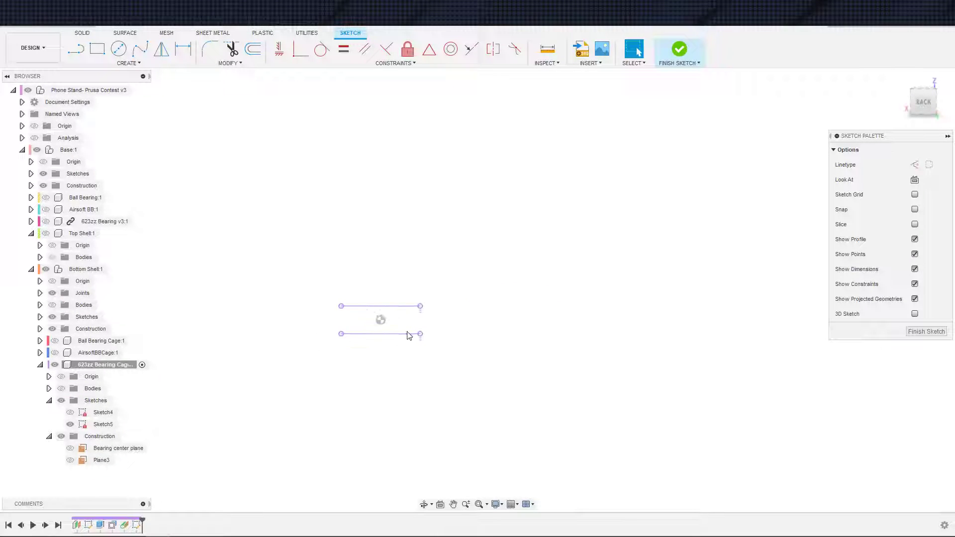
pyautogui.moveTo(478, 360); pyautogui.dragTo(473, 386, button='middle')
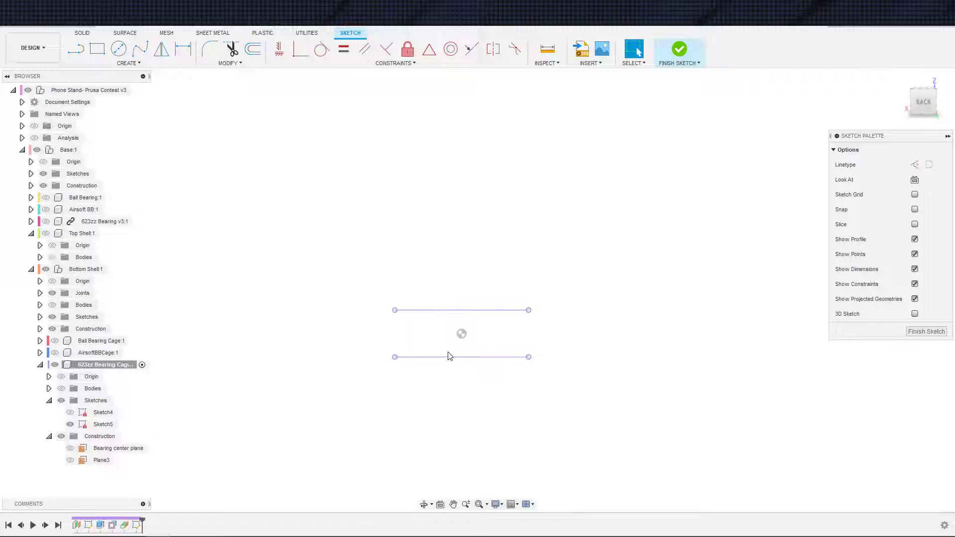
pyautogui.moveTo(347, 273); pyautogui.dragTo(608, 413)
pyautogui.press('x')
# Sketch a circle centred on the midpoint of the upper projected line.
pyautogui.press('c')
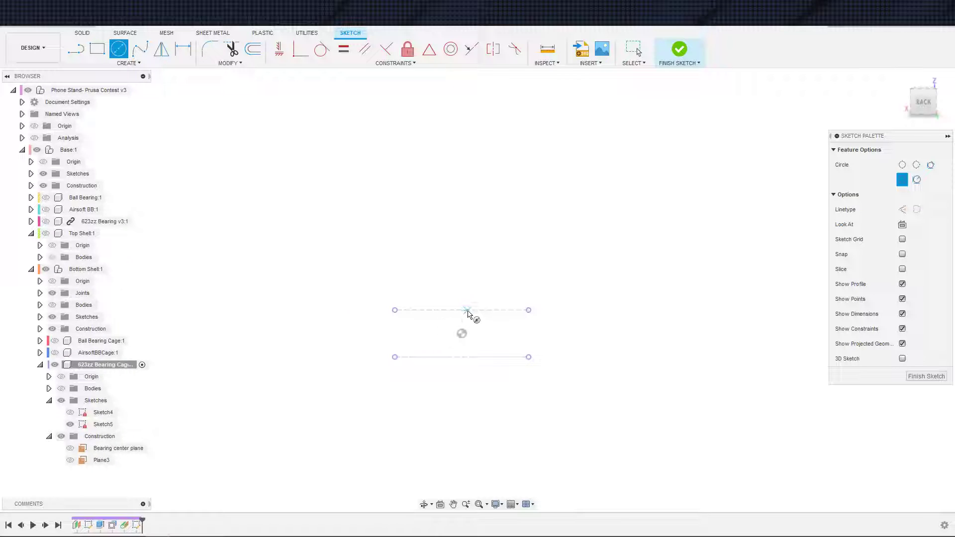
pyautogui.click(462, 310)
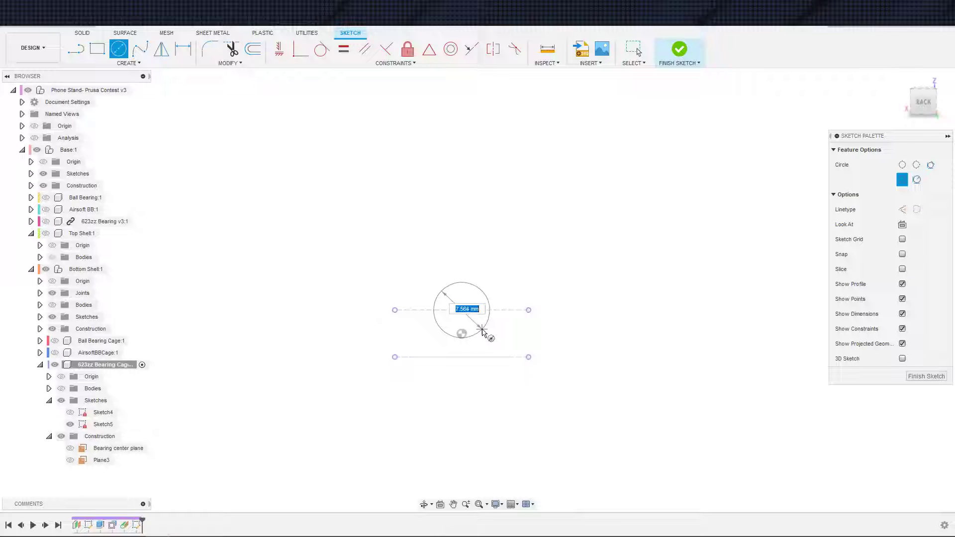
pyautogui.click(488, 336)
pyautogui.scroll(2, 497, 343)
pyautogui.press('Escape')
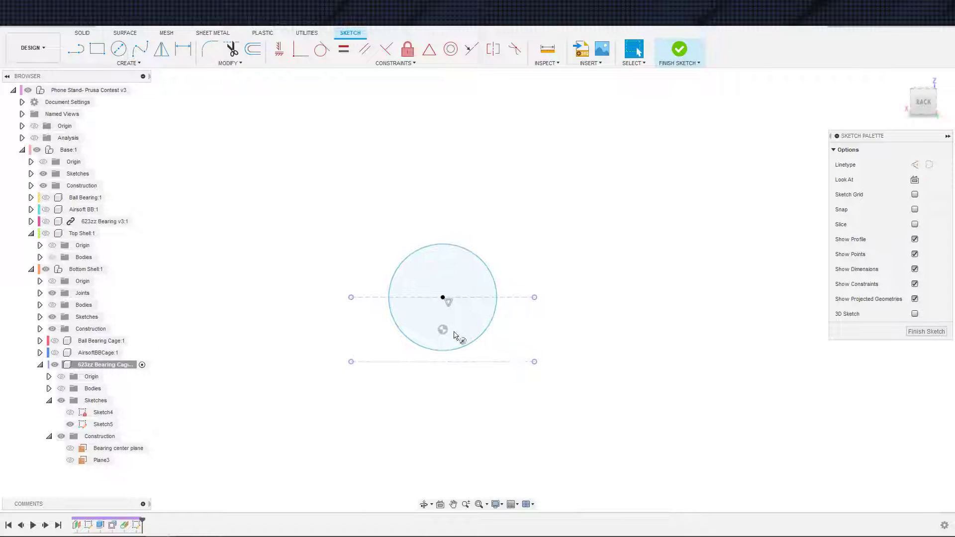
# Sketch a circle about 3 mm in diameter inside the large circle and dimension its centre 5 mm above the lower projected line.
pyautogui.press('c')
pyautogui.click(442, 310)
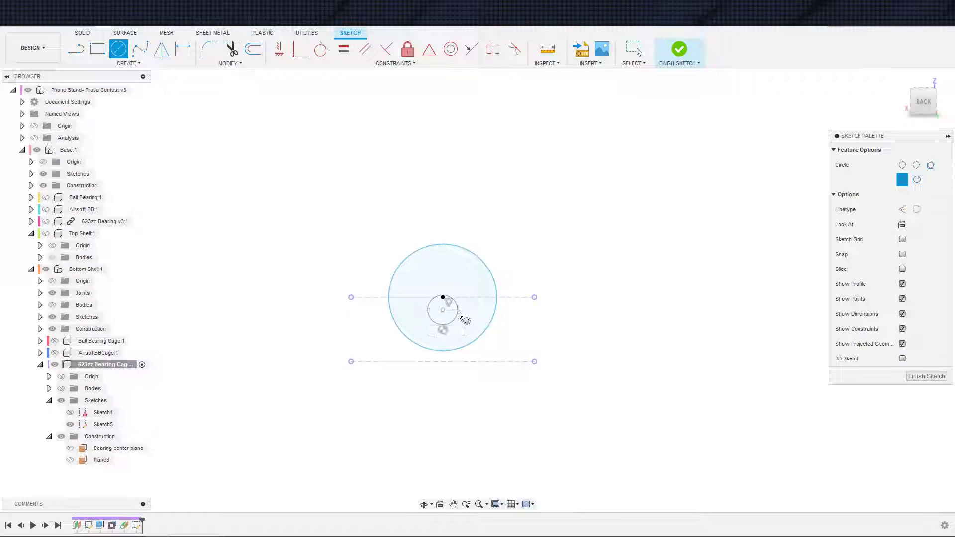
pyautogui.click(458, 316)
pyautogui.press('d')
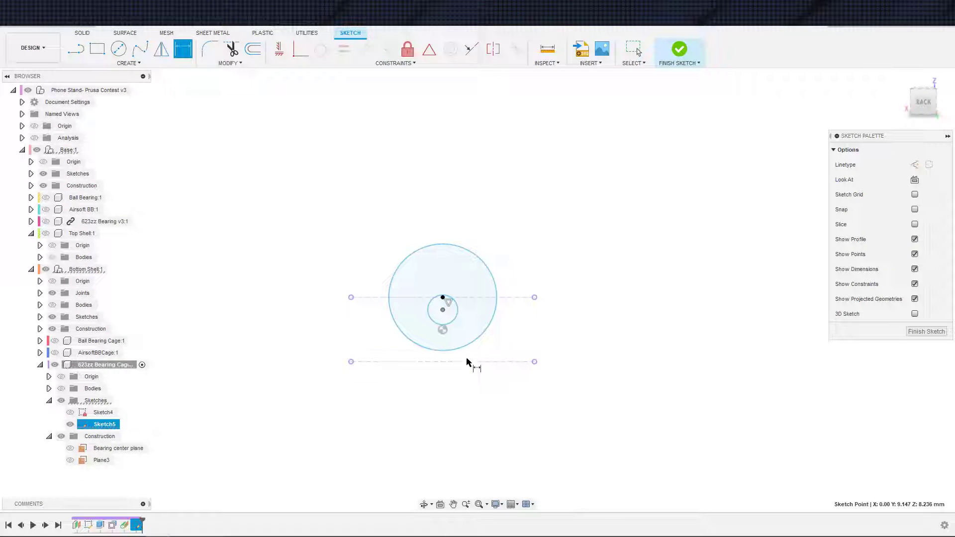
pyautogui.click(468, 362)
pyautogui.click(443, 310)
pyautogui.click(585, 344)
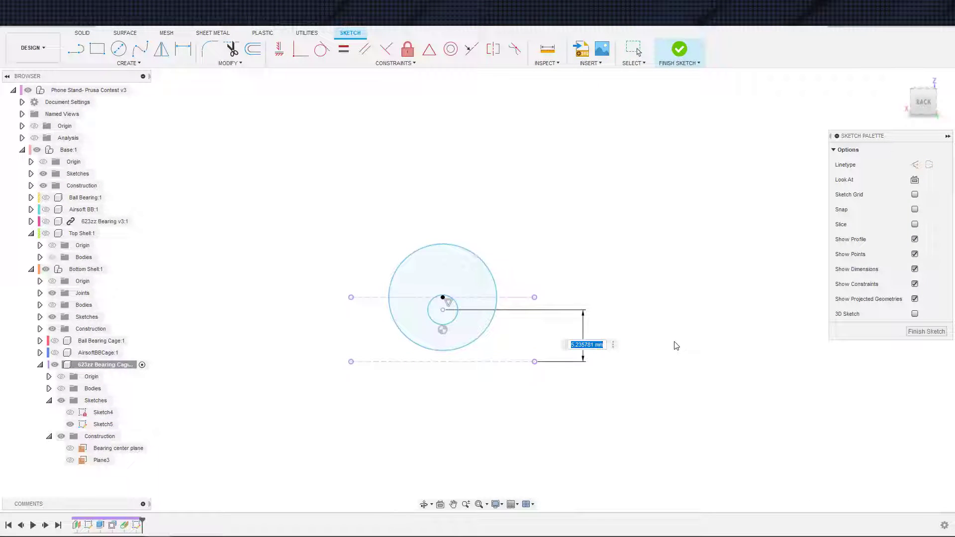
pyautogui.write('5')
pyautogui.press('Return')
pyautogui.press('Escape')
pyautogui.scroll(5, 429, 328)
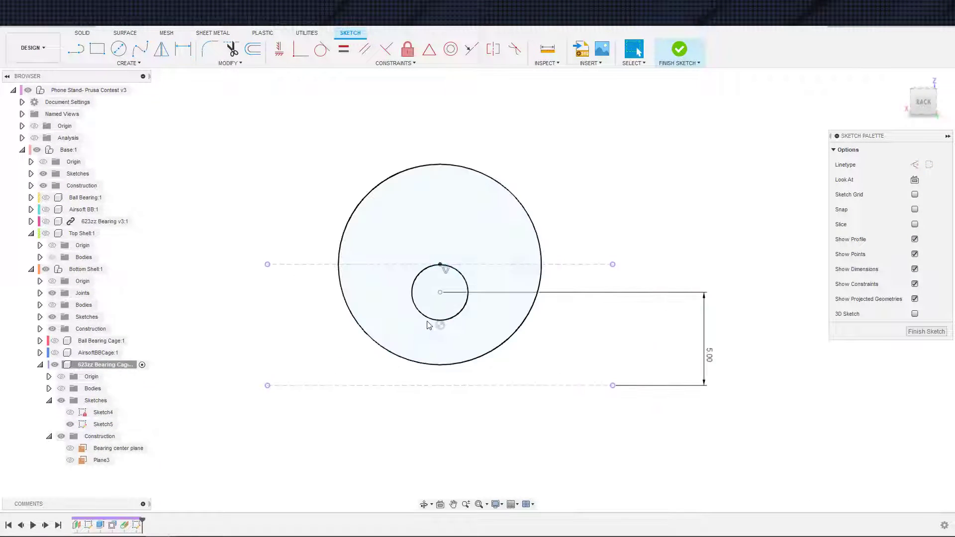
# Dimension the small circle's diameter as 3 mm.
pyautogui.click(461, 263)
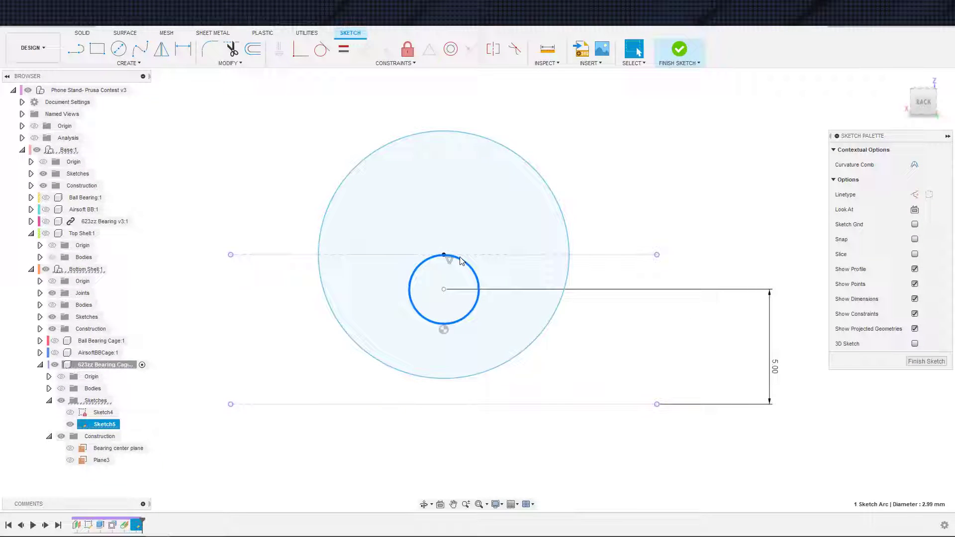
pyautogui.press('d')
pyautogui.click(511, 274)
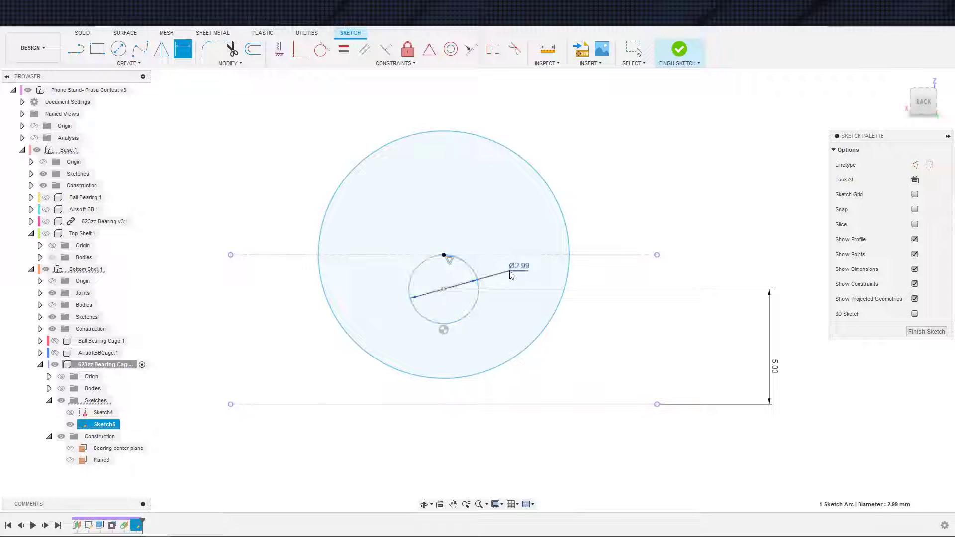
pyautogui.write('3')
pyautogui.press('Return')
pyautogui.scroll(-2, 522, 304)
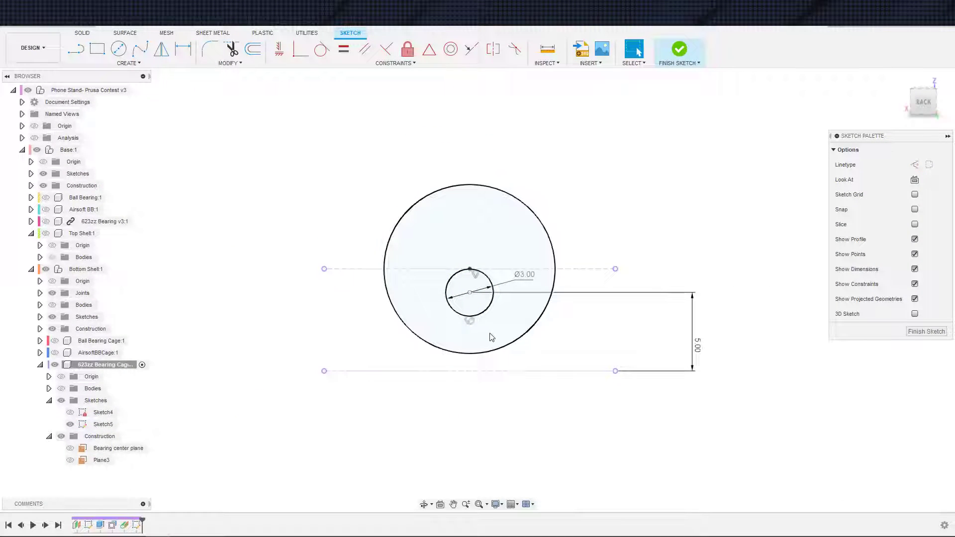
# Delete the large circle and draw a vertical construction line between the midpoints of the two projected lines.
pyautogui.click(526, 338)
pyautogui.press('Delete')
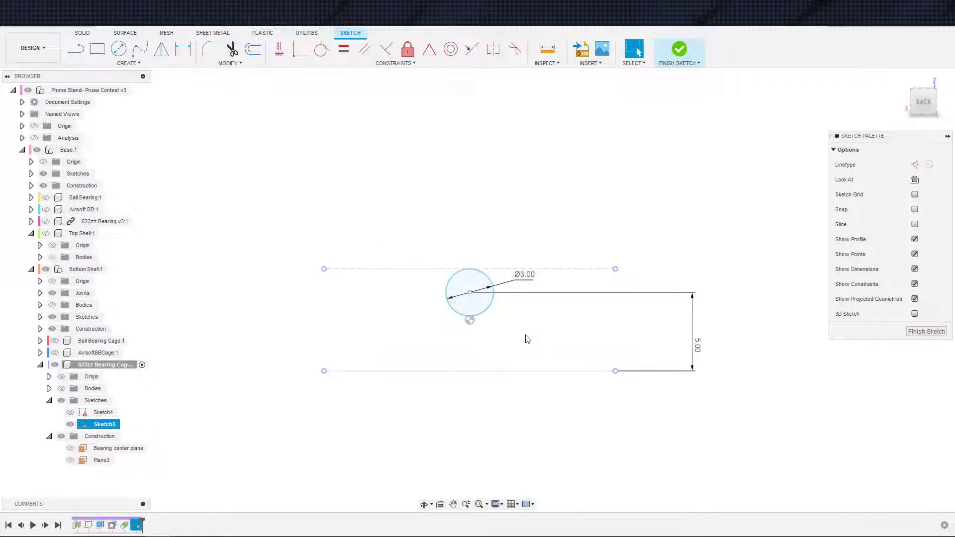
pyautogui.press('s')
pyautogui.press('l')
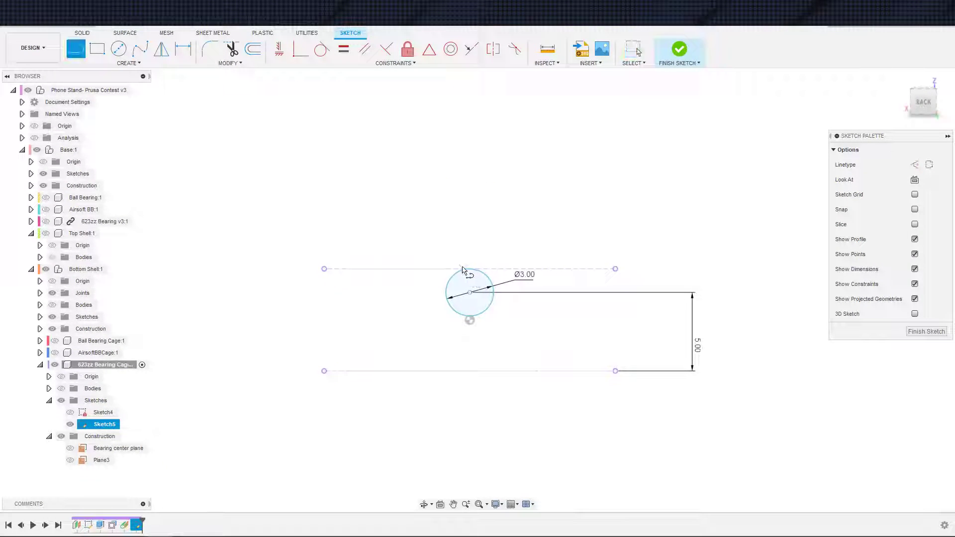
pyautogui.click(469, 269)
pyautogui.click(470, 373)
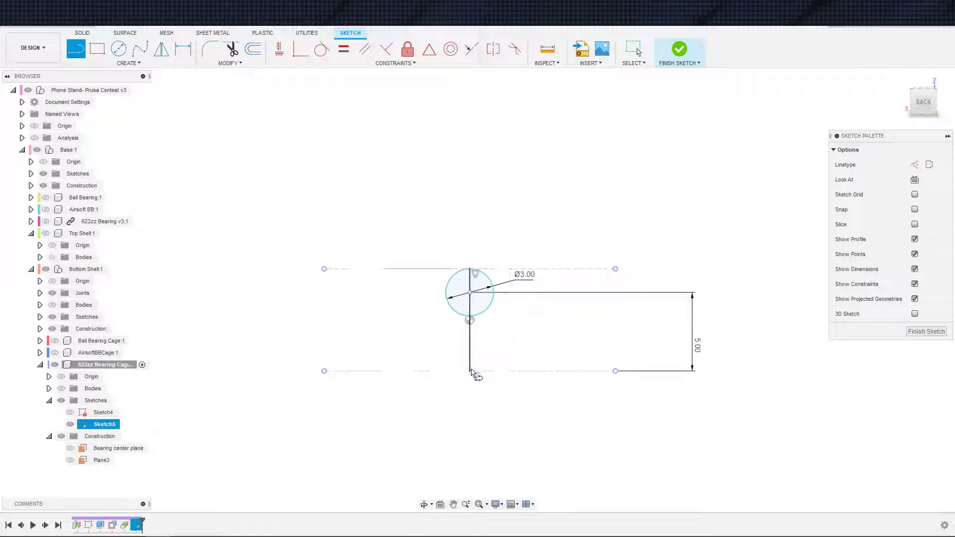
pyautogui.press('Escape')
pyautogui.click(470, 348)
pyautogui.press('x')
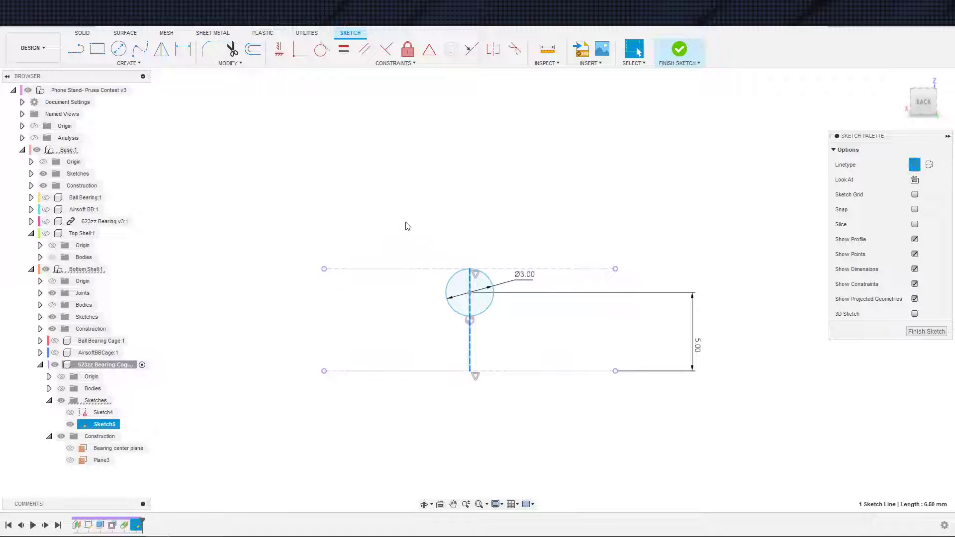
# Constrain the small circle's centre coincident with the vertical construction line.
pyautogui.click(300, 49)
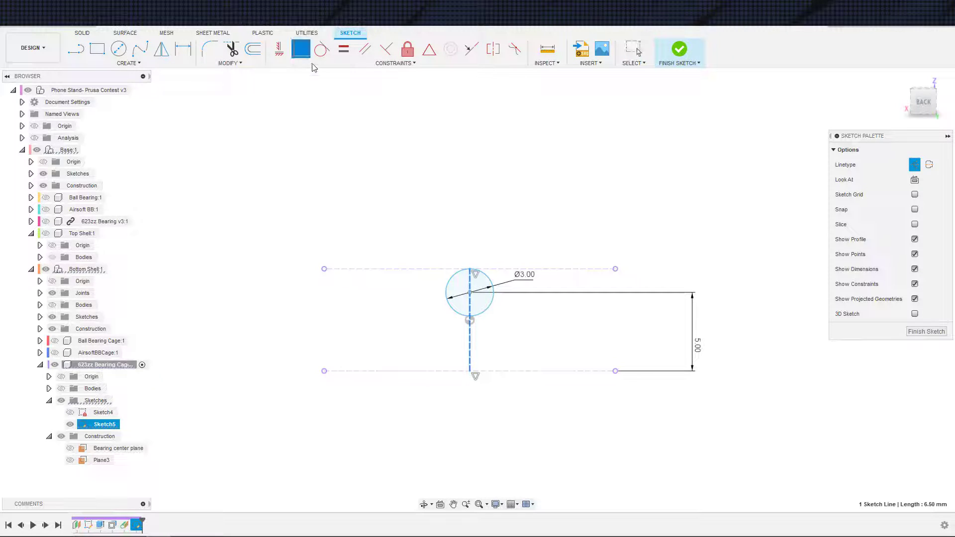
pyautogui.click(469, 293)
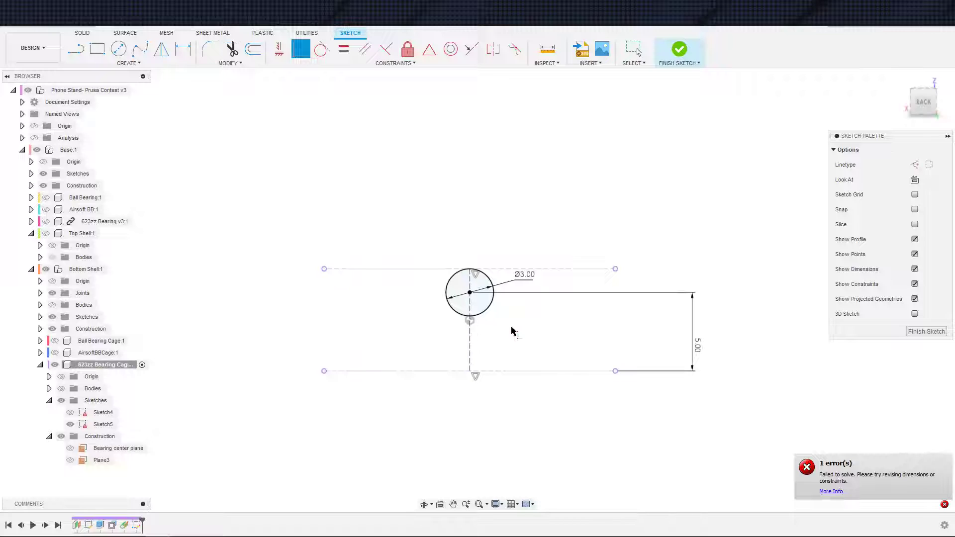
pyautogui.press('Escape')
pyautogui.scroll(-3, 514, 352)
pyautogui.moveTo(514, 351)
pyautogui.mouseDown(button='middle')
pyautogui.moveTo(572, 348)
pyautogui.moveTo(498, 347)
pyautogui.mouseUp(button='middle')
pyautogui.scroll(2, 566, 340)
pyautogui.scroll(1, 566, 340)
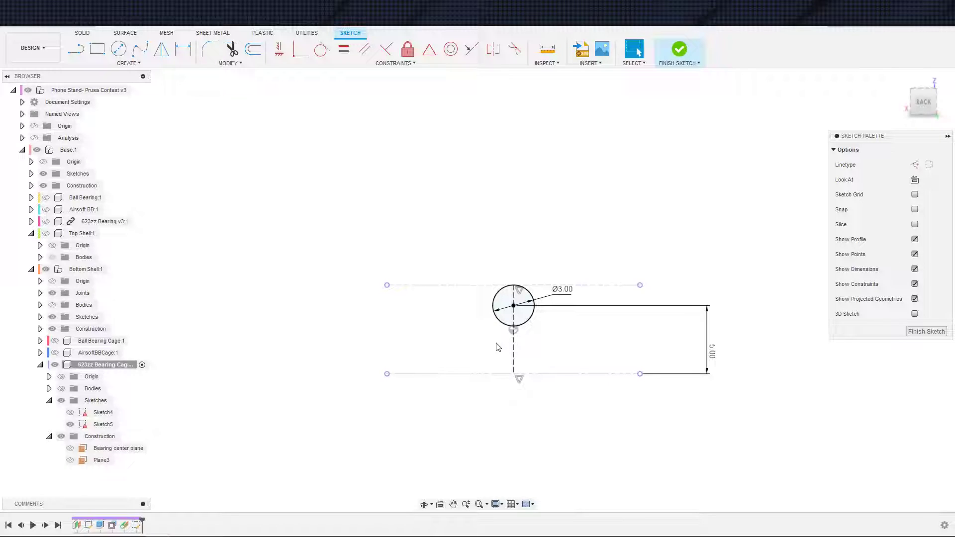
pyautogui.scroll(-3, 518, 351)
pyautogui.moveTo(552, 351); pyautogui.dragTo(517, 369, button='middle')
pyautogui.scroll(5, 514, 366)
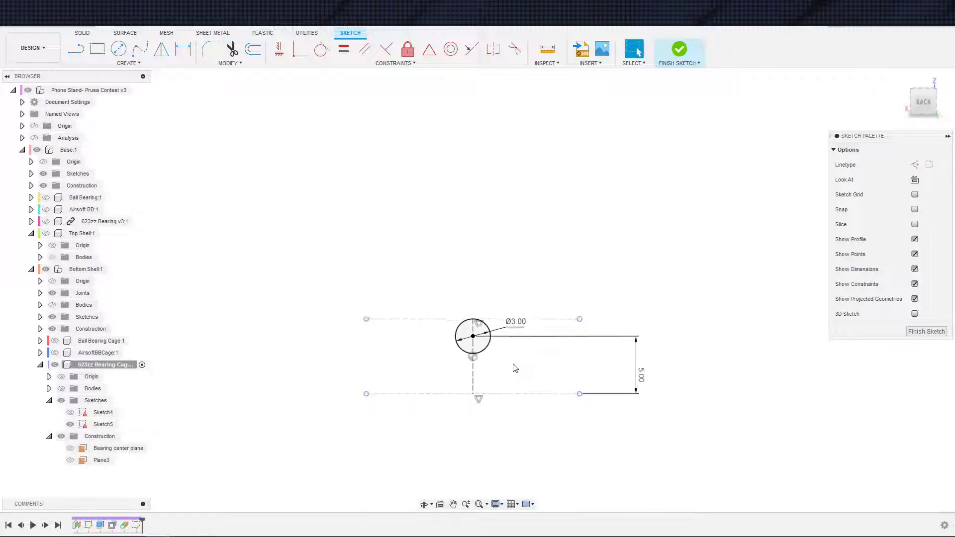
pyautogui.press('e')
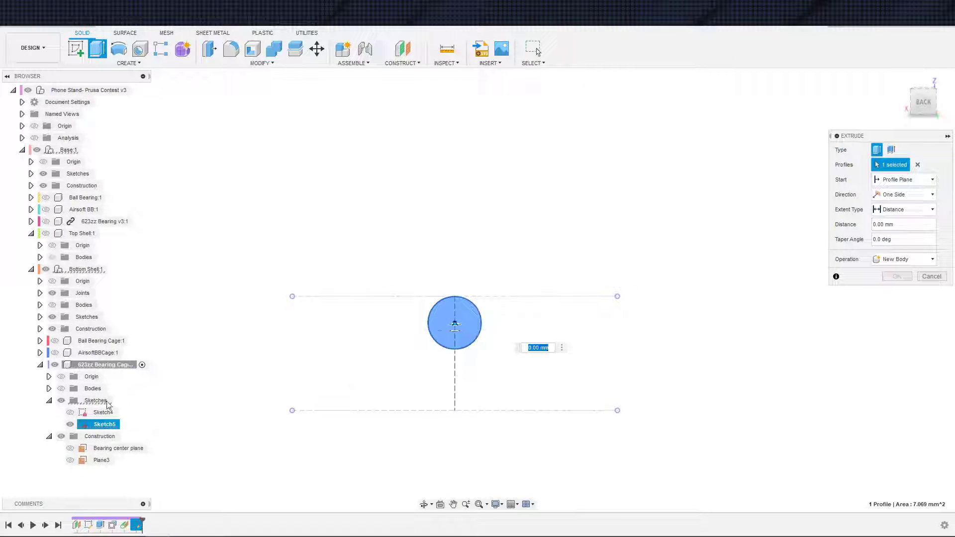
pyautogui.click(62, 388)
pyautogui.keyDown('shift'); pyautogui.moveTo(188, 395); pyautogui.dragTo(351, 343, button='middle'); pyautogui.keyUp('shift')
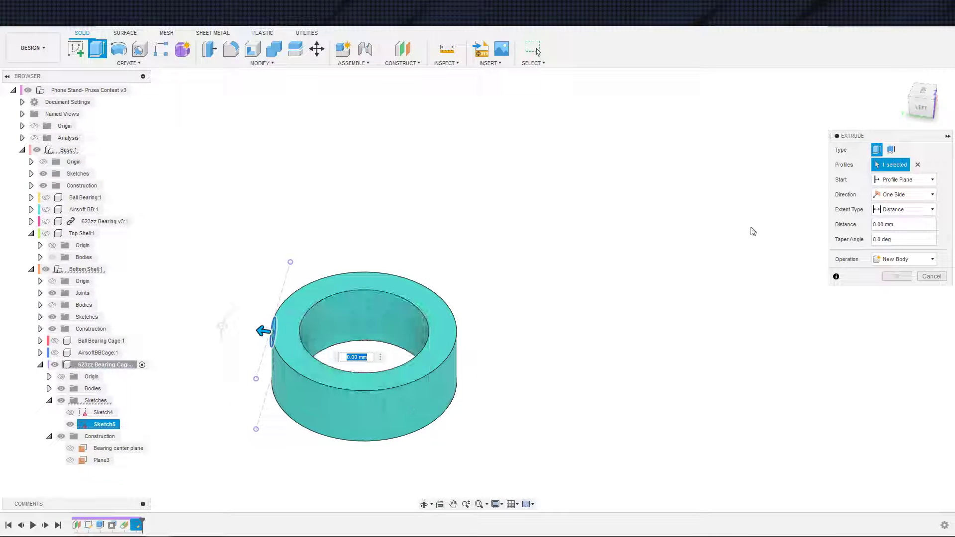
pyautogui.click(903, 180)
pyautogui.click(895, 214)
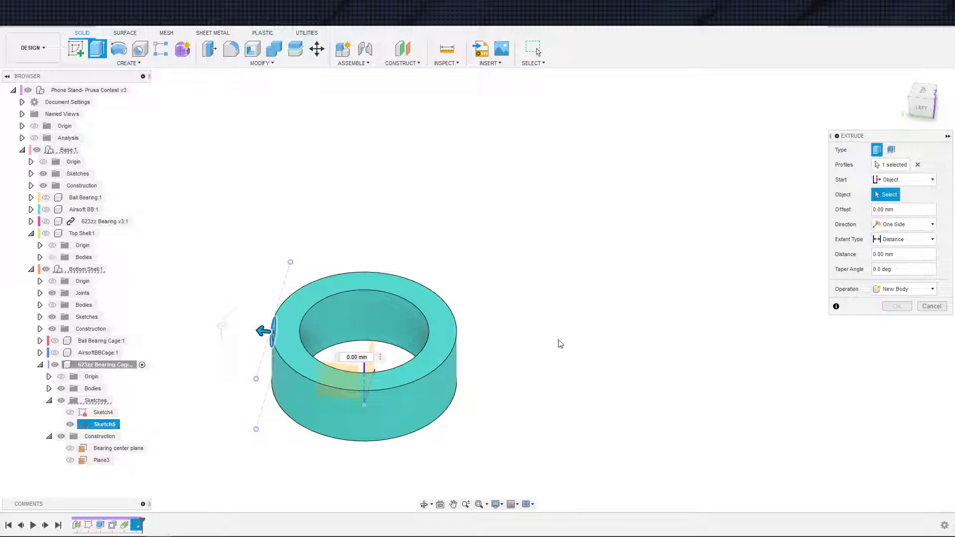
pyautogui.click(353, 407)
pyautogui.keyDown('shift'); pyautogui.moveTo(499, 345); pyautogui.dragTo(617, 328, button='middle'); pyautogui.keyUp('shift')
pyautogui.keyDown('shift'); pyautogui.moveTo(527, 372); pyautogui.dragTo(567, 356, button='middle'); pyautogui.keyUp('shift')
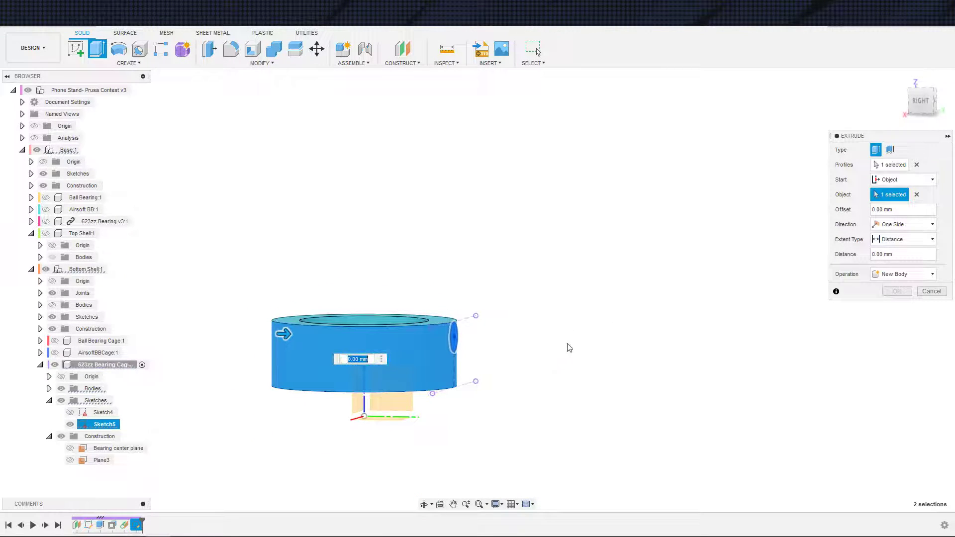
pyautogui.hotkey('shift', 'F6')
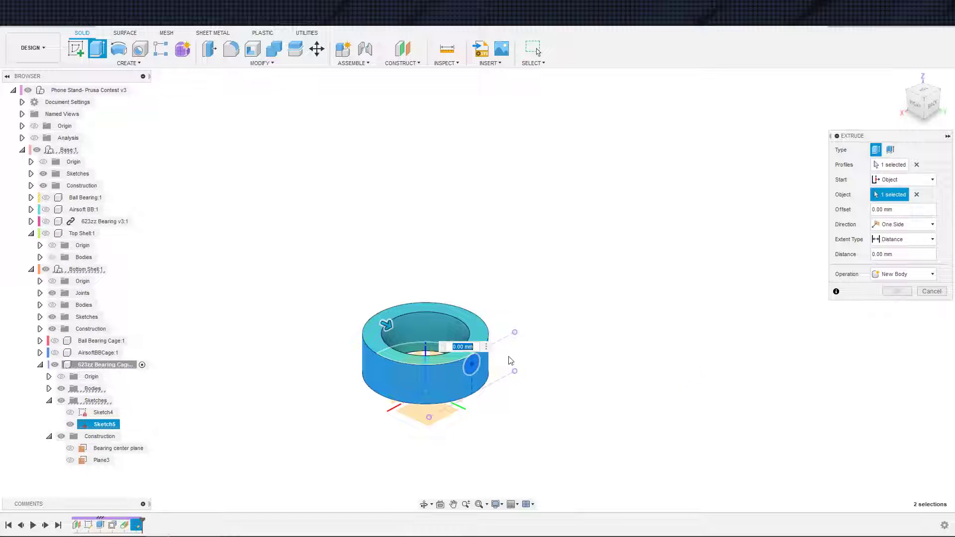
pyautogui.scroll(-2, 512, 436)
pyautogui.keyDown('shift'); pyautogui.moveTo(512, 436); pyautogui.dragTo(496, 464, button='middle'); pyautogui.keyUp('shift')
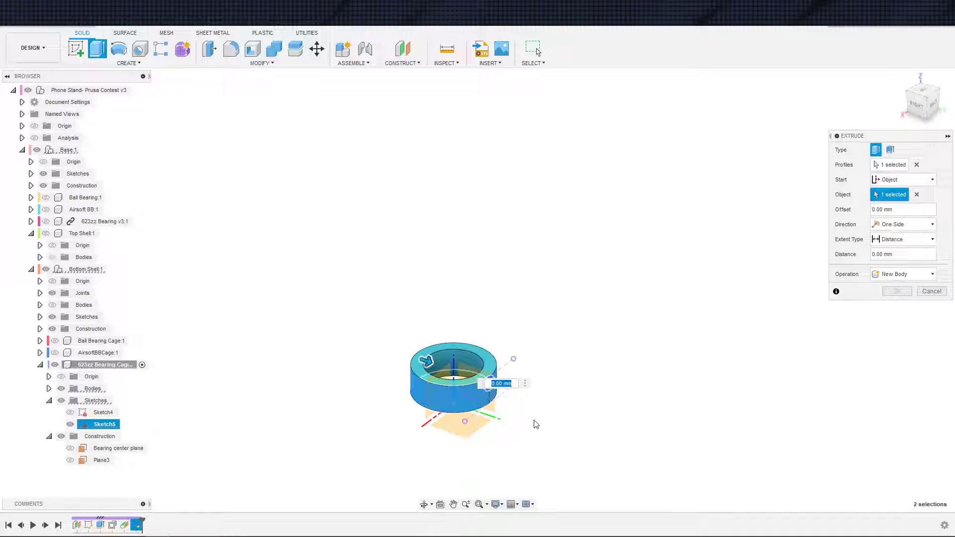
pyautogui.press('Escape')
# Finish the shaft circle sketch and reopen the ring's sketch, Sketch4, for editing.
pyautogui.moveTo(546, 444)
pyautogui.mouseDown(button='middle')
pyautogui.moveTo(534, 457)
pyautogui.moveTo(497, 442)
pyautogui.mouseUp(button='middle')
pyautogui.scroll(1, 496, 441)
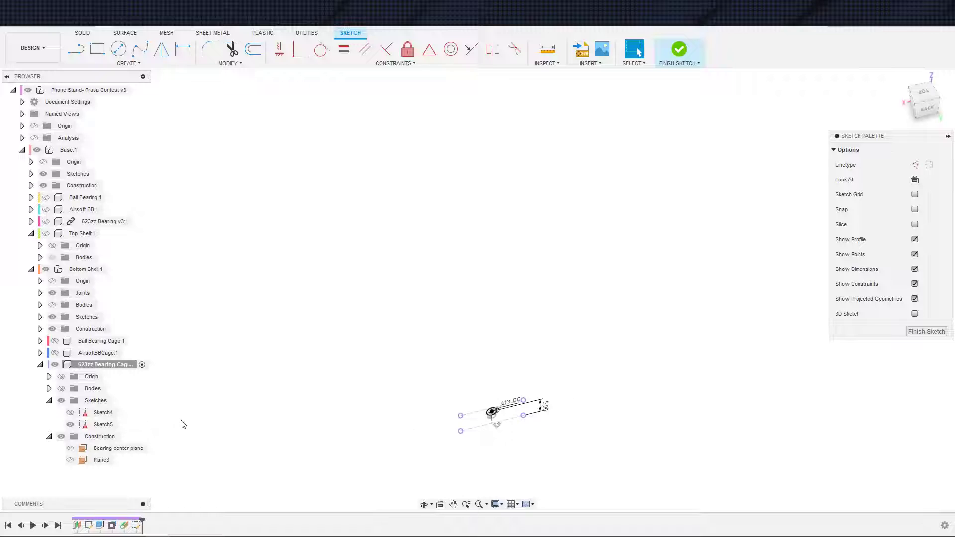
pyautogui.click(88, 525)
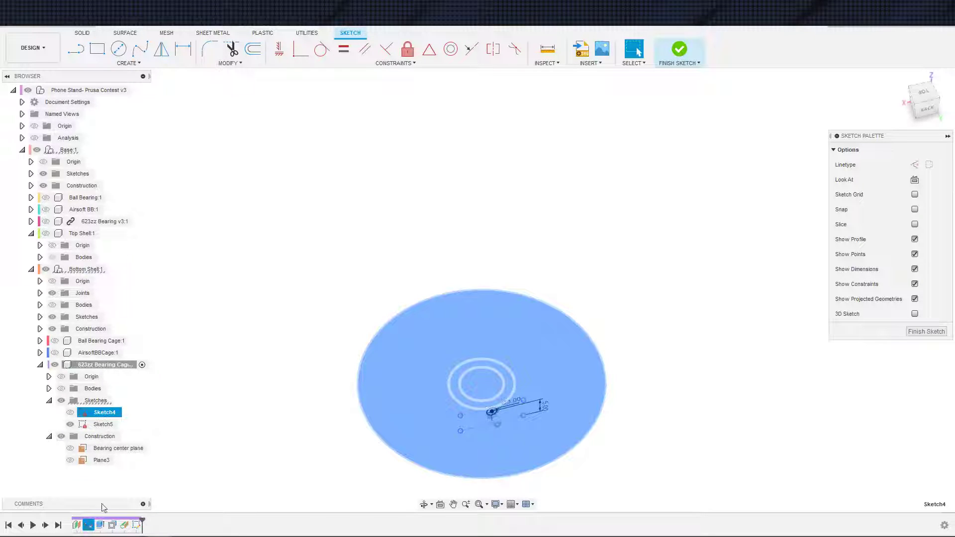
pyautogui.click(680, 50)
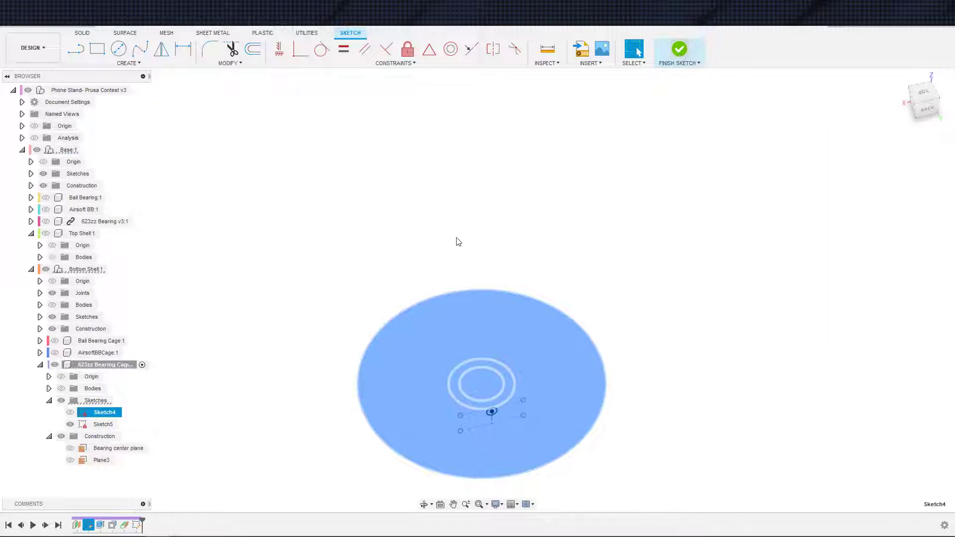
pyautogui.doubleClick(88, 525)
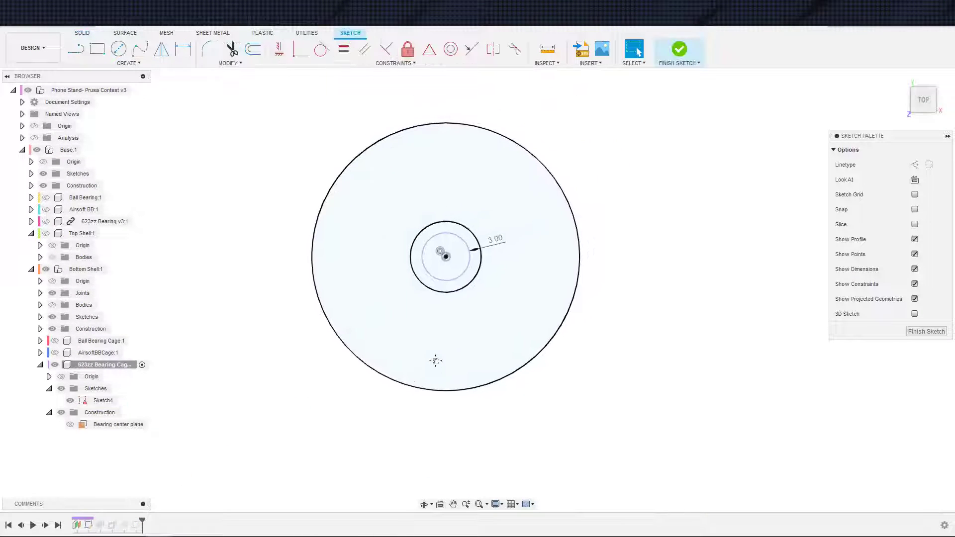
# Sketch an upright rectangle about 9 mm wide and 18 mm tall, starting just inside the lower edge of the ring's outer circle.
pyautogui.press('s')
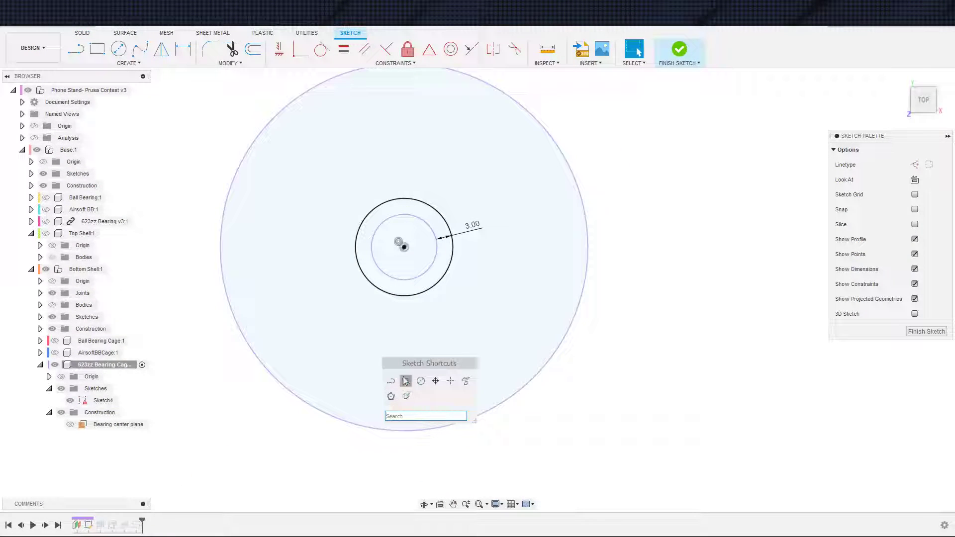
pyautogui.click(405, 380)
pyautogui.click(389, 286)
pyautogui.click(438, 381)
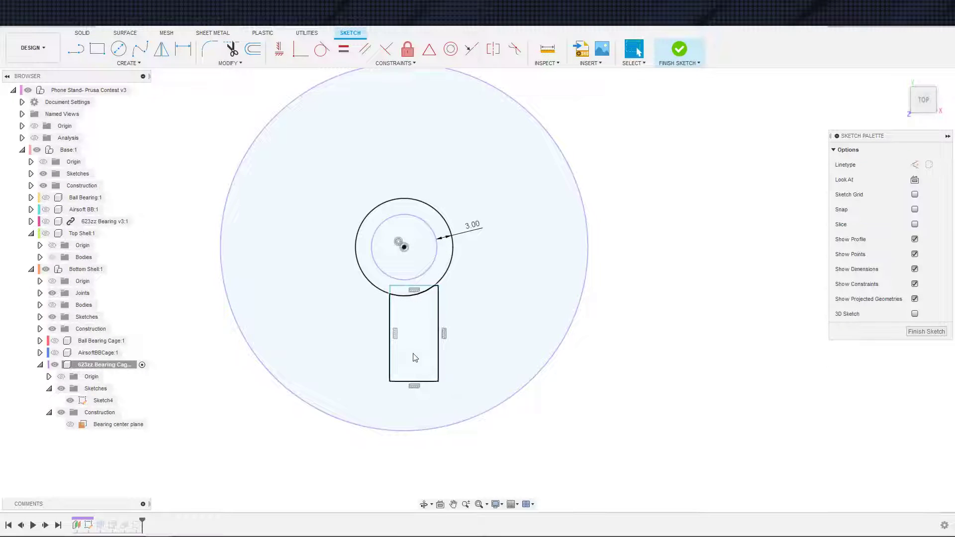
# Draw a vertical line from the ring's centre to the rectangle's lower edge and constrain its end to that edge's midpoint.
pyautogui.press('s')
pyautogui.click(421, 376)
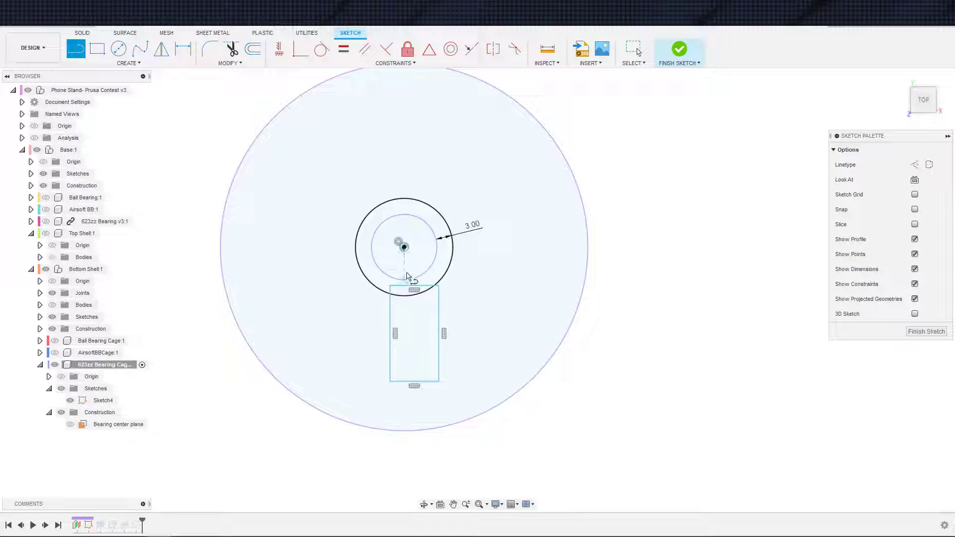
pyautogui.click(404, 248)
pyautogui.click(404, 382)
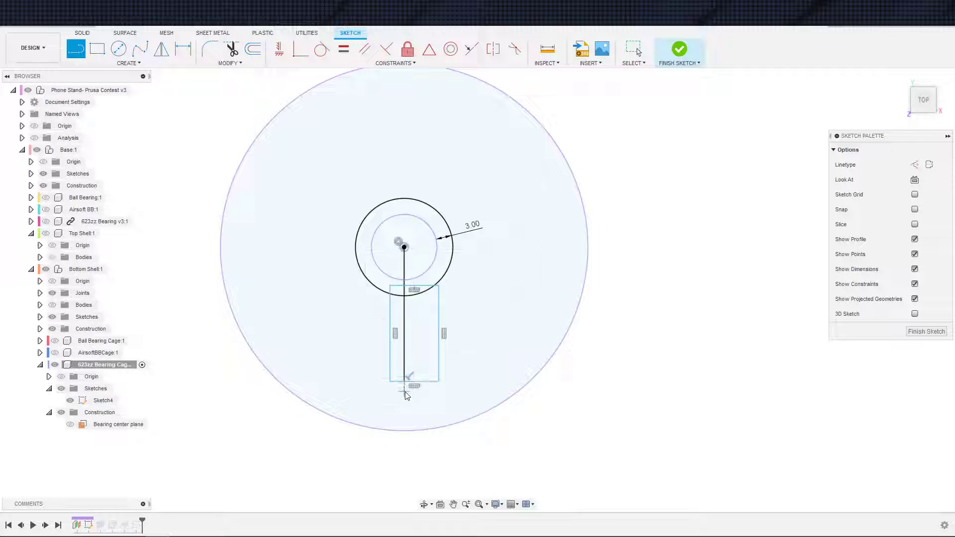
pyautogui.press('Escape')
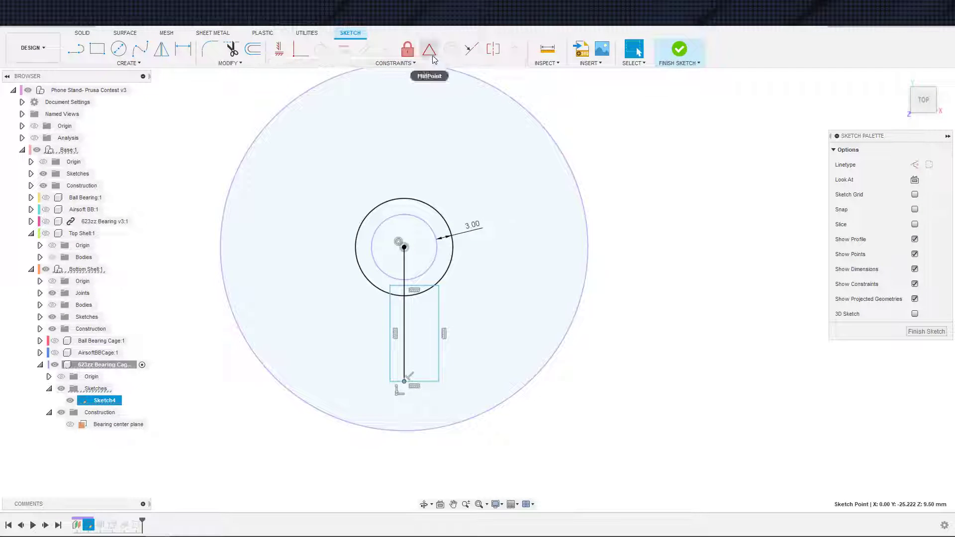
pyautogui.click(428, 49)
pyautogui.click(423, 384)
pyautogui.press('Escape')
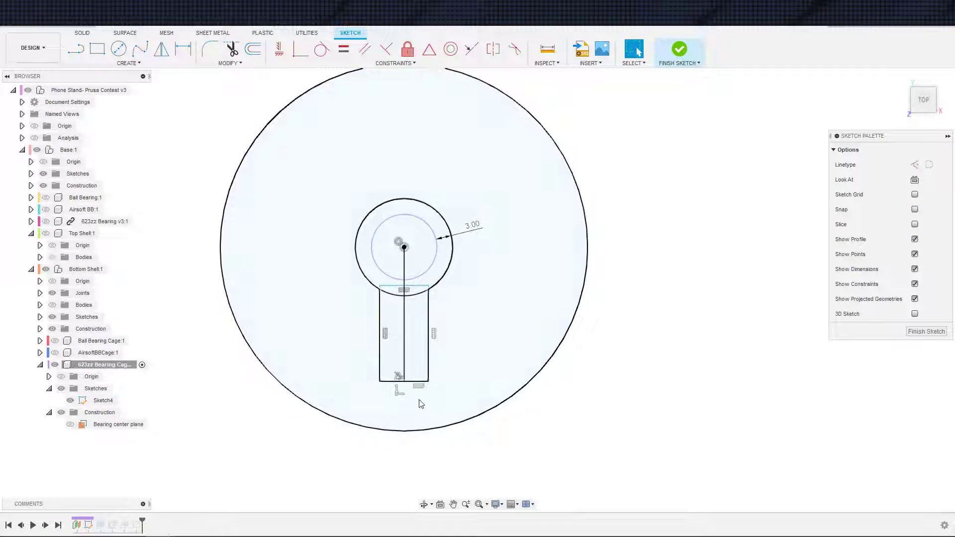
# Constrain the rectangle's upper-right corner coincident with the ring's outer circle.
pyautogui.click(429, 286)
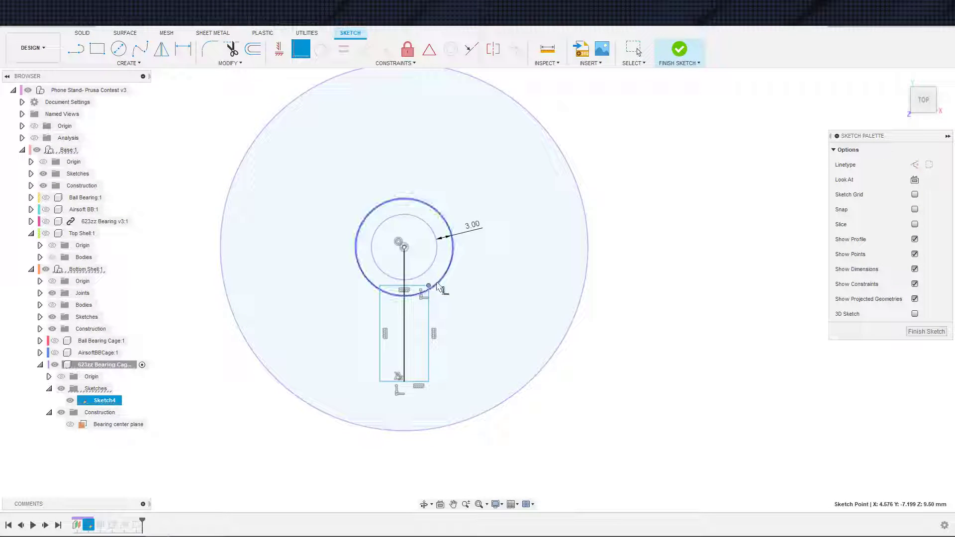
pyautogui.click(438, 282)
pyautogui.press('Escape')
pyautogui.click(417, 389)
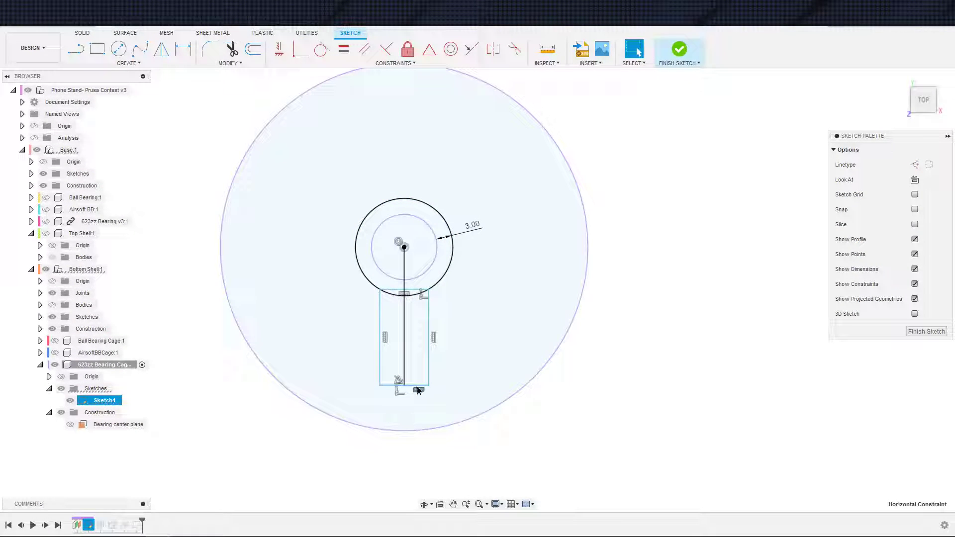
pyautogui.click(418, 386)
pyautogui.click(426, 471)
# Sketch a second, horizontal rectangle about 15.5 mm wide between the upright rectangle and the large outer circle.
pyautogui.press('s')
pyautogui.click(447, 494)
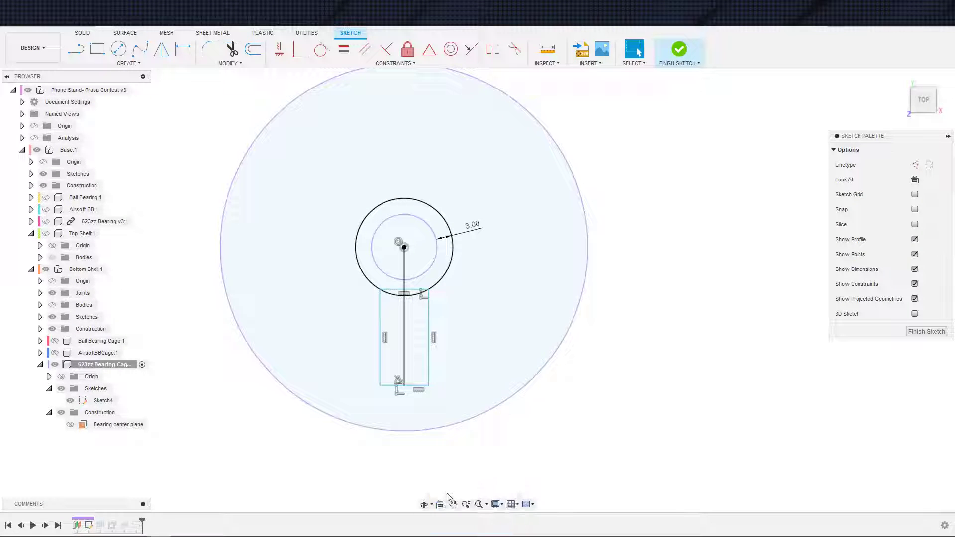
pyautogui.press('r')
pyautogui.click(360, 389)
pyautogui.click(443, 417)
pyautogui.press('Escape')
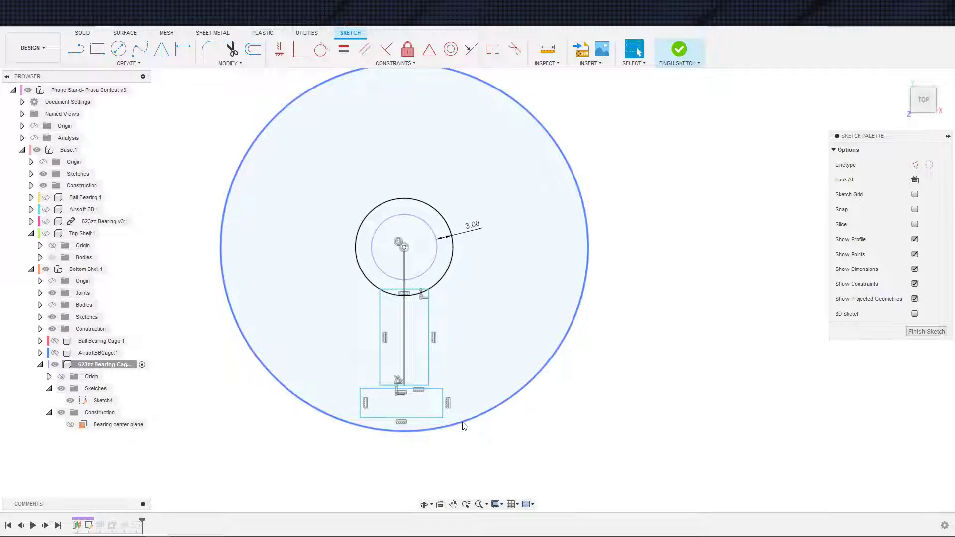
# Dimension the width of the horizontal rectangle as 10 mm.
pyautogui.press('d')
pyautogui.click(418, 422)
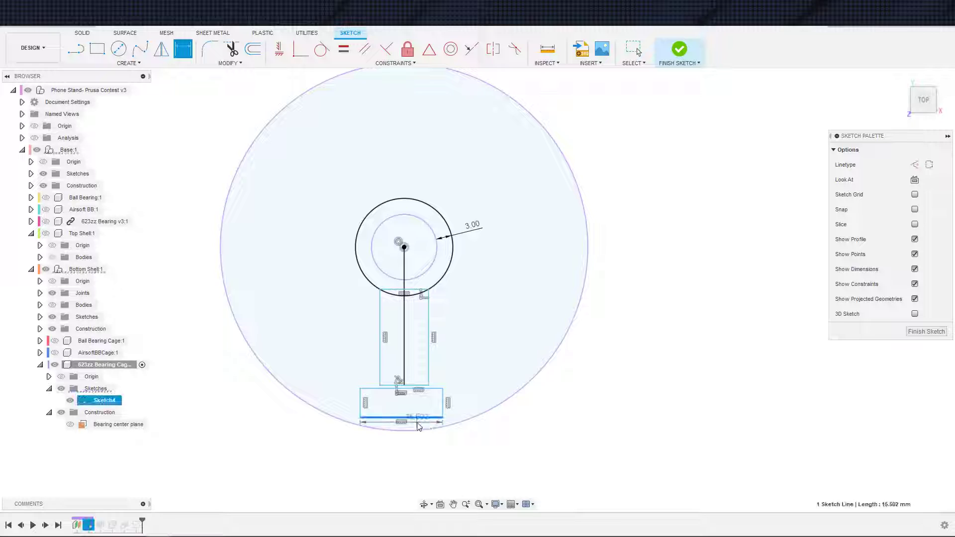
pyautogui.click(417, 423)
pyautogui.write('10')
pyautogui.press('Return')
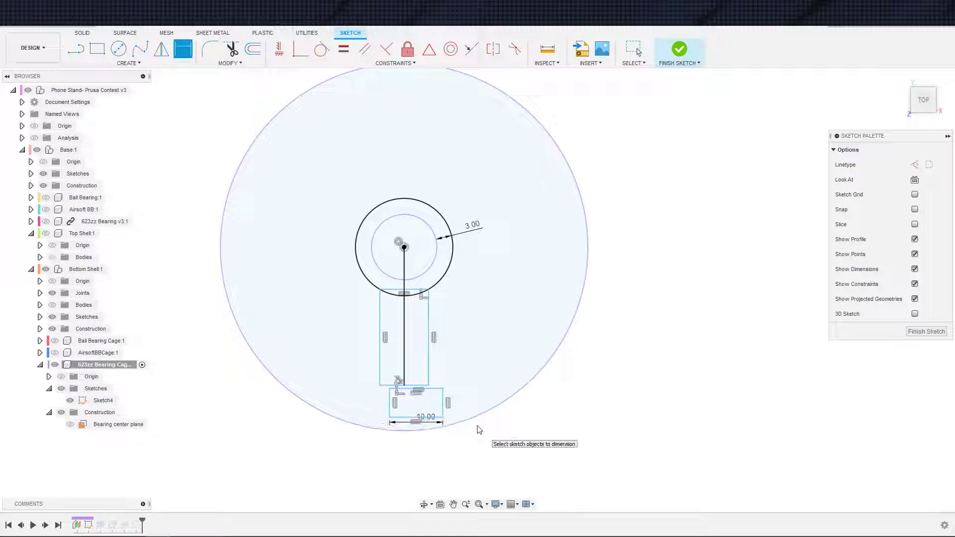
pyautogui.press('Escape')
# Dimension the height of the 10 mm wide rectangle as 4 mm.
pyautogui.scroll(2, 490, 383)
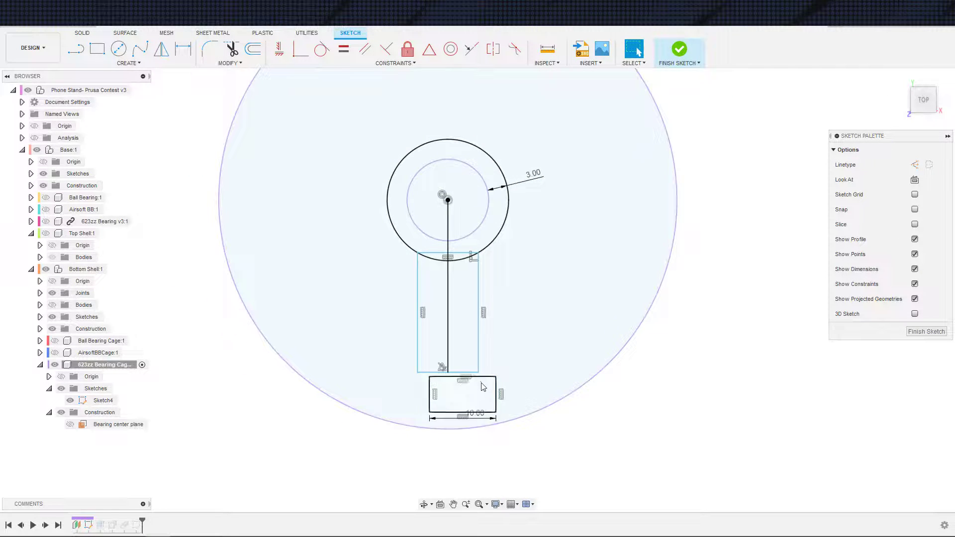
pyautogui.press('d')
pyautogui.click(505, 397)
pyautogui.write('416214')
pyautogui.press('Return')
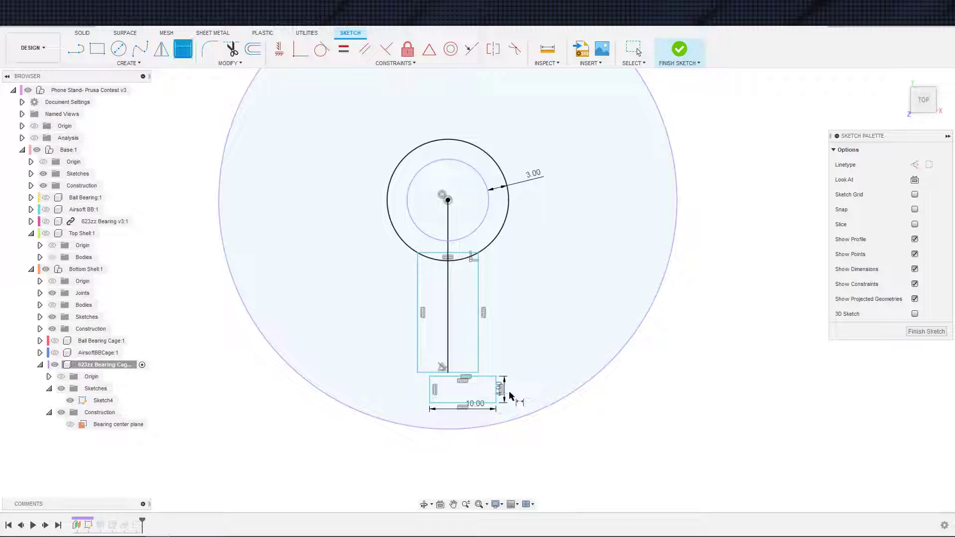
pyautogui.press('Escape')
# Constrain the midpoint of the small rectangle's upper edge to the lower end of the vertical line.
pyautogui.scroll(-2, 524, 405)
pyautogui.moveTo(525, 406); pyautogui.dragTo(531, 398, button='middle')
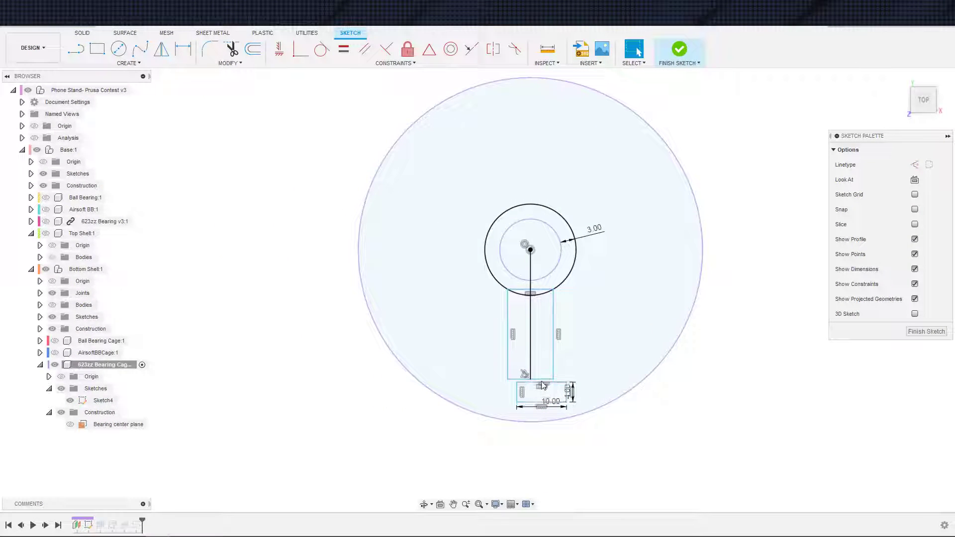
pyautogui.click(543, 386)
pyautogui.click(429, 49)
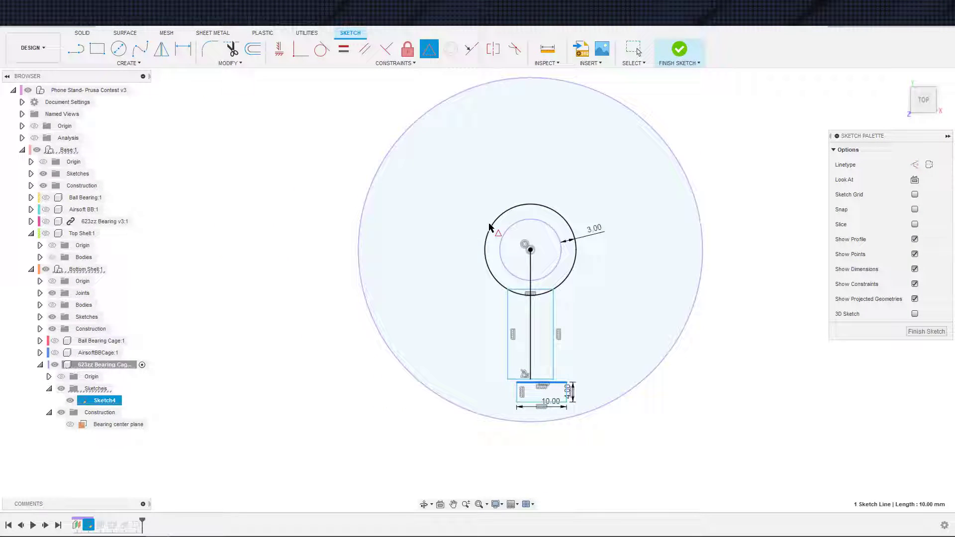
pyautogui.click(542, 383)
pyautogui.scroll(5, 586, 393)
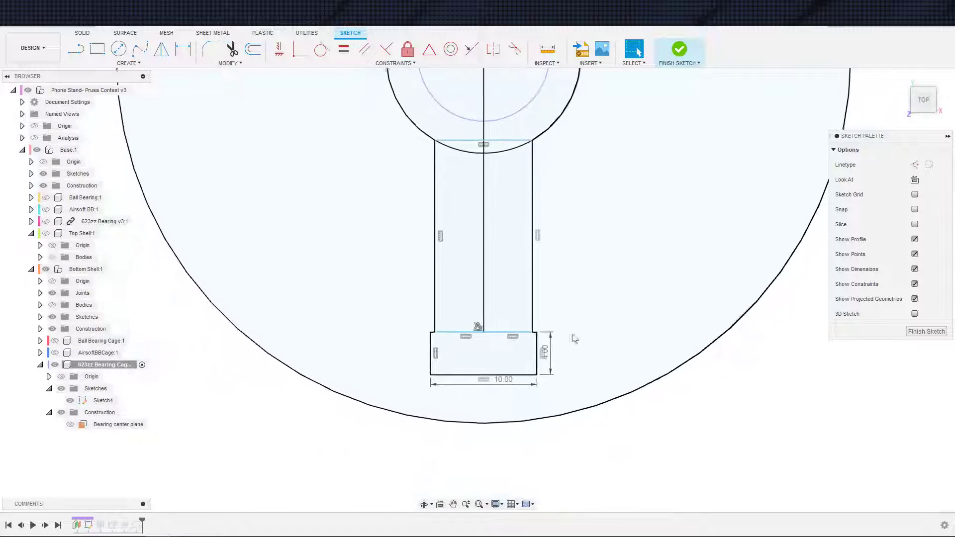
# Sketch a circle centred on the ring's centre and passing through the small rectangle's lower-right corner.
pyautogui.click(537, 375)
pyautogui.scroll(-3, 572, 393)
pyautogui.moveTo(573, 411); pyautogui.dragTo(576, 353, button='middle')
pyautogui.scroll(3, 575, 352)
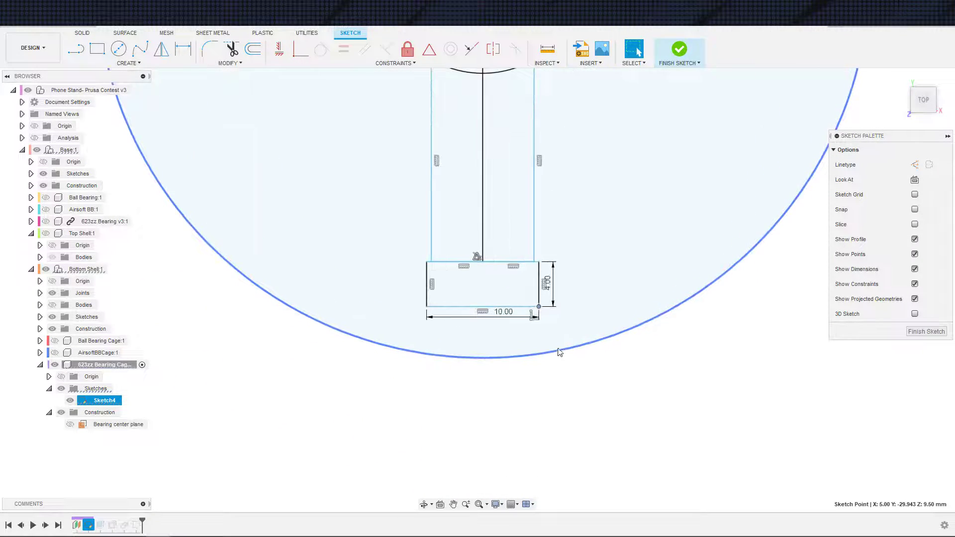
pyautogui.scroll(-4, 560, 353)
pyautogui.press('c')
pyautogui.click(532, 229)
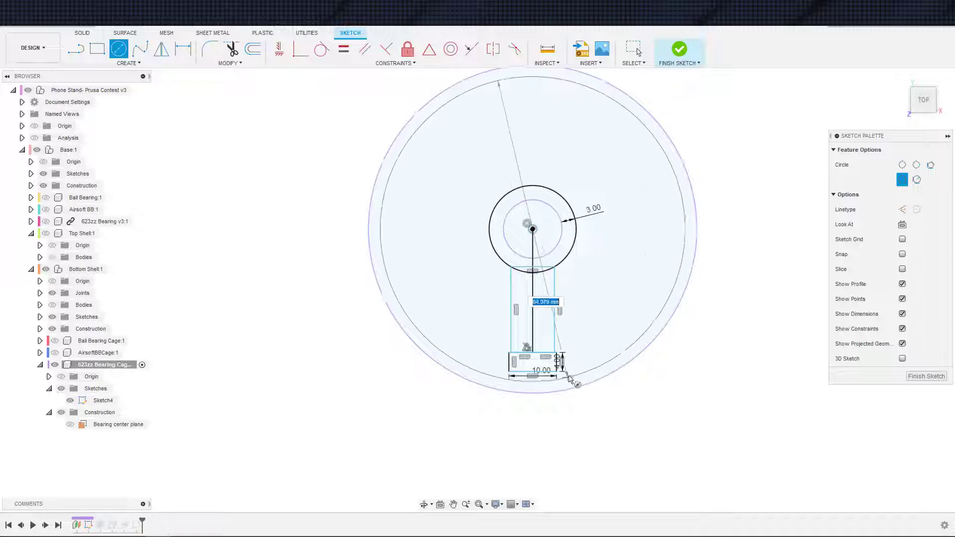
pyautogui.click(558, 376)
# Dimension the gap between the new circle and the large outer circle as 0.5 mm.
pyautogui.press('d')
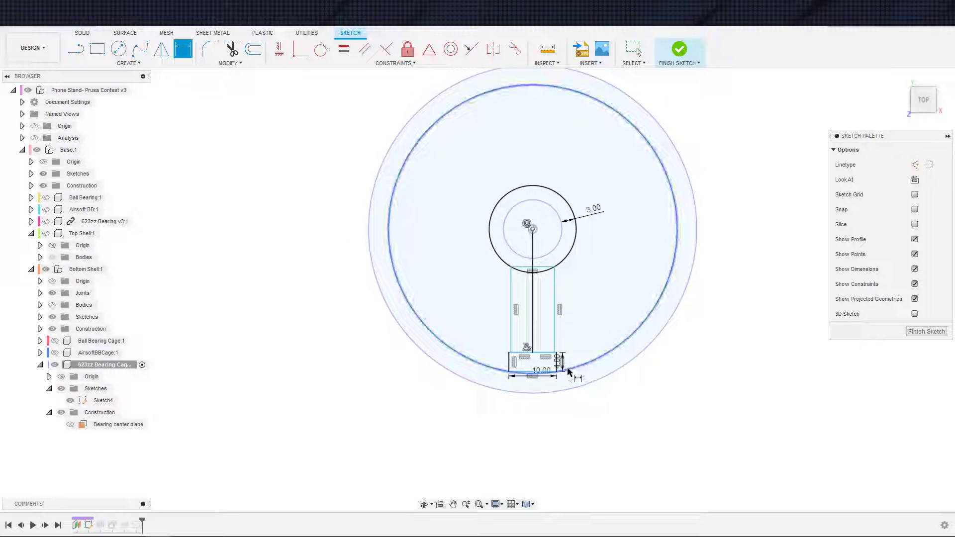
pyautogui.click(569, 369)
pyautogui.click(593, 384)
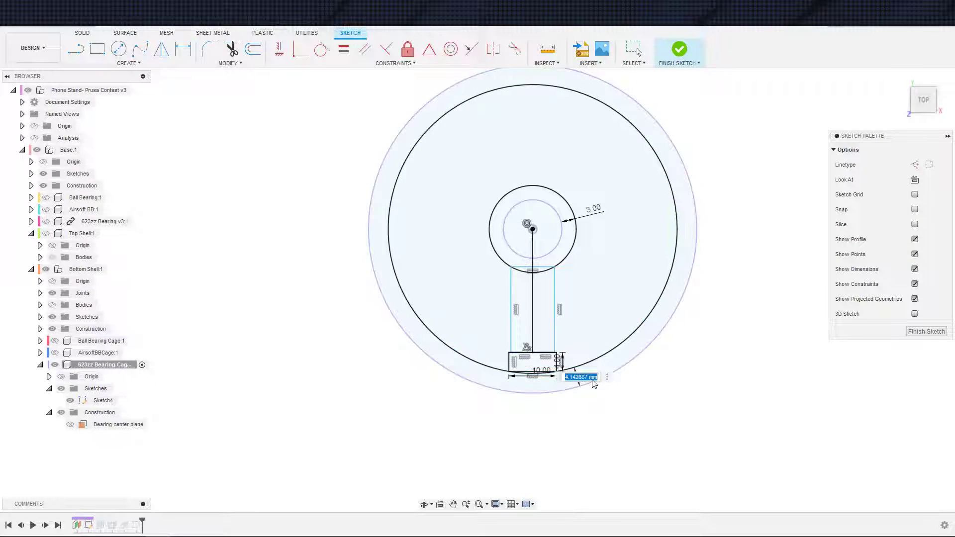
pyautogui.write('.5')
pyautogui.press('Return')
pyautogui.scroll(5, 590, 397)
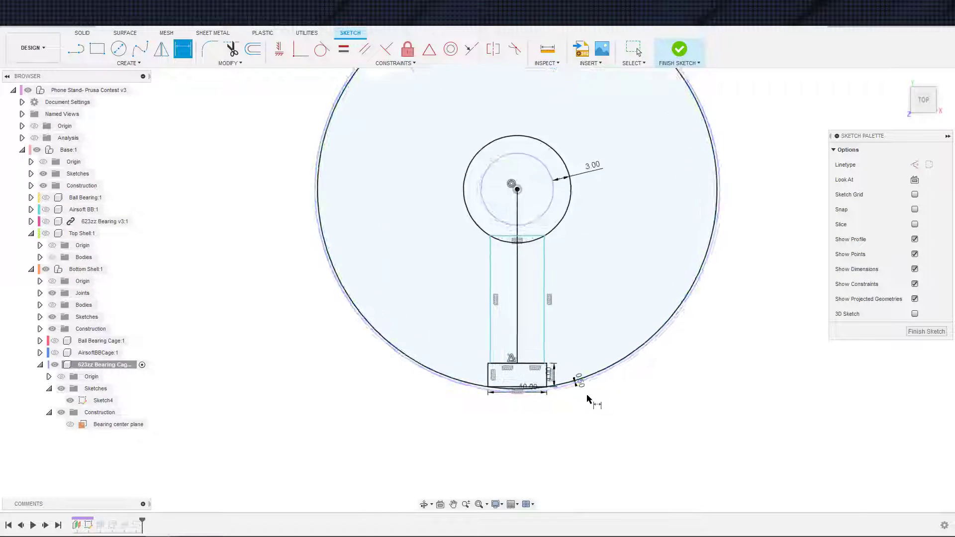
pyautogui.scroll(-5, 448, 406)
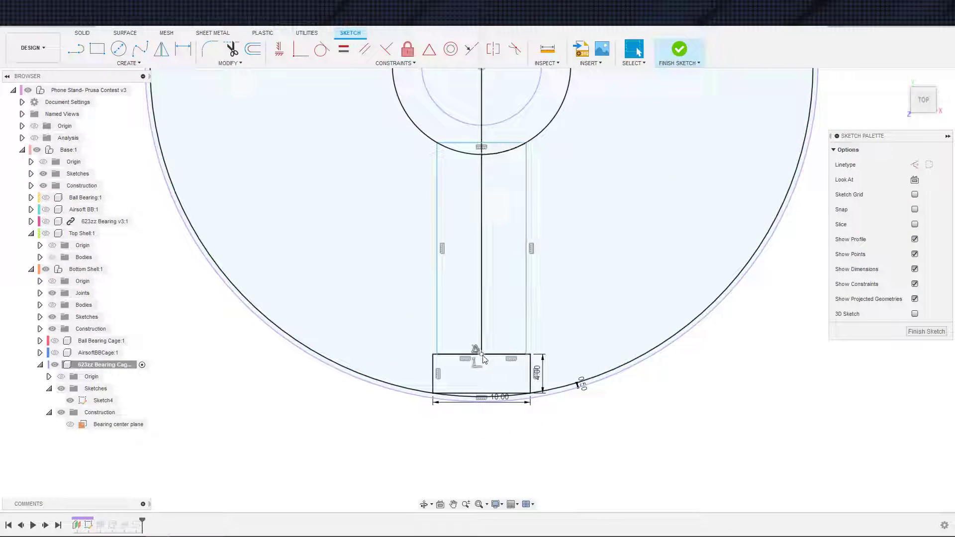
# Narrow the arm rectangle by moving its right vertical edge inward, closer to the central vertical line.
pyautogui.scroll(-3, 533, 335)
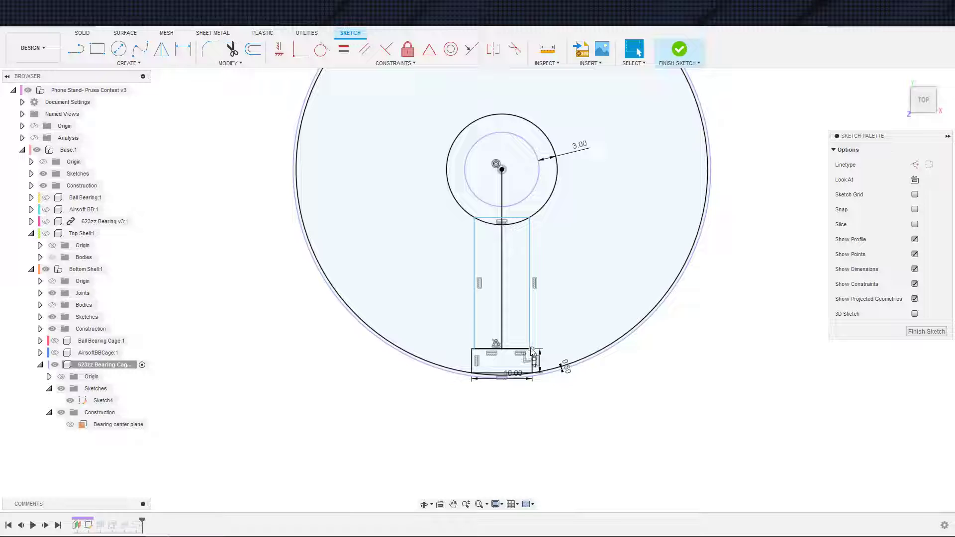
pyautogui.scroll(5, 521, 353)
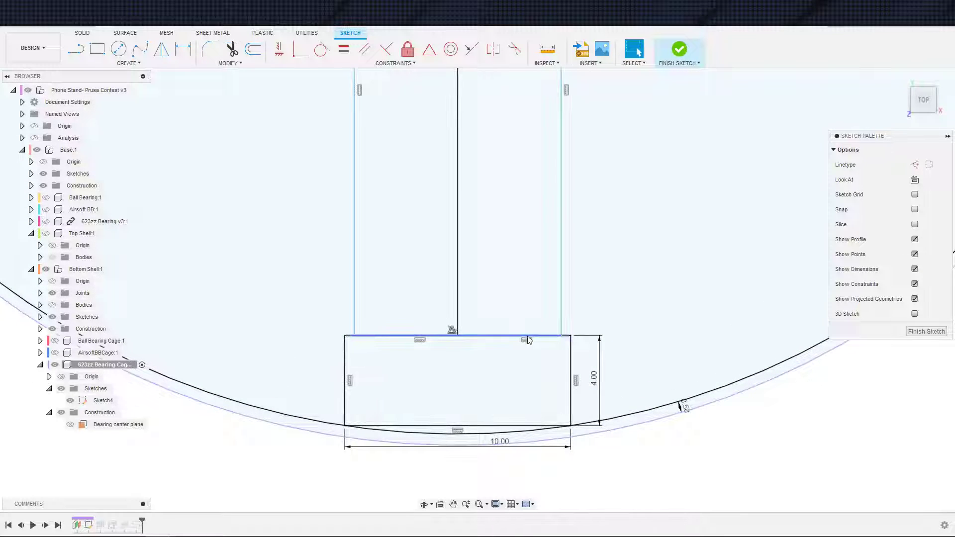
pyautogui.scroll(-6, 527, 343)
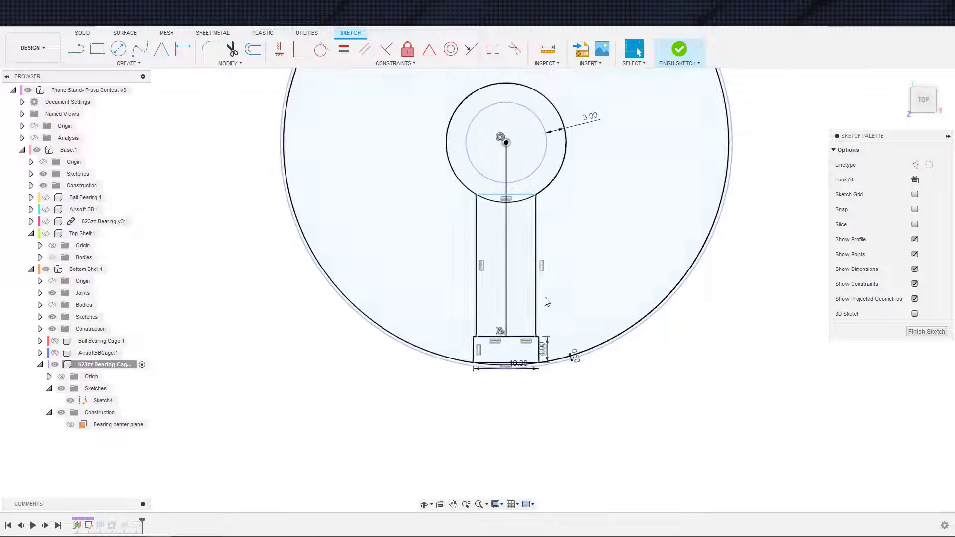
pyautogui.moveTo(536, 296); pyautogui.dragTo(520, 298)
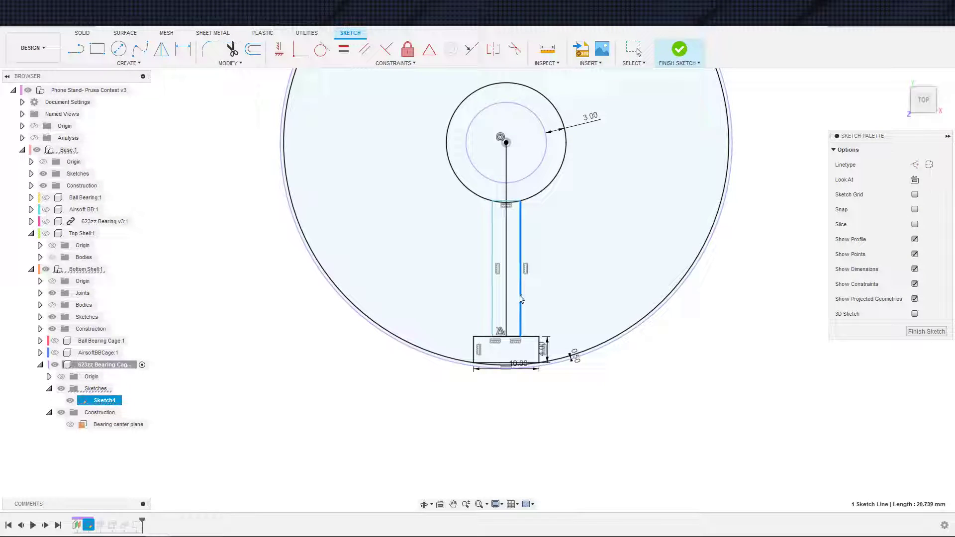
pyautogui.scroll(-3, 542, 298)
pyautogui.scroll(2, 554, 370)
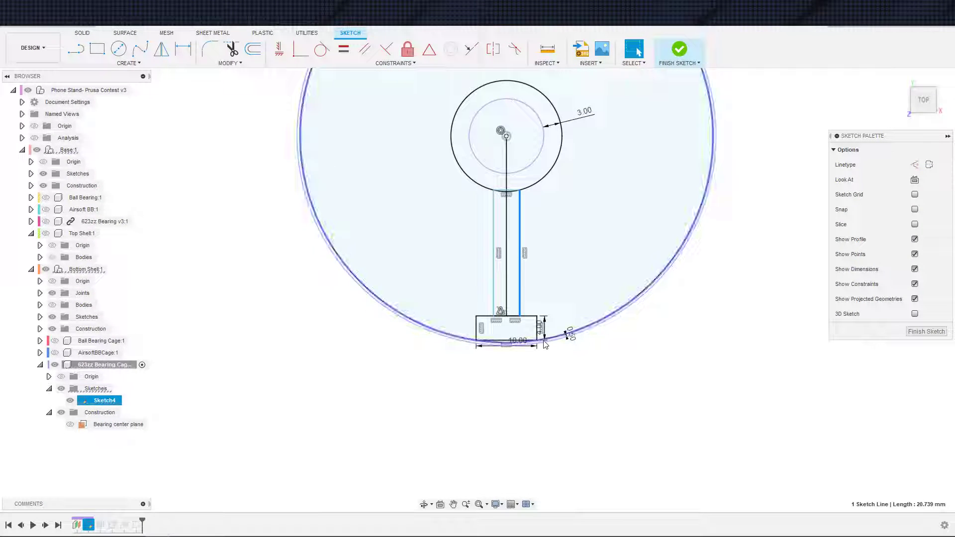
# Convert the circle offset 0.5 mm inside the large outer circle and the 10 by 4 mm rectangle to construction geometry.
pyautogui.press('x')
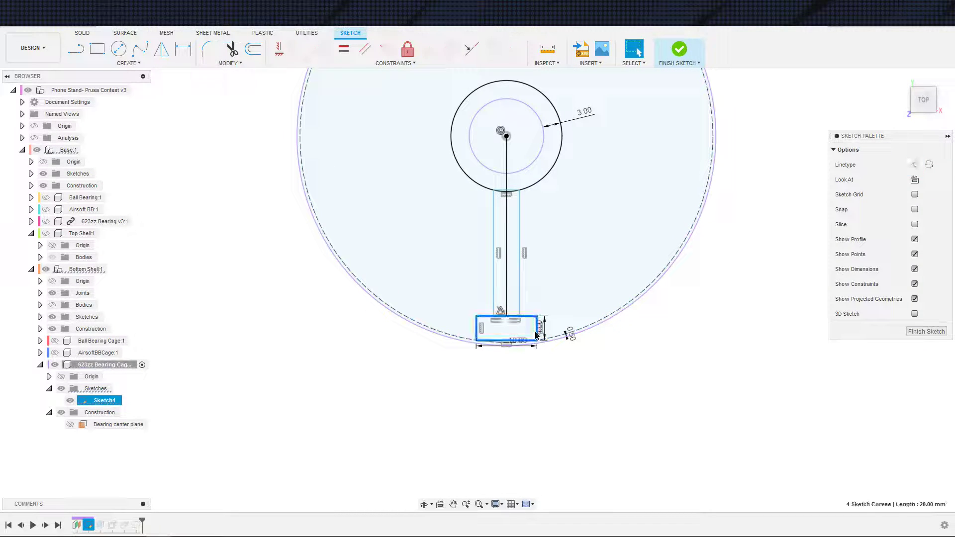
pyautogui.doubleClick(539, 329)
pyautogui.press('m')
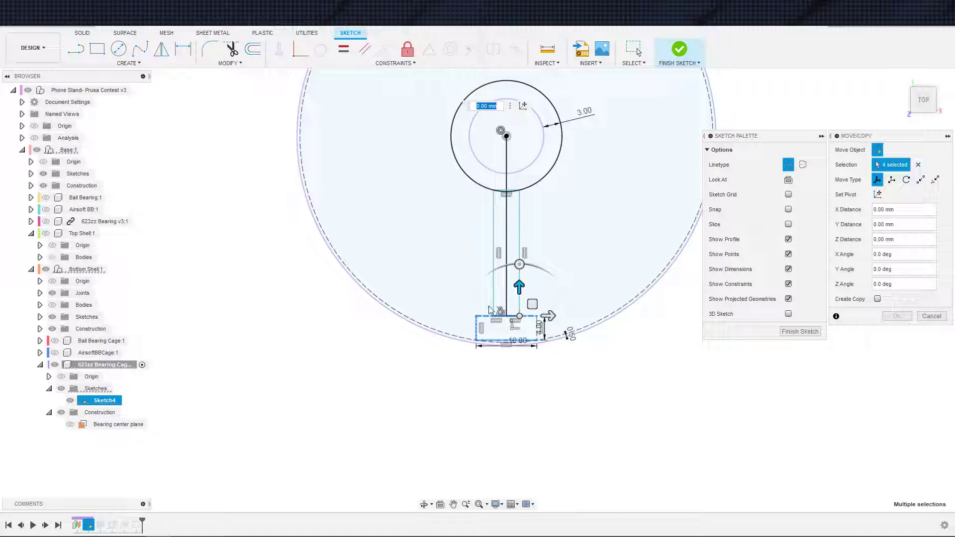
pyautogui.press('Escape')
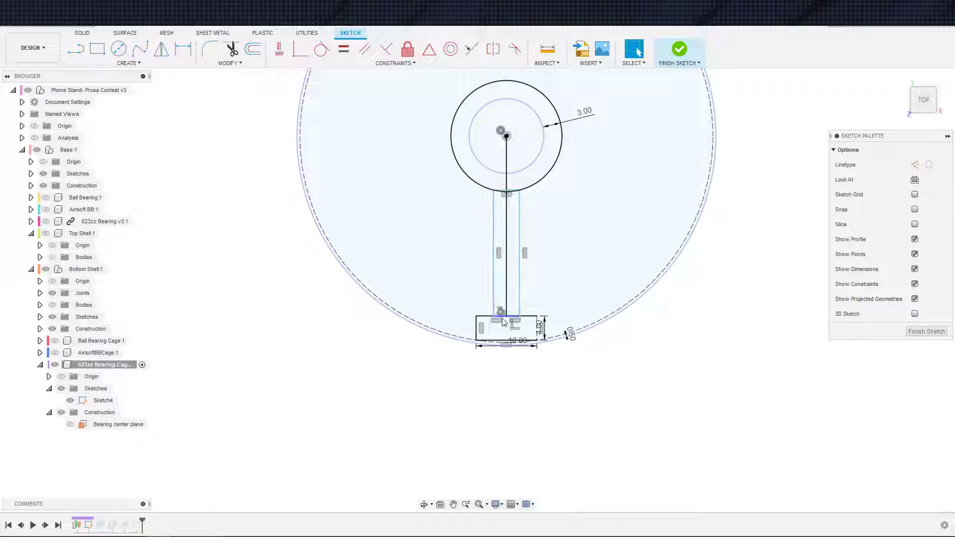
pyautogui.doubleClick(482, 320)
pyautogui.press('x')
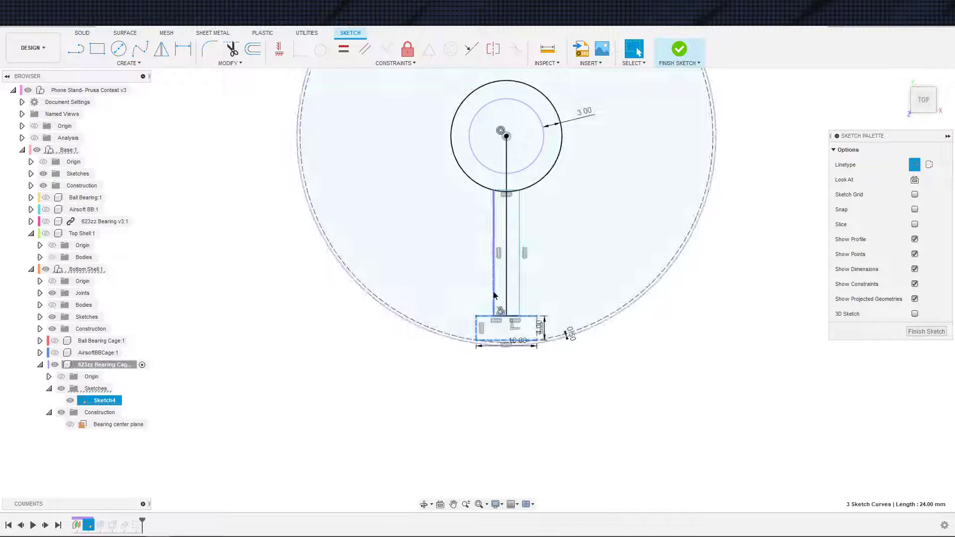
# Convert the arm rectangle and the central vertical line to construction geometry, and finish the sketch.
pyautogui.doubleClick(494, 296)
pyautogui.press('x')
pyautogui.click(508, 289)
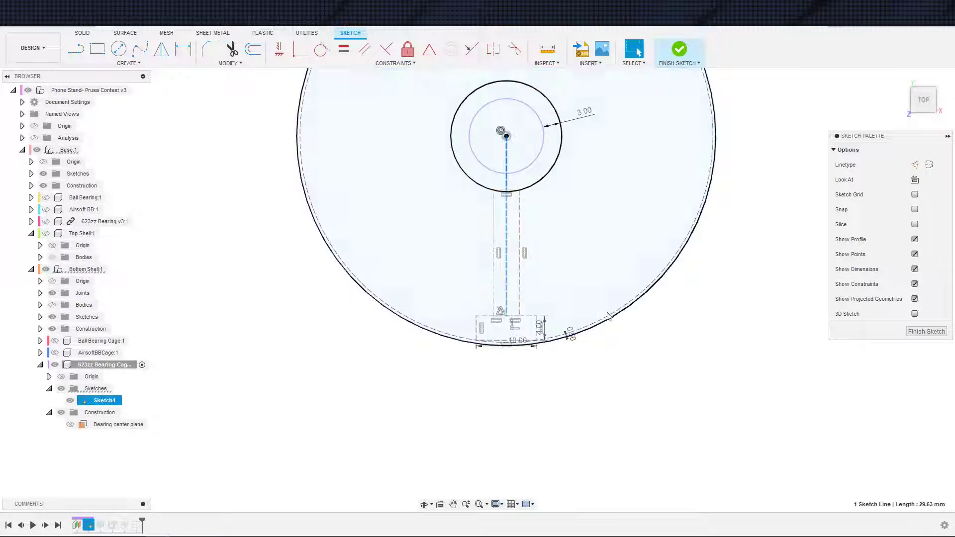
pyautogui.press('x')
pyautogui.press('Escape')
pyautogui.scroll(-2, 572, 308)
pyautogui.moveTo(567, 316); pyautogui.dragTo(581, 293, button='middle')
pyautogui.scroll(5, 567, 280)
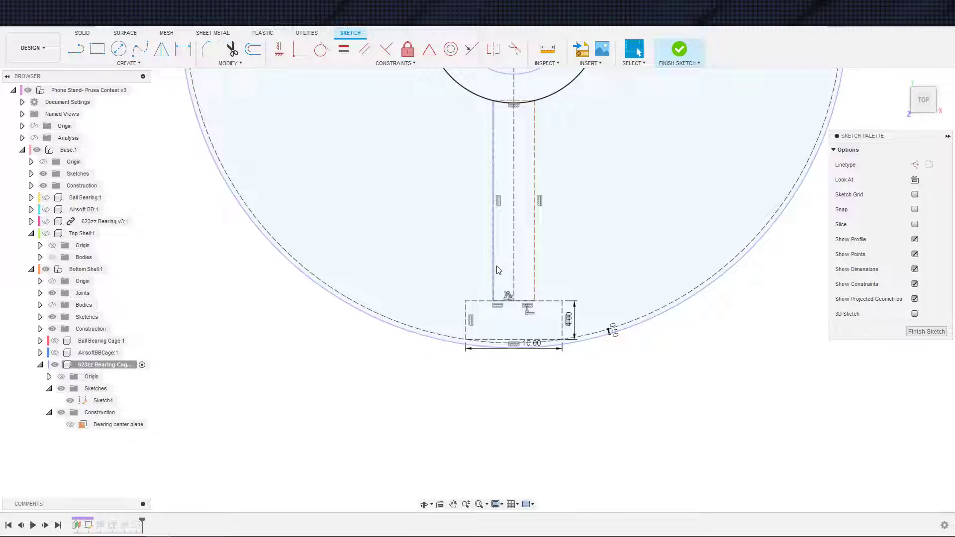
pyautogui.click(679, 49)
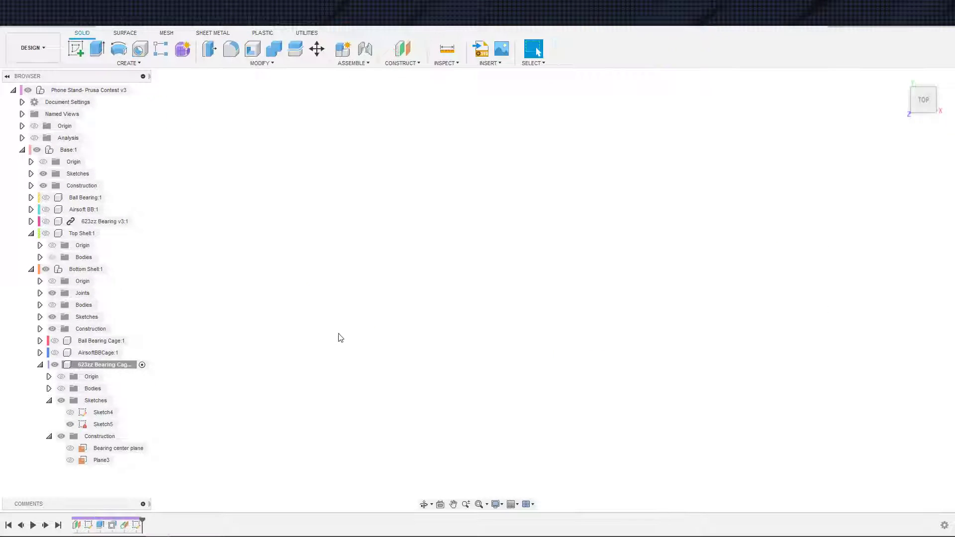
pyautogui.press('e')
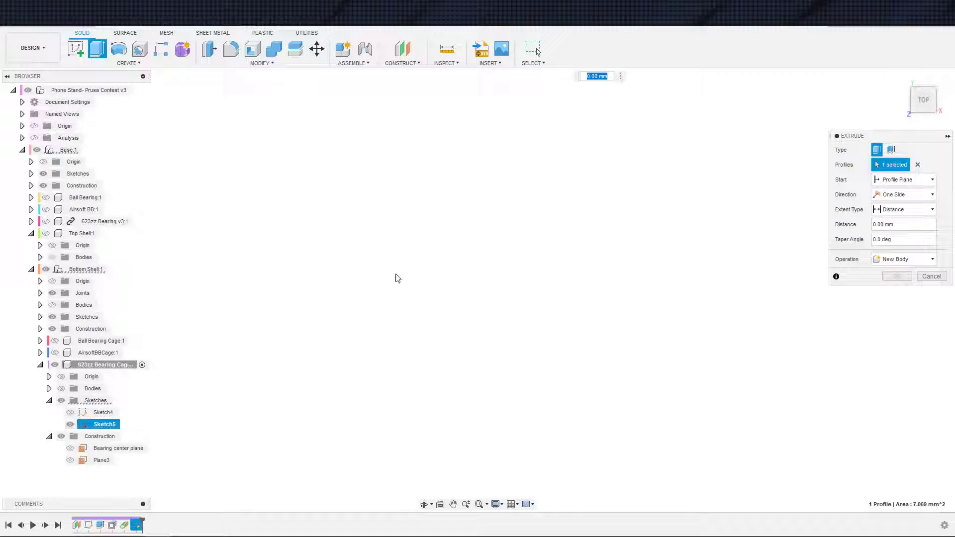
pyautogui.moveTo(386, 240)
pyautogui.keyDown('shift'); pyautogui.mouseDown(button='middle')
pyautogui.moveTo(420, 179)
pyautogui.moveTo(375, 249)
pyautogui.moveTo(364, 350)
pyautogui.moveTo(267, 353)
pyautogui.moveTo(215, 331)
pyautogui.moveTo(213, 311)
pyautogui.moveTo(367, 348)
pyautogui.moveTo(356, 387)
pyautogui.moveTo(341, 394)
pyautogui.moveTo(495, 354)
pyautogui.moveTo(461, 367)
pyautogui.moveTo(487, 362)
pyautogui.mouseUp(button='middle'); pyautogui.keyUp('shift')
pyautogui.click(898, 210)
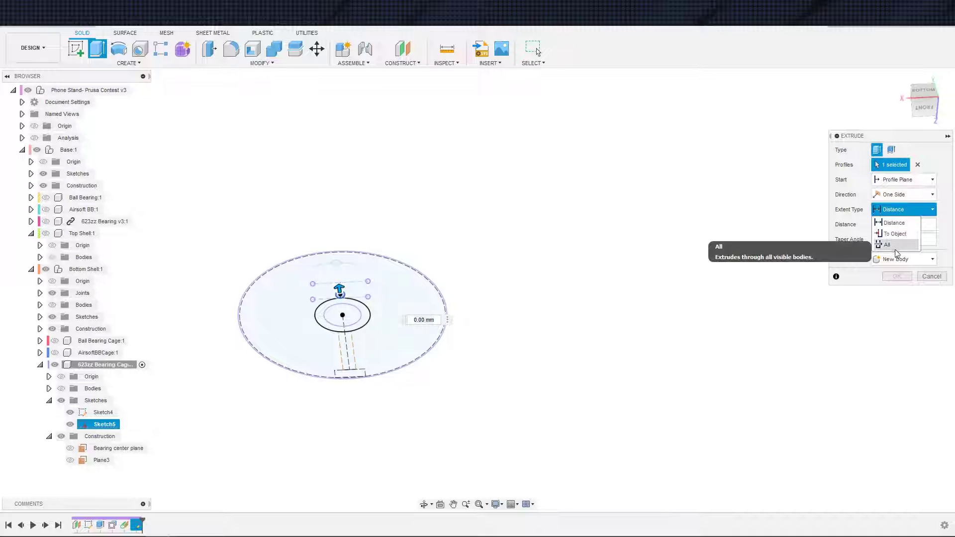
pyautogui.click(894, 234)
pyautogui.scroll(5, 349, 367)
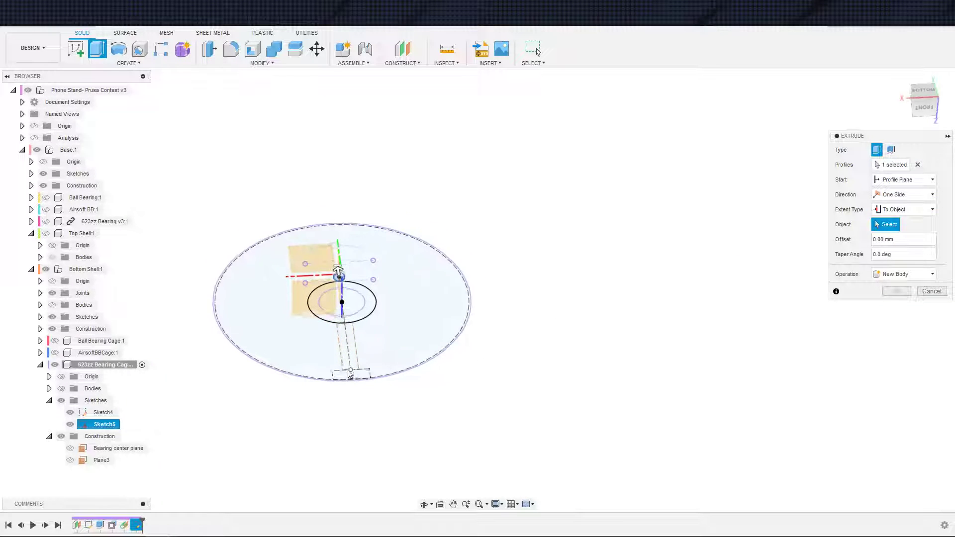
pyautogui.click(404, 359)
pyautogui.keyDown('shift'); pyautogui.moveTo(407, 362); pyautogui.dragTo(344, 384, button='middle'); pyautogui.keyUp('shift')
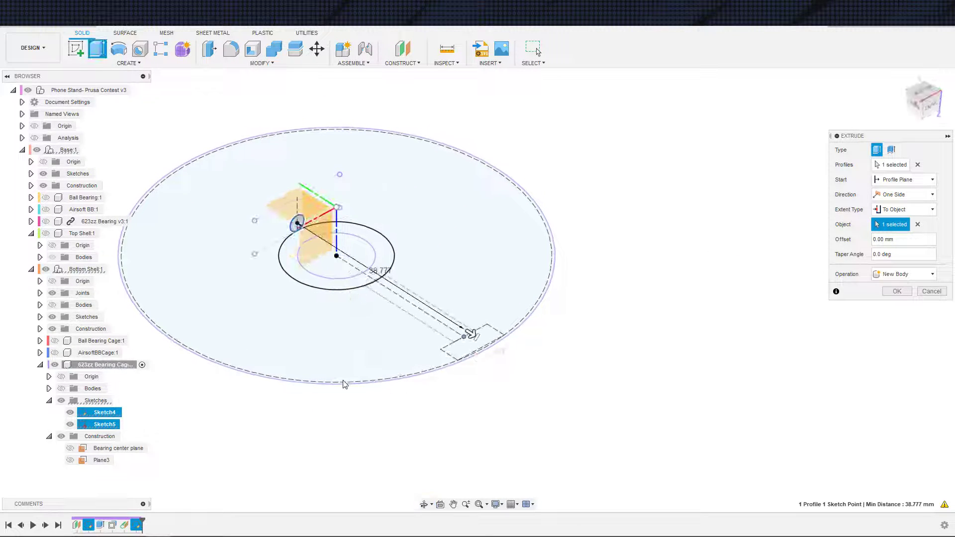
pyautogui.click(61, 389)
pyautogui.keyDown('shift'); pyautogui.moveTo(305, 415); pyautogui.dragTo(417, 390, button='middle'); pyautogui.keyUp('shift')
pyautogui.press('Escape')
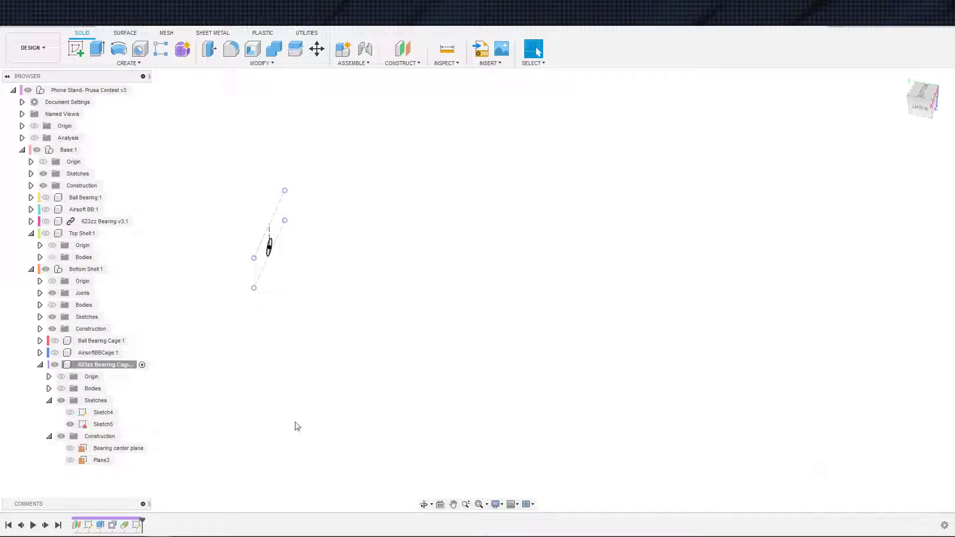
# Examine the ring sketch, and compare the 3 mm shaft circle's sketch with the displayed ring body.
pyautogui.doubleClick(88, 524)
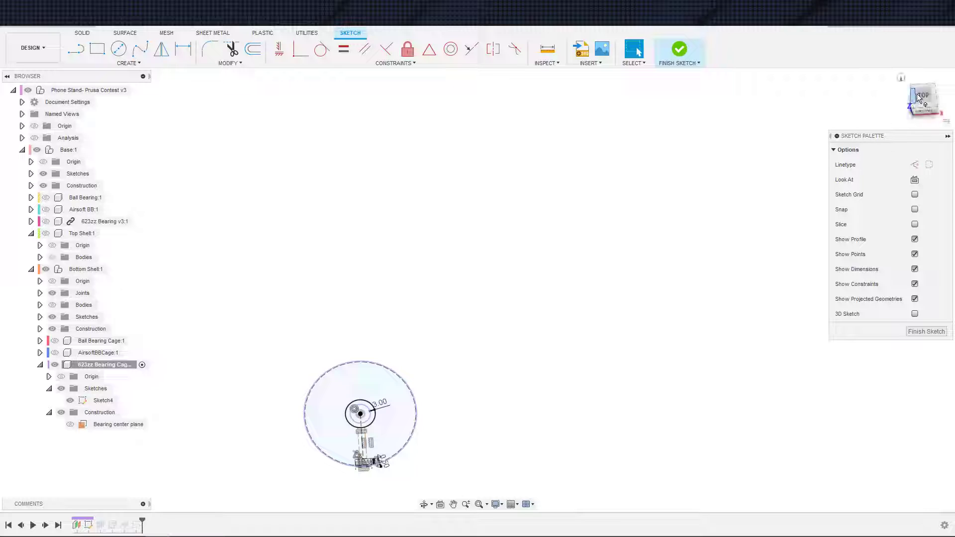
pyautogui.moveTo(607, 344); pyautogui.dragTo(670, 262, button='middle')
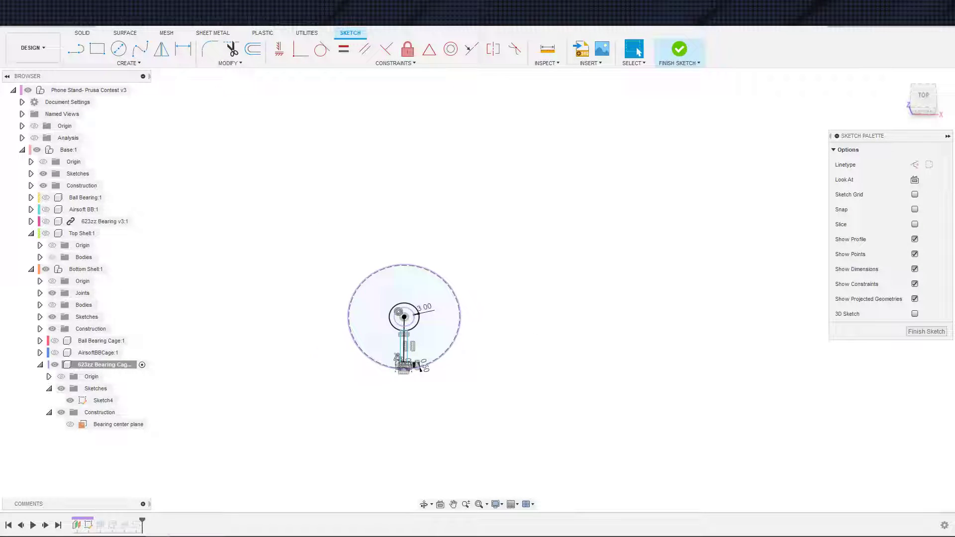
pyautogui.click(99, 32)
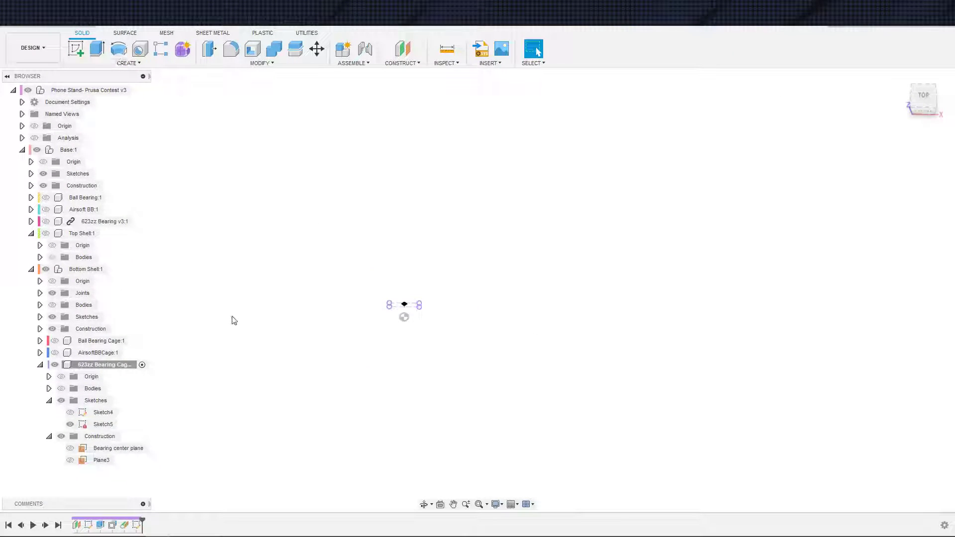
pyautogui.doubleClick(133, 527)
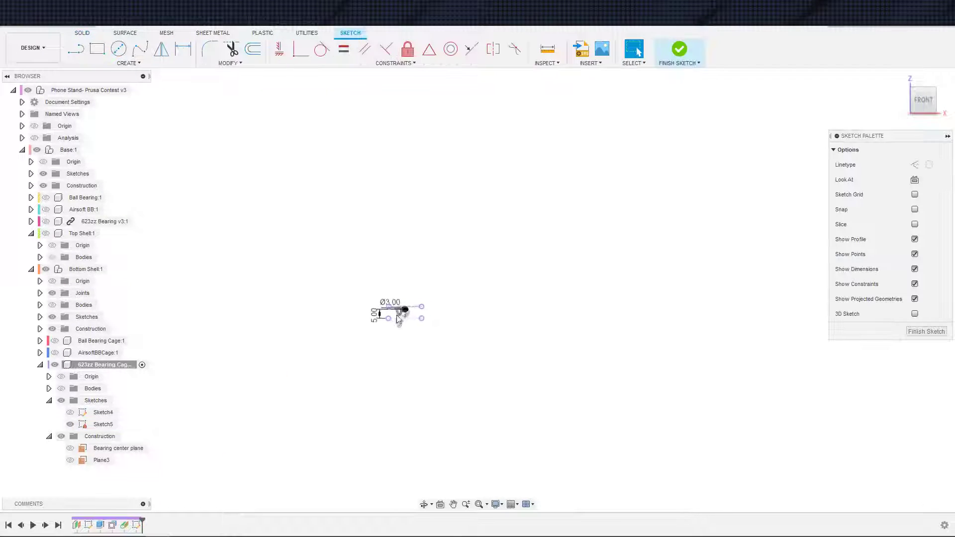
pyautogui.scroll(5, 393, 383)
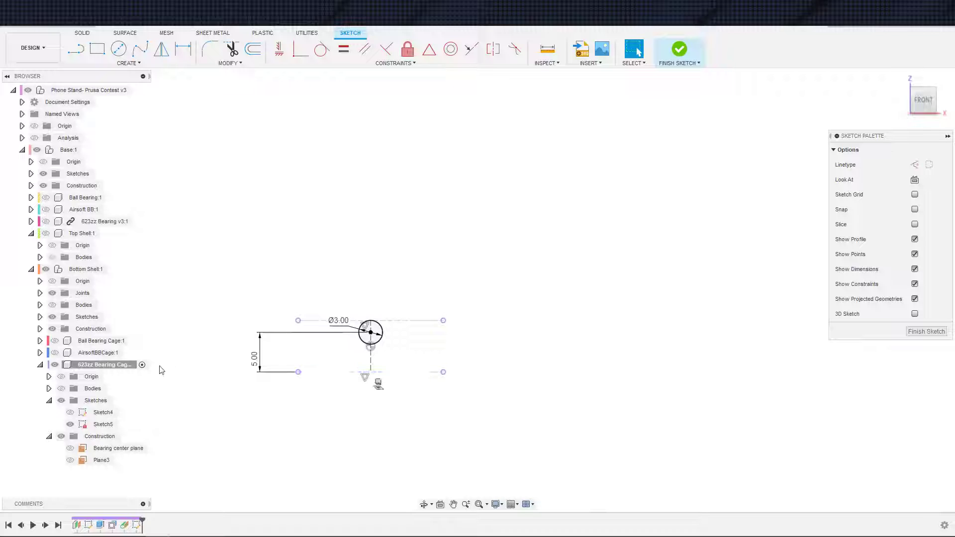
pyautogui.click(61, 388)
pyautogui.keyDown('shift'); pyautogui.moveTo(209, 411); pyautogui.dragTo(239, 443, button='middle'); pyautogui.keyUp('shift')
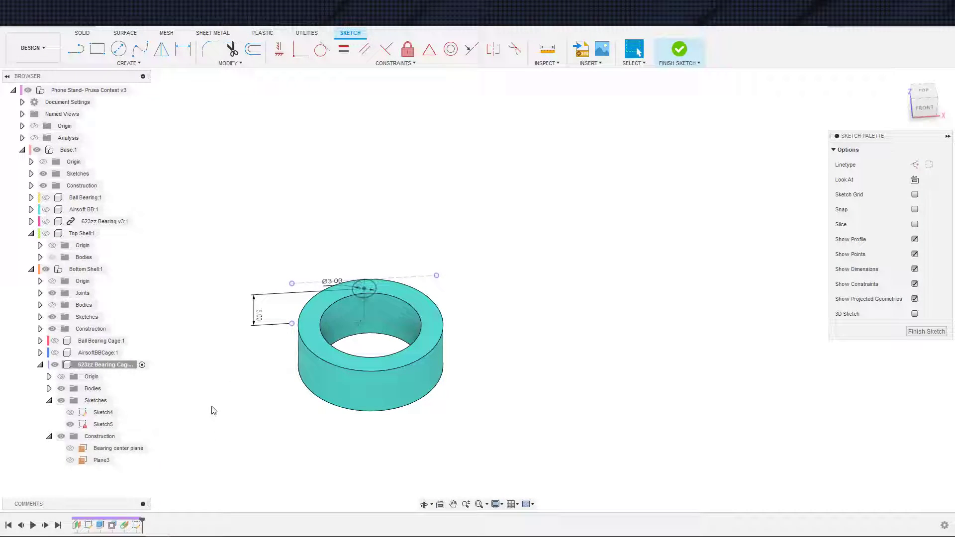
# Edit the ring's tangent construction plane so that it lies on the front side of the ring.
pyautogui.click(125, 526)
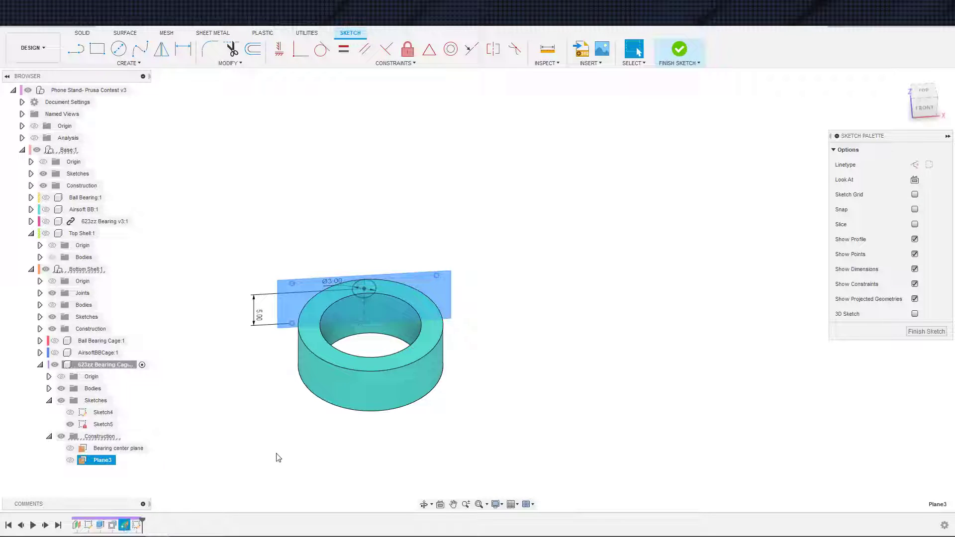
pyautogui.click(356, 426)
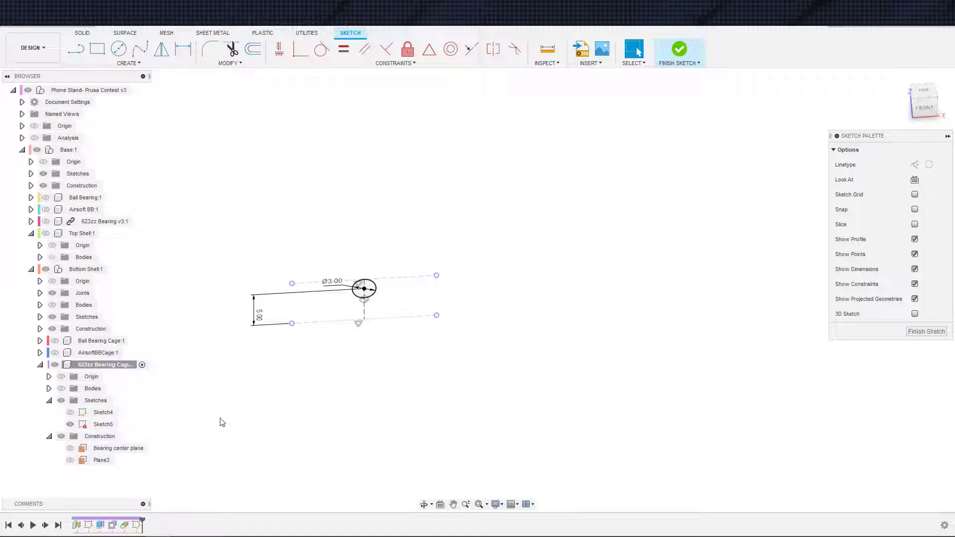
pyautogui.doubleClick(124, 524)
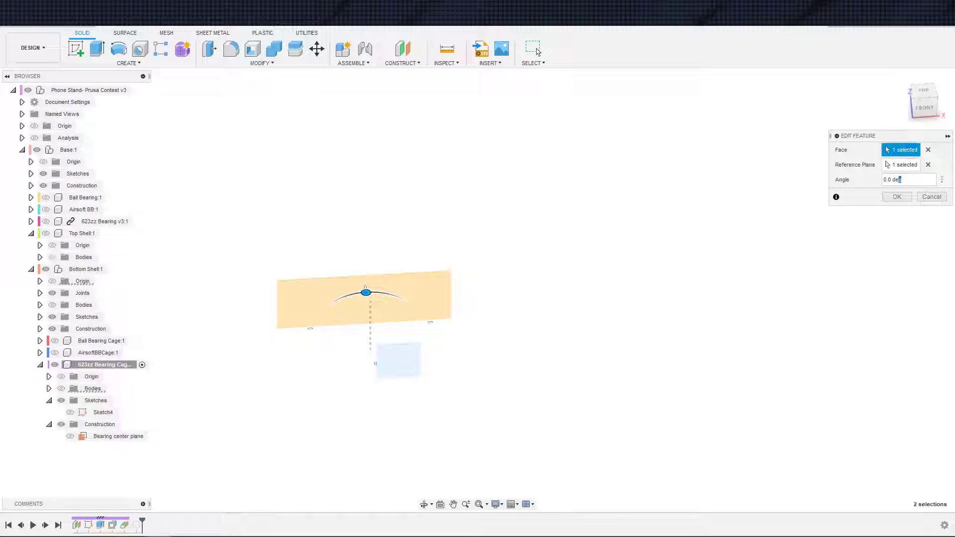
pyautogui.press('Return')
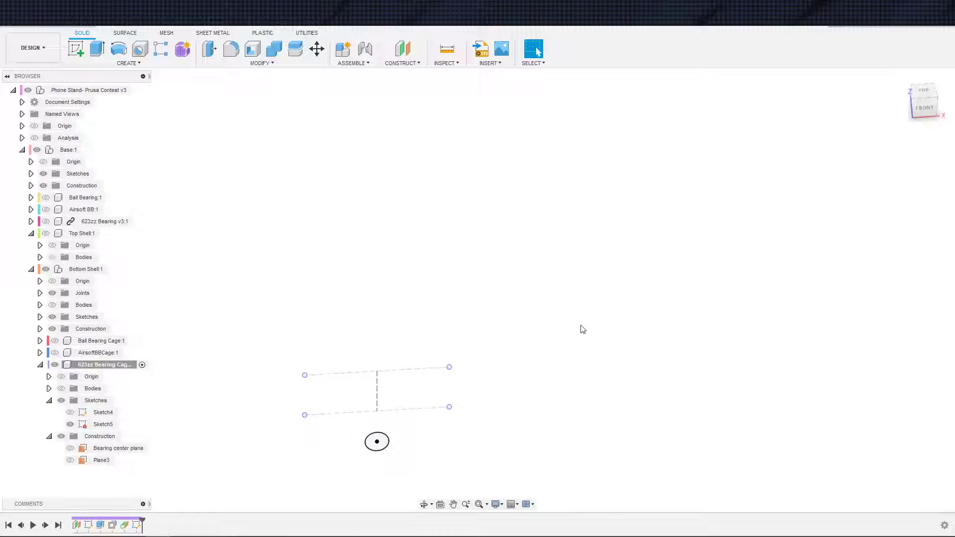
pyautogui.scroll(-3, 509, 339)
pyautogui.press('e')
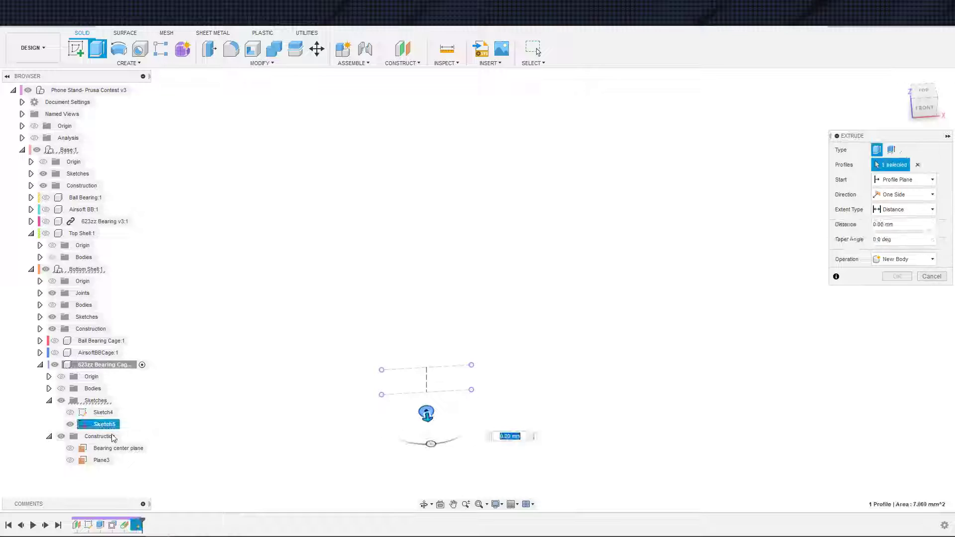
pyautogui.click(61, 388)
pyautogui.keyDown('shift'); pyautogui.moveTo(271, 431); pyautogui.dragTo(348, 430, button='middle'); pyautogui.keyUp('shift')
pyautogui.keyDown('shift'); pyautogui.moveTo(377, 372); pyautogui.dragTo(366, 417, button='middle'); pyautogui.keyUp('shift')
pyautogui.press('Escape')
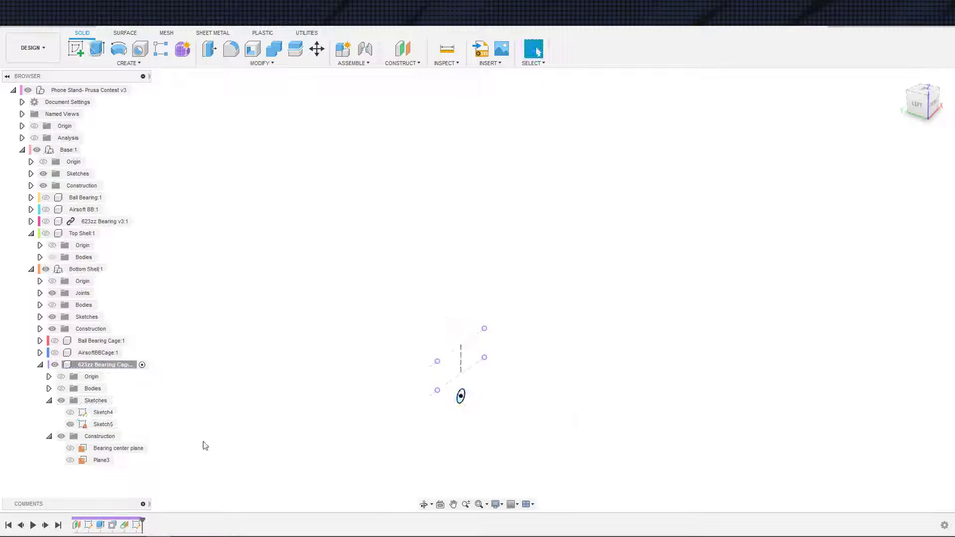
# Delete the shaft circle's 5 mm position dimension and move the circle up onto the vertical construction line between the projected edges.
pyautogui.doubleClick(136, 526)
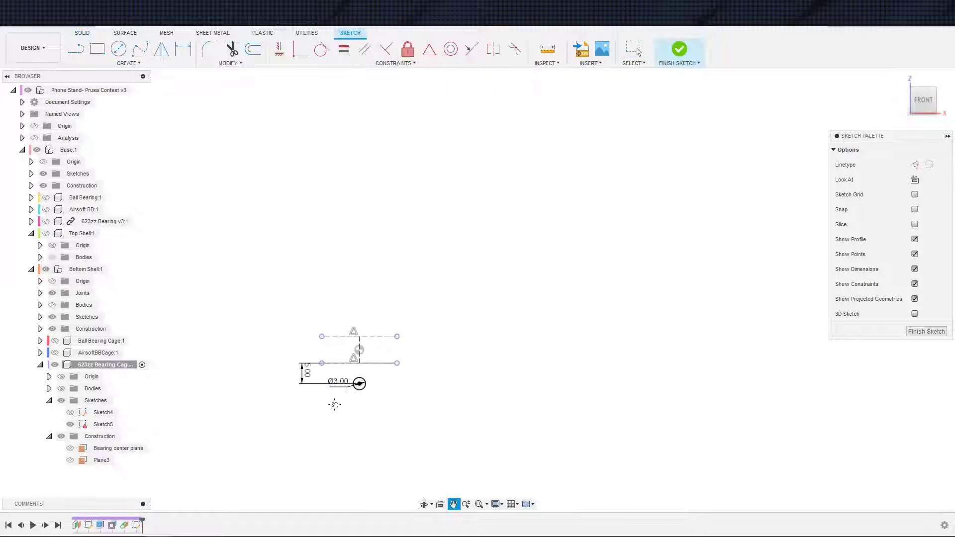
pyautogui.click(236, 437)
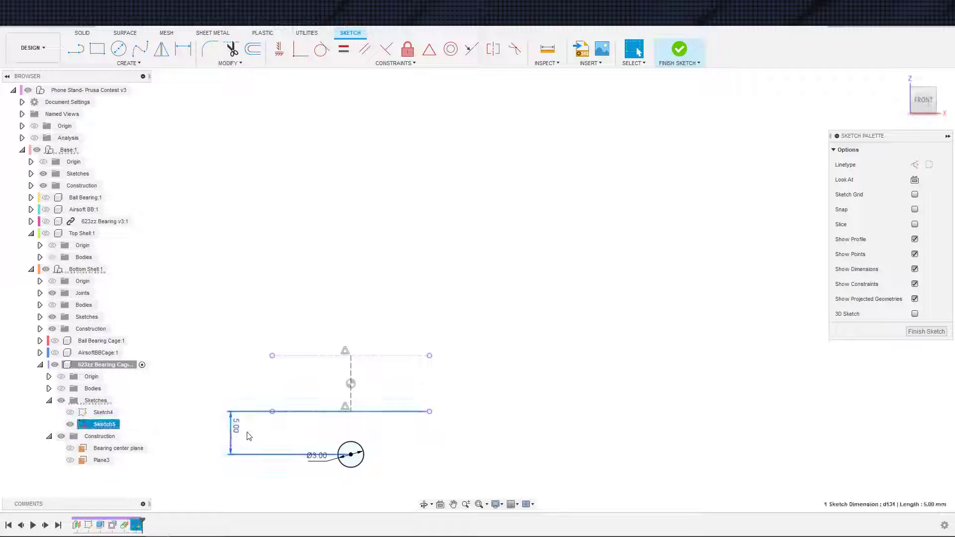
pyautogui.press('Delete')
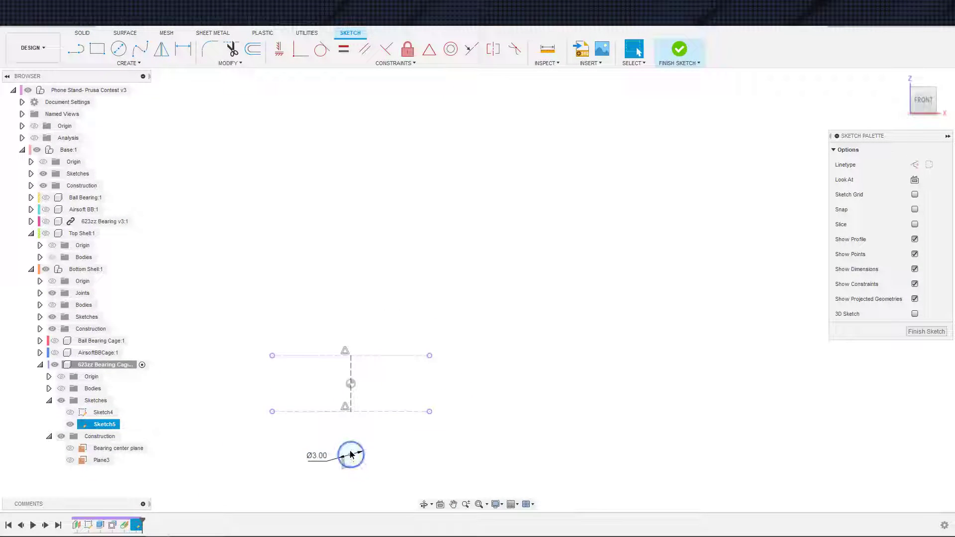
pyautogui.moveTo(350, 454); pyautogui.dragTo(352, 373)
pyautogui.scroll(3, 354, 376)
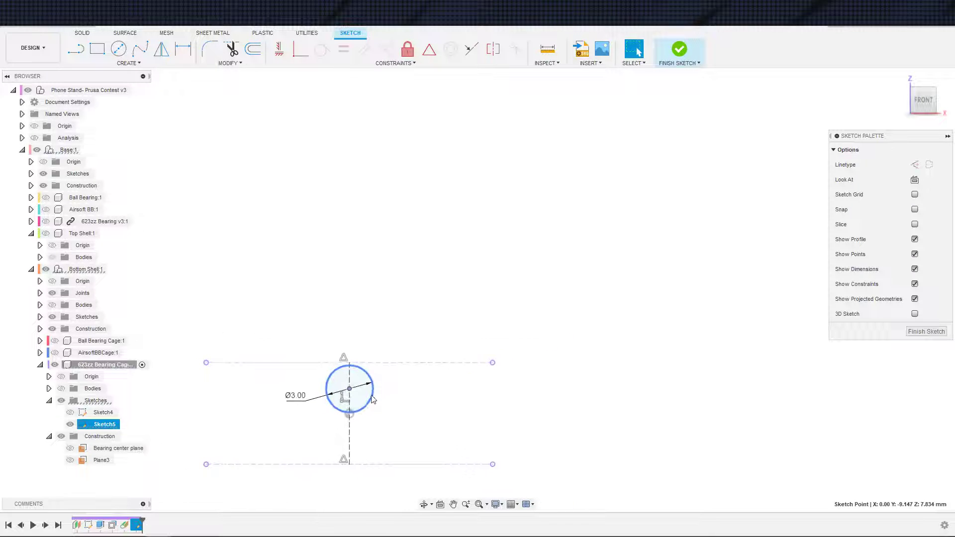
# Dimension the height from the lower end of the vertical construction line to the shaft circle's centre as 5 mm.
pyautogui.press('d')
pyautogui.click(349, 464)
pyautogui.scroll(-2, 351, 462)
pyautogui.moveTo(260, 441); pyautogui.dragTo(298, 407, button='middle')
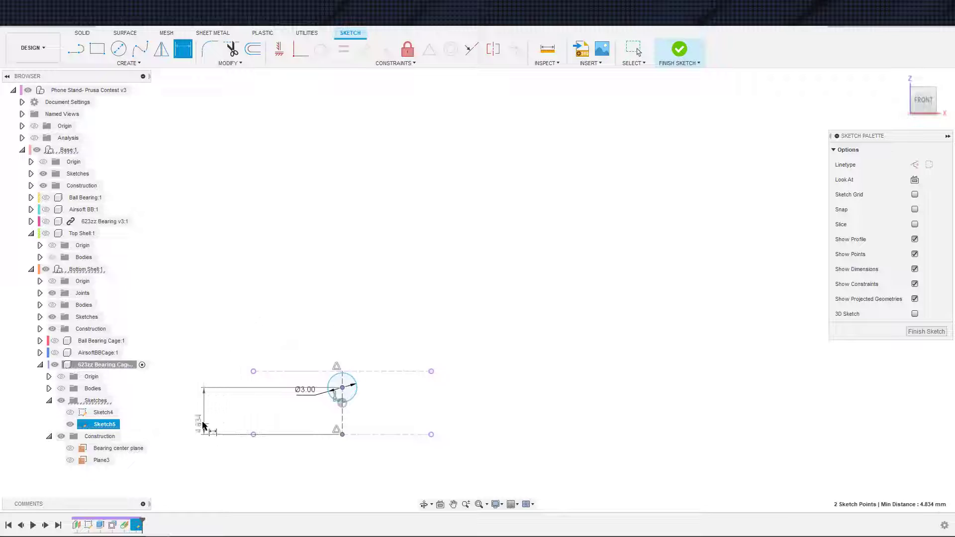
pyautogui.click(199, 423)
pyautogui.write('5')
pyautogui.press('Return')
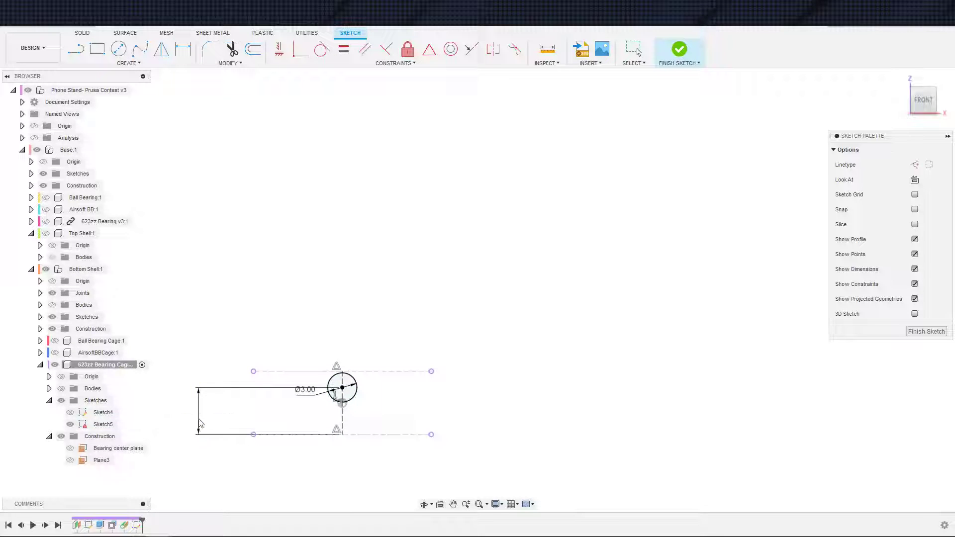
# Set the height dimension of the shaft circle's centre to the parametric expression RollerBearingDiameter/2.
pyautogui.press('Escape')
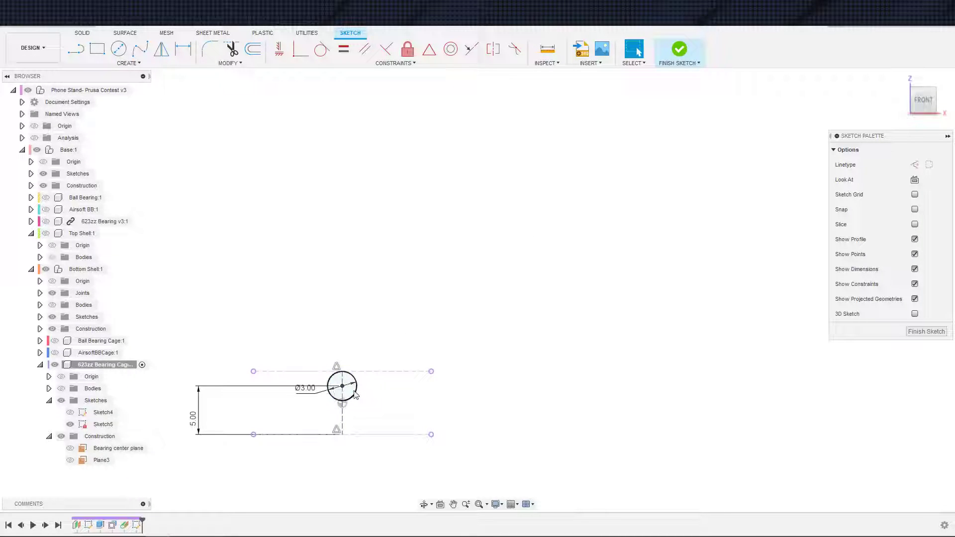
pyautogui.click(677, 48)
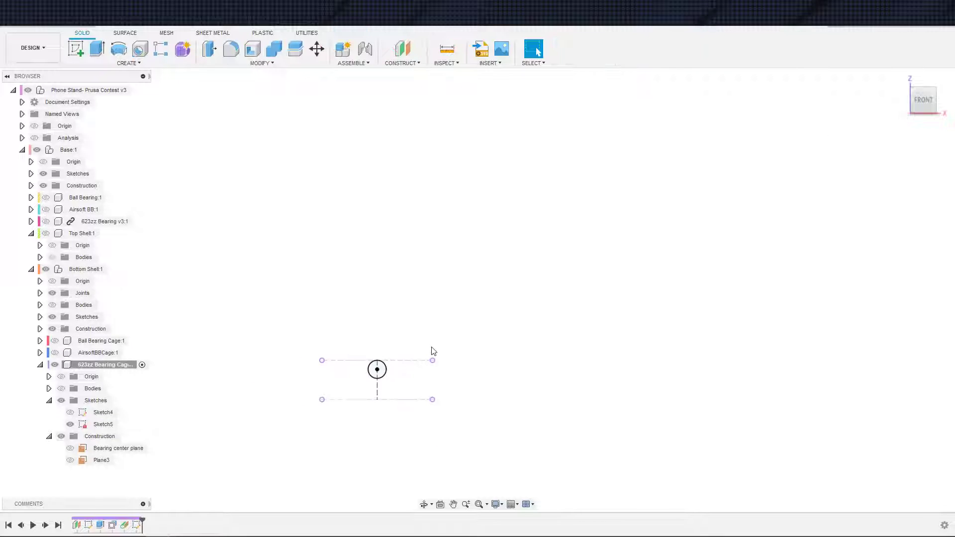
pyautogui.press('e')
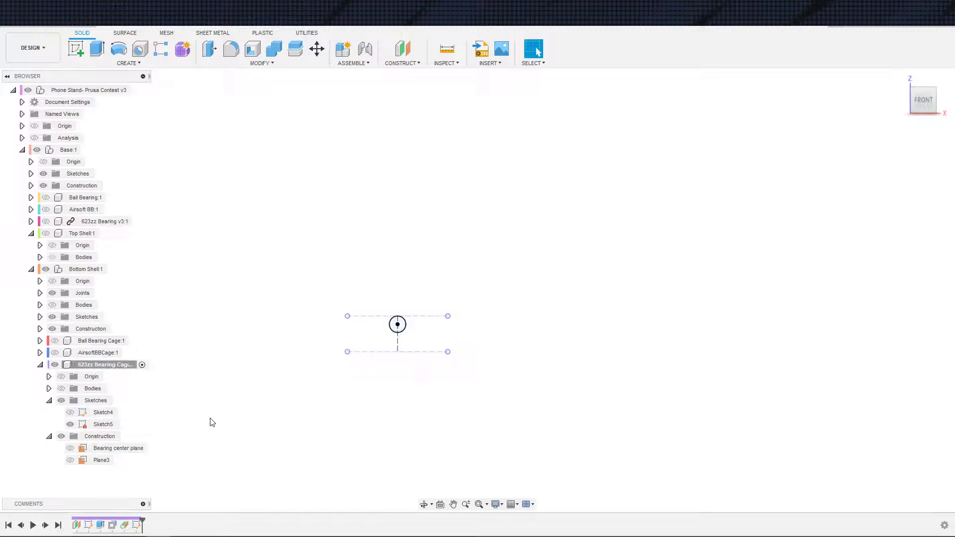
pyautogui.doubleClick(283, 329)
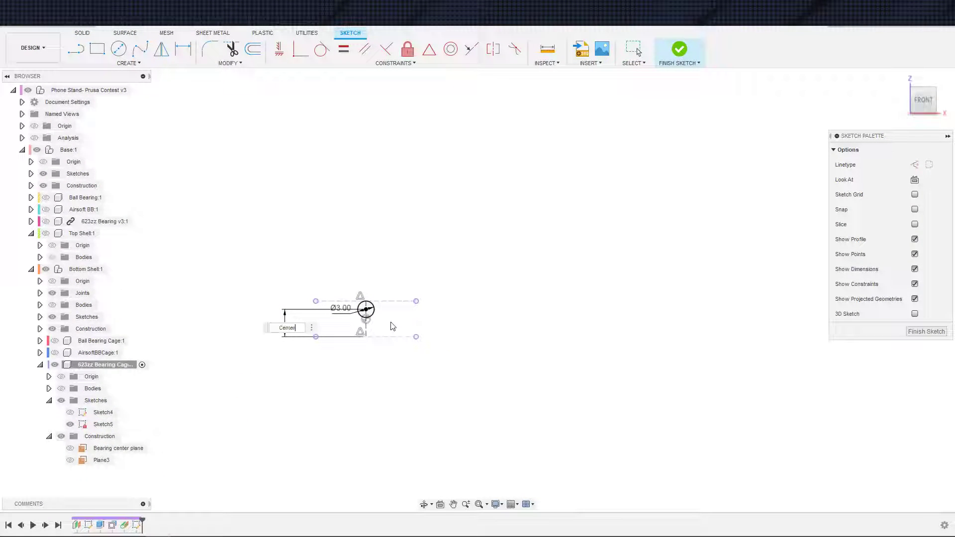
pyautogui.write('Cen')
pyautogui.press('BackSpace')
pyautogui.press('BackSpace')
pyautogui.press('BackSpace')
pyautogui.write('B')
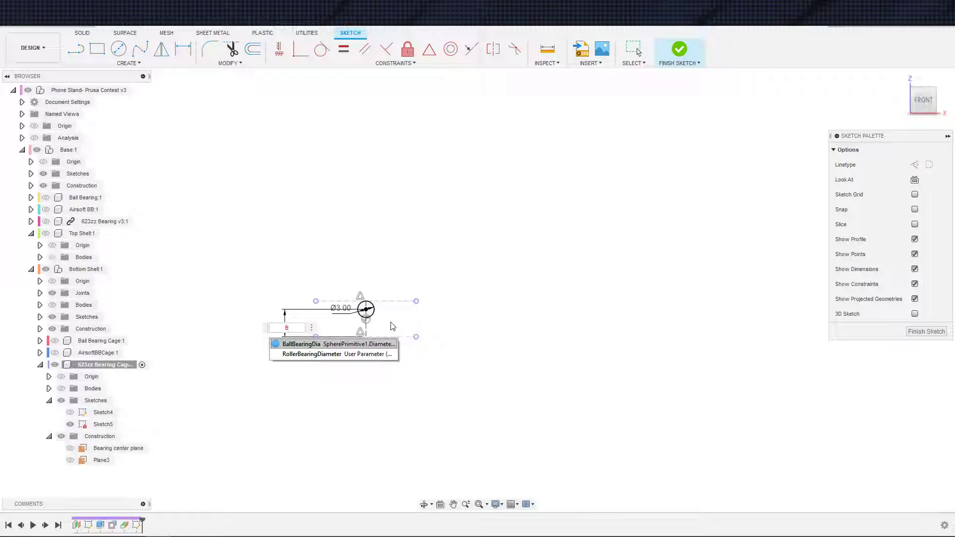
pyautogui.press('Down')
pyautogui.press('Return')
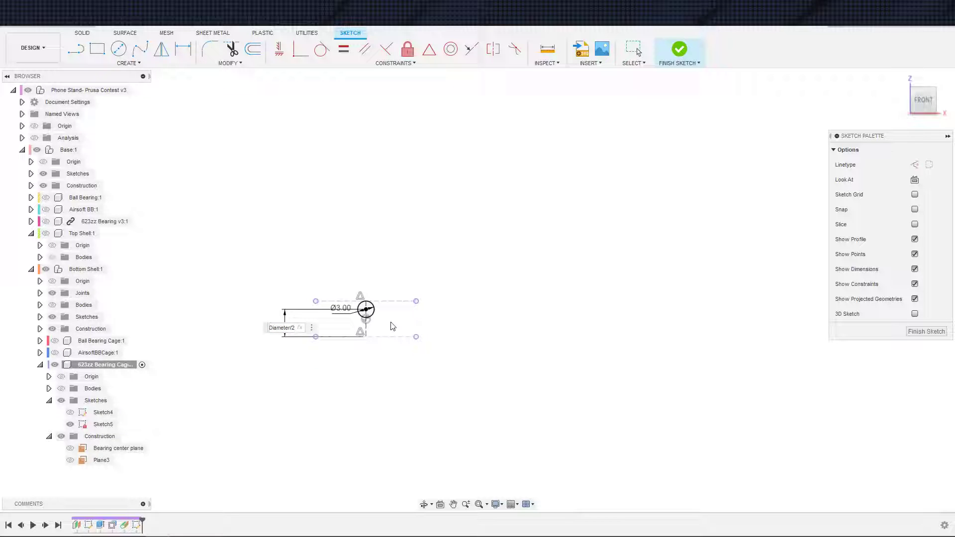
pyautogui.write('/2')
pyautogui.press('Return')
# Set the shaft circle's diameter to 4 mm and finish the sketch.
pyautogui.scroll(5, 362, 269)
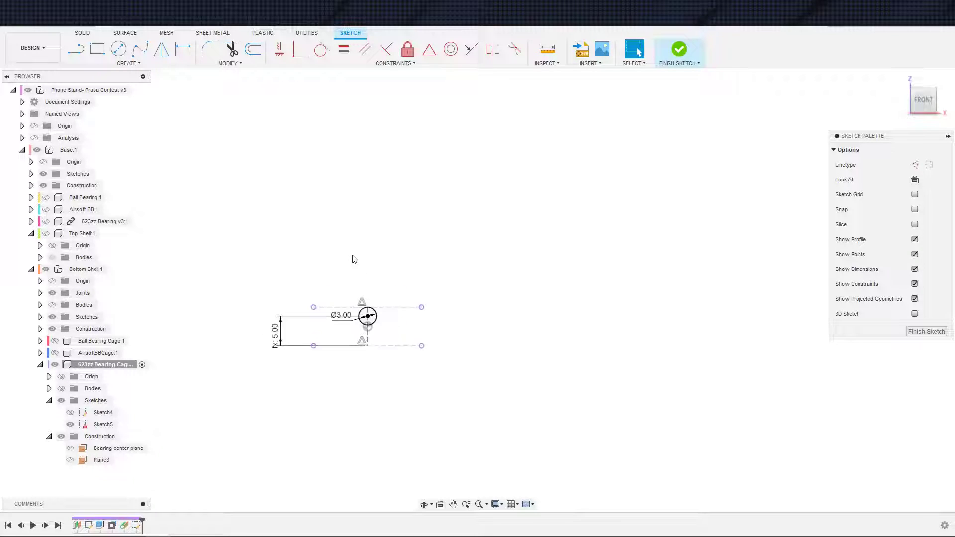
pyautogui.moveTo(376, 240); pyautogui.dragTo(356, 197, button='middle')
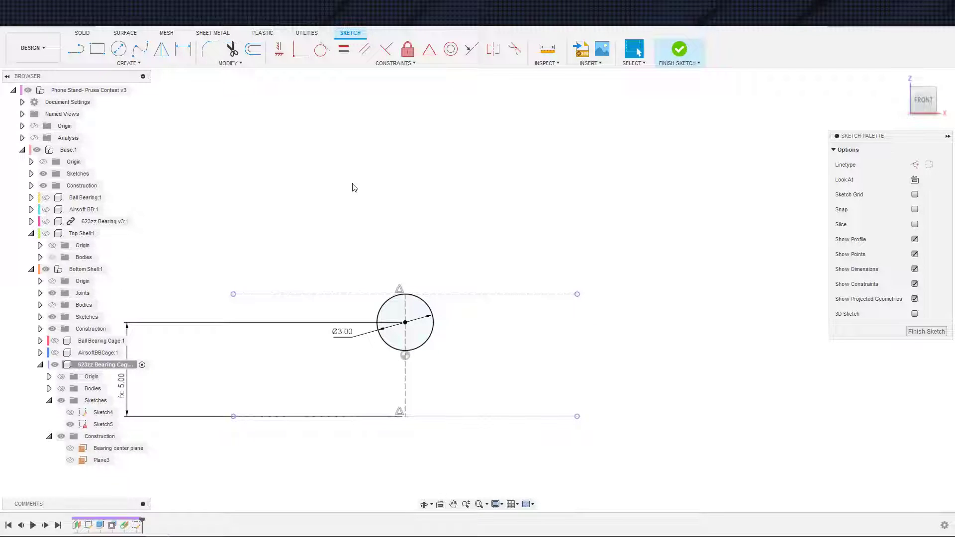
pyautogui.doubleClick(347, 333)
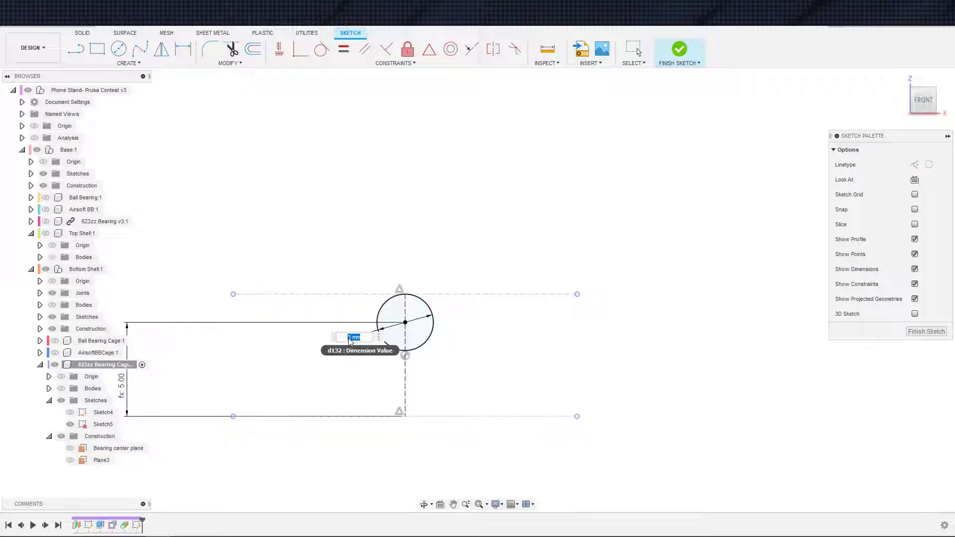
pyautogui.write('4')
pyautogui.press('Return')
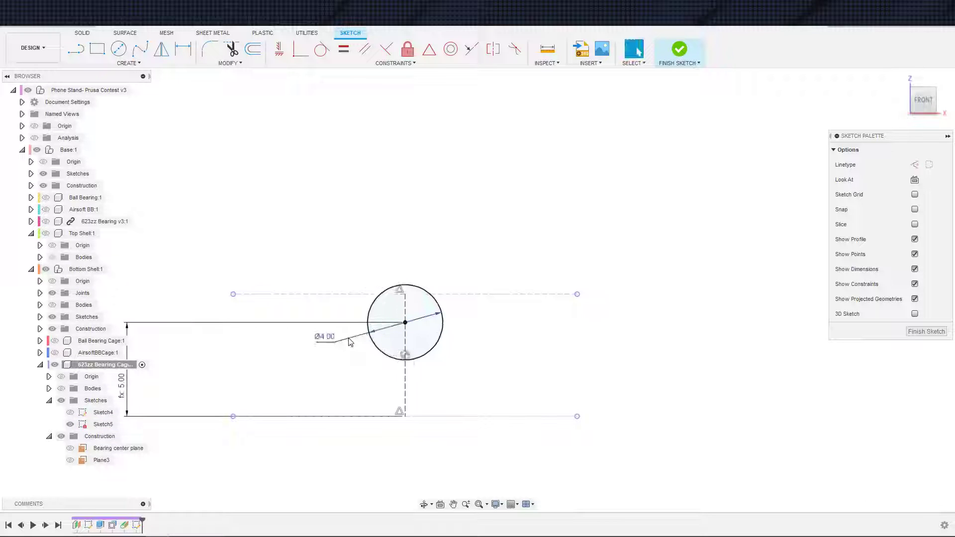
pyautogui.click(678, 50)
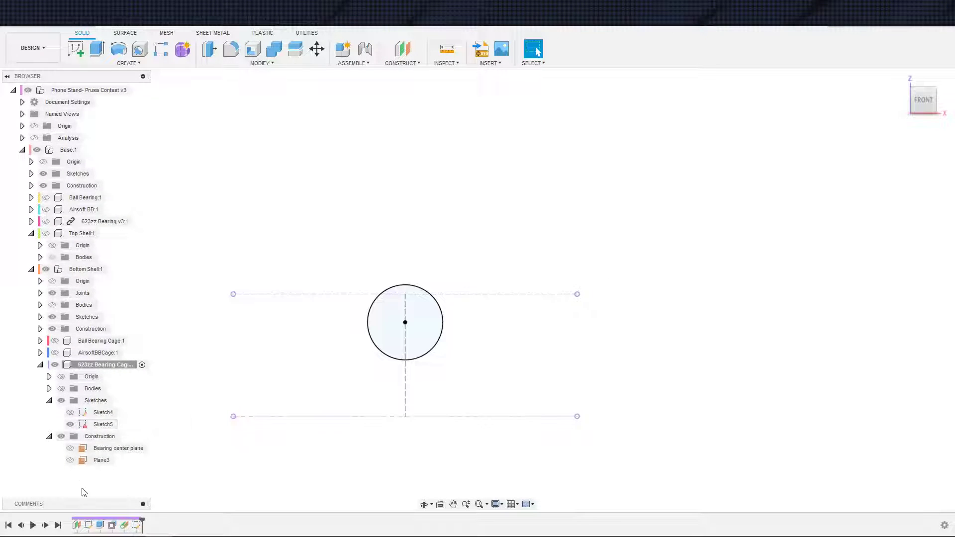
# Replace WallThickness with 4 in the offset distance expression of the bearing center plane.
pyautogui.doubleClick(77, 526)
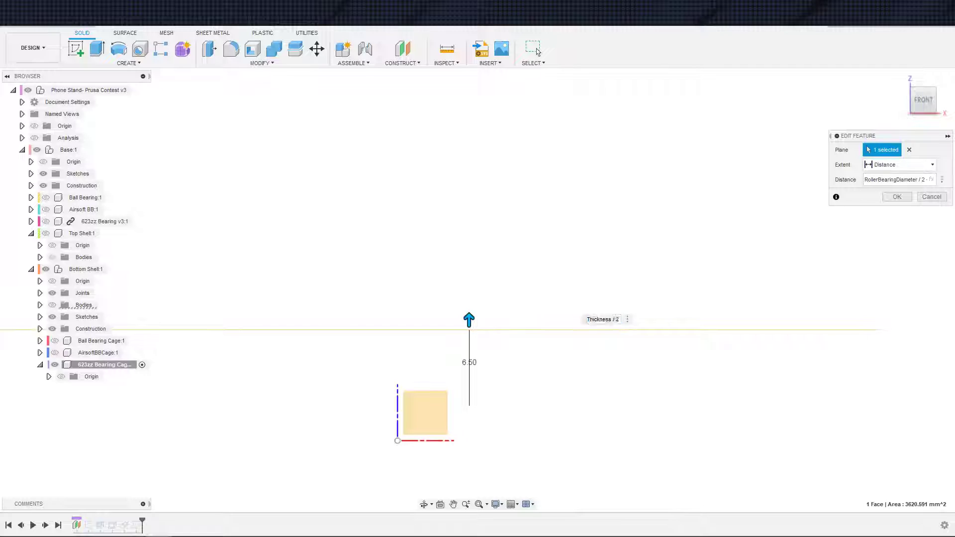
pyautogui.click(879, 179)
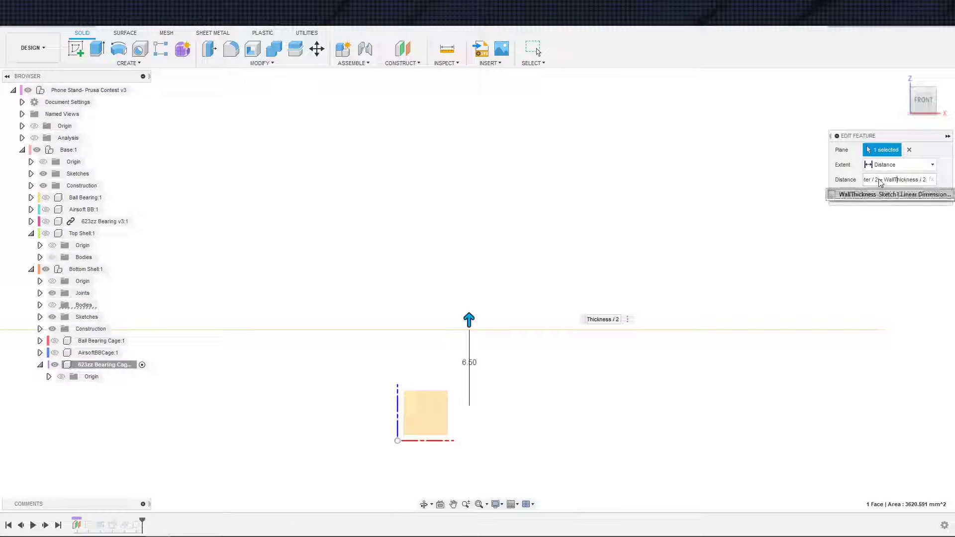
pyautogui.hotkey('shift', 'Right')
pyautogui.hotkey('shift', 'Right')
pyautogui.hotkey('shift', 'Right')
pyautogui.hotkey('shift', 'Right')
pyautogui.hotkey('shift', 'Right')
pyautogui.hotkey('shift', 'Right')
pyautogui.hotkey('shift', 'Right')
pyautogui.hotkey('shift', 'Right')
pyautogui.hotkey('shift', 'Right')
pyautogui.hotkey('shift', 'Right')
pyautogui.hotkey('shift', 'Right')
pyautogui.hotkey('shift', 'Right')
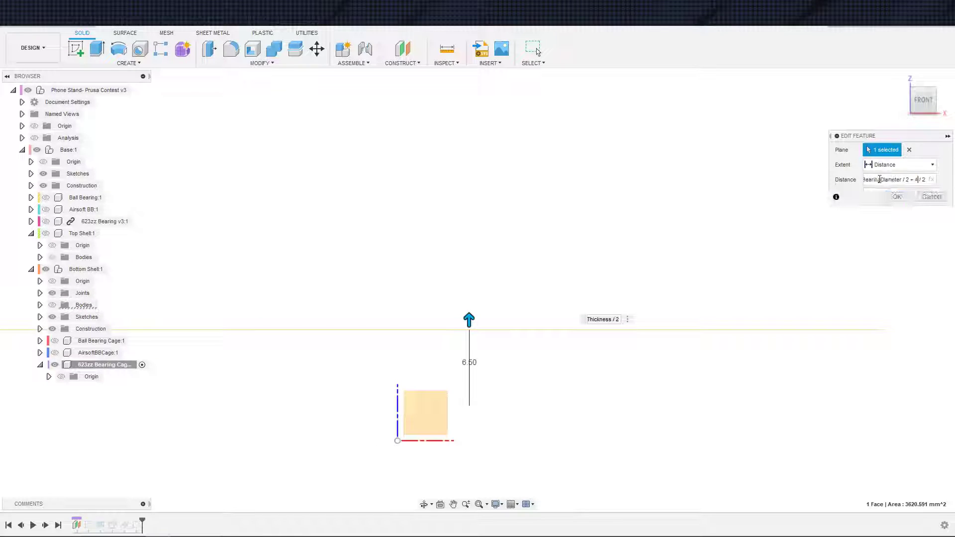
pyautogui.press('BackSpace')
pyautogui.press('Return')
pyautogui.scroll(3, 400, 403)
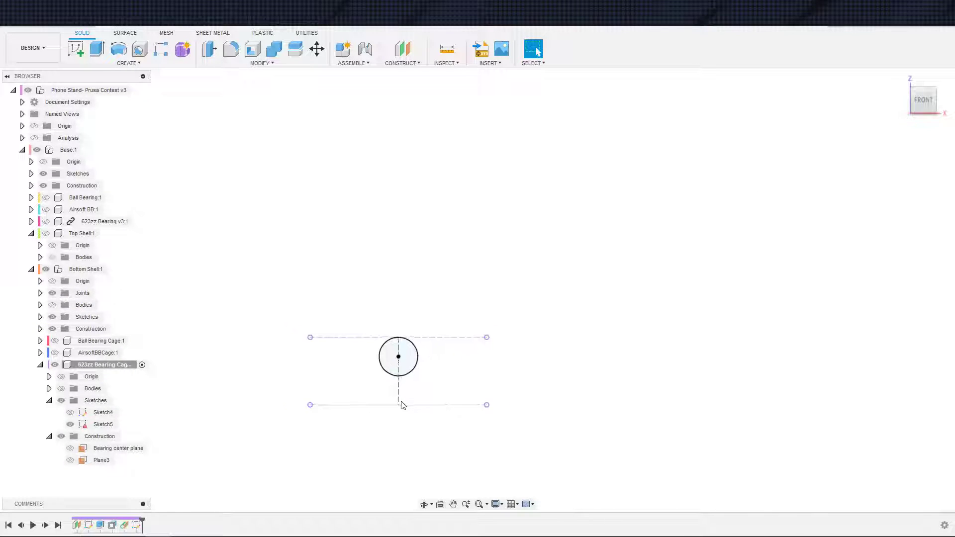
pyautogui.scroll(-2, 312, 358)
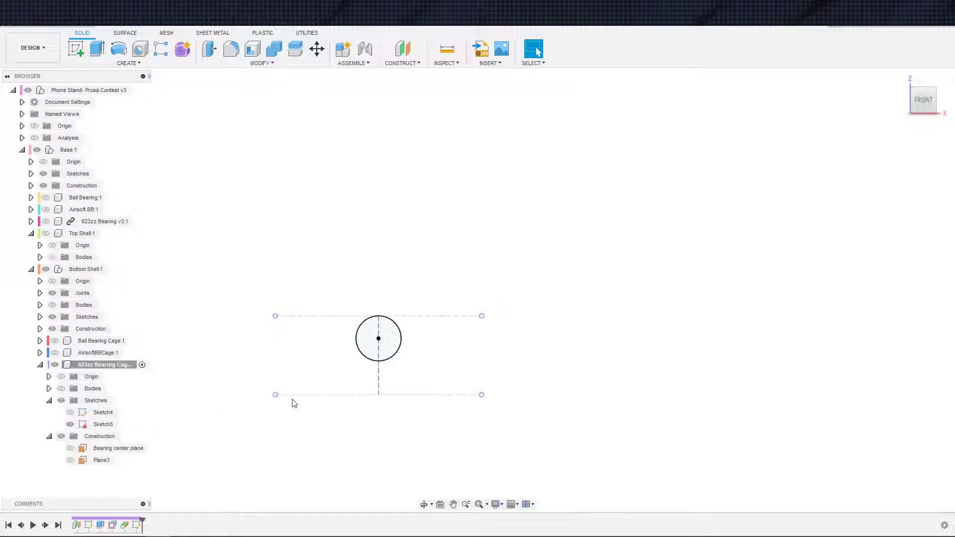
pyautogui.scroll(2, 189, 425)
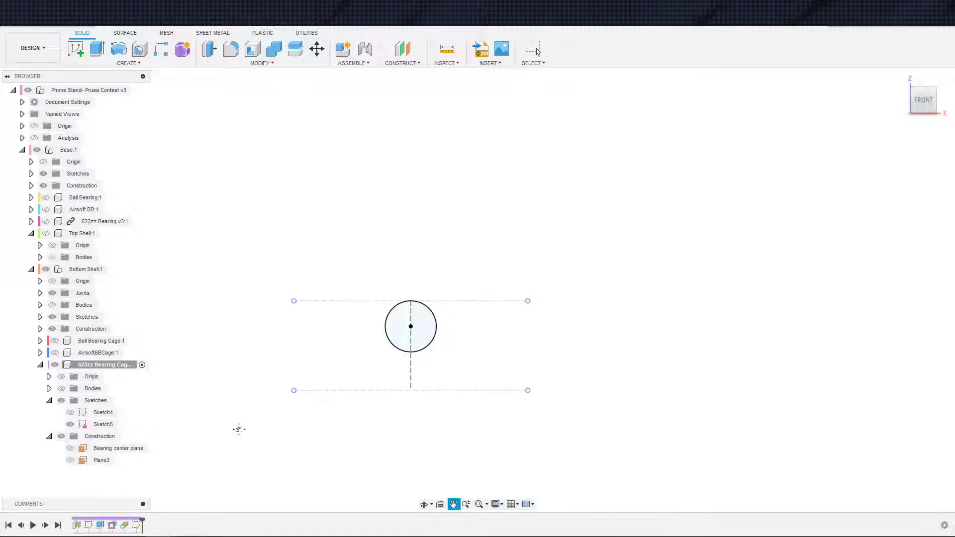
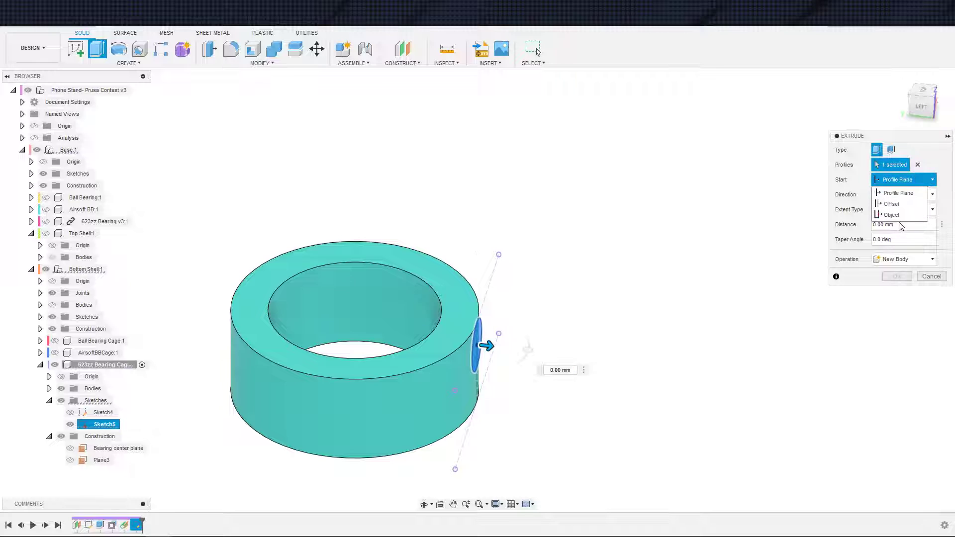
# Start the shaft circle's one-sided extrusion from the ring's outer cylindrical face and set its extent type to To Object.
pyautogui.click(444, 382)
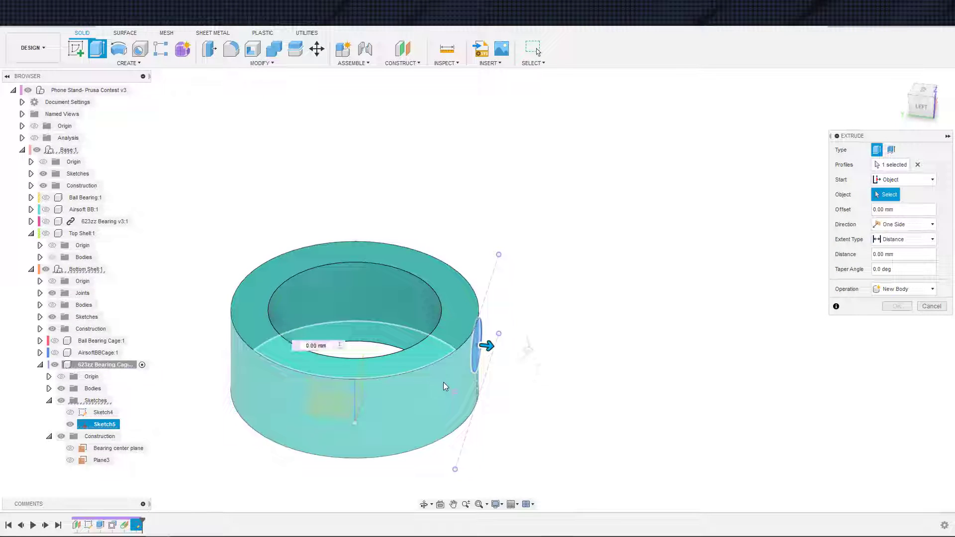
pyautogui.click(897, 224)
pyautogui.click(893, 238)
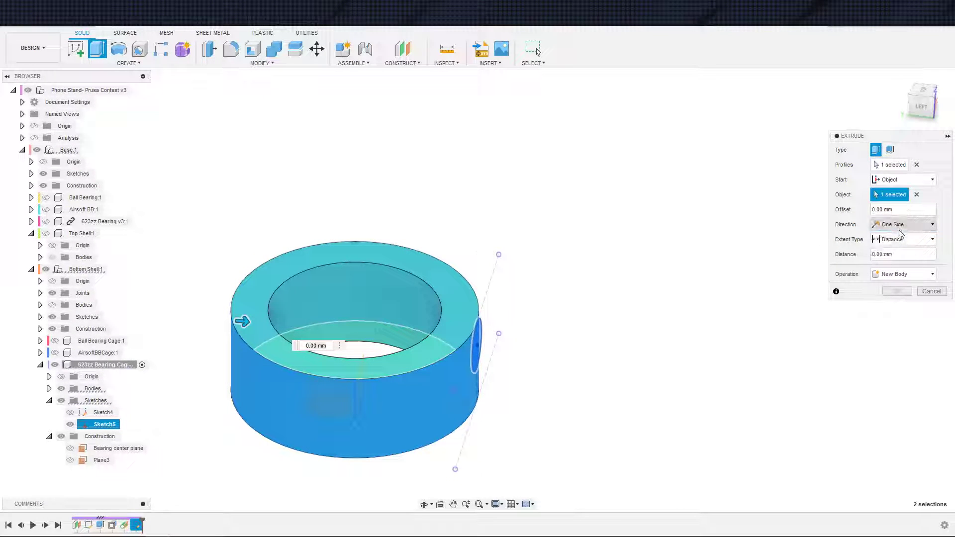
pyautogui.click(880, 238)
pyautogui.click(894, 265)
pyautogui.scroll(-3, 711, 338)
pyautogui.moveTo(703, 339); pyautogui.dragTo(604, 349, button='middle')
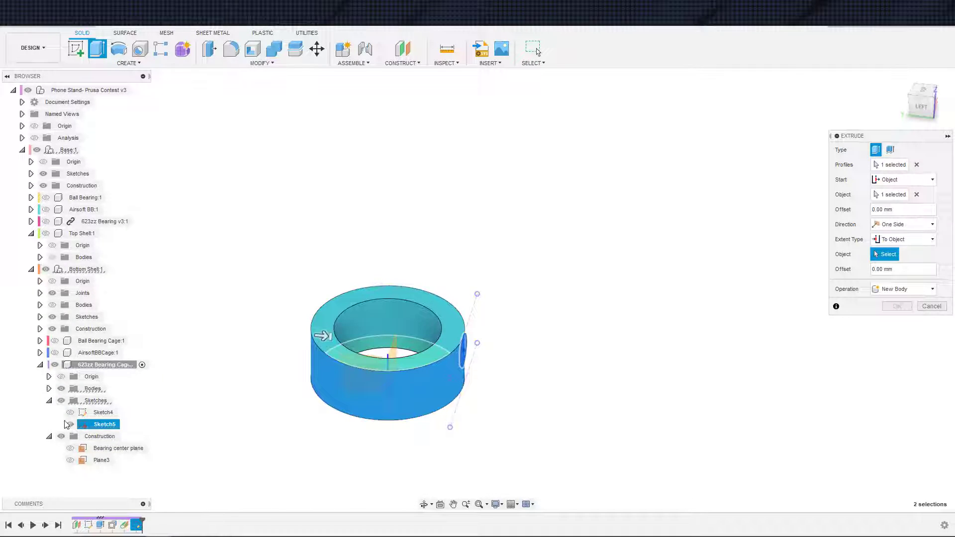
# Show the ring sketch and end the shaft extrusion at the inner edge of the bearing-space rectangle.
pyautogui.click(70, 412)
pyautogui.scroll(-2, 362, 411)
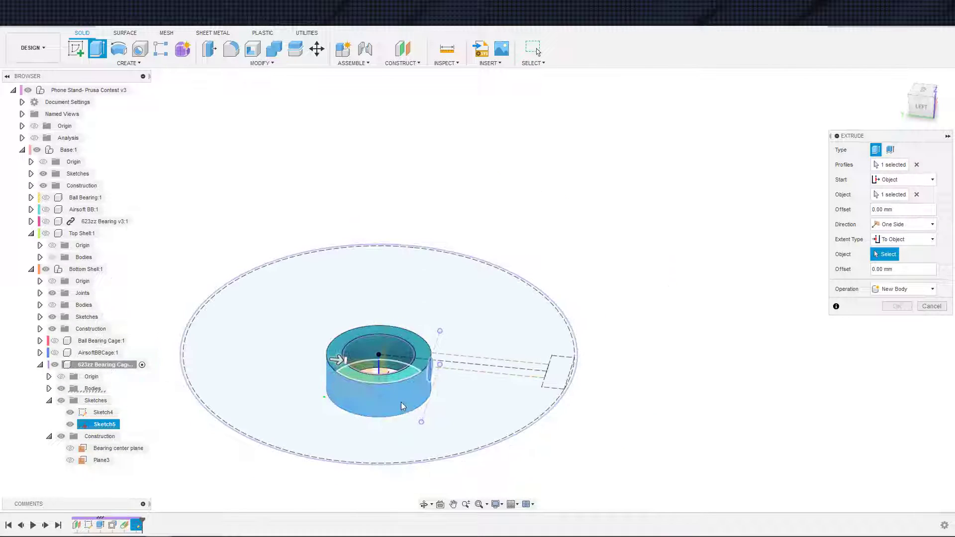
pyautogui.scroll(3, 496, 374)
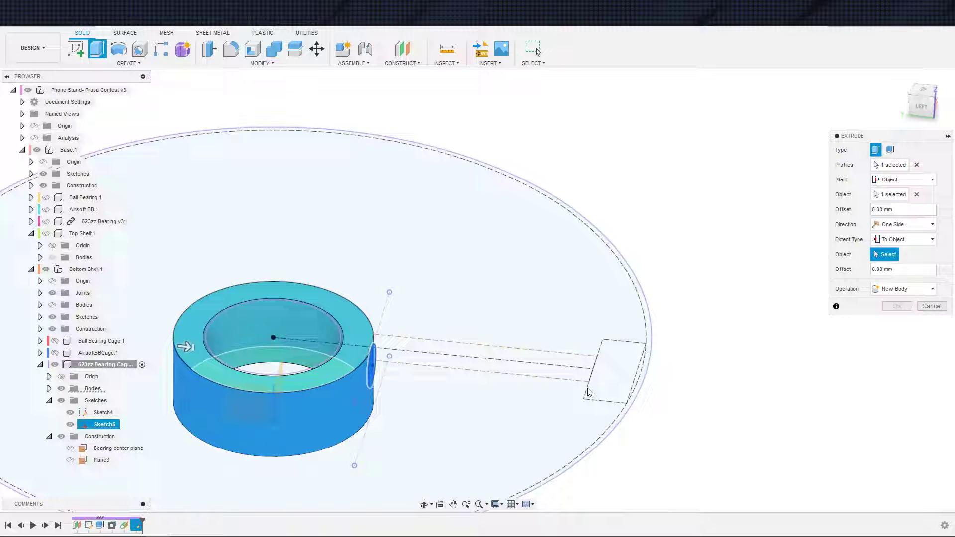
pyautogui.click(591, 386)
pyautogui.moveTo(489, 409)
pyautogui.keyDown('shift'); pyautogui.mouseDown(button='middle')
pyautogui.moveTo(503, 394)
pyautogui.moveTo(514, 400)
pyautogui.moveTo(598, 367)
pyautogui.mouseUp(button='middle'); pyautogui.keyUp('shift')
pyautogui.scroll(-1, 514, 400)
pyautogui.scroll(-1, 514, 402)
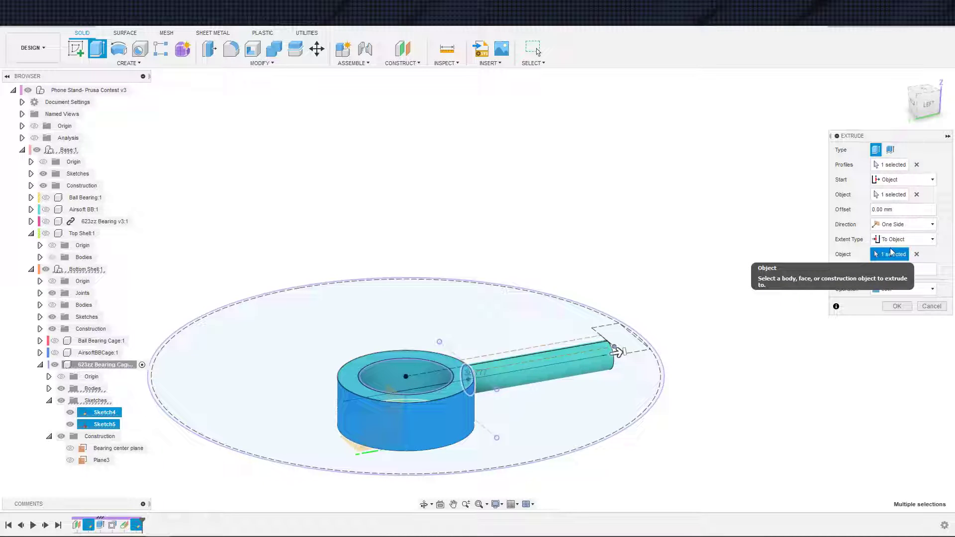
# Check the shaft preview where it meets the ring and complete the extrusion with the Join operation.
pyautogui.scroll(5, 473, 400)
pyautogui.scroll(5, 383, 396)
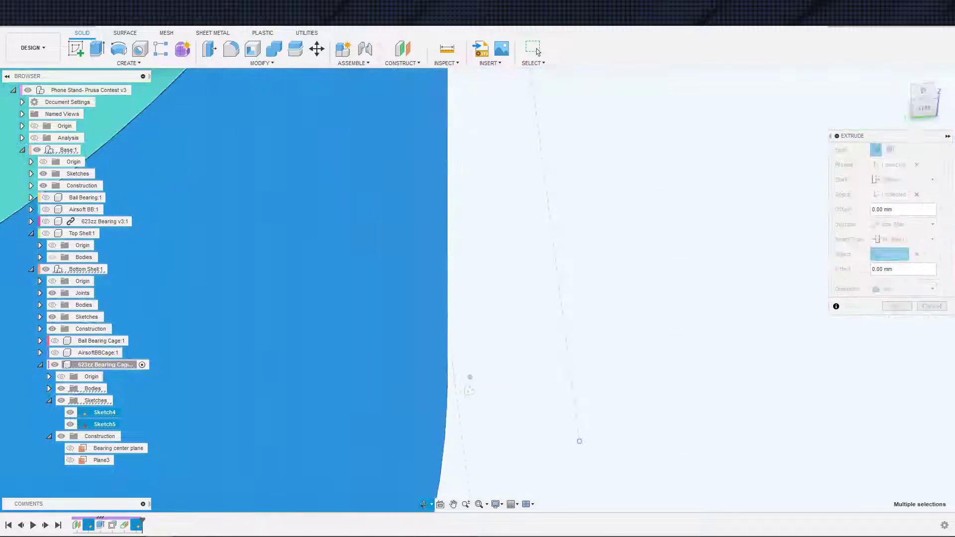
pyautogui.keyDown('shift'); pyautogui.moveTo(469, 391); pyautogui.dragTo(444, 358, button='middle'); pyautogui.keyUp('shift')
pyautogui.scroll(-3, 479, 386)
pyautogui.keyDown('shift'); pyautogui.moveTo(443, 358); pyautogui.dragTo(383, 360, button='middle'); pyautogui.keyUp('shift')
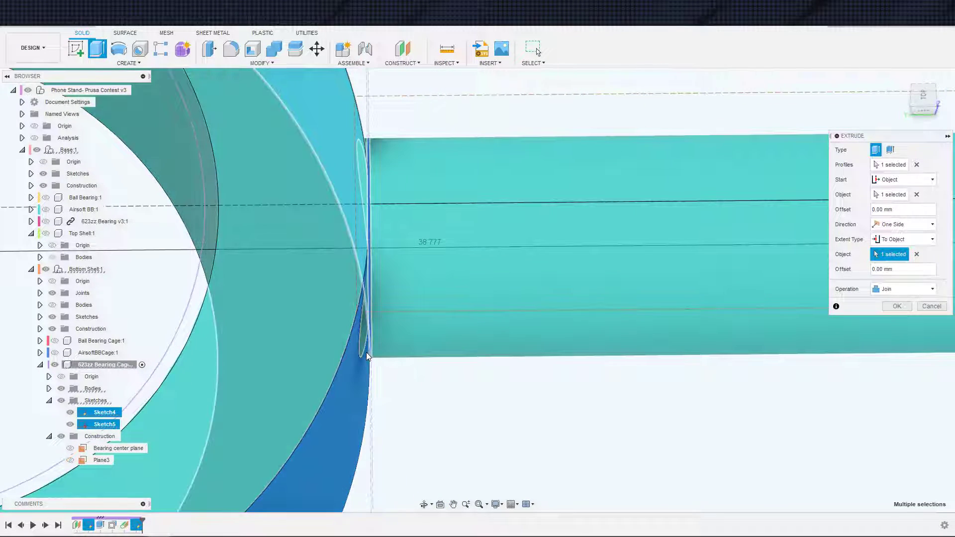
pyautogui.scroll(-3, 651, 347)
pyautogui.scroll(-2, 641, 349)
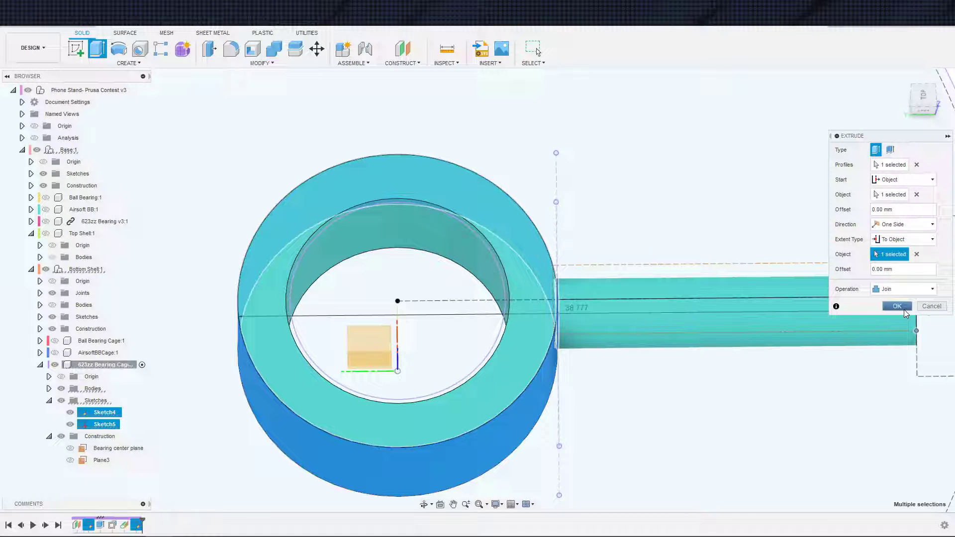
pyautogui.keyDown('shift'); pyautogui.moveTo(847, 377); pyautogui.dragTo(724, 348, button='middle'); pyautogui.keyUp('shift')
pyautogui.keyDown('shift'); pyautogui.moveTo(753, 401); pyautogui.dragTo(695, 424, button='middle'); pyautogui.keyUp('shift')
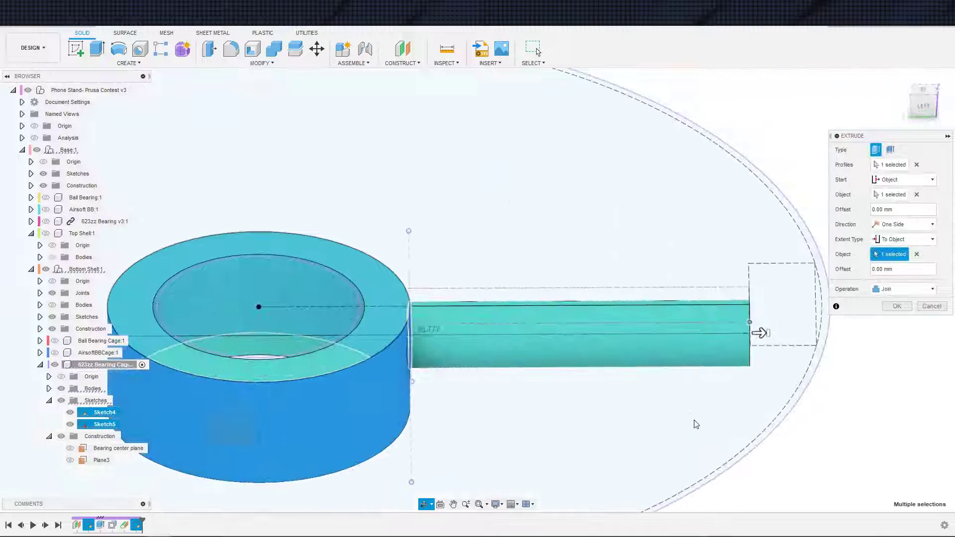
pyautogui.moveTo(754, 382); pyautogui.dragTo(843, 377, button='middle')
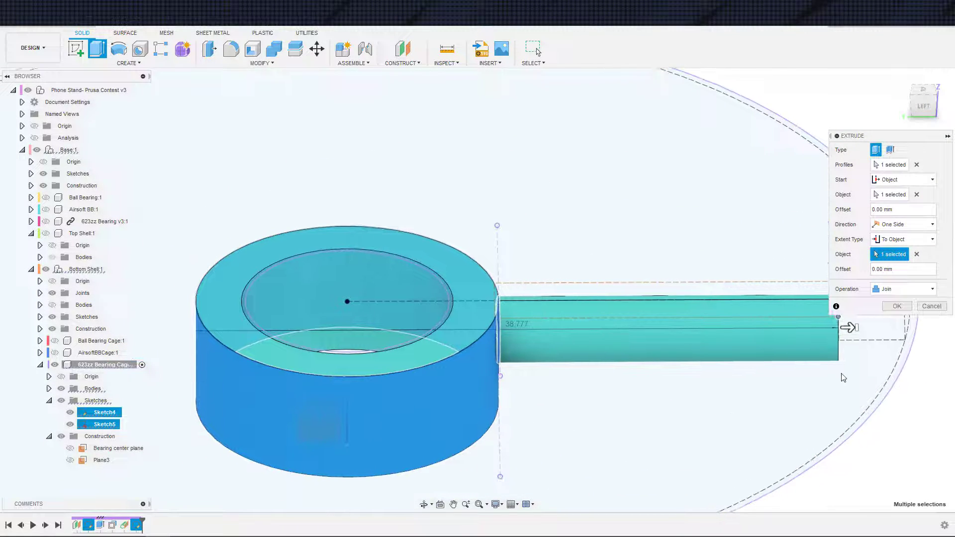
pyautogui.click(897, 306)
# Examine the finished shaft, its junction with the ring and its end at the bearing-space rectangle.
pyautogui.scroll(-3, 691, 414)
pyautogui.keyDown('shift'); pyautogui.moveTo(567, 396); pyautogui.dragTo(561, 387, button='middle'); pyautogui.keyUp('shift')
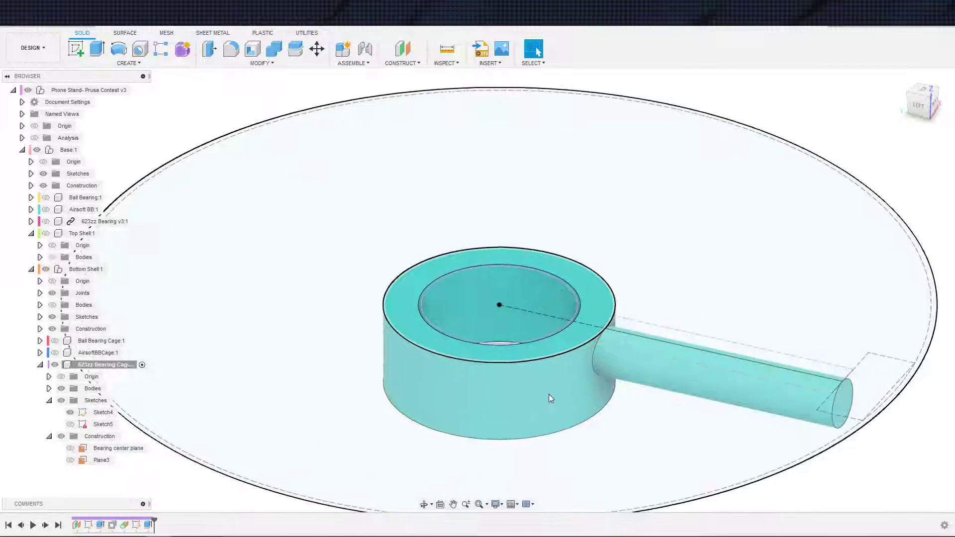
pyautogui.scroll(2, 548, 394)
pyautogui.moveTo(544, 418); pyautogui.dragTo(309, 407, button='middle')
pyautogui.scroll(-1, 578, 418)
pyautogui.scroll(1, 593, 425)
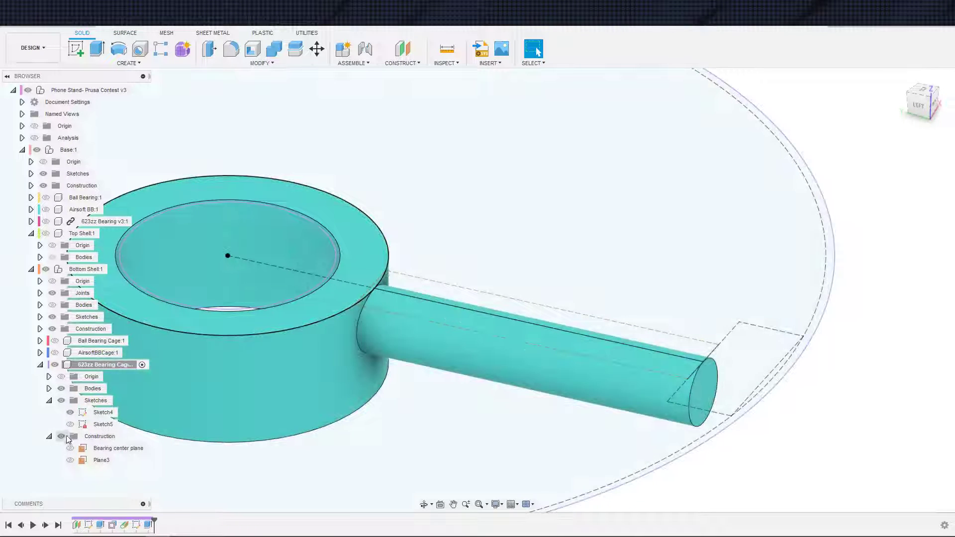
pyautogui.scroll(-2, 201, 446)
pyautogui.scroll(4, 202, 446)
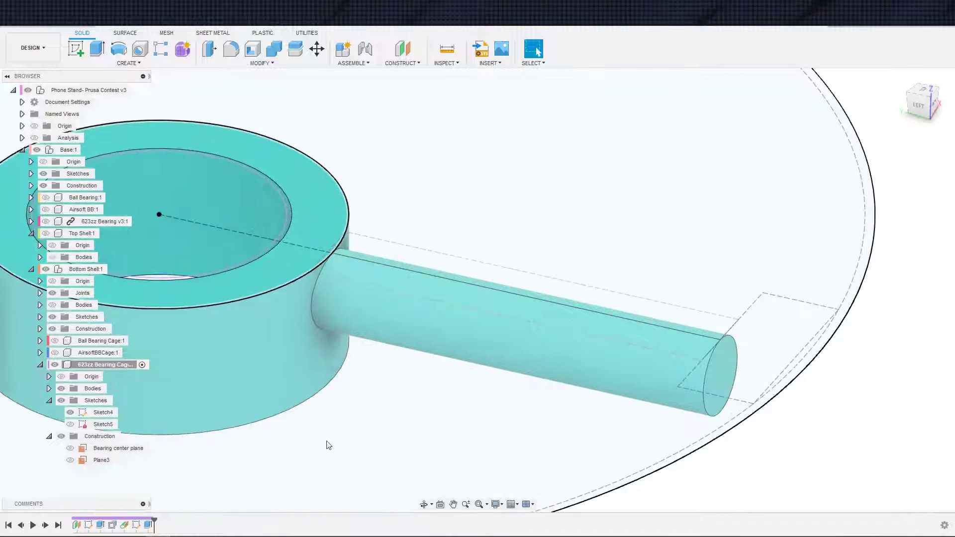
pyautogui.scroll(-1, 258, 444)
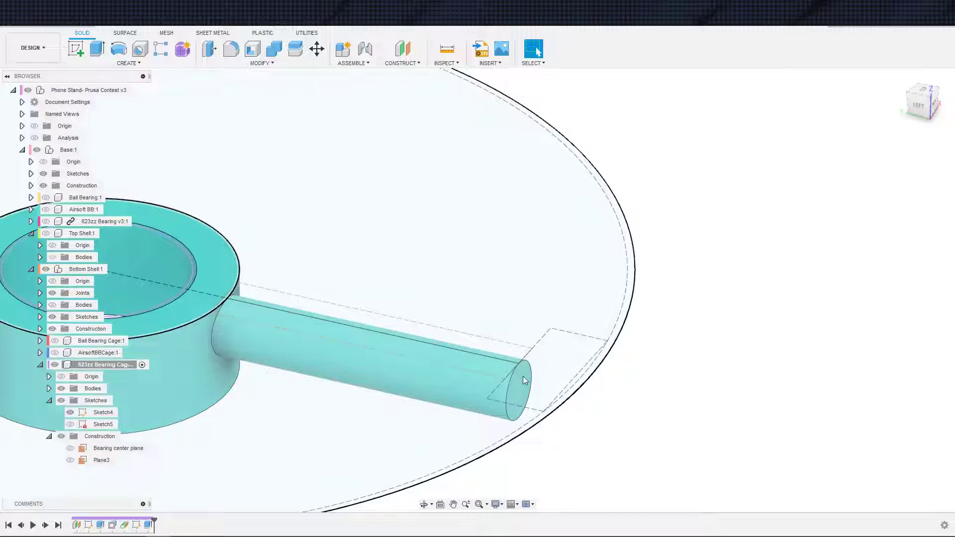
# Reopen the ring sketch and set the dashed circle's offset from the outer circle to 2 mm.
pyautogui.doubleClick(88, 525)
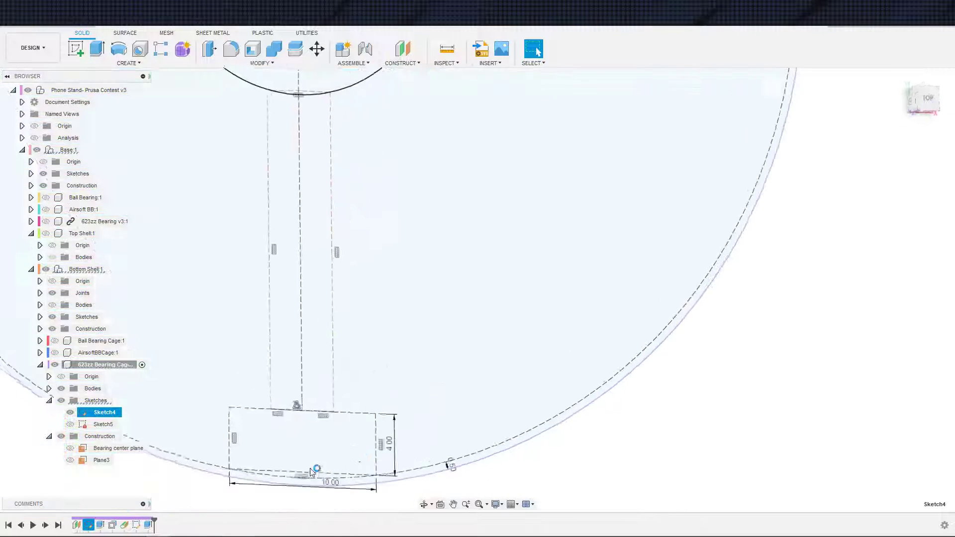
pyautogui.doubleClick(431, 436)
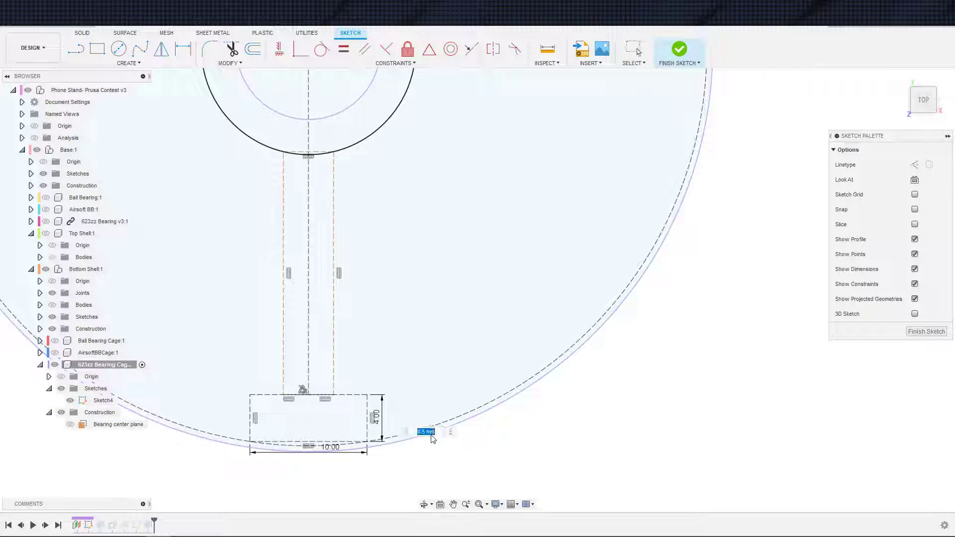
pyautogui.write('2')
pyautogui.press('Return')
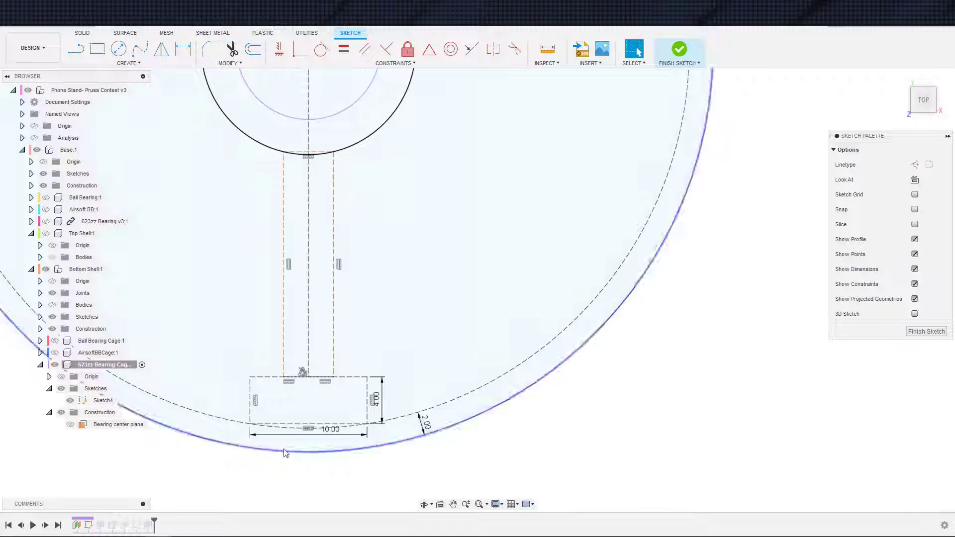
# Change the dashed circle's offset from the outer circle to 4 mm and finish the ring sketch.
pyautogui.scroll(3, 278, 452)
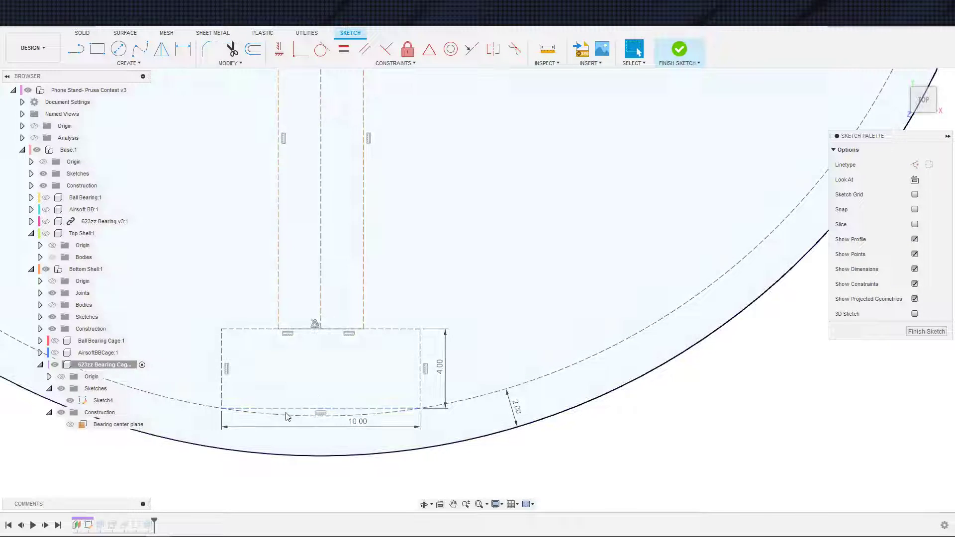
pyautogui.doubleClick(516, 407)
pyautogui.press('Return')
pyautogui.scroll(-5, 407, 360)
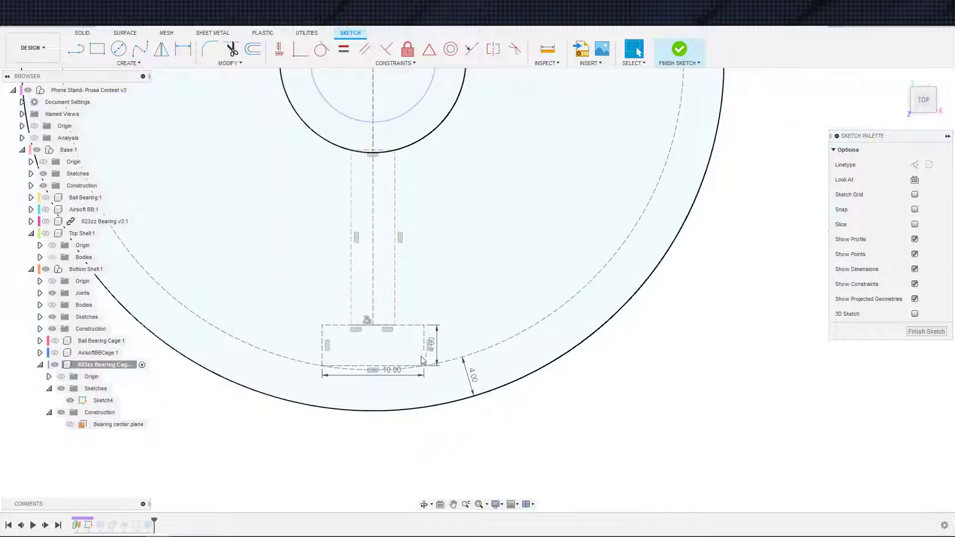
pyautogui.scroll(-2, 406, 359)
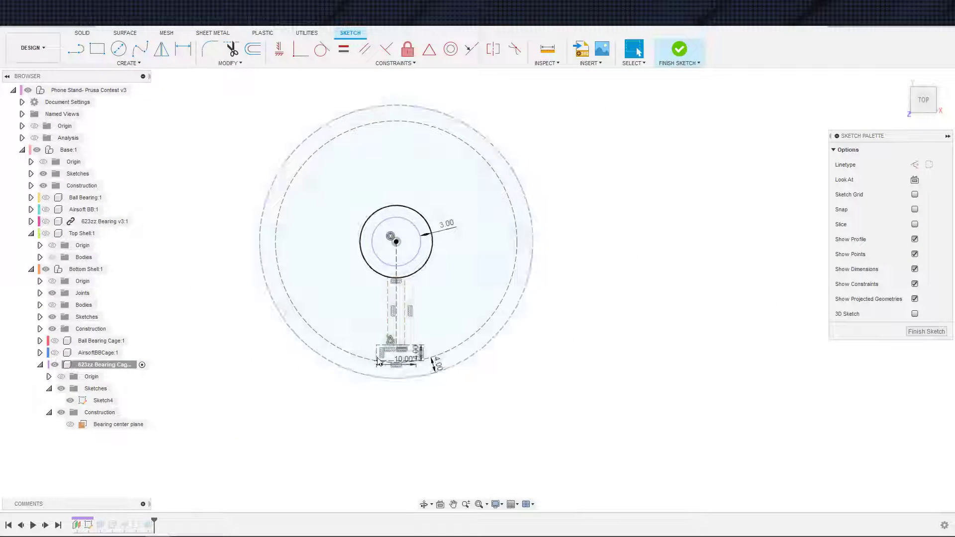
pyautogui.scroll(8, 397, 360)
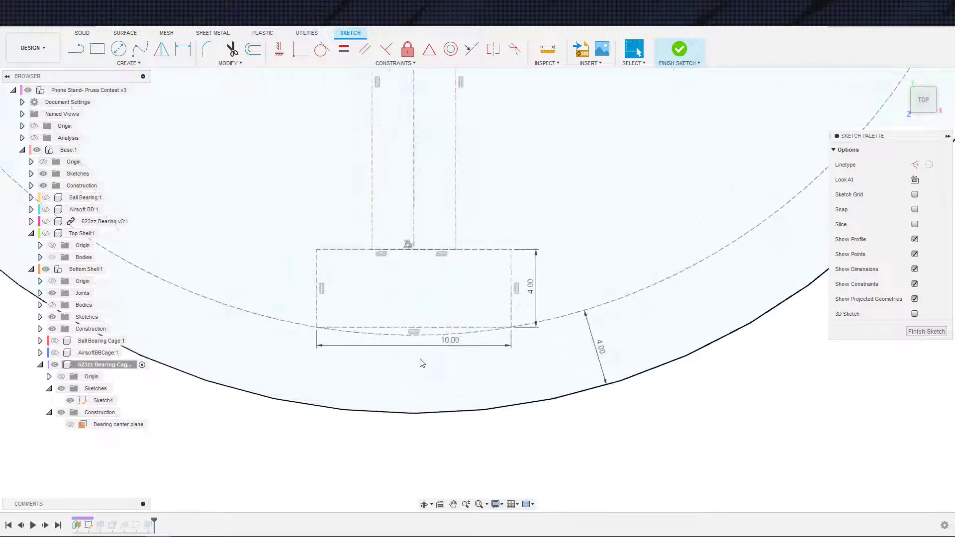
pyautogui.scroll(2, 367, 385)
pyautogui.scroll(-1, 543, 366)
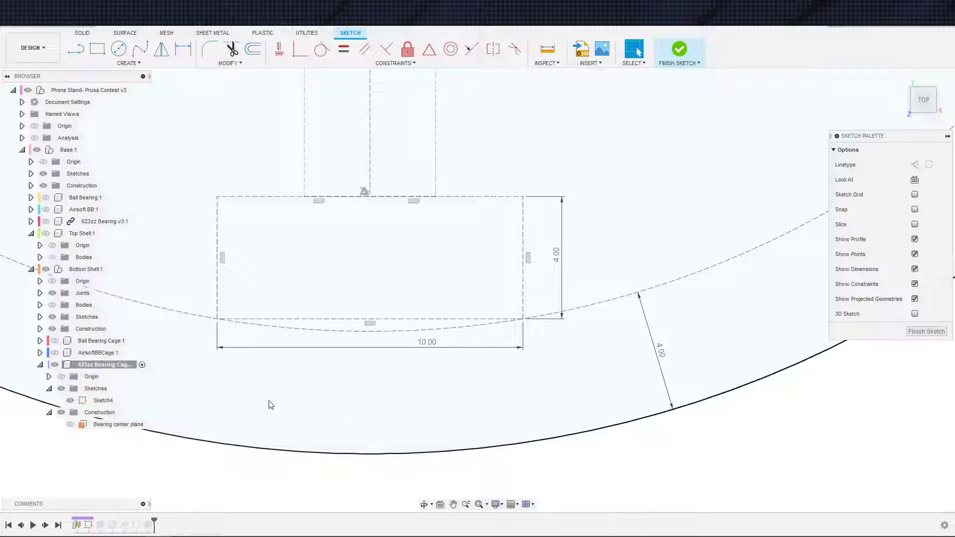
pyautogui.scroll(-3, 404, 403)
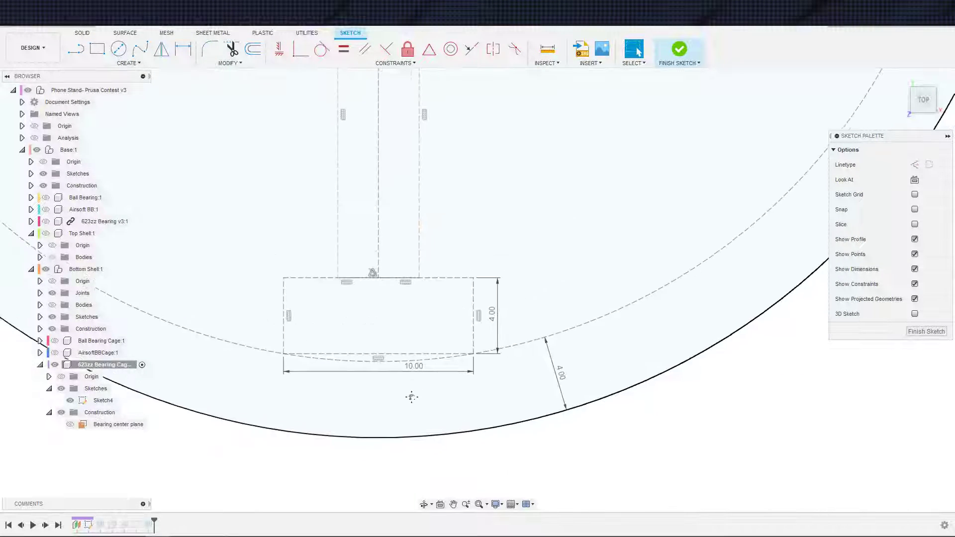
pyautogui.click(680, 49)
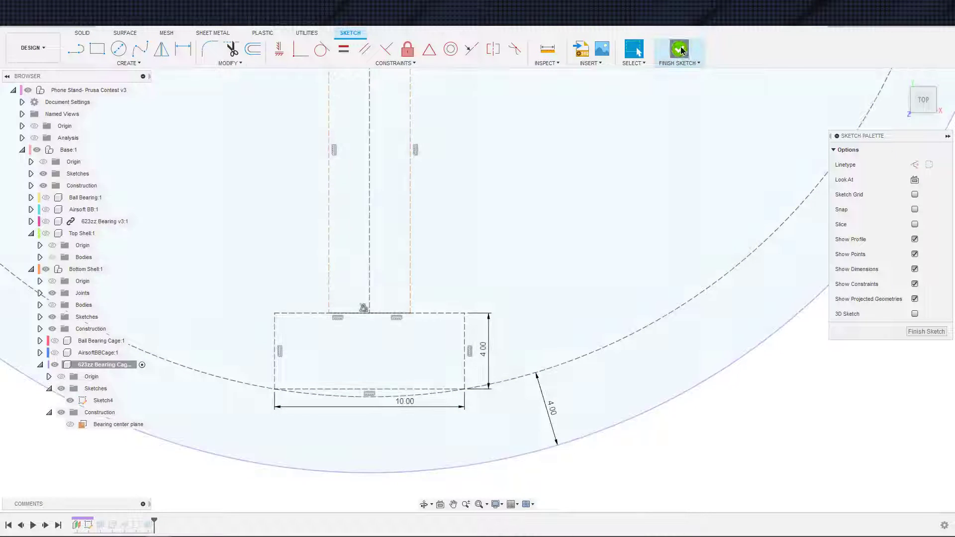
# Rename the construction plane at the shaft's junction with the ring as Spoke Tangent Plane.
pyautogui.scroll(-3, 277, 366)
pyautogui.scroll(3, 308, 346)
pyautogui.keyDown('shift'); pyautogui.moveTo(321, 353); pyautogui.dragTo(309, 313, button='middle'); pyautogui.keyUp('shift')
pyautogui.scroll(-3, 327, 297)
pyautogui.moveTo(386, 339); pyautogui.dragTo(345, 271, button='middle')
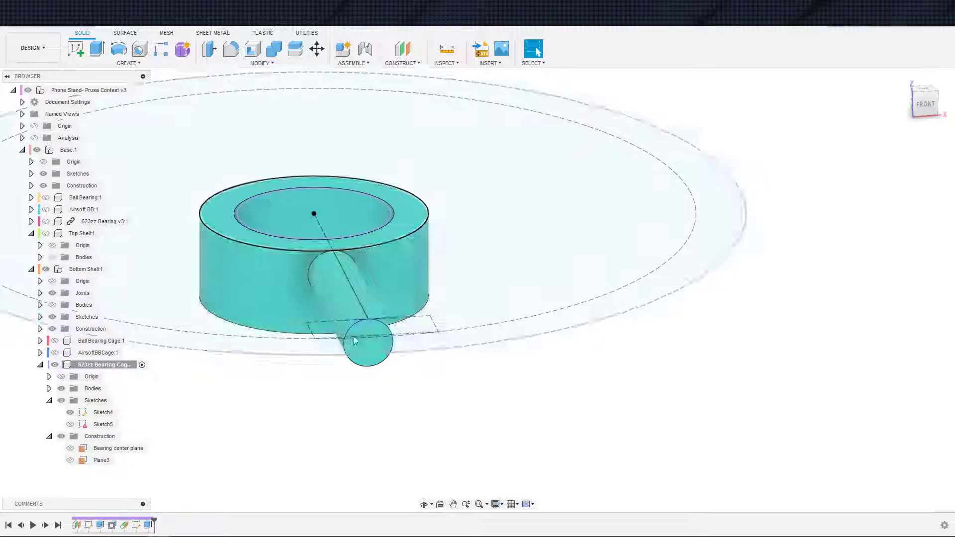
pyautogui.moveTo(361, 348); pyautogui.dragTo(430, 358, button='middle')
pyautogui.click(105, 461)
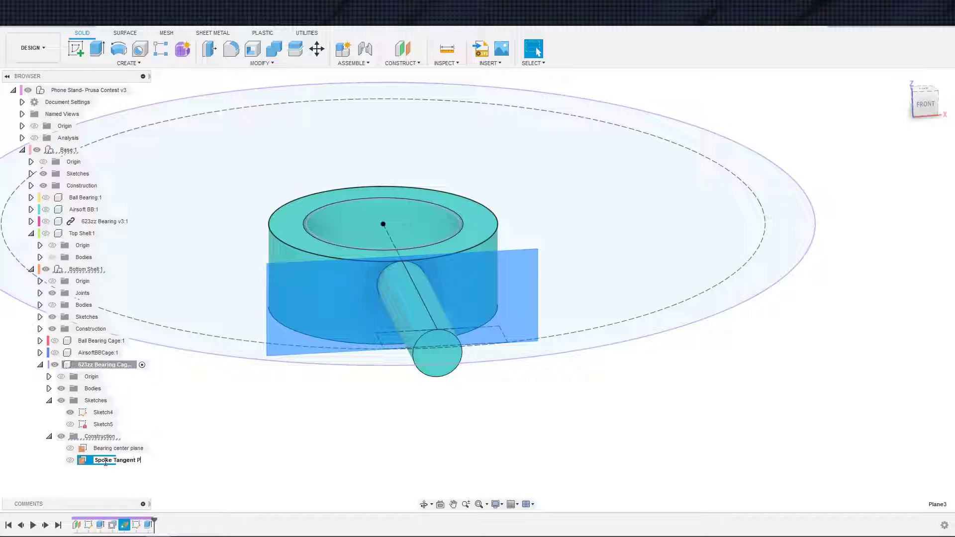
pyautogui.doubleClick(107, 461)
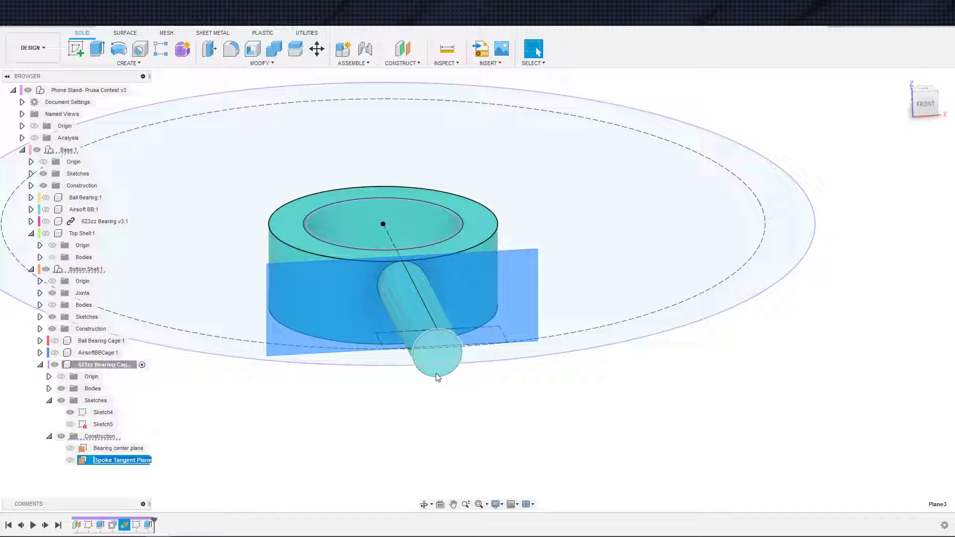
pyautogui.click(171, 479)
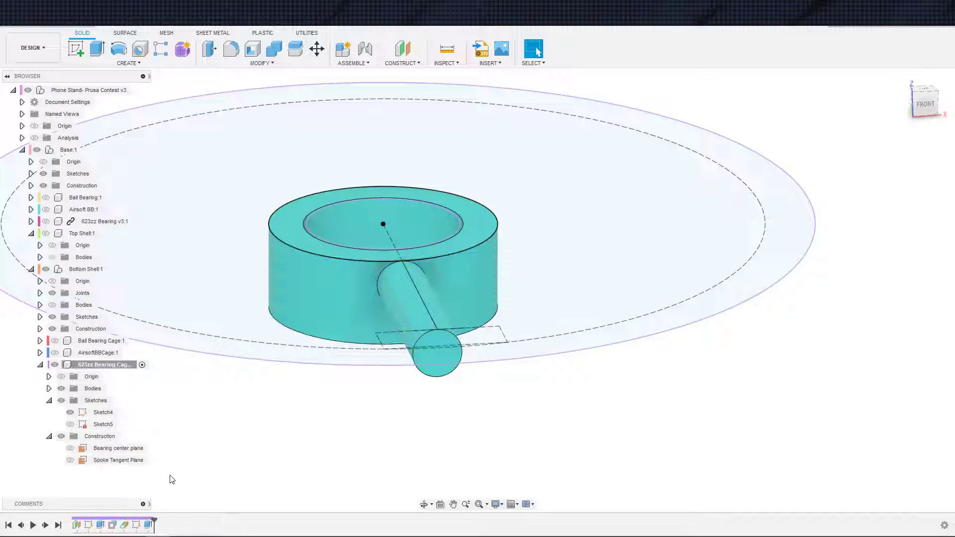
# Create a sketch on the Spoke Tangent Plane and project the shaft's round end face into it.
pyautogui.click(131, 460)
pyautogui.press('s')
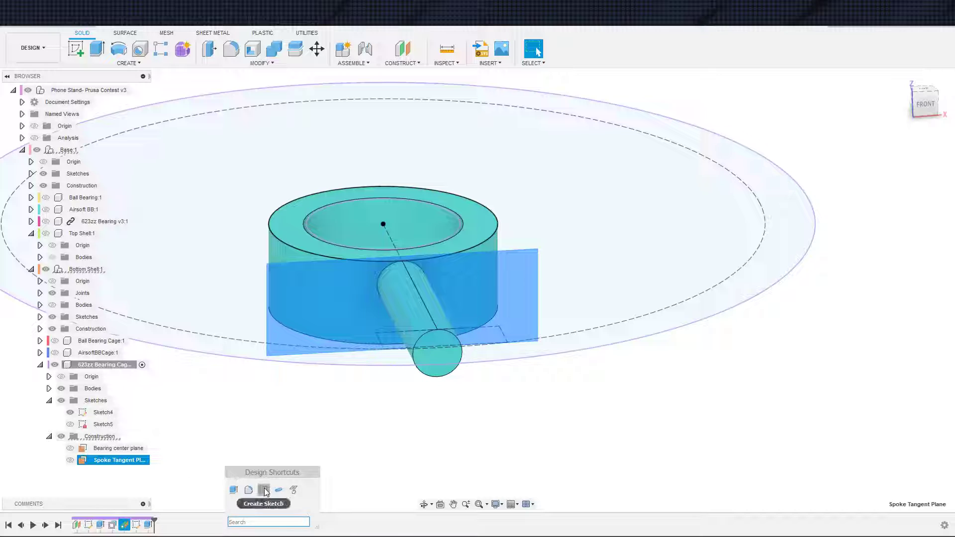
pyautogui.click(263, 490)
pyautogui.press('s')
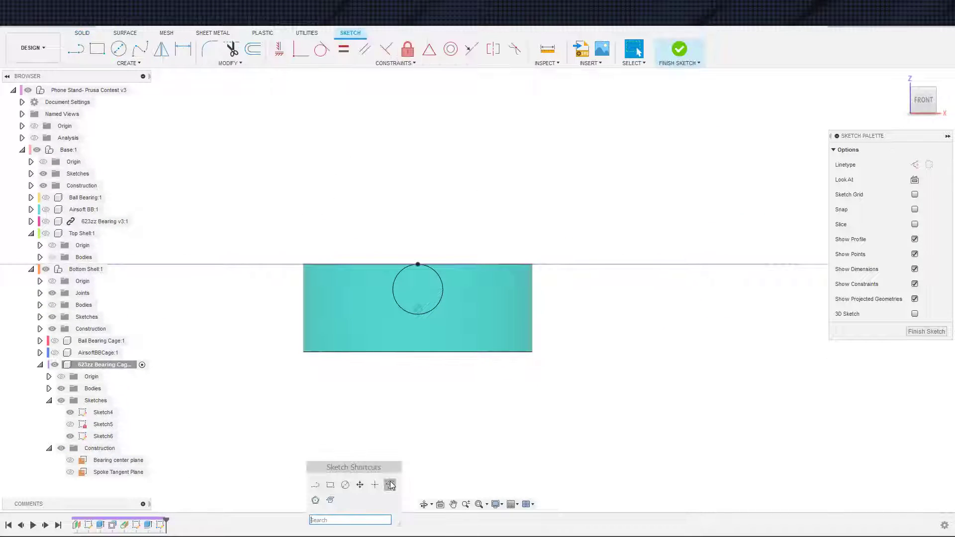
pyautogui.click(391, 485)
pyautogui.click(427, 301)
pyautogui.scroll(-2, 507, 333)
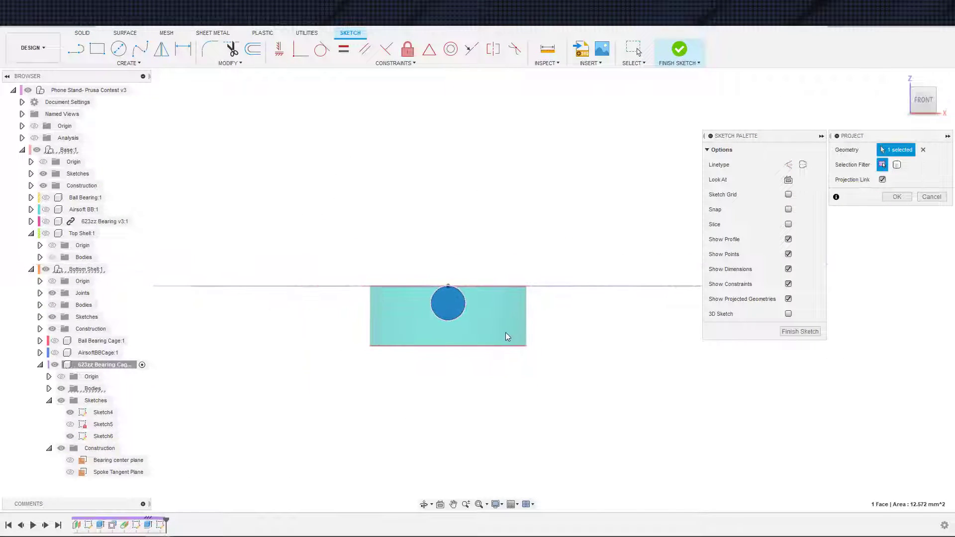
pyautogui.press('Return')
pyautogui.scroll(2, 454, 318)
pyautogui.keyDown('shift'); pyautogui.moveTo(454, 319); pyautogui.dragTo(499, 354, button='middle'); pyautogui.keyUp('shift')
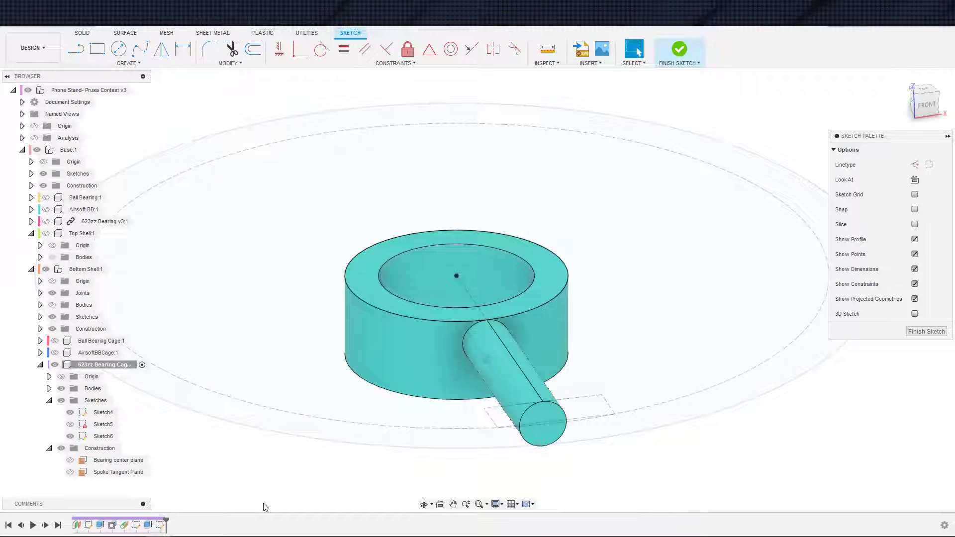
# Finish the projection sketch and reopen the sketch of the shaft's 4 mm circle for editing.
pyautogui.click(136, 524)
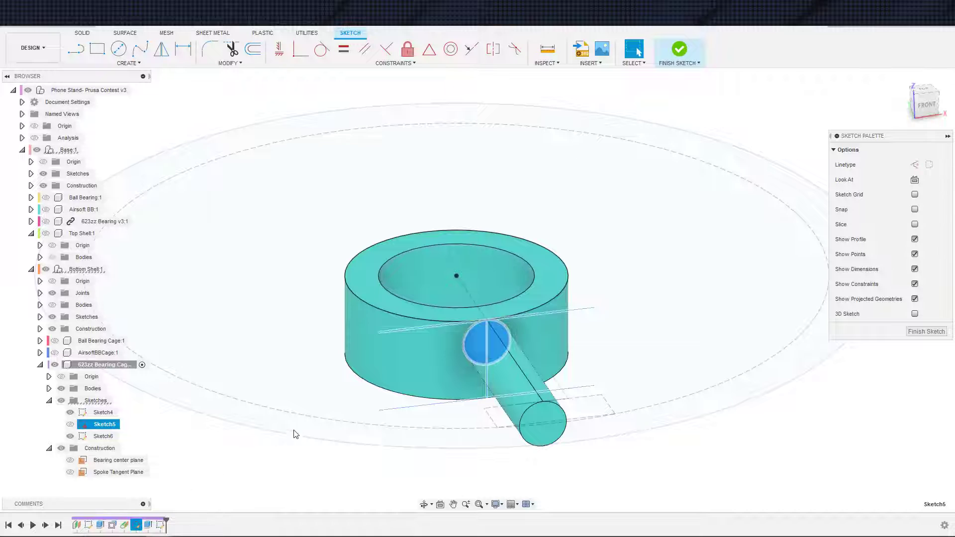
pyautogui.scroll(1, 289, 436)
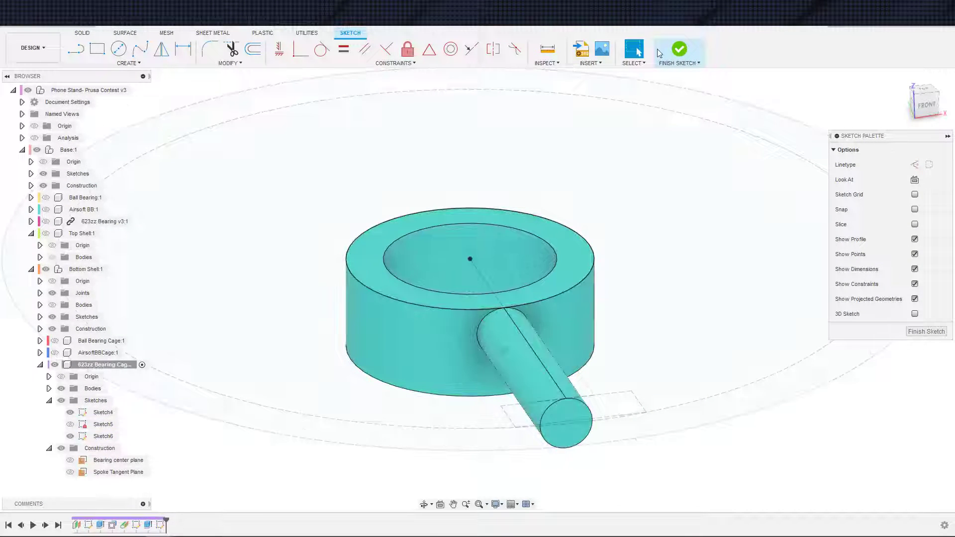
pyautogui.click(679, 50)
pyautogui.doubleClick(400, 394)
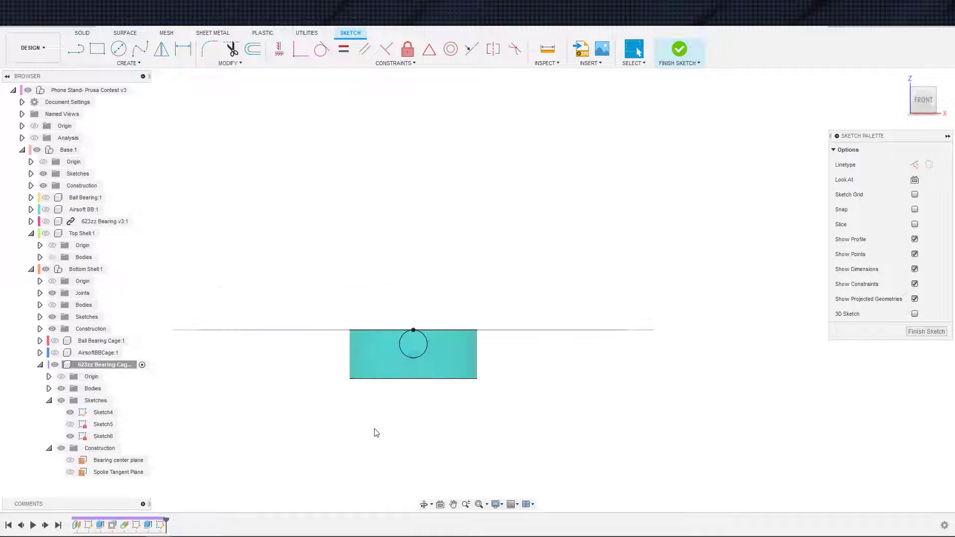
pyautogui.click(679, 49)
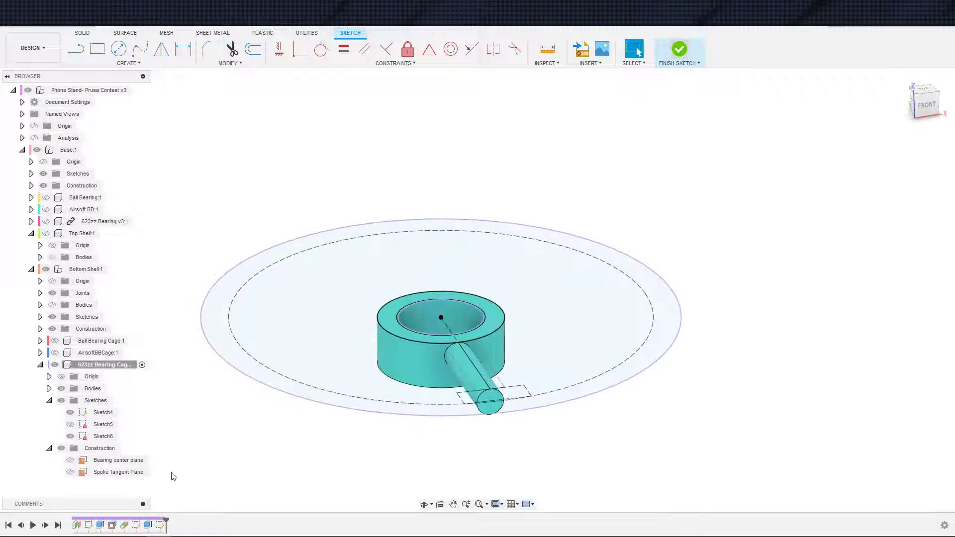
pyautogui.doubleClick(135, 526)
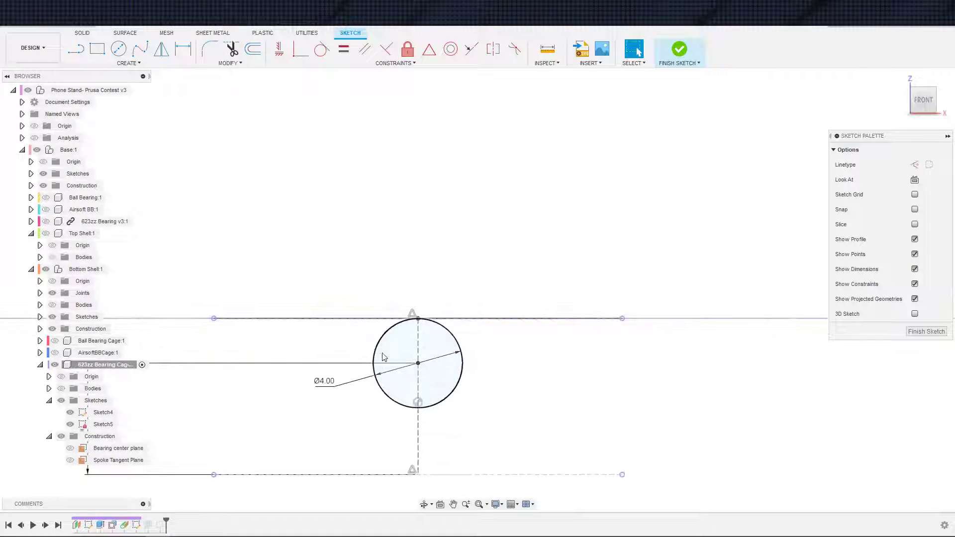
pyautogui.press('c')
pyautogui.click(417, 319)
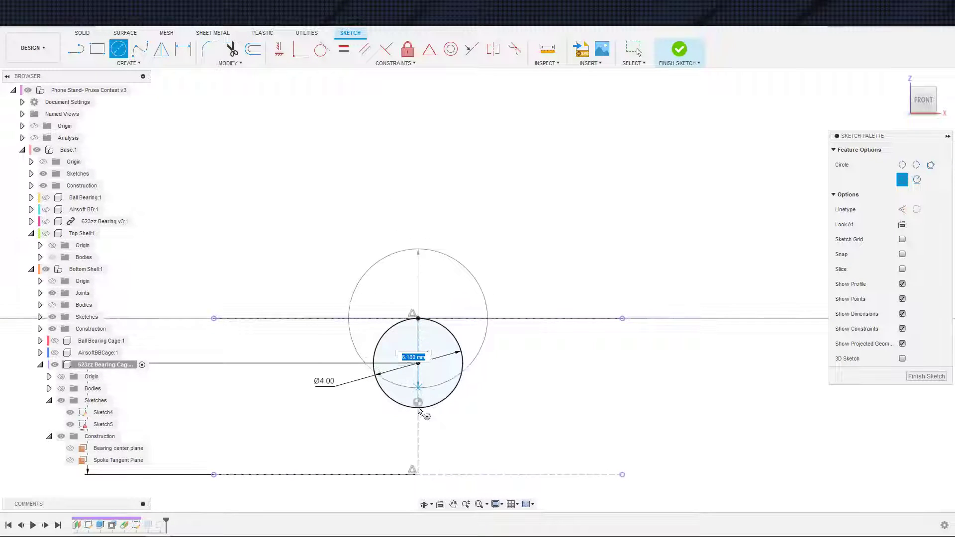
pyautogui.press('Escape')
pyautogui.scroll(2, 464, 401)
pyautogui.scroll(-2, 439, 407)
# Draw two short lines from the upper horizontal line down to the two sides of the 4 mm circle.
pyautogui.press('s')
pyautogui.click(458, 426)
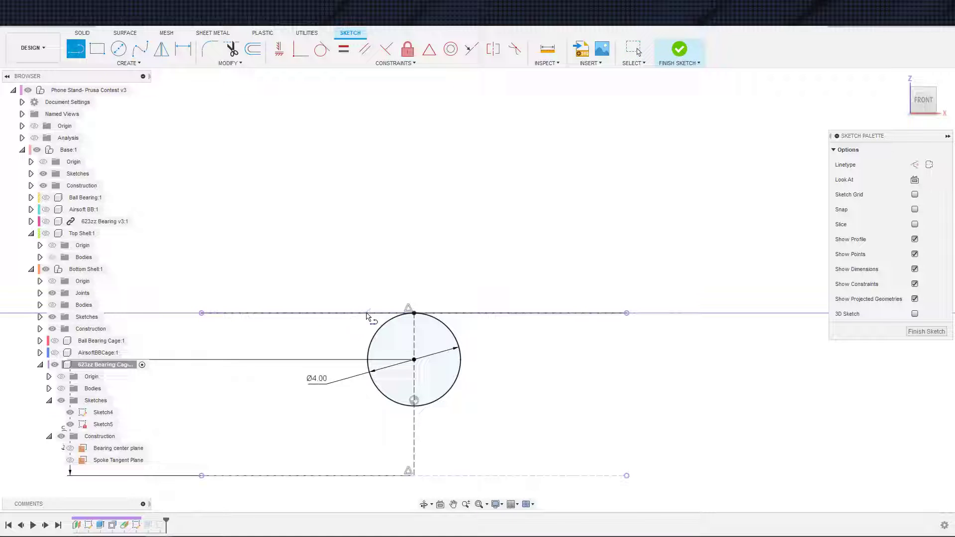
pyautogui.click(367, 359)
pyautogui.click(462, 313)
pyautogui.click(461, 356)
pyautogui.press('Escape')
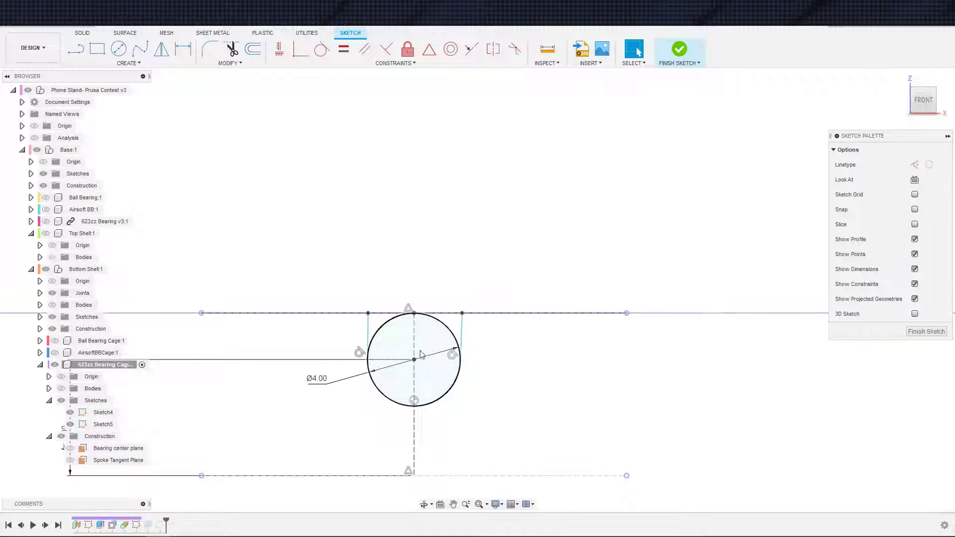
# Make both short side lines perpendicular to the upper horizontal line and finish the shaft sketch.
pyautogui.scroll(2, 304, 304)
pyautogui.click(377, 326)
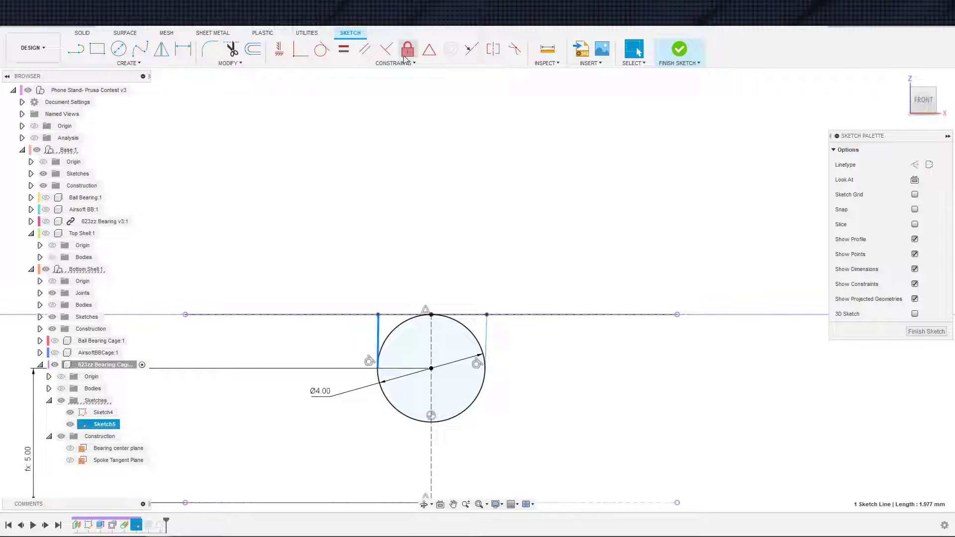
pyautogui.click(387, 49)
pyautogui.click(391, 318)
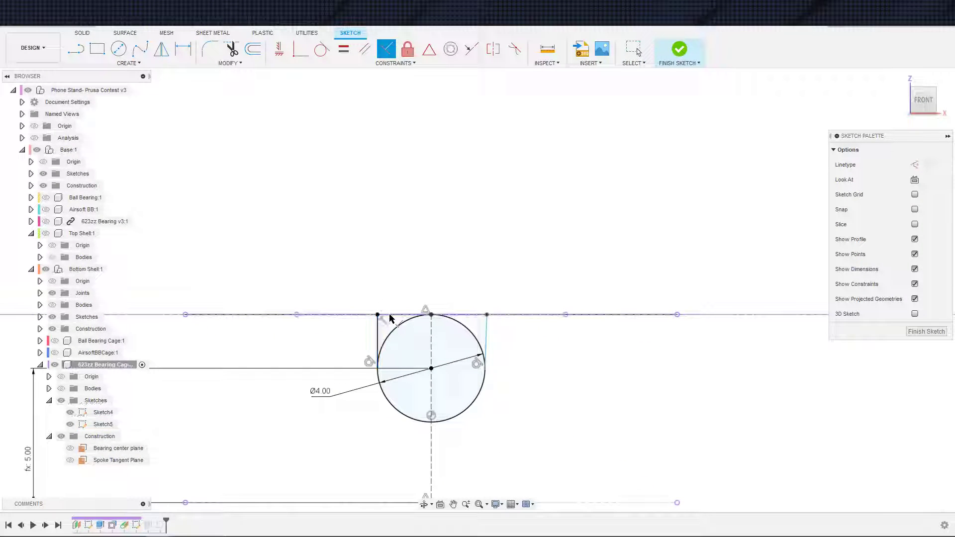
pyautogui.click(482, 328)
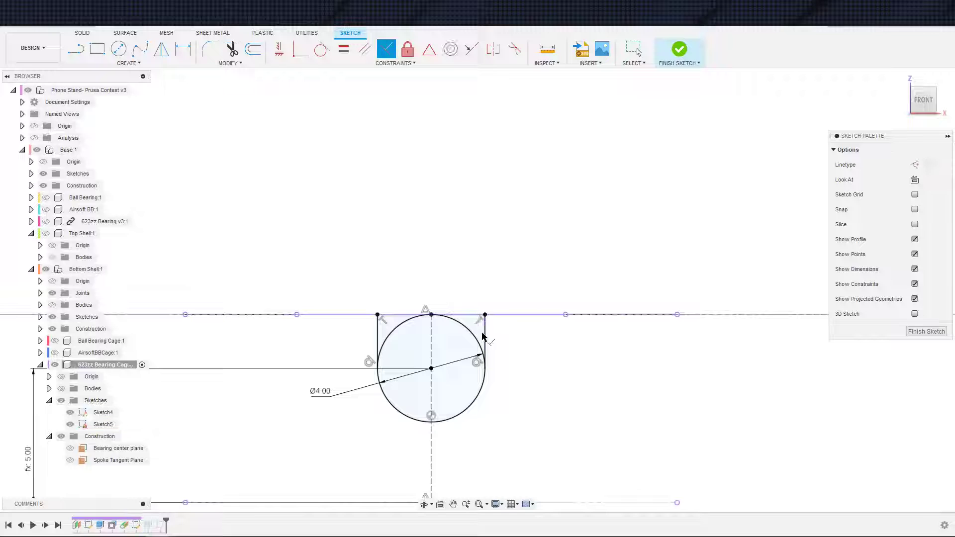
pyautogui.click(477, 338)
pyautogui.click(680, 48)
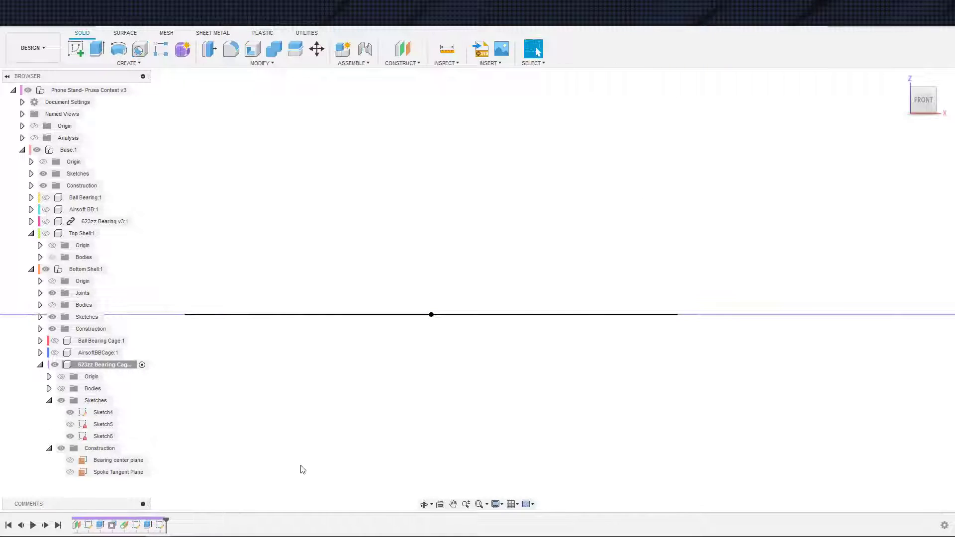
# Edit the shaft extrusion to include the two corner regions above the circle as additional profiles.
pyautogui.doubleClick(148, 525)
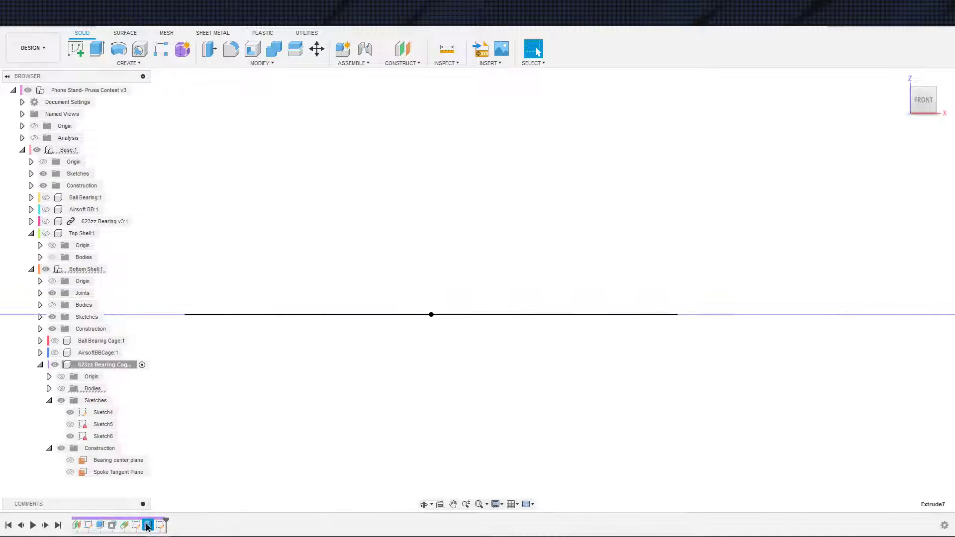
pyautogui.click(417, 386)
pyautogui.click(388, 326)
pyautogui.keyDown('shift'); pyautogui.moveTo(388, 326); pyautogui.dragTo(591, 352, button='middle'); pyautogui.keyUp('shift')
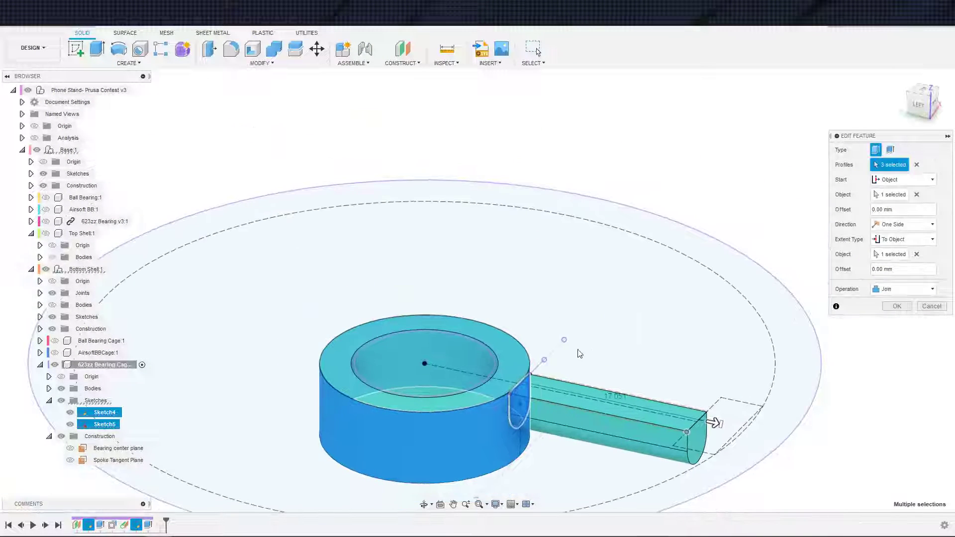
pyautogui.click(896, 306)
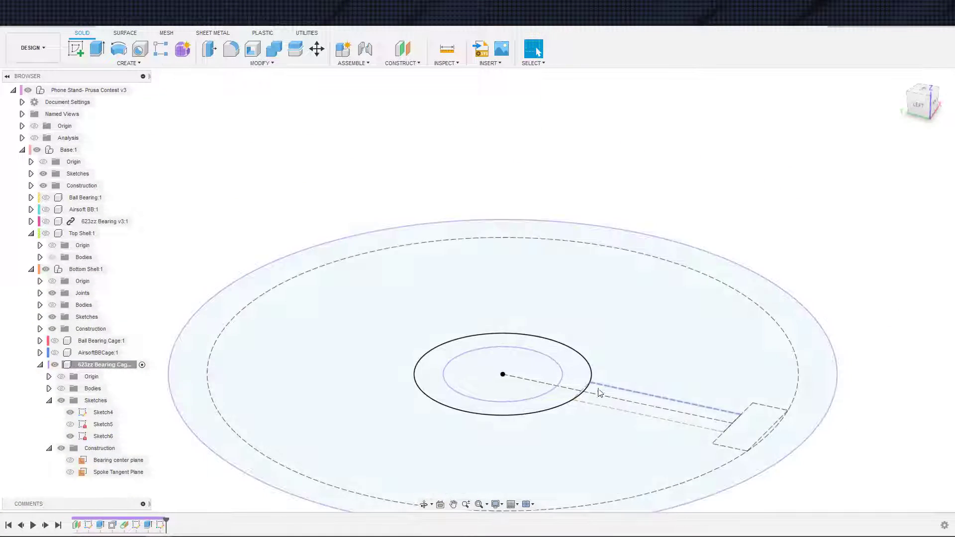
# Reopen the last sketch, Sketch6, for editing and project the shaft's flat-topped end face into it.
pyautogui.scroll(-3, 378, 378)
pyautogui.keyDown('shift'); pyautogui.moveTo(378, 378); pyautogui.dragTo(234, 393, button='middle'); pyautogui.keyUp('shift')
pyautogui.scroll(3, 213, 417)
pyautogui.scroll(-4, 362, 454)
pyautogui.scroll(4, 348, 425)
pyautogui.scroll(5, 379, 426)
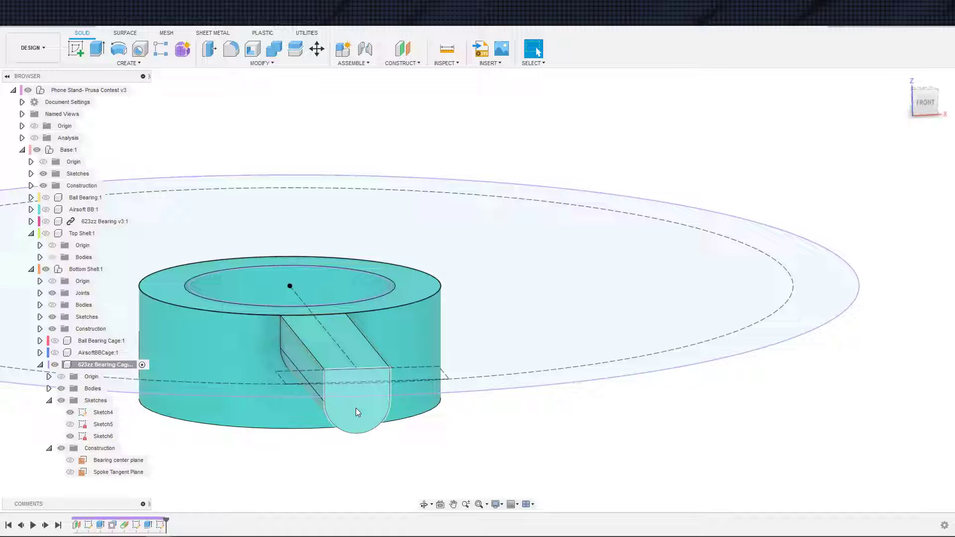
pyautogui.click(160, 526)
pyautogui.doubleClick(161, 526)
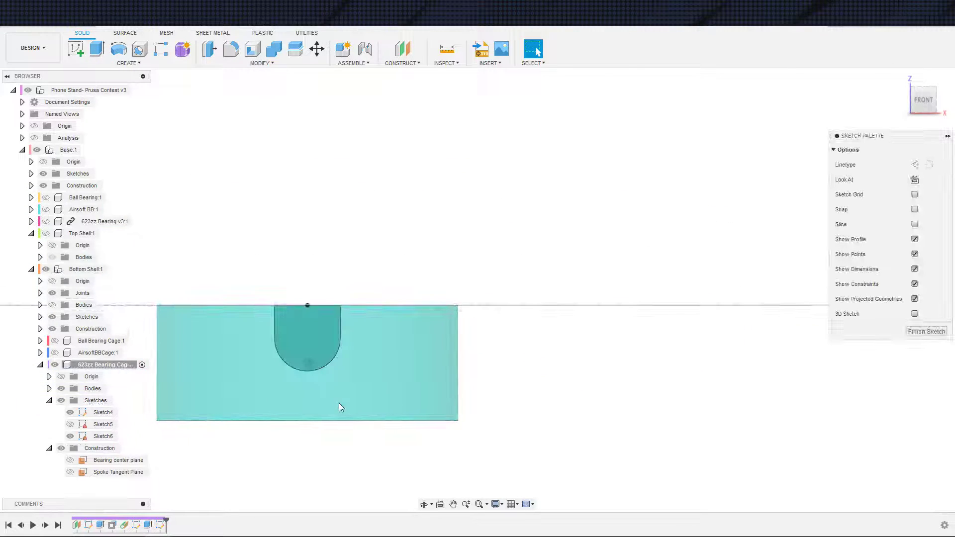
pyautogui.press('p')
pyautogui.click(311, 347)
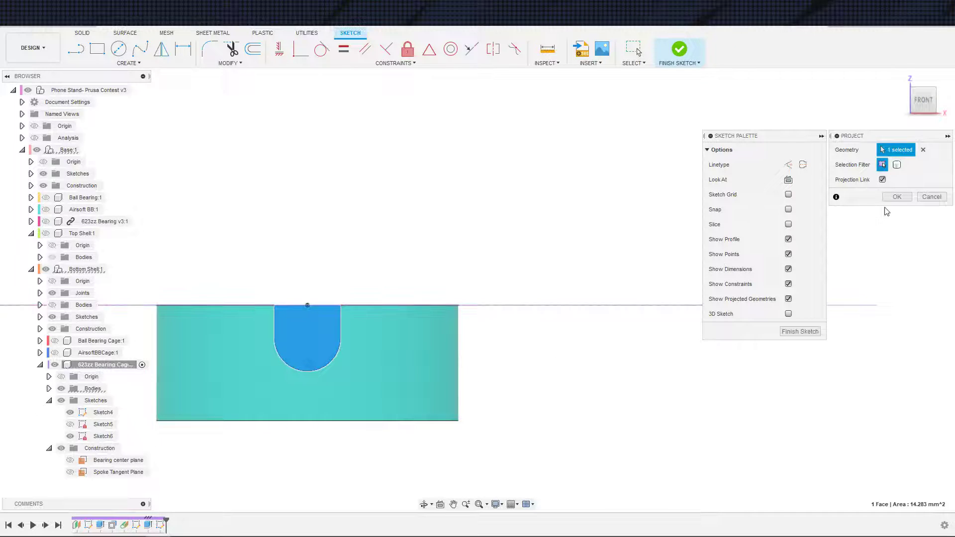
pyautogui.click(896, 197)
pyautogui.press('c')
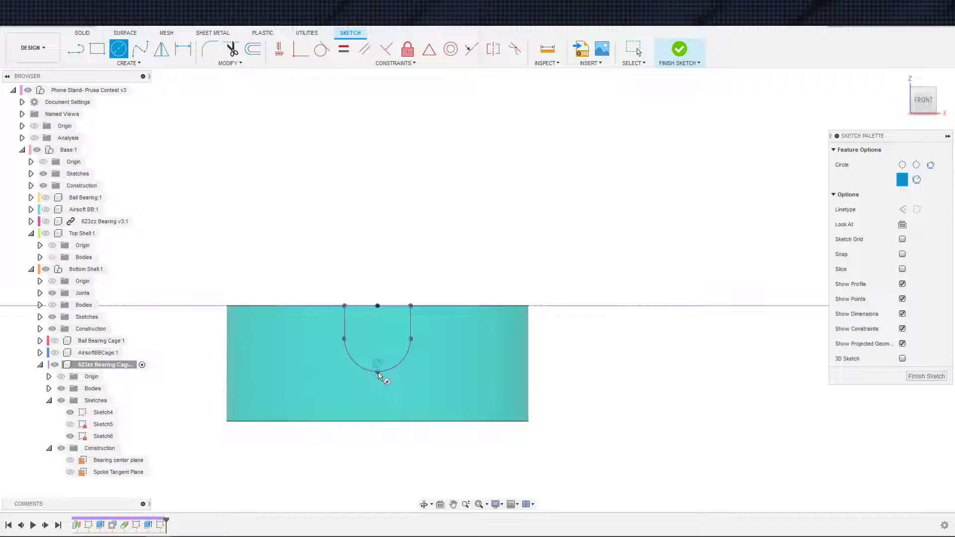
pyautogui.click(376, 343)
pyautogui.press('Escape')
# Draw a horizontal line across the projected profile between the two ends of its arc.
pyautogui.press('s')
pyautogui.click(383, 372)
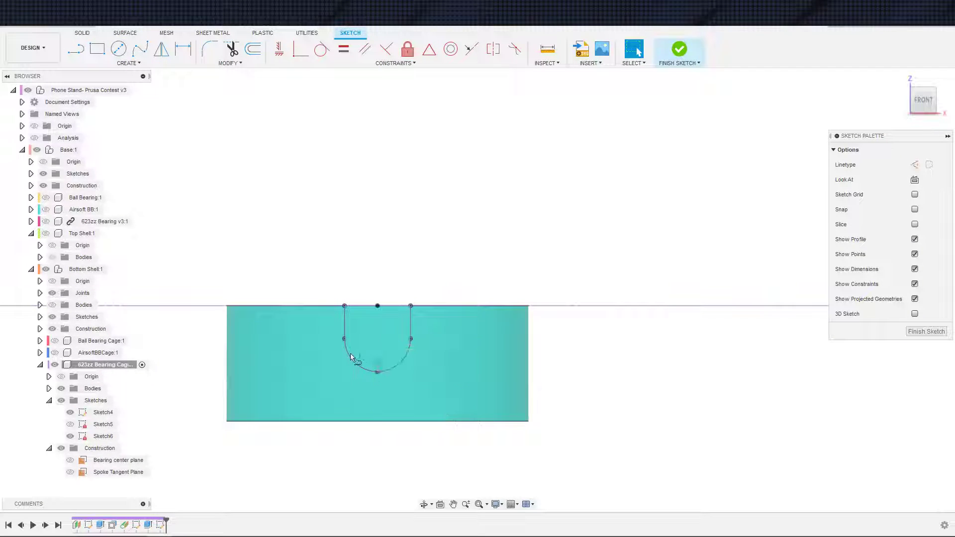
pyautogui.click(344, 339)
pyautogui.click(411, 339)
# Draw a circle centred on the horizontal line's midpoint and dimension its diameter to 3 mm.
pyautogui.press('c')
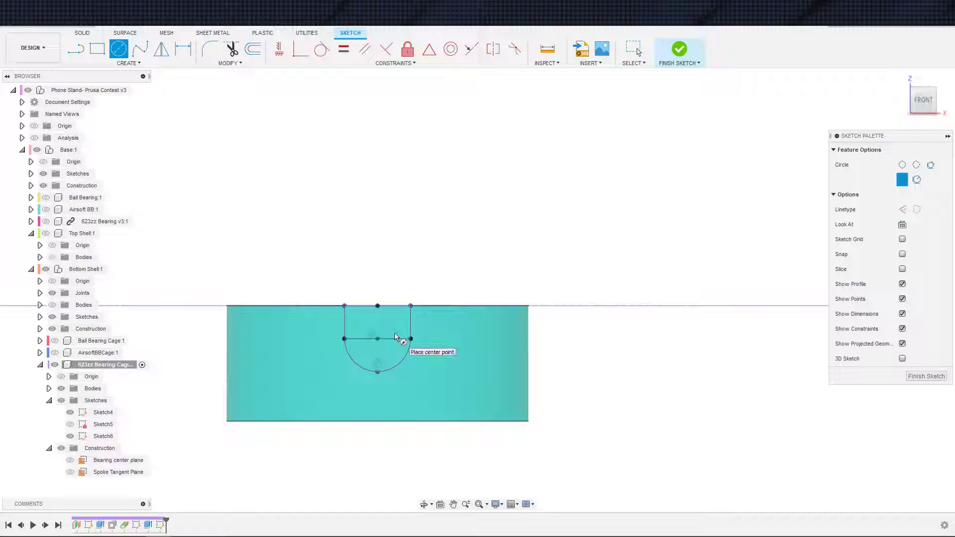
pyautogui.press('Escape')
pyautogui.press('d')
pyautogui.click(395, 327)
pyautogui.click(382, 335)
pyautogui.write('3')
pyautogui.press('Return')
pyautogui.press('Escape')
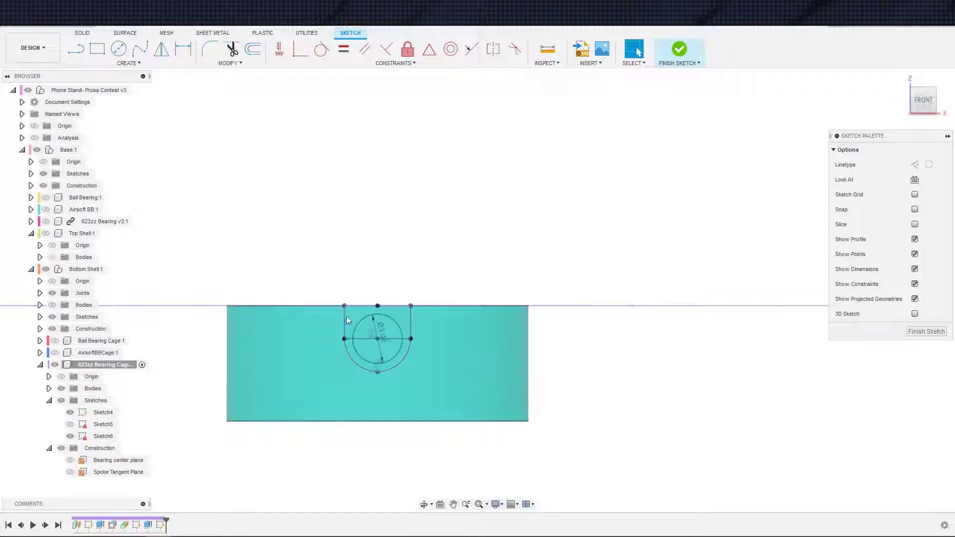
# Convert the horizontal line through the 3 mm circle to construction geometry.
pyautogui.click(947, 84)
pyautogui.click(945, 87)
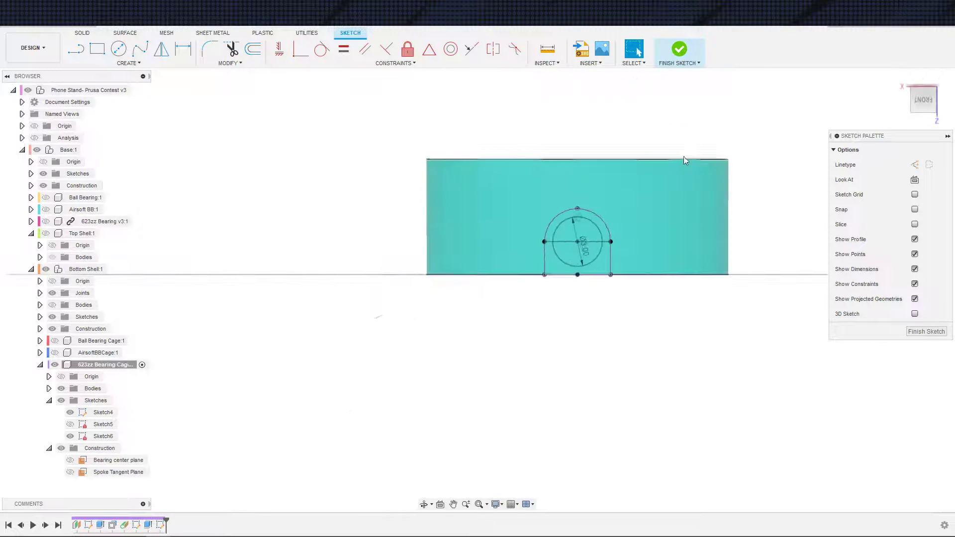
pyautogui.scroll(2, 521, 368)
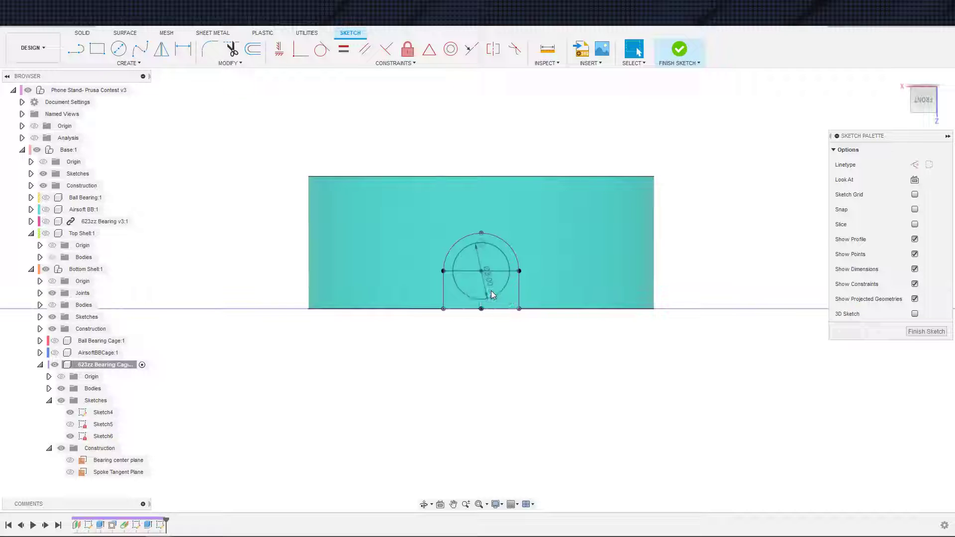
pyautogui.scroll(-2, 544, 287)
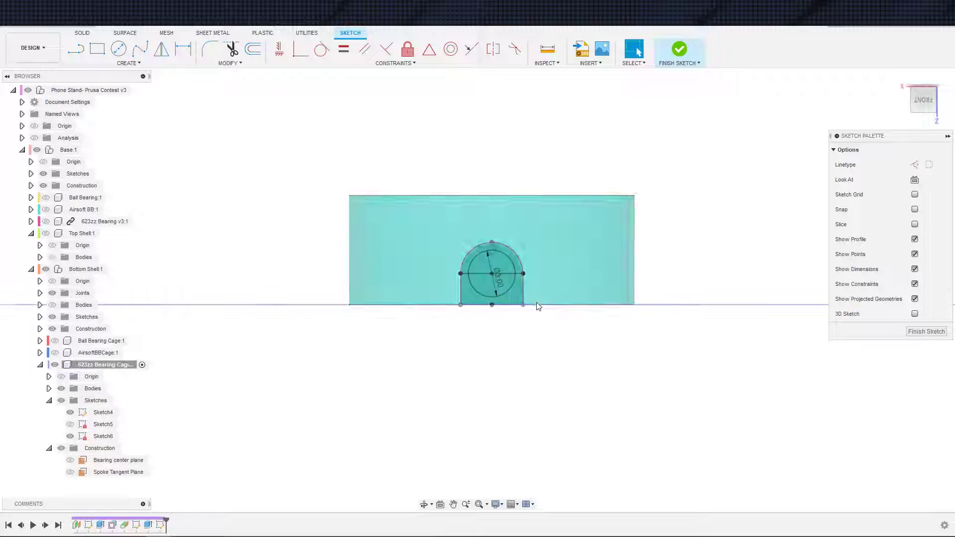
pyautogui.scroll(4, 515, 304)
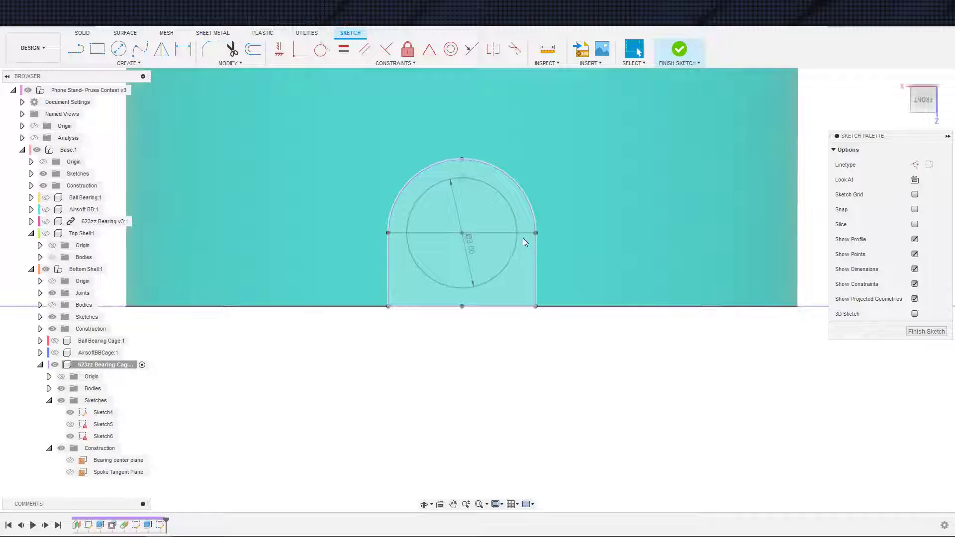
pyautogui.doubleClick(536, 265)
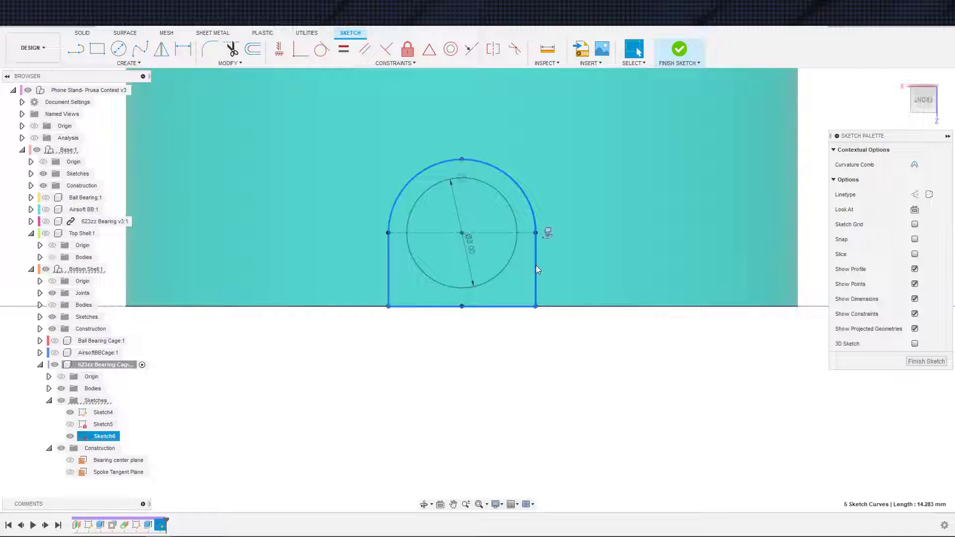
pyautogui.click(531, 302)
pyautogui.click(500, 341)
pyautogui.scroll(-3, 499, 341)
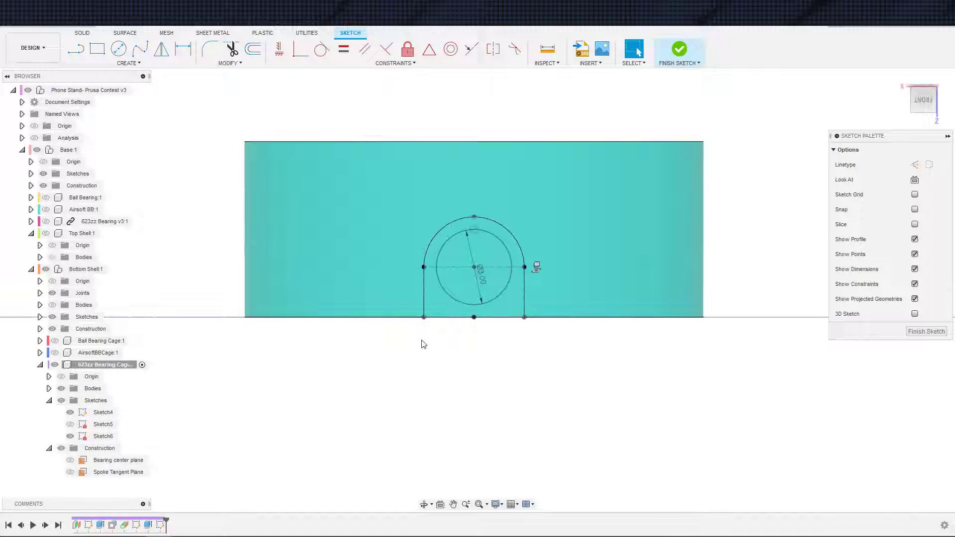
# Hide Sketch4 so that it does not interfere with picking the 3 mm circle profile.
pyautogui.scroll(2, 416, 352)
pyautogui.press('e')
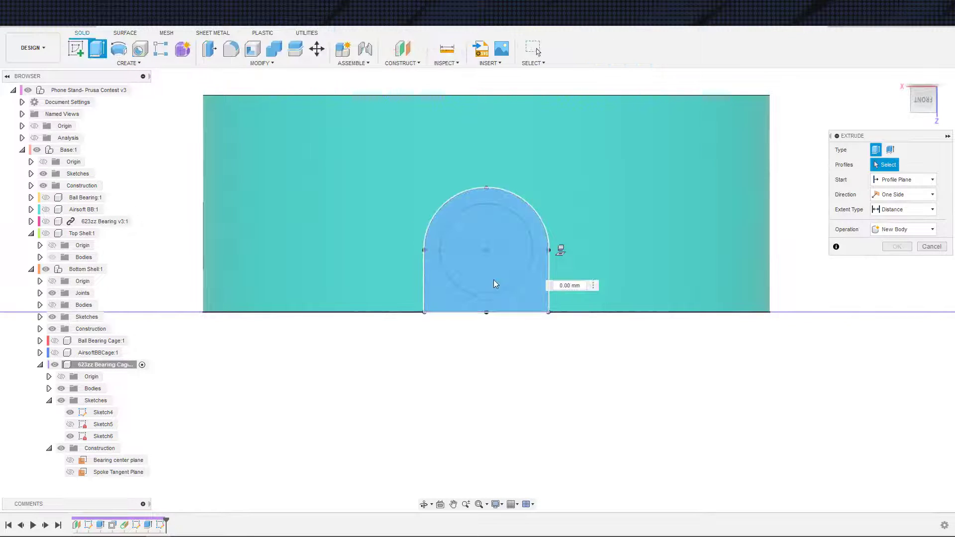
pyautogui.press('Escape')
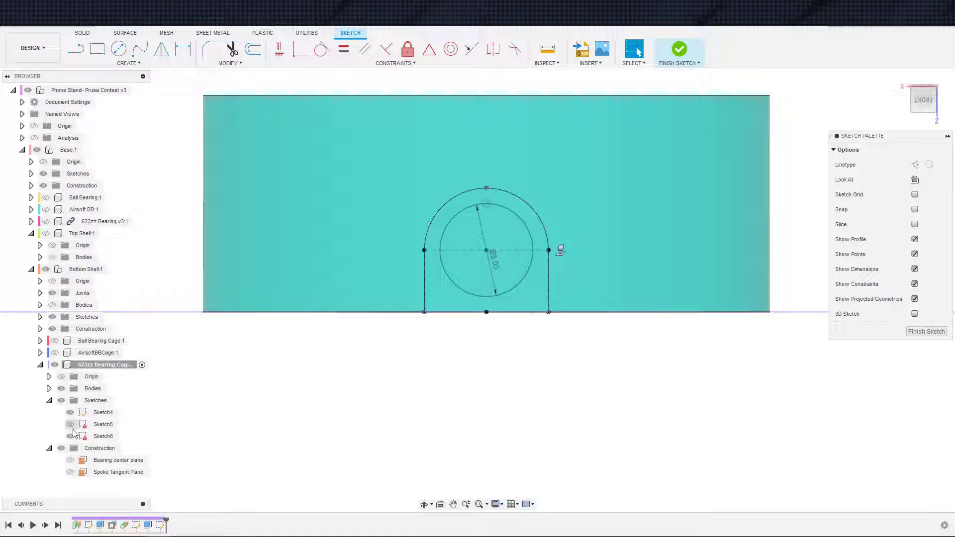
pyautogui.scroll(-2, 295, 409)
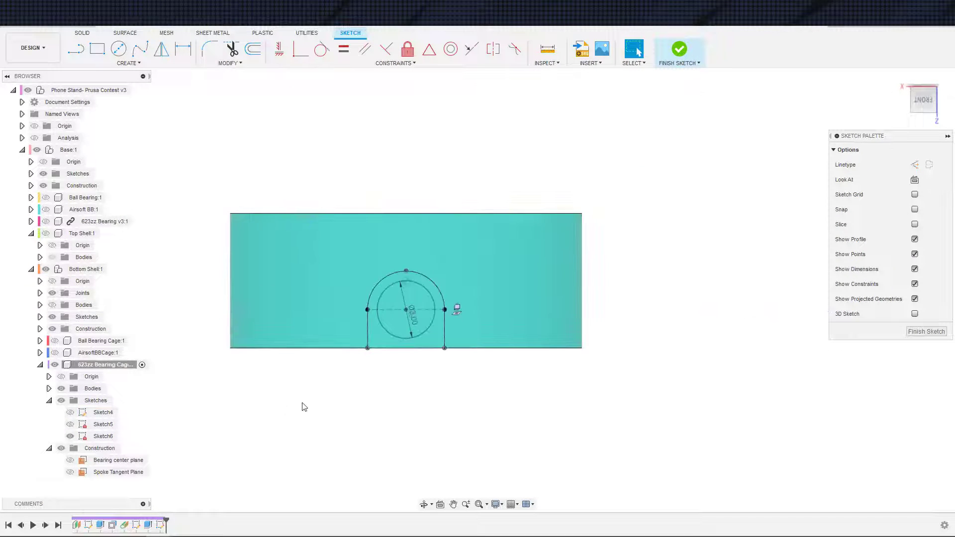
# Extrude the 3 mm circle as a cut with a distance of -10 mm, starting from the shaft's free end face.
pyautogui.press('e')
pyautogui.click(398, 323)
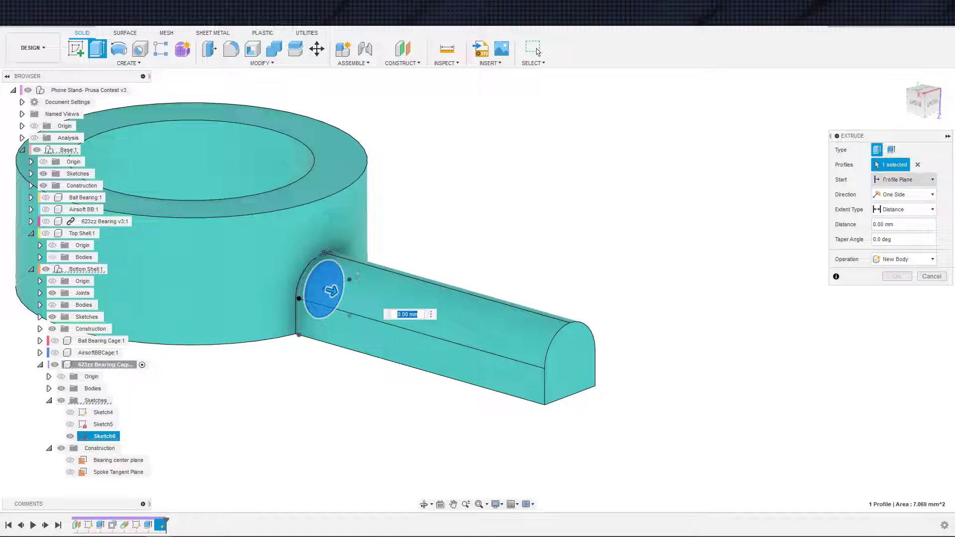
pyautogui.click(885, 178)
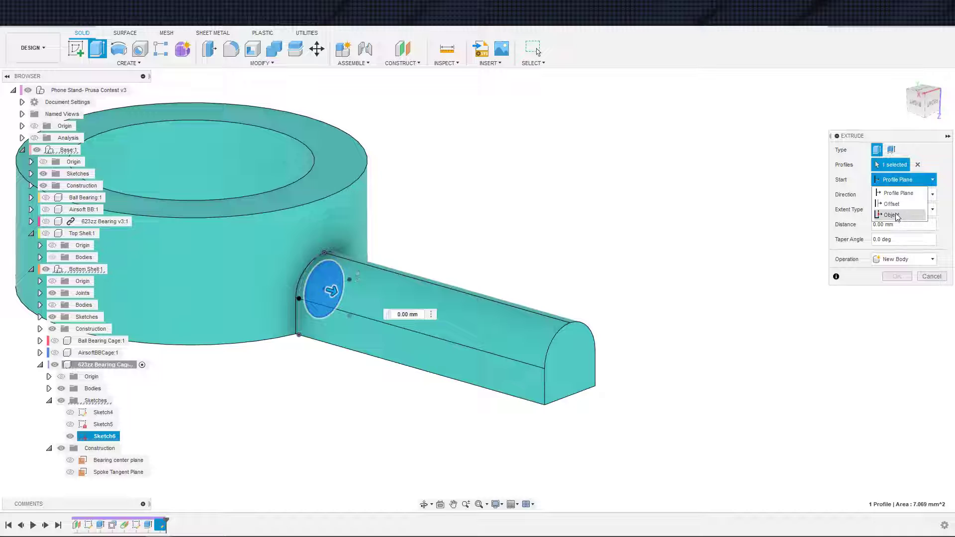
pyautogui.click(895, 214)
pyautogui.click(572, 365)
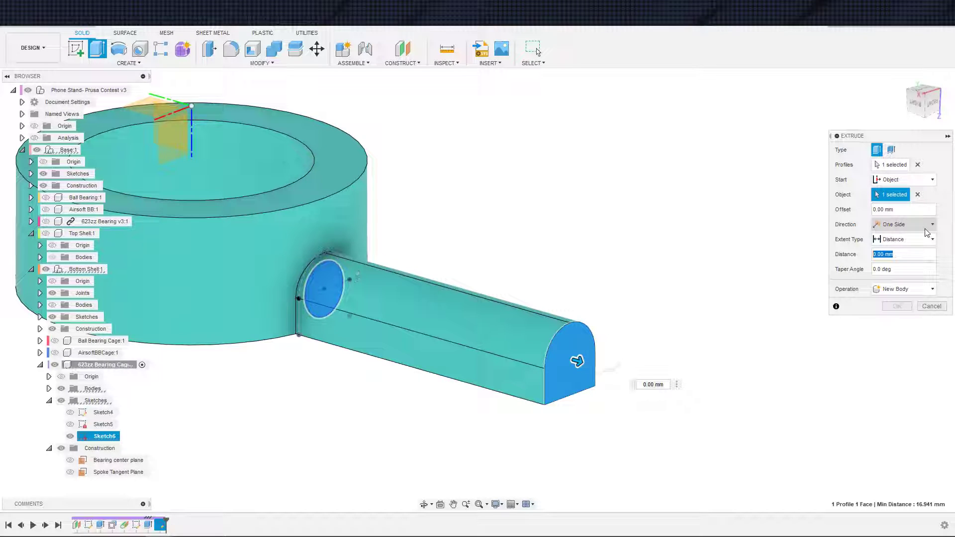
pyautogui.write('10')
pyautogui.press('Home')
pyautogui.write('-')
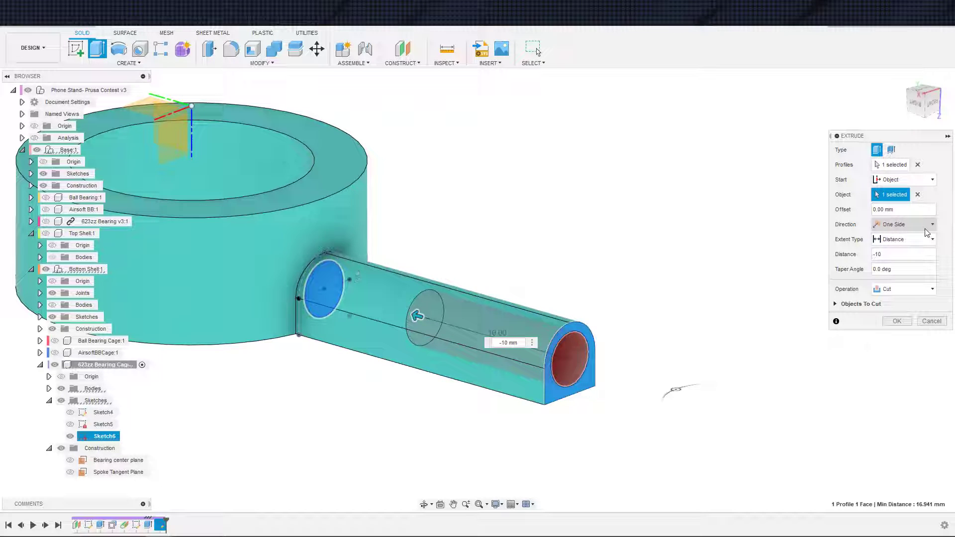
pyautogui.press('Return')
# Measure the wall thickness between the hole's edge and the outer arc on the shaft's end face.
pyautogui.scroll(3, 622, 352)
pyautogui.scroll(-3, 577, 362)
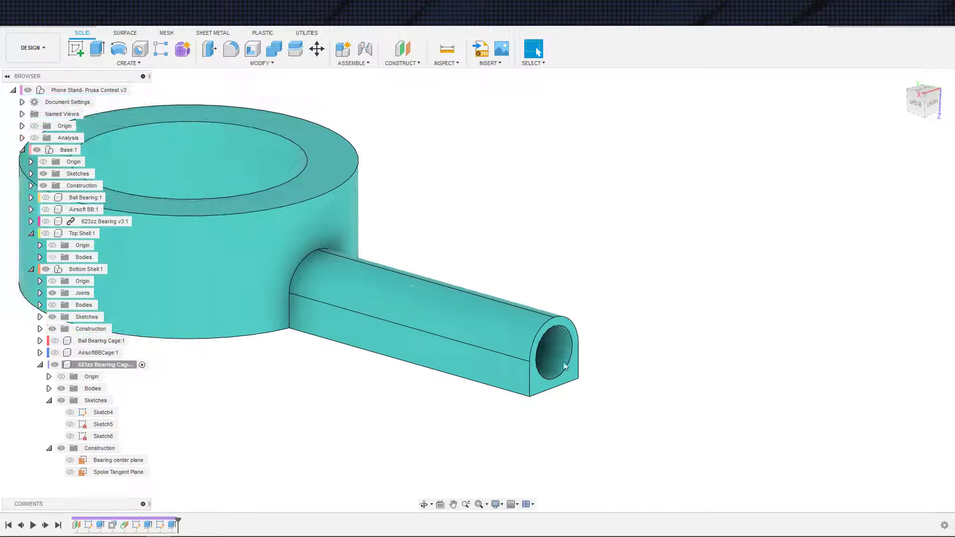
pyautogui.keyDown('shift'); pyautogui.moveTo(539, 409); pyautogui.dragTo(380, 341, button='middle'); pyautogui.keyUp('shift')
pyautogui.scroll(5, 380, 341)
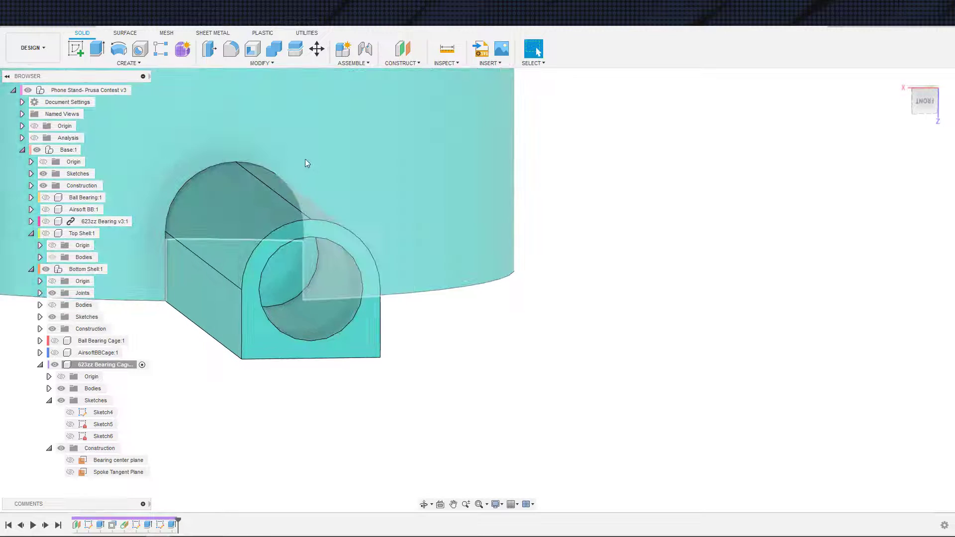
pyautogui.press('i')
pyautogui.click(310, 247)
pyautogui.press('Escape')
pyautogui.click(446, 48)
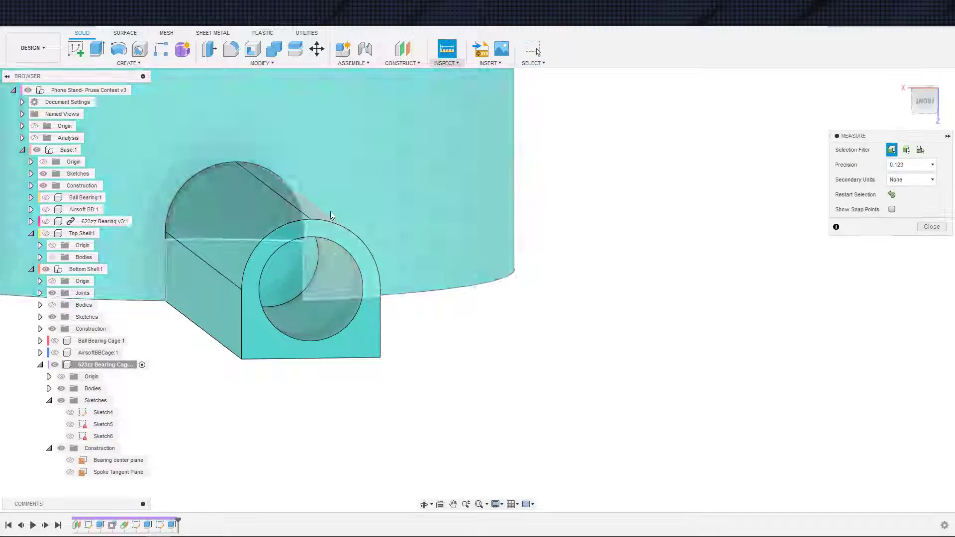
pyautogui.click(301, 244)
pyautogui.click(279, 234)
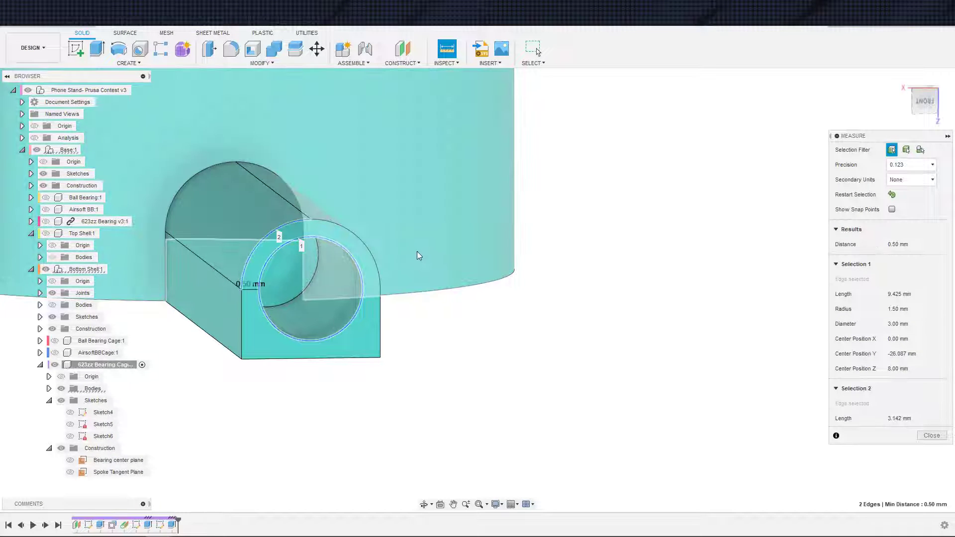
# Inspect the ring and hollow shaft from several angles and measure the shaft's rounded face.
pyautogui.scroll(-2, 452, 256)
pyautogui.scroll(3, 453, 257)
pyautogui.keyDown('shift'); pyautogui.moveTo(453, 257); pyautogui.dragTo(478, 278, button='middle'); pyautogui.keyUp('shift')
pyautogui.scroll(-3, 423, 254)
pyautogui.keyDown('shift'); pyautogui.moveTo(423, 253); pyautogui.dragTo(408, 253, button='middle'); pyautogui.keyUp('shift')
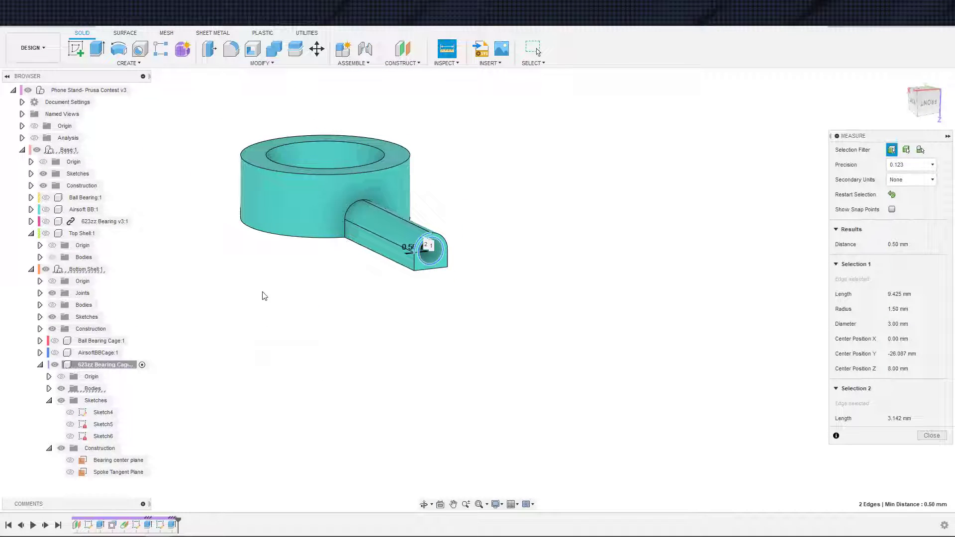
pyautogui.scroll(-2, 271, 301)
pyautogui.keyDown('shift'); pyautogui.moveTo(270, 315); pyautogui.dragTo(326, 177, button='middle'); pyautogui.keyUp('shift')
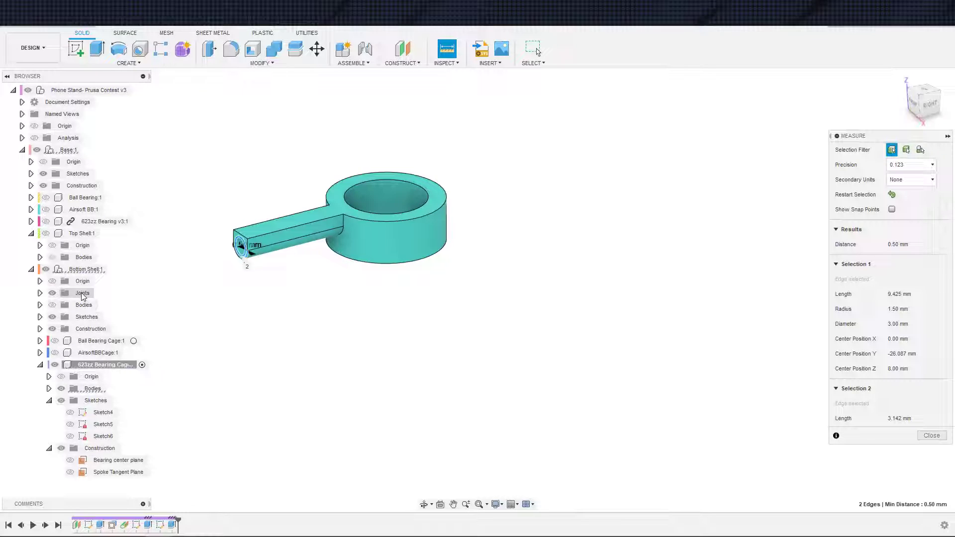
pyautogui.click(446, 49)
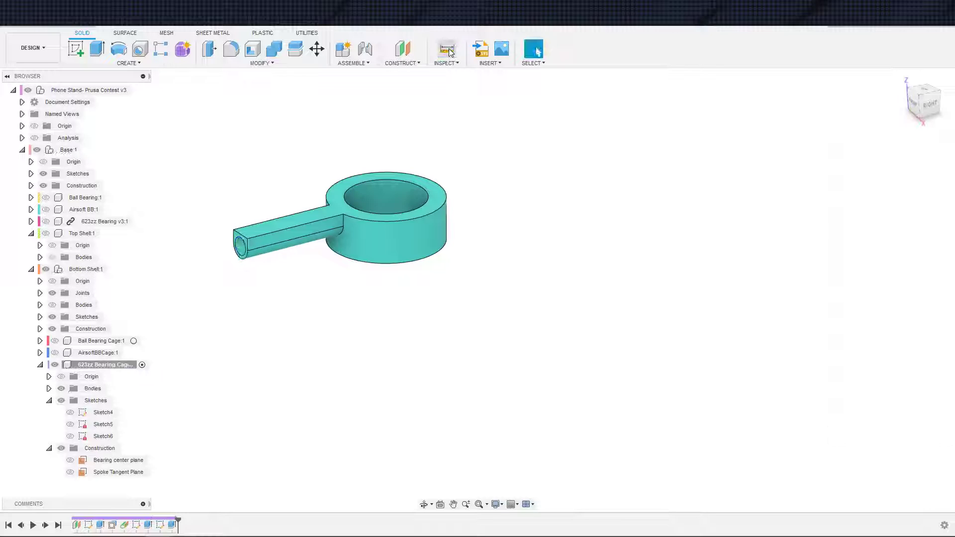
pyautogui.scroll(2, 268, 246)
pyautogui.click(269, 249)
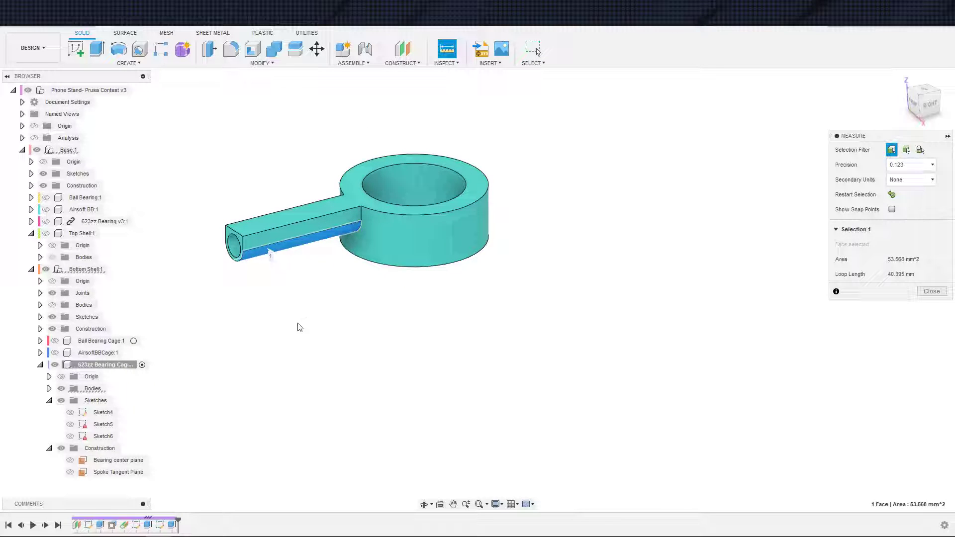
pyautogui.keyDown('shift'); pyautogui.moveTo(294, 340); pyautogui.dragTo(319, 330, button='middle'); pyautogui.keyUp('shift')
pyautogui.press('Escape')
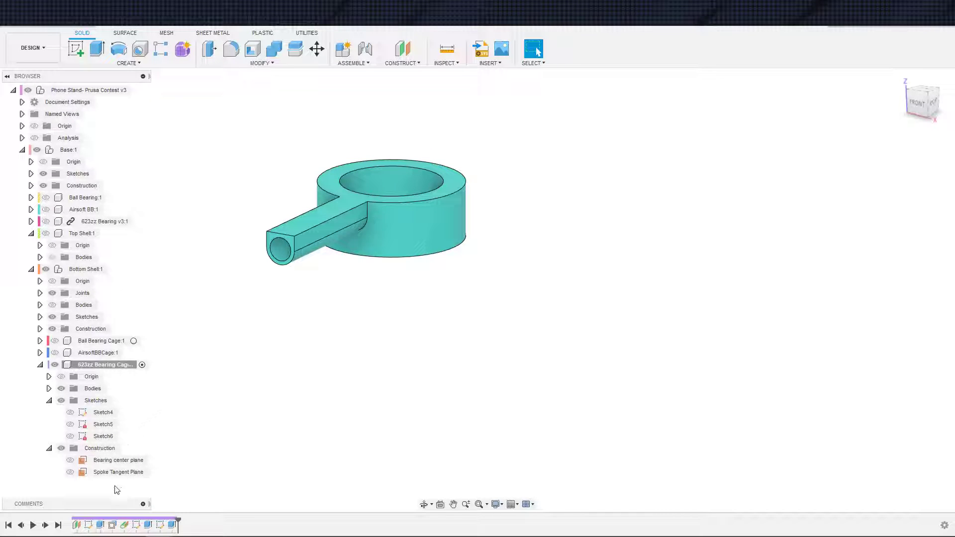
# Edit the Bearing center plane and set its offset distance to RollerBearingDiameter / 2 + ( 5 / 2 ) * 1 mm.
pyautogui.click(117, 460)
pyautogui.press('Escape')
pyautogui.click(136, 462)
pyautogui.click(238, 433)
pyautogui.click(127, 464)
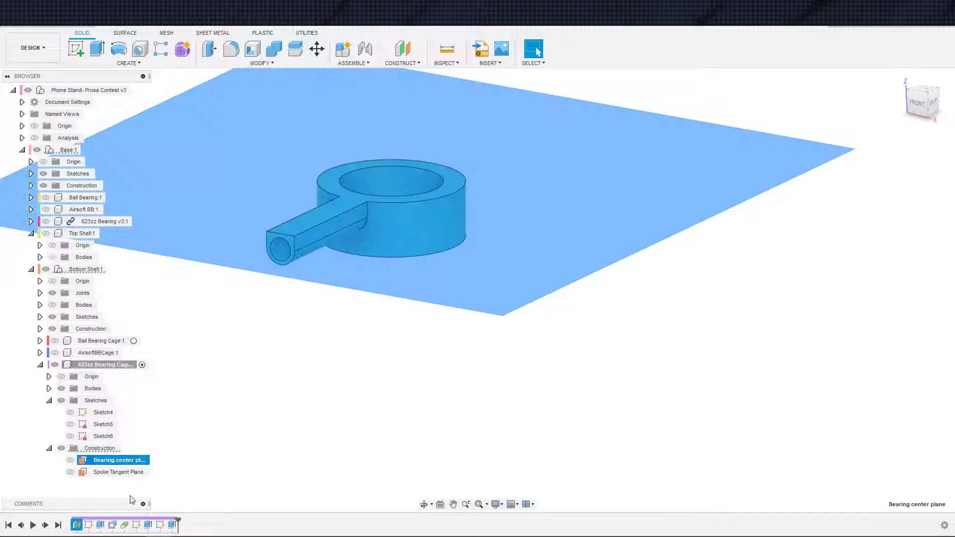
pyautogui.press('Escape')
pyautogui.doubleClick(79, 524)
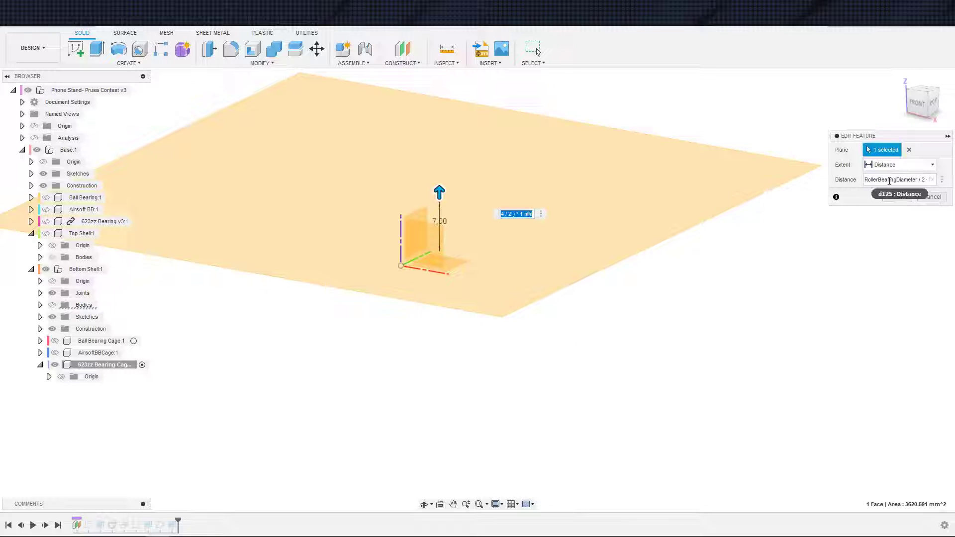
pyautogui.click(901, 180)
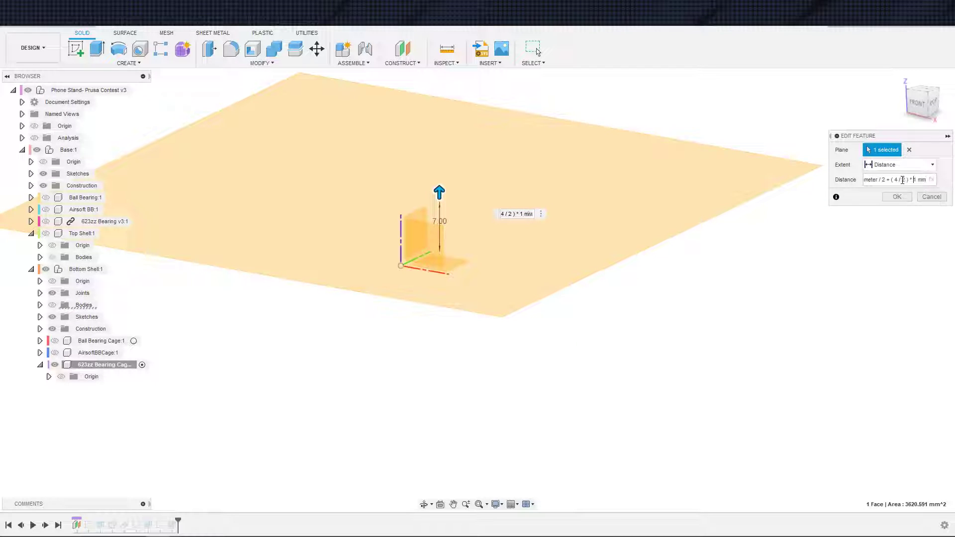
pyautogui.click(903, 180)
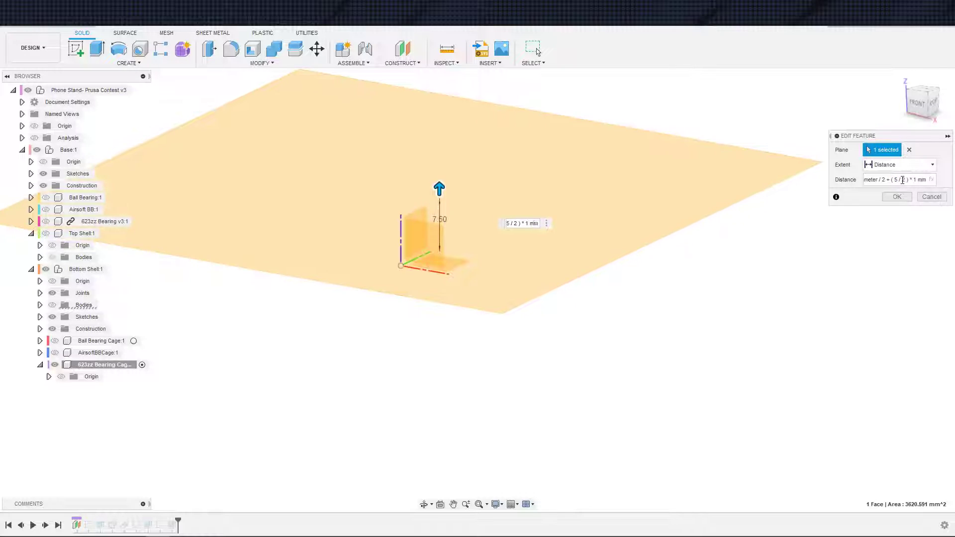
pyautogui.press('Return')
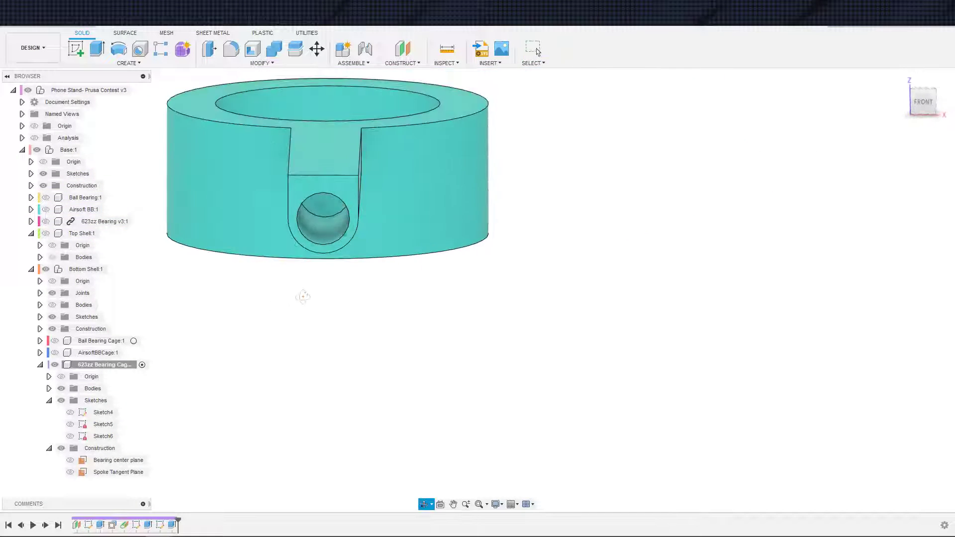
# Measure the wall thickness between the hole's edge and the outer arc on the shaft's end face.
pyautogui.scroll(5, 324, 298)
pyautogui.press('i')
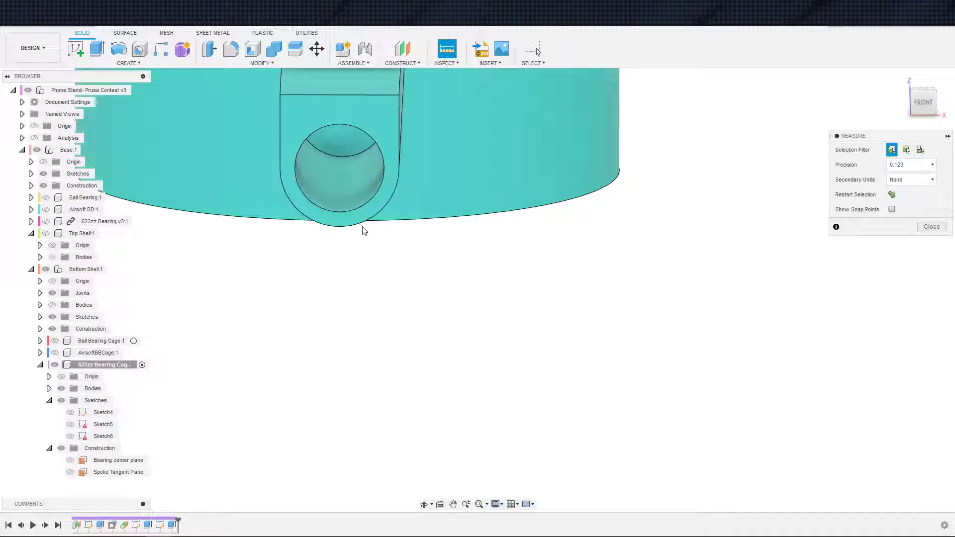
pyautogui.click(363, 213)
pyautogui.click(362, 214)
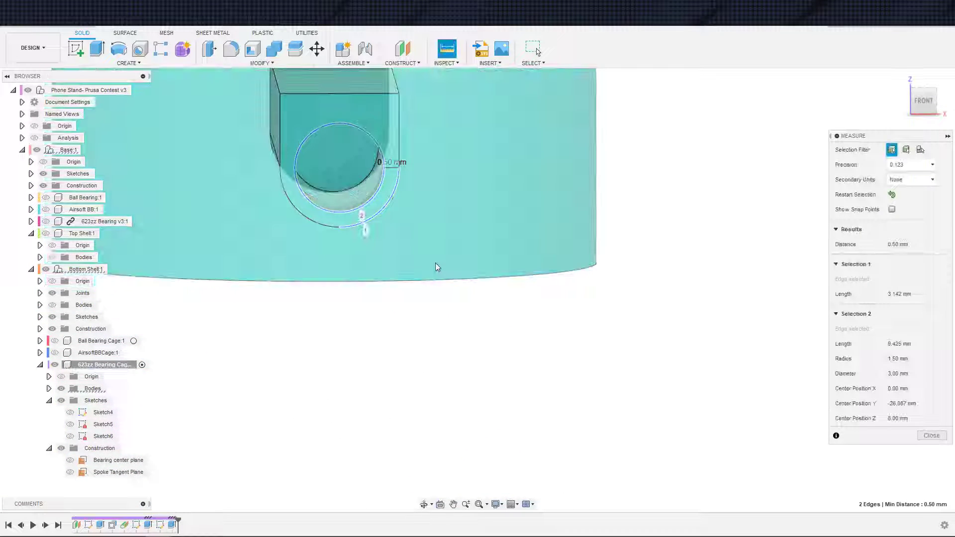
pyautogui.press('Escape')
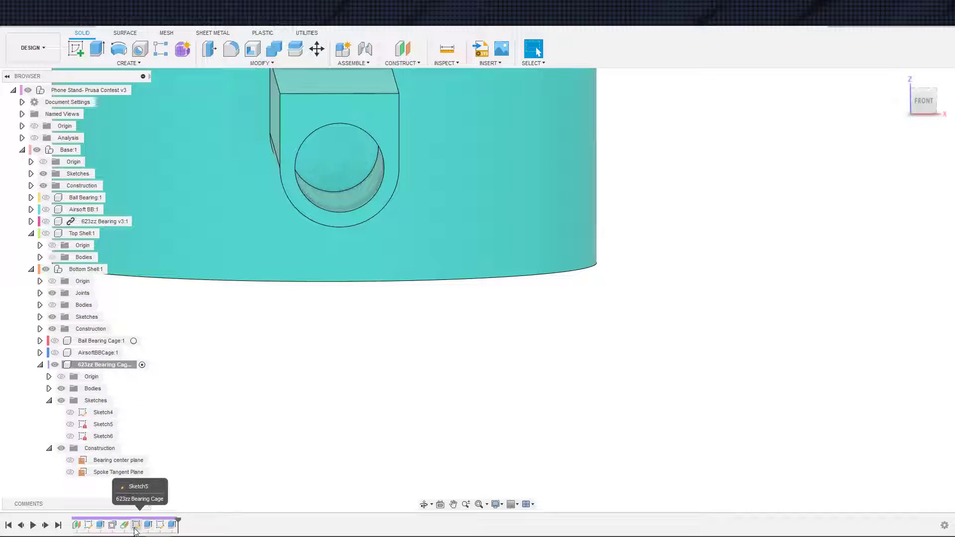
# Edit the Bearing center plane and try to define SpokeDia=5 inside the bracketed term of its offset distance expression.
pyautogui.click(78, 525)
pyautogui.doubleClick(78, 526)
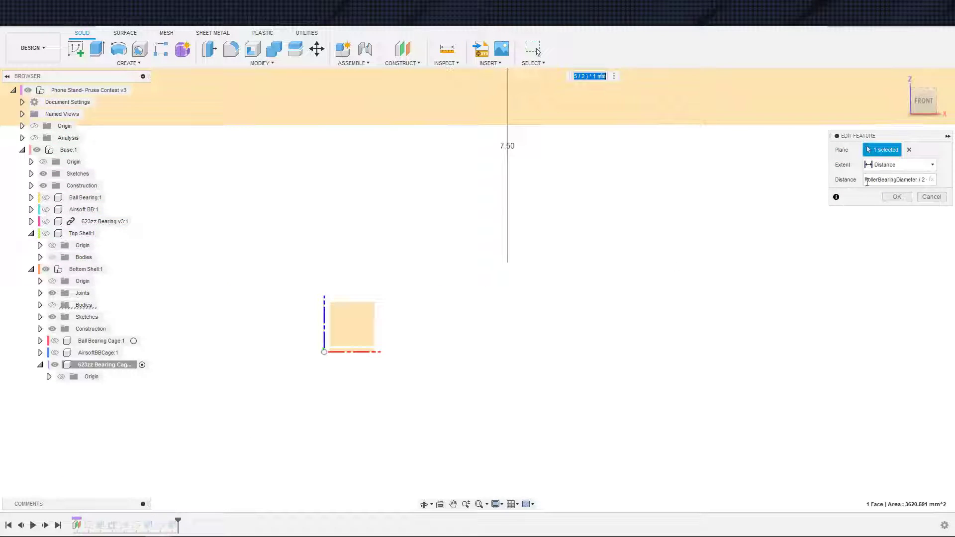
pyautogui.click(906, 180)
pyautogui.press('Left')
pyautogui.press('Left')
pyautogui.press('Left')
pyautogui.press('Left')
pyautogui.press('Left')
pyautogui.press('Left')
pyautogui.press('Left')
pyautogui.press('Left')
pyautogui.press('Left')
pyautogui.press('Left')
pyautogui.press('Left')
pyautogui.press('Left')
pyautogui.press('Left')
pyautogui.press('Left')
pyautogui.press('Left')
pyautogui.press('Left')
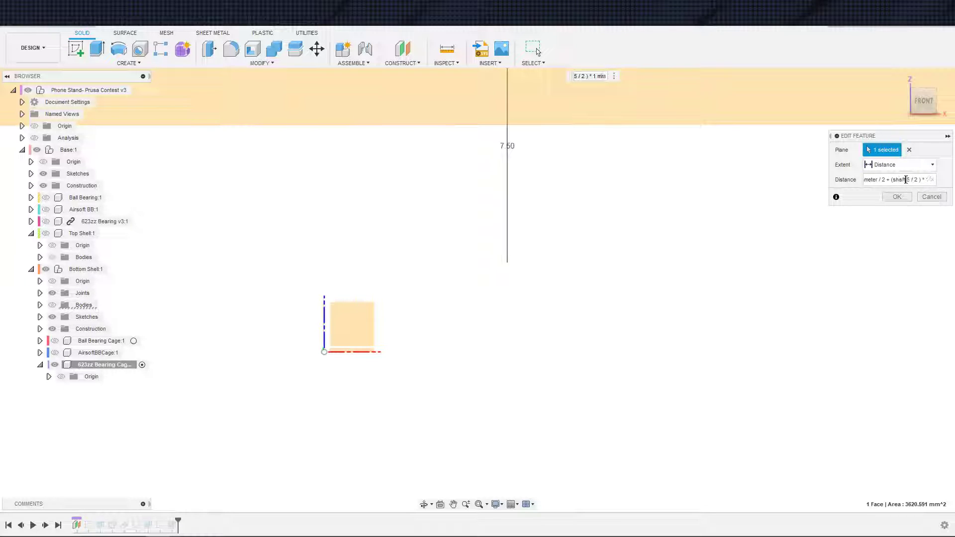
pyautogui.write('s')
pyautogui.press('BackSpace')
pyautogui.press('BackSpace')
pyautogui.press('BackSpace')
pyautogui.press('BackSpace')
pyautogui.press('BackSpace')
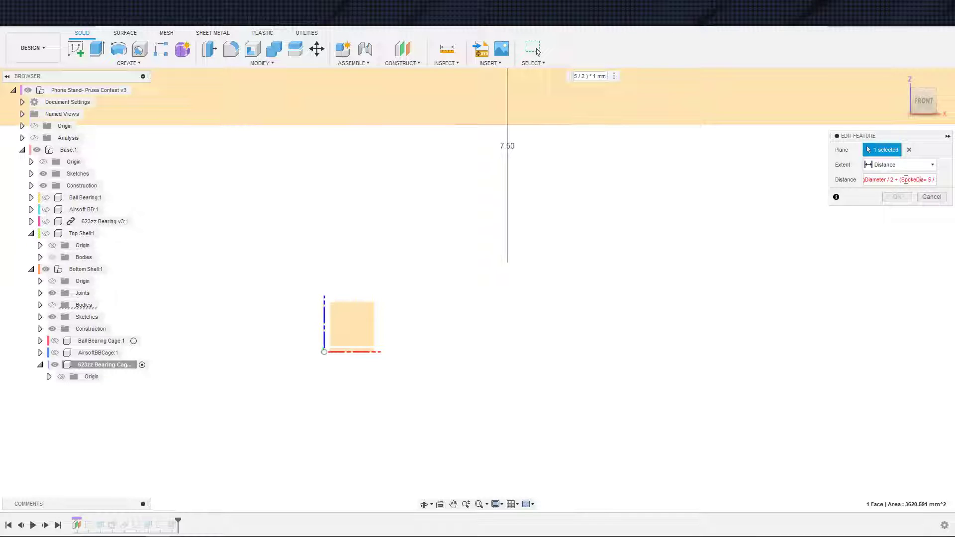
# Try to enclose the SpokeDia=5 definition in its own parentheses, divided by 2, within the plane's offset expression.
pyautogui.press('Left')
pyautogui.press('Left')
pyautogui.write('(')
pyautogui.press('End')
pyautogui.press('Left')
pyautogui.press('Left')
pyautogui.press('Left')
pyautogui.press('Left')
pyautogui.tripleClick(902, 179)
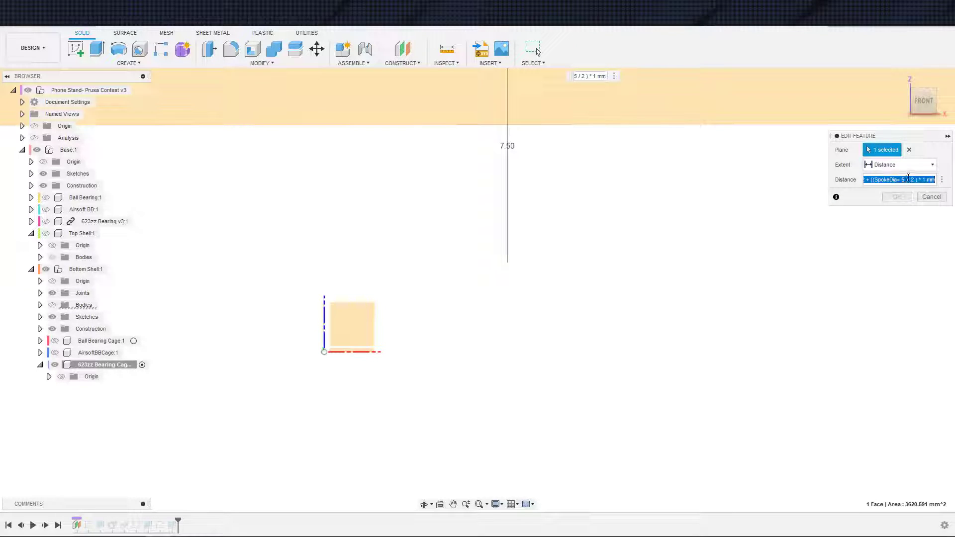
pyautogui.click(909, 179)
pyautogui.press('Delete')
pyautogui.press('Left')
pyautogui.press('Left')
pyautogui.press('Left')
pyautogui.press('Left')
pyautogui.press('Left')
pyautogui.press('Left')
pyautogui.press('Left')
pyautogui.press('Left')
pyautogui.press('Left')
pyautogui.press('Left')
pyautogui.press('Right')
pyautogui.press('Right')
pyautogui.press('Right')
pyautogui.press('Right')
pyautogui.press('Right')
pyautogui.press('Right')
pyautogui.press('Right')
pyautogui.press('Right')
pyautogui.press('Right')
pyautogui.press('Right')
pyautogui.press('Right')
pyautogui.press('Right')
pyautogui.write(')')
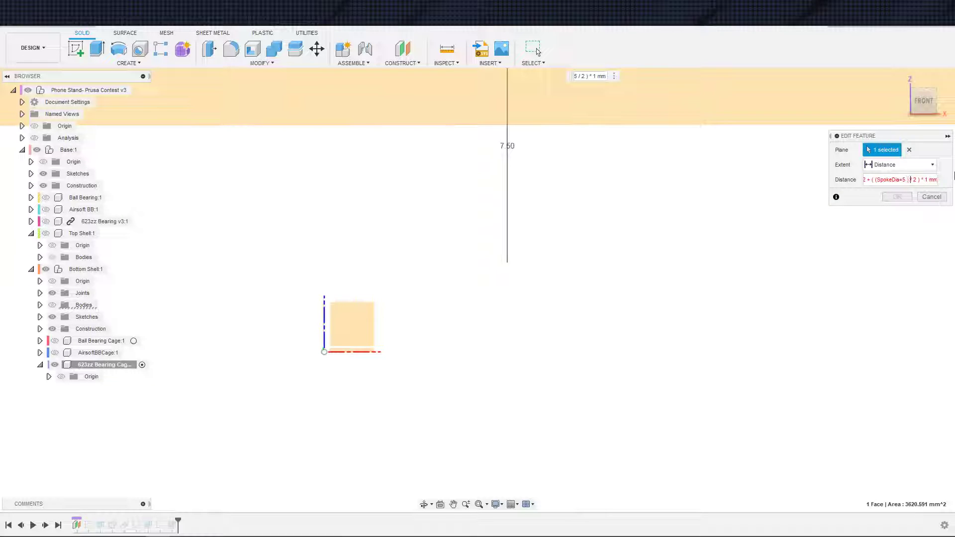
# Remove the SpokeDia definition and its extra parentheses from the plane's offset expression, leaving ( 5 / 2 ) * 1 mm as its final term.
pyautogui.press('Left')
pyautogui.press('Left')
pyautogui.press('Left')
pyautogui.press('Left')
pyautogui.press('Left')
pyautogui.press('Left')
pyautogui.press('BackSpace')
pyautogui.press('Delete')
pyautogui.press('Delete')
pyautogui.press('Delete')
pyautogui.press('Delete')
pyautogui.press('Delete')
pyautogui.press('Delete')
pyautogui.press('Delete')
pyautogui.press('Delete')
pyautogui.press('Delete')
pyautogui.press('Delete')
pyautogui.press('Delete')
pyautogui.press('Delete')
pyautogui.press('Return')
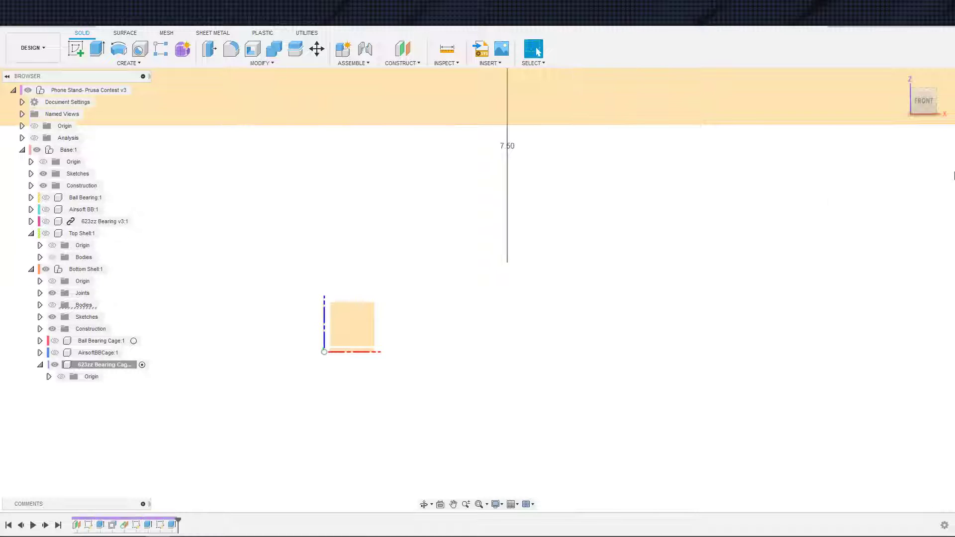
# Review the design's favorite, user and model parameters for one that defines the spoke diameter.
pyautogui.click(279, 68)
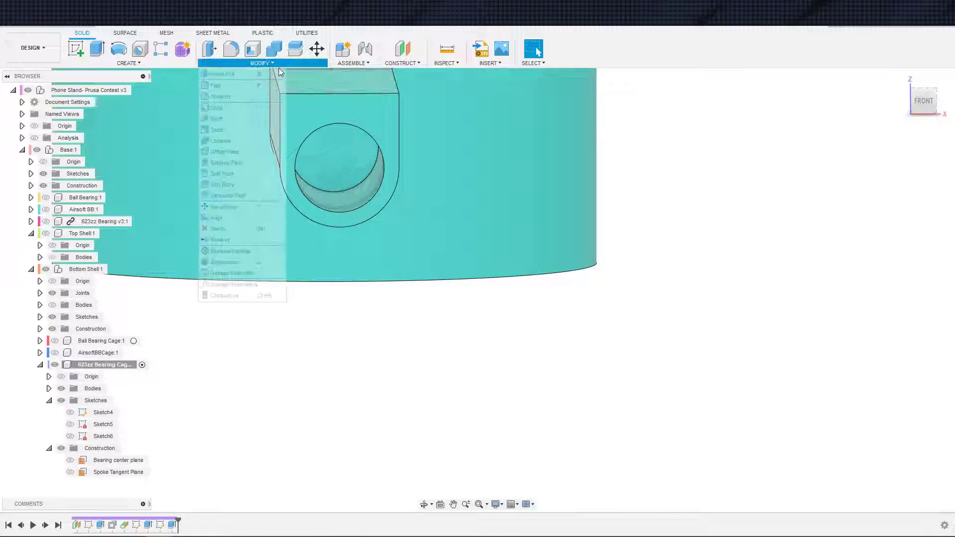
pyautogui.click(283, 297)
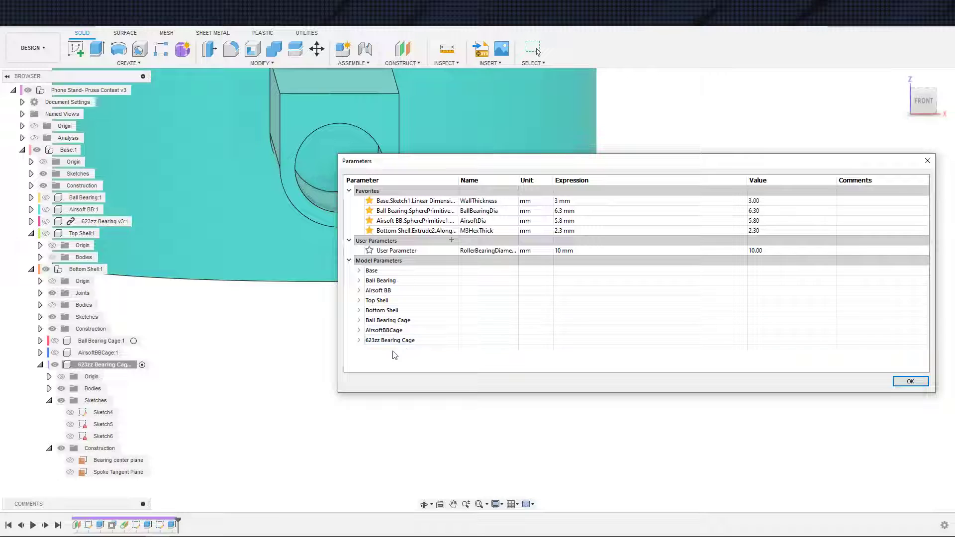
pyautogui.press('Escape')
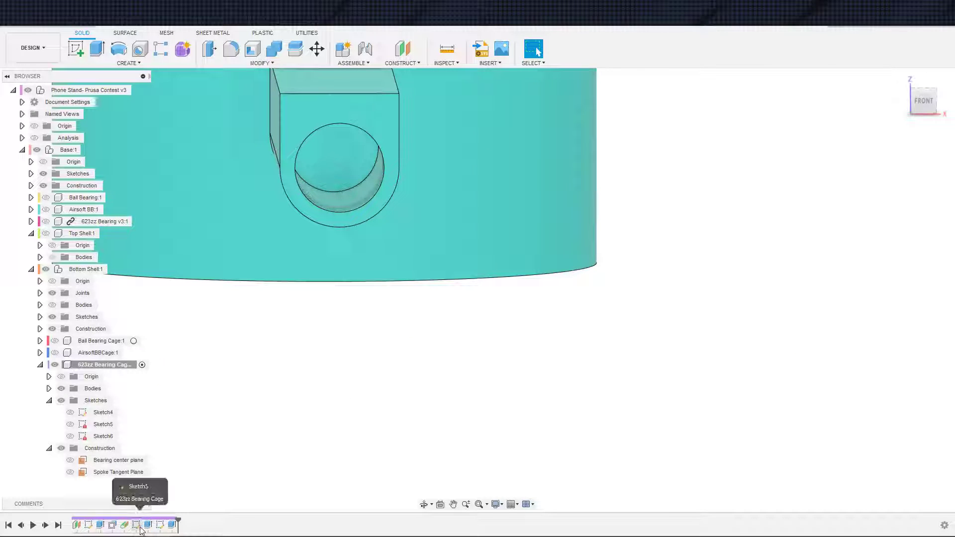
# Edit Sketch5 and set the shaft circle's diameter to the named parameter SpokeDiameter=5, then finish the sketch.
pyautogui.doubleClick(159, 525)
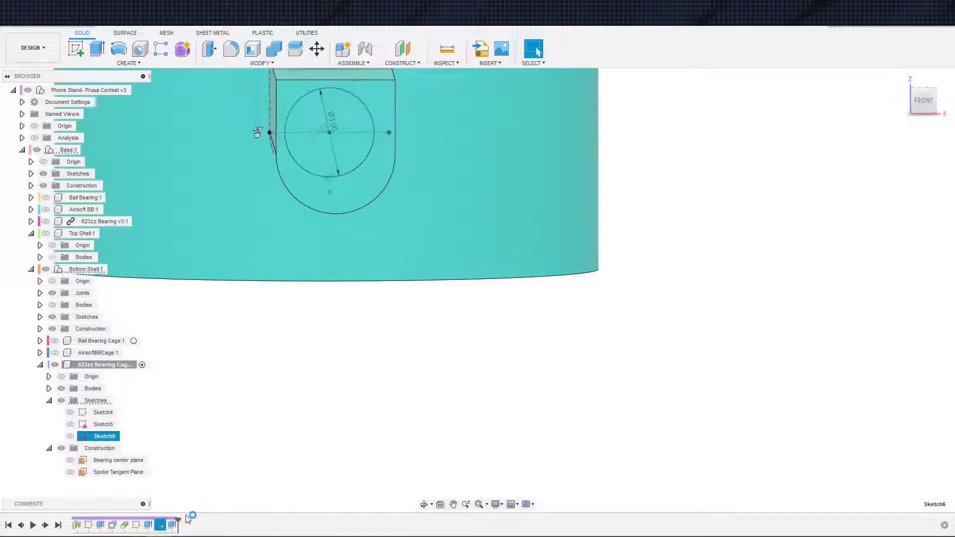
pyautogui.doubleClick(137, 525)
pyautogui.moveTo(240, 381); pyautogui.dragTo(296, 411, button='middle')
pyautogui.doubleClick(277, 257)
pyautogui.write('SpokeDiameter=5')
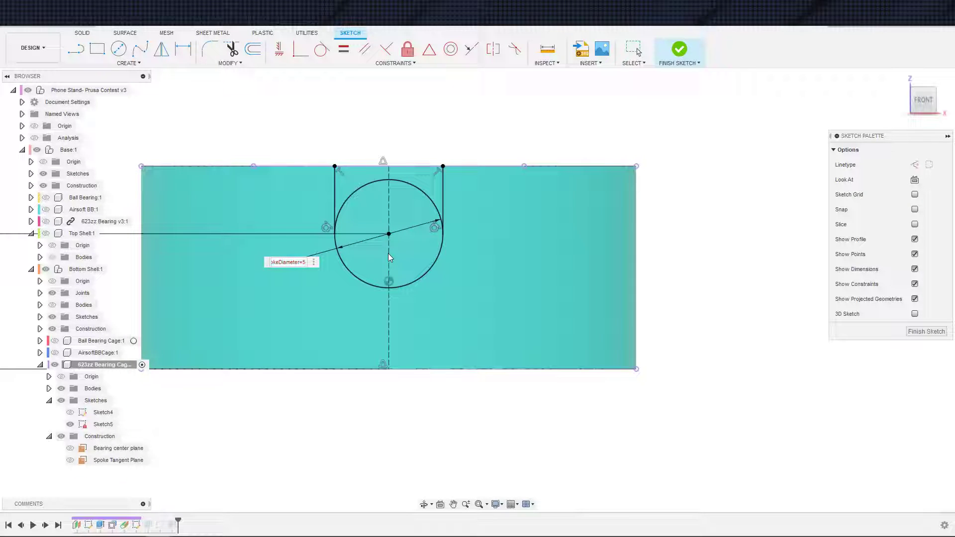
pyautogui.press('Return')
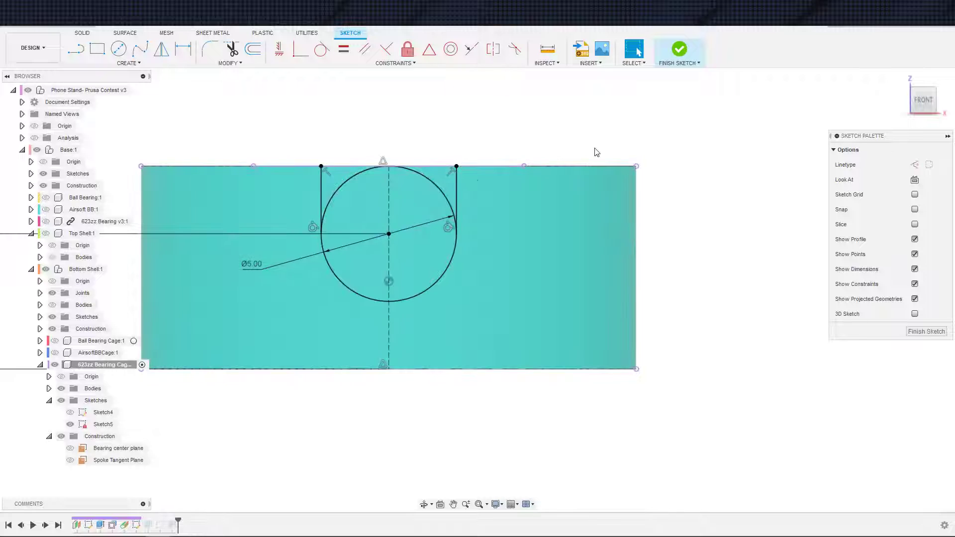
pyautogui.click(688, 50)
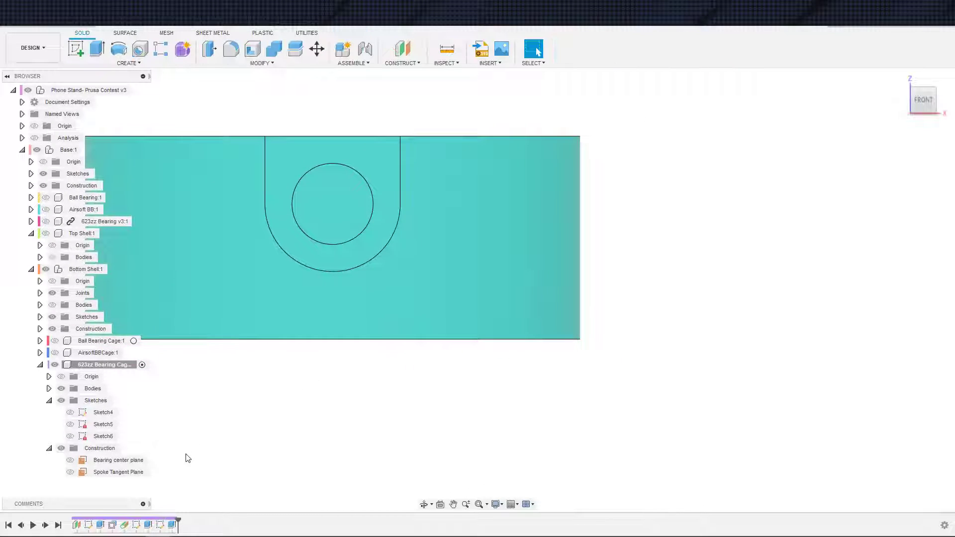
# Inspect the widened shaft and measure the wall thickness between the hole's edge and the outer arc.
pyautogui.scroll(-1, 215, 427)
pyautogui.moveTo(216, 419); pyautogui.dragTo(238, 425, button='middle')
pyautogui.keyDown('shift'); pyautogui.moveTo(241, 421); pyautogui.dragTo(254, 443, button='middle'); pyautogui.keyUp('shift')
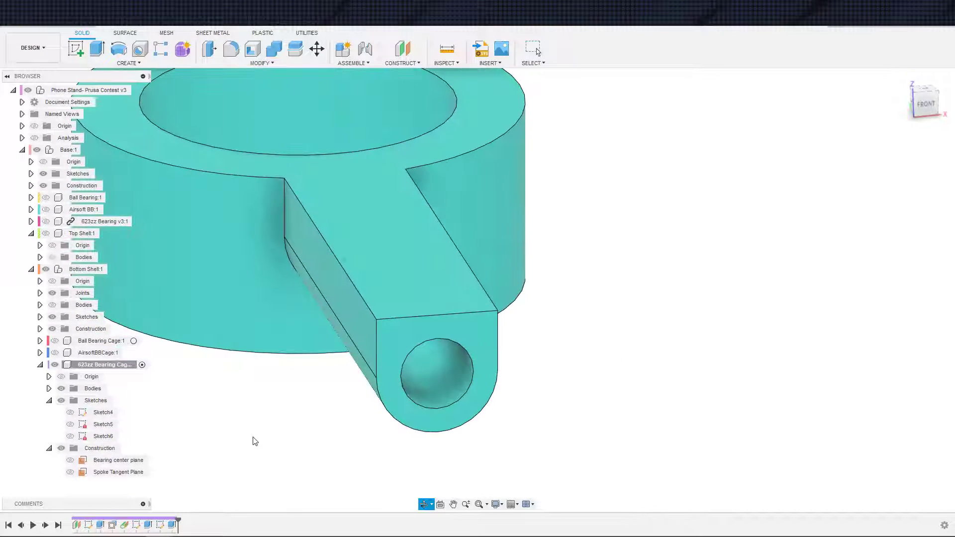
pyautogui.scroll(-1, 273, 458)
pyautogui.click(446, 49)
pyautogui.click(431, 405)
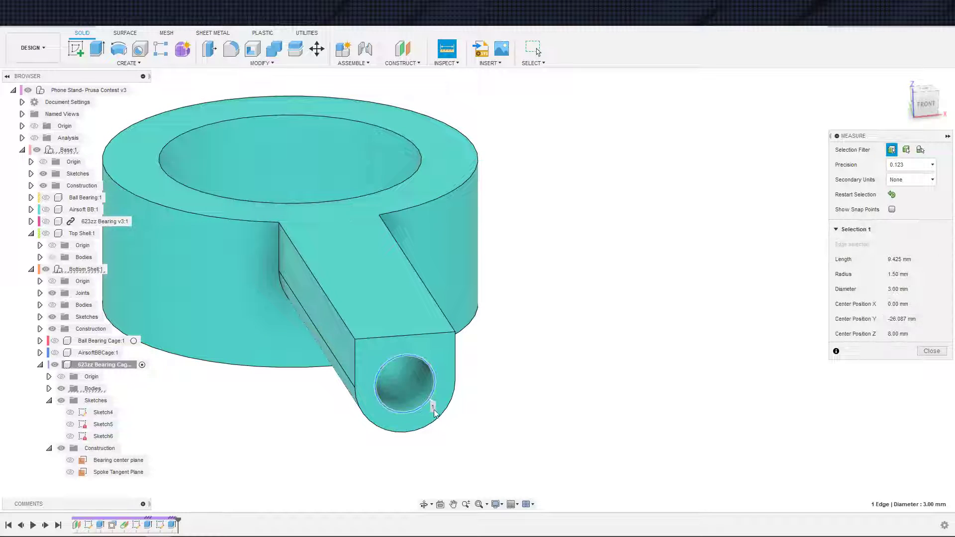
pyautogui.click(440, 419)
pyautogui.scroll(-1, 481, 416)
pyautogui.scroll(2, 480, 415)
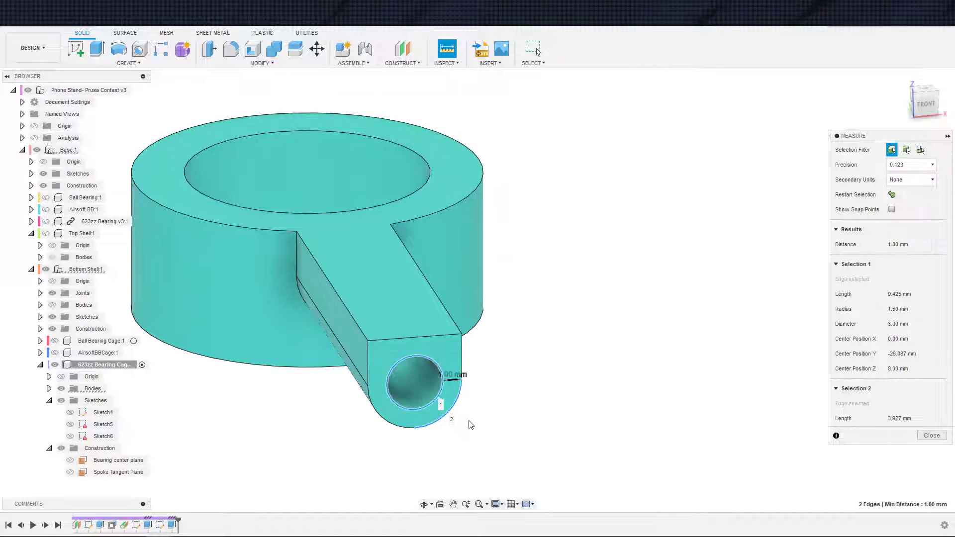
pyautogui.press('Escape')
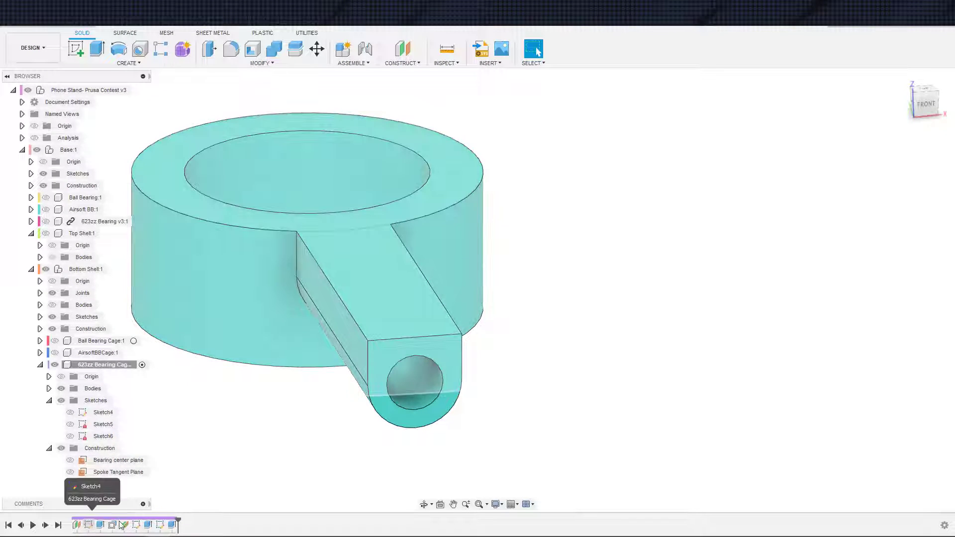
# Edit the Bearing center plane's offset distance, replacing the 5 in its last term with the SpokeDiameter parameter.
pyautogui.scroll(-2, 241, 478)
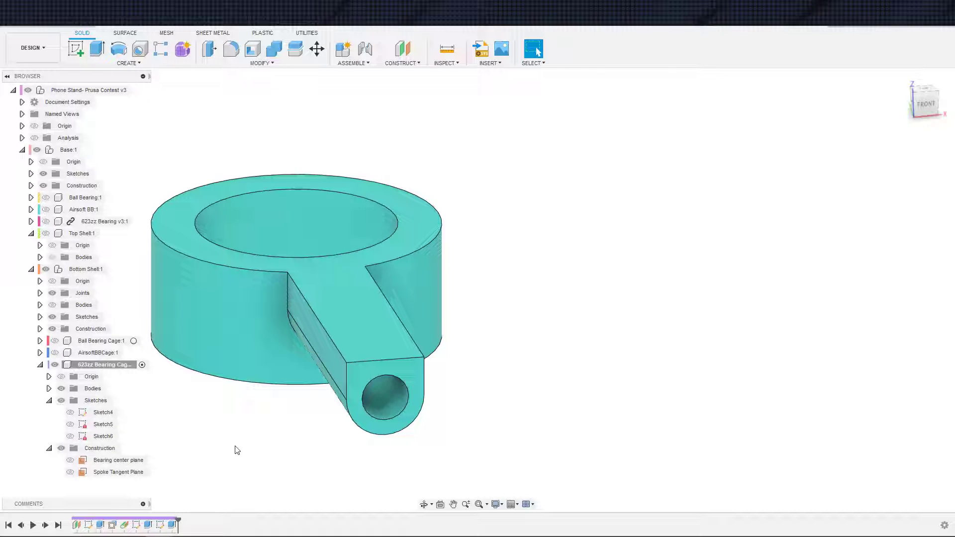
pyautogui.scroll(4, 320, 453)
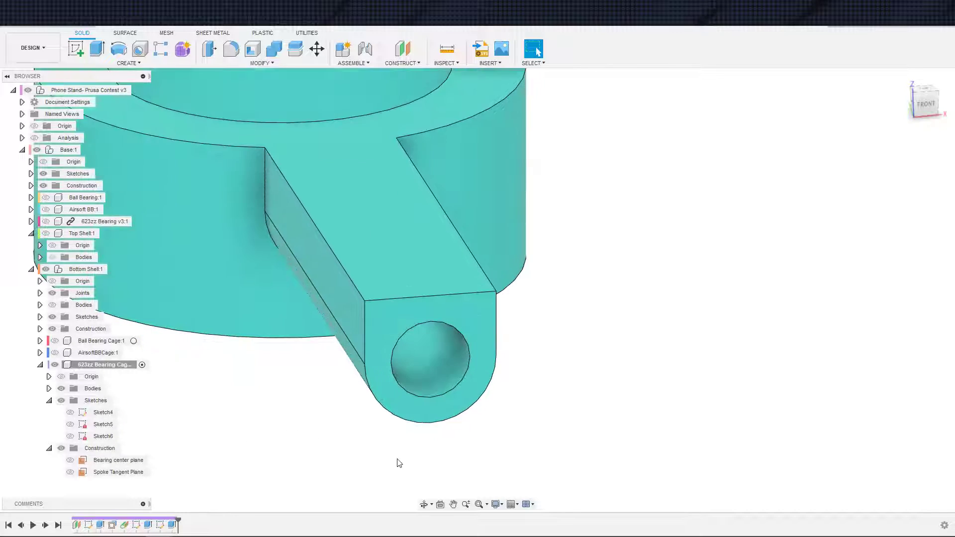
pyautogui.moveTo(460, 422)
pyautogui.keyDown('shift'); pyautogui.mouseDown(button='middle')
pyautogui.moveTo(439, 416)
pyautogui.moveTo(448, 432)
pyautogui.mouseUp(button='middle'); pyautogui.keyUp('shift')
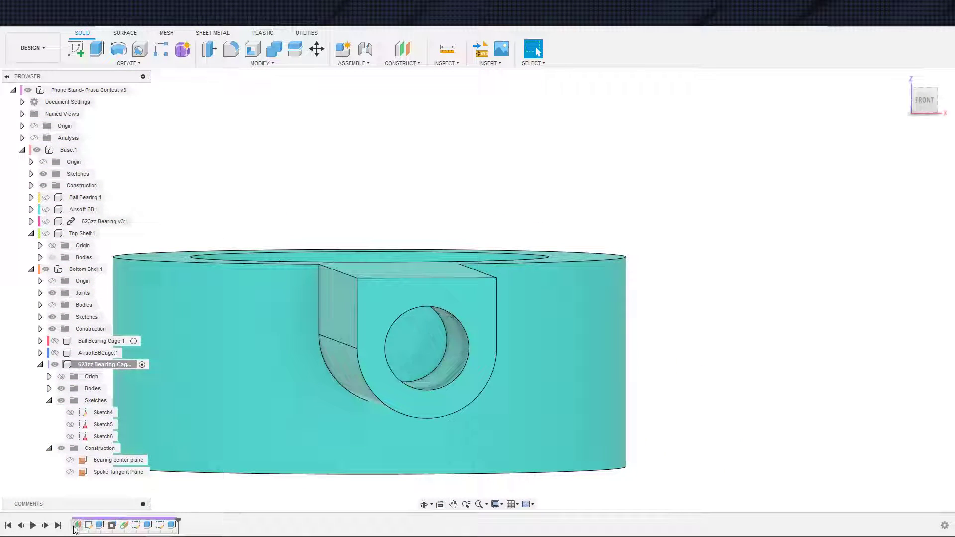
pyautogui.doubleClick(118, 460)
pyautogui.click(918, 180)
pyautogui.press('Left')
pyautogui.press('Left')
pyautogui.press('Left')
pyautogui.press('Left')
pyautogui.press('Left')
pyautogui.press('Left')
pyautogui.press('Left')
pyautogui.press('Left')
pyautogui.press('Left')
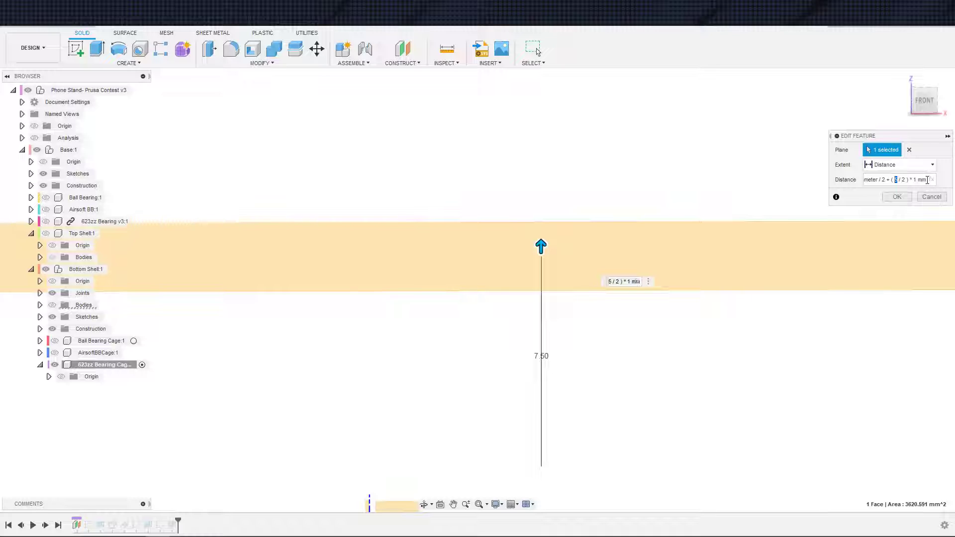
pyautogui.write('Spok')
pyautogui.press('Return')
# Remove the parentheses and the * 1 mm factor from the plane's offset expression so its last term reads SpokeDiameter / 2, and apply it.
pyautogui.click(905, 182)
pyautogui.press('Right')
pyautogui.press('Right')
pyautogui.press('Right')
pyautogui.press('Right')
pyautogui.press('Right')
pyautogui.press('Right')
pyautogui.press('Right')
pyautogui.press('Right')
pyautogui.press('Right')
pyautogui.press('Right')
pyautogui.press('Right')
pyautogui.press('Right')
pyautogui.press('Right')
pyautogui.press('Right')
pyautogui.press('Right')
pyautogui.press('Right')
pyautogui.press('Right')
pyautogui.press('Right')
pyautogui.press('Right')
pyautogui.press('Right')
pyautogui.press('Left')
pyautogui.press('Left')
pyautogui.press('Left')
pyautogui.press('Left')
pyautogui.press('Left')
pyautogui.press('Left')
pyautogui.press('Left')
pyautogui.press('Left')
pyautogui.press('Left')
pyautogui.press('Left')
pyautogui.press('Left')
pyautogui.press('Left')
pyautogui.press('Left')
pyautogui.press('Left')
pyautogui.press('Left')
pyautogui.press('Left')
pyautogui.press('Left')
pyautogui.press('Left')
pyautogui.press('Left')
pyautogui.press('Left')
pyautogui.press('Left')
pyautogui.press('Delete')
pyautogui.press('Right')
pyautogui.press('Right')
pyautogui.press('Right')
pyautogui.press('Right')
pyautogui.press('Right')
pyautogui.press('Right')
pyautogui.press('Right')
pyautogui.press('Right')
pyautogui.press('Right')
pyautogui.press('Right')
pyautogui.press('Right')
pyautogui.press('Right')
pyautogui.press('Right')
pyautogui.press('Right')
pyautogui.press('Right')
pyautogui.hotkey('shift', 'End')
pyautogui.press('Delete')
pyautogui.press('Left')
pyautogui.press('Left')
pyautogui.press('Left')
pyautogui.press('Left')
pyautogui.press('Left')
pyautogui.press('Left')
pyautogui.press('Left')
pyautogui.press('Left')
pyautogui.press('Left')
pyautogui.press('Left')
pyautogui.press('Left')
pyautogui.press('Left')
pyautogui.press('Left')
pyautogui.press('Left')
pyautogui.press('Left')
pyautogui.press('Left')
pyautogui.press('Left')
pyautogui.press('Left')
pyautogui.press('Left')
pyautogui.press('Left')
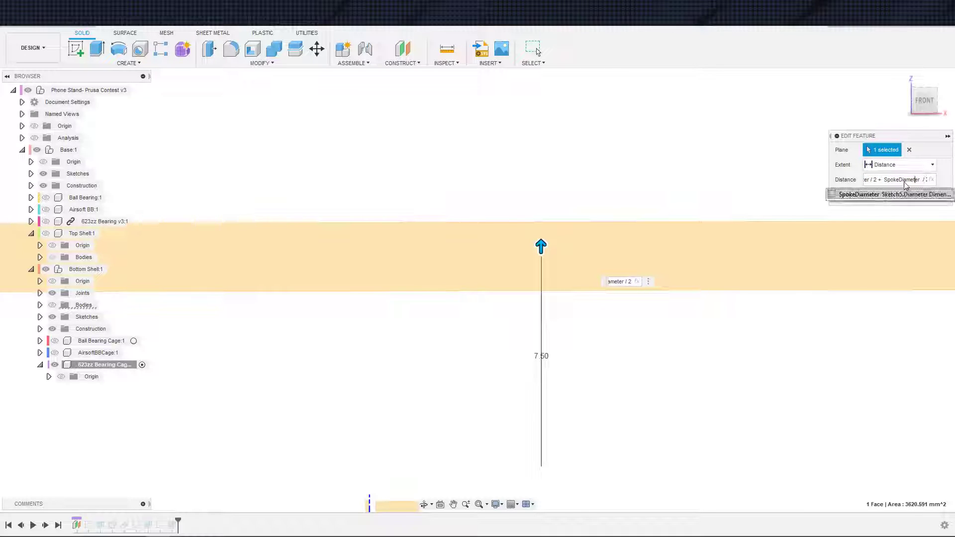
pyautogui.press('Home')
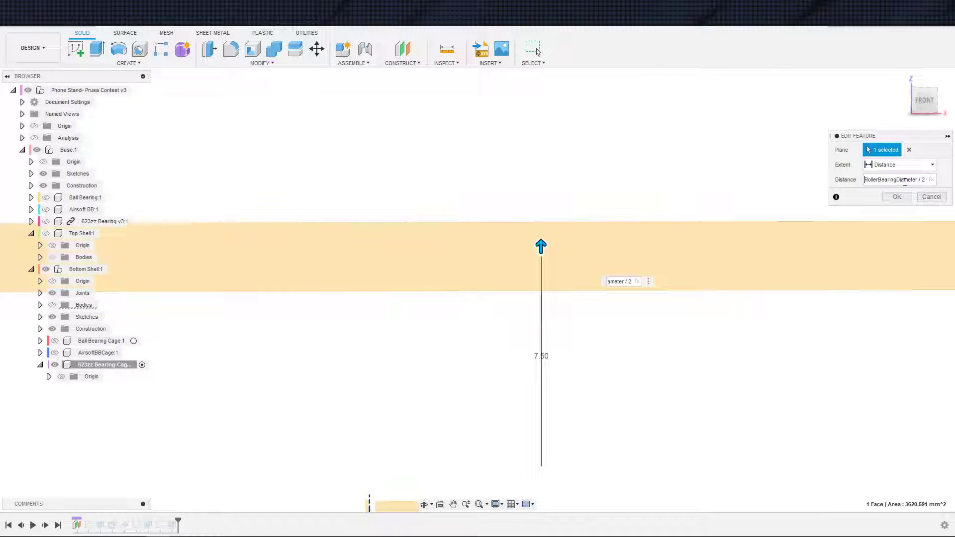
pyautogui.press('Return')
# Circular-pattern the spoke extrusion and its shaft hole around the ring's axis with full angular spacing, quantity 3 and the Adjust compute option.
pyautogui.keyDown('shift'); pyautogui.moveTo(464, 372); pyautogui.dragTo(498, 334, button='middle'); pyautogui.keyUp('shift')
pyautogui.scroll(-2, 409, 387)
pyautogui.keyDown('shift'); pyautogui.moveTo(409, 387); pyautogui.dragTo(473, 376, button='middle'); pyautogui.keyUp('shift')
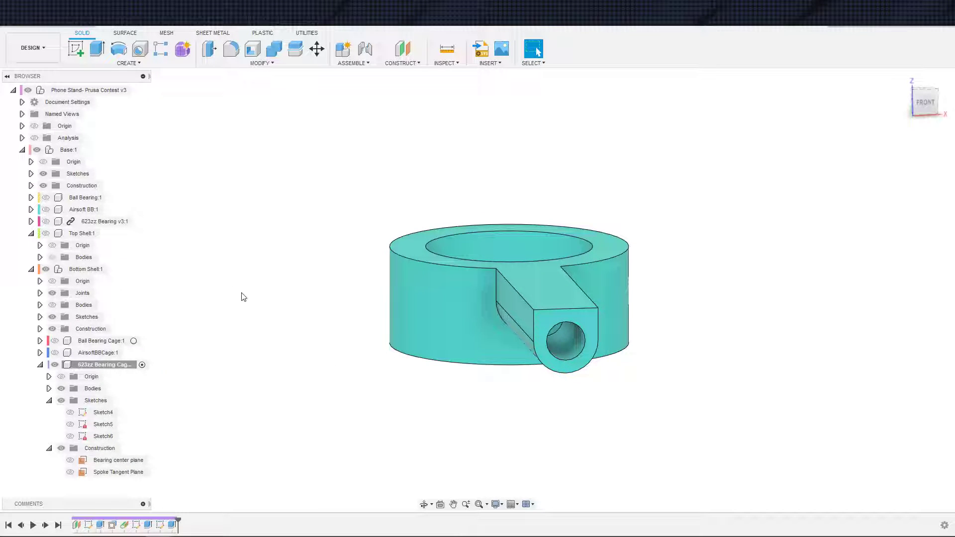
pyautogui.scroll(1, 317, 341)
pyautogui.moveTo(335, 358); pyautogui.dragTo(324, 352, button='middle')
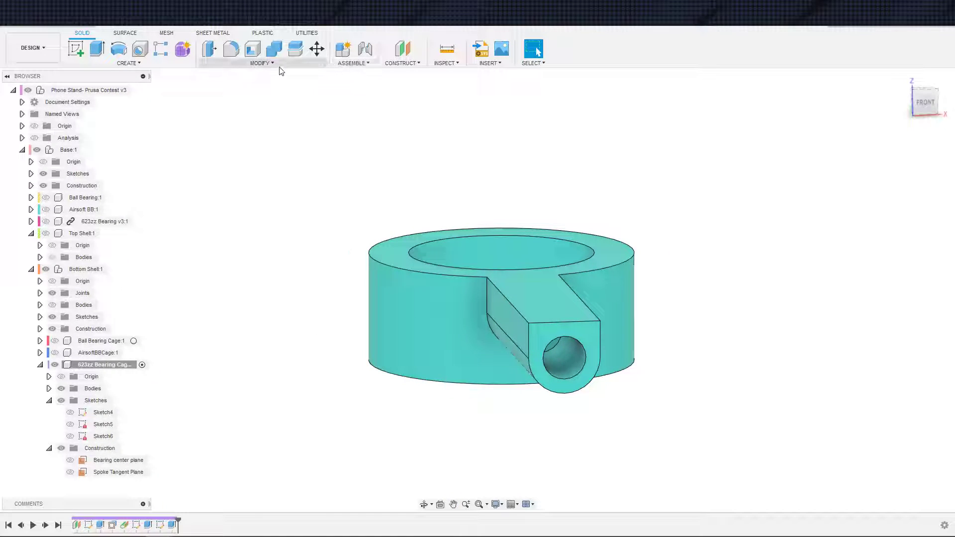
pyautogui.click(128, 63)
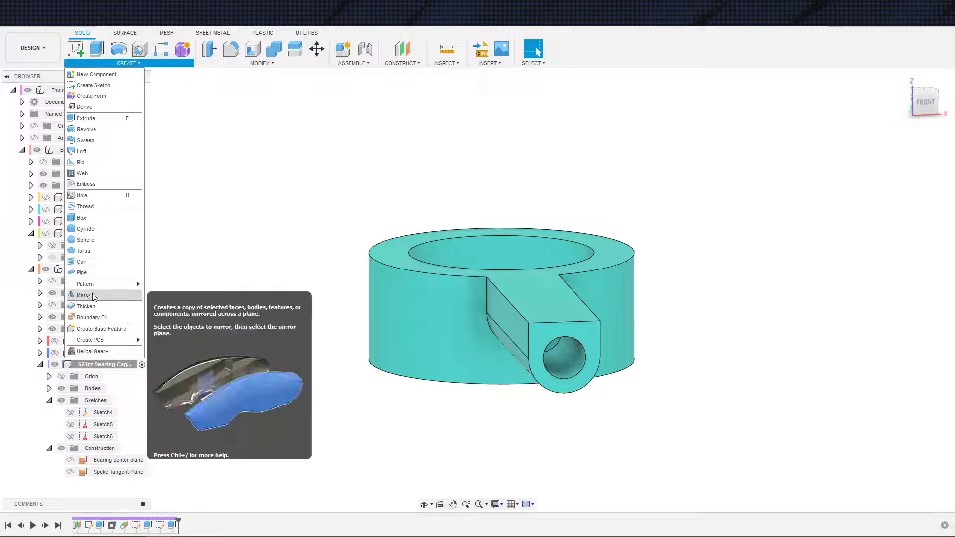
pyautogui.moveTo(132, 285)
pyautogui.click(172, 296)
pyautogui.click(869, 151)
pyautogui.click(880, 172)
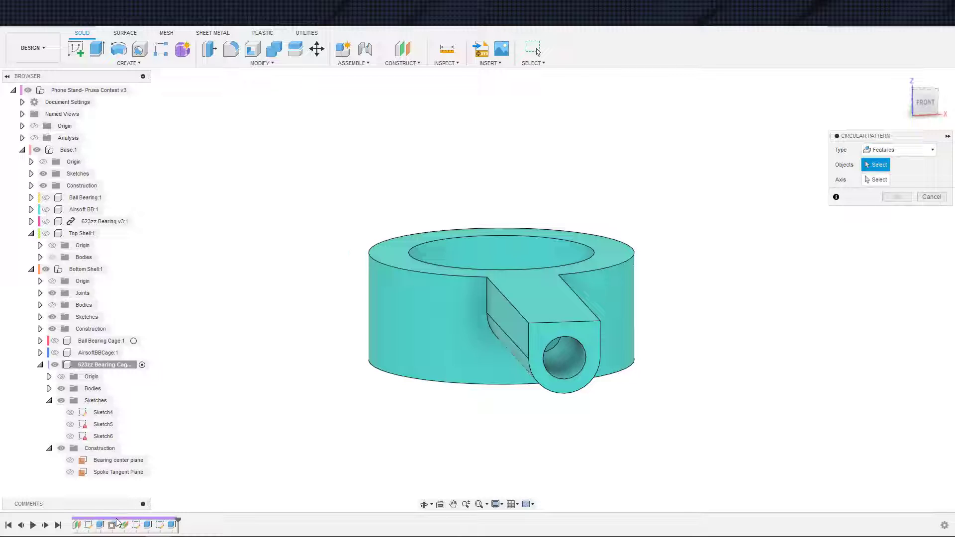
pyautogui.click(148, 525)
pyautogui.keyDown('ctrl'); pyautogui.click(171, 525); pyautogui.keyUp('ctrl')
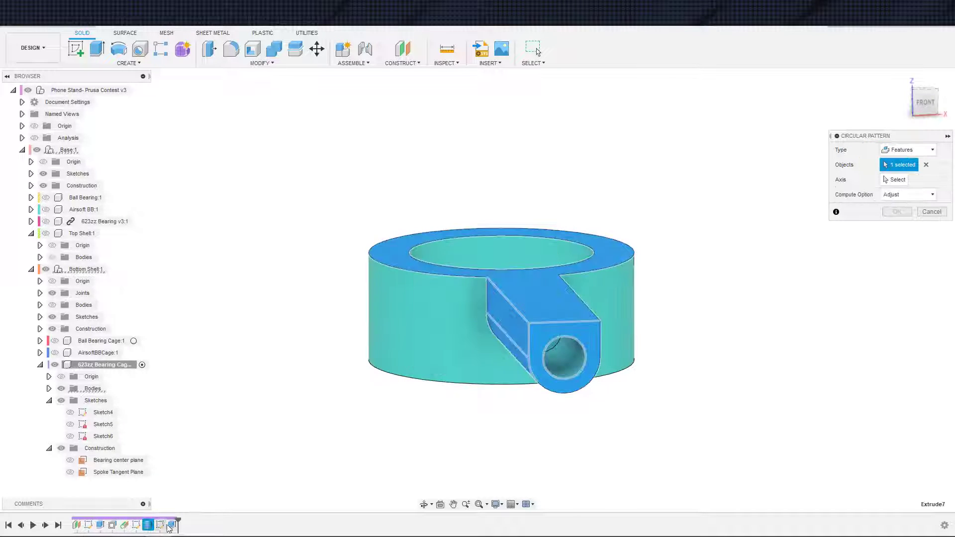
pyautogui.click(896, 180)
pyautogui.click(628, 303)
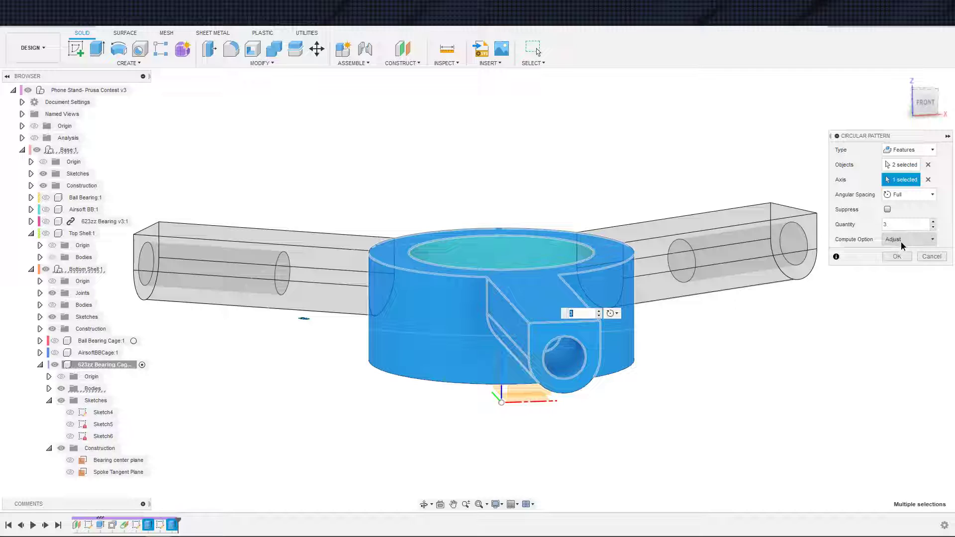
pyautogui.click(901, 242)
pyautogui.click(903, 272)
pyautogui.click(906, 258)
pyautogui.scroll(1, 597, 383)
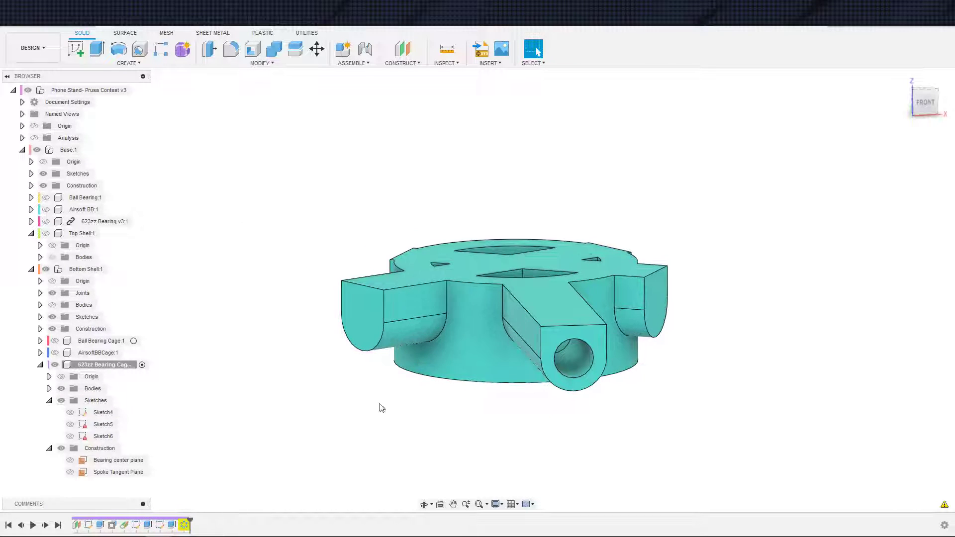
# Edit the circular pattern of the spokes and change its compute option to a method other than Adjust.
pyautogui.doubleClick(184, 524)
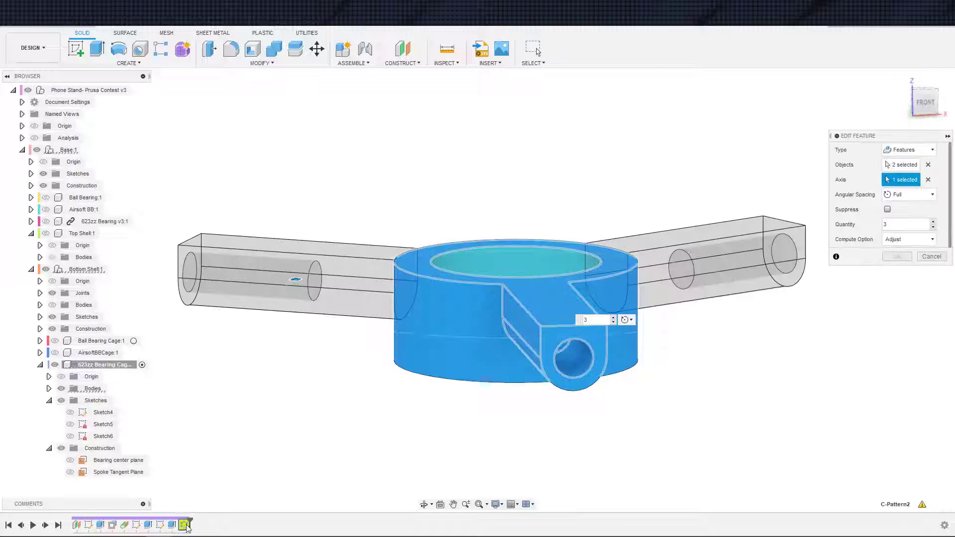
pyautogui.click(909, 240)
pyautogui.click(903, 253)
pyautogui.click(898, 256)
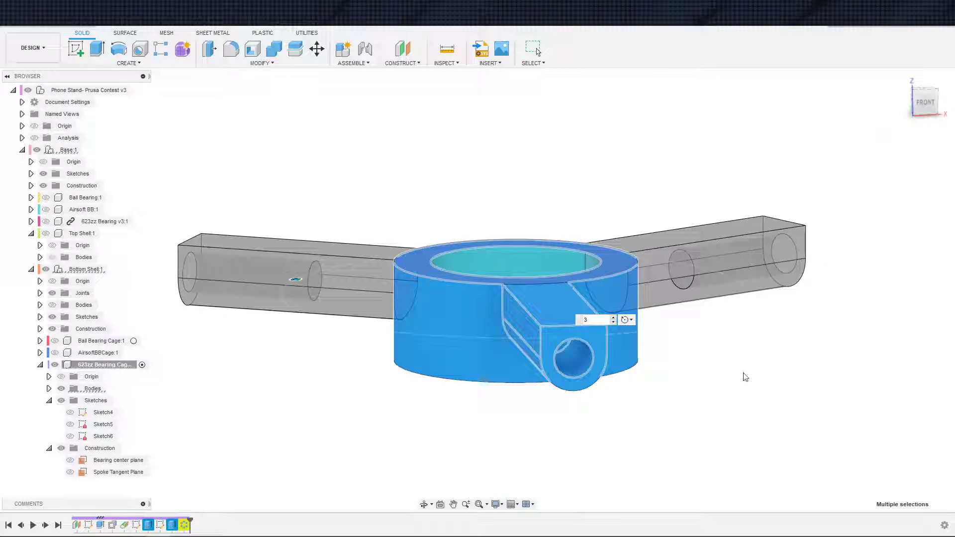
pyautogui.keyDown('shift'); pyautogui.moveTo(531, 411); pyautogui.dragTo(586, 433, button='middle'); pyautogui.keyUp('shift')
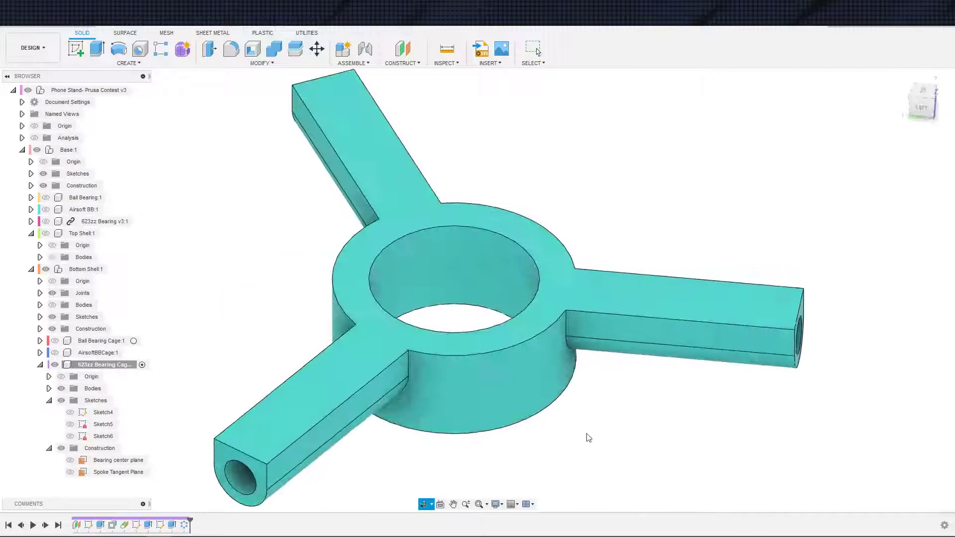
# Offset the underside face of the cage's central ring by 1 mm with Press Pull.
pyautogui.click(209, 49)
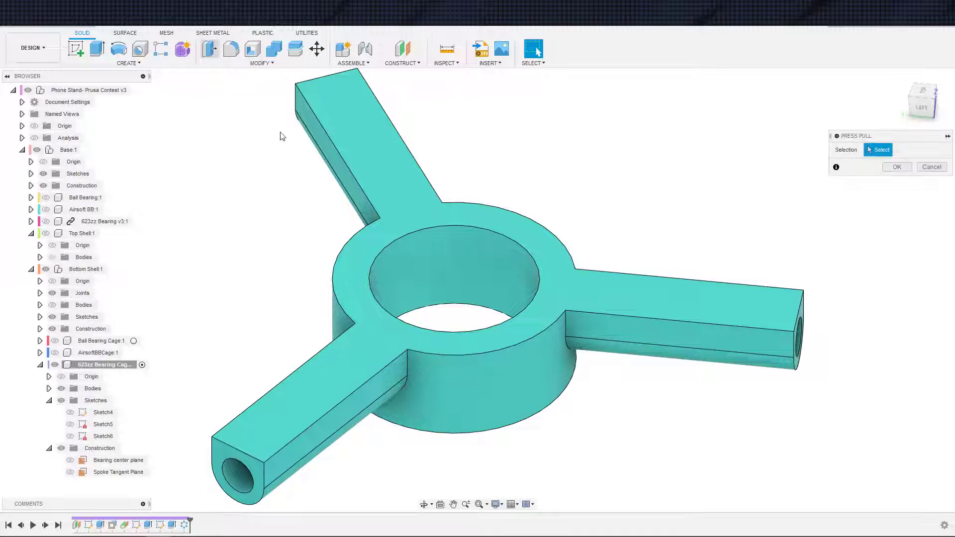
pyautogui.keyDown('shift'); pyautogui.moveTo(258, 106); pyautogui.dragTo(537, 52, button='middle'); pyautogui.keyUp('shift')
pyautogui.keyDown('shift'); pyautogui.moveTo(447, 249); pyautogui.dragTo(541, 321, button='middle'); pyautogui.keyUp('shift')
pyautogui.click(541, 321)
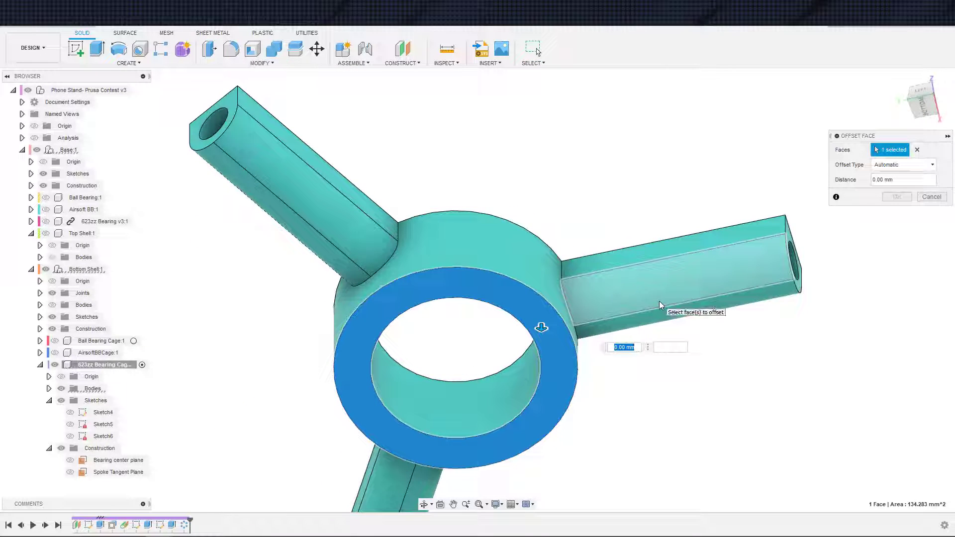
pyautogui.write('1')
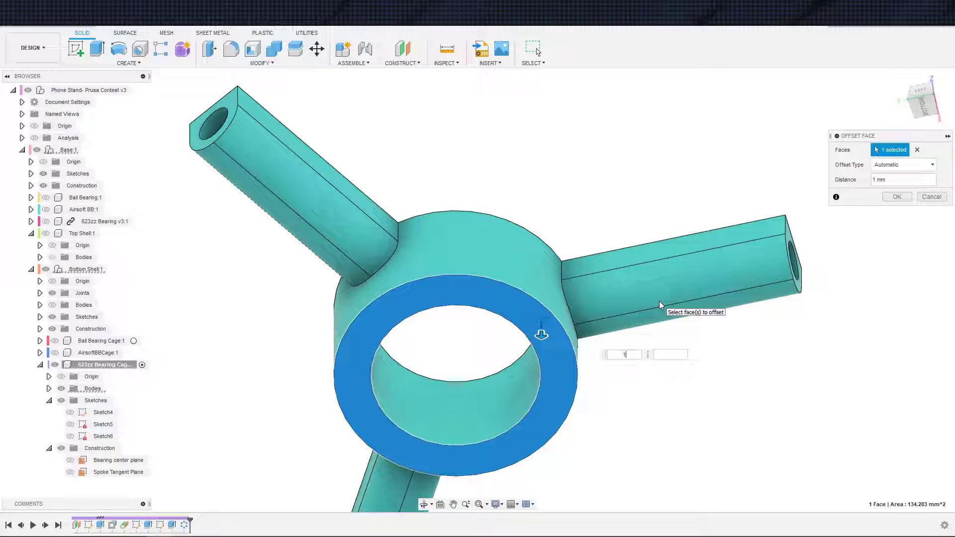
pyautogui.press('Return')
# Show the Bottom Shell bodies and the Top Shell component and check how the three-spoke cage sits between them.
pyautogui.keyDown('shift'); pyautogui.moveTo(658, 301); pyautogui.dragTo(477, 392, button='middle'); pyautogui.keyUp('shift')
pyautogui.click(53, 357)
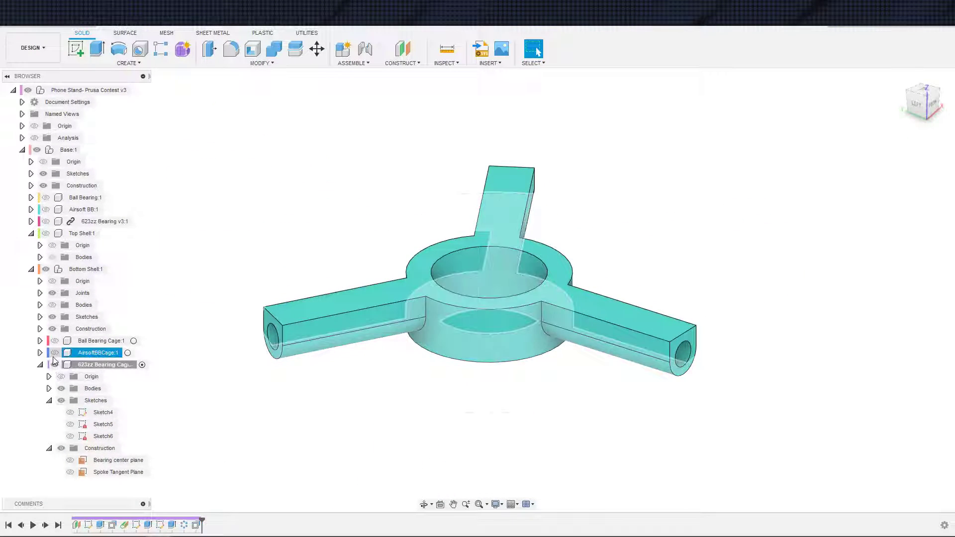
pyautogui.click(52, 305)
pyautogui.keyDown('shift'); pyautogui.moveTo(433, 383); pyautogui.dragTo(436, 288, button='middle'); pyautogui.keyUp('shift')
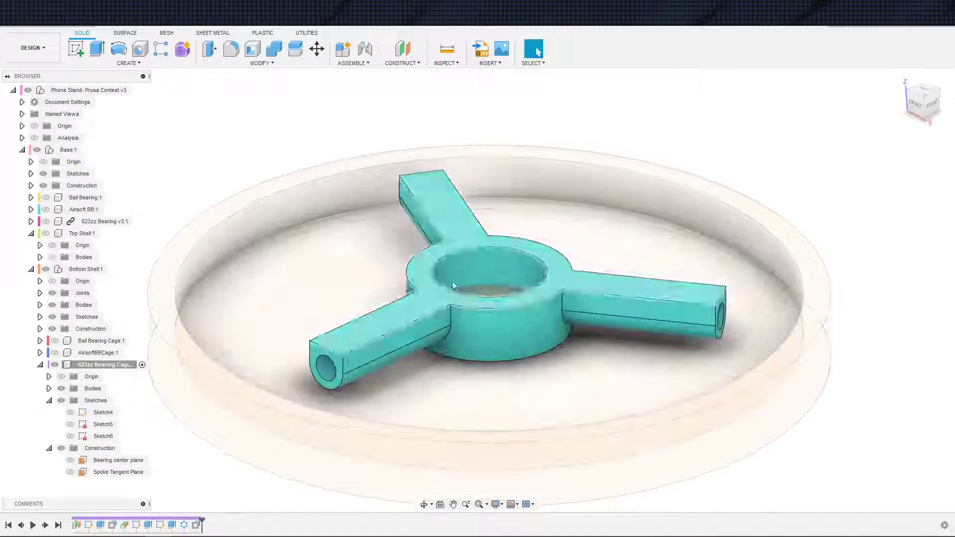
pyautogui.scroll(-4, 482, 295)
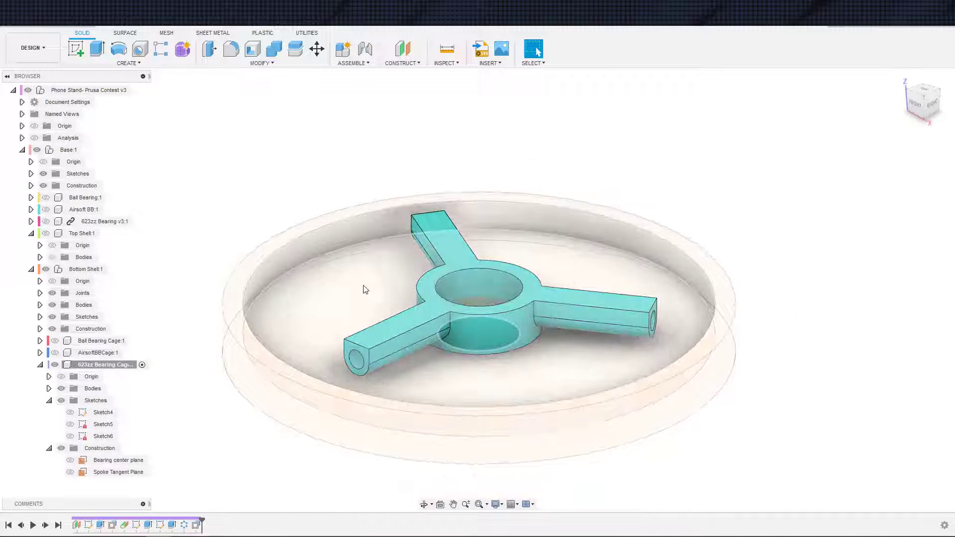
pyautogui.click(45, 233)
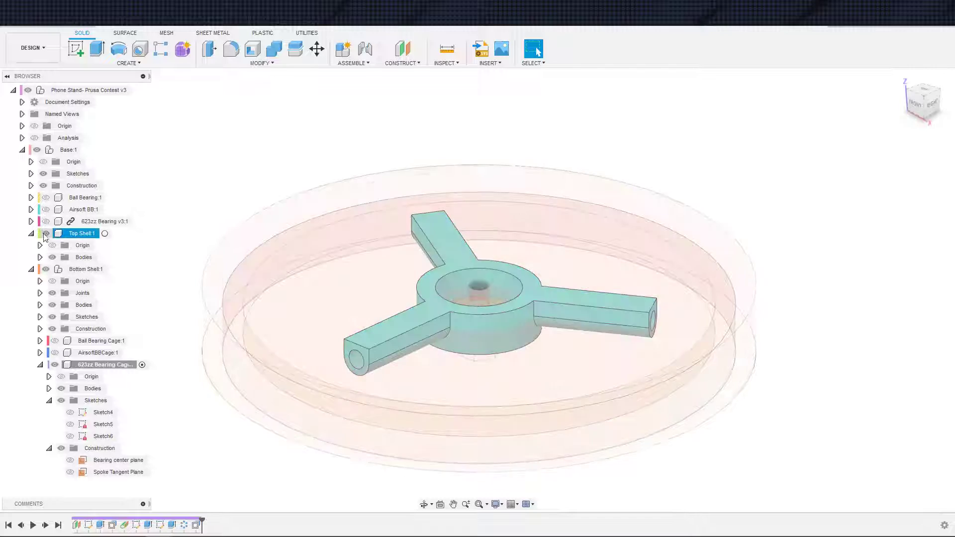
pyautogui.keyDown('shift'); pyautogui.moveTo(348, 124); pyautogui.dragTo(359, 367, button='middle'); pyautogui.keyUp('shift')
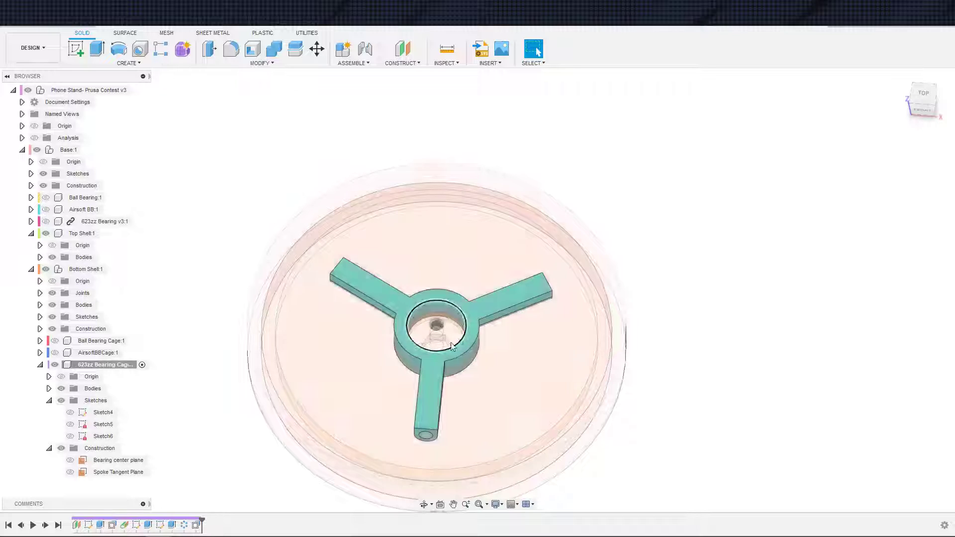
pyautogui.scroll(-2, 420, 391)
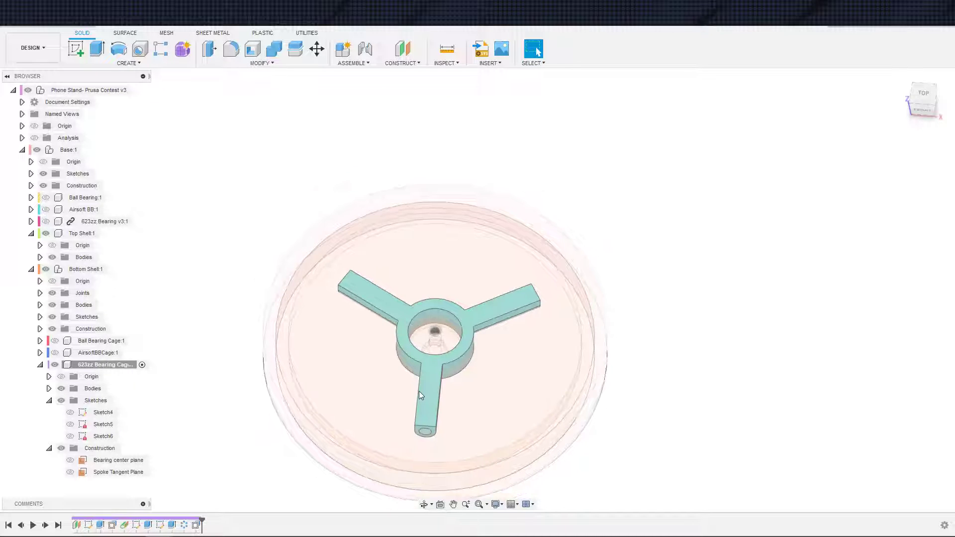
# Collapse the cage's Sketches and Construction folders and the Bottom Shell, Top Shell and Base branches of the component tree.
pyautogui.click(48, 401)
pyautogui.click(49, 412)
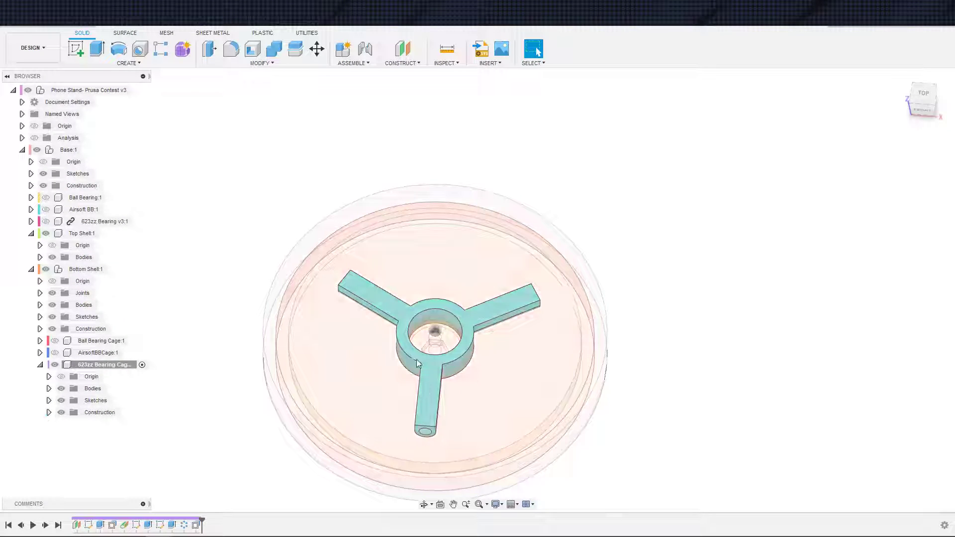
pyautogui.click(31, 269)
pyautogui.scroll(-3, 106, 324)
pyautogui.keyDown('shift'); pyautogui.moveTo(199, 308); pyautogui.dragTo(217, 312, button='middle'); pyautogui.keyUp('shift')
pyautogui.click(31, 233)
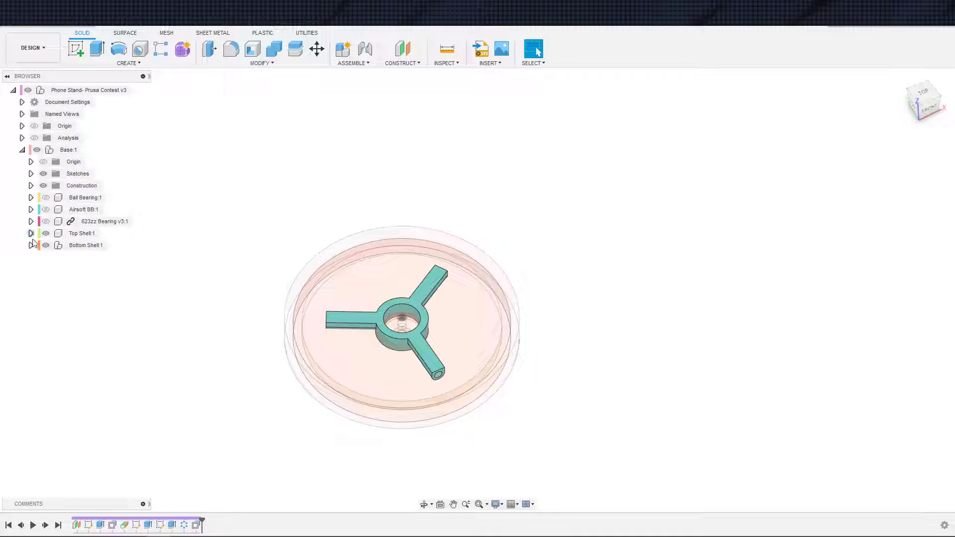
pyautogui.click(22, 150)
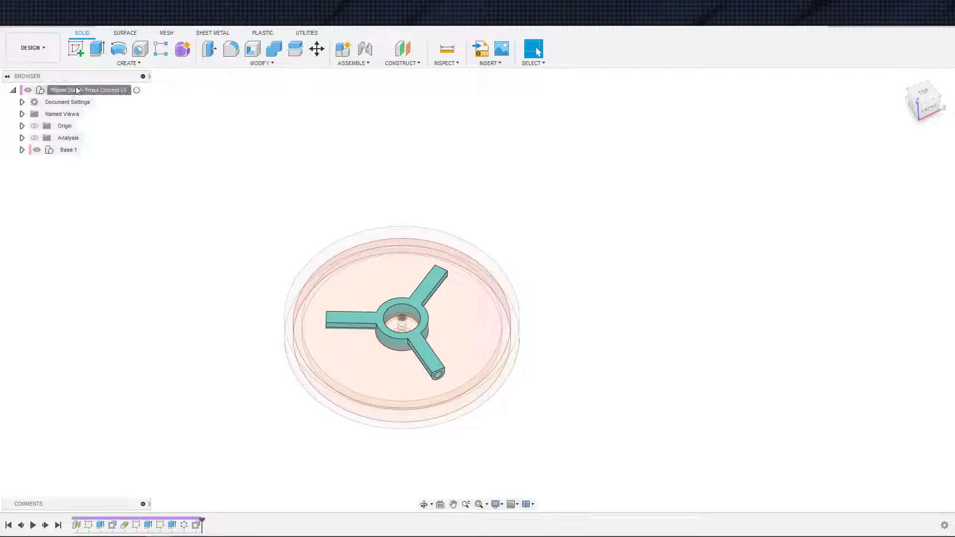
# Create and activate a new internal standard component named Phone Attachment directly under the root of the design.
pyautogui.rightClick(76, 90)
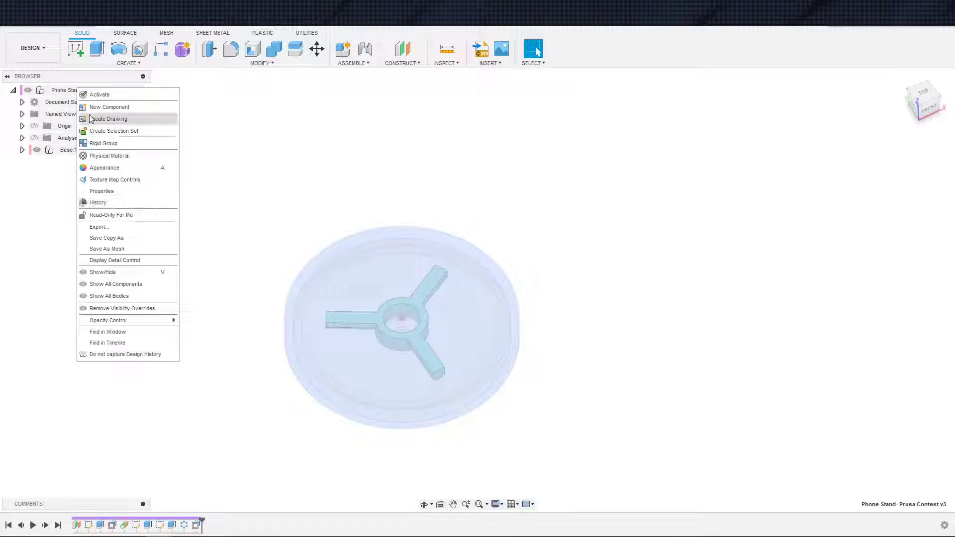
pyautogui.click(109, 107)
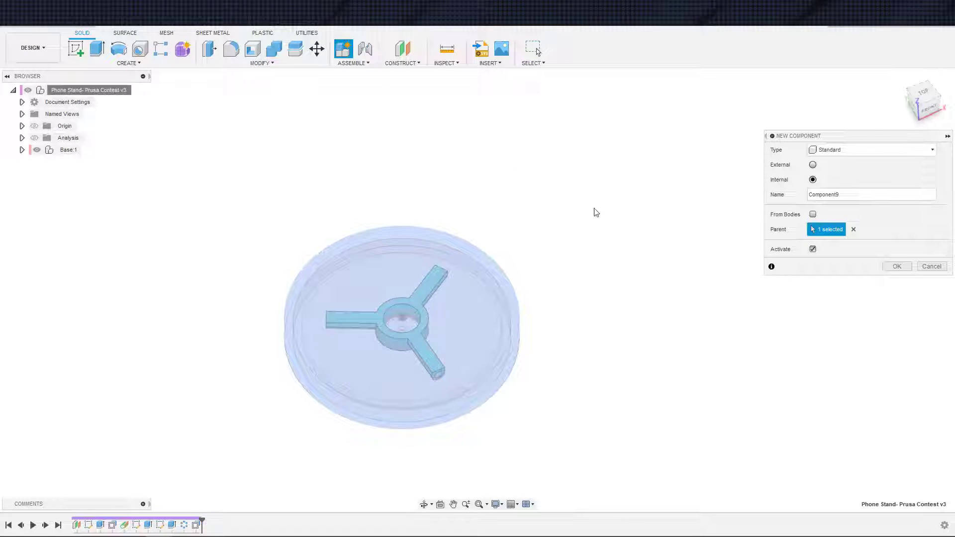
pyautogui.write('Phone Altachment')
pyautogui.press('BackSpace')
pyautogui.press('BackSpace')
pyautogui.press('BackSpace')
pyautogui.press('BackSpace')
pyautogui.write('ment')
pyautogui.press('Return')
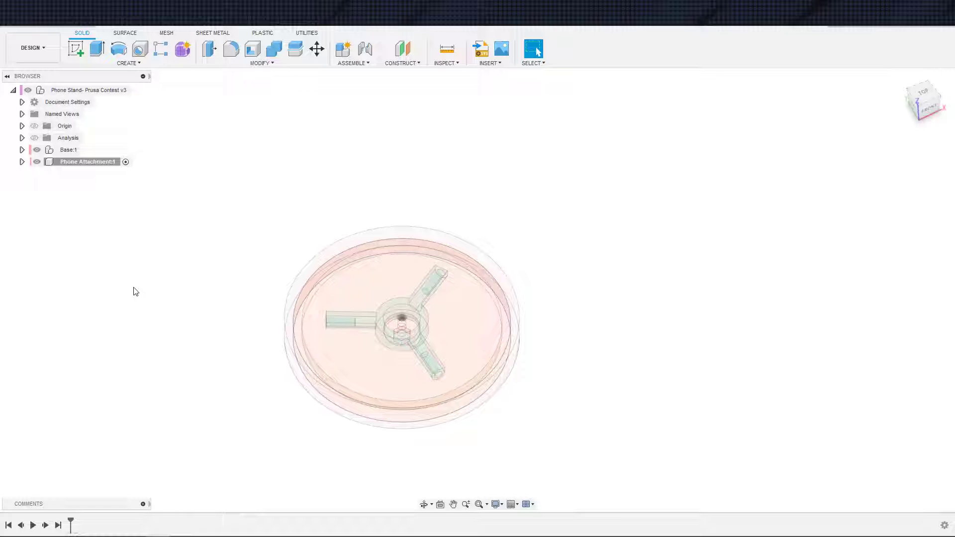
# Expand the Base component and activate its Top Shell component.
pyautogui.keyDown('shift'); pyautogui.moveTo(225, 338); pyautogui.dragTo(192, 255, button='middle'); pyautogui.keyUp('shift')
pyautogui.click(62, 162)
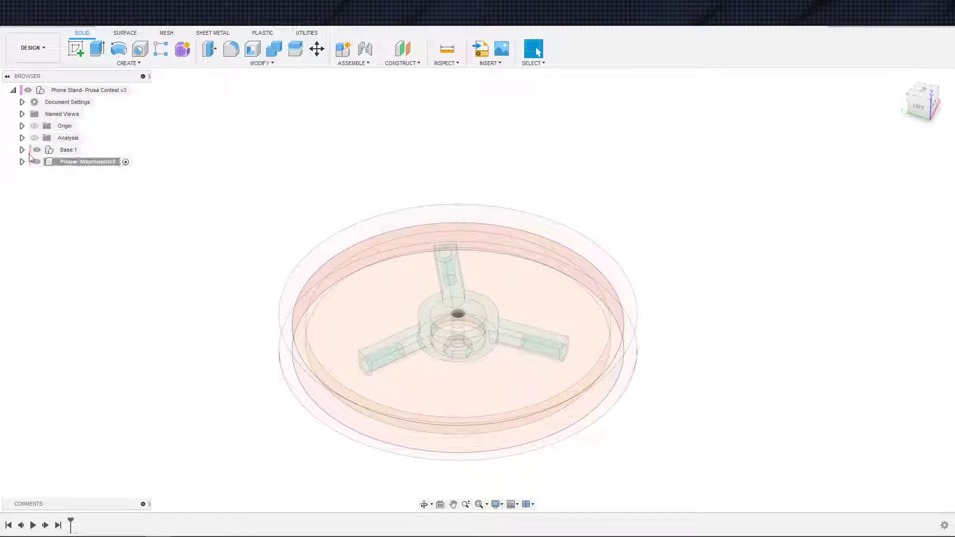
pyautogui.click(22, 150)
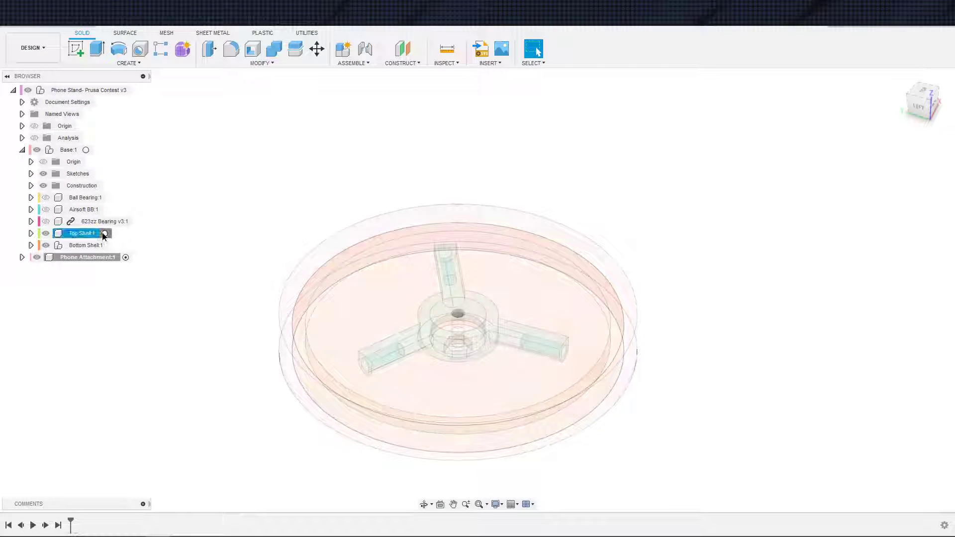
pyautogui.click(104, 234)
pyautogui.scroll(2, 235, 296)
pyautogui.scroll(-4, 234, 299)
pyautogui.keyDown('shift'); pyautogui.moveTo(235, 306); pyautogui.dragTo(256, 301, button='middle'); pyautogui.keyUp('shift')
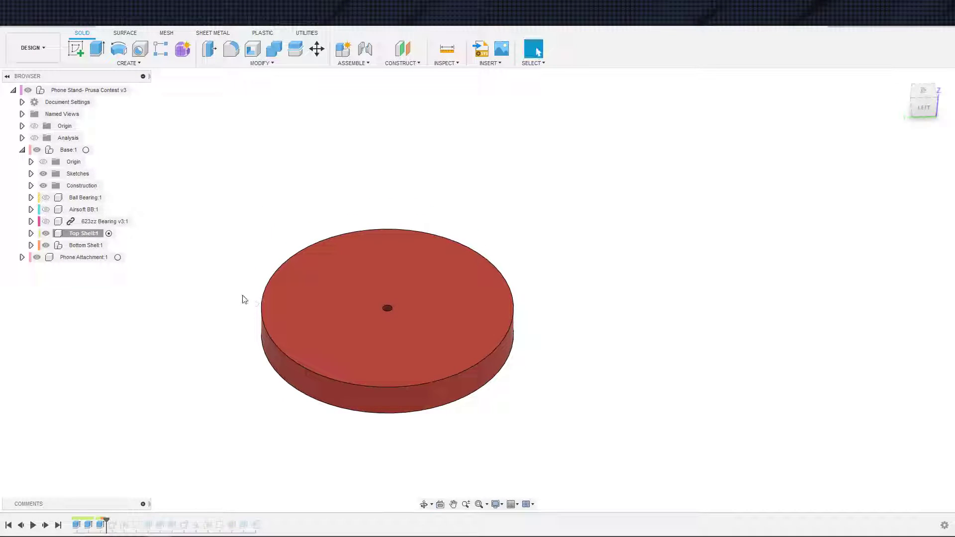
# Expand the Top Shell and Bottom Shell components and activate Bottom Shell to inspect its part of the history.
pyautogui.click(31, 233)
pyautogui.click(40, 257)
pyautogui.click(40, 257)
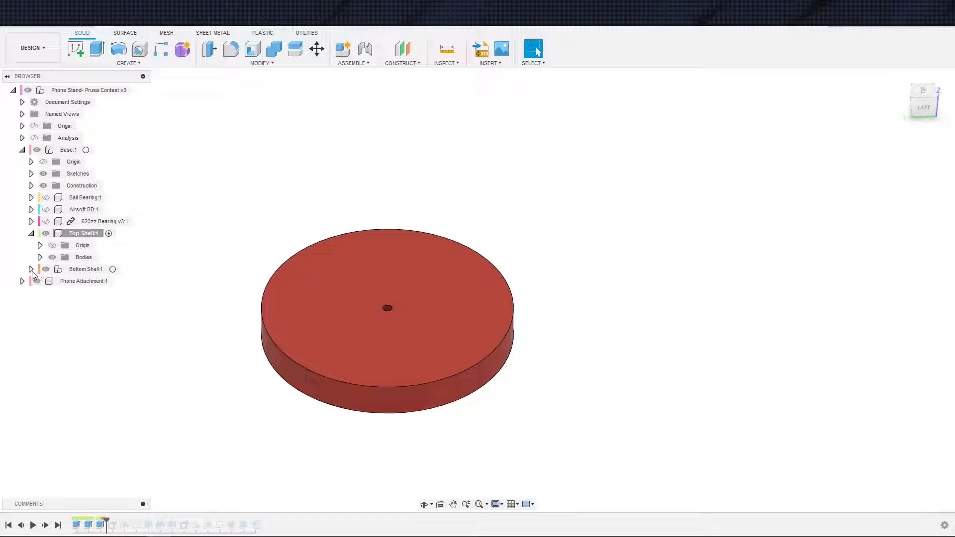
pyautogui.click(31, 269)
pyautogui.click(112, 269)
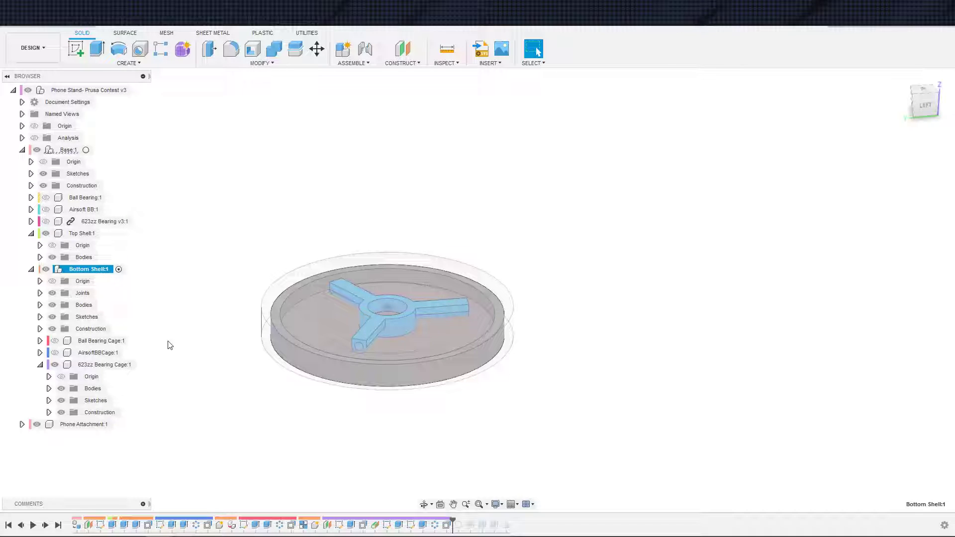
pyautogui.click(188, 357)
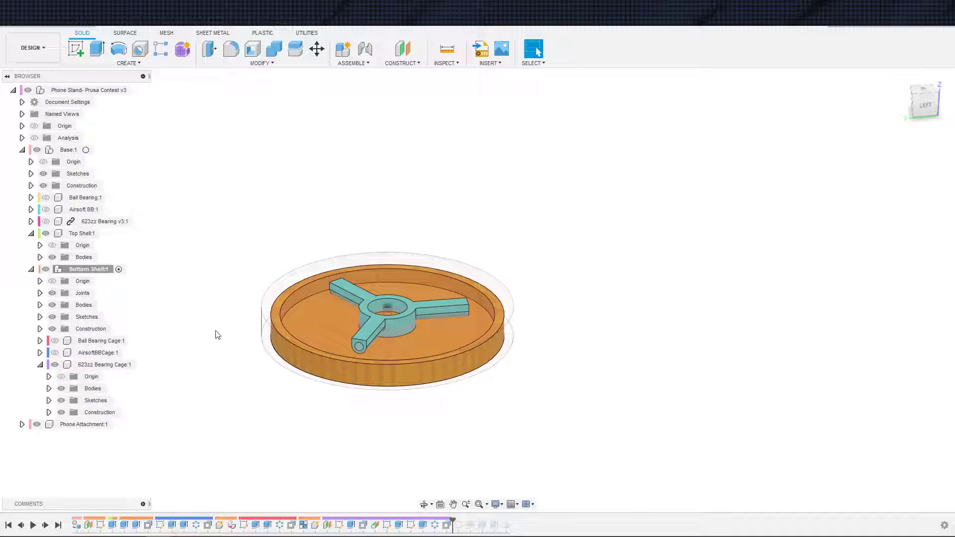
# Check the saved version history of the Phone Stand- Prusa Contest design among the editable documents.
pyautogui.click(10, 19)
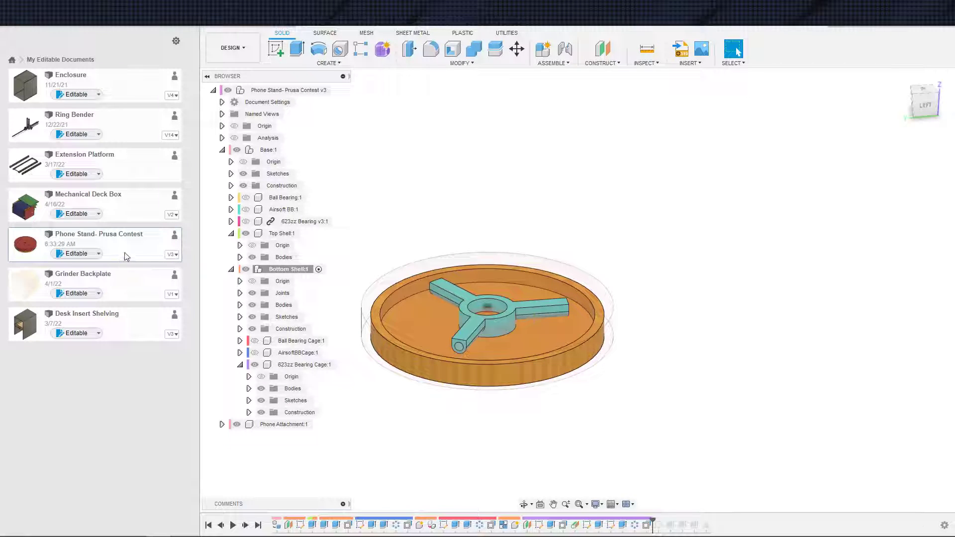
pyautogui.click(170, 255)
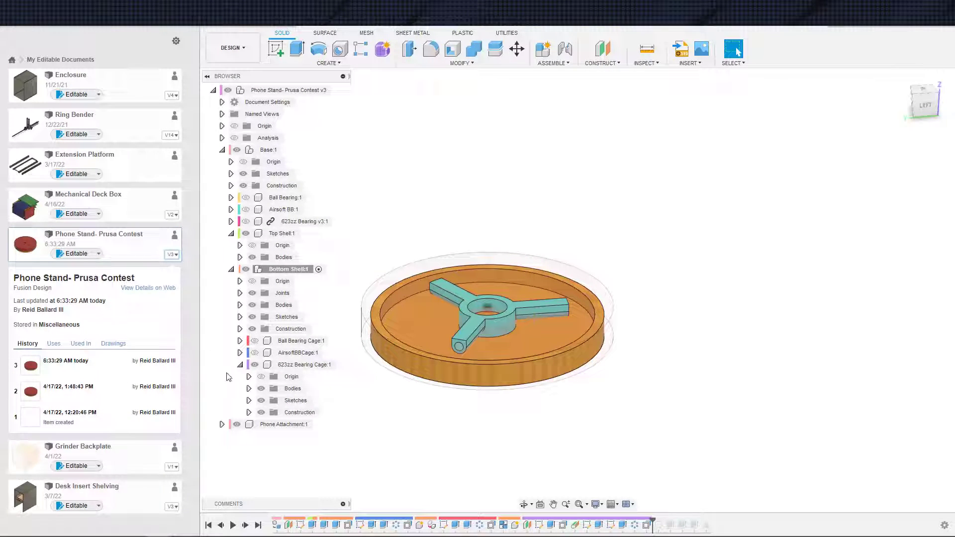
pyautogui.click(193, 26)
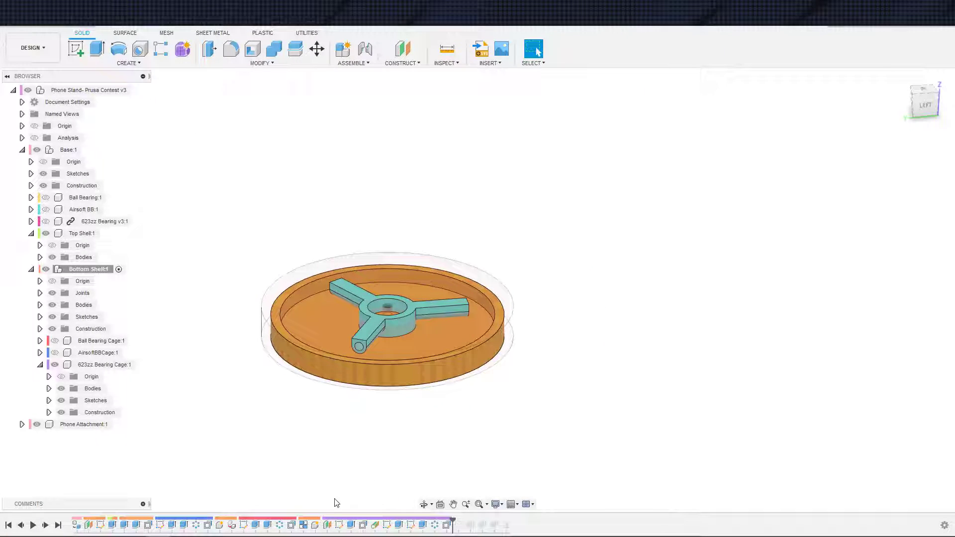
# Activate the root component and roll the timeline forward to the end of its history, with Phone Attachment selected.
pyautogui.click(141, 90)
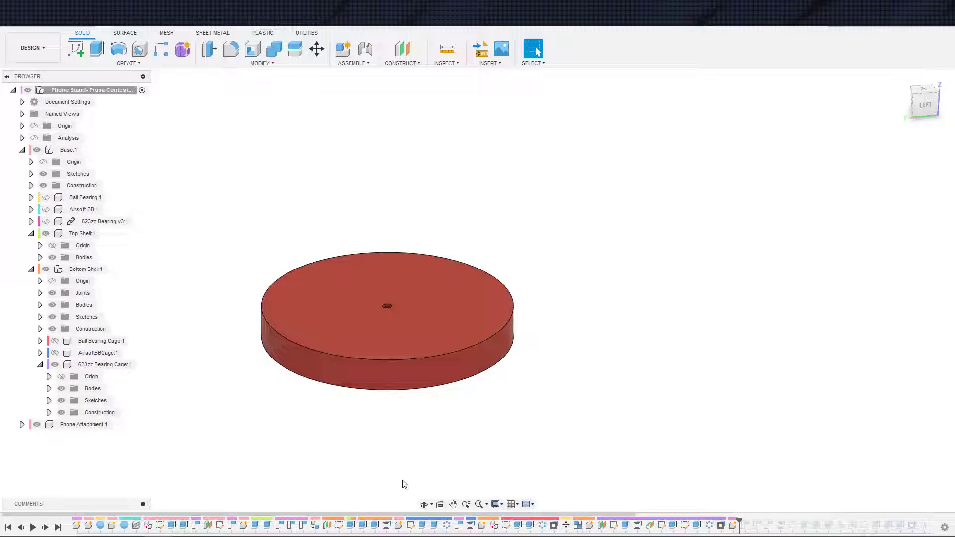
pyautogui.click(734, 525)
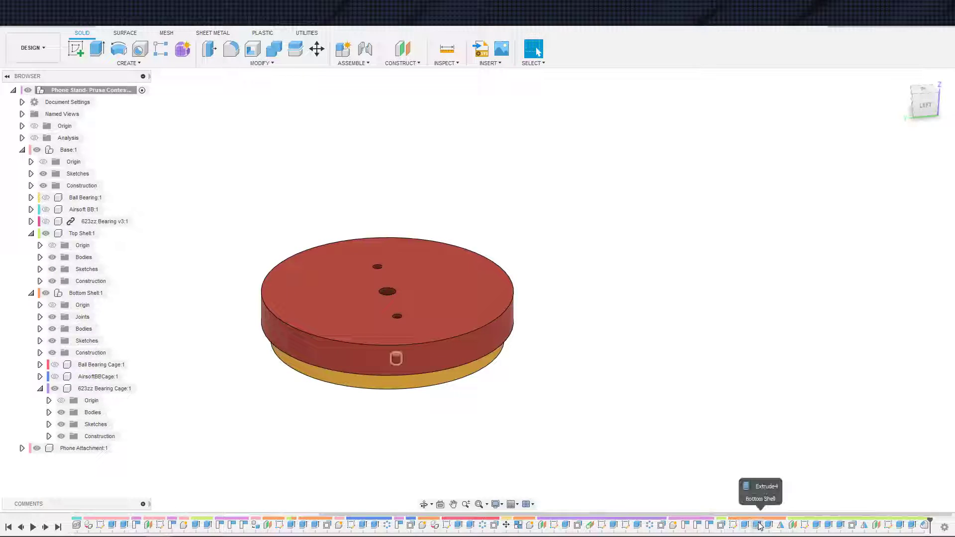
pyautogui.scroll(-3, 477, 477)
pyautogui.scroll(2, 500, 474)
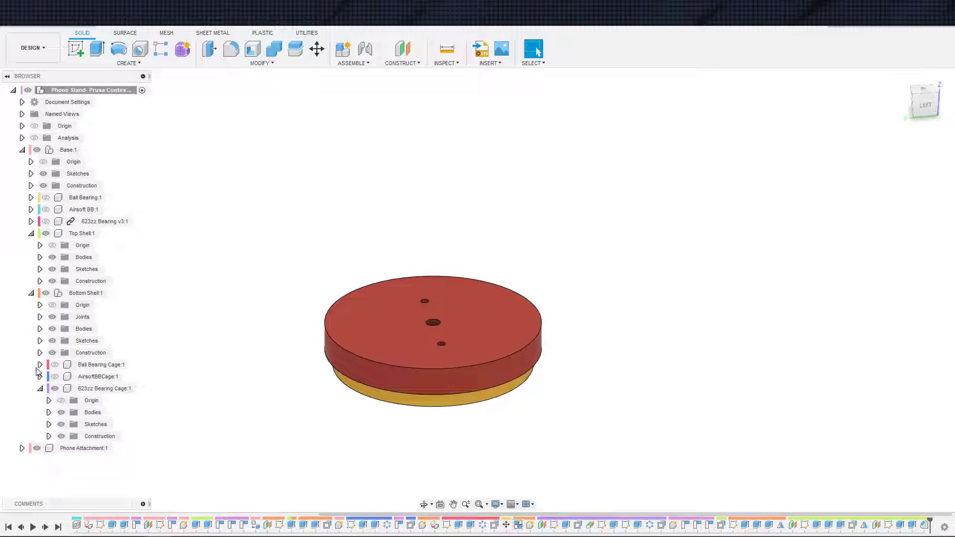
pyautogui.click(78, 449)
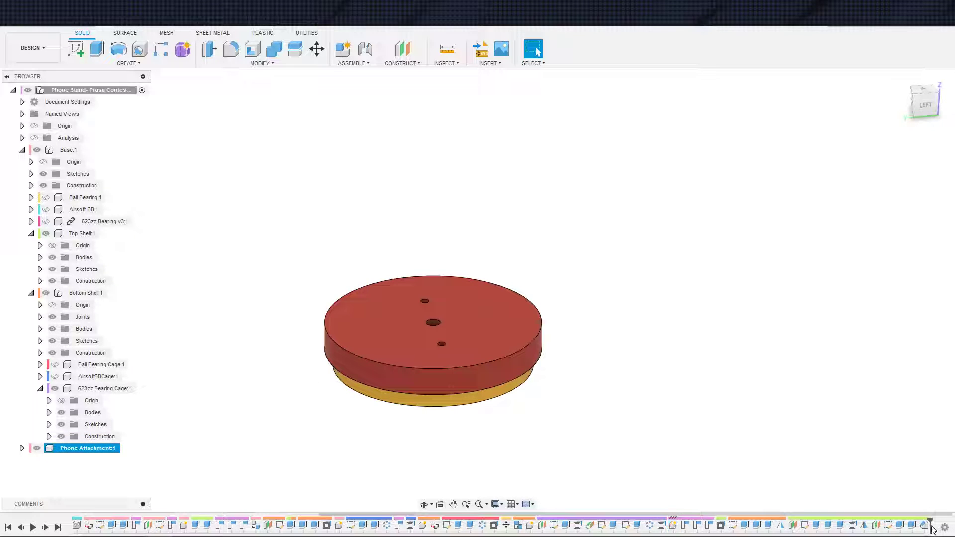
# Delete the Phone Attachment component from the design and collapse the Bottom Shell component.
pyautogui.rightClick(673, 525)
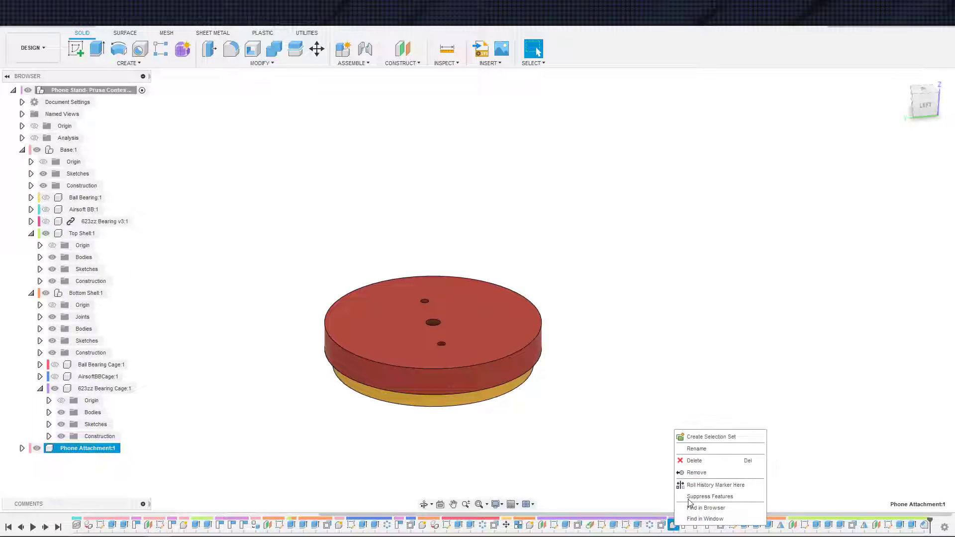
pyautogui.click(695, 462)
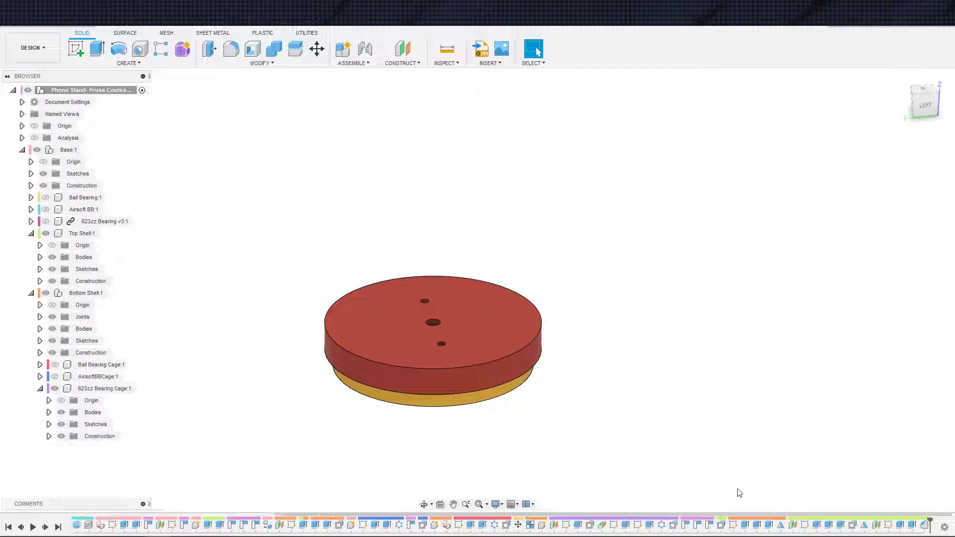
pyautogui.scroll(1, 766, 497)
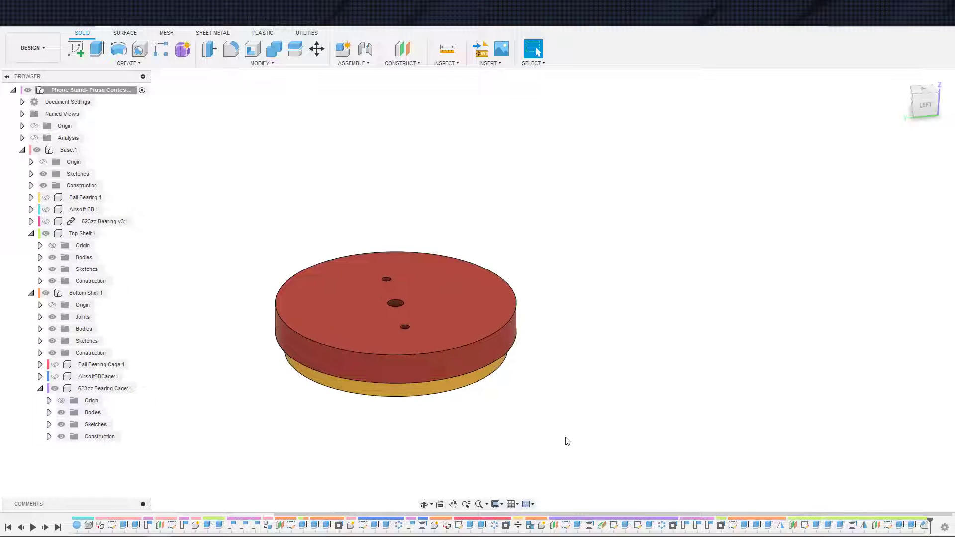
pyautogui.click(31, 293)
# Examine the edges of the two small screw holes on top of the red shell.
pyautogui.scroll(-2, 243, 334)
pyautogui.keyDown('shift'); pyautogui.moveTo(243, 334); pyautogui.dragTo(189, 304, button='middle'); pyautogui.keyUp('shift')
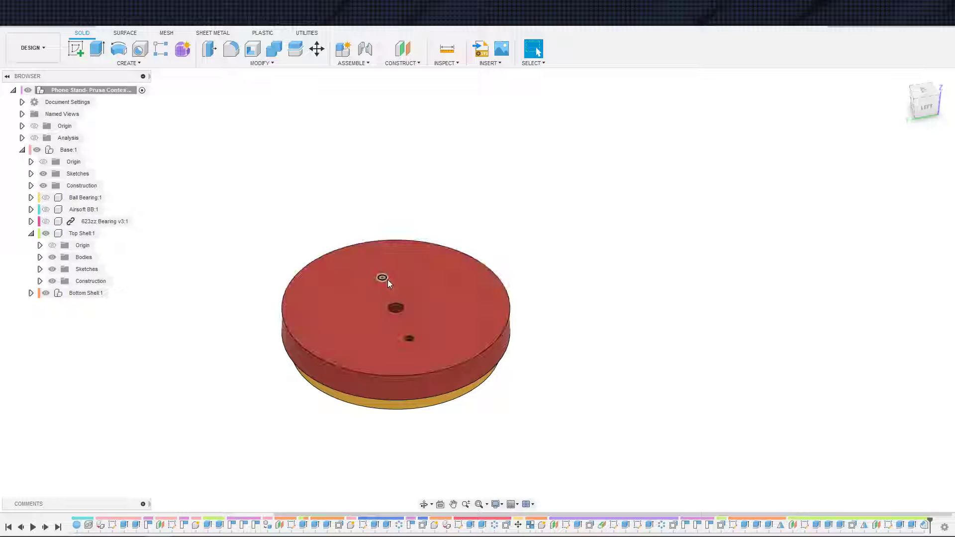
pyautogui.scroll(3, 552, 354)
pyautogui.moveTo(552, 355); pyautogui.dragTo(588, 382, button='middle')
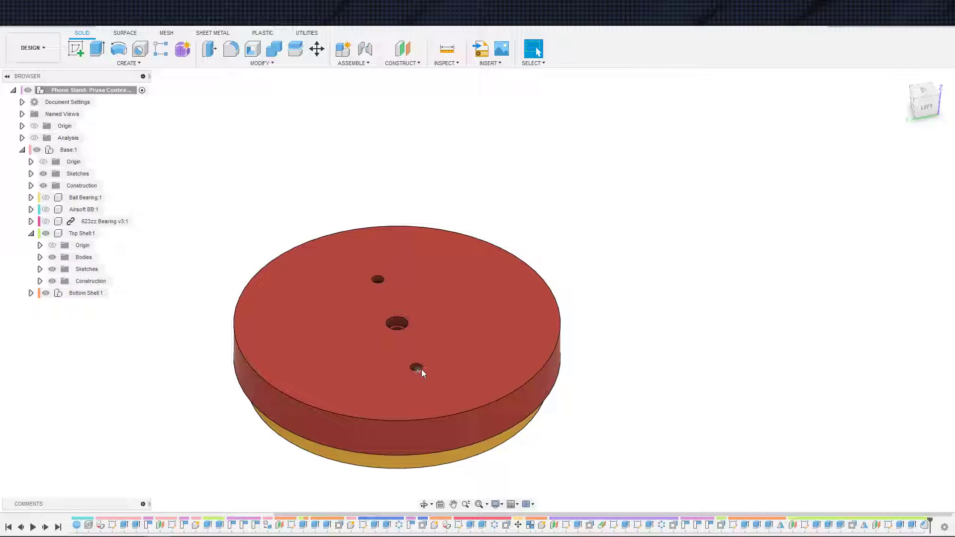
pyautogui.click(422, 367)
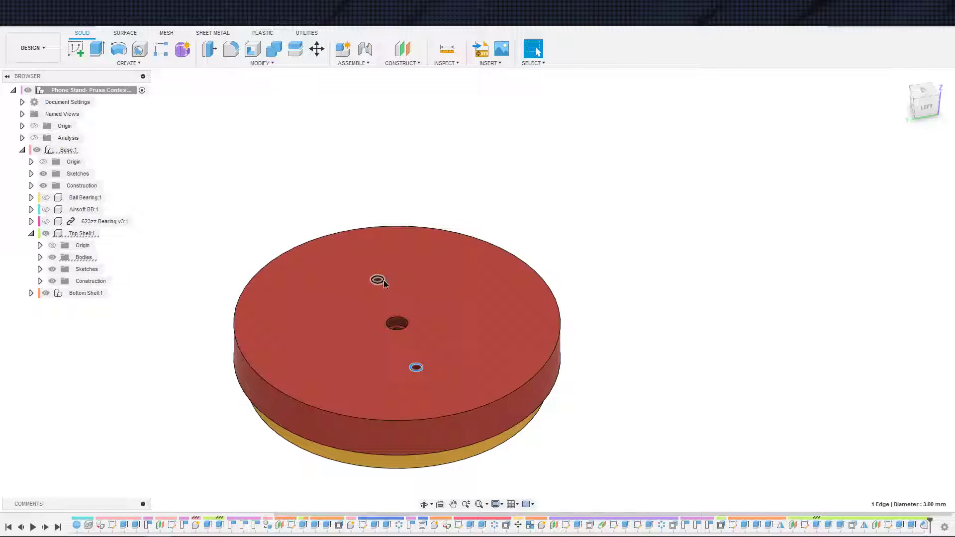
pyautogui.click(383, 280)
pyautogui.scroll(-3, 437, 320)
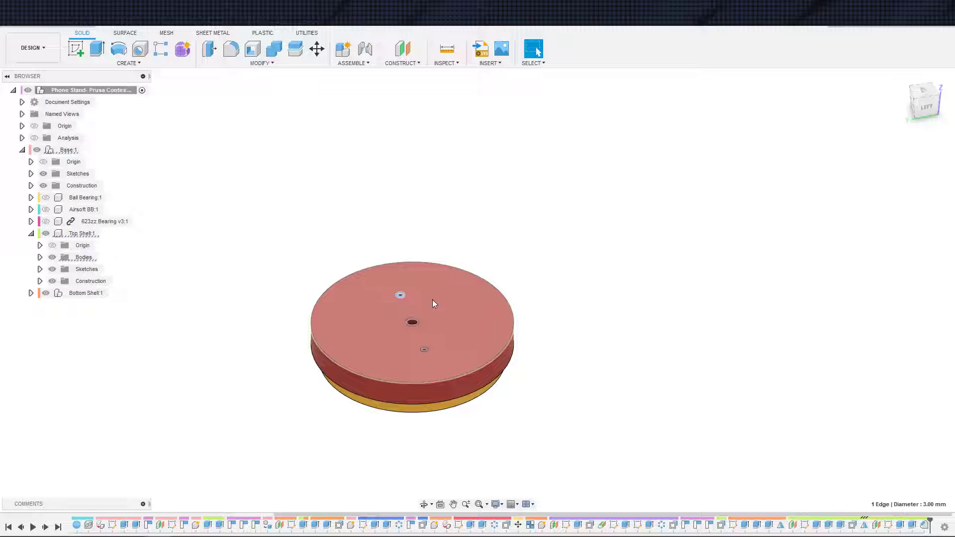
# Create an active, internal standard component named Phone Mount under the top-level assembly.
pyautogui.rightClick(112, 92)
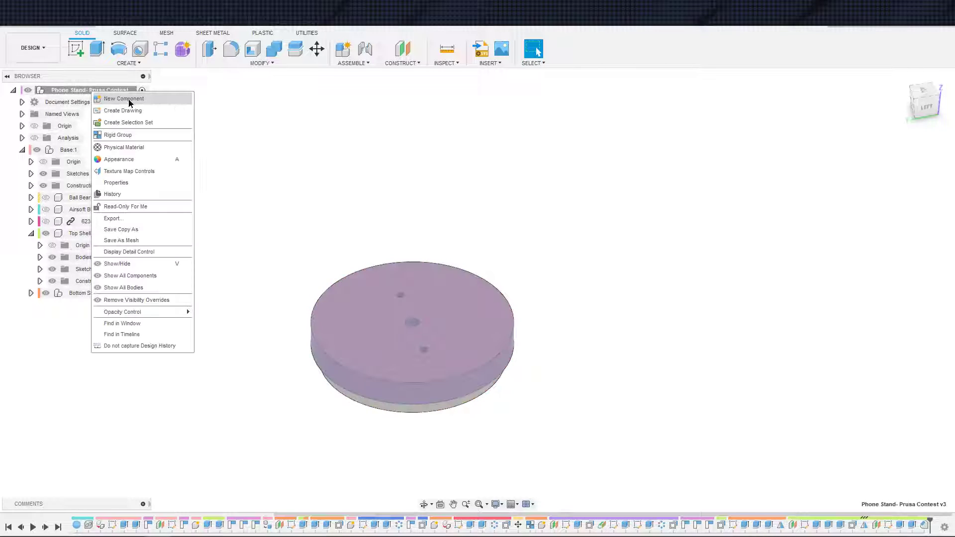
pyautogui.click(129, 99)
pyautogui.write('Phone Mount')
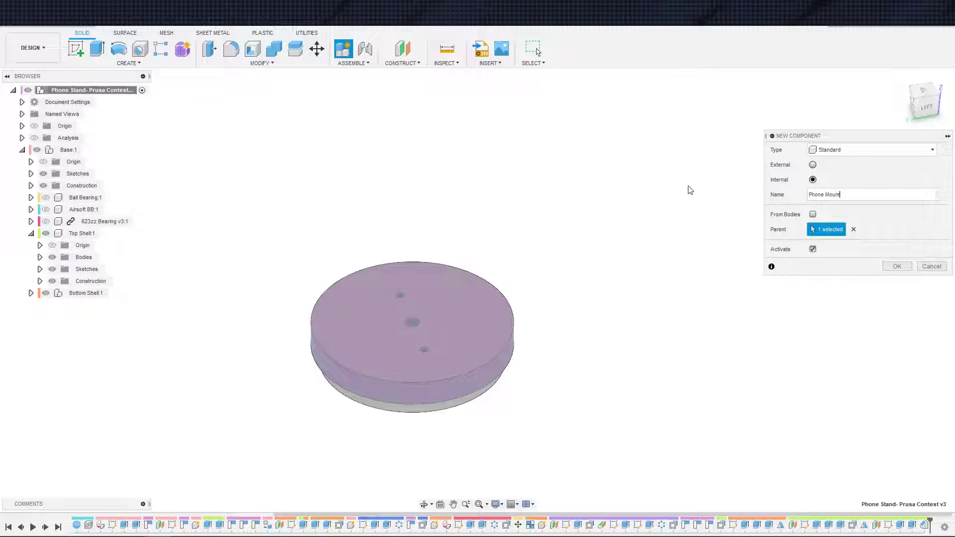
pyautogui.press('Return')
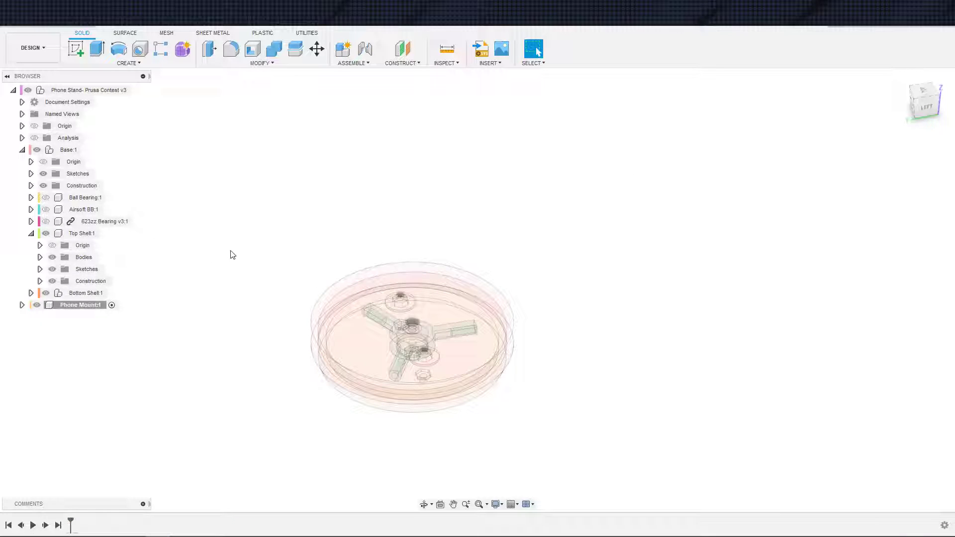
# Start a sketch on the Top Shell's Top of Lid construction plane.
pyautogui.click(39, 281)
pyautogui.click(97, 293)
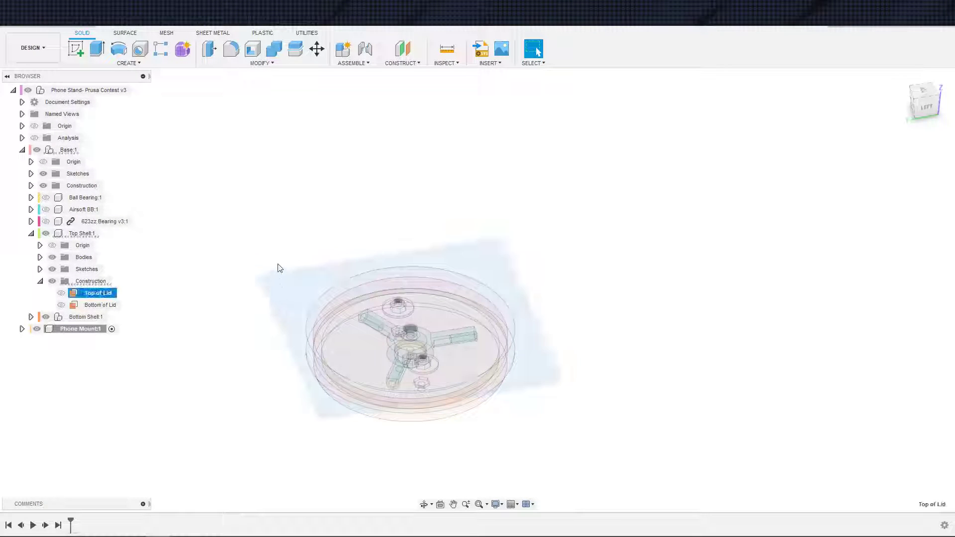
pyautogui.click(288, 317)
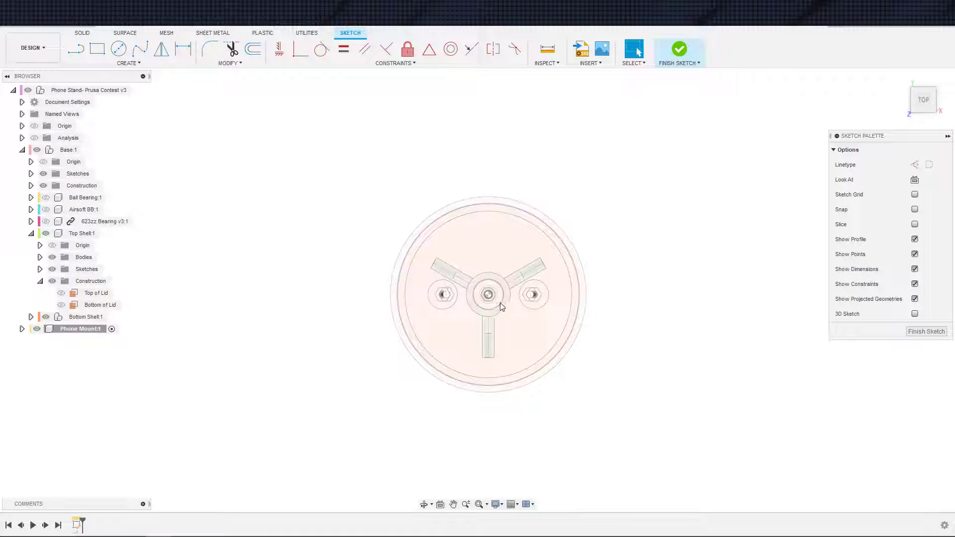
# Hide the Top Shell and Bottom Shell components and view the sketch plane straight on.
pyautogui.scroll(1, 564, 306)
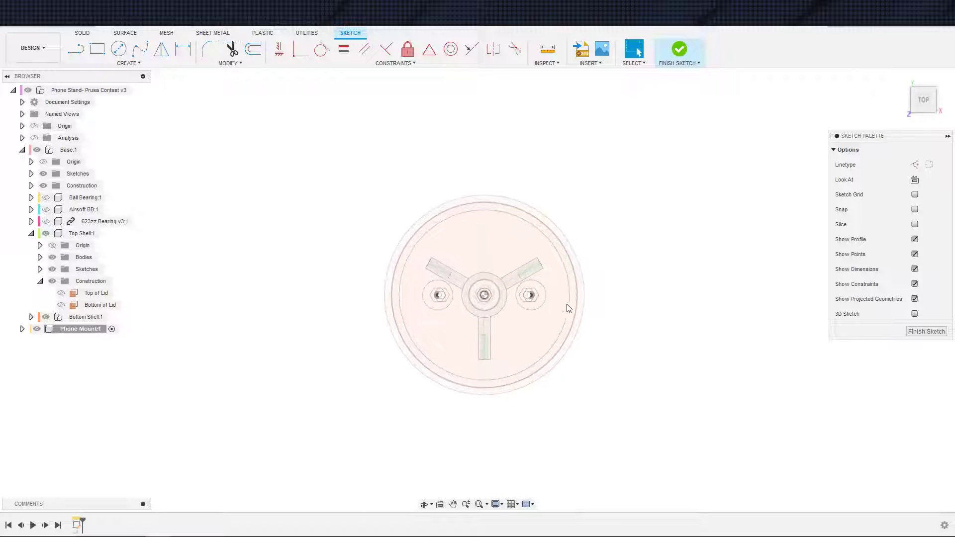
pyautogui.scroll(-2, 606, 309)
pyautogui.scroll(3, 616, 298)
pyautogui.keyDown('shift'); pyautogui.moveTo(617, 297); pyautogui.dragTo(625, 240, button='middle'); pyautogui.keyUp('shift')
pyautogui.press('Escape')
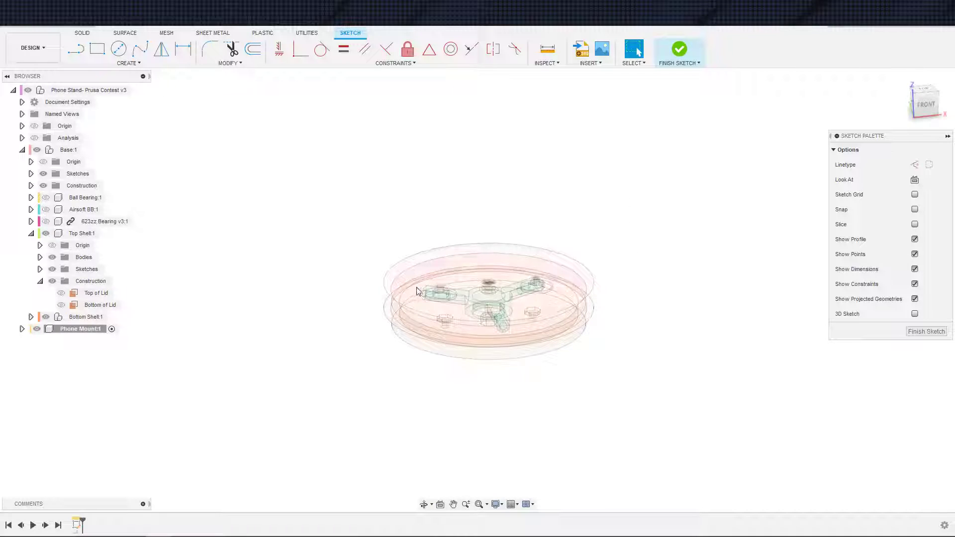
pyautogui.click(31, 317)
pyautogui.click(31, 233)
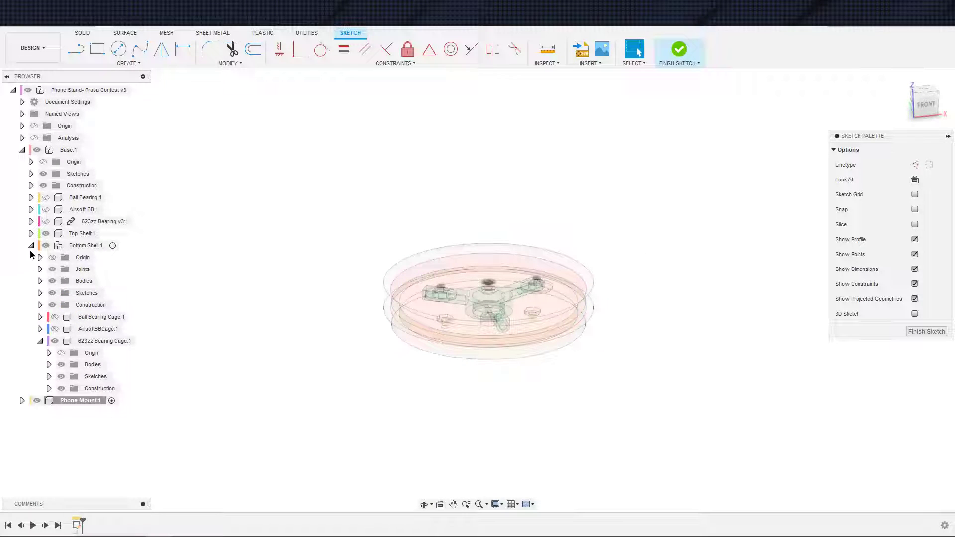
pyautogui.click(31, 245)
pyautogui.click(46, 234)
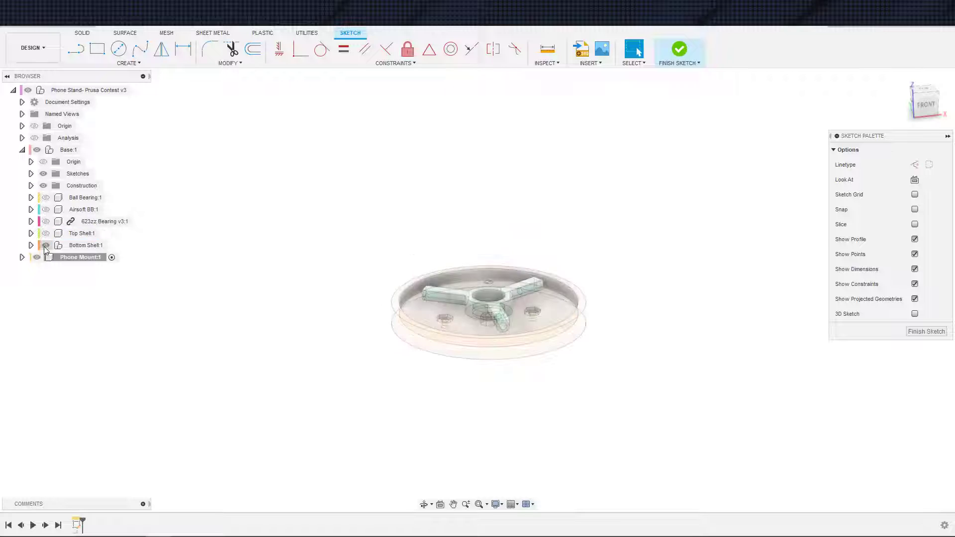
pyautogui.click(46, 245)
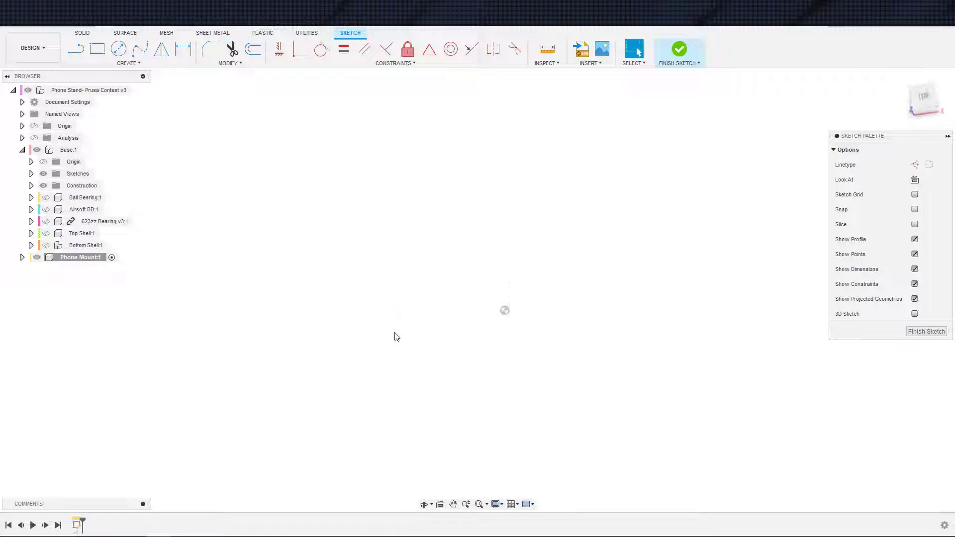
pyautogui.click(915, 180)
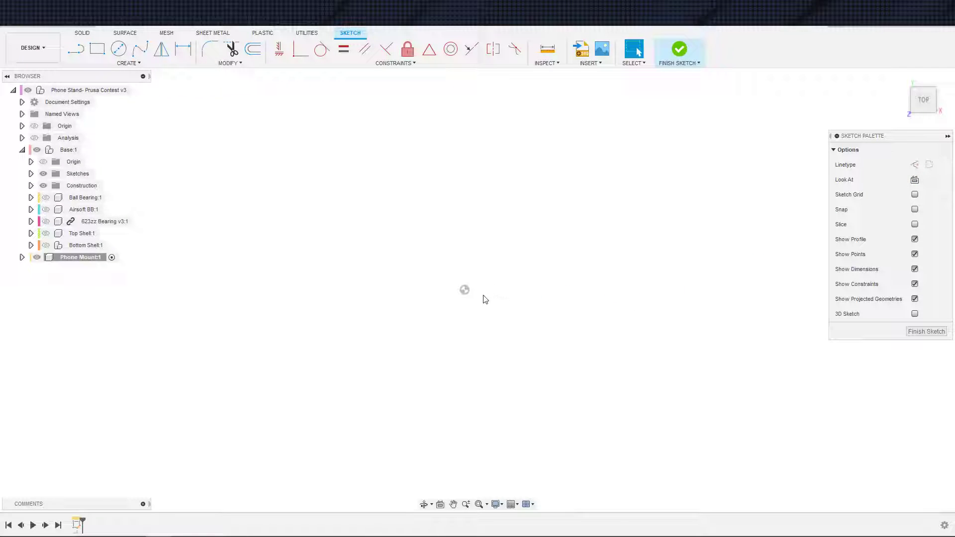
# Project the Top Shell's top face, with its outline and three holes, into the sketch and hide the Top Shell again.
pyautogui.press('s')
pyautogui.click(572, 344)
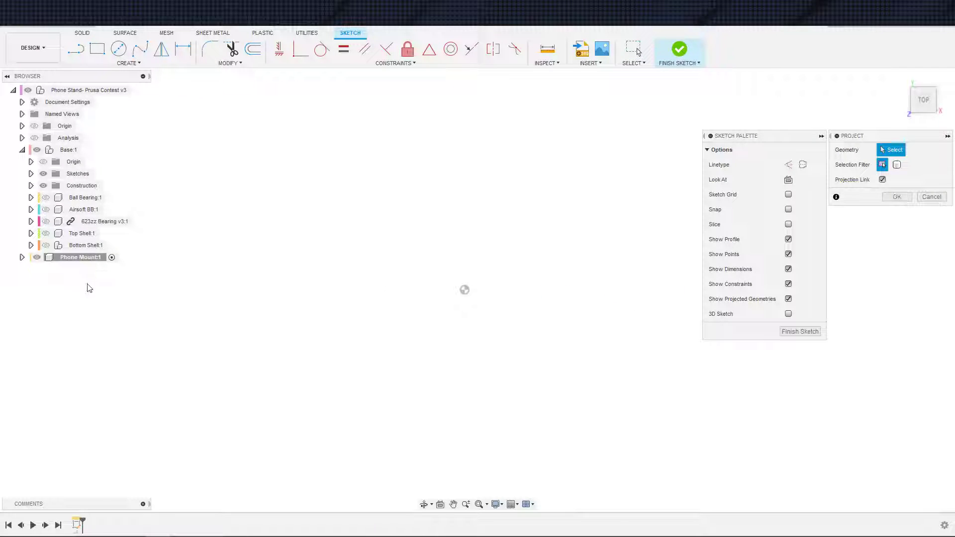
pyautogui.click(45, 234)
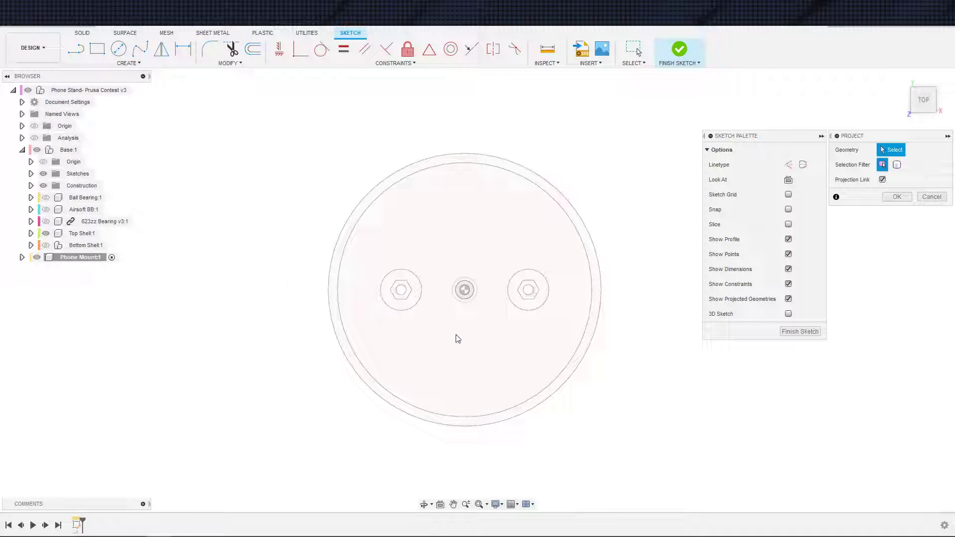
pyautogui.click(563, 324)
pyautogui.click(896, 196)
pyautogui.scroll(-2, 574, 292)
pyautogui.scroll(2, 574, 292)
pyautogui.moveTo(456, 264); pyautogui.dragTo(359, 264, button='middle')
pyautogui.click(45, 233)
# Convert all the projected circles to construction geometry.
pyautogui.scroll(-2, 207, 251)
pyautogui.moveTo(182, 129); pyautogui.dragTo(465, 372)
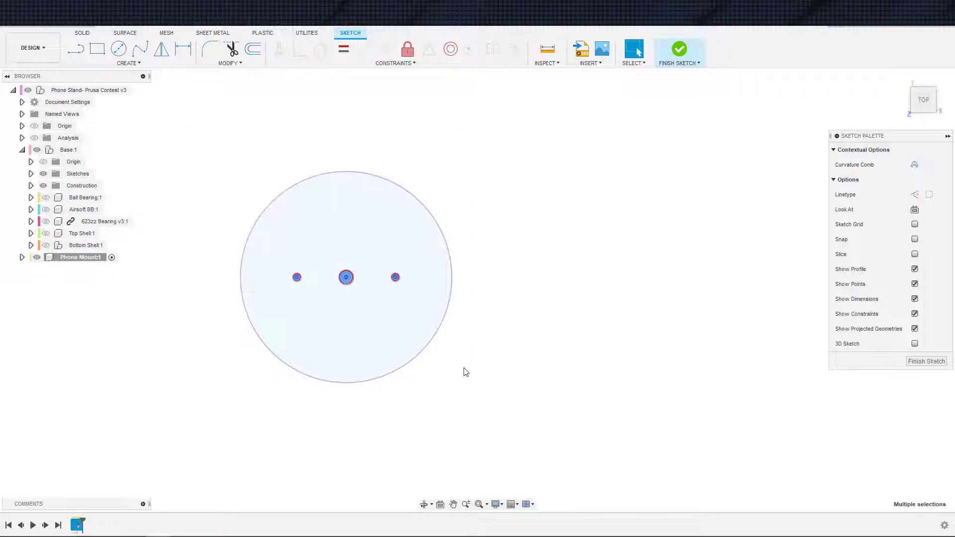
pyautogui.moveTo(221, 135)
pyautogui.mouseDown()
pyautogui.moveTo(485, 396)
pyautogui.moveTo(481, 389)
pyautogui.mouseUp()
pyautogui.press('Delete')
# Turn the two small outer hole circles back into normal sketch geometry.
pyautogui.scroll(-2, 500, 378)
pyautogui.scroll(6, 441, 342)
pyautogui.moveTo(458, 341); pyautogui.dragTo(315, 313, button='middle')
pyautogui.click(296, 328)
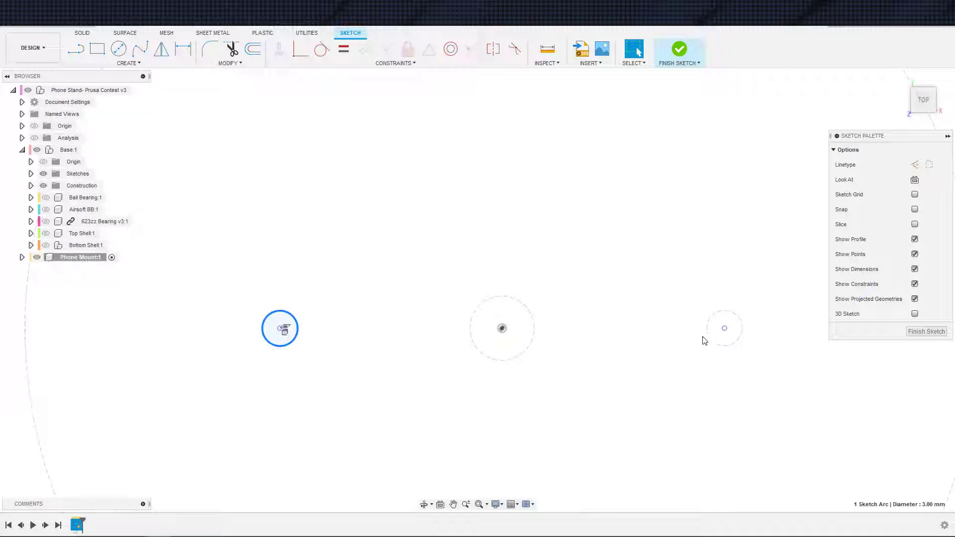
pyautogui.press('Escape')
pyautogui.scroll(-5, 686, 358)
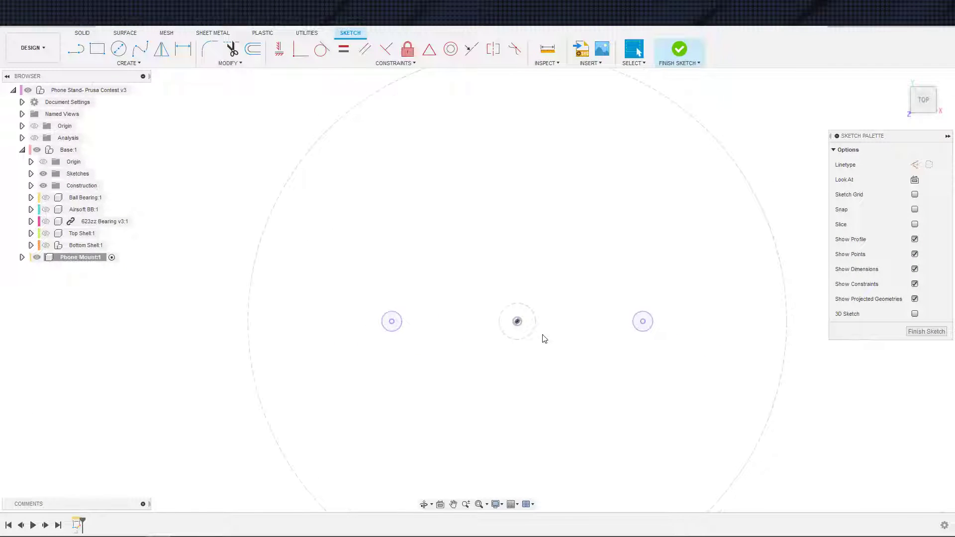
# Draw a center-to-center slot between the centres of the two small holes, with an end radius of about 11 mm.
pyautogui.press('s')
pyautogui.click(120, 64)
pyautogui.moveTo(124, 140)
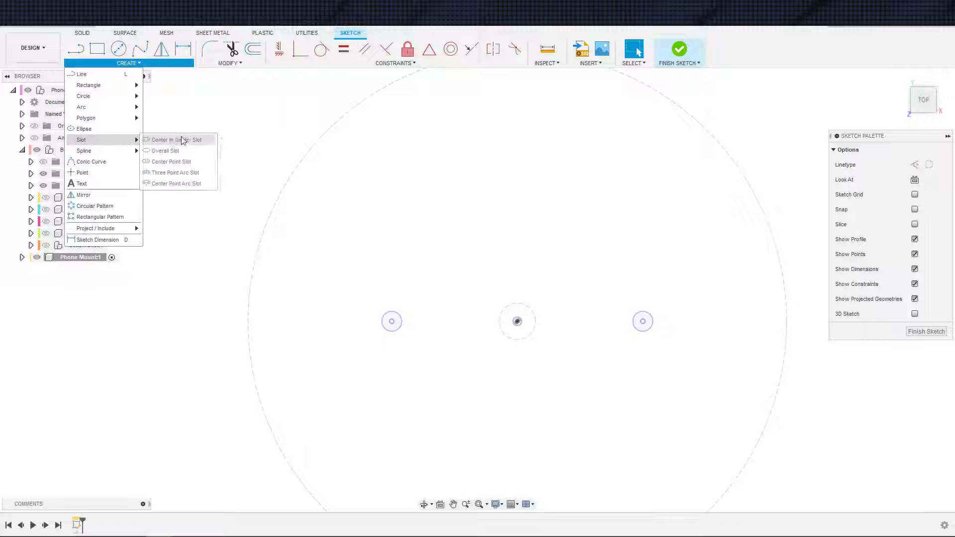
pyautogui.click(165, 142)
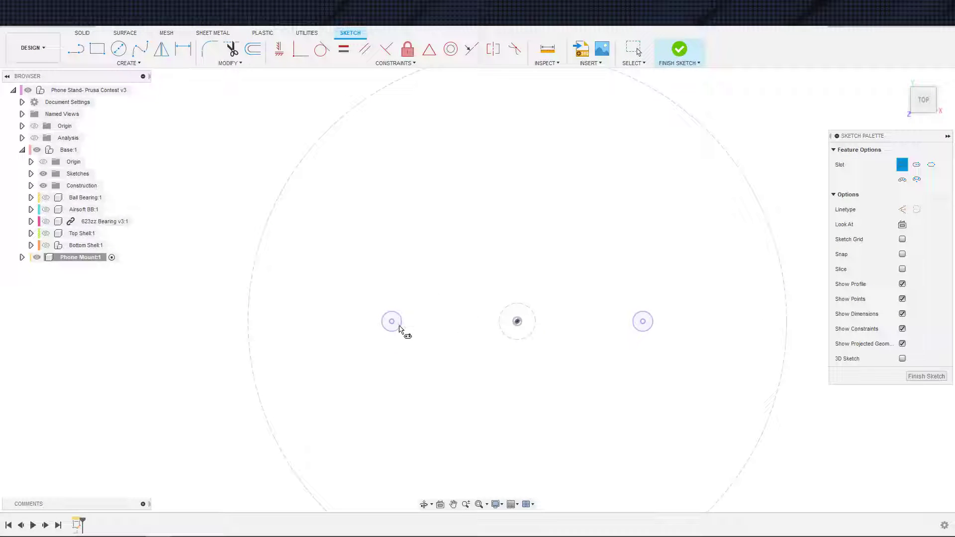
pyautogui.click(391, 322)
pyautogui.click(642, 321)
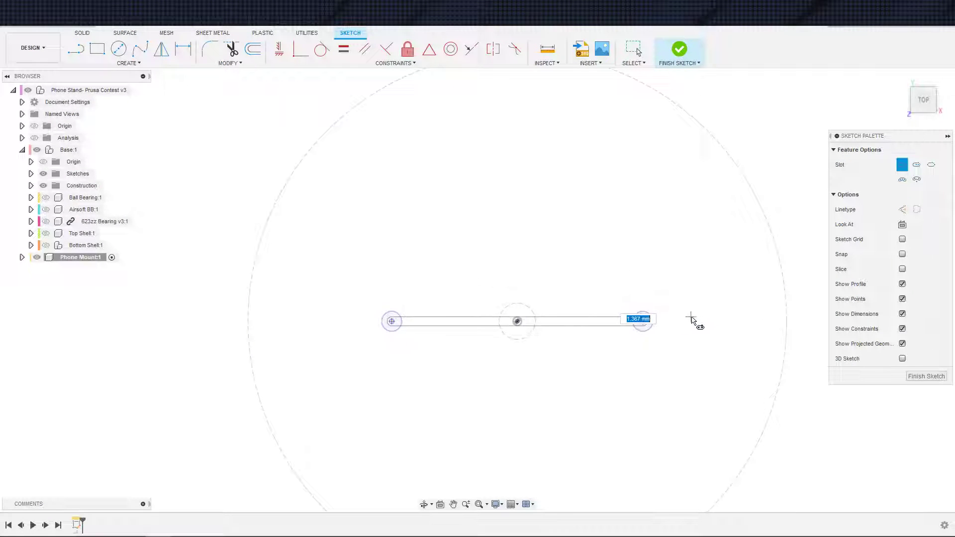
pyautogui.click(641, 247)
pyautogui.press('d')
pyautogui.click(717, 321)
pyautogui.click(661, 320)
pyautogui.press('Escape')
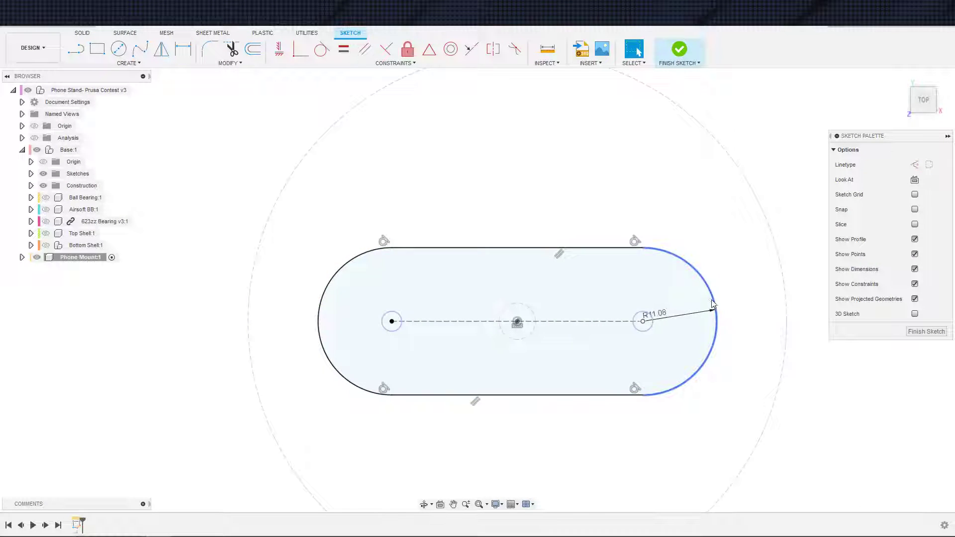
# Dimension the gap between one small hole circle and the slot's adjacent end arc as 3 mm.
pyautogui.press('d')
pyautogui.click(653, 323)
pyautogui.click(714, 299)
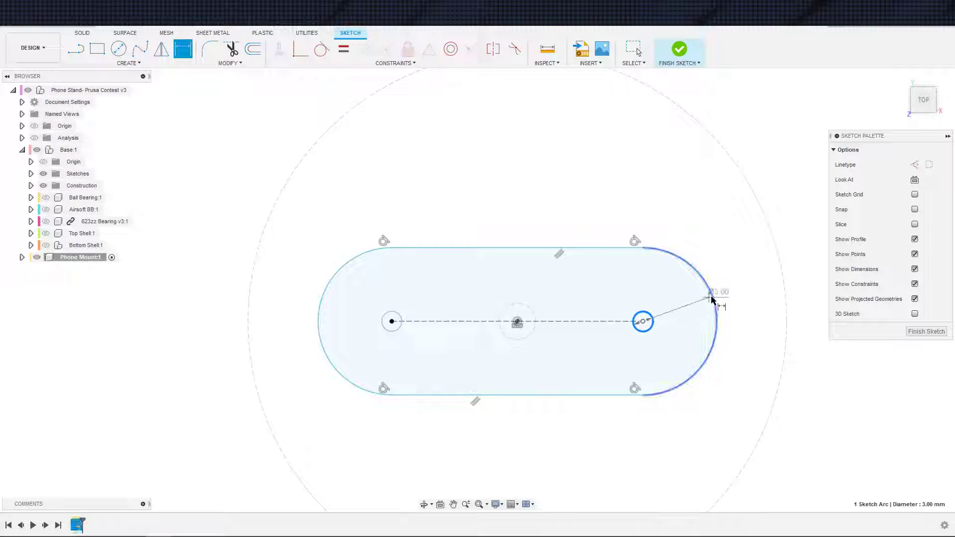
pyautogui.click(721, 295)
pyautogui.write('3')
pyautogui.press('Return')
pyautogui.scroll(2, 547, 375)
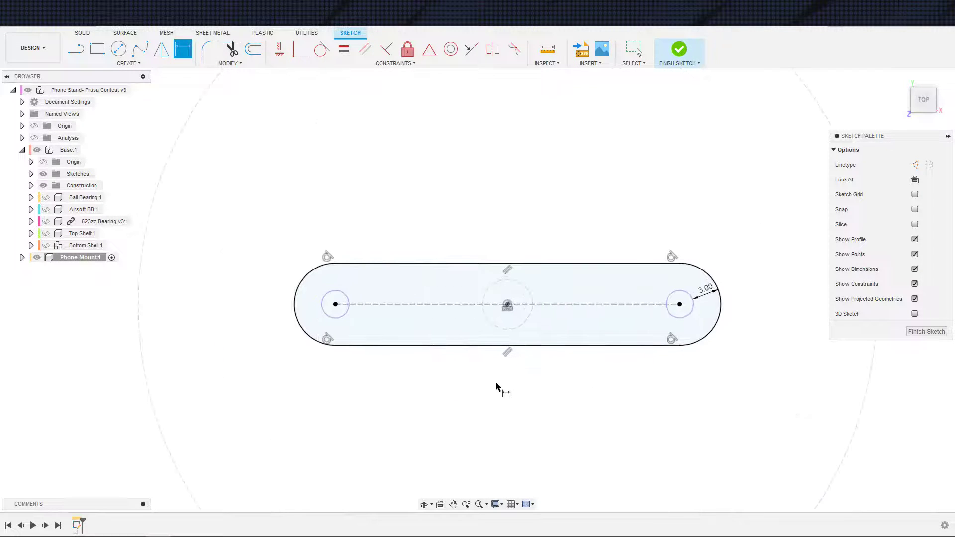
pyautogui.press('Escape')
pyautogui.scroll(1, 486, 381)
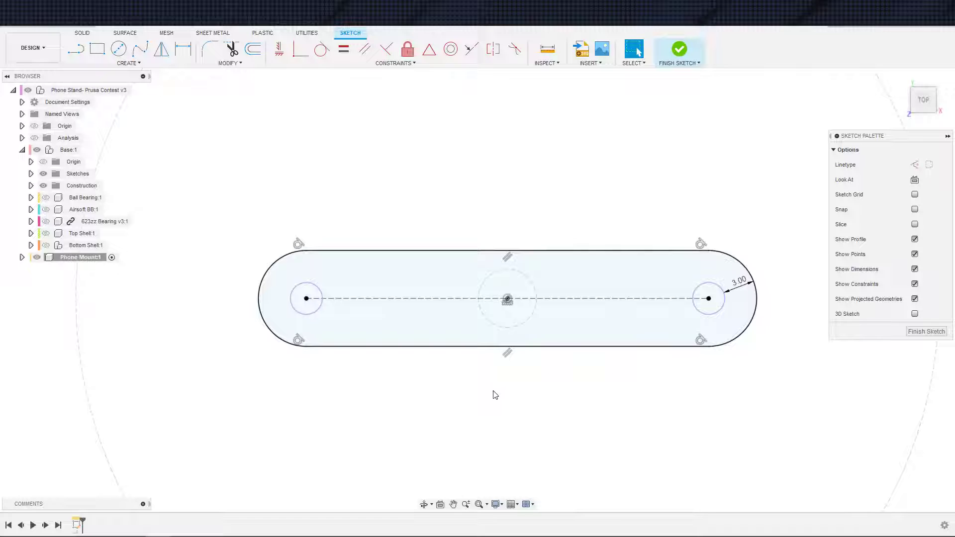
pyautogui.scroll(-2, 495, 394)
pyautogui.scroll(-3, 531, 408)
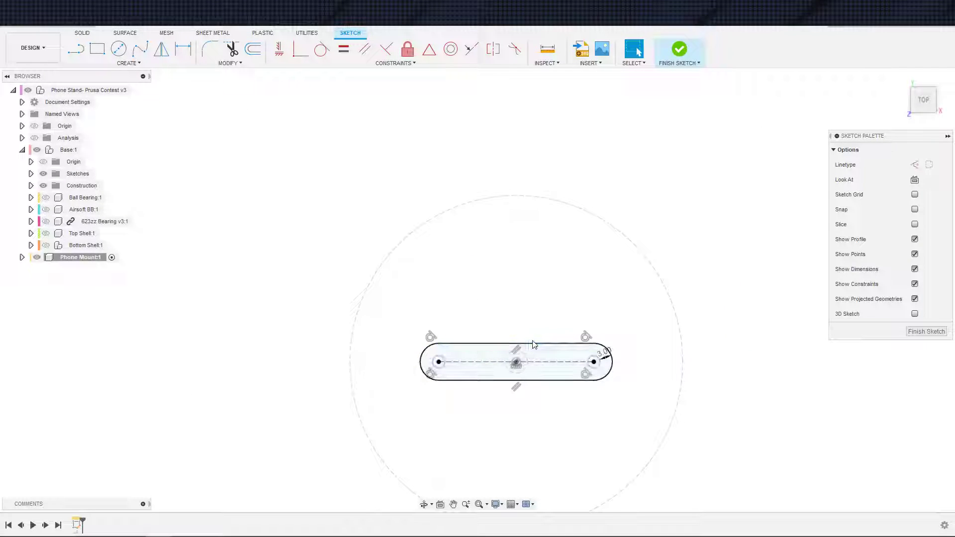
pyautogui.scroll(4, 520, 378)
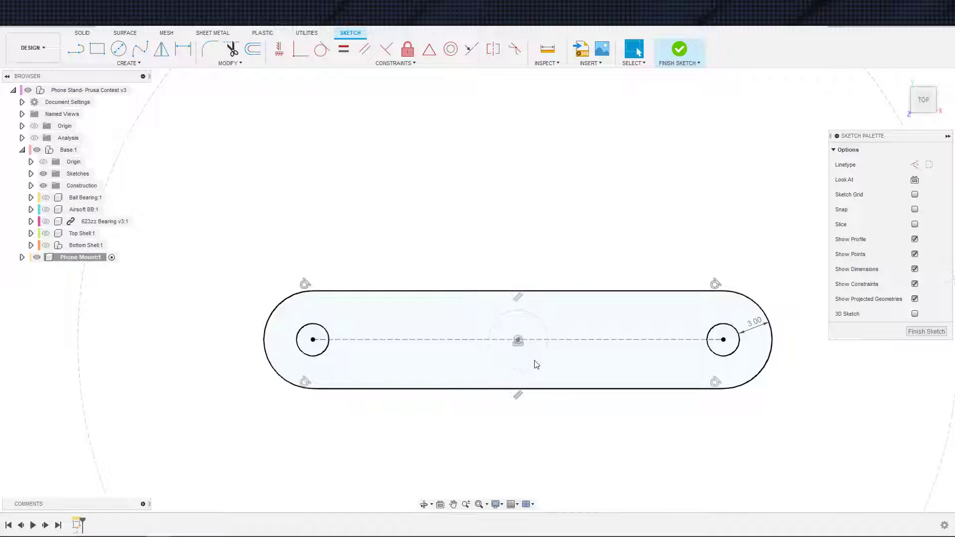
pyautogui.click(534, 366)
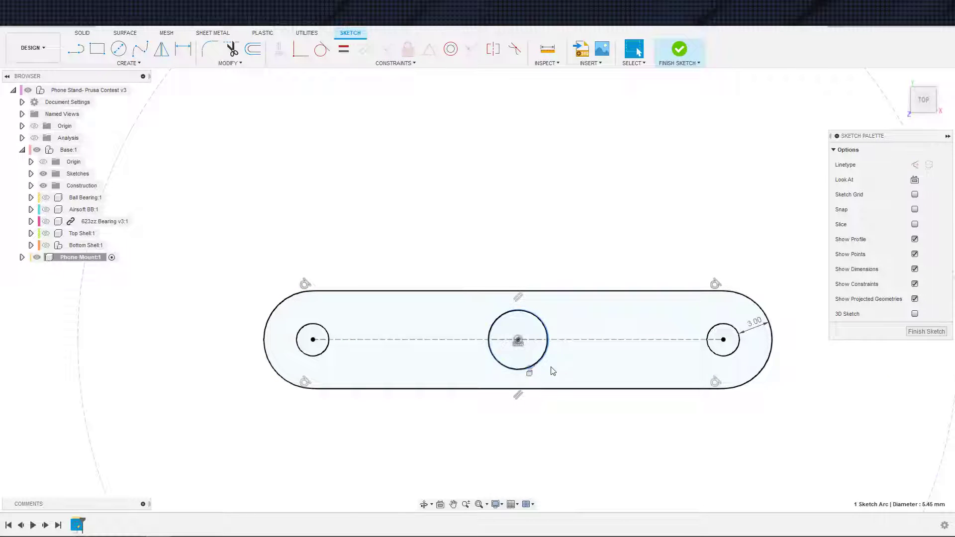
pyautogui.press('c')
pyautogui.press('Escape')
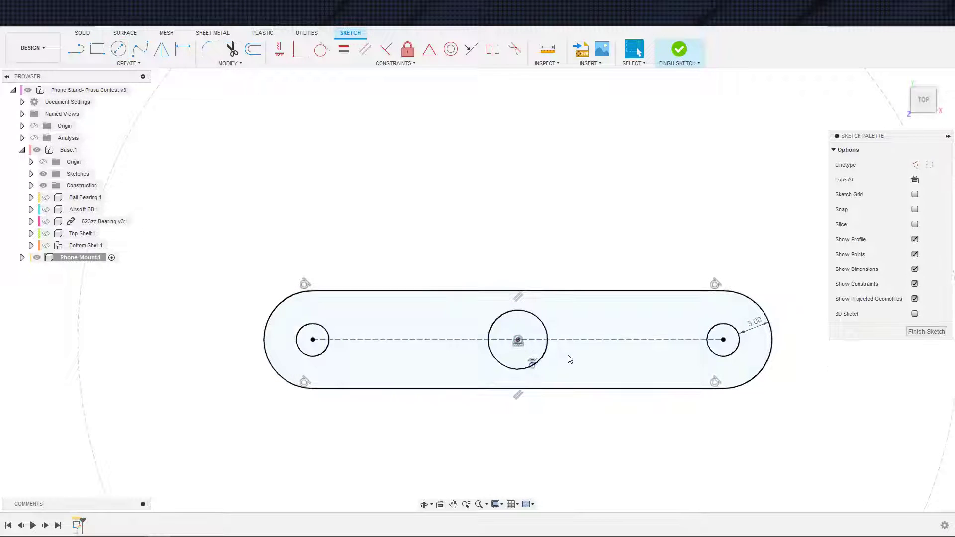
# Draw a circle concentric with the slot's central construction circle and slightly larger than it.
pyautogui.press('c')
pyautogui.click(518, 340)
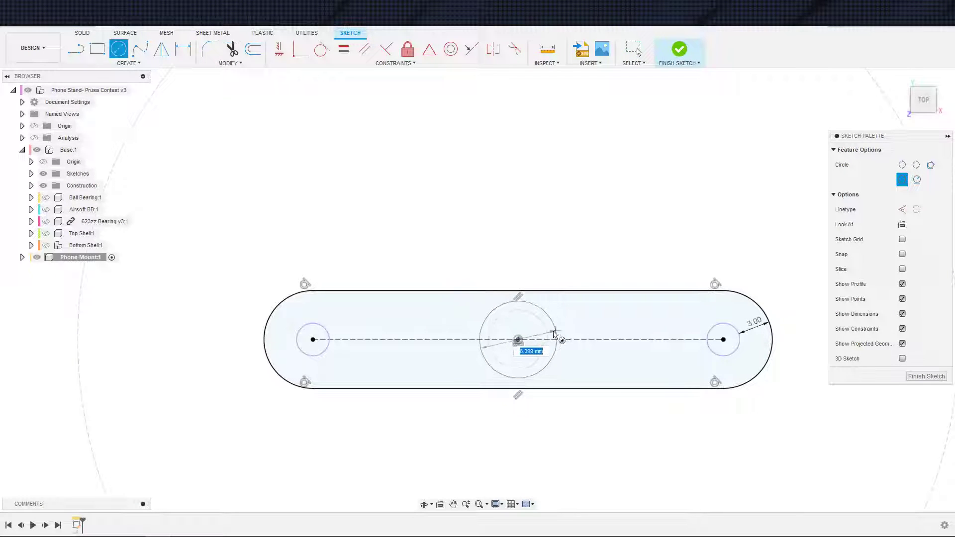
pyautogui.press('Escape')
# Dimension the gap between the central construction circle and the larger circle around it as 0.5 mm.
pyautogui.press('d')
pyautogui.click(550, 337)
pyautogui.click(556, 333)
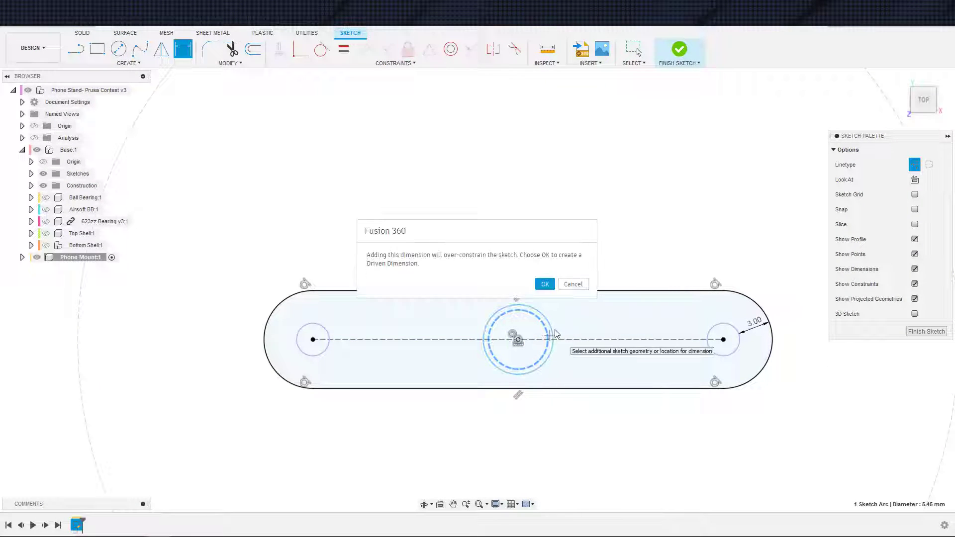
pyautogui.press('Escape')
pyautogui.click(550, 334)
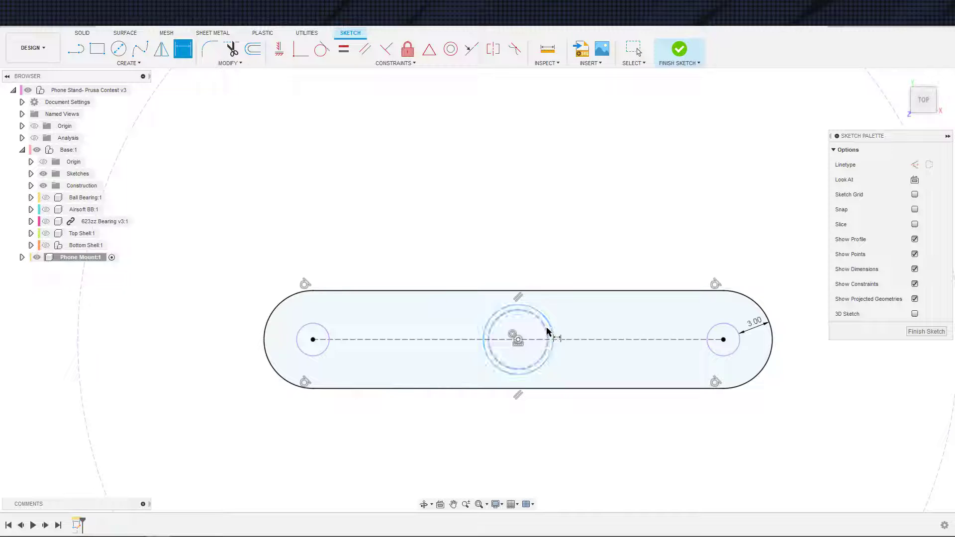
pyautogui.click(555, 268)
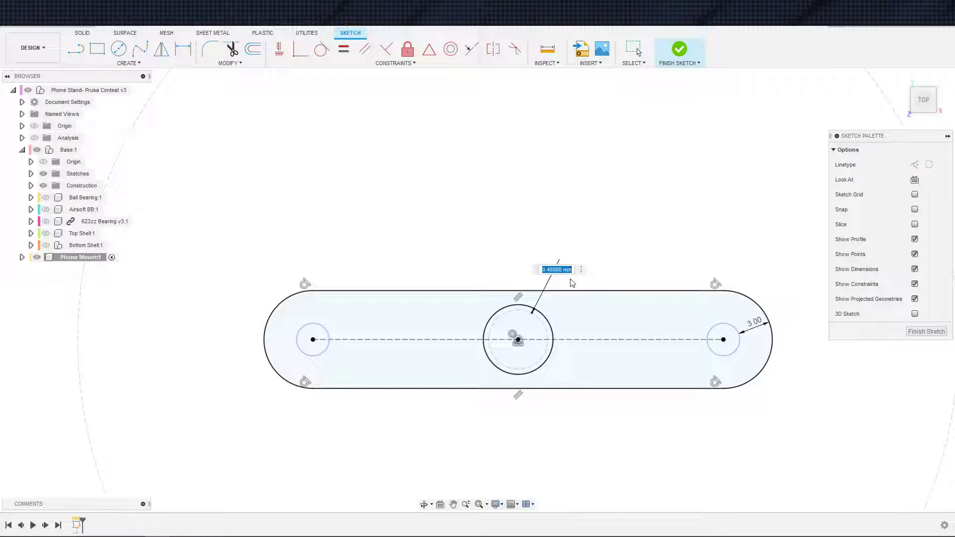
pyautogui.write('.5')
pyautogui.press('Return')
pyautogui.scroll(-3, 495, 209)
pyautogui.scroll(1, 503, 211)
pyautogui.scroll(-2, 512, 184)
pyautogui.scroll(3, 497, 177)
pyautogui.press('Escape')
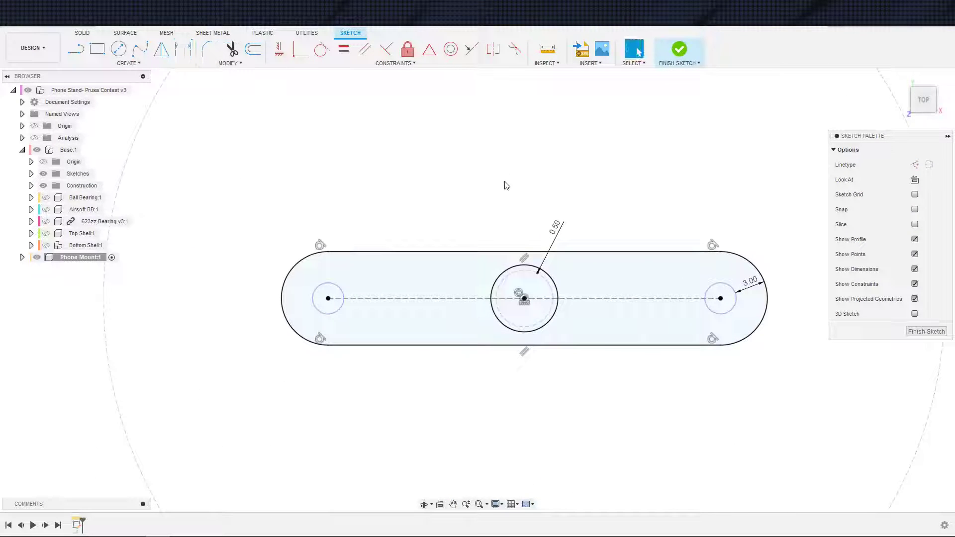
# Extrude the slot profile around its three holes by the WallThickness parameter as a new body.
pyautogui.press('e')
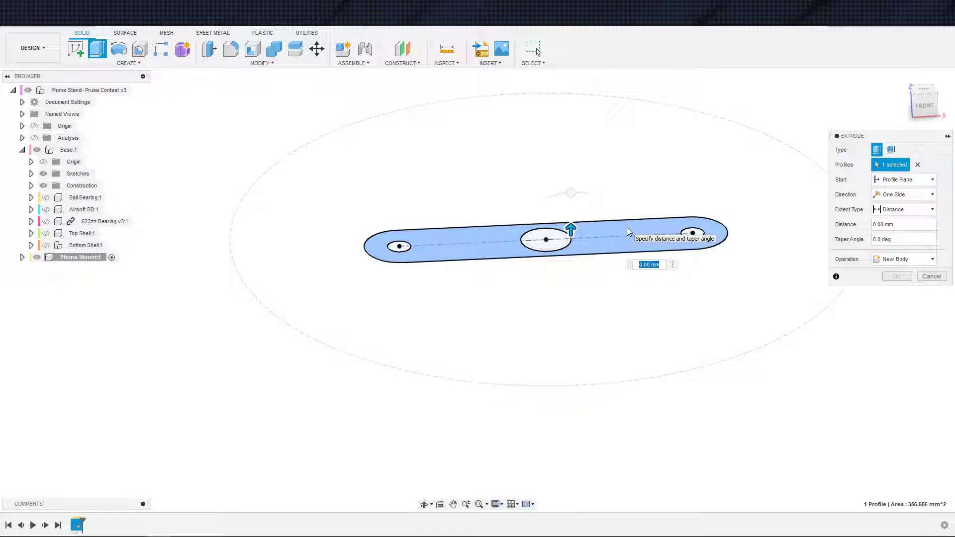
pyautogui.write('3')
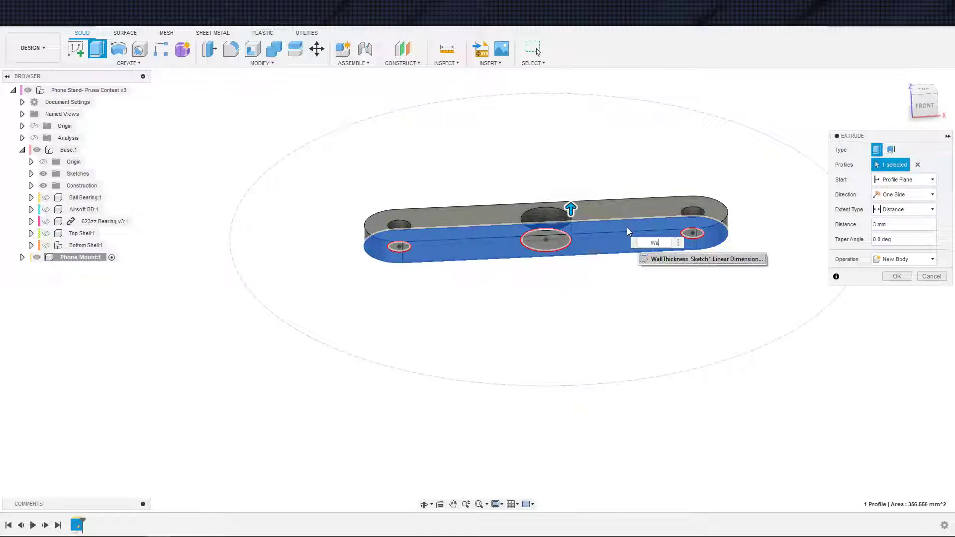
pyautogui.press('Return')
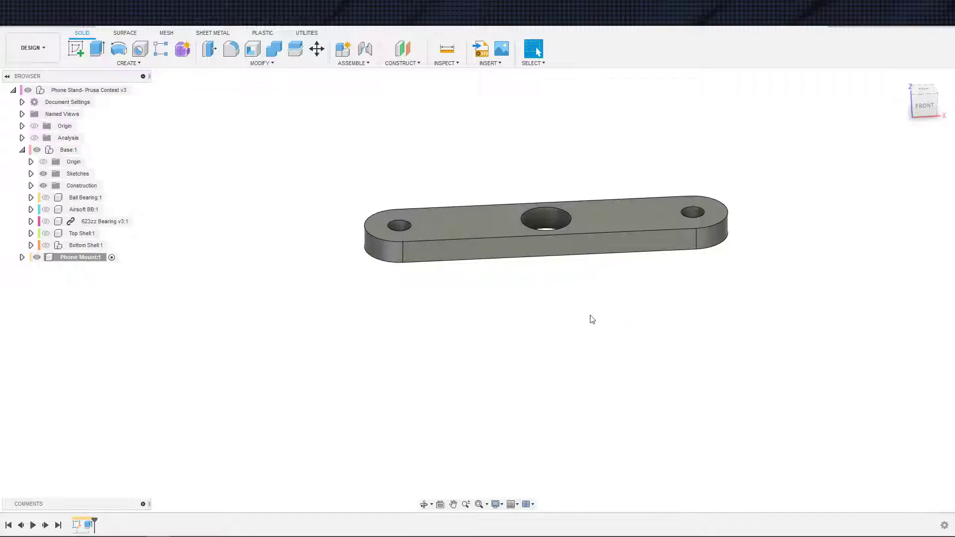
# Download the Plastic - Matte (Brown) appearance from the custom plastics and apply it to the extruded plate.
pyautogui.press('a')
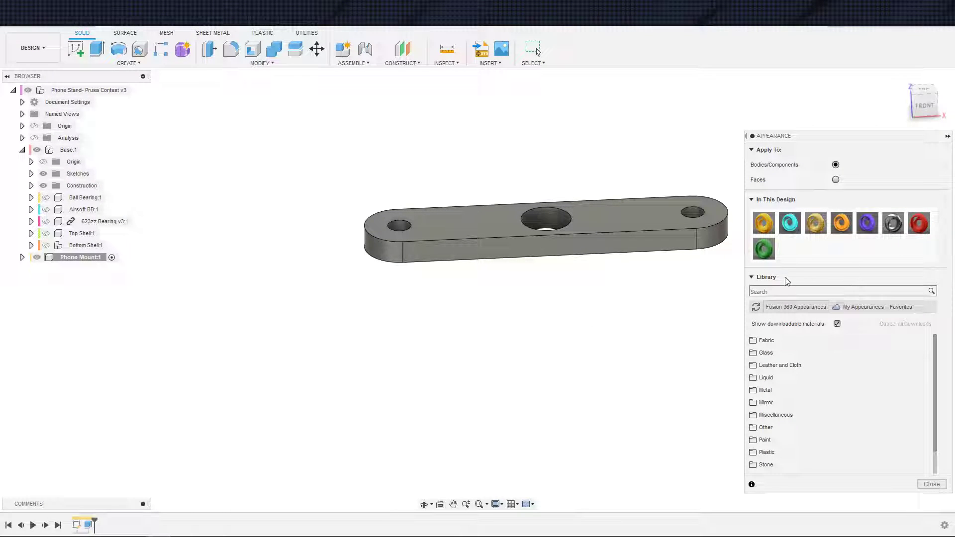
pyautogui.click(854, 308)
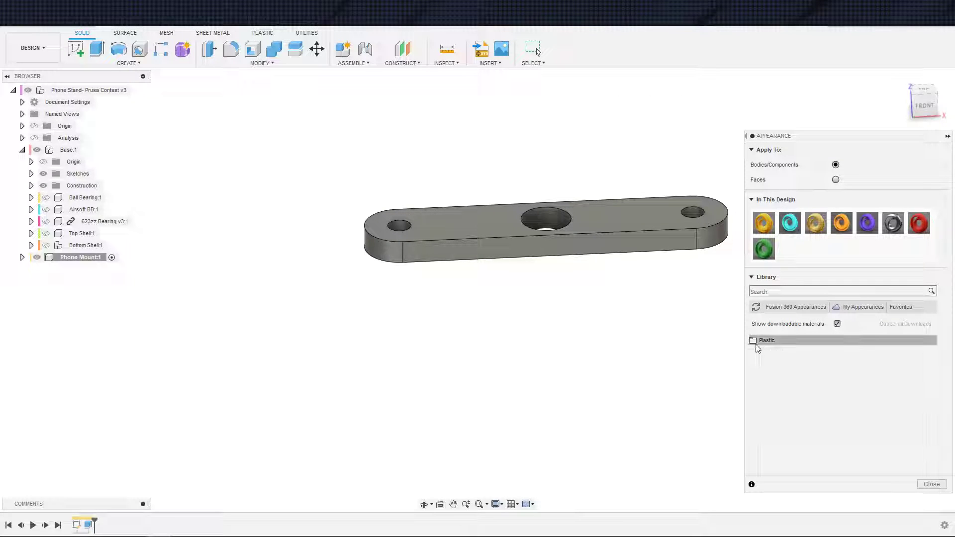
pyautogui.click(765, 346)
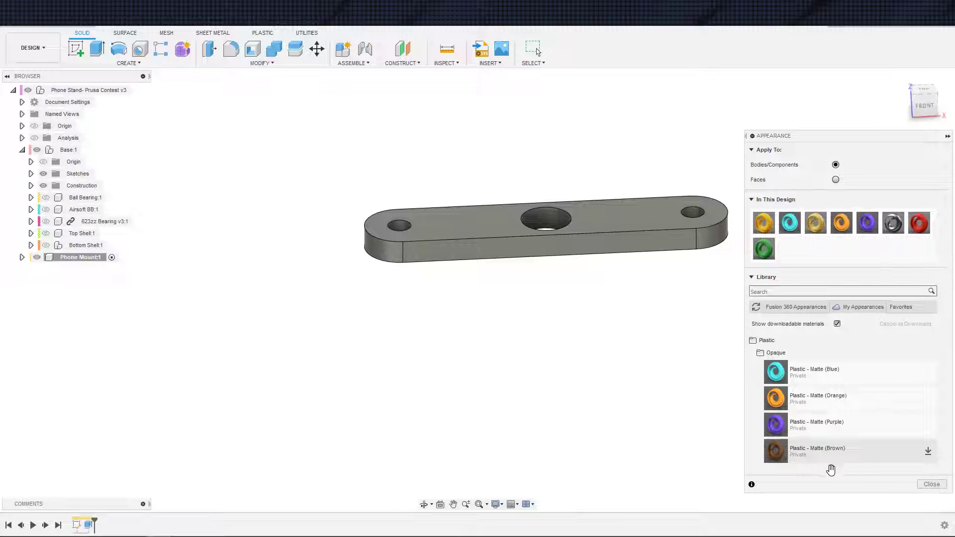
pyautogui.click(928, 451)
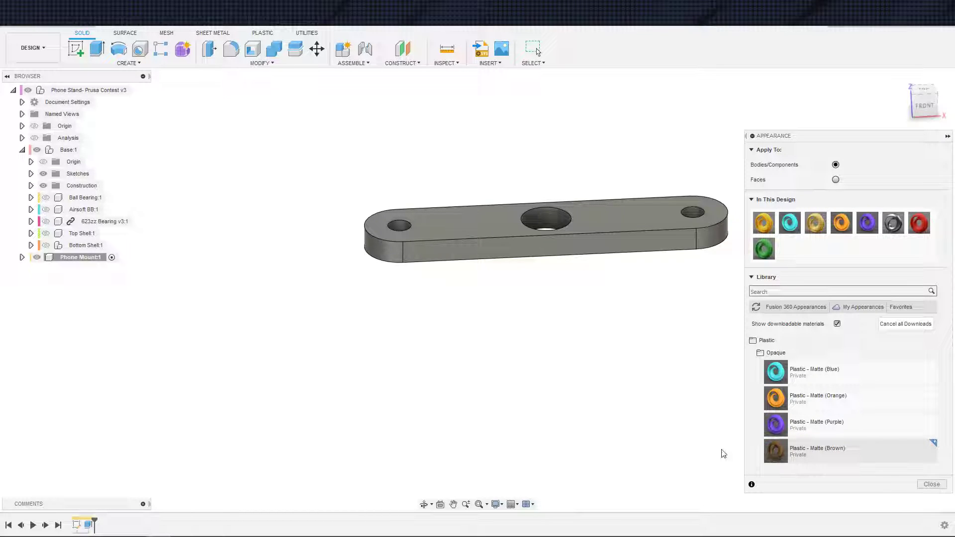
pyautogui.moveTo(781, 439); pyautogui.dragTo(631, 256)
pyautogui.scroll(-3, 628, 386)
pyautogui.scroll(2, 626, 379)
pyautogui.press('Escape')
pyautogui.scroll(-3, 602, 349)
pyautogui.scroll(1, 600, 347)
pyautogui.moveTo(599, 343); pyautogui.dragTo(529, 389, button='middle')
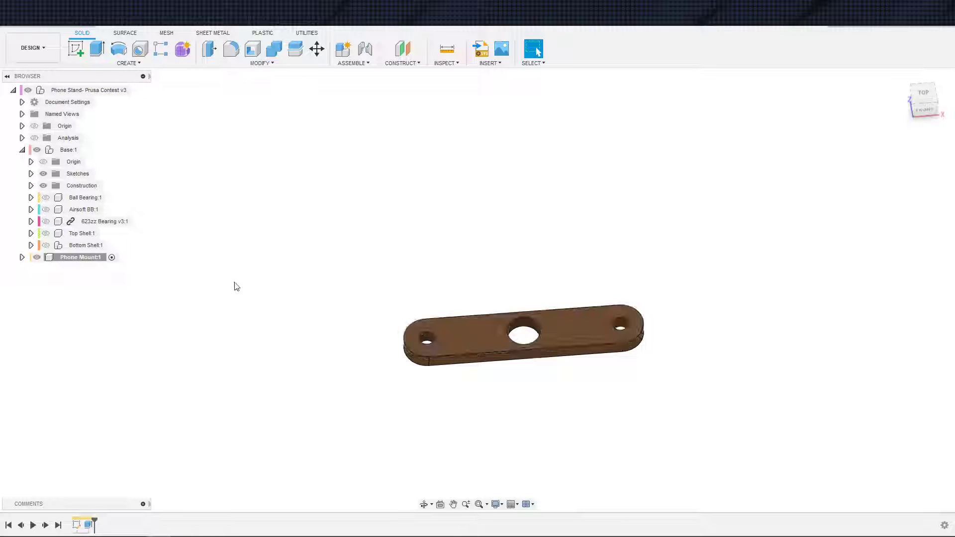
# Replace the plate's extrusion with one of the same slot profile, using WallThickness as the distance and New Component as the operation.
pyautogui.click(89, 524)
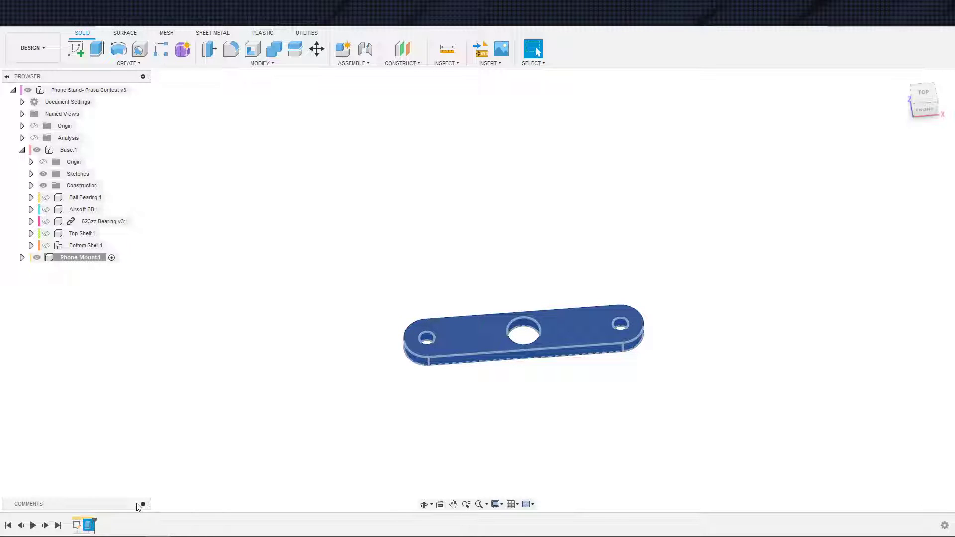
pyautogui.press('Delete')
pyautogui.press('e')
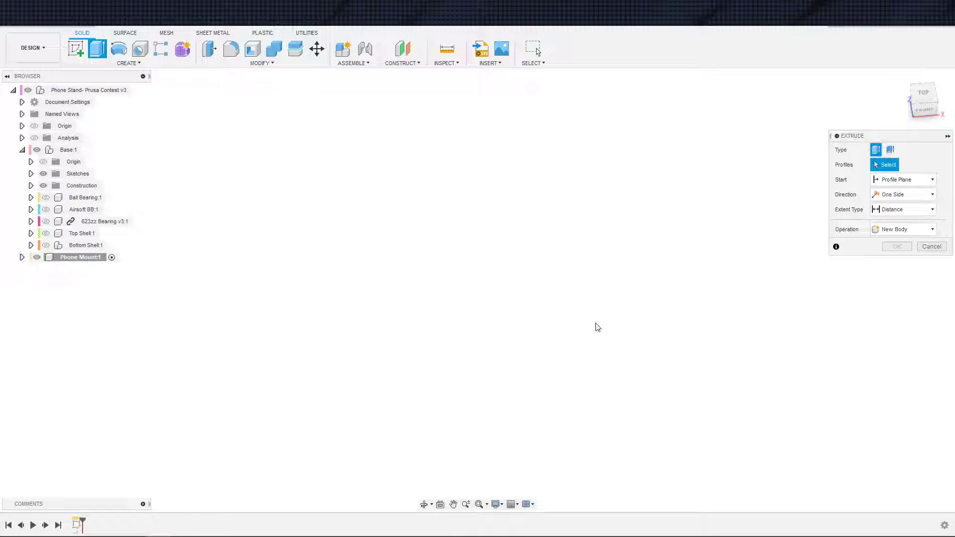
pyautogui.click(886, 230)
pyautogui.click(887, 287)
pyautogui.click(22, 257)
pyautogui.click(31, 281)
pyautogui.click(53, 293)
pyautogui.click(518, 334)
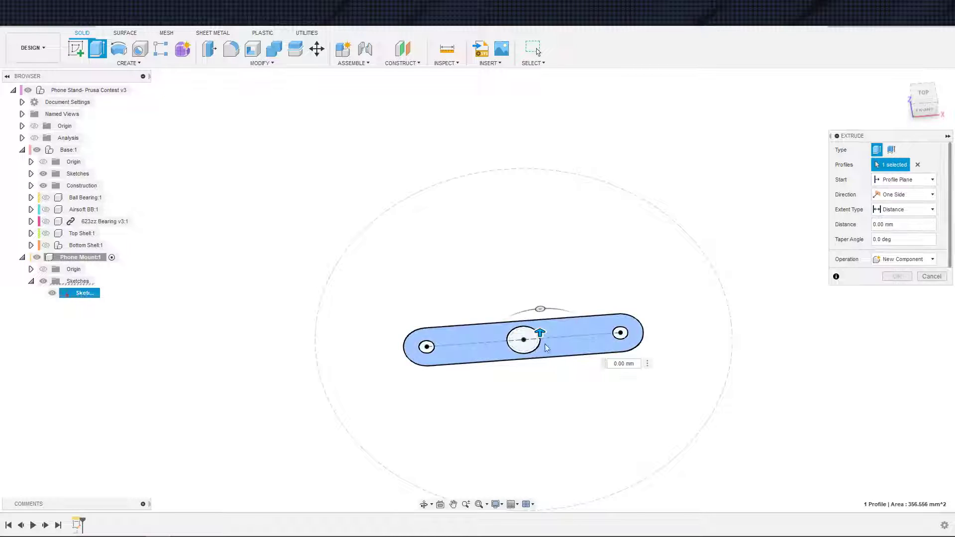
pyautogui.scroll(2, 514, 330)
pyautogui.write('WallThickness')
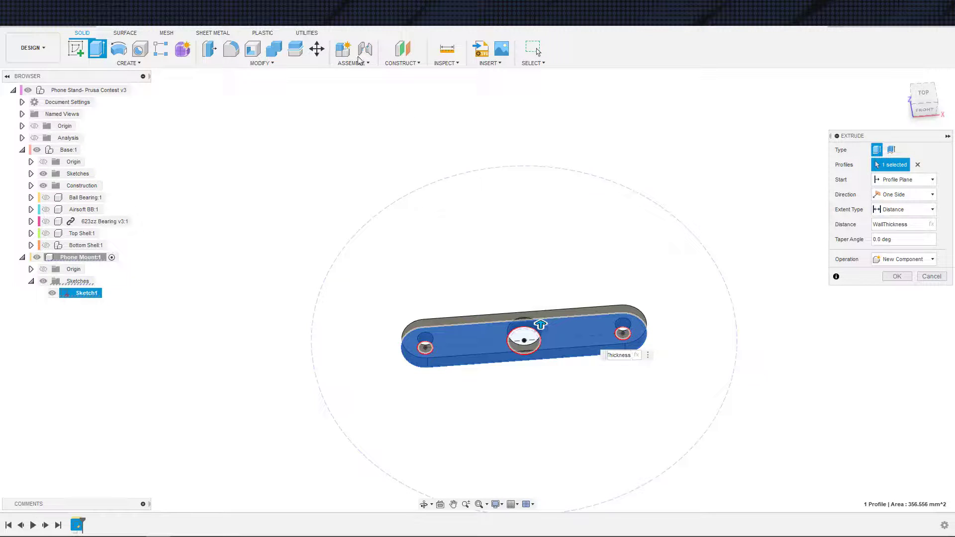
pyautogui.click(893, 276)
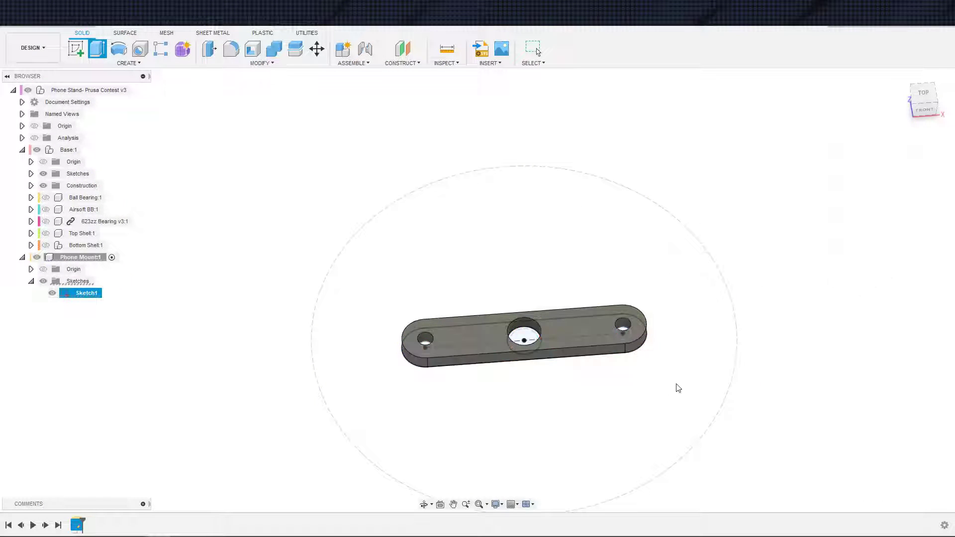
# Apply the brown matte plastic appearance to the newly extruded plate component.
pyautogui.press('a')
pyautogui.moveTo(789, 248); pyautogui.dragTo(617, 317)
pyautogui.press('Escape')
pyautogui.scroll(2, 538, 345)
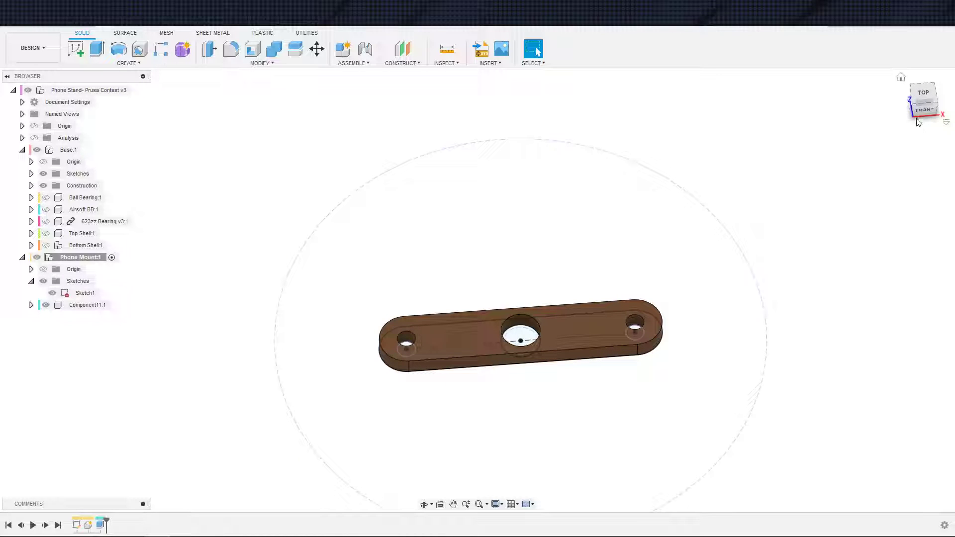
pyautogui.keyDown('shift'); pyautogui.moveTo(723, 221); pyautogui.dragTo(722, 175, button='middle'); pyautogui.keyUp('shift')
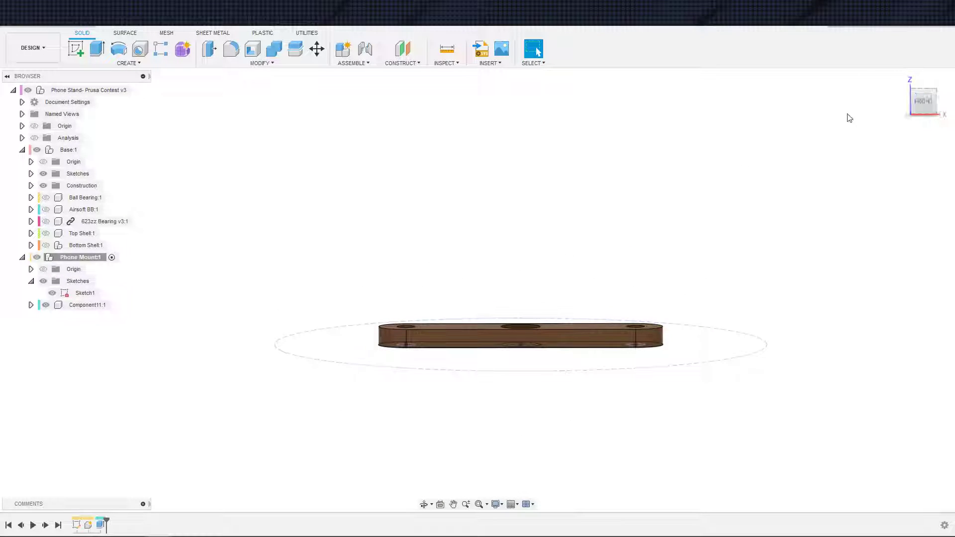
pyautogui.keyDown('shift'); pyautogui.moveTo(768, 122); pyautogui.dragTo(715, 192, button='middle'); pyautogui.keyUp('shift')
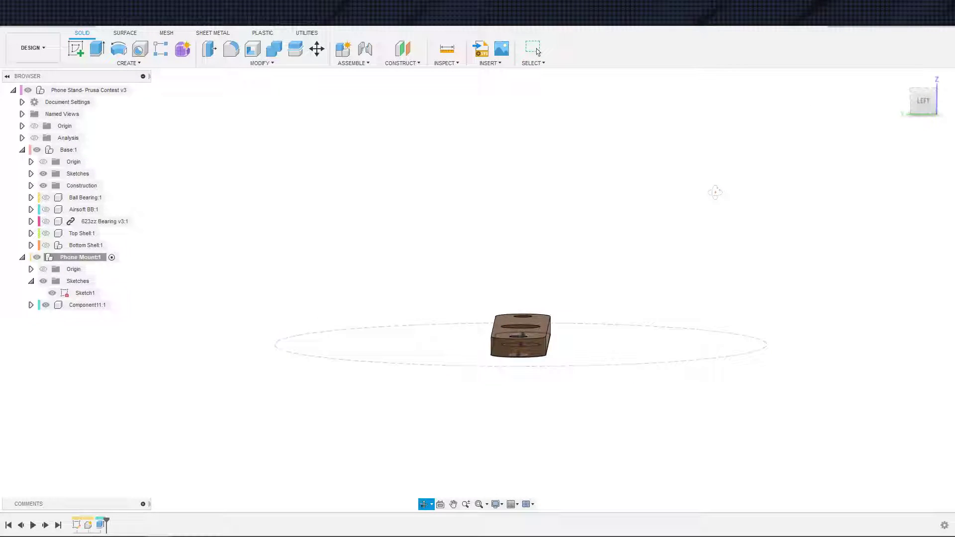
pyautogui.press('Escape')
pyautogui.scroll(2, 549, 291)
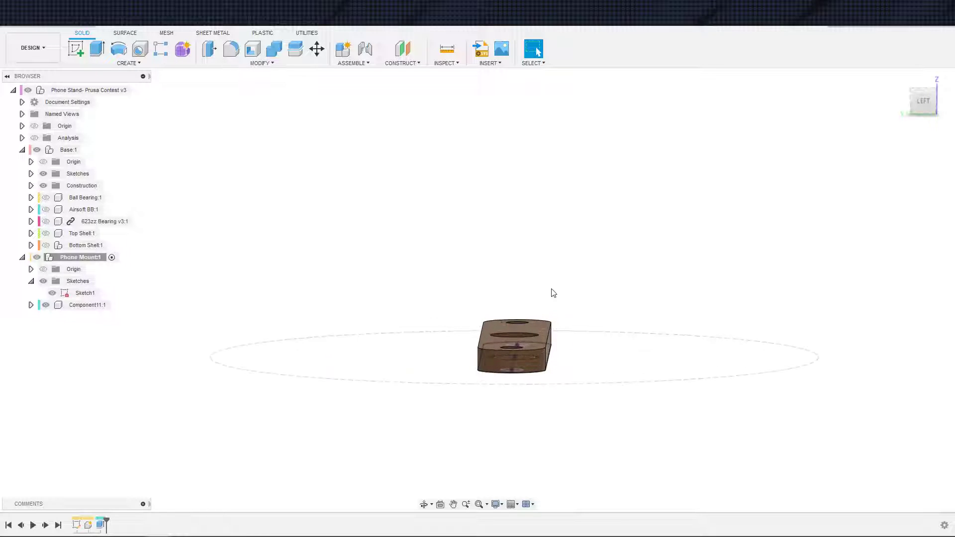
pyautogui.keyDown('shift'); pyautogui.moveTo(544, 279); pyautogui.dragTo(458, 316, button='middle'); pyautogui.keyUp('shift')
# Rename the plate component inside Phone Mount to "Attachment Plate".
pyautogui.click(101, 307)
pyautogui.click(102, 306)
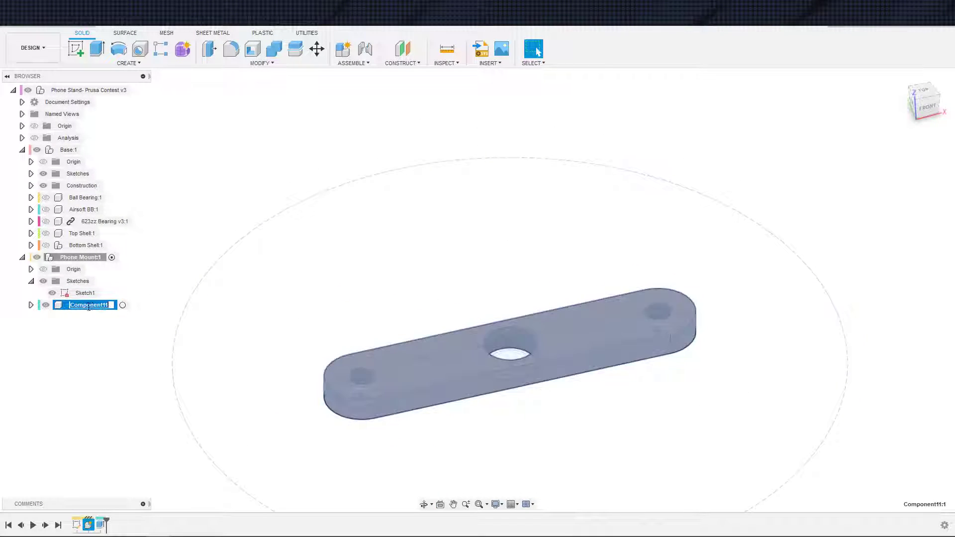
pyautogui.write('Attach')
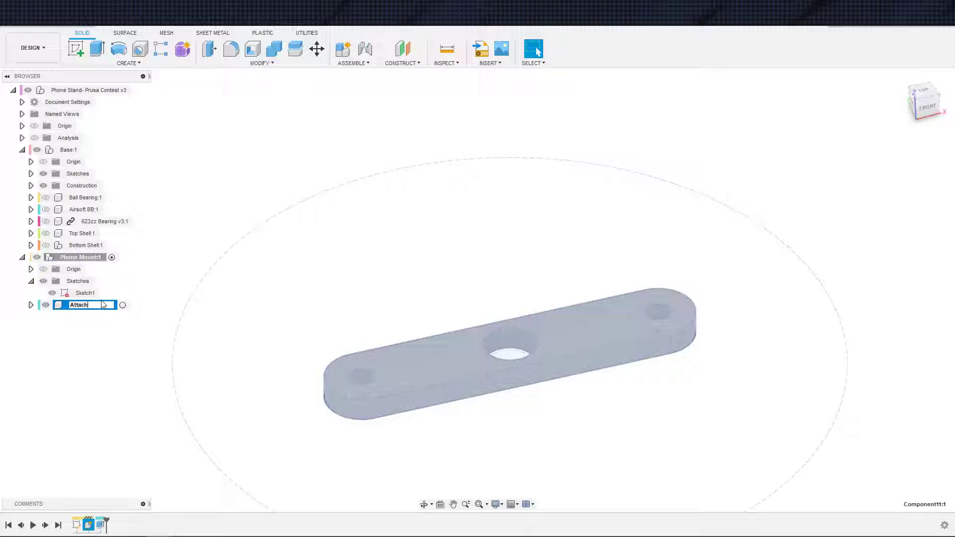
pyautogui.write('ment Plate')
pyautogui.press('Return')
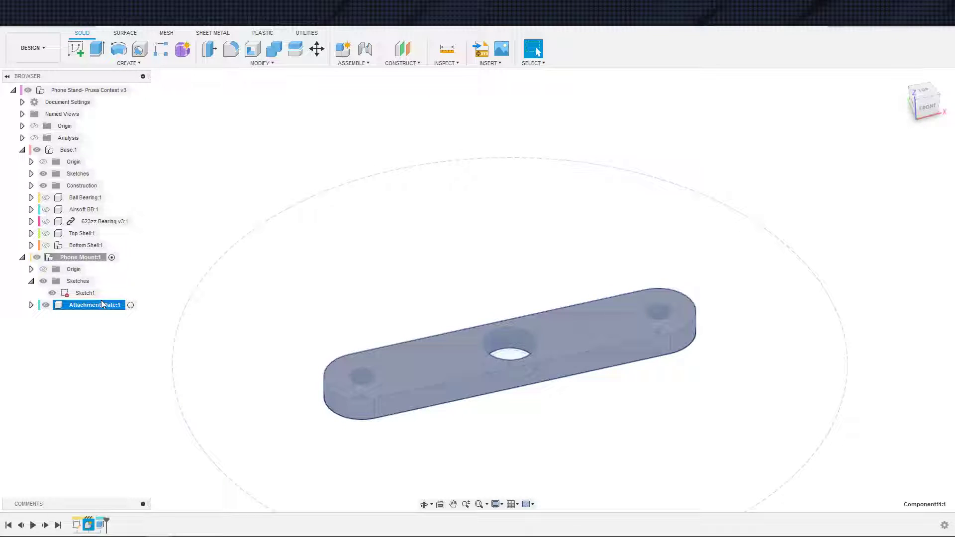
# Activate the Attachment Plate component for editing.
pyautogui.click(131, 305)
pyautogui.click(158, 300)
pyautogui.keyDown('shift'); pyautogui.moveTo(377, 180); pyautogui.dragTo(391, 202, button='middle'); pyautogui.keyUp('shift')
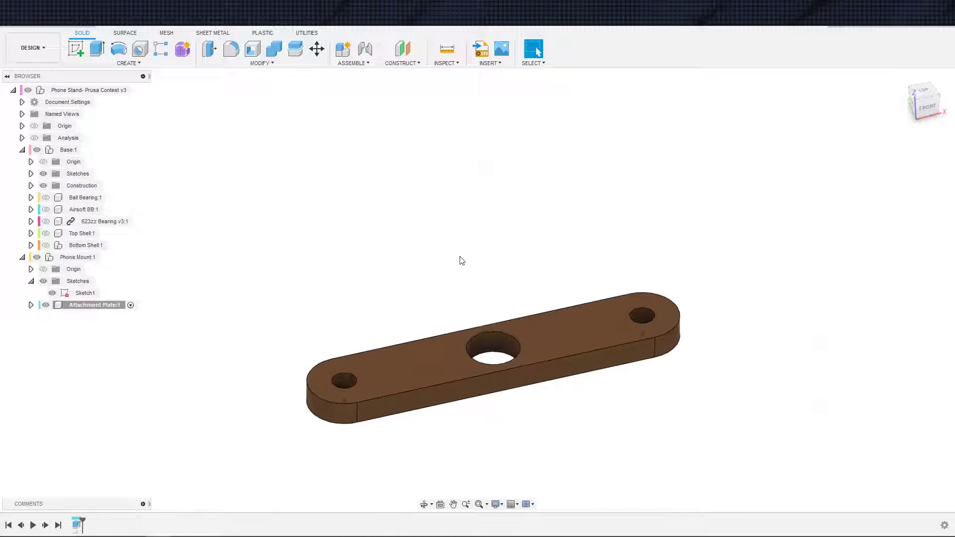
pyautogui.scroll(-1, 462, 271)
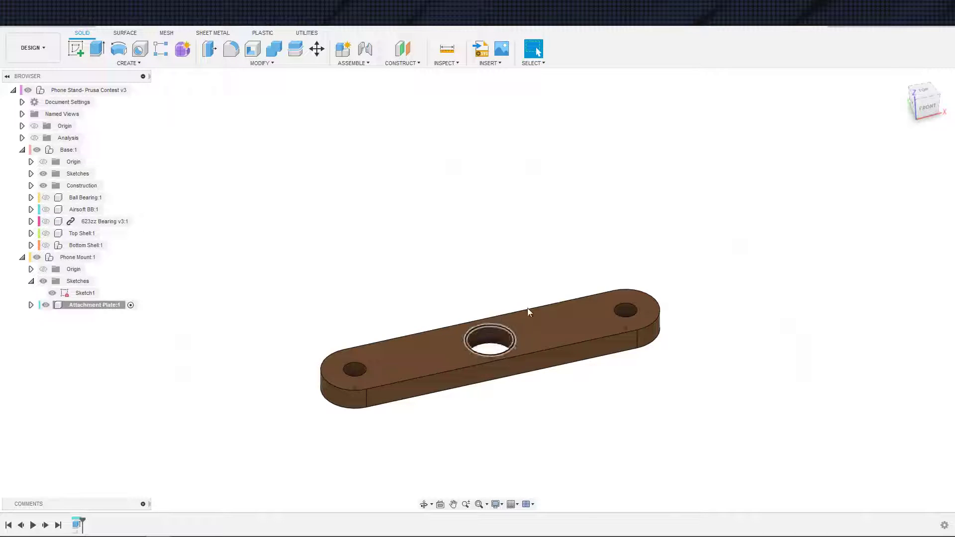
pyautogui.keyDown('shift'); pyautogui.moveTo(452, 290); pyautogui.dragTo(507, 281, button='middle'); pyautogui.keyUp('shift')
pyautogui.press('s')
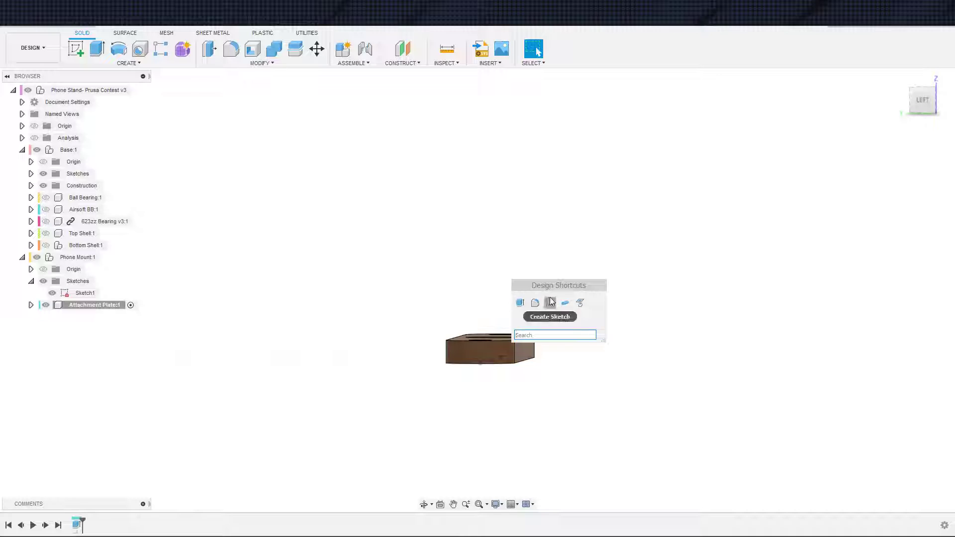
pyautogui.click(537, 303)
pyautogui.click(471, 455)
pyautogui.keyDown('shift'); pyautogui.moveTo(470, 459); pyautogui.dragTo(524, 409, button='middle'); pyautogui.keyUp('shift')
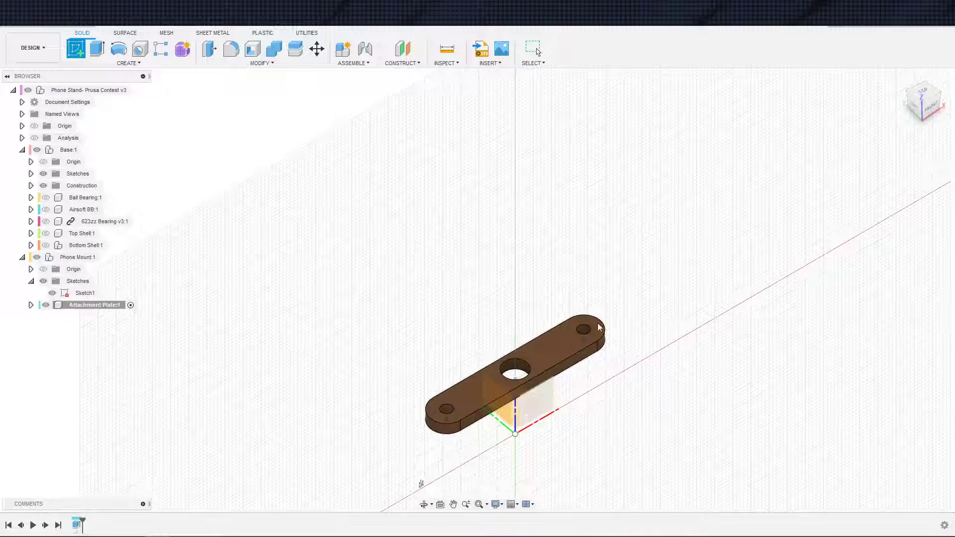
pyautogui.press('Escape')
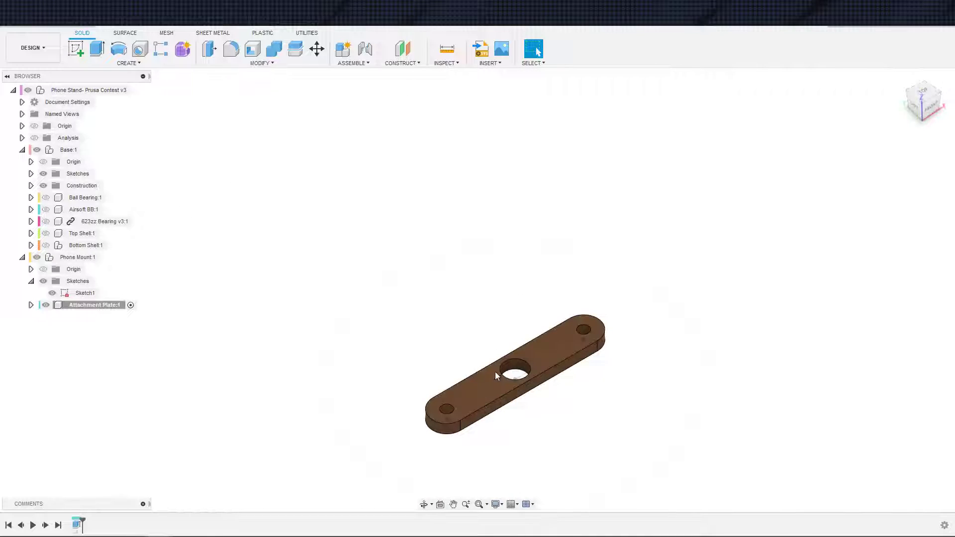
# Construct an axis through the cylindrical wall of the attachment plate's large central hole.
pyautogui.scroll(3, 511, 315)
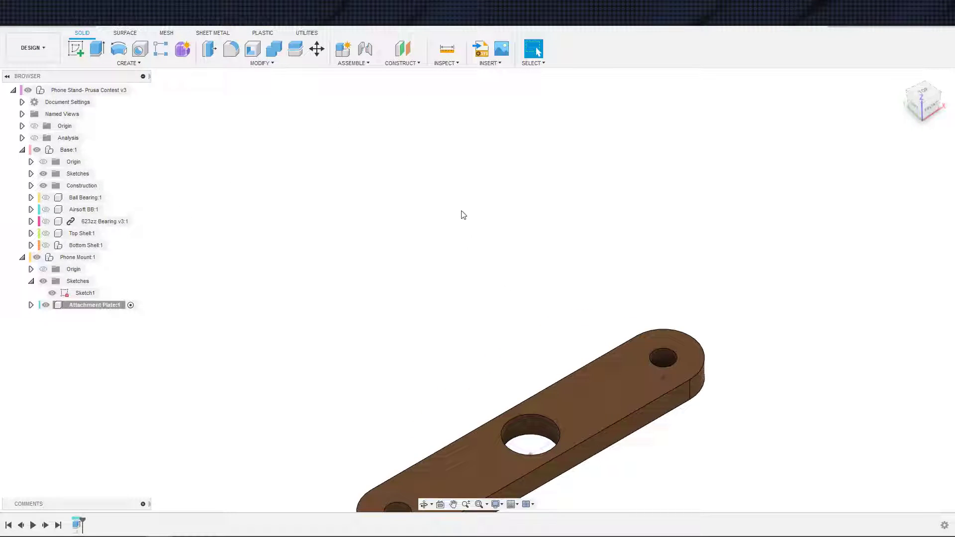
pyautogui.click(401, 63)
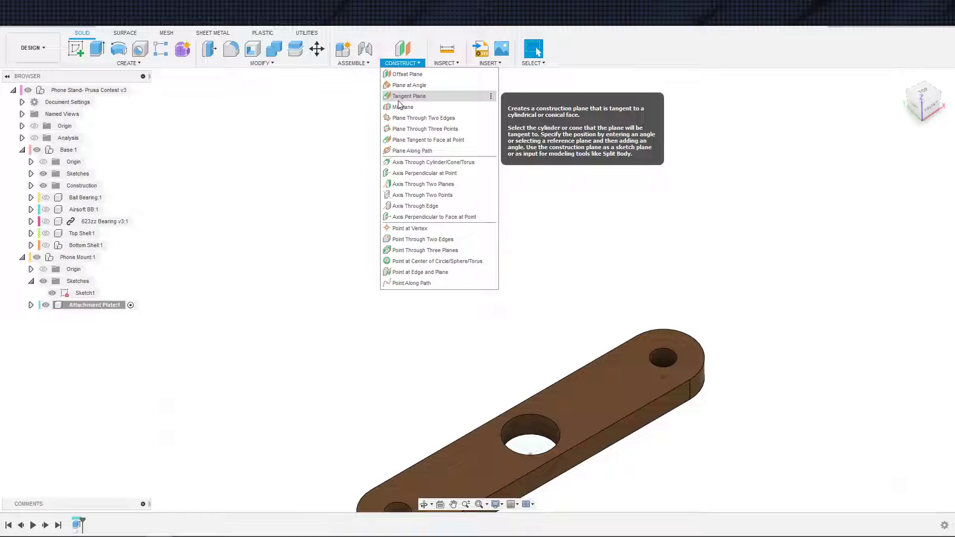
pyautogui.click(417, 162)
pyautogui.scroll(3, 540, 427)
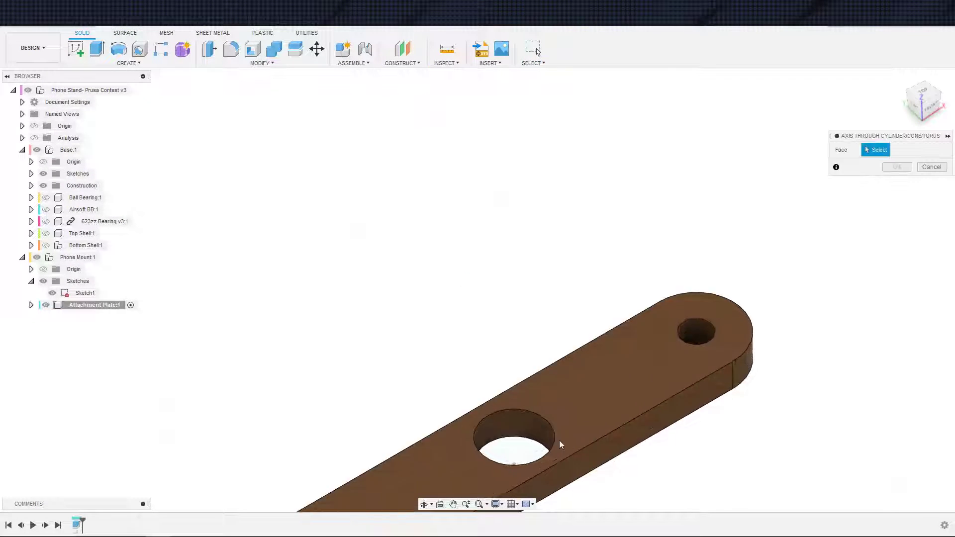
pyautogui.click(538, 424)
pyautogui.scroll(-3, 547, 398)
pyautogui.click(896, 167)
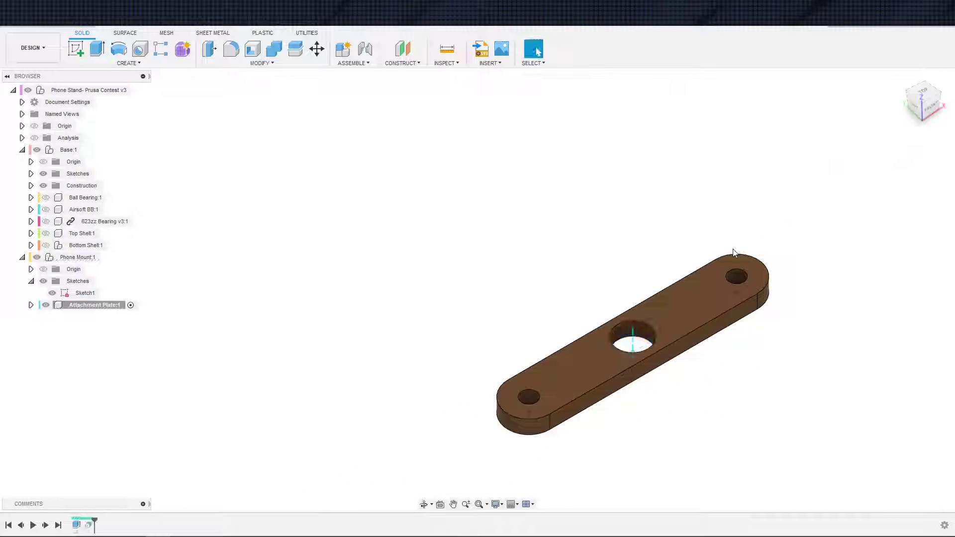
# Construct a plane at a 90-degree angle through the axis of the attachment plate's large central hole.
pyautogui.click(401, 66)
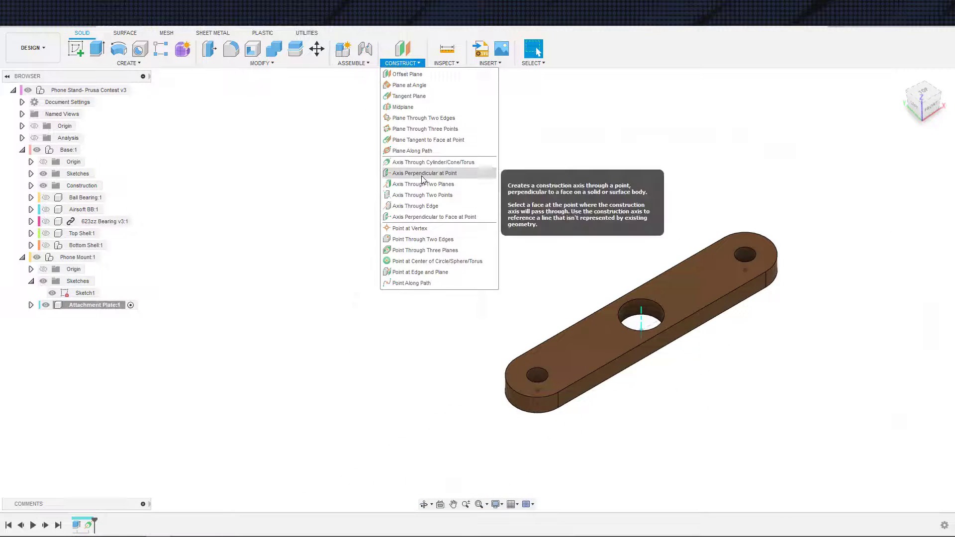
pyautogui.click(404, 86)
pyautogui.click(641, 321)
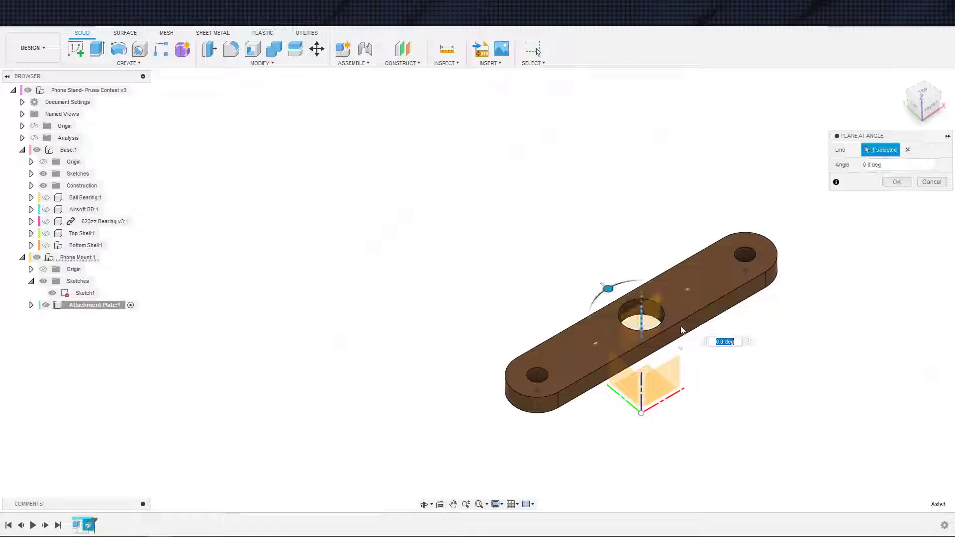
pyautogui.write('90')
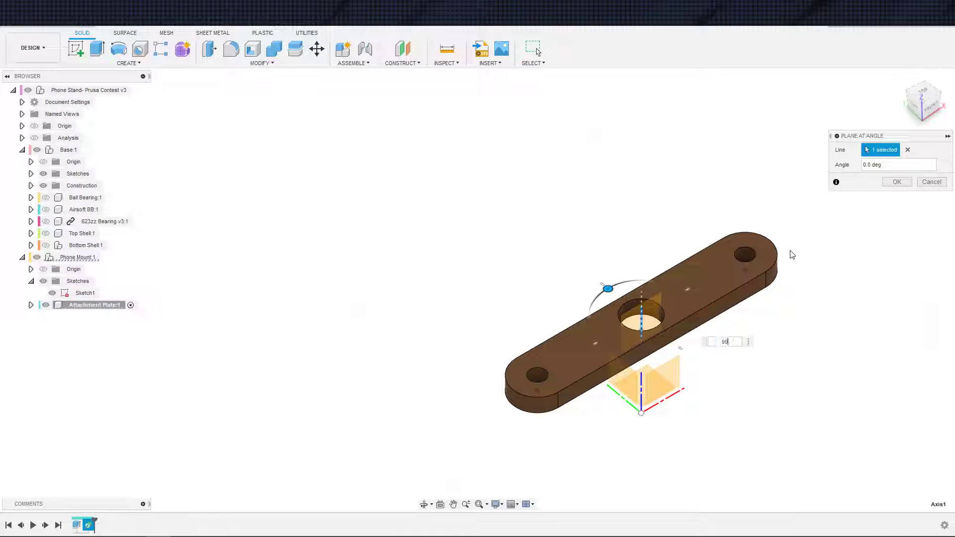
pyautogui.press('Return')
# Rename the new construction plane through the central hole as "Y Center of Through Hole".
pyautogui.scroll(-1, 672, 243)
pyautogui.moveTo(673, 244); pyautogui.dragTo(646, 207, button='middle')
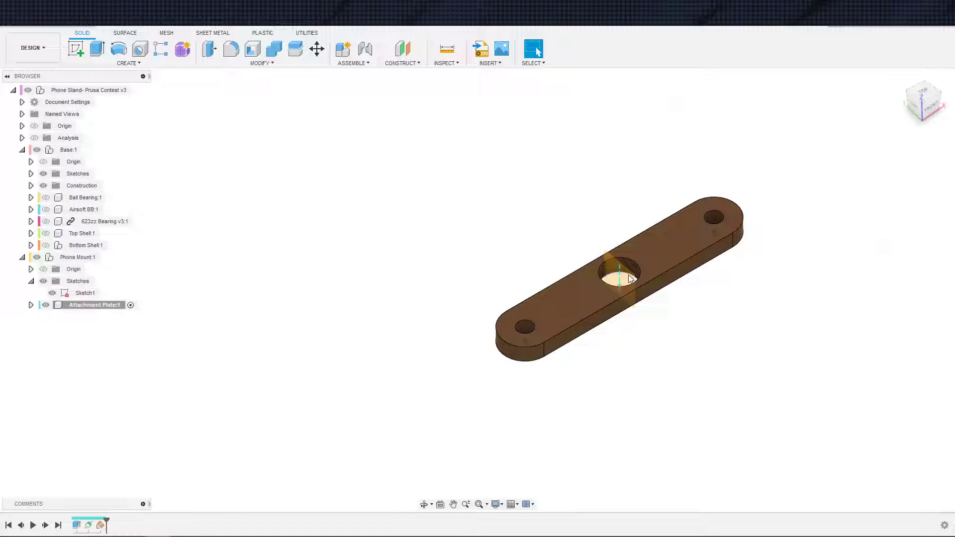
pyautogui.keyDown('shift'); pyautogui.moveTo(598, 271); pyautogui.dragTo(623, 261, button='middle'); pyautogui.keyUp('shift')
pyautogui.press('s')
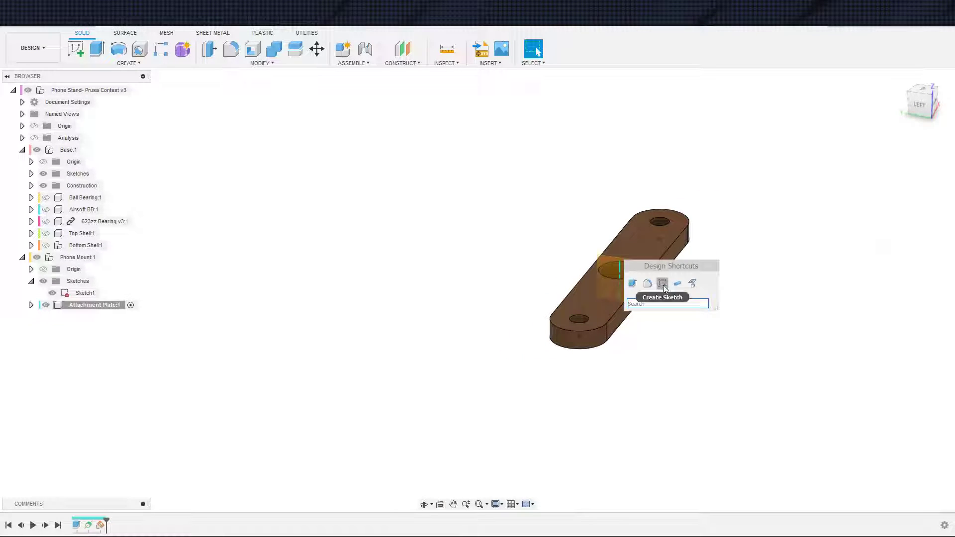
pyautogui.click(663, 284)
pyautogui.click(31, 305)
pyautogui.click(40, 340)
pyautogui.click(92, 365)
pyautogui.click(94, 365)
pyautogui.write('Center of Through HoleY')
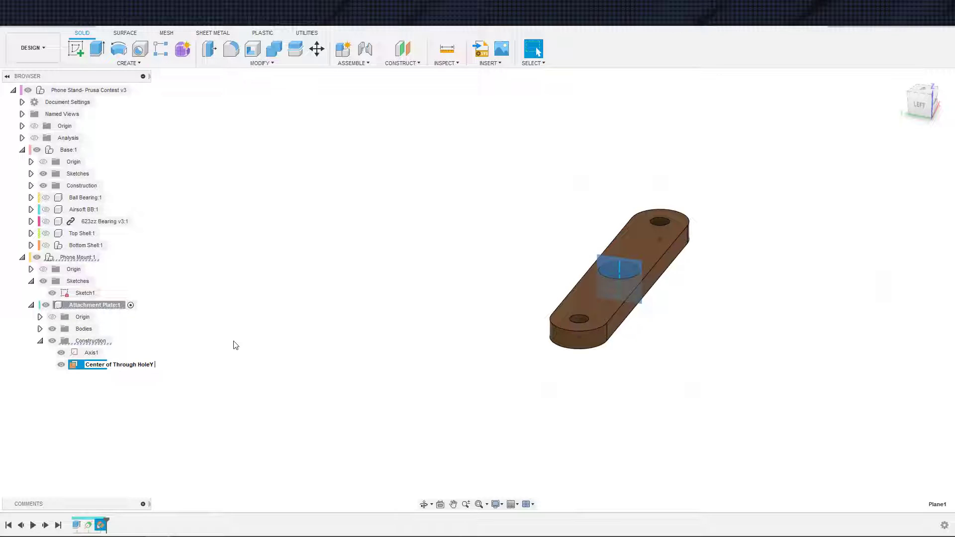
pyautogui.press('BackSpace')
pyautogui.write('Y')
pyautogui.press('Return')
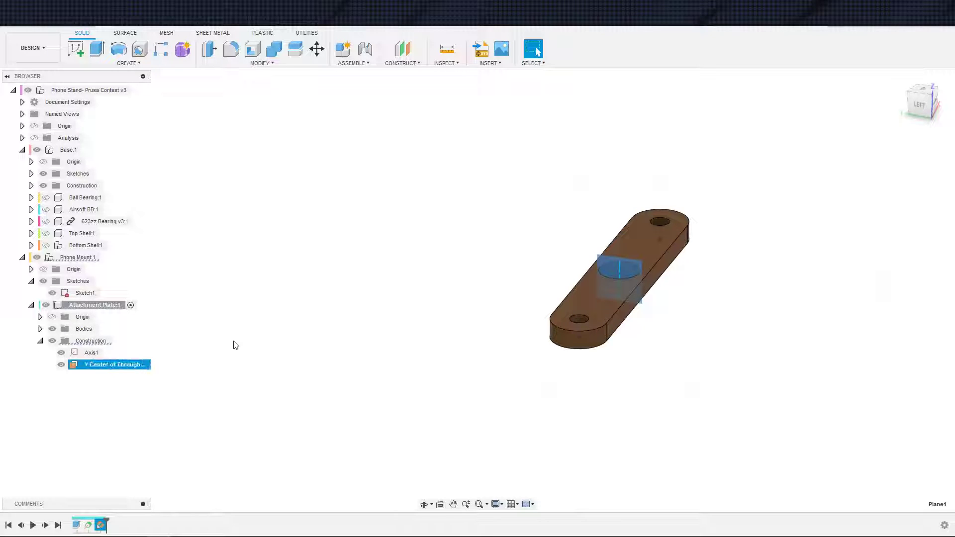
# Construct an axis through the cylindrical wall of the small mounting hole at the plate's left end.
pyautogui.keyDown('shift'); pyautogui.moveTo(550, 395); pyautogui.dragTo(534, 416, button='middle'); pyautogui.keyUp('shift')
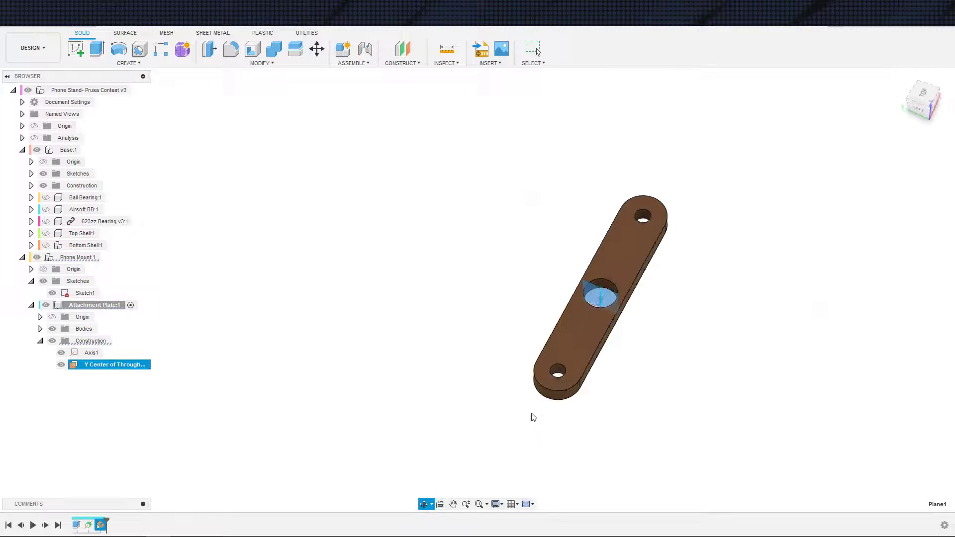
pyautogui.click(404, 64)
pyautogui.click(433, 162)
pyautogui.scroll(5, 592, 372)
pyautogui.click(592, 372)
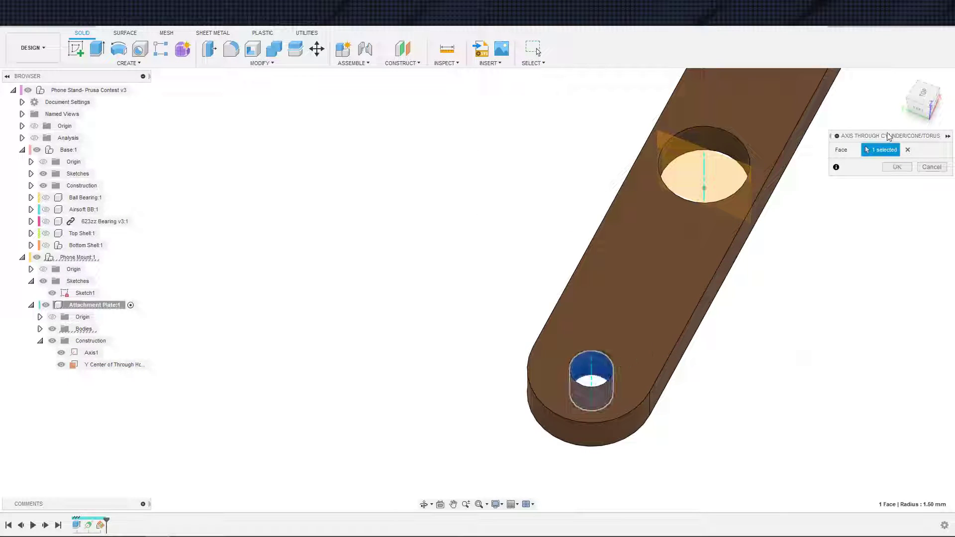
pyautogui.press('Return')
# Construct an angled plane through the left mounting hole's axis, parallel to the plane through the central hole.
pyautogui.click(402, 63)
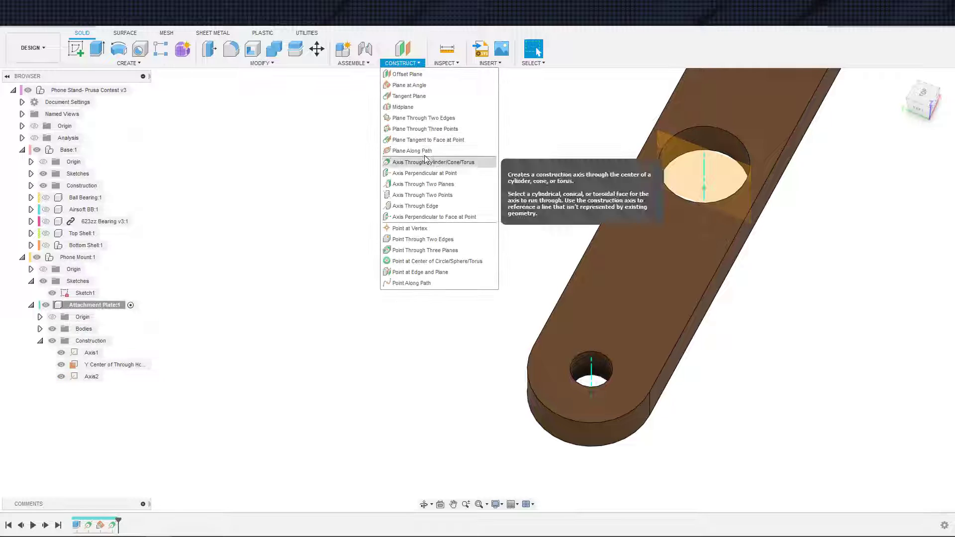
pyautogui.click(409, 85)
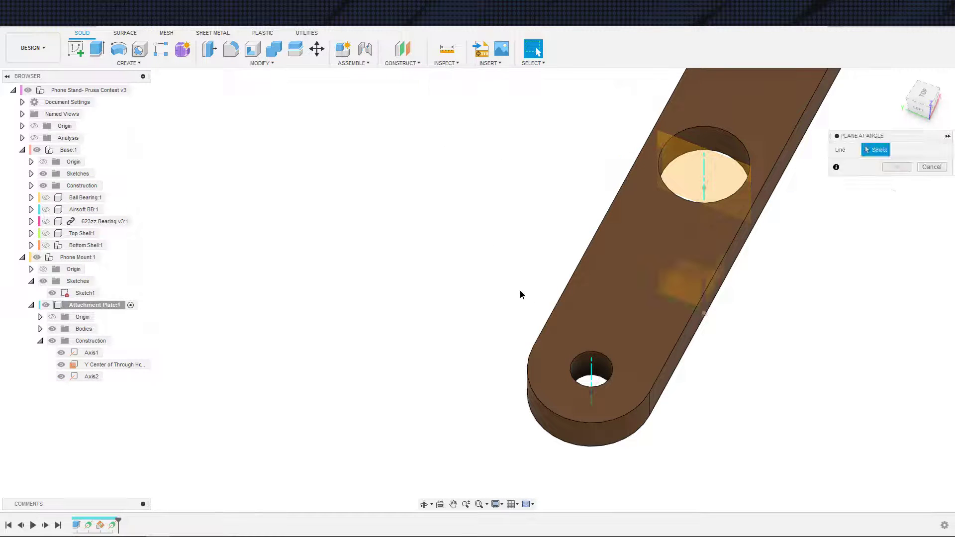
pyautogui.click(590, 370)
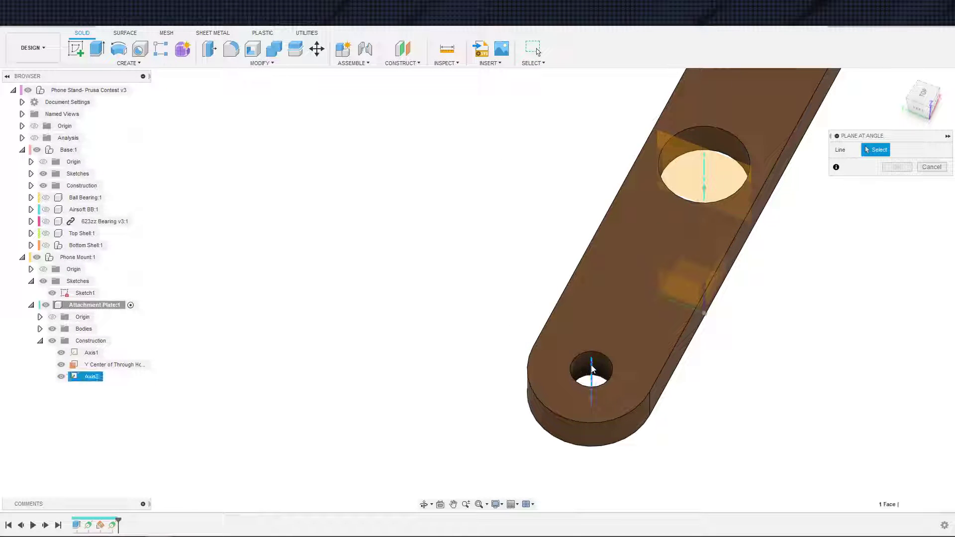
pyautogui.press('Return')
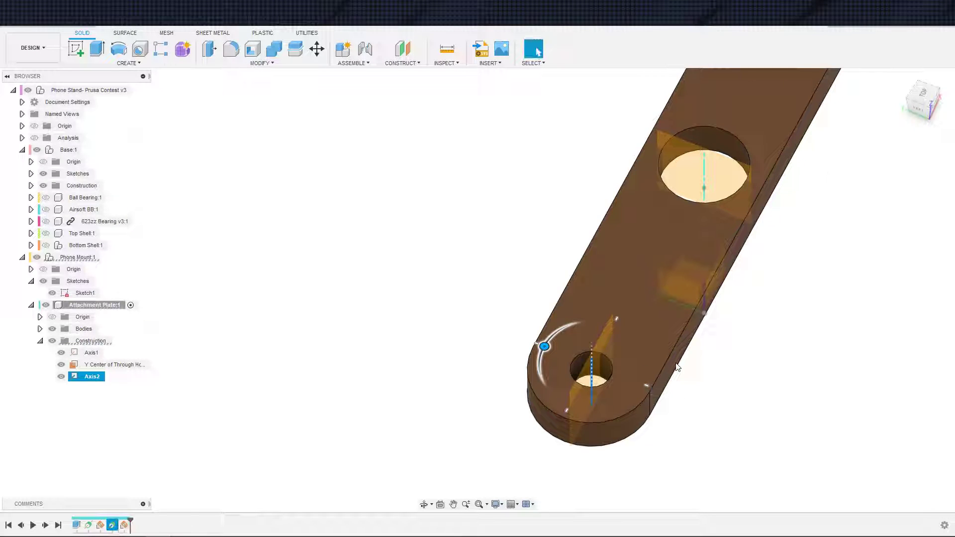
# Construct a midplane between the central hole's plane and the left mounting hole's plane.
pyautogui.scroll(-3, 656, 365)
pyautogui.keyDown('shift'); pyautogui.moveTo(658, 358); pyautogui.dragTo(618, 322, button='middle'); pyautogui.keyUp('shift')
pyautogui.click(410, 63)
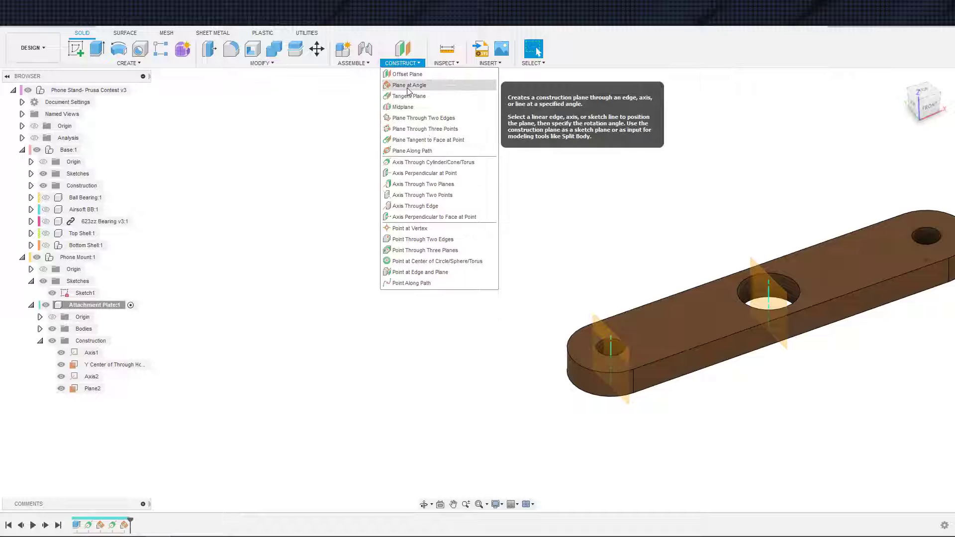
pyautogui.click(407, 107)
pyautogui.click(751, 302)
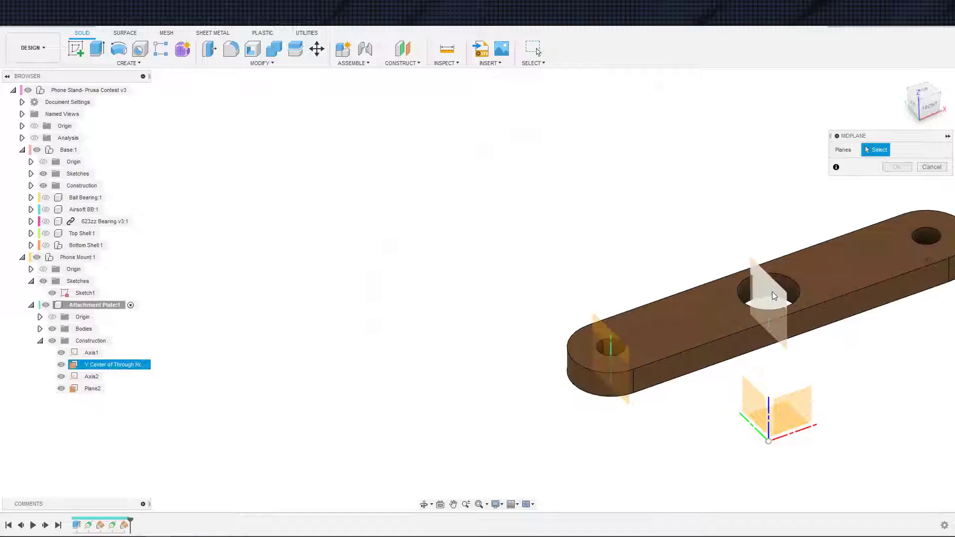
pyautogui.click(611, 349)
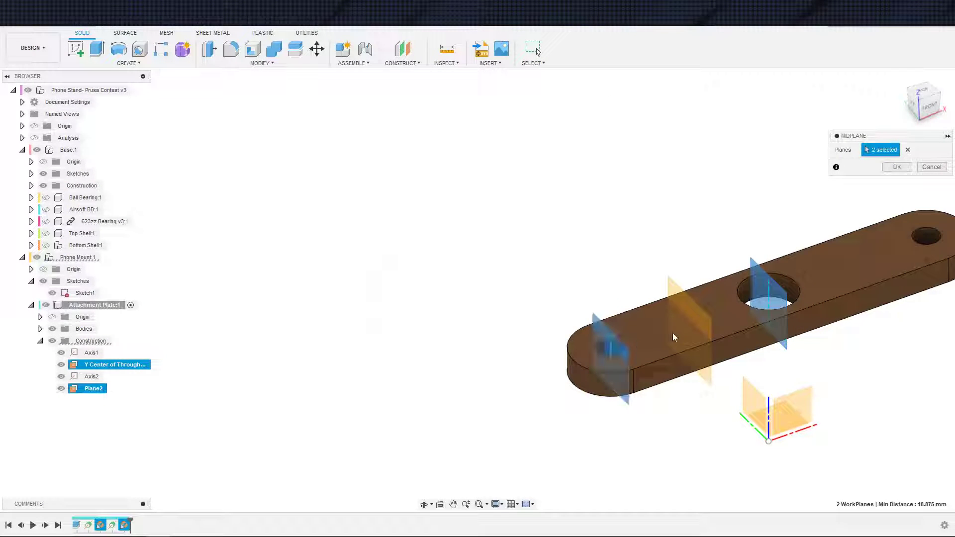
pyautogui.click(897, 166)
# Rename the construction plane through the left mounting hole as "Y Left Mounting Hole".
pyautogui.scroll(-3, 658, 359)
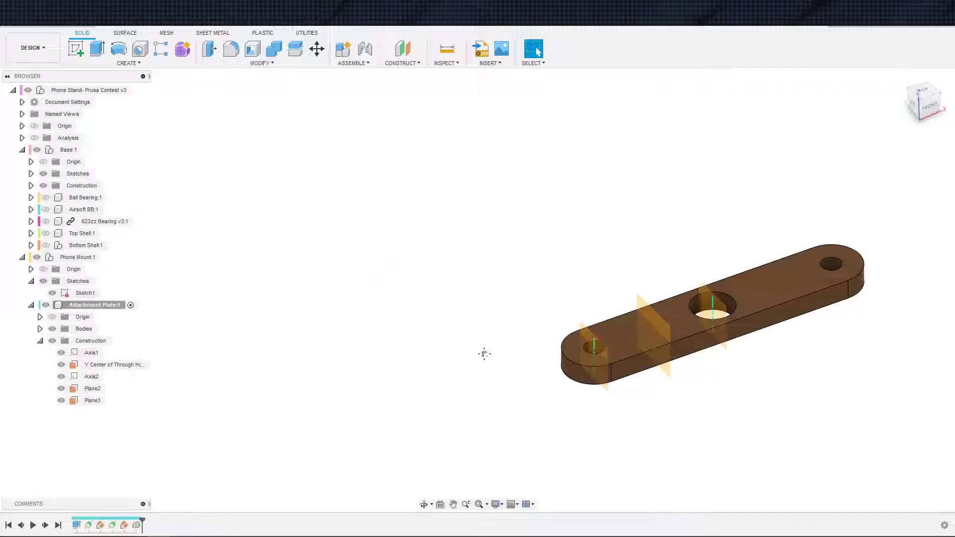
pyautogui.click(93, 389)
pyautogui.keyDown('shift'); pyautogui.moveTo(332, 352); pyautogui.dragTo(265, 344, button='middle'); pyautogui.keyUp('shift')
pyautogui.click(94, 389)
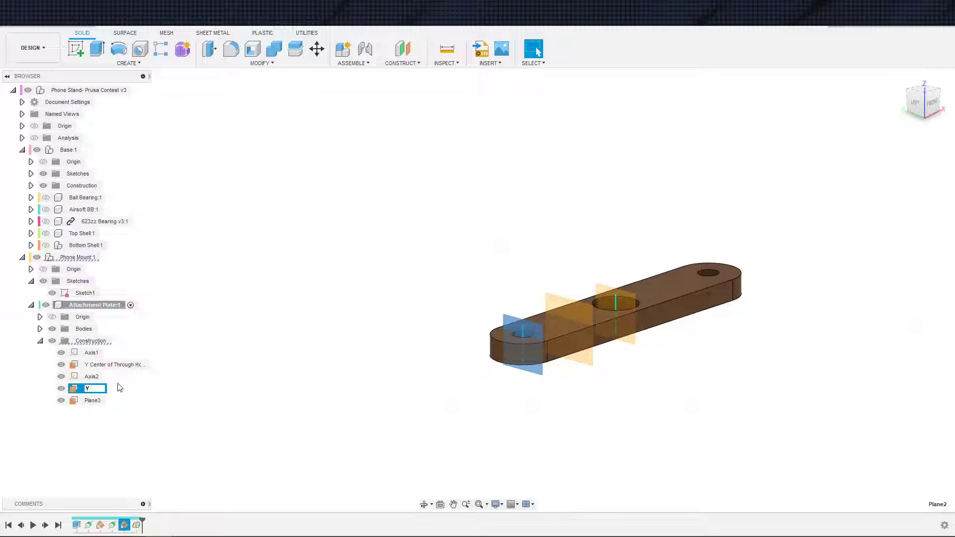
pyautogui.write('Y Left Mounting Hole')
pyautogui.press('Return')
# Rename the midplane between the two holes as "Midplane Hole 1 and 2".
pyautogui.click(93, 400)
pyautogui.click(96, 401)
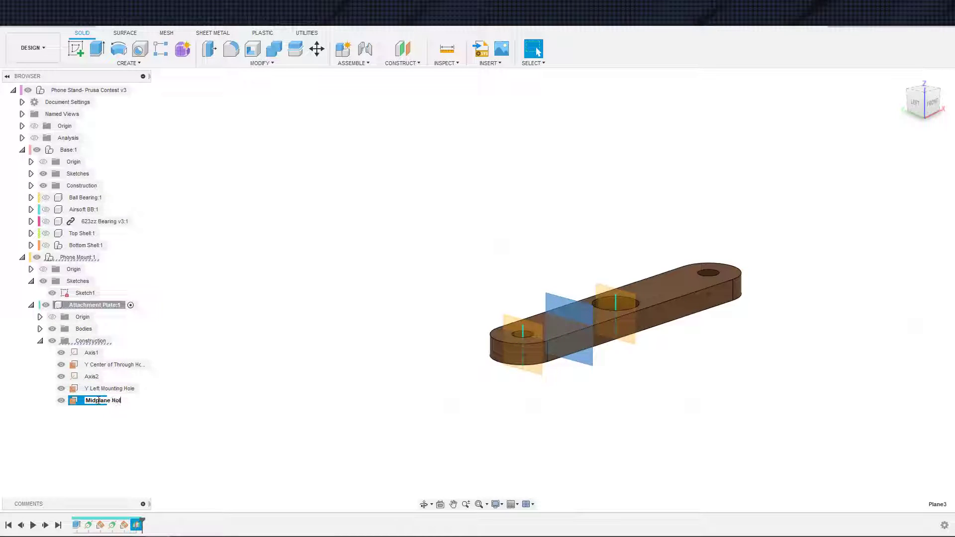
pyautogui.write('Midplane Hole 1 and 2')
pyautogui.press('Return')
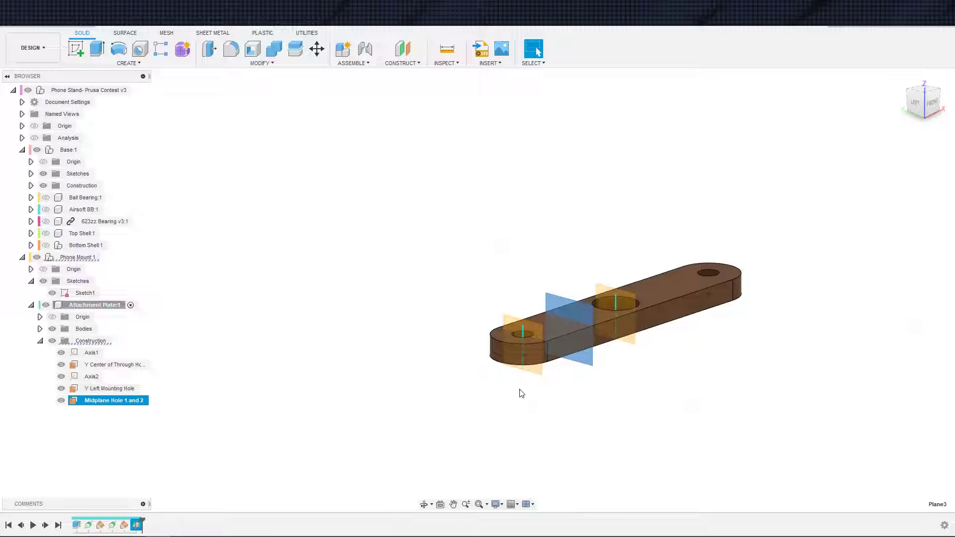
# Start a sketch on the Midplane Hole 1 and 2 plane and hide the plate's construction axes and planes.
pyautogui.press('s')
pyautogui.click(534, 408)
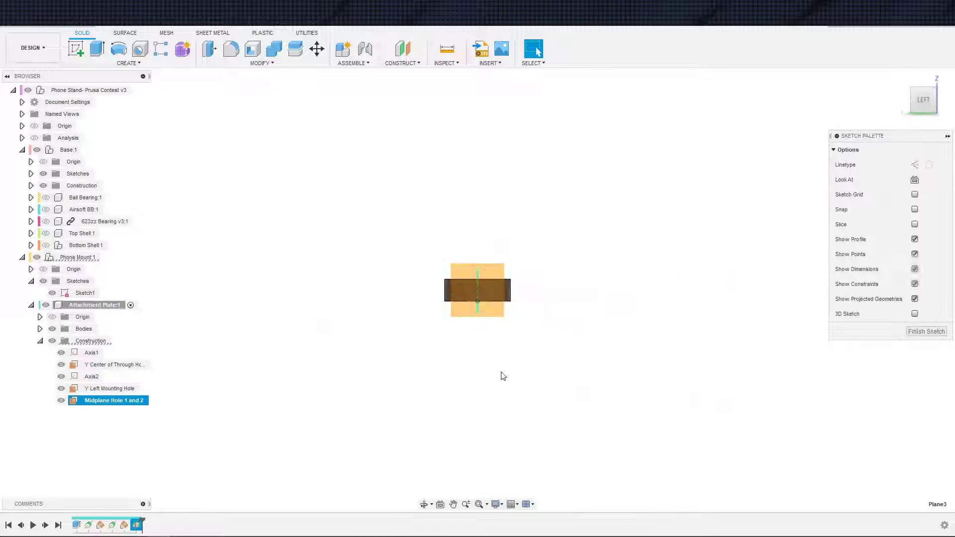
pyautogui.click(60, 413)
pyautogui.click(61, 400)
pyautogui.click(61, 377)
pyautogui.click(61, 365)
pyautogui.keyDown('shift'); pyautogui.moveTo(378, 360); pyautogui.dragTo(415, 367, button='middle'); pyautogui.keyUp('shift')
# Try to project the attachment plate's top face into the sketch and undo the projection.
pyautogui.press('s')
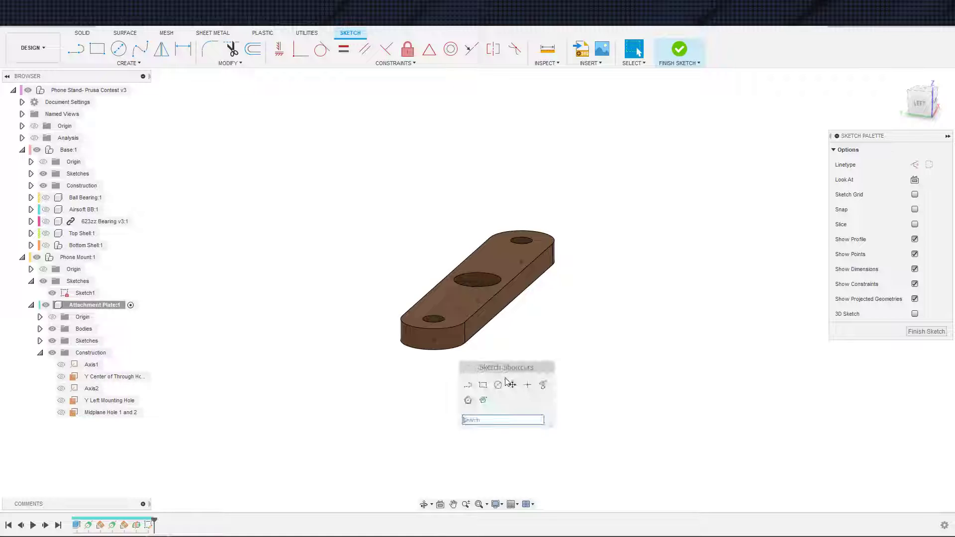
pyautogui.click(543, 386)
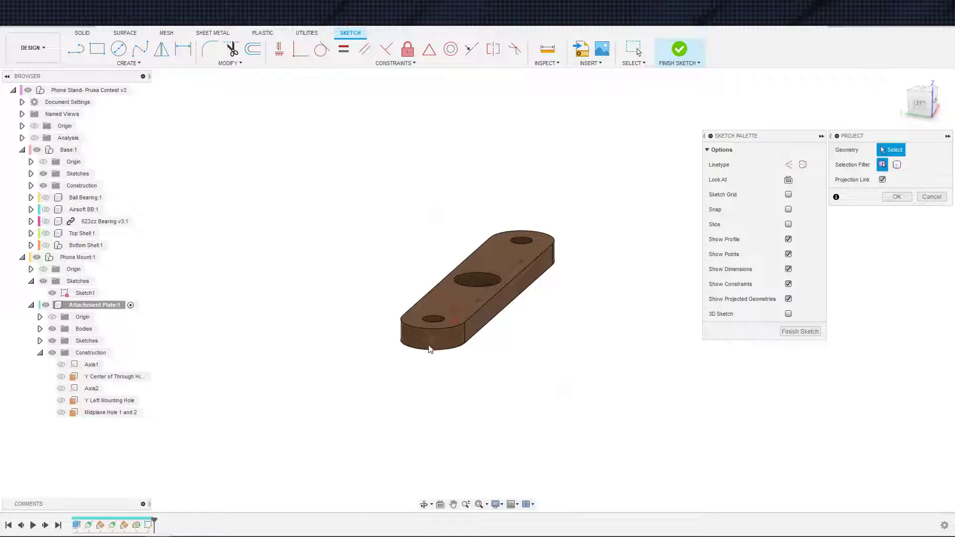
pyautogui.click(452, 315)
pyautogui.click(898, 197)
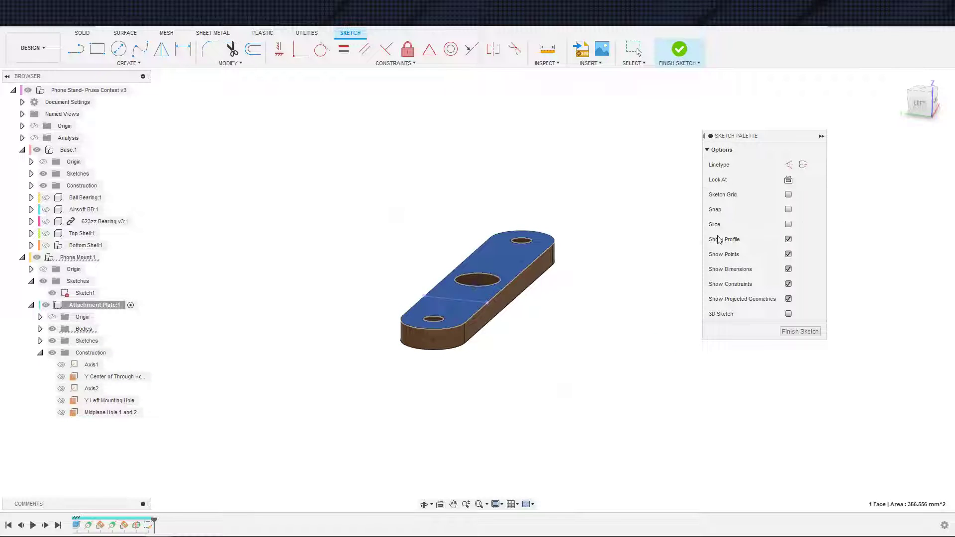
pyautogui.click(915, 180)
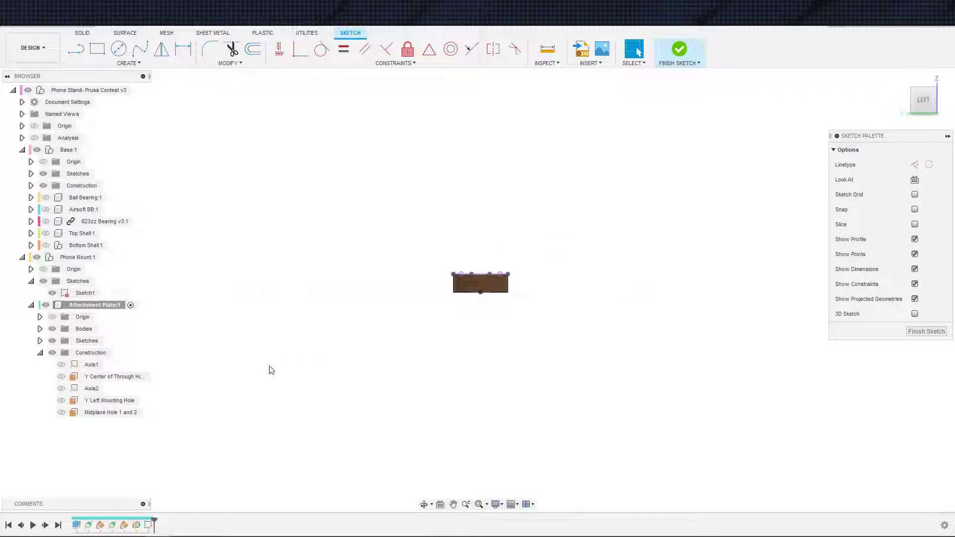
pyautogui.click(39, 353)
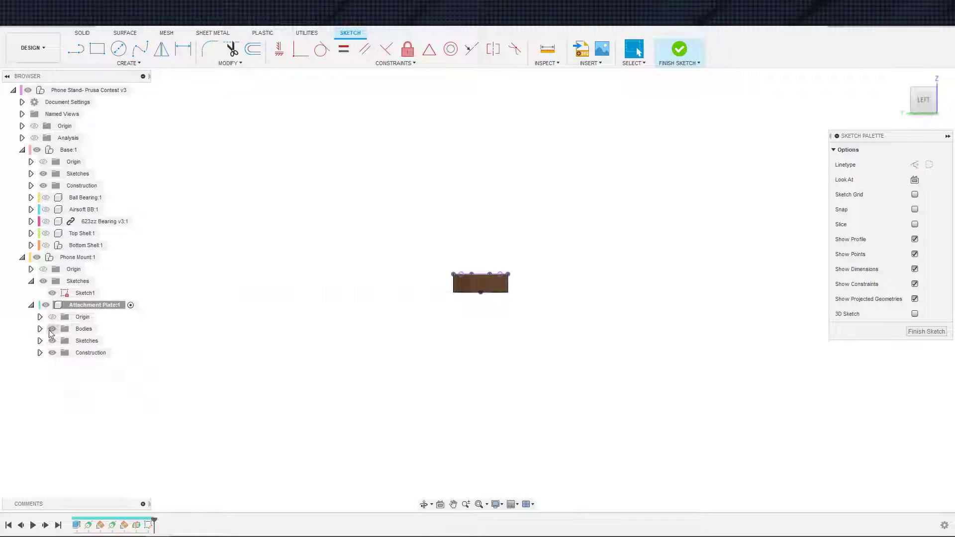
pyautogui.click(52, 329)
pyautogui.scroll(5, 467, 299)
pyautogui.scroll(-2, 512, 294)
pyautogui.press('s')
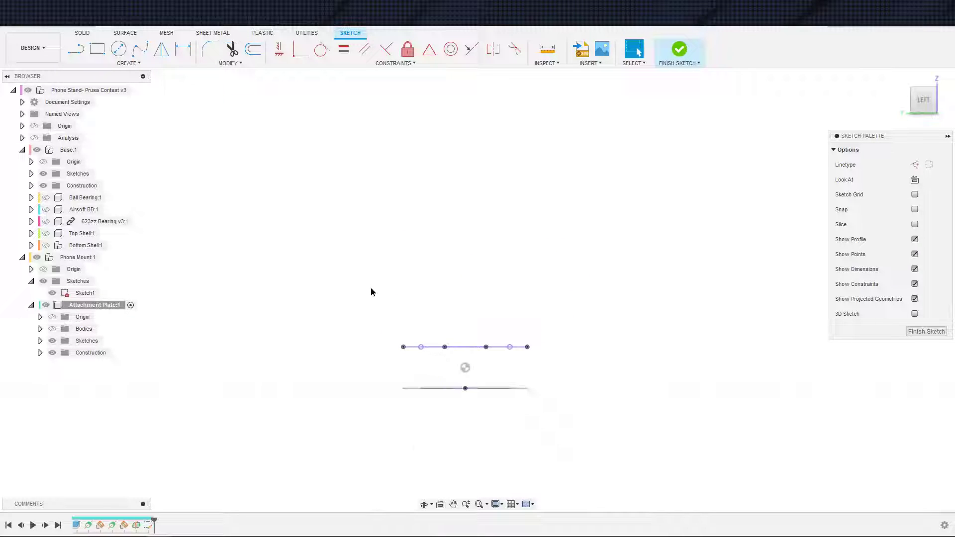
pyautogui.hotkey('ctrl', 'z')
# Project the attachment plate's two long flat side faces into the sketch as linked edges.
pyautogui.moveTo(505, 318)
pyautogui.keyDown('shift'); pyautogui.mouseDown(button='middle')
pyautogui.moveTo(481, 338)
pyautogui.moveTo(509, 359)
pyautogui.moveTo(462, 382)
pyautogui.moveTo(465, 356)
pyautogui.mouseUp(button='middle'); pyautogui.keyUp('shift')
pyautogui.press('s')
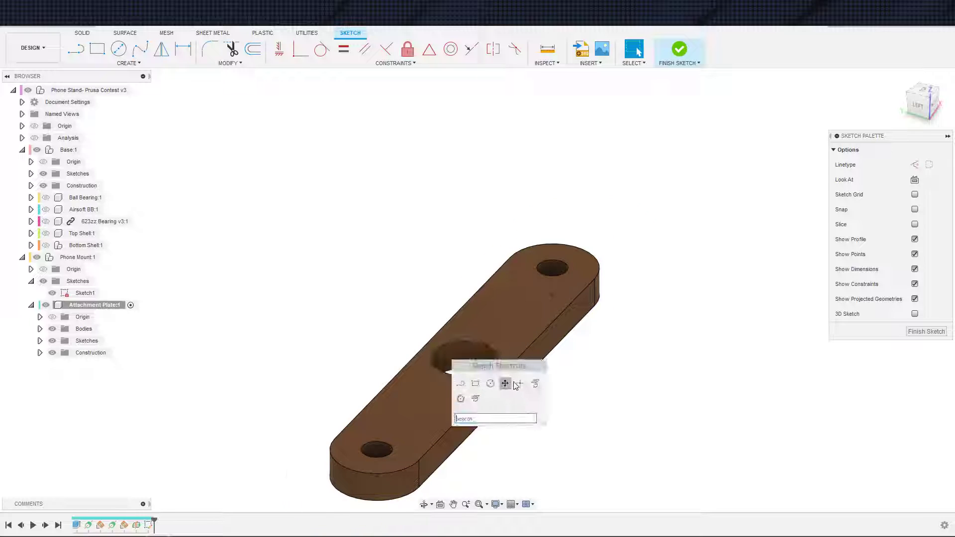
pyautogui.click(535, 384)
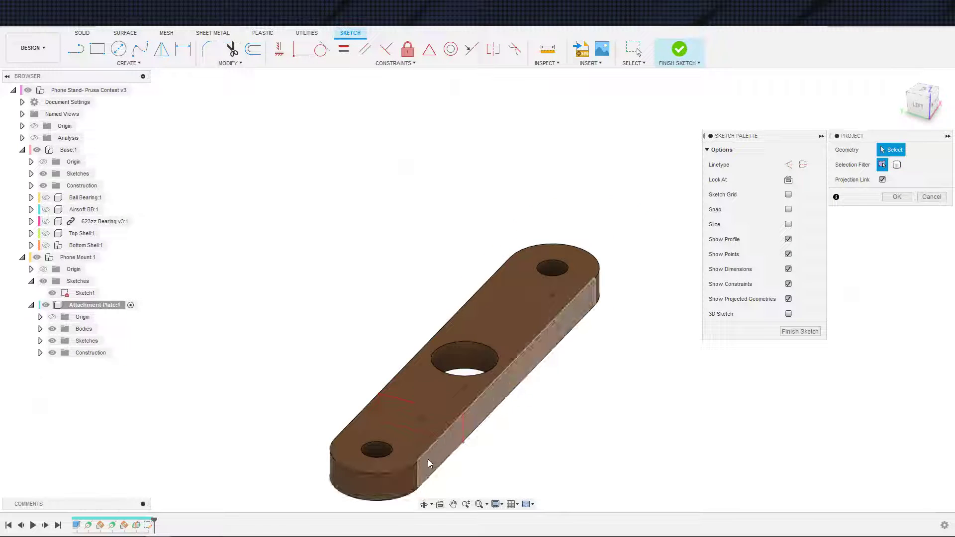
pyautogui.click(419, 473)
pyautogui.keyDown('shift'); pyautogui.moveTo(407, 452); pyautogui.dragTo(378, 472, button='middle'); pyautogui.keyUp('shift')
pyautogui.click(348, 474)
pyautogui.click(897, 196)
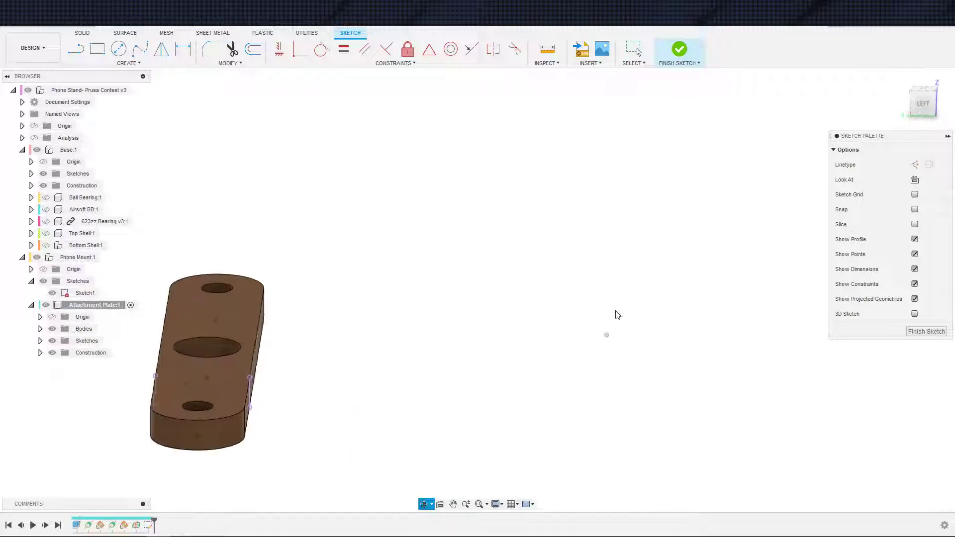
# Hide the plate body and draw a horizontal line joining the upper endpoints of the two projected side edges.
pyautogui.click(914, 179)
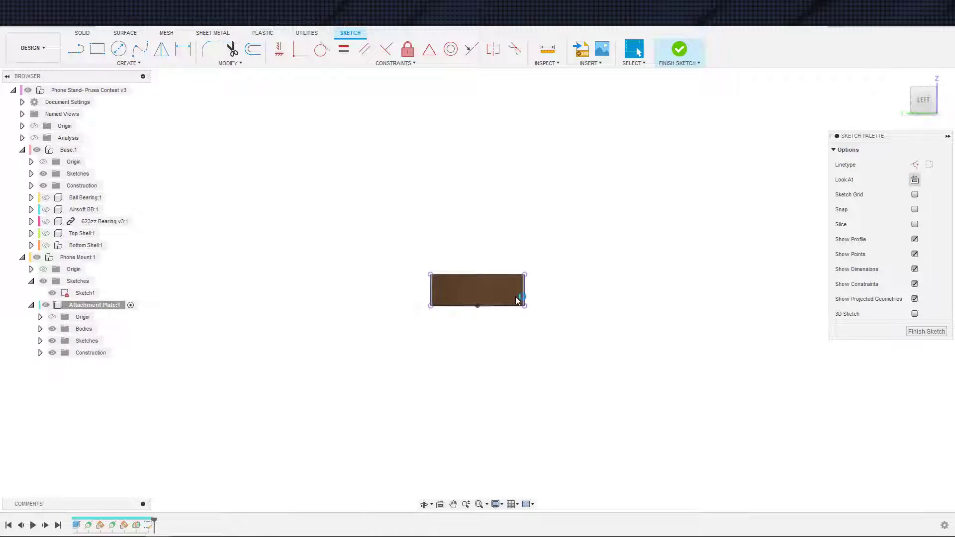
pyautogui.click(51, 329)
pyautogui.moveTo(355, 307); pyautogui.dragTo(309, 324, button='middle')
pyautogui.rightClick(310, 324)
pyautogui.click(330, 343)
pyautogui.click(371, 307)
pyautogui.click(465, 307)
pyautogui.press('Escape')
# Convert the top line and the two projected side edges to construction geometry.
pyautogui.moveTo(321, 256); pyautogui.dragTo(498, 378)
pyautogui.press('x')
pyautogui.press('Escape')
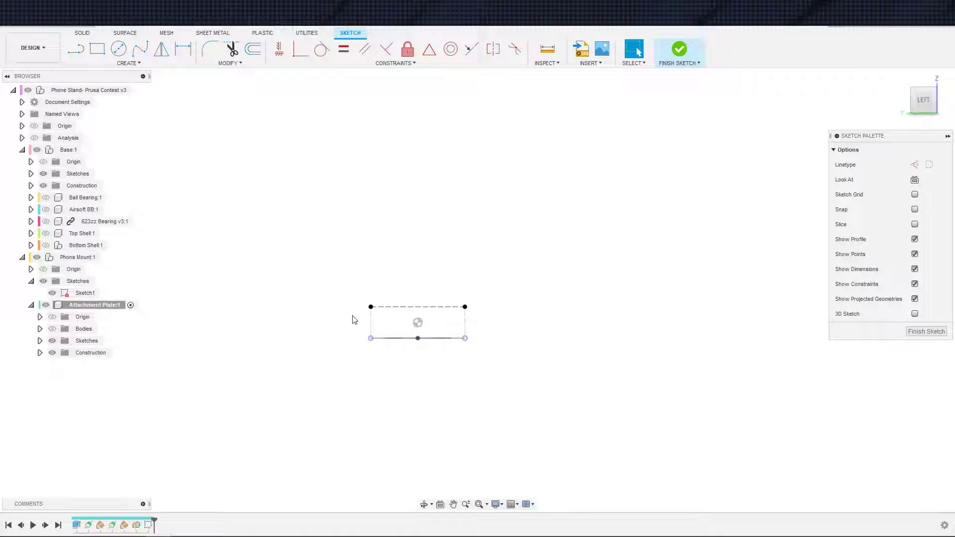
pyautogui.keyDown('shift'); pyautogui.moveTo(374, 304); pyautogui.dragTo(367, 328, button='middle'); pyautogui.keyUp('shift')
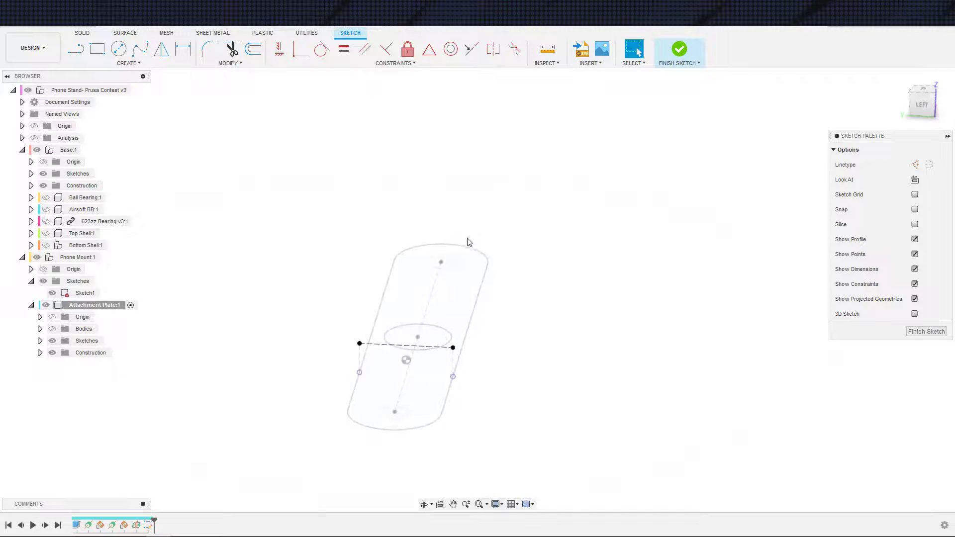
pyautogui.keyDown('shift'); pyautogui.moveTo(416, 366); pyautogui.dragTo(439, 350, button='middle'); pyautogui.keyUp('shift')
pyautogui.click(914, 179)
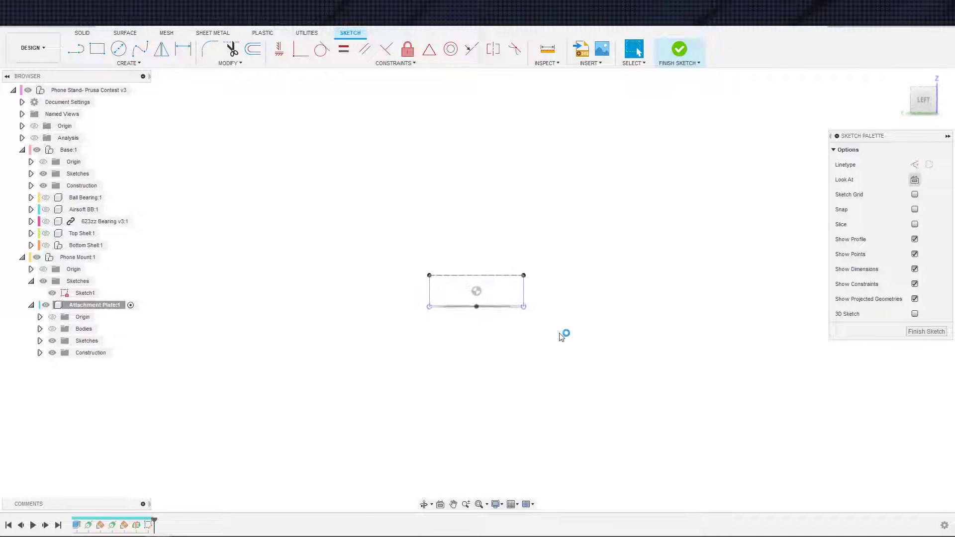
pyautogui.moveTo(531, 323); pyautogui.dragTo(522, 359, button='middle')
pyautogui.moveTo(465, 370); pyautogui.dragTo(434, 388, button='middle')
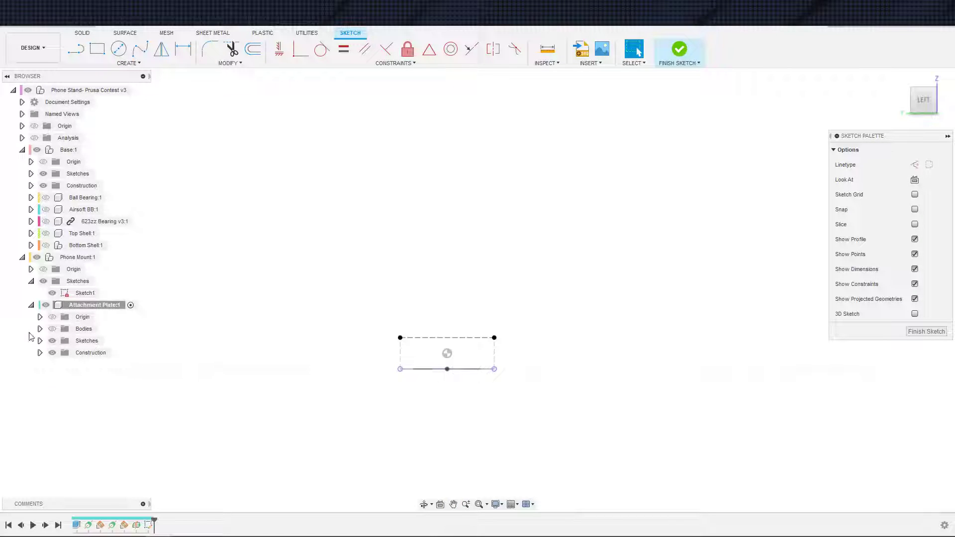
# Hide Sketch1 of the Phone Mount and draw a circle above the horizontal construction line.
pyautogui.click(53, 293)
pyautogui.moveTo(442, 326); pyautogui.dragTo(443, 389, button='middle')
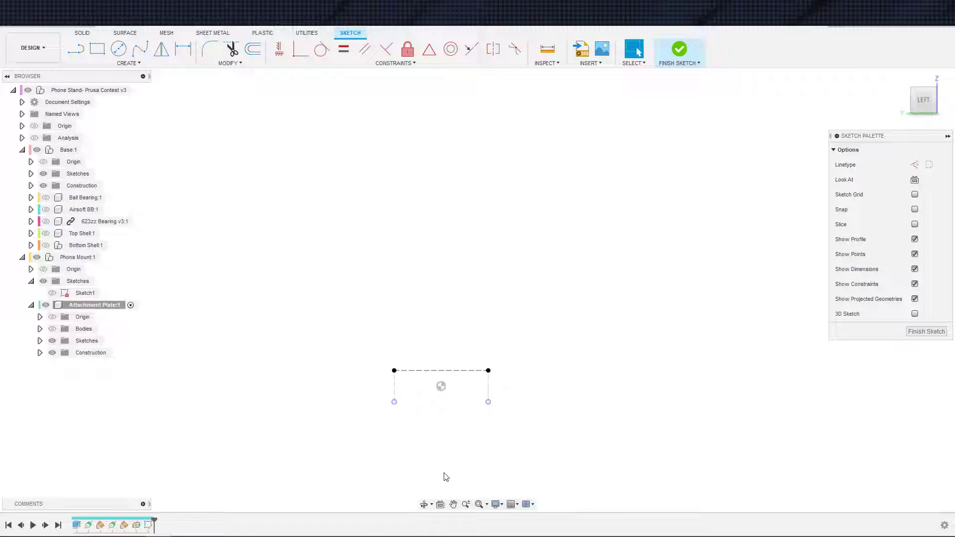
pyautogui.press('s')
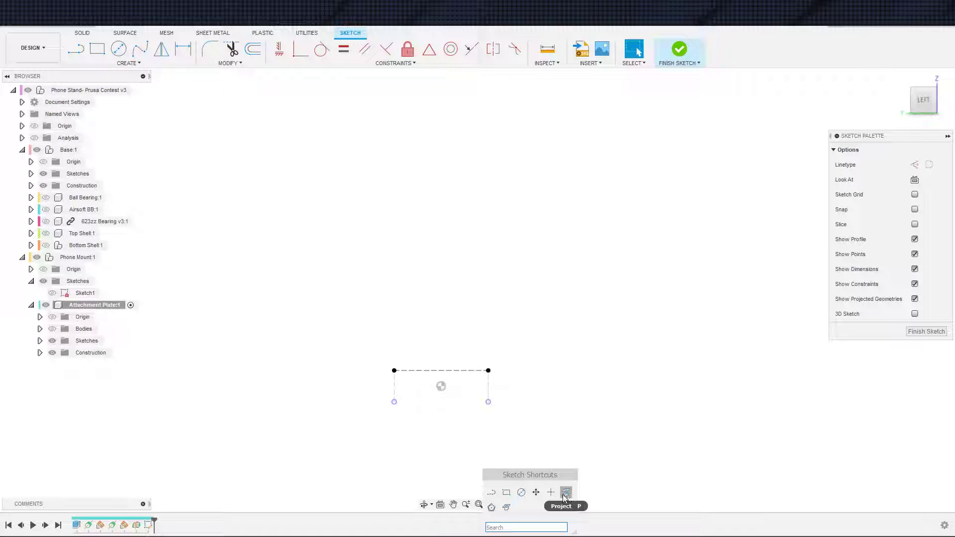
pyautogui.click(521, 492)
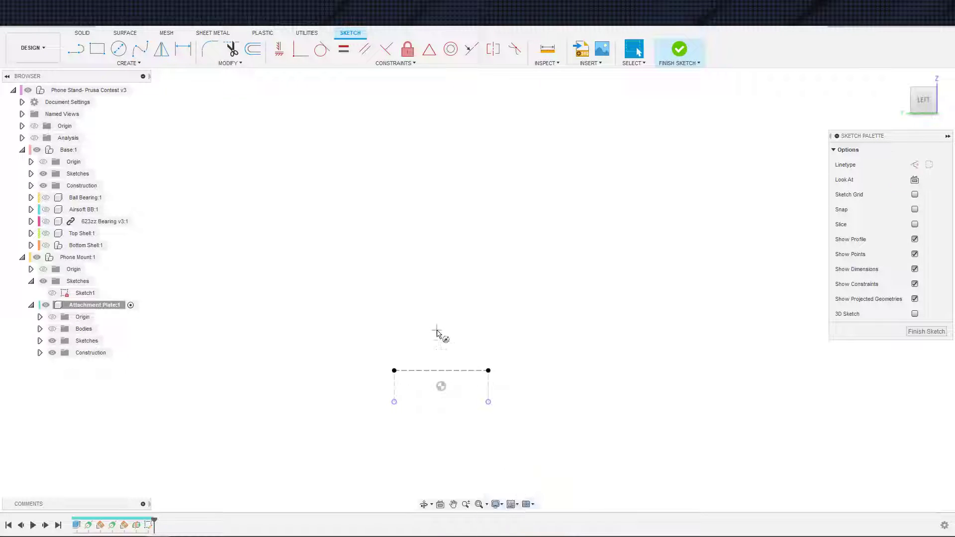
pyautogui.click(426, 290)
pyautogui.click(462, 326)
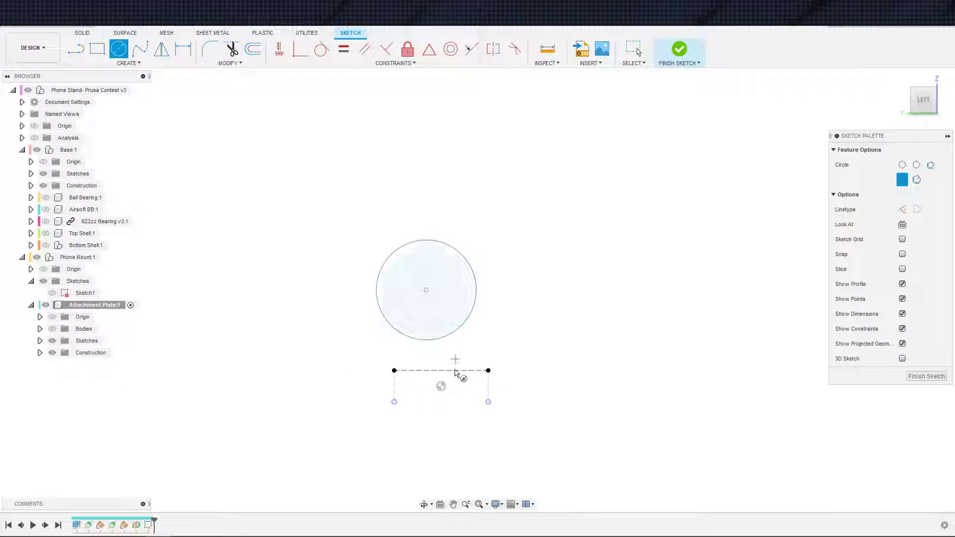
pyautogui.press('Escape')
# Draw two side lines from the construction line's endpoints, each ending tangent on its side of the circle.
pyautogui.press('s')
pyautogui.click(445, 398)
pyautogui.click(394, 371)
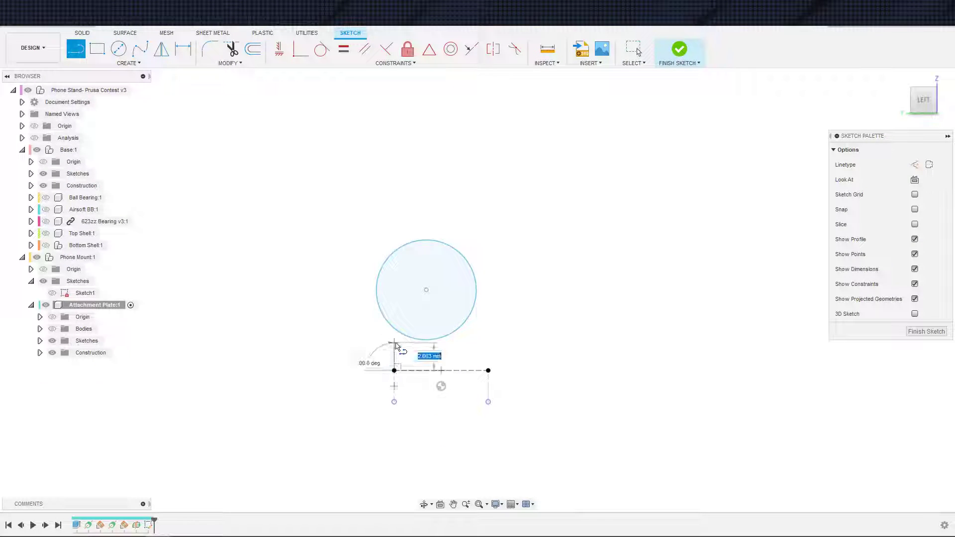
pyautogui.click(385, 307)
pyautogui.click(488, 370)
pyautogui.click(477, 289)
pyautogui.press('Escape')
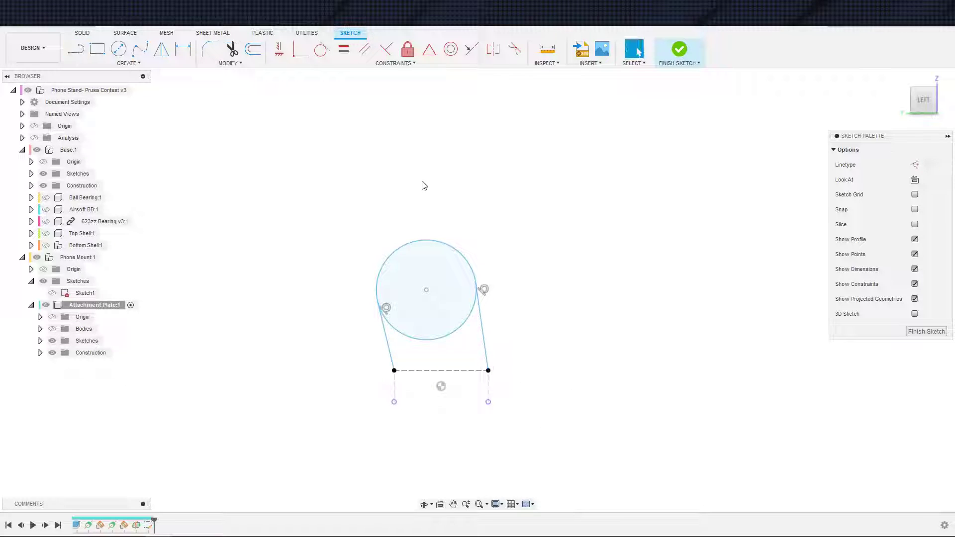
# Constrain both side lines perpendicular to the horizontal construction line.
pyautogui.click(386, 49)
pyautogui.click(391, 343)
pyautogui.click(398, 331)
pyautogui.press('Escape')
pyautogui.click(386, 49)
pyautogui.click(490, 360)
pyautogui.click(485, 334)
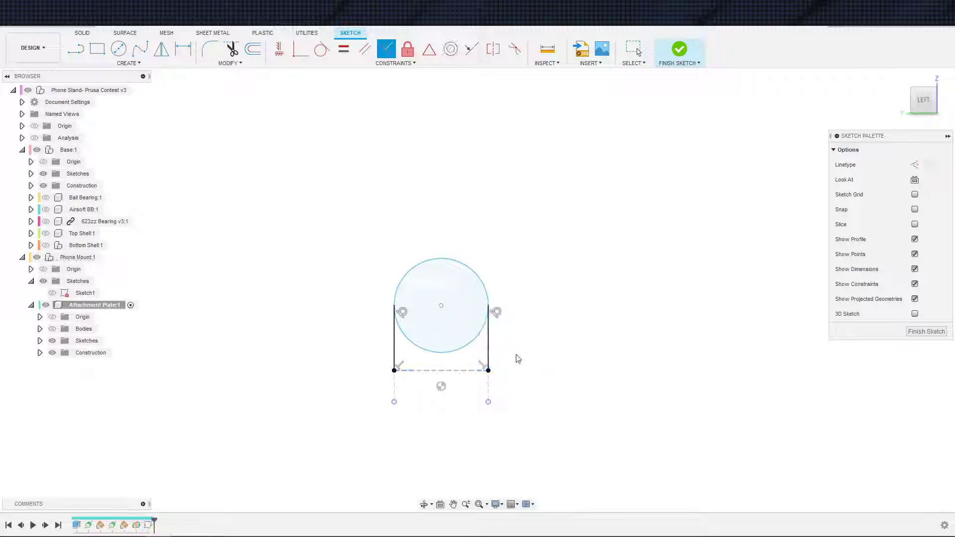
pyautogui.press('Escape')
# Draw a smaller circle concentric with the existing circle.
pyautogui.moveTo(464, 362); pyautogui.dragTo(458, 333, button='middle')
pyautogui.scroll(3, 446, 332)
pyautogui.scroll(-3, 445, 332)
pyautogui.press('c')
pyautogui.click(434, 265)
pyautogui.click(462, 249)
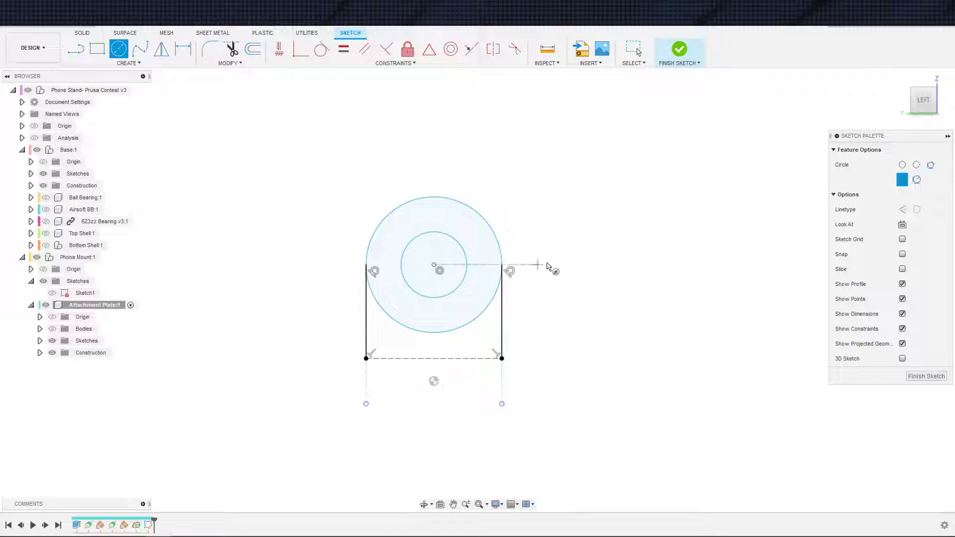
# Dimension the inner circle's diameter to 5 mm.
pyautogui.scroll(3, 518, 246)
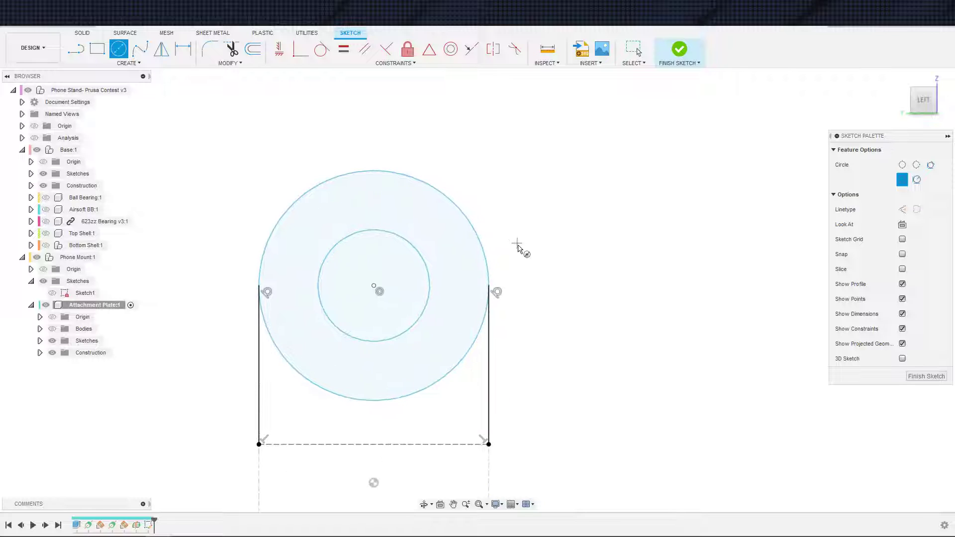
pyautogui.press('d')
pyautogui.click(483, 289)
pyautogui.click(462, 284)
pyautogui.write('5')
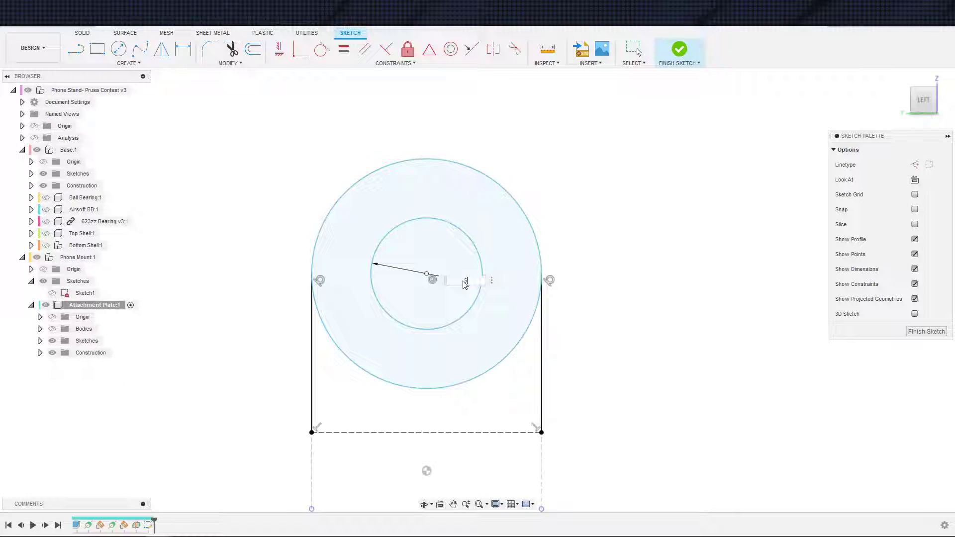
pyautogui.press('Return')
pyautogui.scroll(-1, 439, 280)
pyautogui.moveTo(513, 280); pyautogui.dragTo(582, 240, button='middle')
pyautogui.press('Escape')
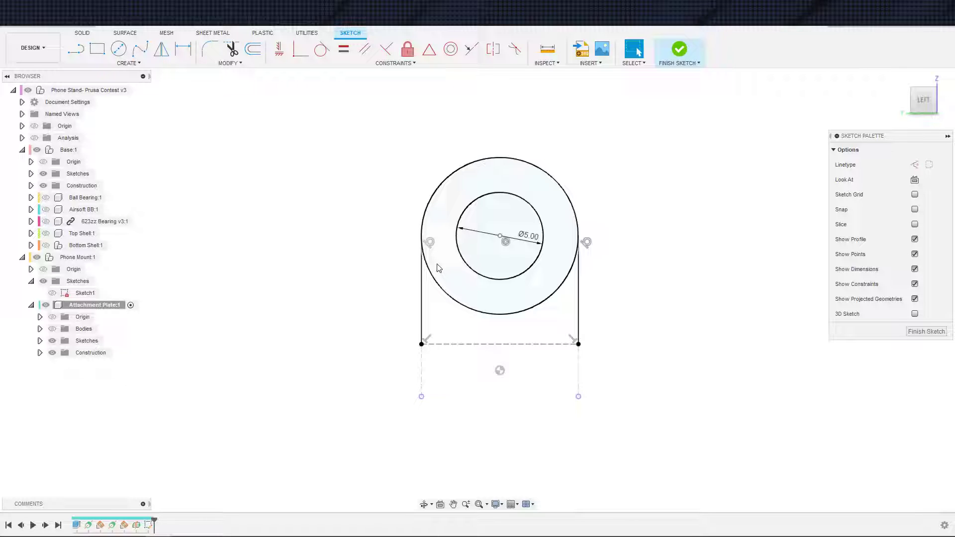
# Make the outer circle tangent to the horizontal construction line and convert that line to normal geometry.
pyautogui.click(497, 316)
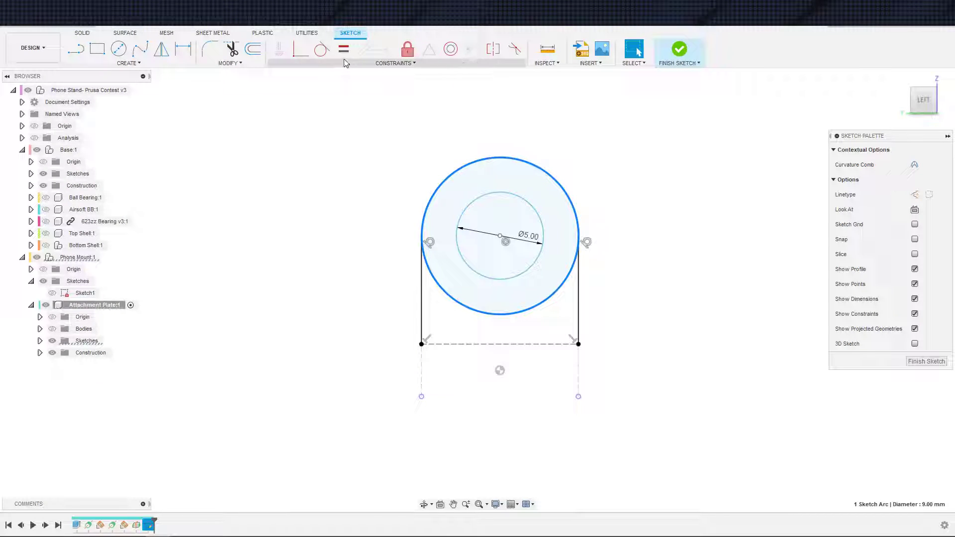
pyautogui.click(322, 49)
pyautogui.click(454, 343)
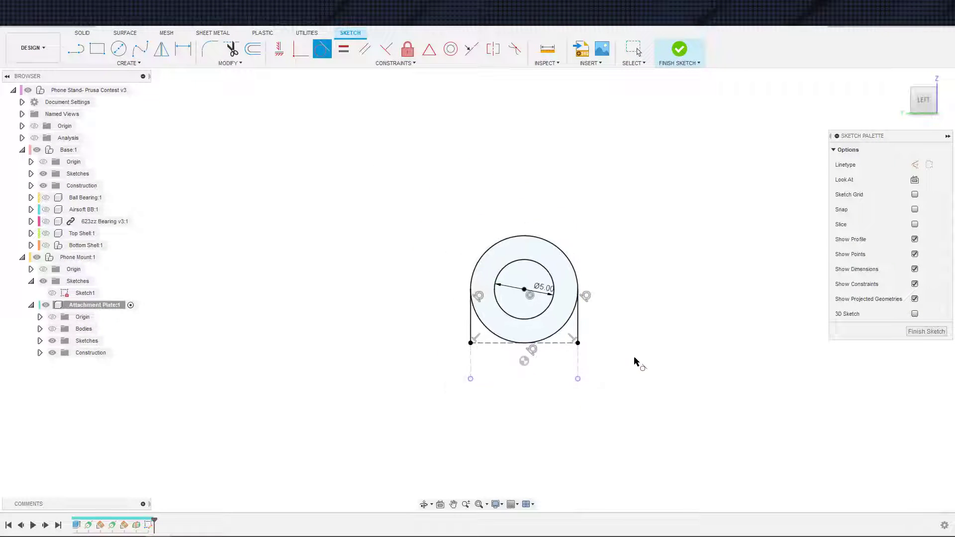
pyautogui.press('Escape')
pyautogui.click(534, 339)
pyautogui.press('x')
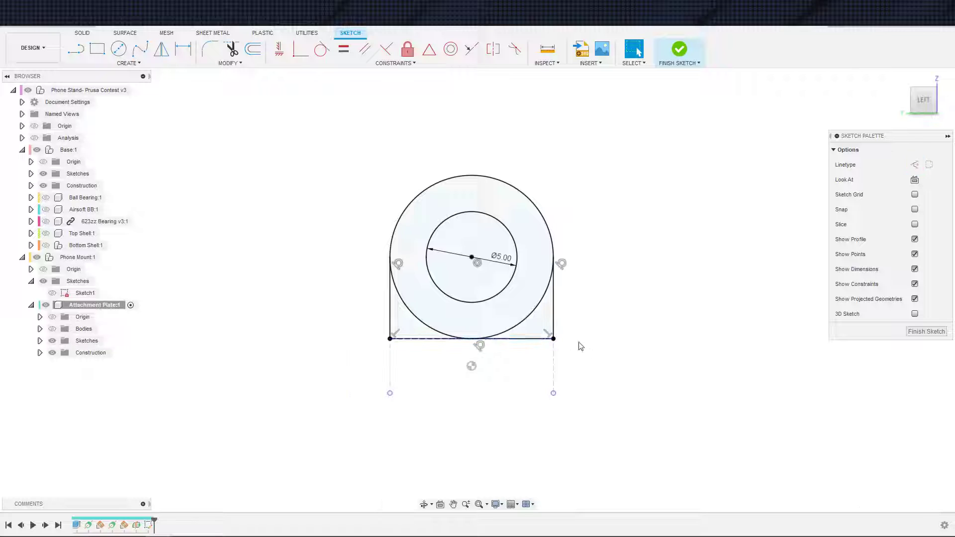
# Select the three profiles surrounding the inner circle for extrusion and show the attachment plate's bodies again.
pyautogui.moveTo(563, 354); pyautogui.dragTo(639, 334, button='middle')
pyautogui.press('e')
pyautogui.click(616, 310)
pyautogui.click(614, 258)
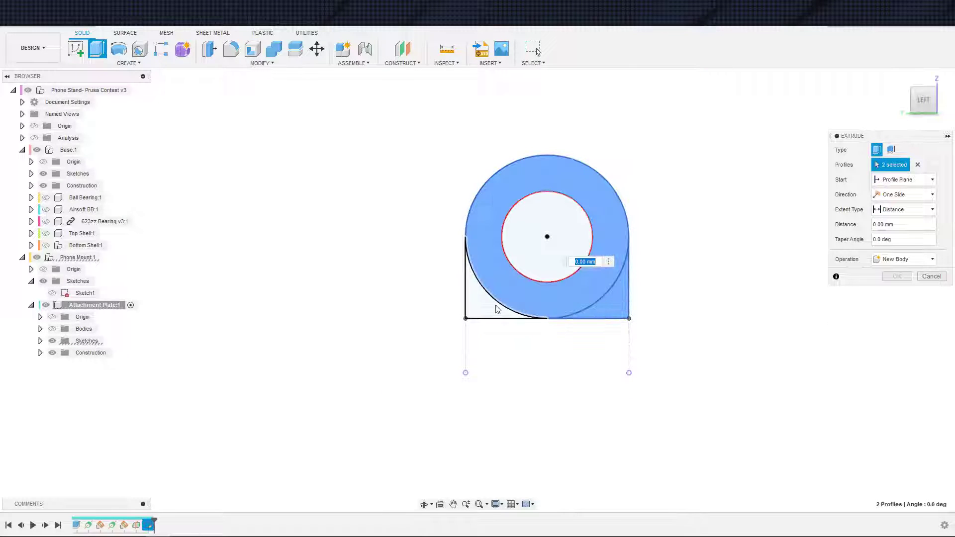
pyautogui.click(52, 329)
pyautogui.keyDown('shift'); pyautogui.moveTo(535, 284); pyautogui.dragTo(290, 328, button='middle'); pyautogui.keyUp('shift')
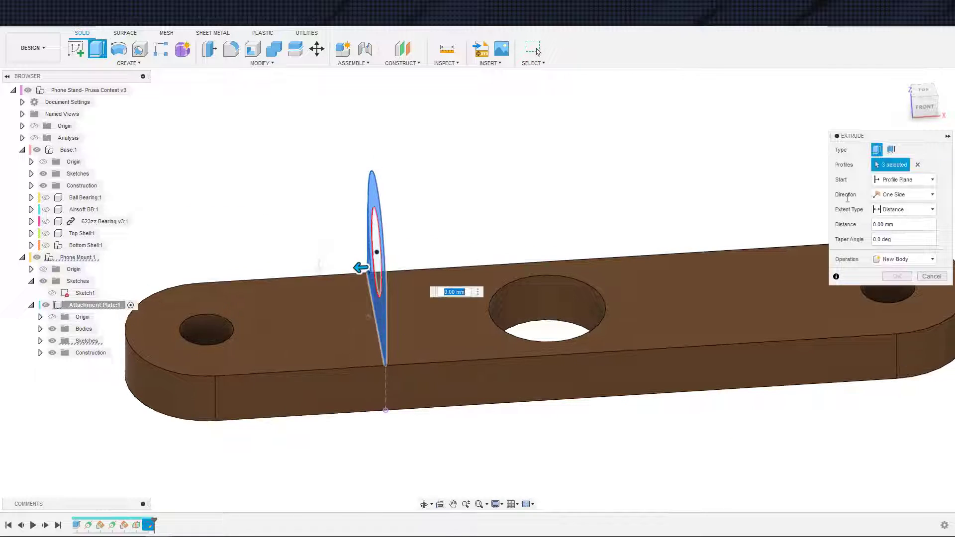
# Extrude the selected profiles symmetrically to a whole length of 5 mm, joined to the attachment plate.
pyautogui.click(900, 195)
pyautogui.click(896, 229)
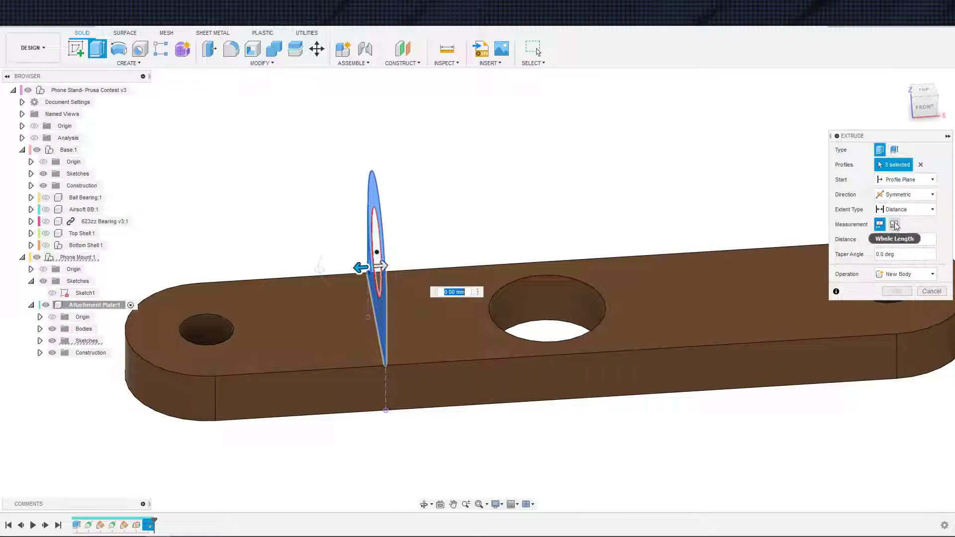
pyautogui.click(894, 225)
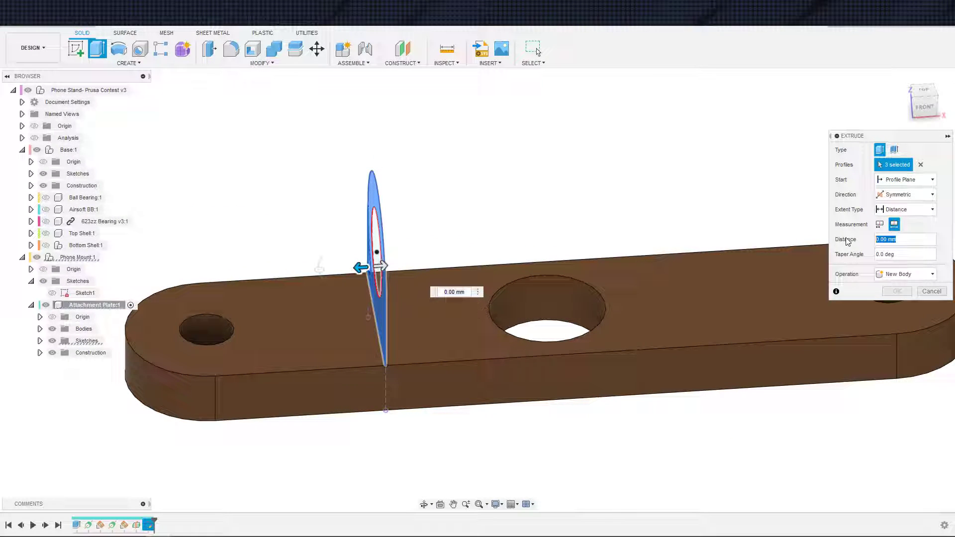
pyautogui.write('Wal')
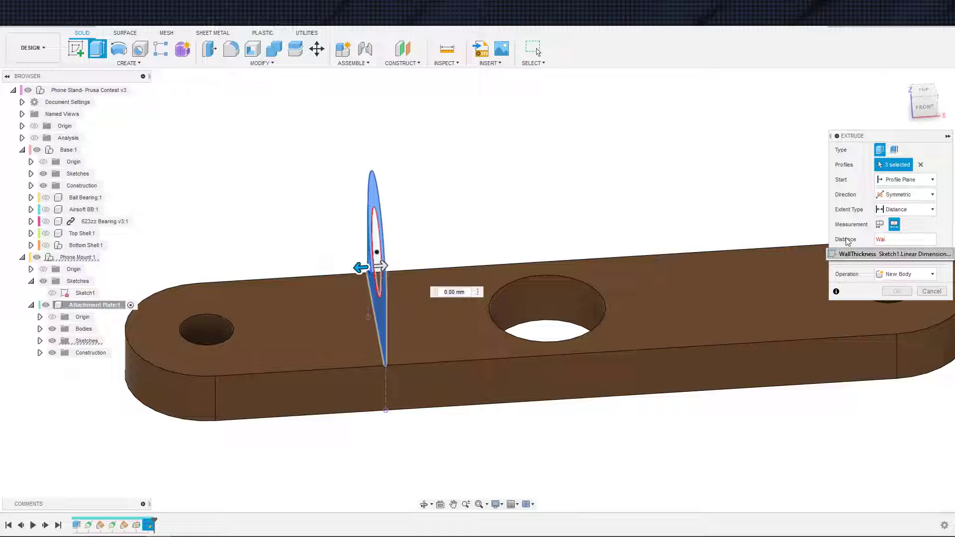
pyautogui.write('l')
pyautogui.press('Return')
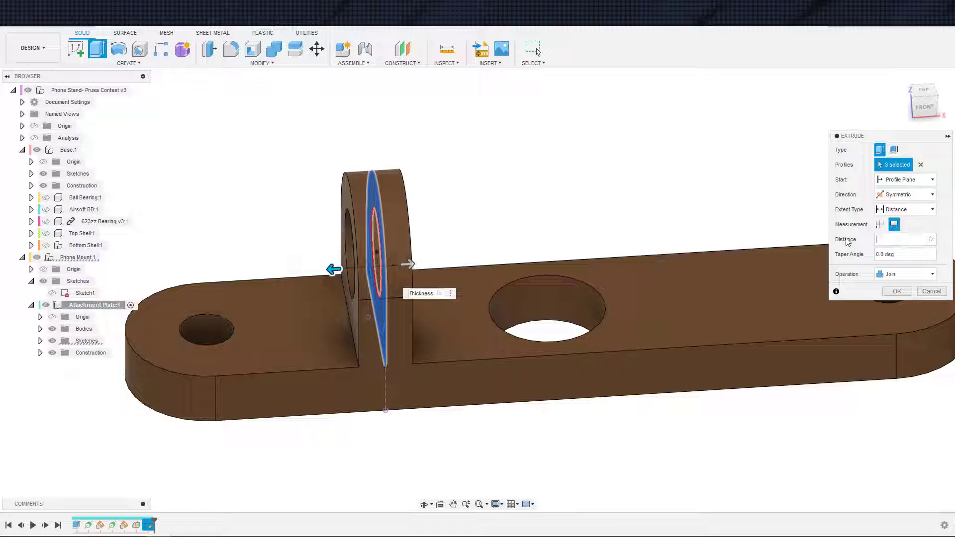
pyautogui.write('5')
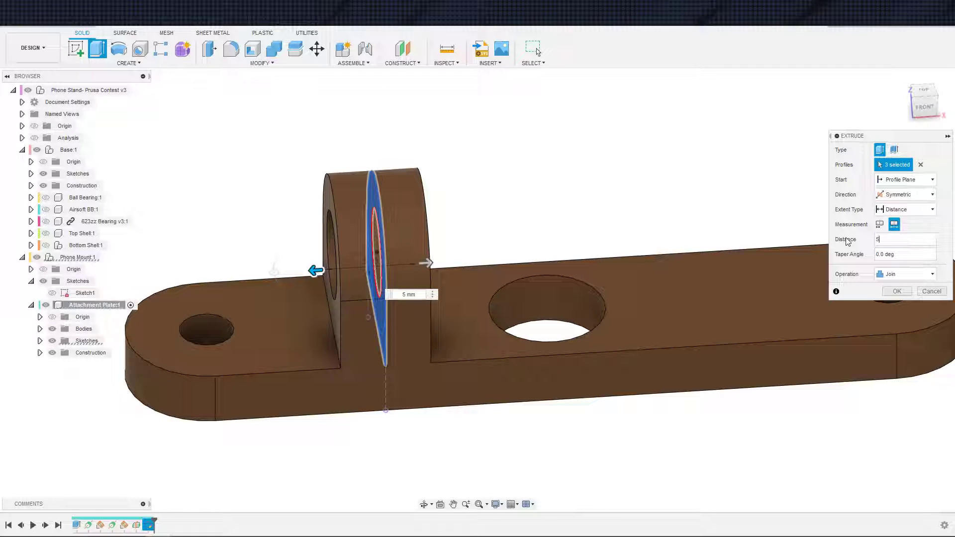
pyautogui.press('Return')
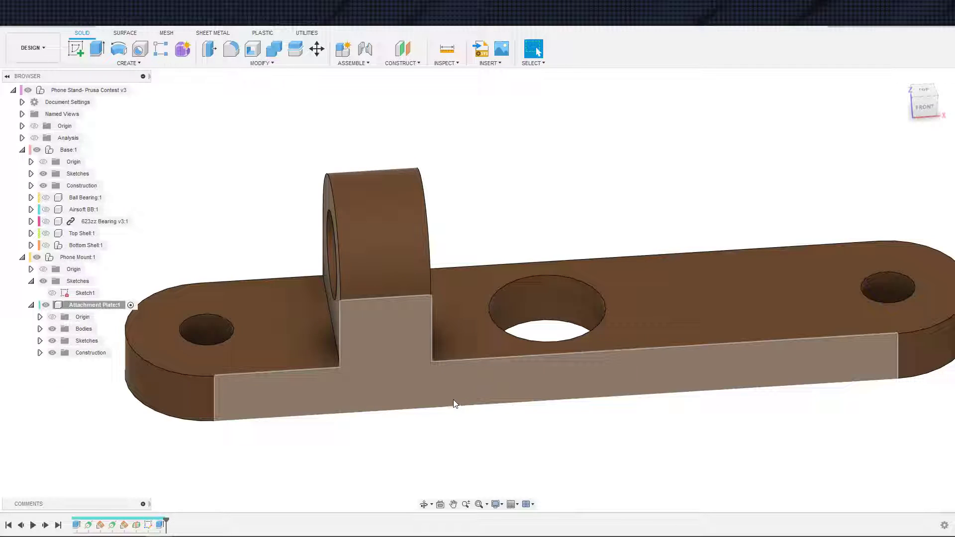
# Reopen the bracket's sketch and delete the tangent constraint between the outer circle and the horizontal line.
pyautogui.scroll(-2, 456, 401)
pyautogui.keyDown('shift'); pyautogui.moveTo(440, 364); pyautogui.dragTo(447, 383, button='middle'); pyautogui.keyUp('shift')
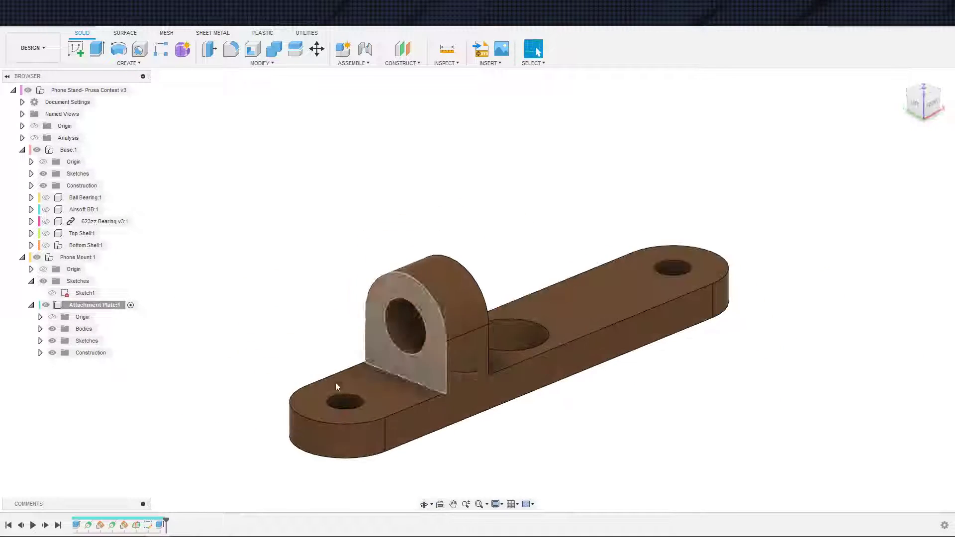
pyautogui.click(148, 525)
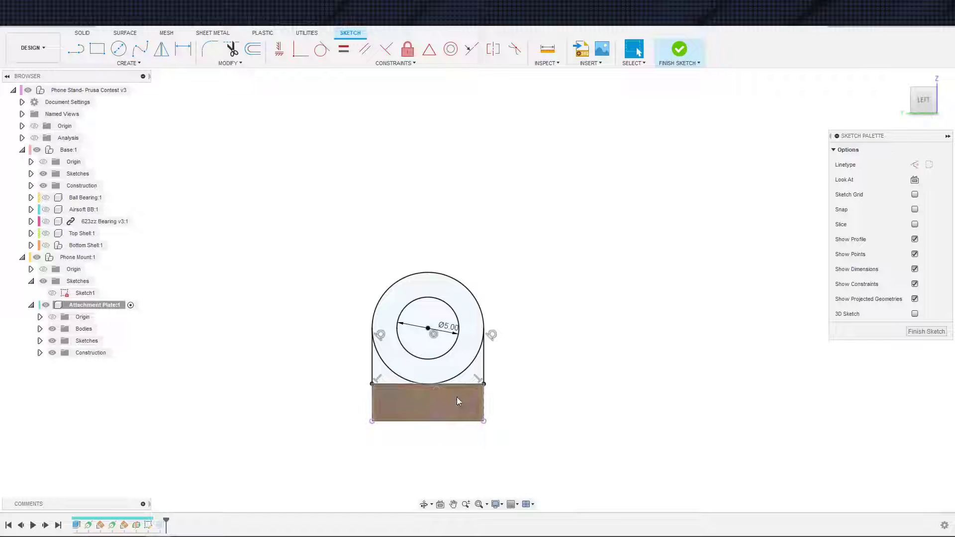
pyautogui.click(438, 390)
pyautogui.press('Delete')
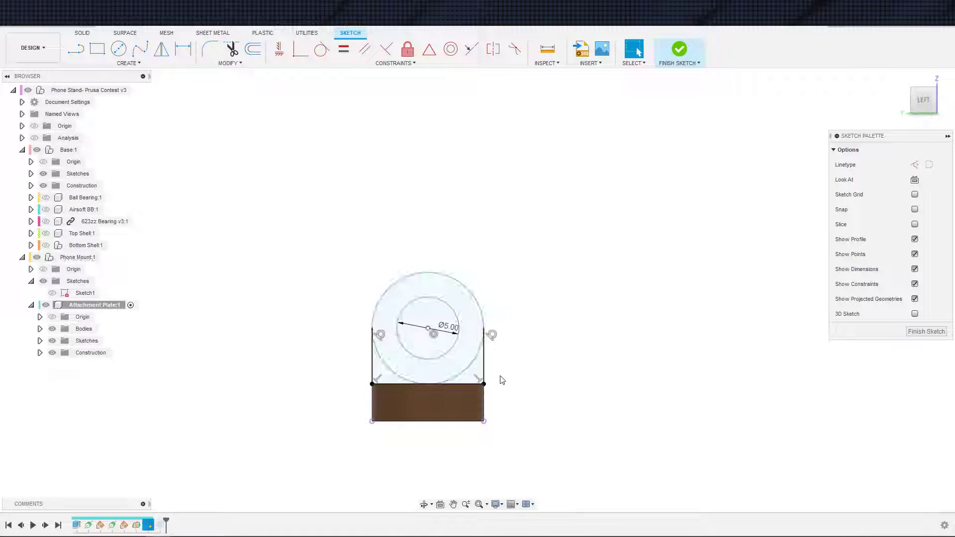
# Try to dimension the radial gap between the inner and outer circles.
pyautogui.scroll(2, 478, 368)
pyautogui.press('d')
pyautogui.click(473, 367)
pyautogui.click(453, 346)
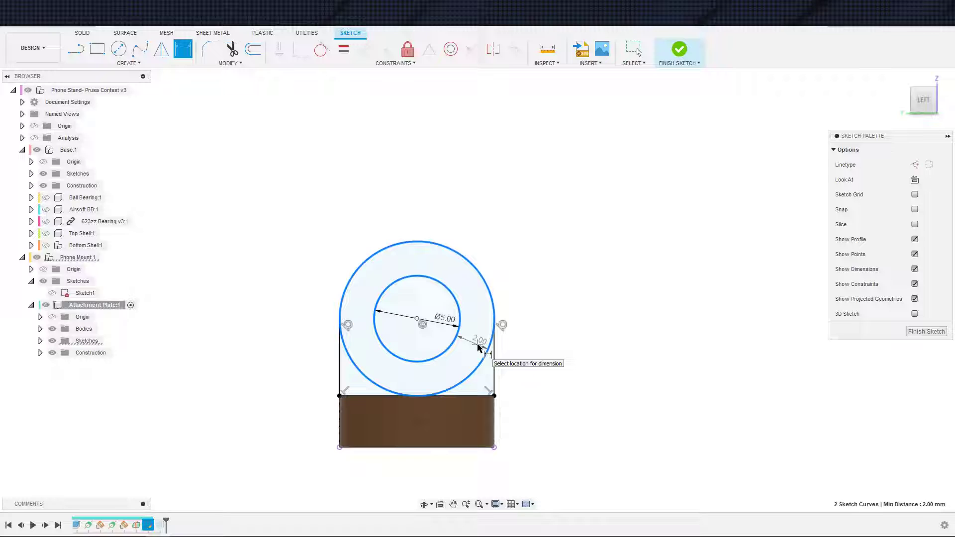
pyautogui.click(476, 346)
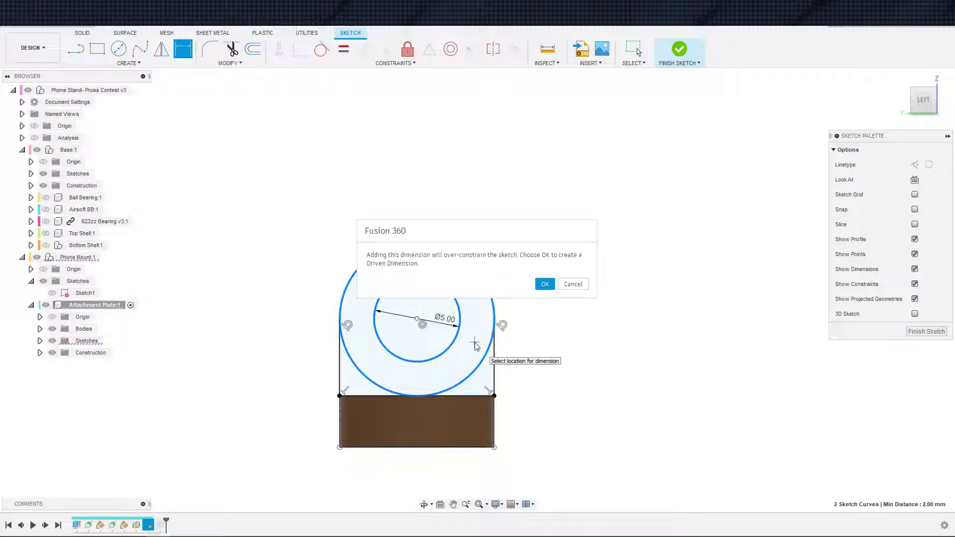
pyautogui.press('Escape')
pyautogui.press('Escape')
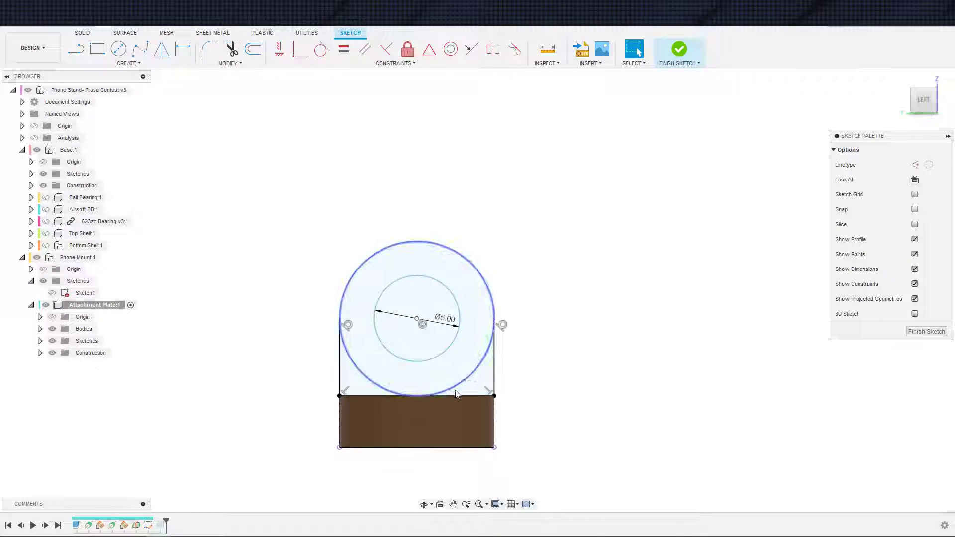
# Move the concentric circles' shared center upward so the outer circle sits clear of the horizontal line.
pyautogui.click(455, 391)
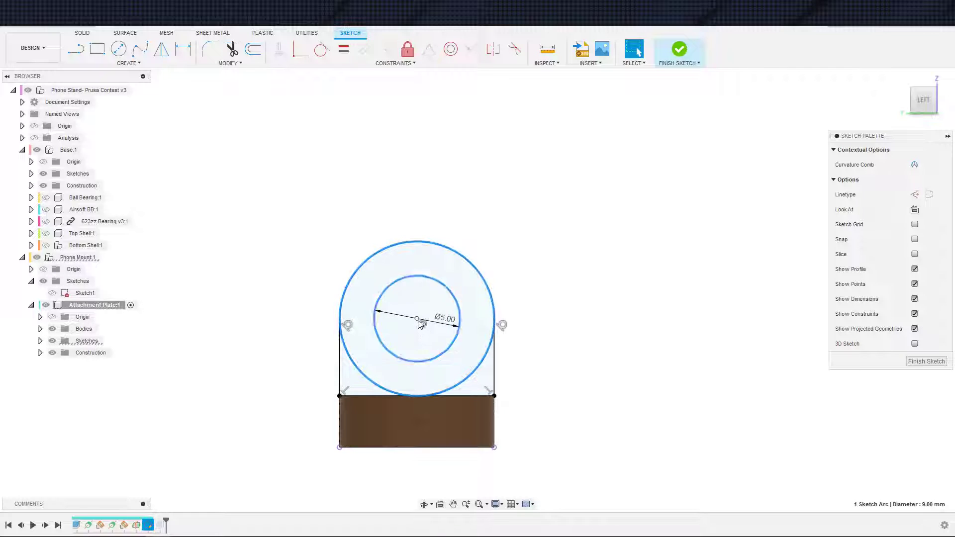
pyautogui.moveTo(418, 324); pyautogui.dragTo(419, 299)
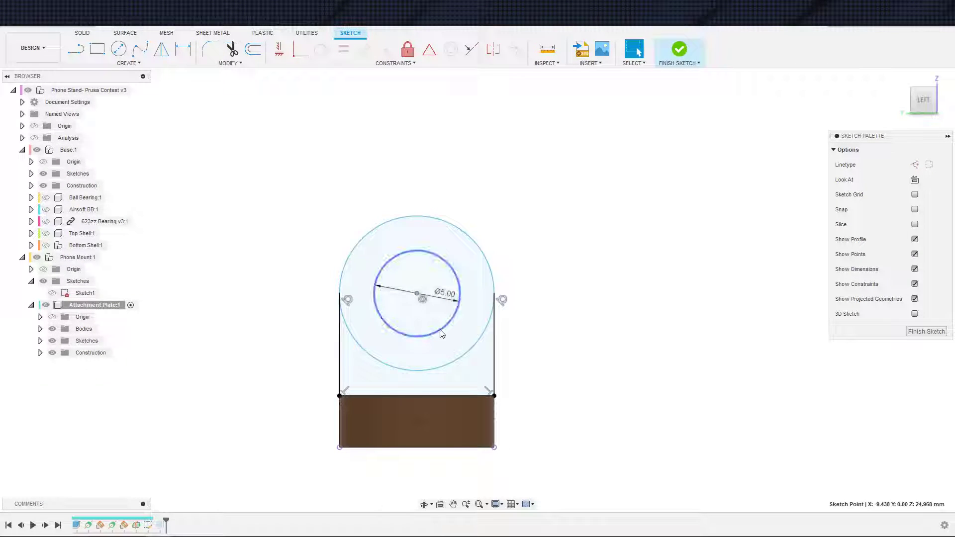
pyautogui.scroll(2, 547, 379)
pyautogui.scroll(-2, 524, 368)
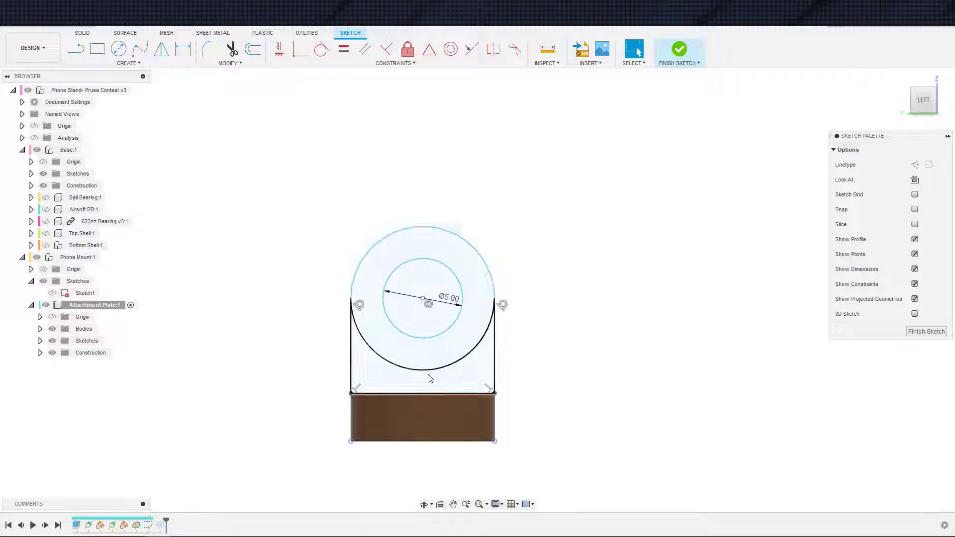
pyautogui.click(525, 366)
pyautogui.keyDown('shift'); pyautogui.moveTo(526, 367); pyautogui.dragTo(368, 368, button='middle'); pyautogui.keyUp('shift')
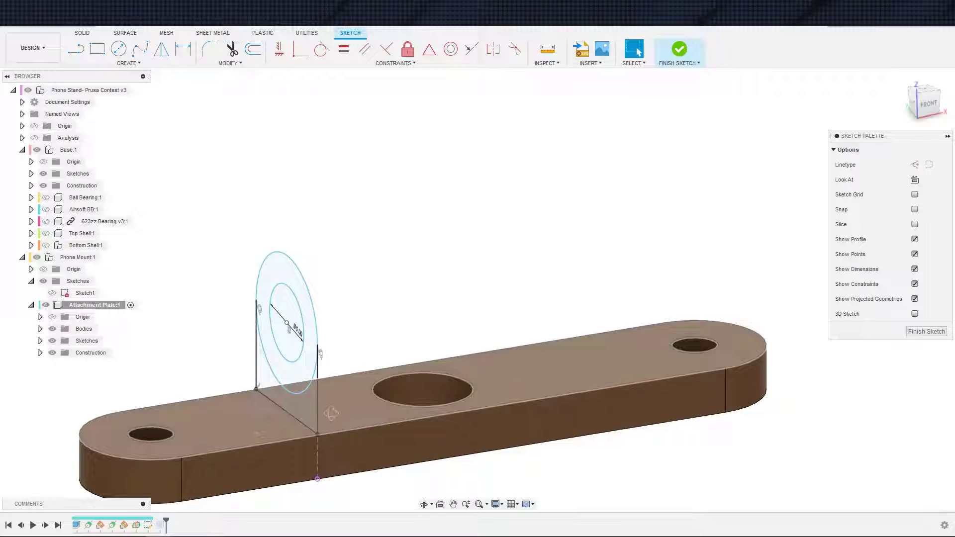
pyautogui.press('F5')
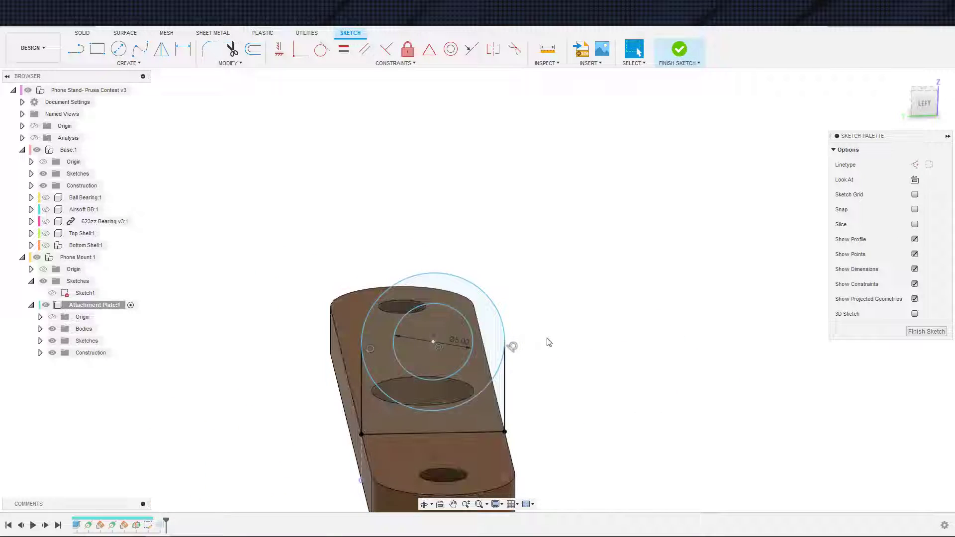
pyautogui.click(914, 180)
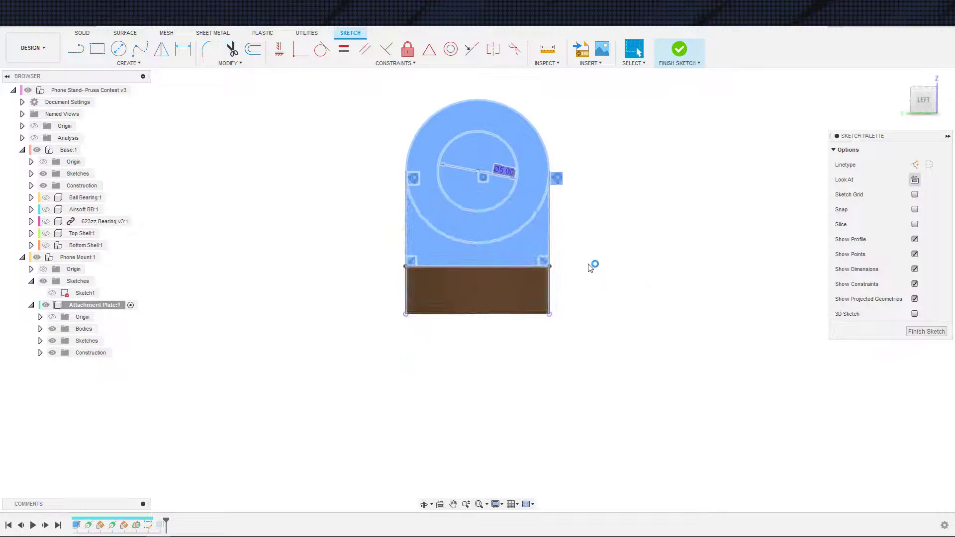
pyautogui.press('s')
pyautogui.press('Escape')
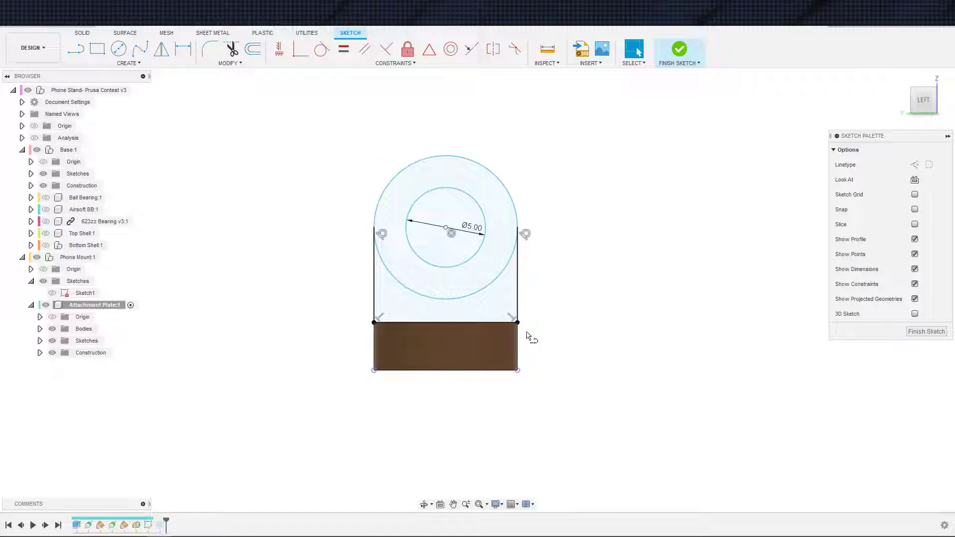
# Draw a horizontal line between the bracket's vertical sides and dimension it 2 mm above the plate's top edge.
pyautogui.press('l')
pyautogui.click(374, 300)
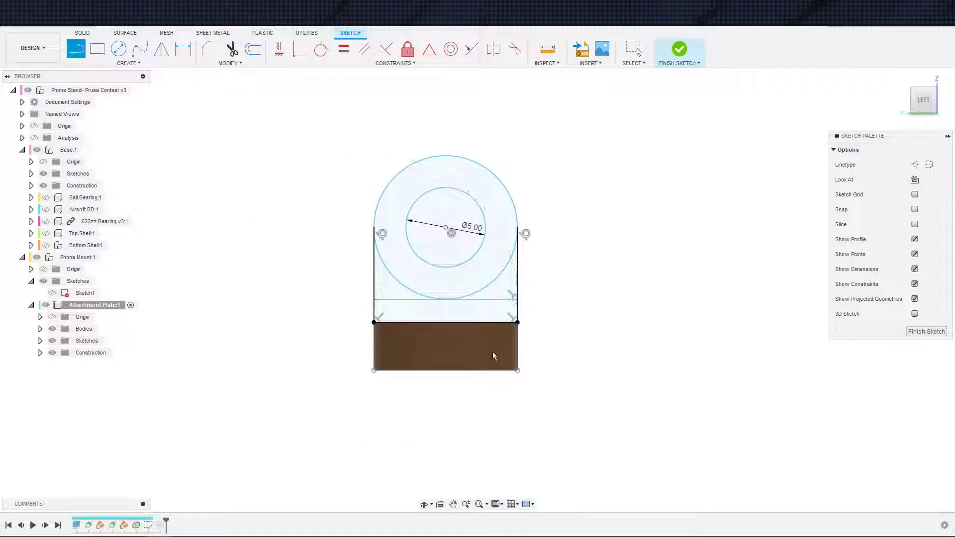
pyautogui.click(517, 300)
pyautogui.press('Escape')
pyautogui.press('d')
pyautogui.click(508, 299)
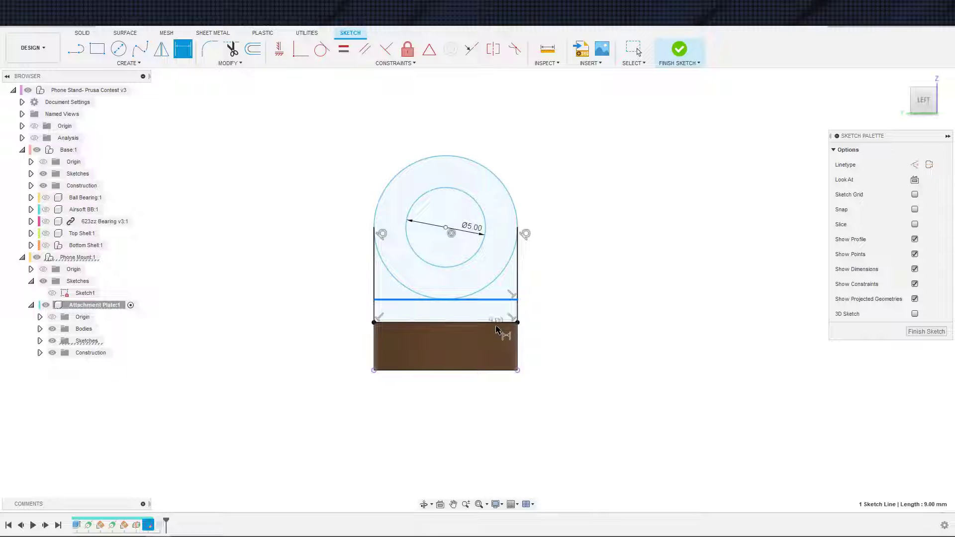
pyautogui.click(572, 312)
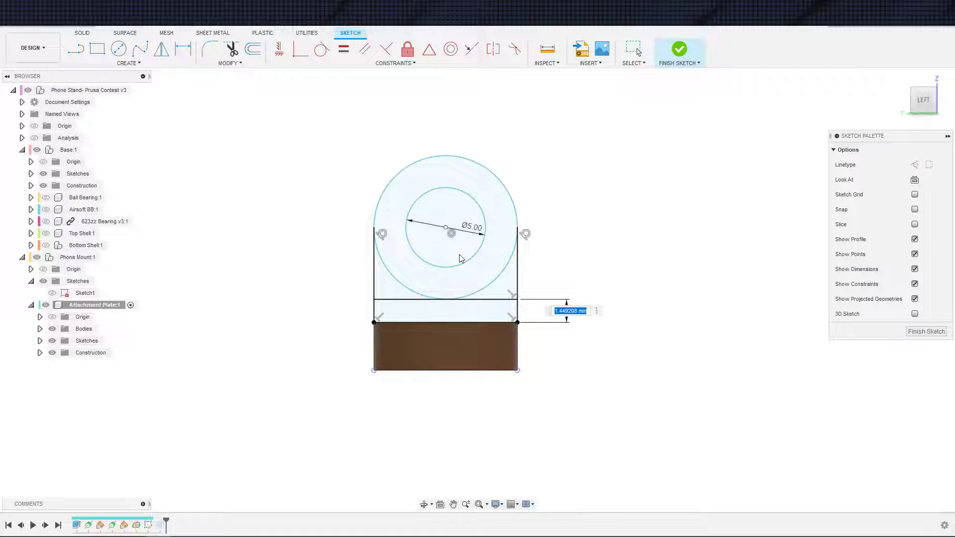
pyautogui.write('2')
pyautogui.press('Return')
pyautogui.press('Escape')
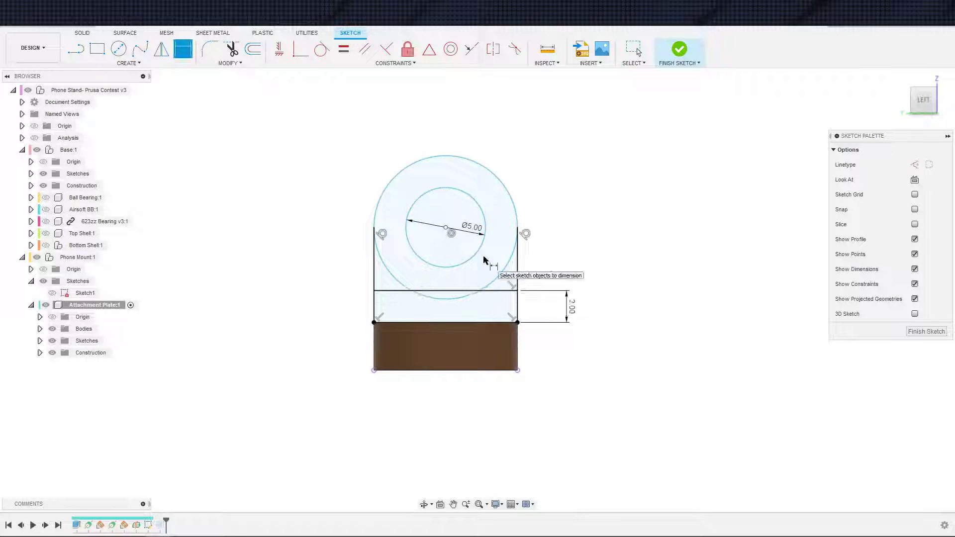
# Convert the new horizontal line to construction, make the outer circle tangent to it, and finish the sketch.
pyautogui.click(486, 295)
pyautogui.press('x')
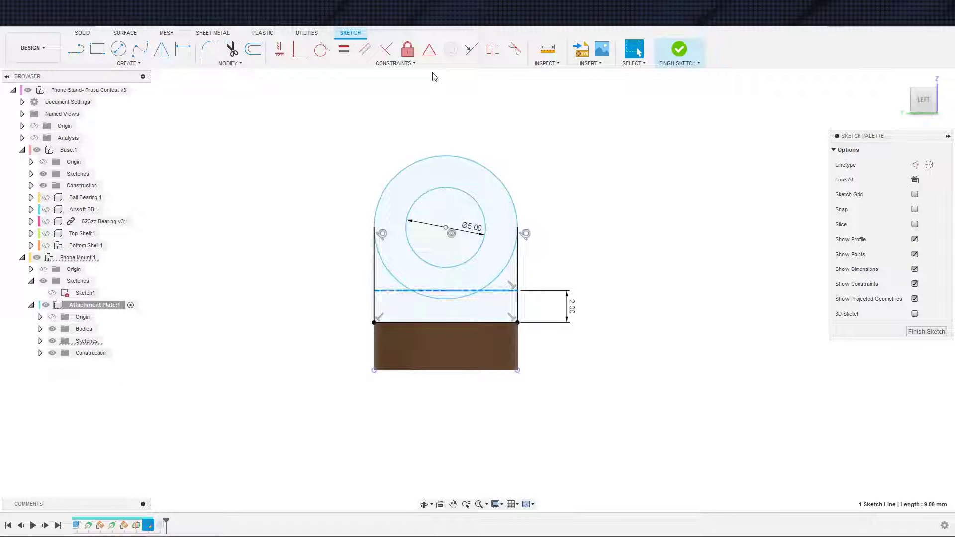
pyautogui.click(321, 49)
pyautogui.click(464, 292)
pyautogui.press('Escape')
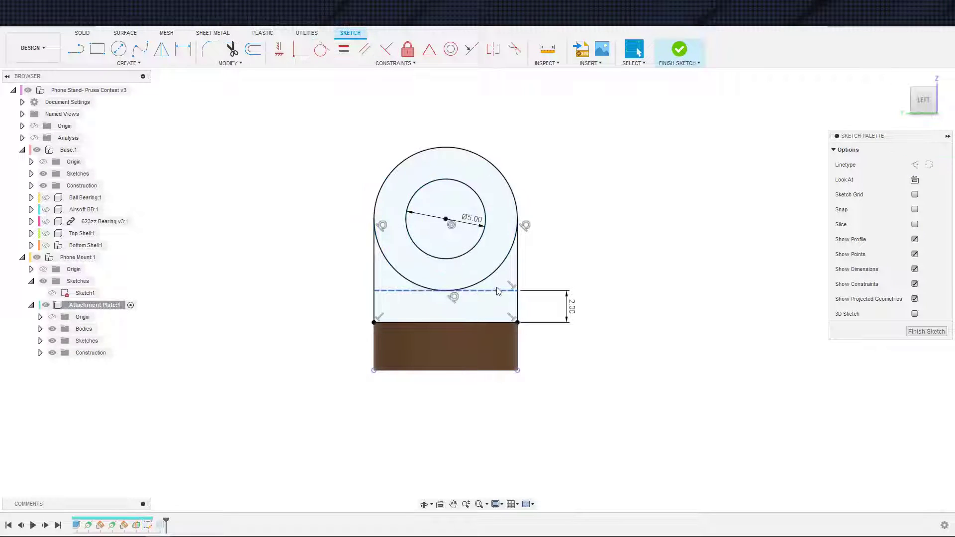
pyautogui.scroll(-2, 531, 269)
pyautogui.click(679, 50)
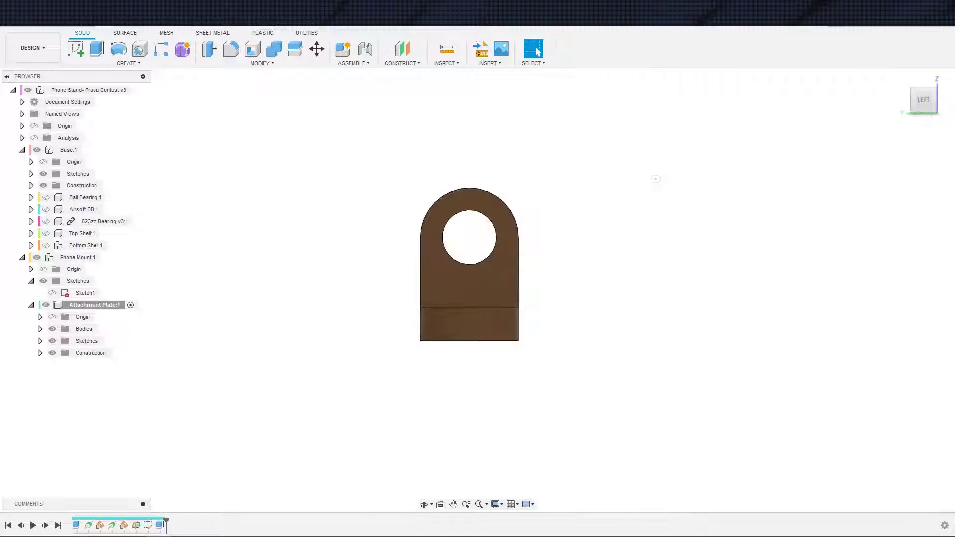
# Mirror the bracket's extrude feature across the Y Center of Through Hole plane.
pyautogui.keyDown('shift'); pyautogui.moveTo(555, 194); pyautogui.dragTo(472, 258, button='middle'); pyautogui.keyUp('shift')
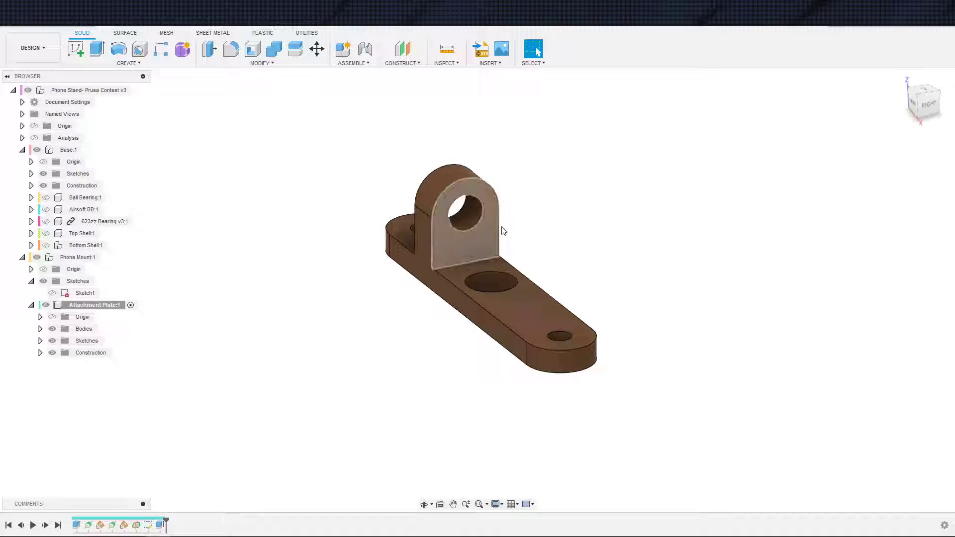
pyautogui.keyDown('shift'); pyautogui.moveTo(551, 208); pyautogui.dragTo(515, 193, button='middle'); pyautogui.keyUp('shift')
pyautogui.keyDown('shift'); pyautogui.moveTo(491, 252); pyautogui.dragTo(485, 270, button='middle'); pyautogui.keyUp('shift')
pyautogui.keyDown('shift'); pyautogui.moveTo(576, 220); pyautogui.dragTo(519, 235, button='middle'); pyautogui.keyUp('shift')
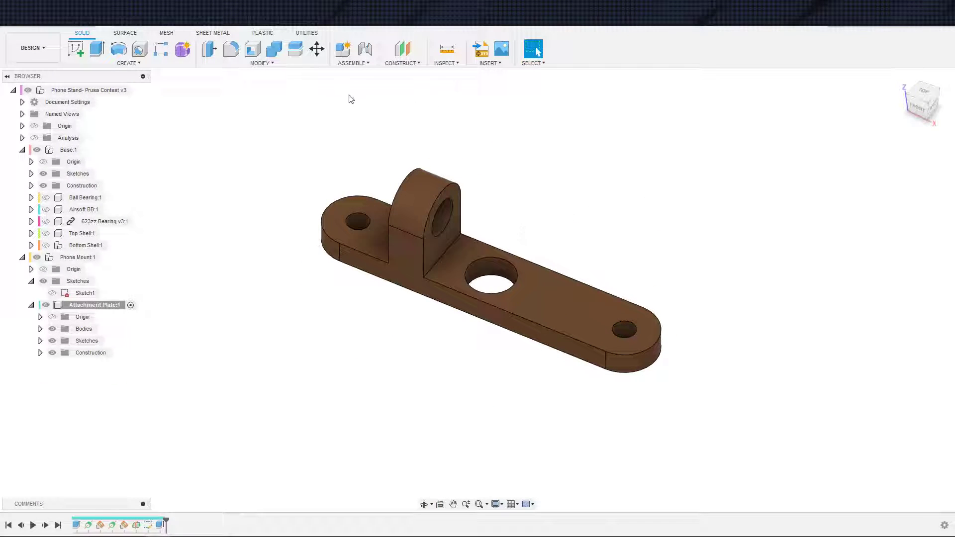
pyautogui.click(165, 65)
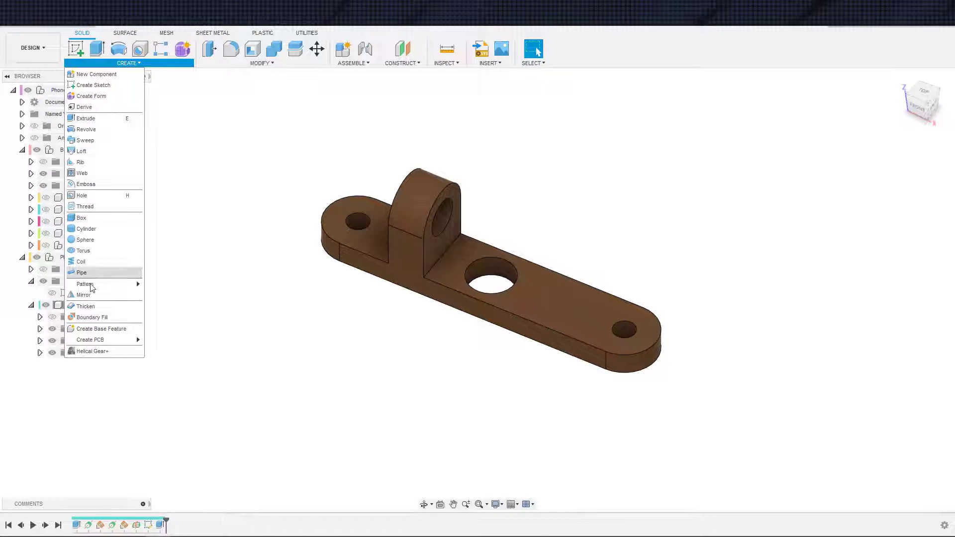
pyautogui.click(84, 295)
pyautogui.click(903, 150)
pyautogui.click(893, 181)
pyautogui.click(160, 524)
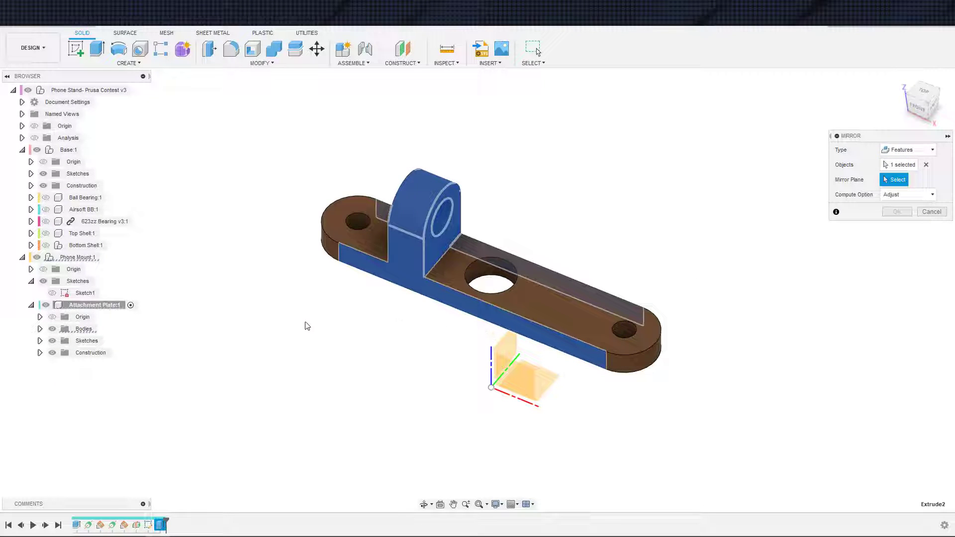
pyautogui.click(40, 353)
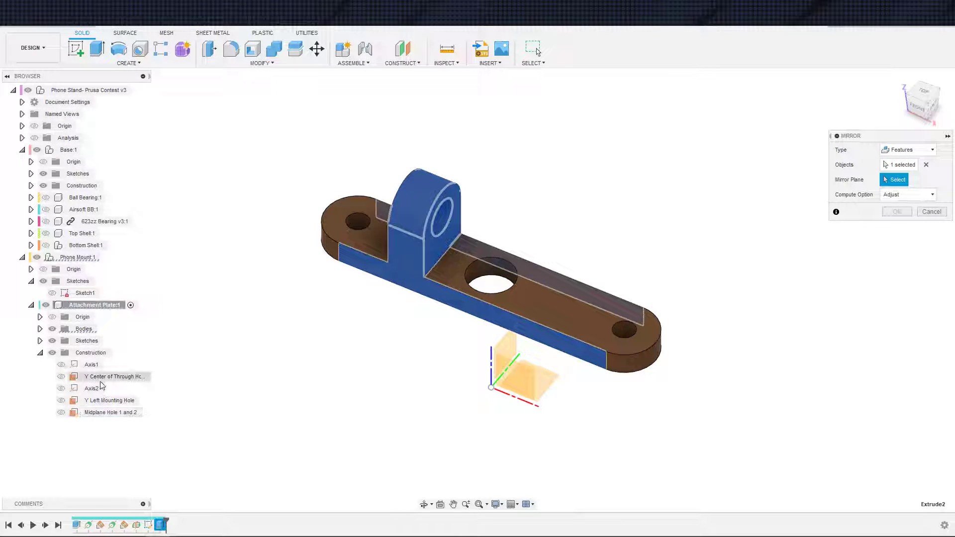
pyautogui.click(108, 378)
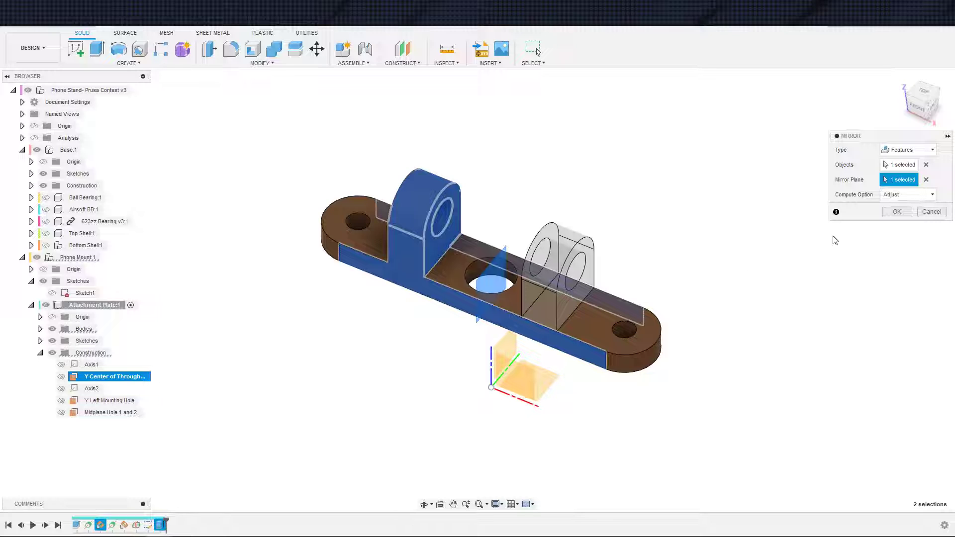
pyautogui.click(897, 212)
pyautogui.keyDown('shift'); pyautogui.moveTo(479, 406); pyautogui.dragTo(515, 376, button='middle'); pyautogui.keyUp('shift')
pyautogui.keyDown('shift'); pyautogui.moveTo(102, 398); pyautogui.dragTo(185, 371, button='middle'); pyautogui.keyUp('shift')
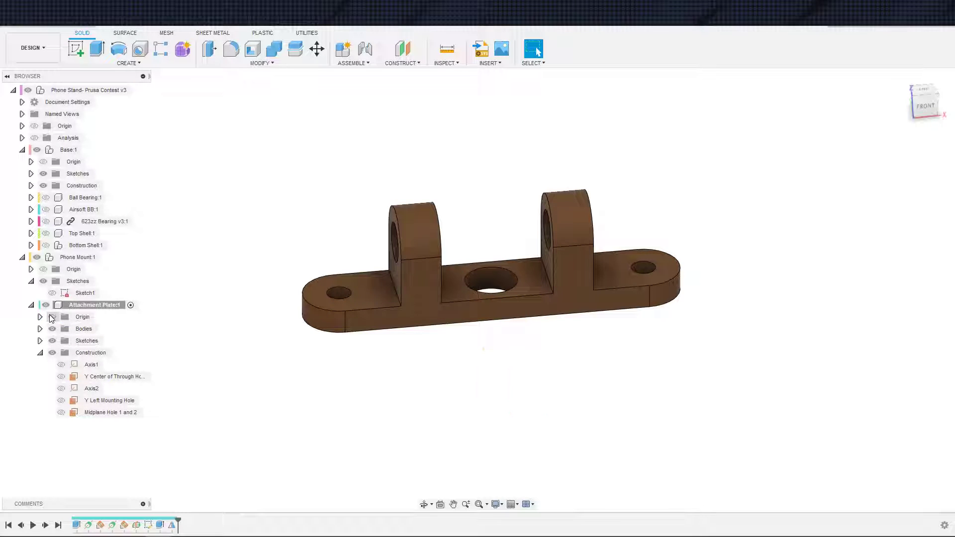
# Create a new internal standard component named Bottom Phone Mount under Phone Mount and activate it.
pyautogui.scroll(-3, 259, 356)
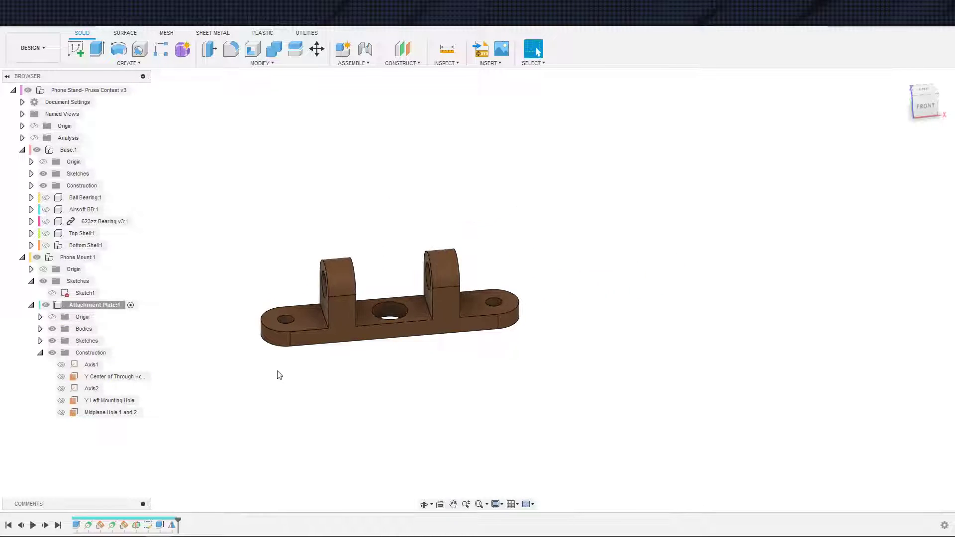
pyautogui.moveTo(268, 372)
pyautogui.keyDown('shift'); pyautogui.mouseDown(button='middle')
pyautogui.moveTo(356, 294)
pyautogui.moveTo(296, 362)
pyautogui.moveTo(213, 375)
pyautogui.moveTo(290, 373)
pyautogui.moveTo(271, 369)
pyautogui.mouseUp(button='middle'); pyautogui.keyUp('shift')
pyautogui.press('Escape')
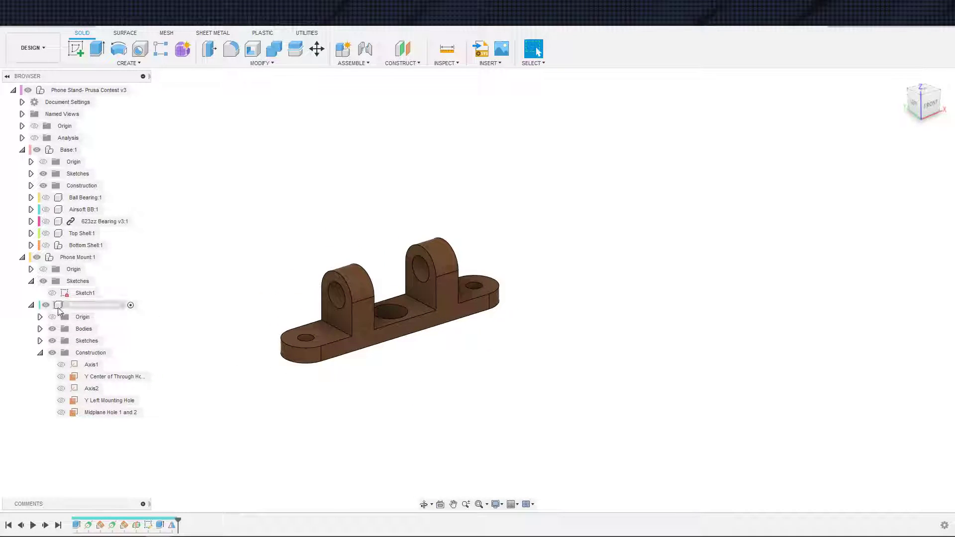
pyautogui.click(31, 304)
pyautogui.rightClick(70, 257)
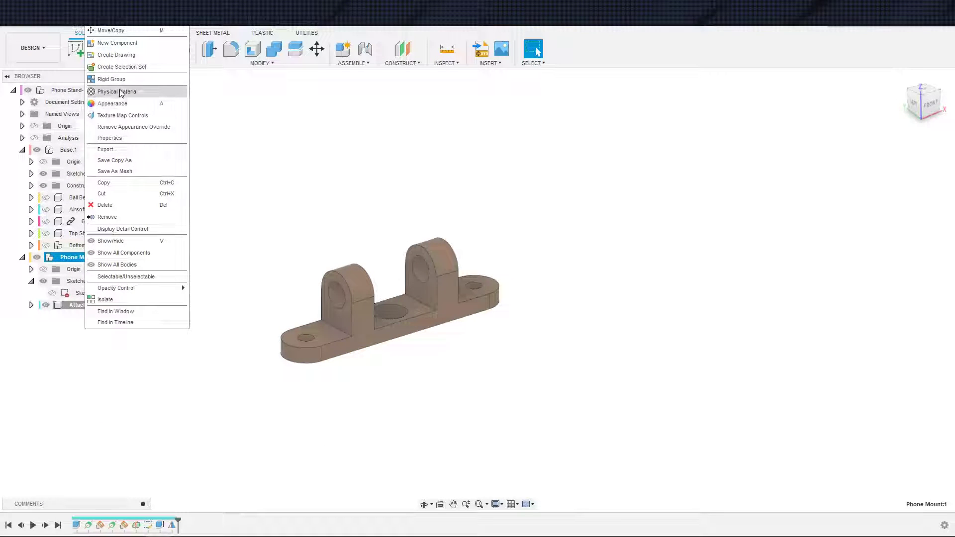
pyautogui.click(117, 43)
pyautogui.hotkey('ctrl', 'a')
pyautogui.write('B')
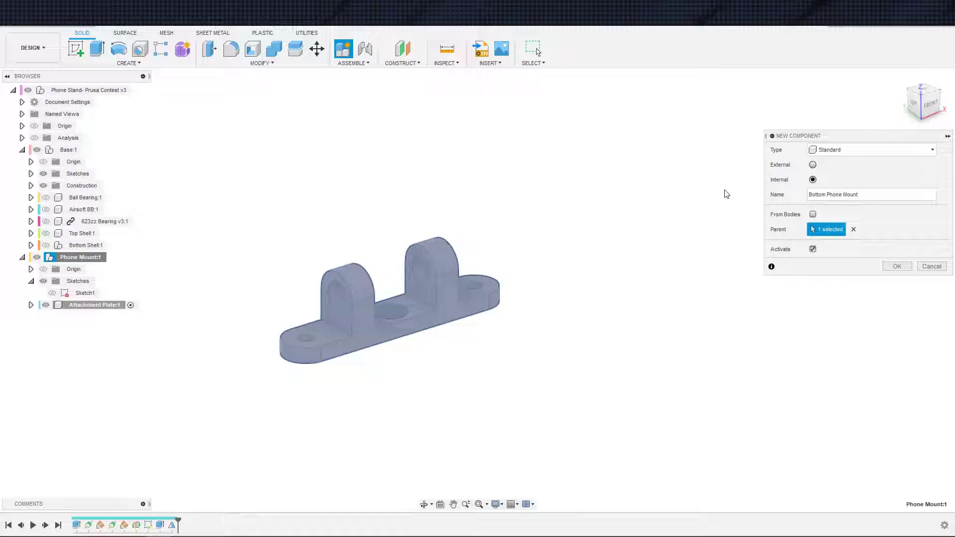
pyautogui.press('Return')
pyautogui.scroll(1, 508, 247)
pyautogui.moveTo(496, 167); pyautogui.dragTo(524, 157)
pyautogui.press('Escape')
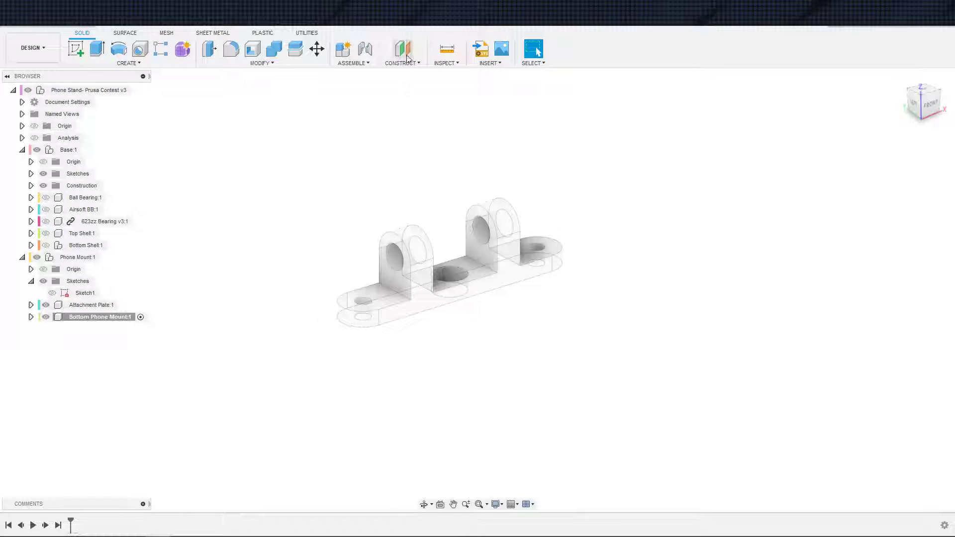
# Activate Attachment Plate and create an offset plane at 0 mm on the outer side face of the left bracket.
pyautogui.click(130, 305)
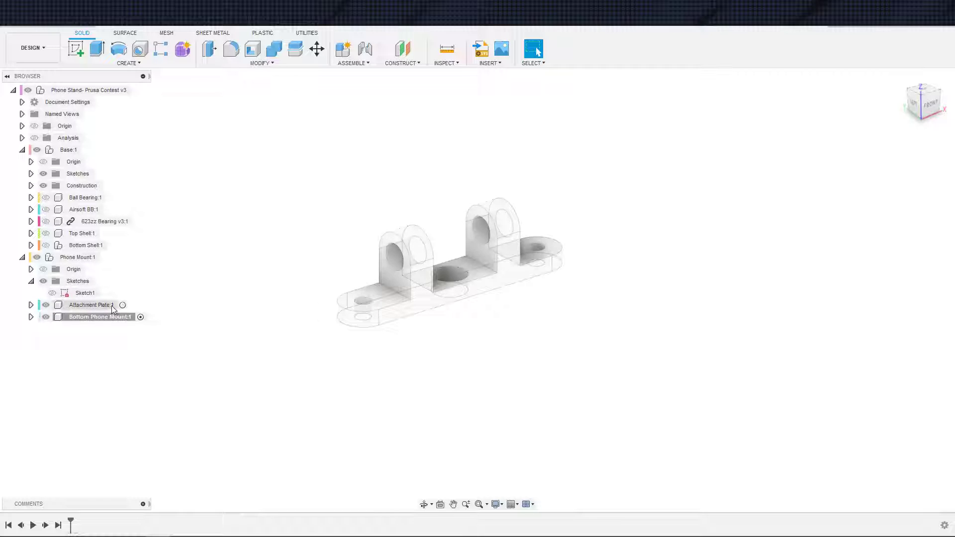
pyautogui.click(403, 48)
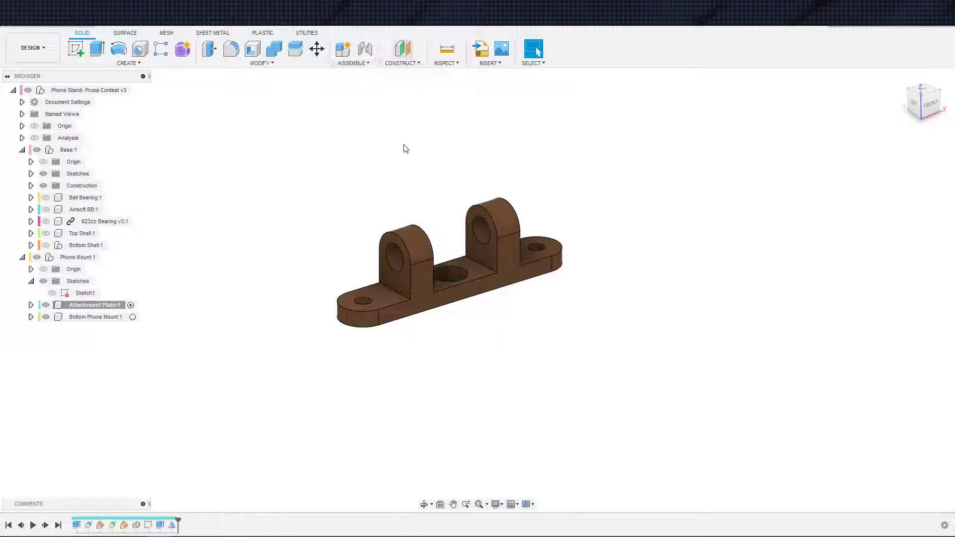
pyautogui.click(396, 263)
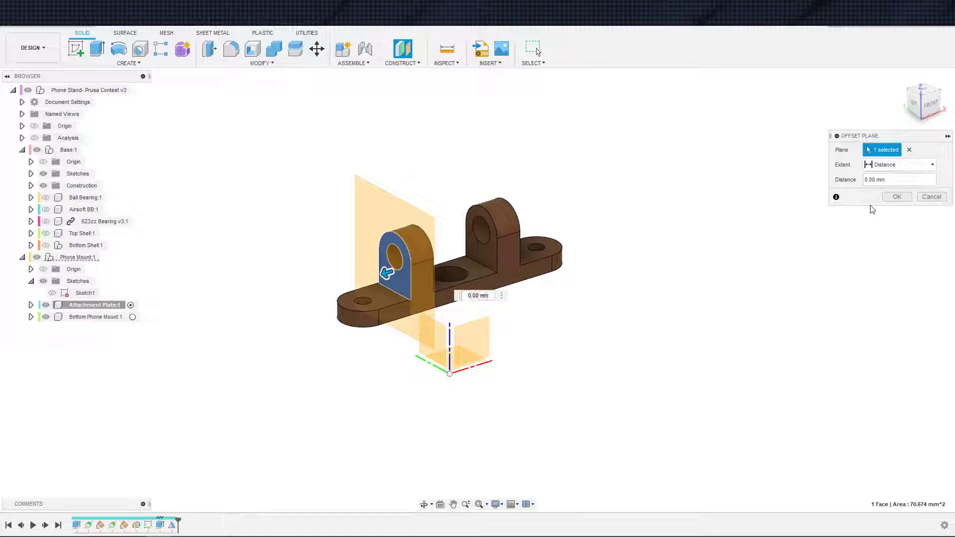
pyautogui.press('Return')
# Rename the new construction plane of the Attachment Plate as Side of Hinge.
pyautogui.click(30, 305)
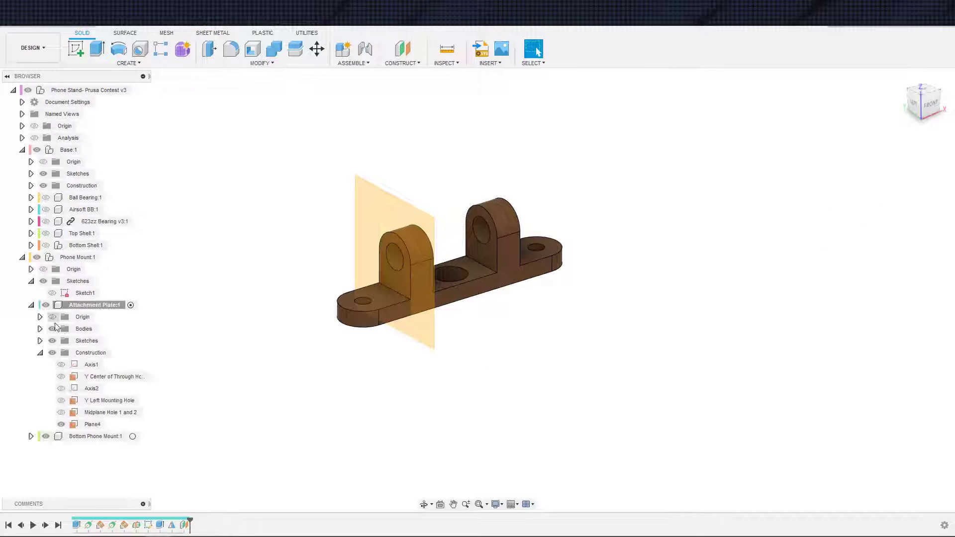
pyautogui.click(97, 425)
pyautogui.click(97, 424)
pyautogui.write('Side of Hinge')
pyautogui.press('Return')
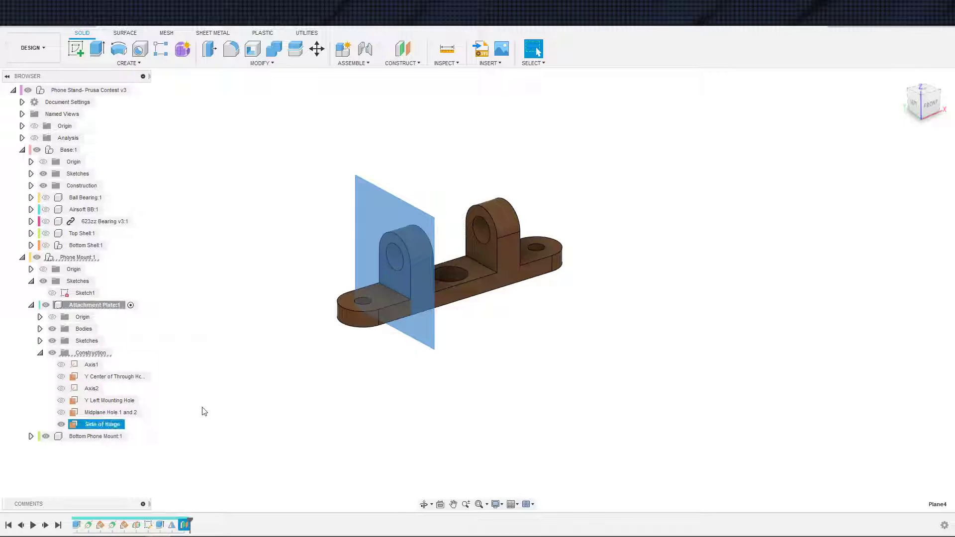
# Activate Bottom Phone Mount and start a sketch on the Side of Hinge plane.
pyautogui.click(134, 435)
pyautogui.press('s')
pyautogui.click(348, 306)
pyautogui.click(375, 228)
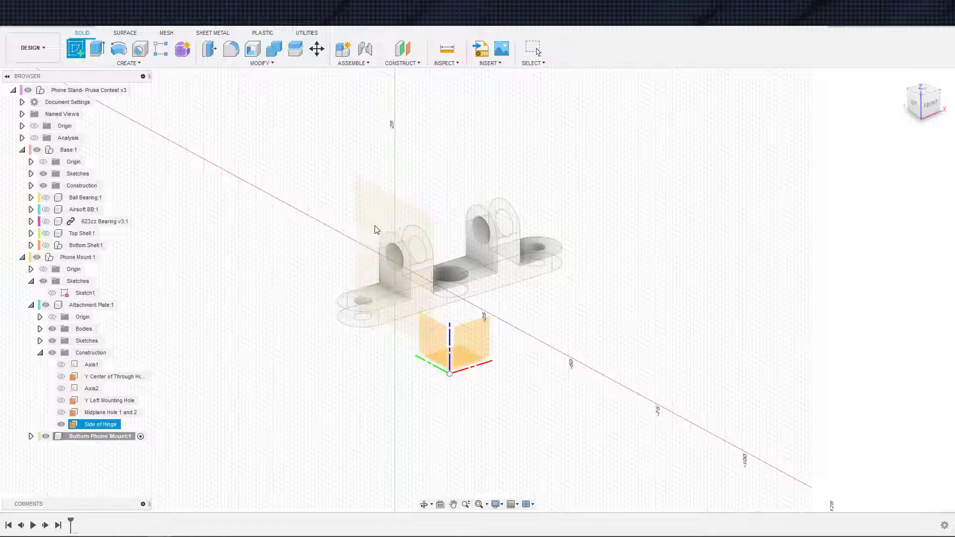
# Project the bracket's side face into the sketch and make its outline construction geometry, keeping the hole circle as normal geometry.
pyautogui.press('s')
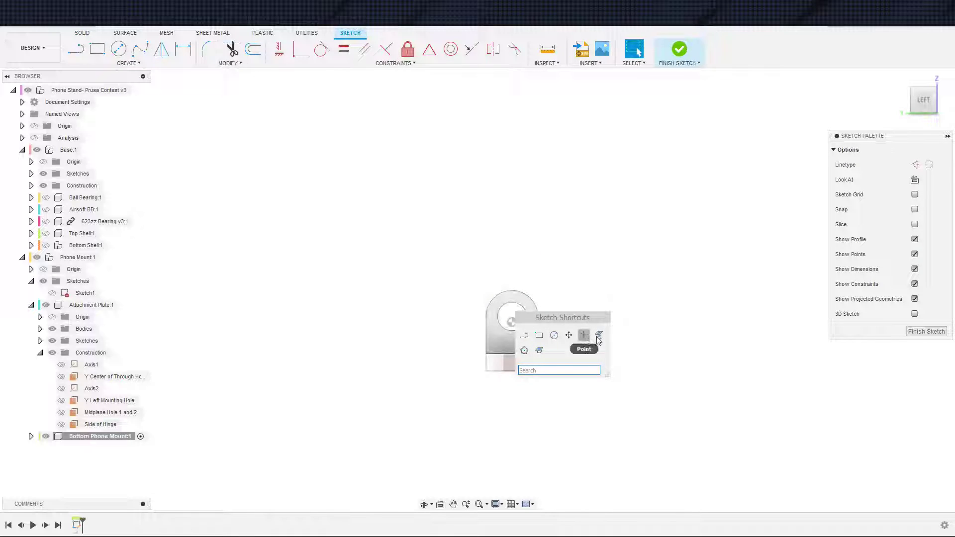
pyautogui.click(598, 336)
pyautogui.click(517, 338)
pyautogui.click(895, 197)
pyautogui.moveTo(448, 242)
pyautogui.mouseDown()
pyautogui.moveTo(637, 418)
pyautogui.moveTo(628, 419)
pyautogui.mouseUp()
pyautogui.press('x')
pyautogui.scroll(5, 532, 333)
pyautogui.moveTo(635, 313); pyautogui.dragTo(651, 305, button='middle')
pyautogui.click(524, 286)
pyautogui.click(522, 284)
pyautogui.press('x')
pyautogui.click(657, 275)
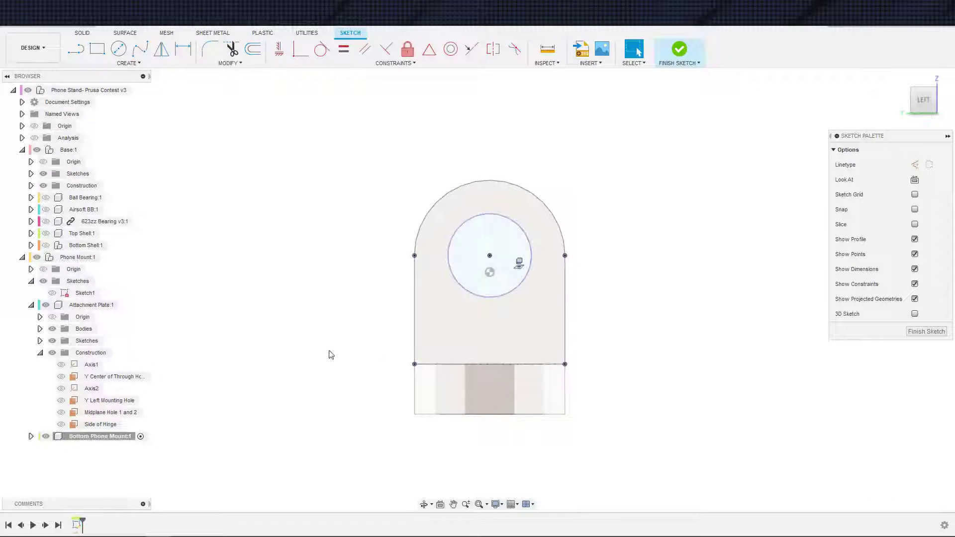
# Hide the Attachment Plate's bodies and draw a larger circle concentric with the projected hole.
pyautogui.click(53, 329)
pyautogui.scroll(-3, 232, 343)
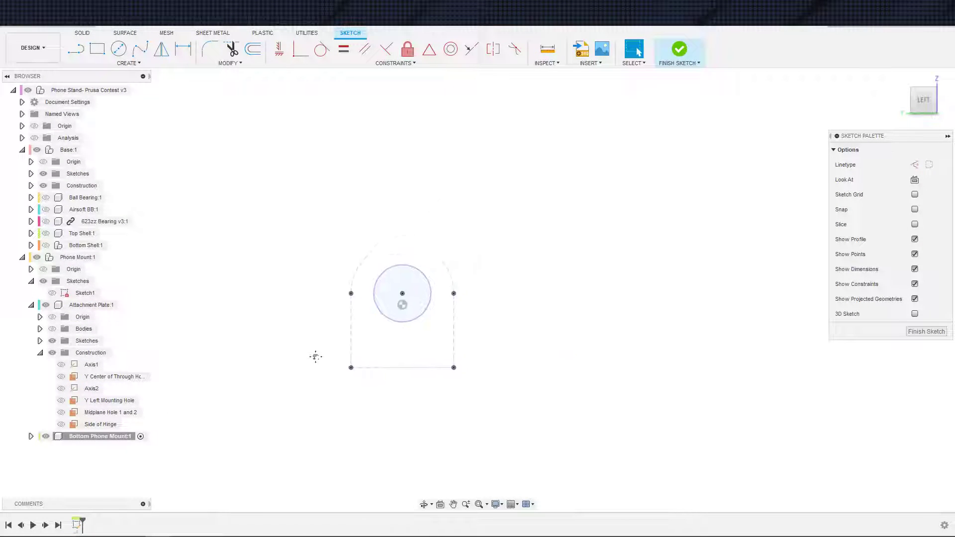
pyautogui.press('c')
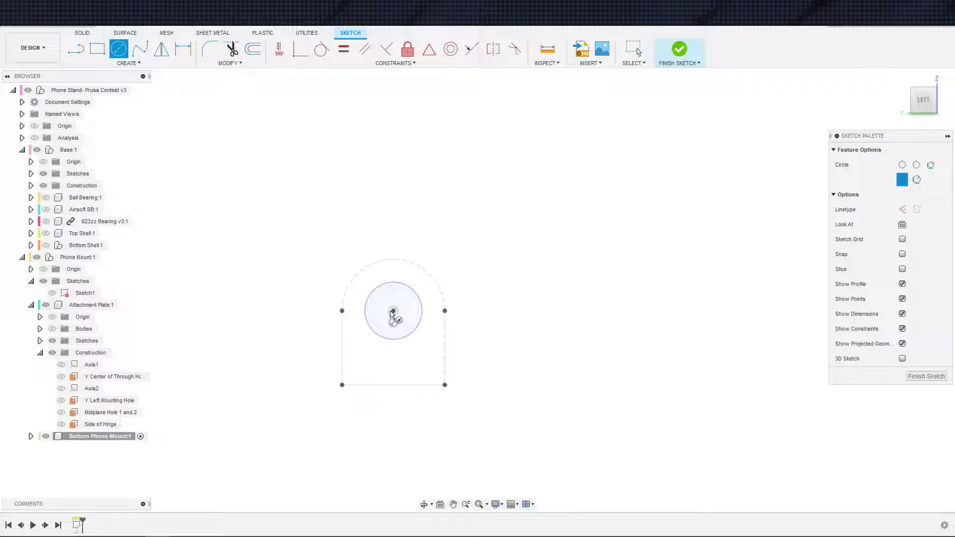
pyautogui.click(393, 311)
pyautogui.click(461, 311)
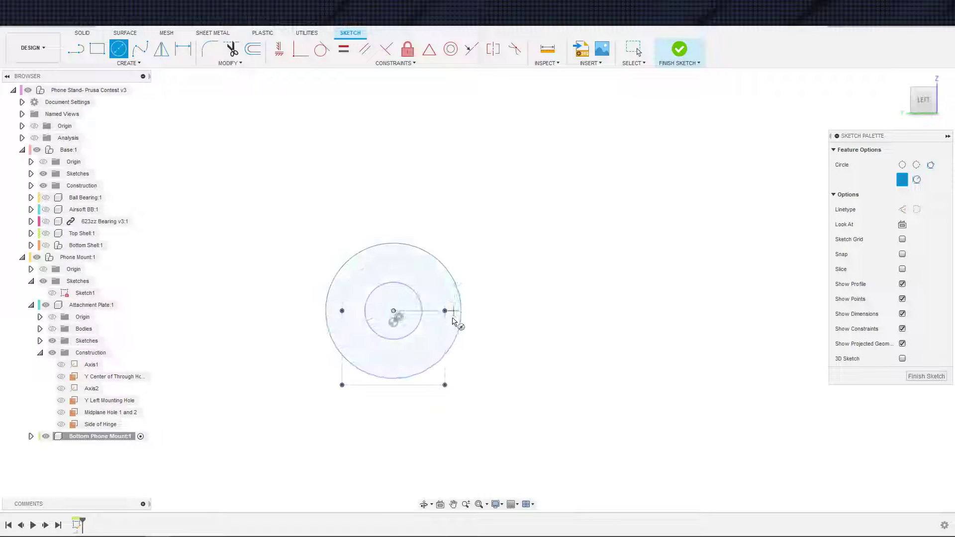
# Dimension the radial gap between the hole circle and the outer circle to 3 mm.
pyautogui.press('d')
pyautogui.click(420, 375)
pyautogui.click(431, 349)
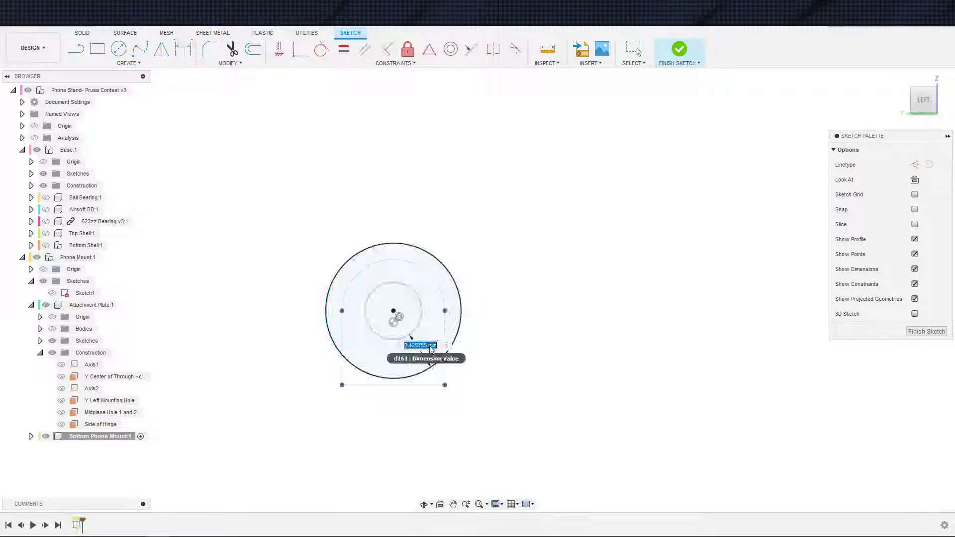
pyautogui.write('3')
pyautogui.press('Return')
pyautogui.press('Escape')
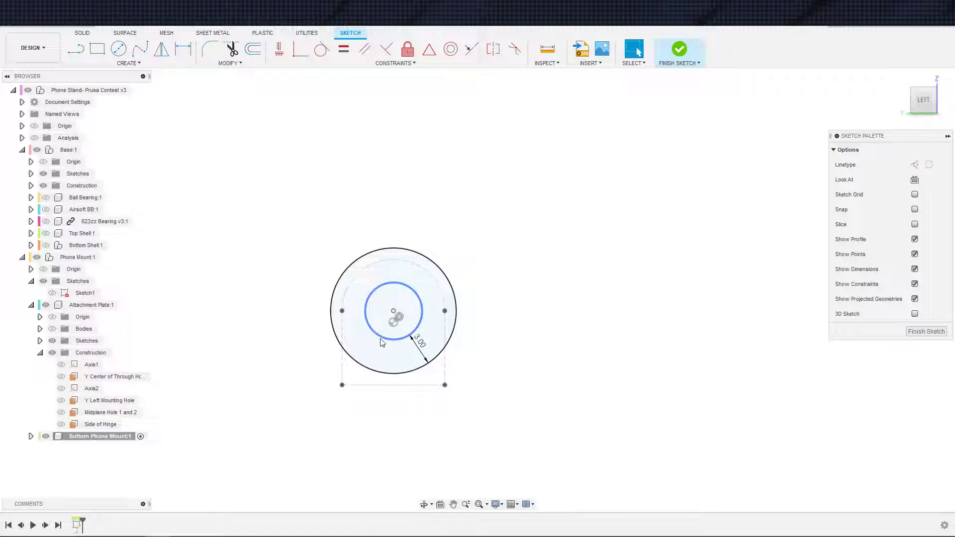
# Draw two upright lines tangent to the outer circle from its left and right quadrants, the right one about 8.5 mm long.
pyautogui.scroll(-1, 497, 333)
pyautogui.moveTo(499, 333); pyautogui.dragTo(508, 345, button='middle')
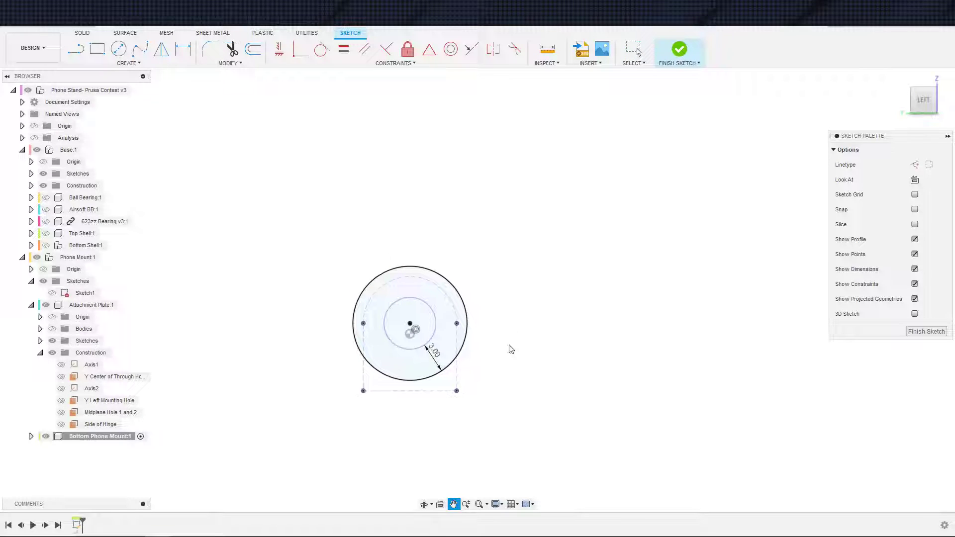
pyautogui.press('s')
pyautogui.click(452, 326)
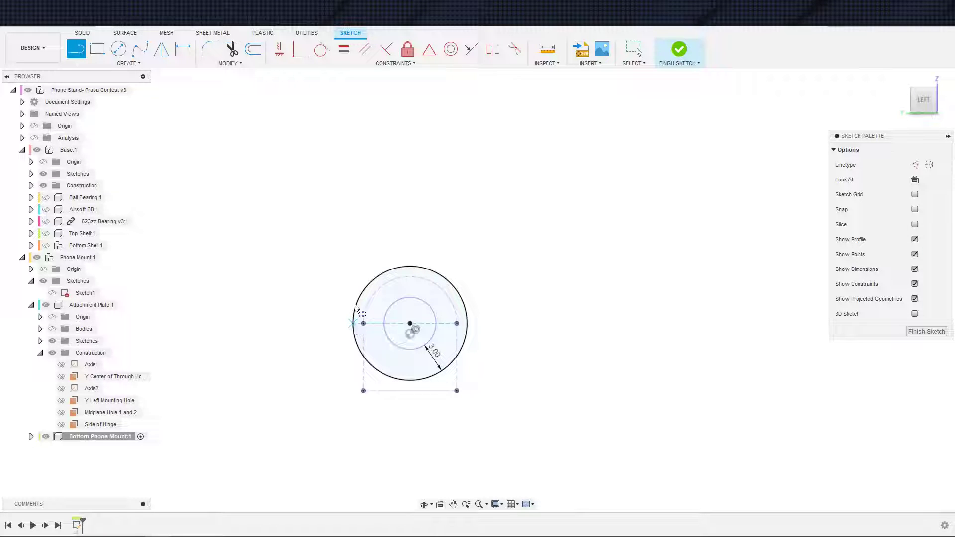
pyautogui.click(352, 323)
pyautogui.click(353, 217)
pyautogui.press('Escape')
pyautogui.press('s')
pyautogui.click(505, 338)
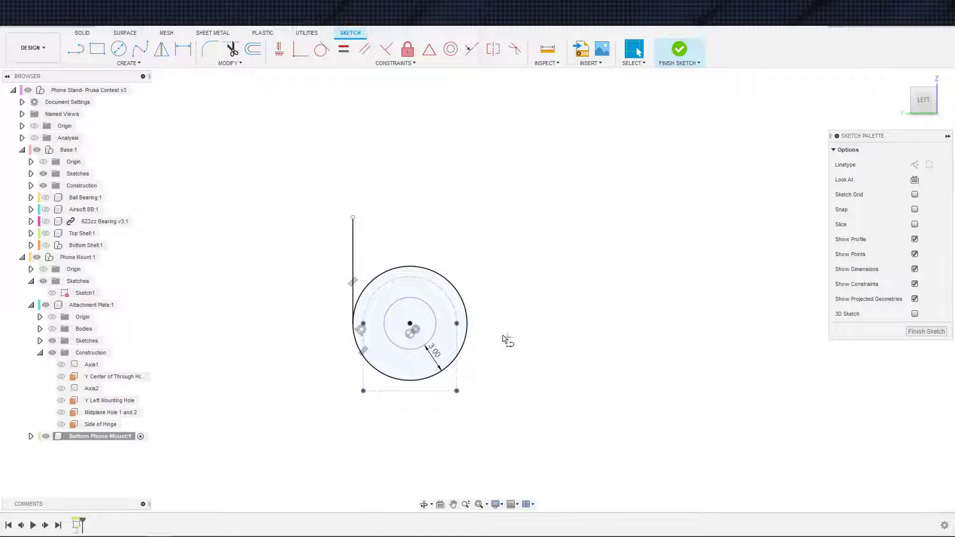
pyautogui.click(467, 324)
pyautogui.click(466, 235)
pyautogui.press('Escape')
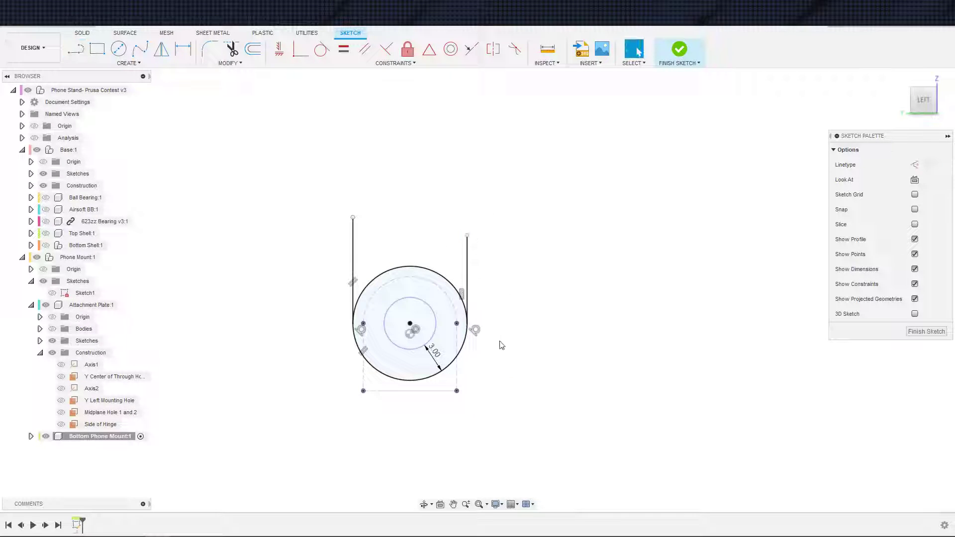
# Replace the right line's vertical constraint with a parallel constraint to the left line.
pyautogui.click(463, 294)
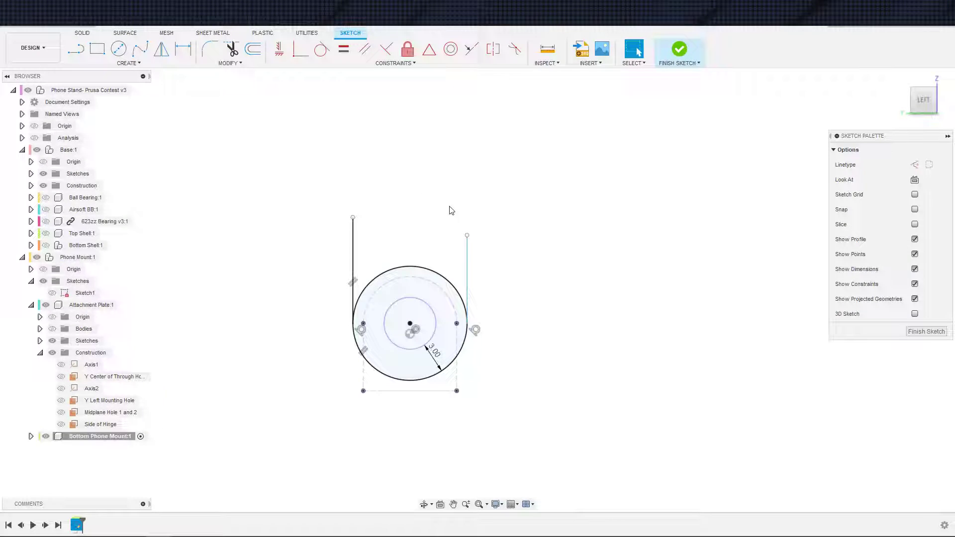
pyautogui.click(364, 48)
pyautogui.click(354, 258)
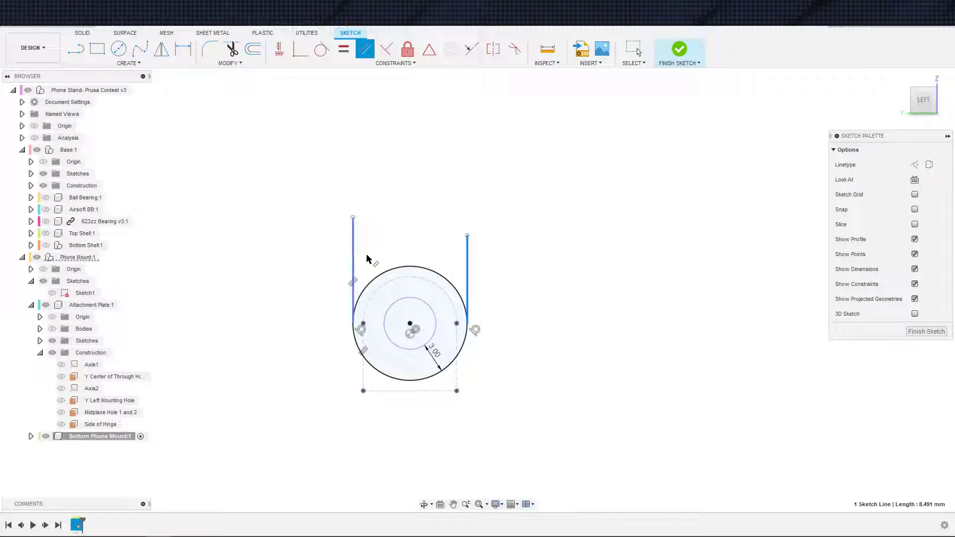
pyautogui.press('Escape')
# Draw a line joining the upper endpoints of the two upright lines to close the profile.
pyautogui.scroll(3, 503, 251)
pyautogui.scroll(-1, 504, 252)
pyautogui.moveTo(505, 269); pyautogui.dragTo(520, 223, button='middle')
pyautogui.scroll(-1, 522, 223)
pyautogui.rightClick(393, 254)
pyautogui.click(357, 239)
pyautogui.click(339, 163)
pyautogui.click(470, 184)
pyautogui.press('Escape')
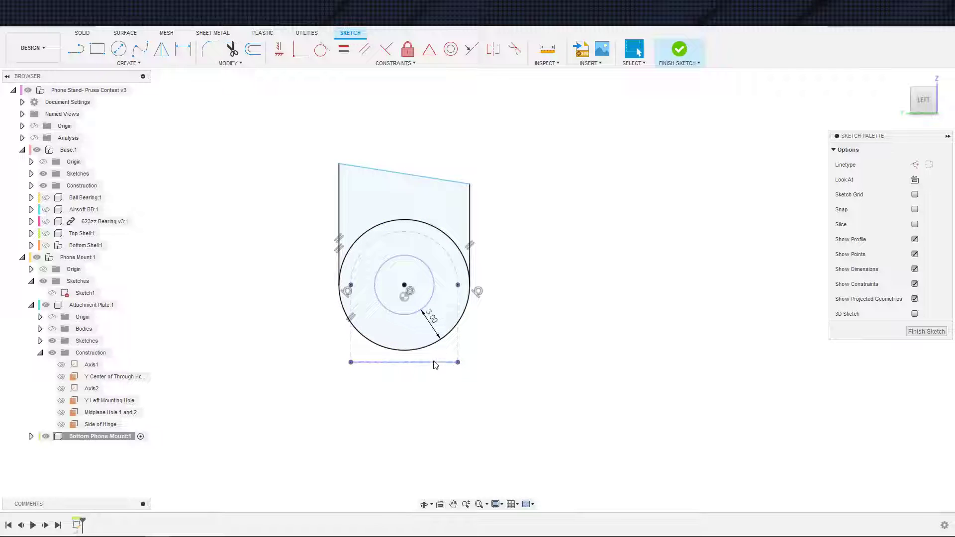
# Constrain the upper connecting line tangent to the outer circle and perpendicular to the left upright line.
pyautogui.click(415, 176)
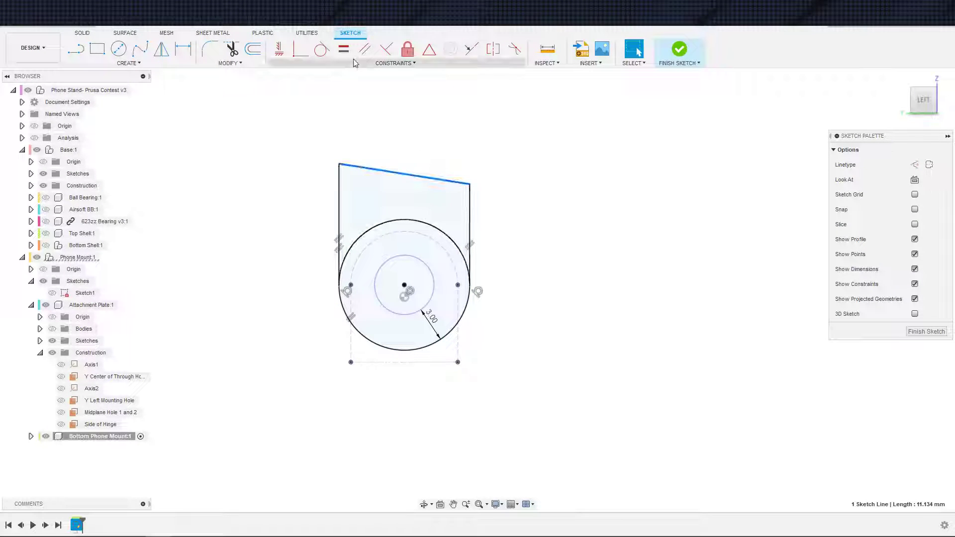
pyautogui.click(322, 49)
pyautogui.click(416, 223)
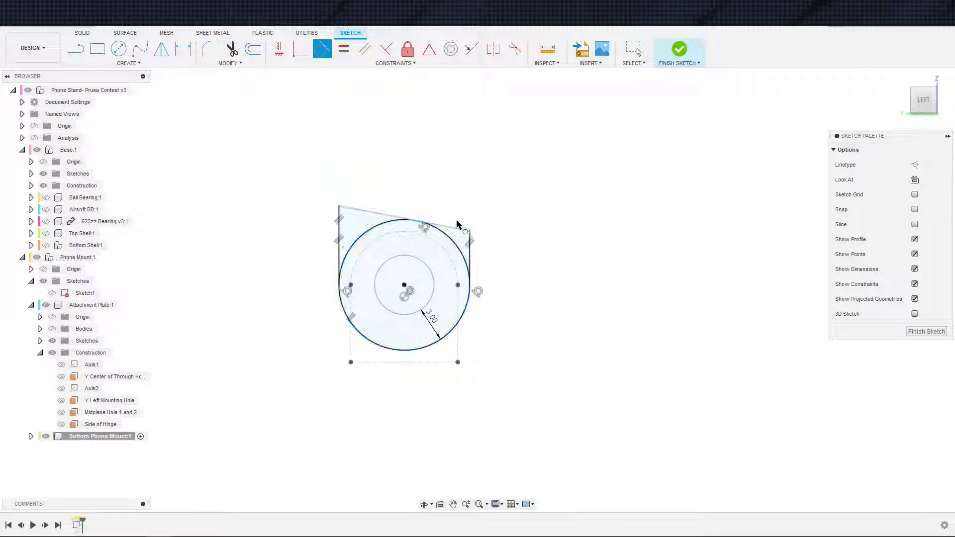
pyautogui.press('Escape')
pyautogui.click(386, 49)
pyautogui.click(339, 234)
pyautogui.press('Escape')
# Extrude the ring and both corner profiles 5 mm outward as a new body, showing the Attachment Plate's bodies again.
pyautogui.scroll(3, 453, 227)
pyautogui.scroll(-3, 472, 227)
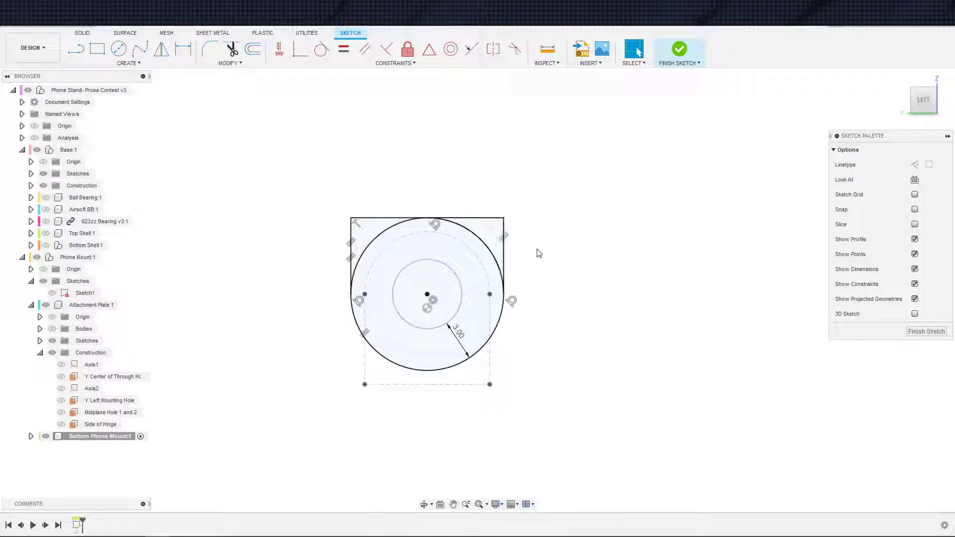
pyautogui.press('e')
pyautogui.click(490, 233)
pyautogui.click(486, 256)
pyautogui.click(374, 224)
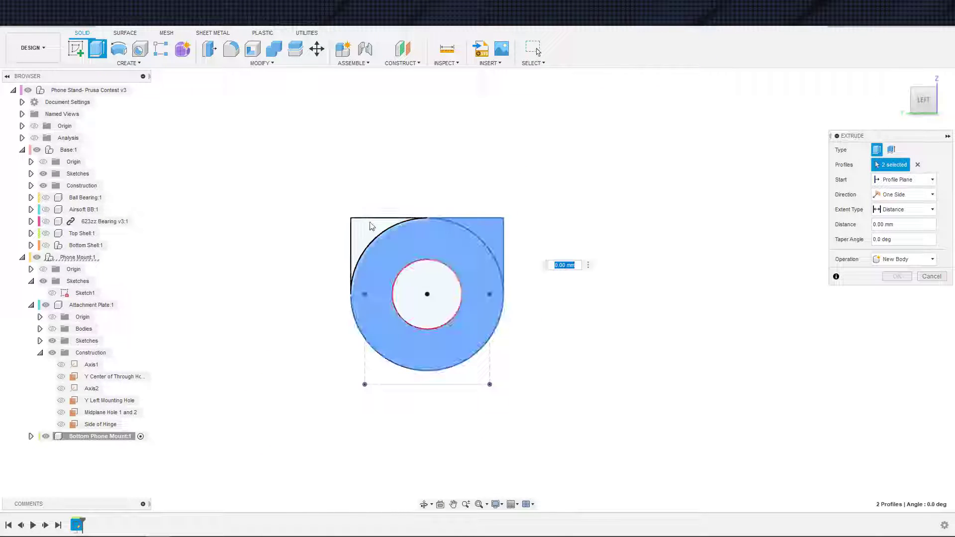
pyautogui.keyDown('shift'); pyautogui.moveTo(420, 236); pyautogui.dragTo(430, 271, button='middle'); pyautogui.keyUp('shift')
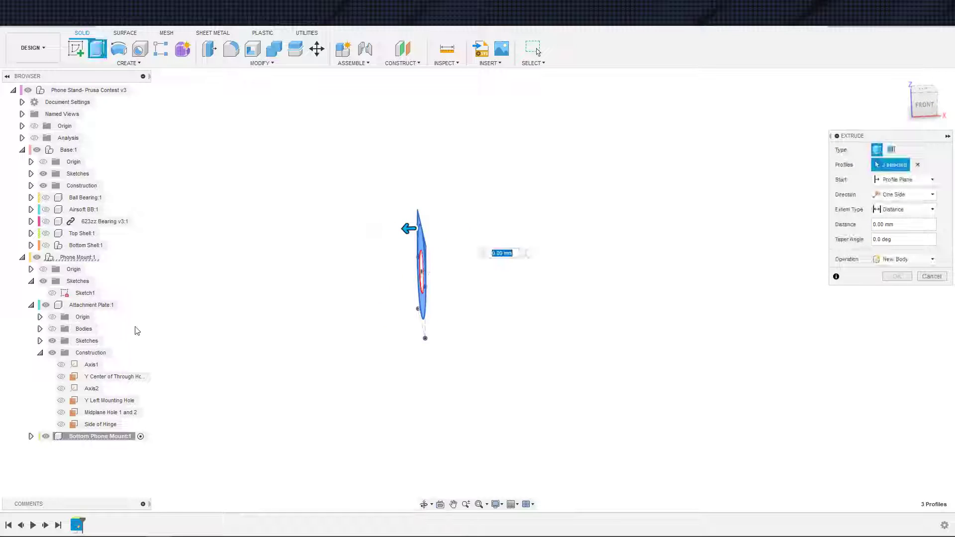
pyautogui.click(53, 329)
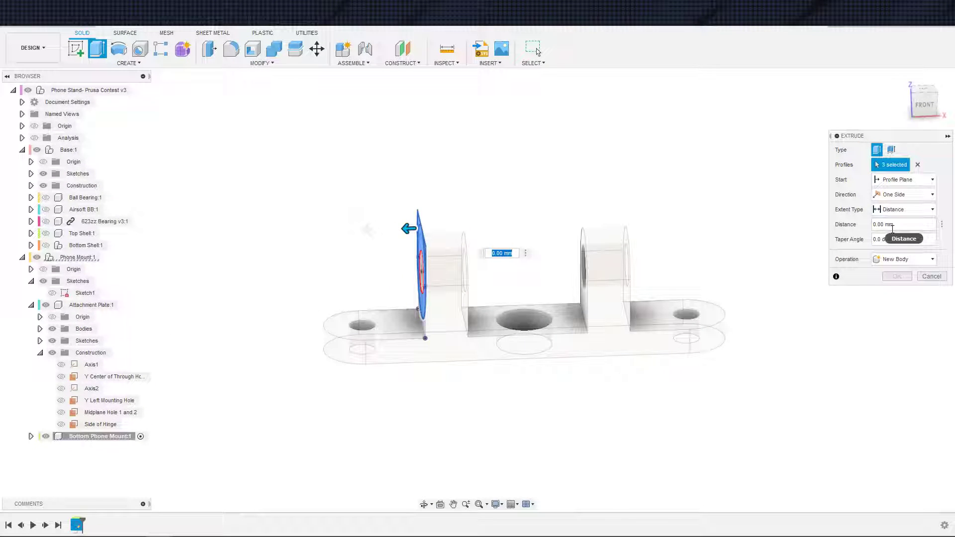
pyautogui.press('BackSpace')
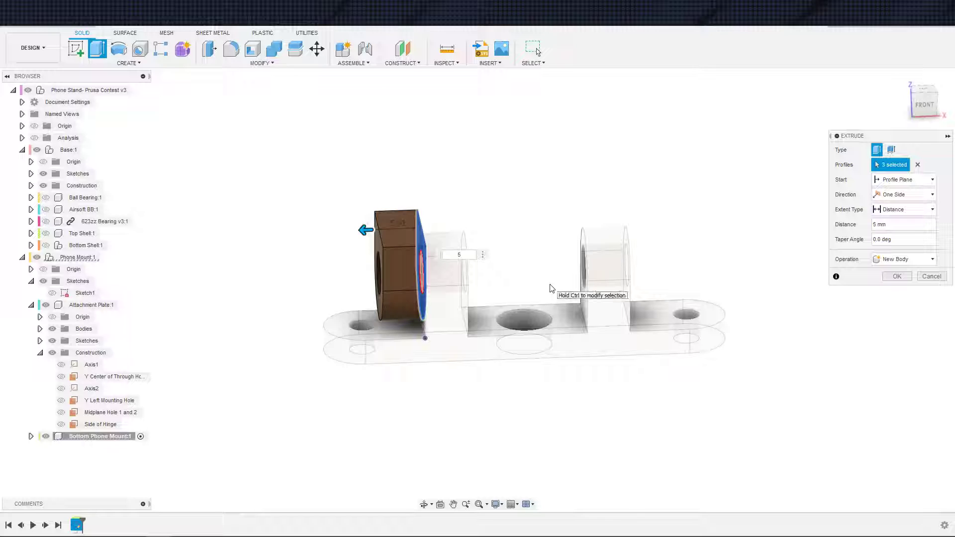
pyautogui.click(894, 277)
# Examine the extruded hinge block from several angles against the Attachment Plate's brackets and mounting holes.
pyautogui.keyDown('shift'); pyautogui.moveTo(572, 229); pyautogui.dragTo(681, 230, button='middle'); pyautogui.keyUp('shift')
pyautogui.keyDown('shift'); pyautogui.moveTo(533, 281); pyautogui.dragTo(545, 274, button='middle'); pyautogui.keyUp('shift')
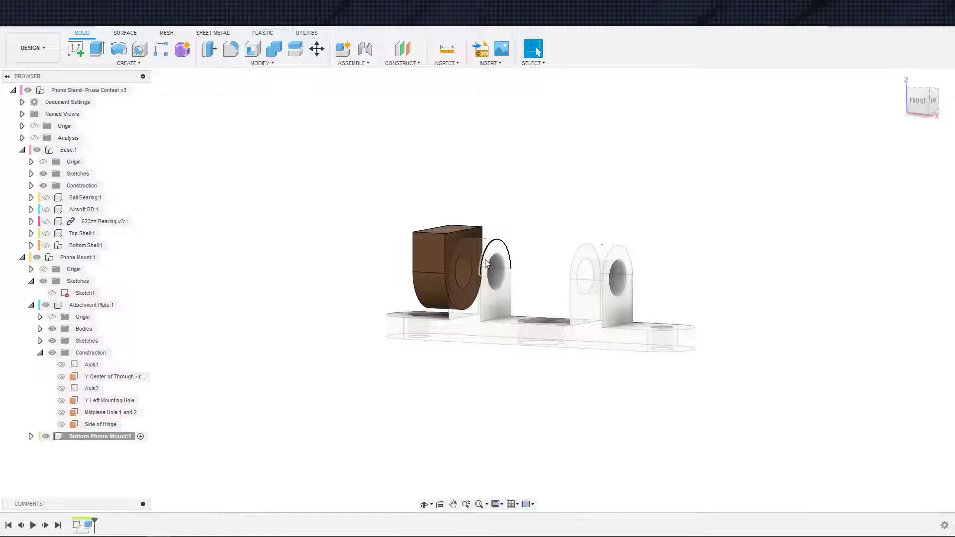
pyautogui.scroll(5, 479, 264)
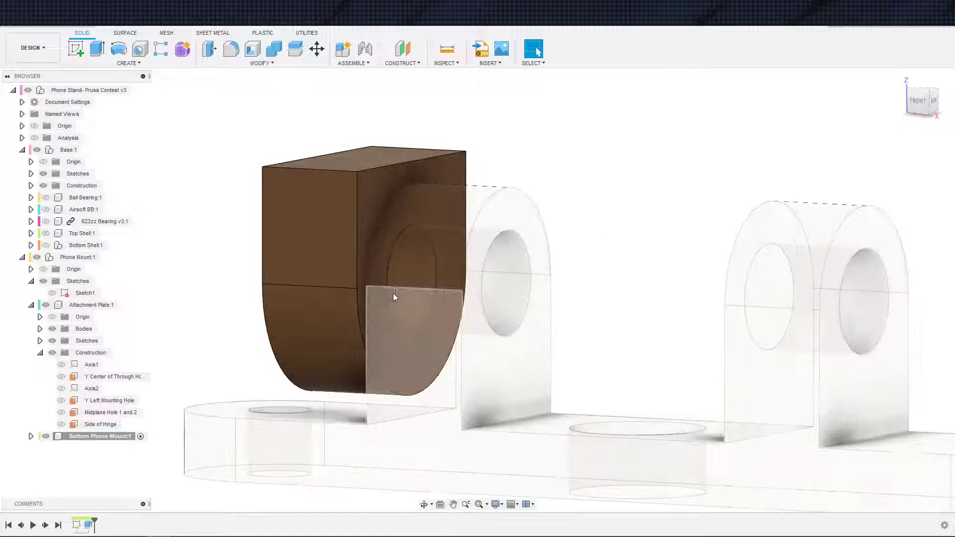
pyautogui.keyDown('shift'); pyautogui.moveTo(373, 298); pyautogui.dragTo(360, 334, button='middle'); pyautogui.keyUp('shift')
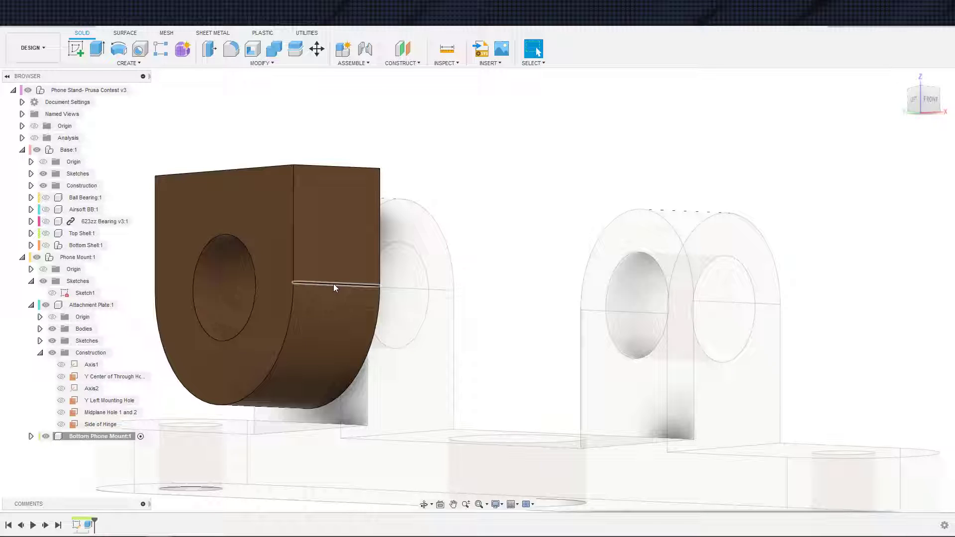
pyautogui.scroll(-3, 327, 245)
pyautogui.keyDown('shift'); pyautogui.moveTo(328, 246); pyautogui.dragTo(438, 234, button='middle'); pyautogui.keyUp('shift')
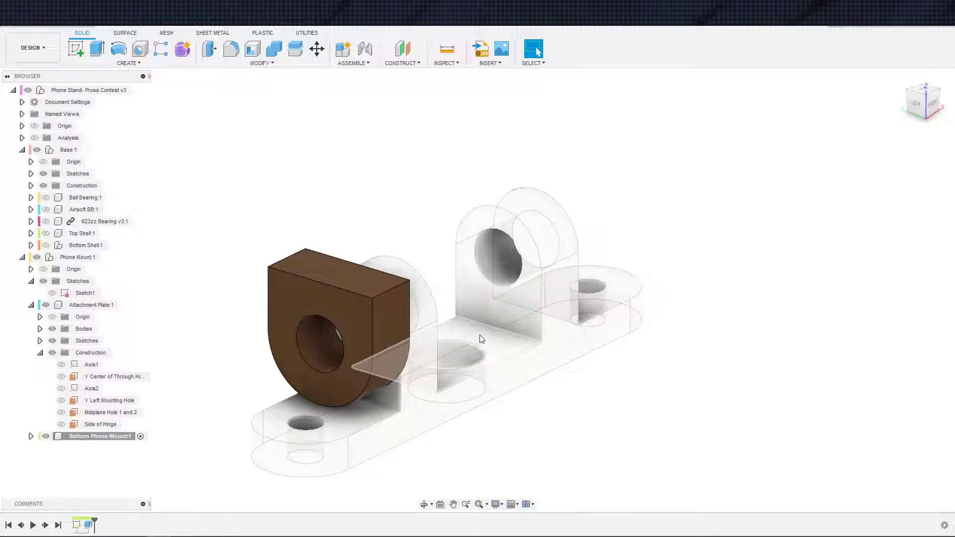
pyautogui.scroll(-3, 481, 343)
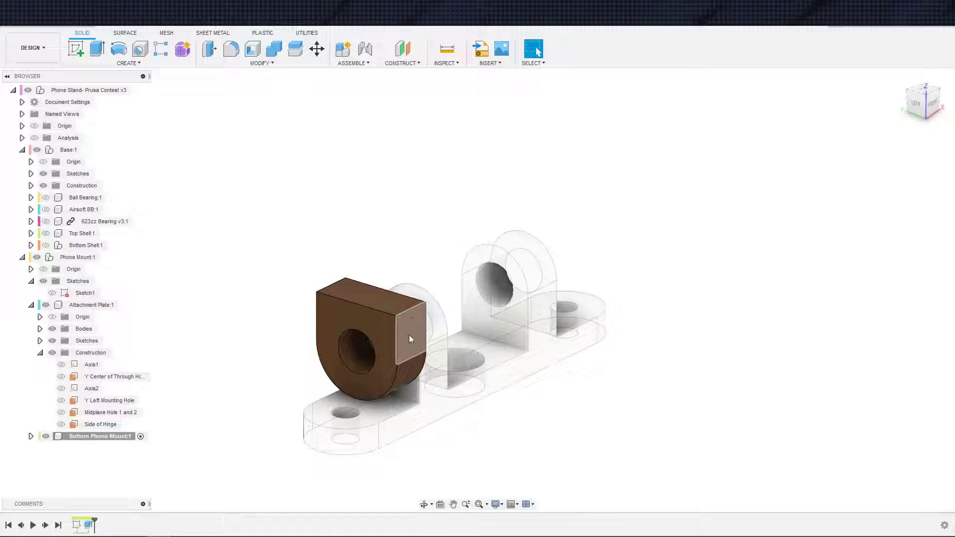
pyautogui.scroll(-1, 410, 349)
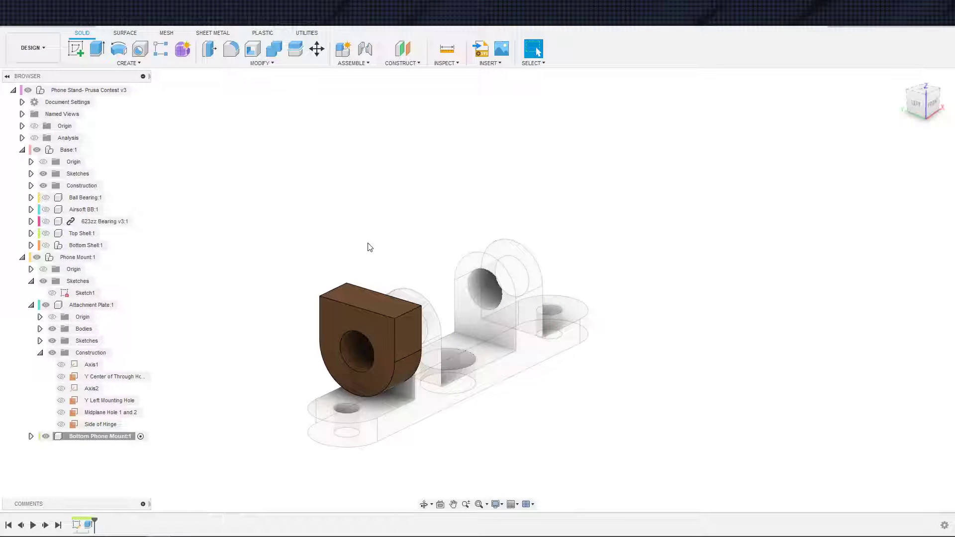
pyautogui.moveTo(389, 260)
pyautogui.keyDown('shift'); pyautogui.mouseDown(button='middle')
pyautogui.moveTo(408, 242)
pyautogui.moveTo(464, 260)
pyautogui.moveTo(427, 277)
pyautogui.moveTo(404, 259)
pyautogui.mouseUp(button='middle'); pyautogui.keyUp('shift')
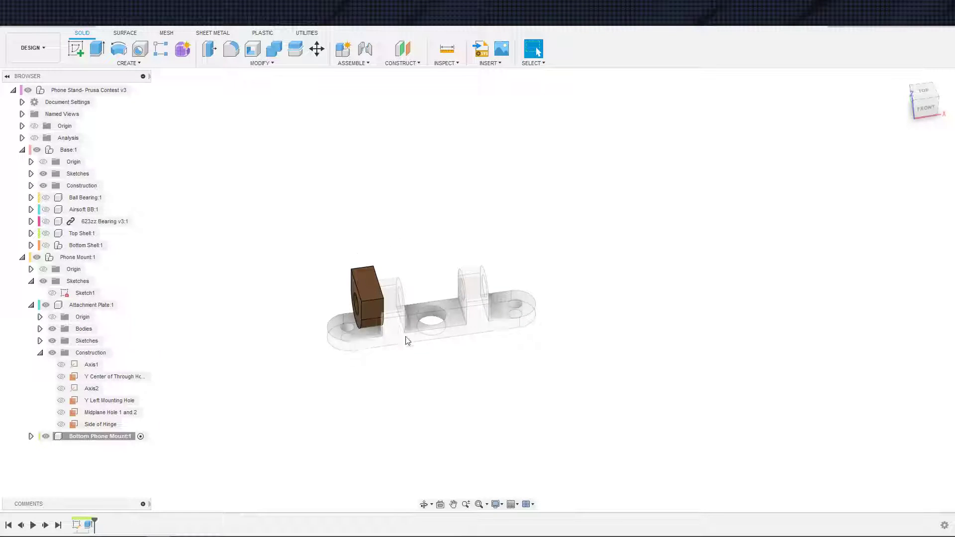
pyautogui.scroll(3, 405, 324)
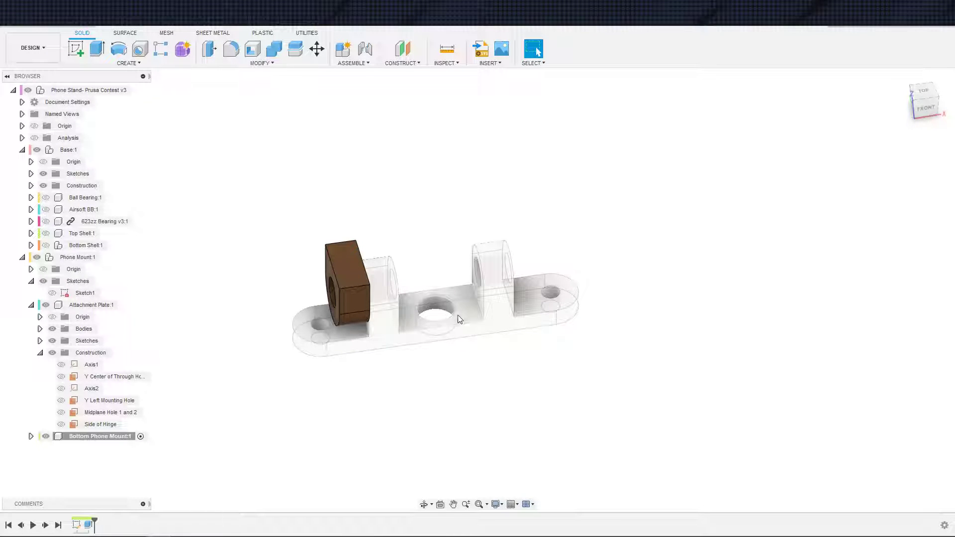
pyautogui.scroll(3, 386, 333)
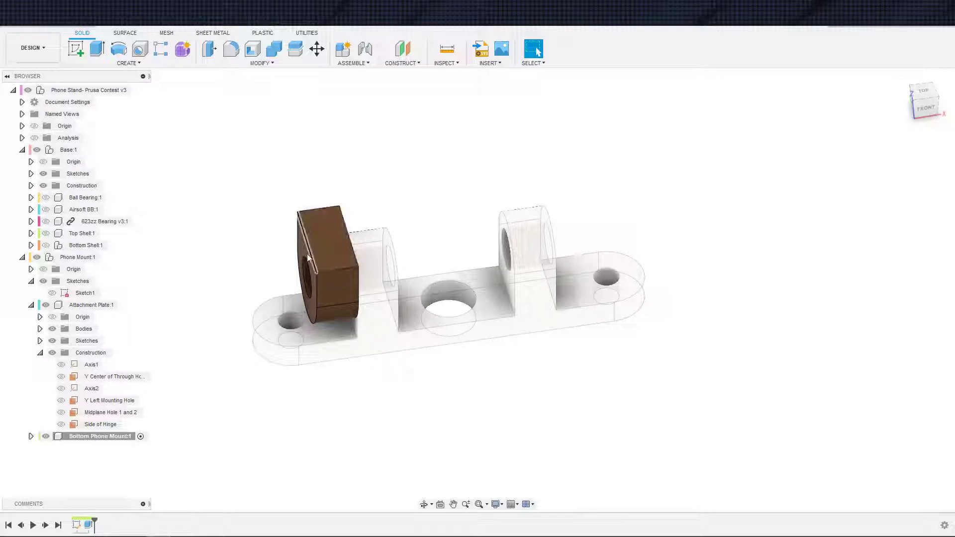
pyautogui.scroll(1, 295, 305)
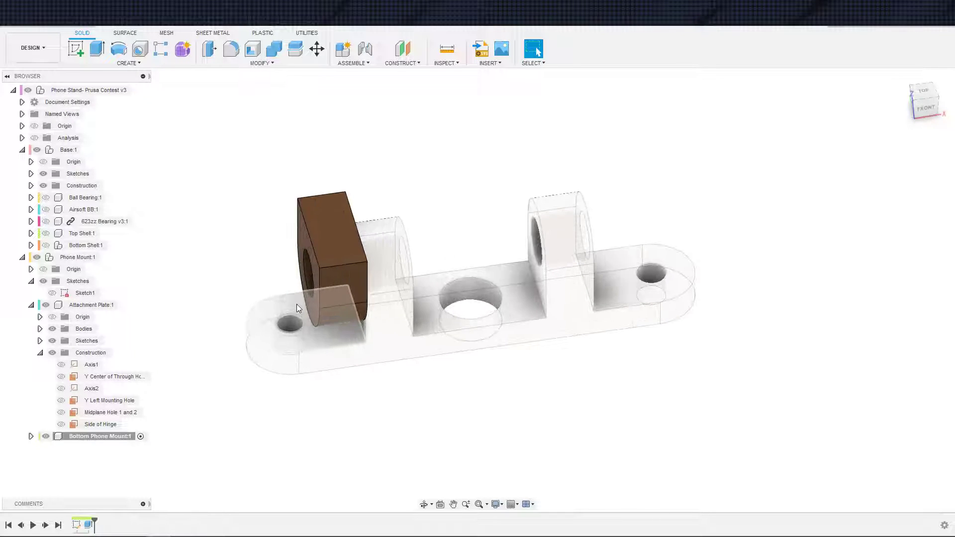
pyautogui.keyDown('shift'); pyautogui.moveTo(298, 300); pyautogui.dragTo(431, 341, button='middle'); pyautogui.keyUp('shift')
pyautogui.keyDown('shift'); pyautogui.moveTo(736, 206); pyautogui.dragTo(756, 211, button='middle'); pyautogui.keyUp('shift')
# Inspect the hinge block side-on in upside-down and sideways orientations, marking out where a phone would rest beside it.
pyautogui.click(923, 99)
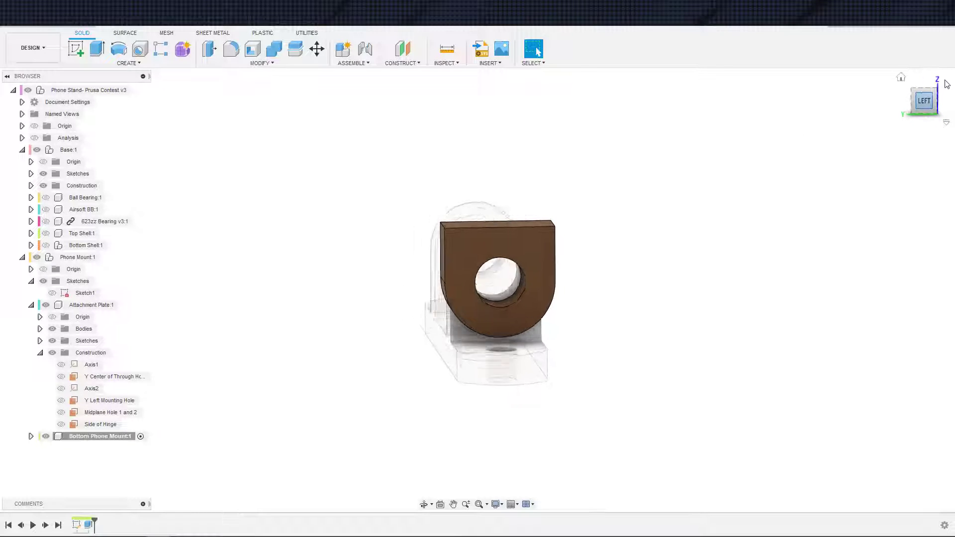
pyautogui.click(947, 85)
pyautogui.click(948, 85)
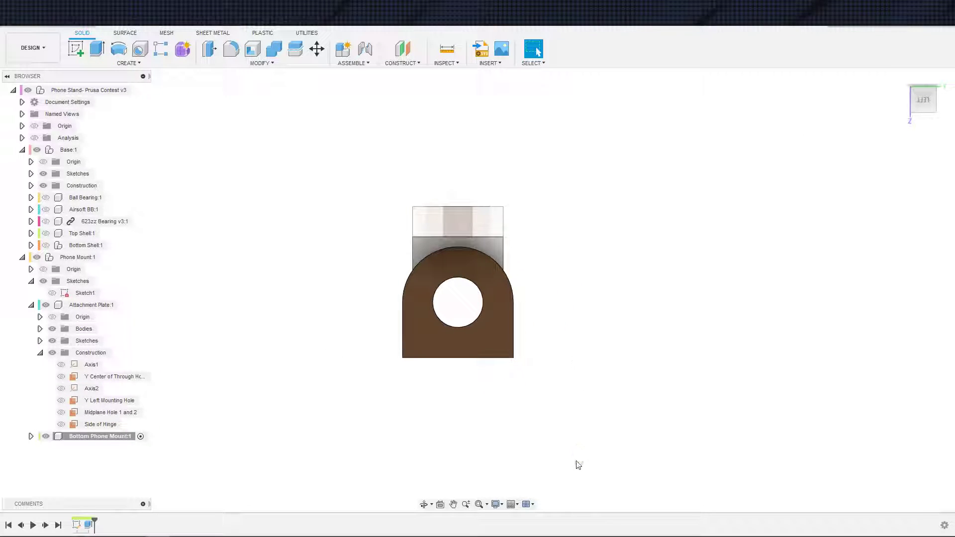
pyautogui.moveTo(326, 349); pyautogui.dragTo(513, 520)
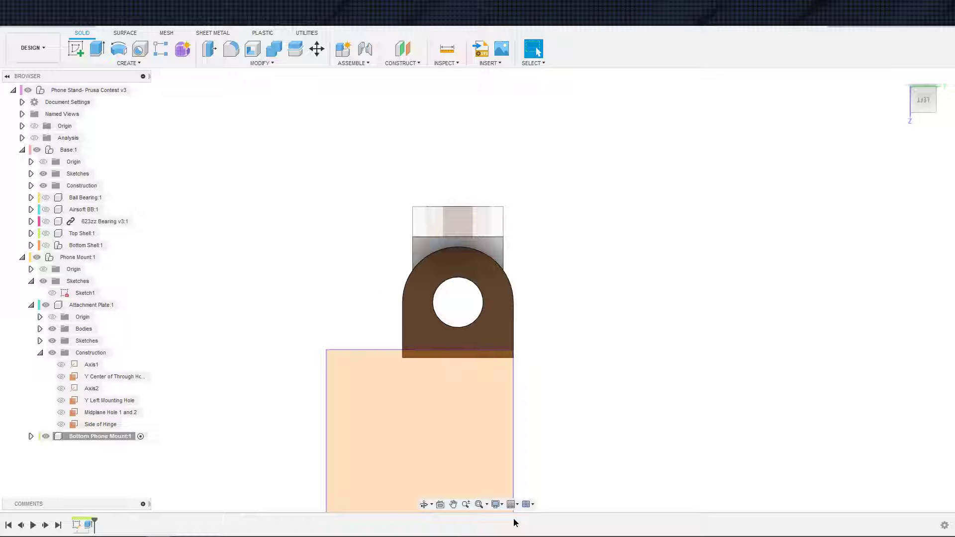
pyautogui.moveTo(514, 521); pyautogui.dragTo(512, 501)
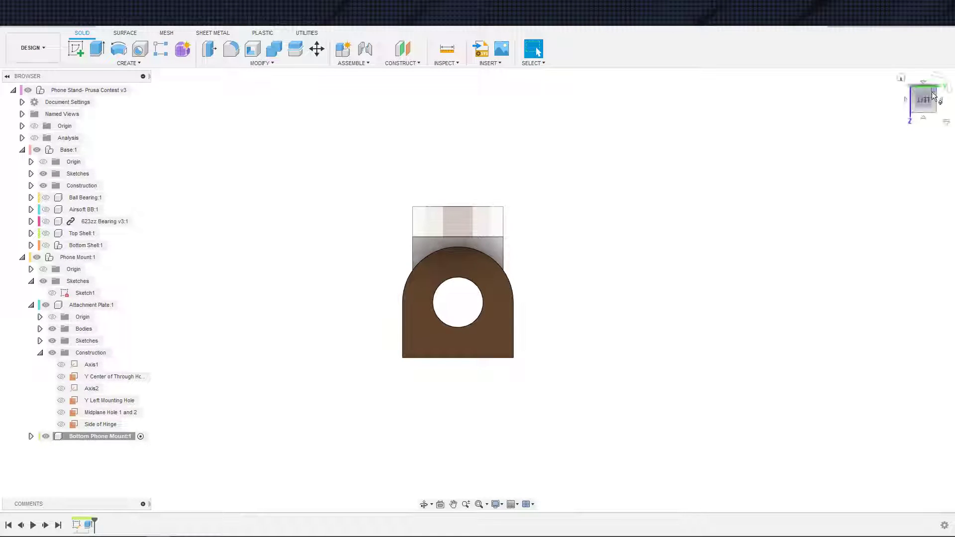
pyautogui.click(947, 87)
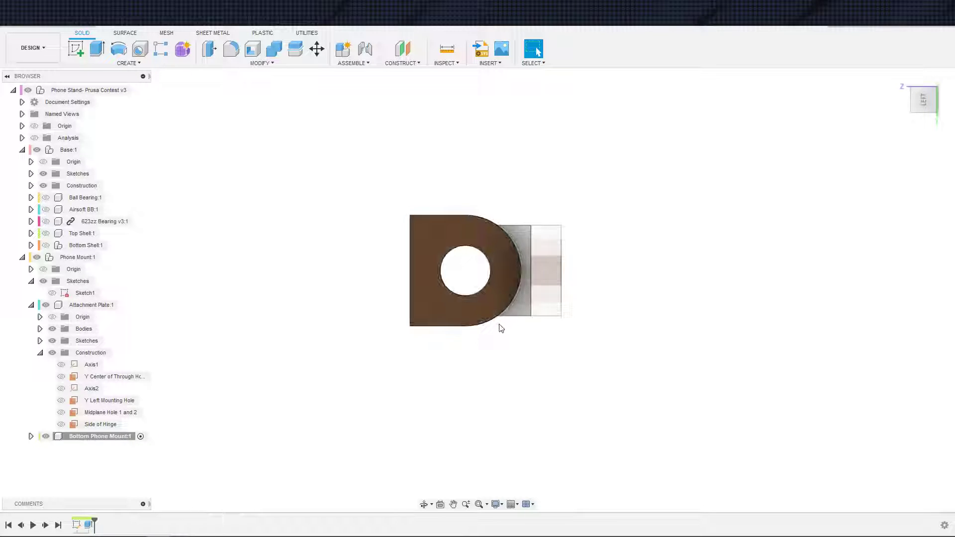
pyautogui.scroll(-2, 405, 324)
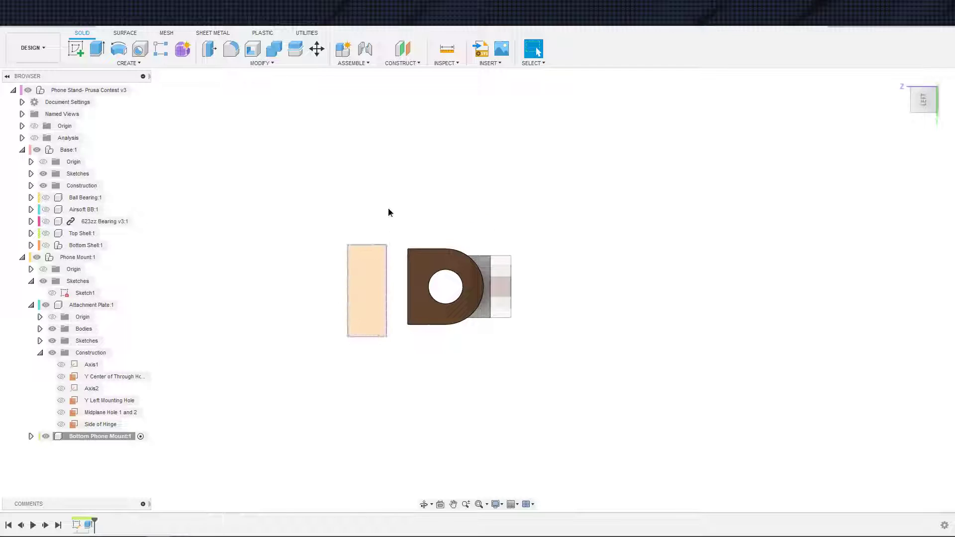
pyautogui.moveTo(379, 337); pyautogui.dragTo(160, 254)
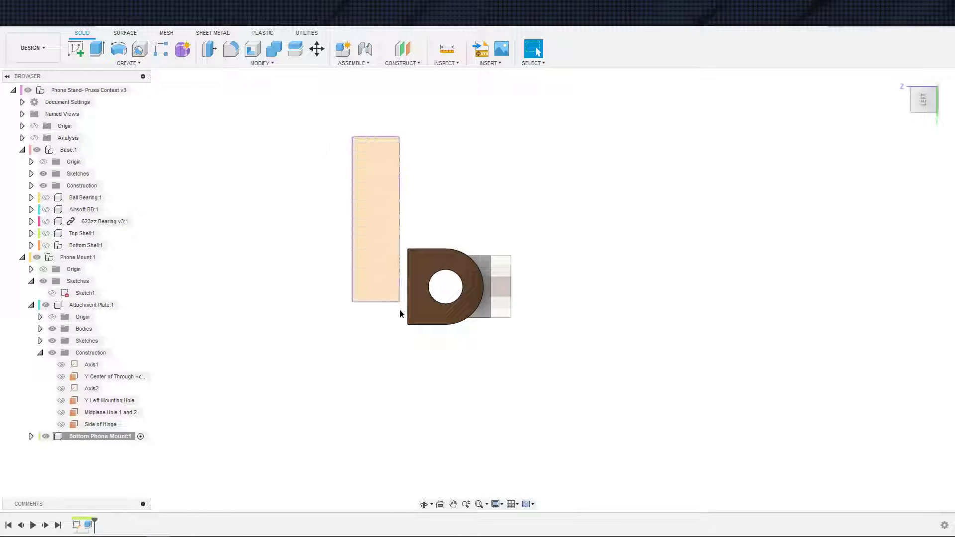
pyautogui.click(409, 345)
pyautogui.moveTo(410, 359); pyautogui.dragTo(158, 256)
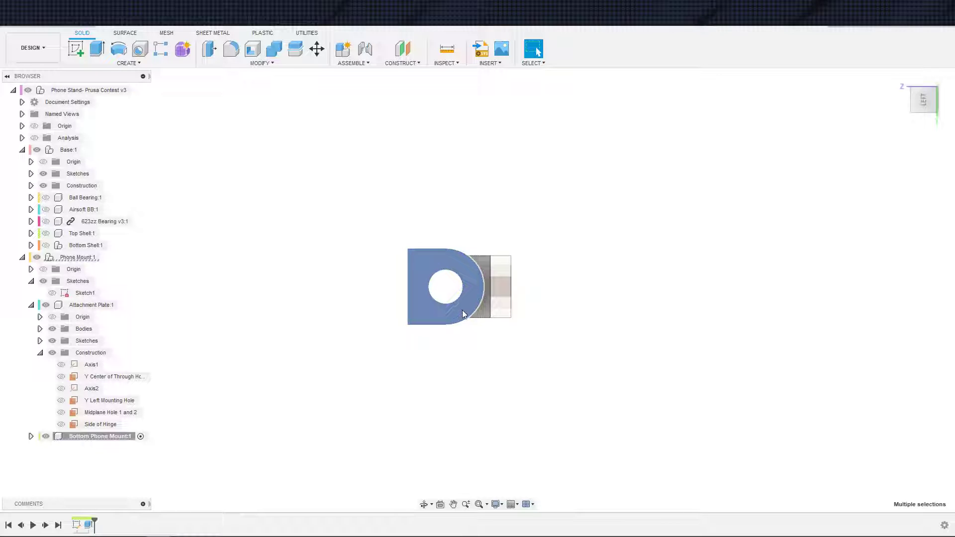
pyautogui.scroll(2, 415, 347)
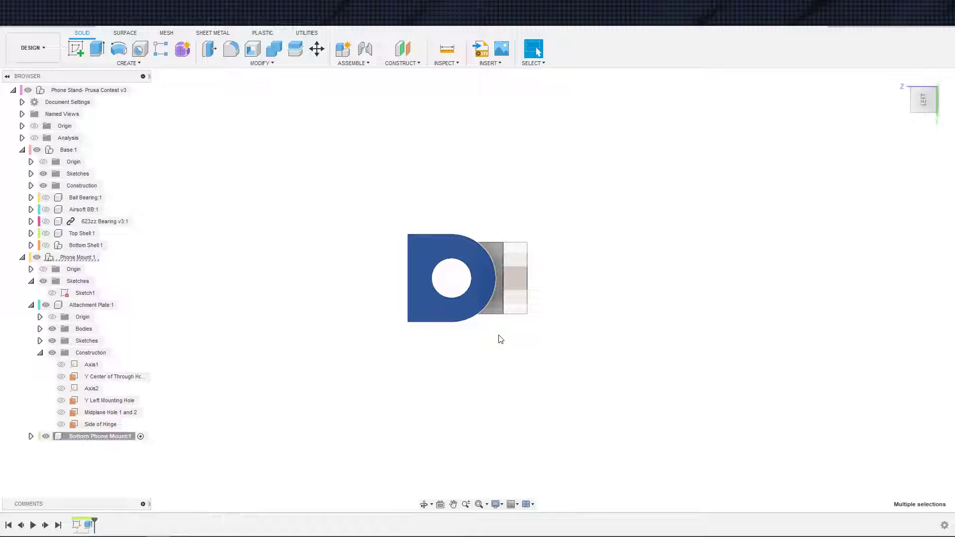
pyautogui.moveTo(458, 348); pyautogui.dragTo(512, 338, button='middle')
pyautogui.scroll(-3, 557, 330)
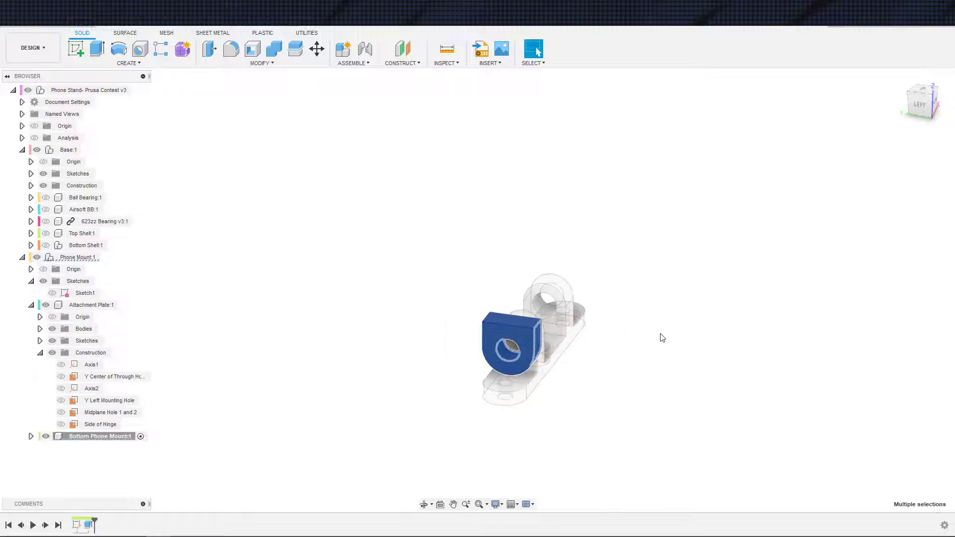
pyautogui.moveTo(629, 335); pyautogui.dragTo(575, 366, button='middle')
pyautogui.scroll(-1, 576, 366)
pyautogui.scroll(2, 357, 337)
pyautogui.moveTo(479, 330); pyautogui.dragTo(375, 299, button='middle')
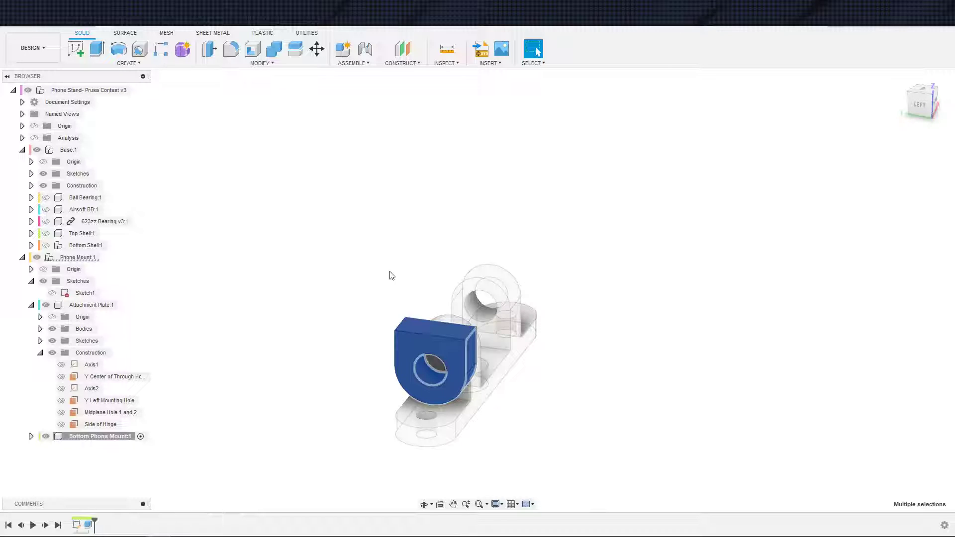
# Reopen the hinge block's sketch and examine how its outer circle, squared-off upper edge and the bracket's dashed arc relate.
pyautogui.keyDown('shift'); pyautogui.moveTo(350, 214); pyautogui.dragTo(538, 52, button='middle'); pyautogui.keyUp('shift')
pyautogui.keyDown('shift'); pyautogui.moveTo(430, 362); pyautogui.dragTo(422, 382, button='middle'); pyautogui.keyUp('shift')
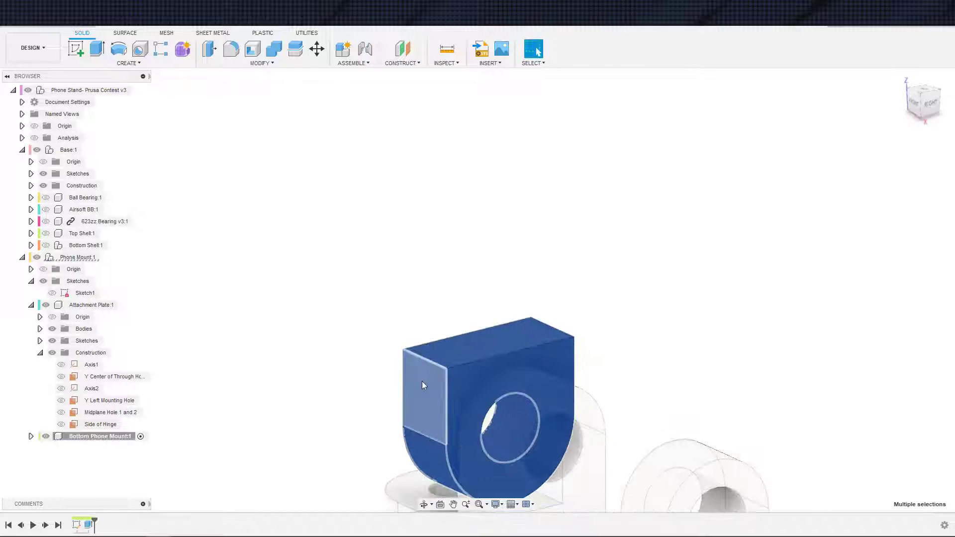
pyautogui.scroll(3, 542, 374)
pyautogui.scroll(2, 527, 377)
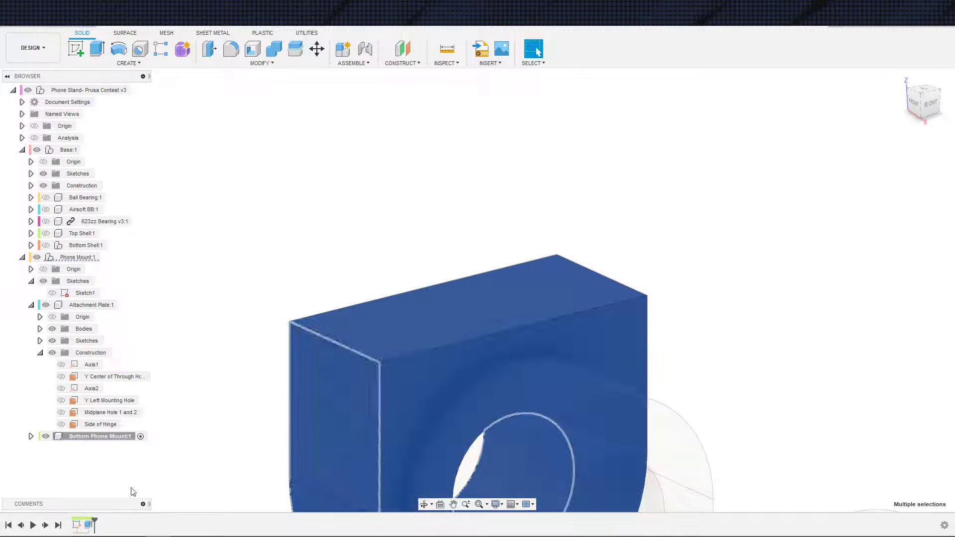
pyautogui.doubleClick(76, 525)
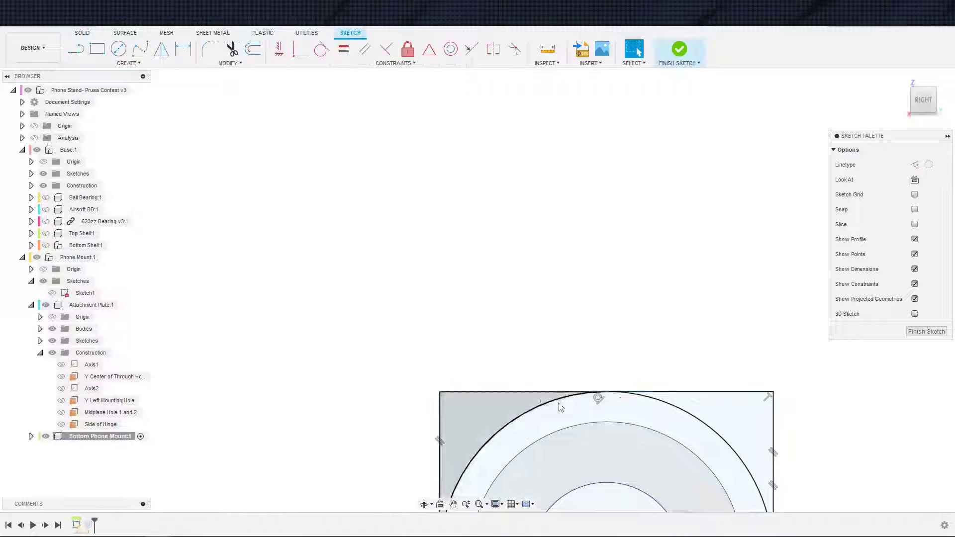
pyautogui.moveTo(514, 434)
pyautogui.keyDown('shift'); pyautogui.mouseDown(button='middle')
pyautogui.moveTo(490, 449)
pyautogui.moveTo(507, 424)
pyautogui.moveTo(426, 401)
pyautogui.moveTo(454, 422)
pyautogui.mouseUp(button='middle'); pyautogui.keyUp('shift')
pyautogui.click(397, 349)
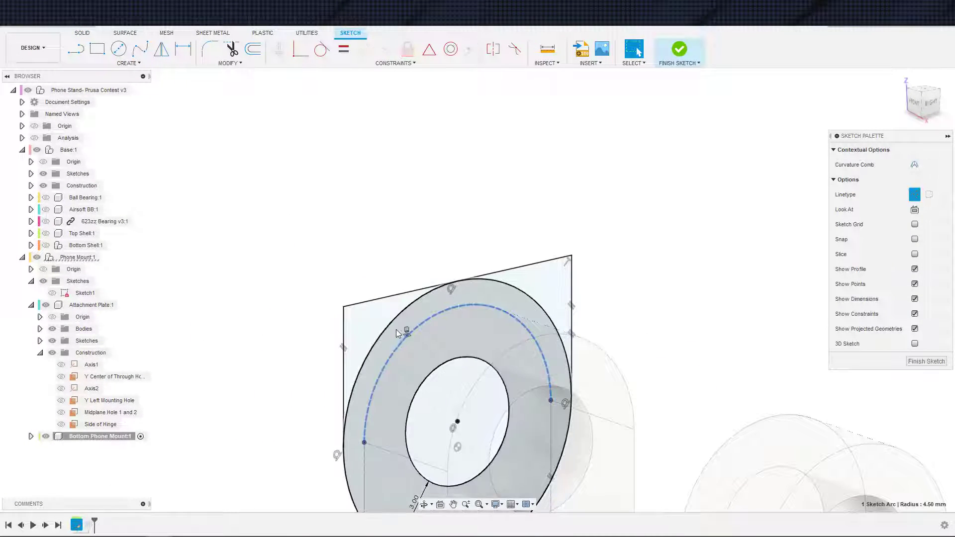
pyautogui.click(396, 327)
pyautogui.click(383, 330)
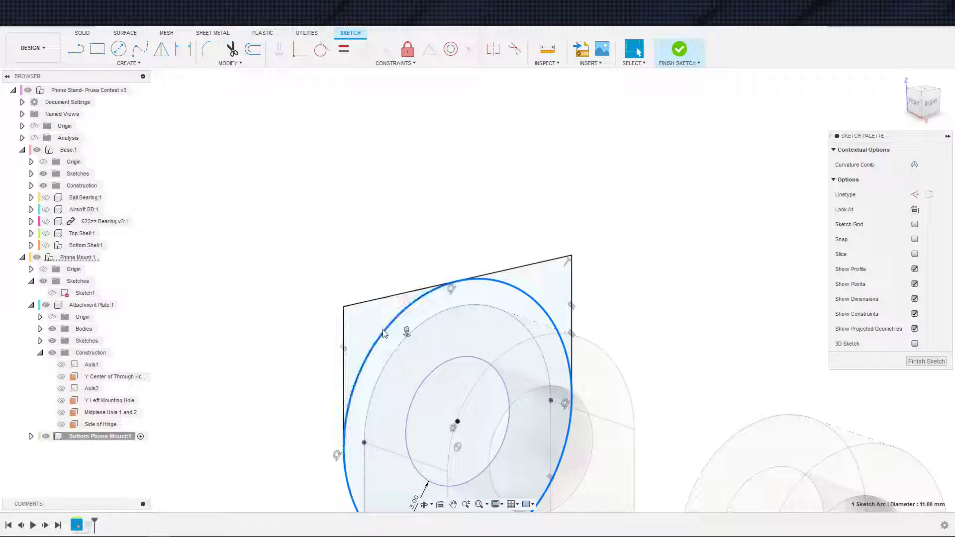
pyautogui.click(449, 308)
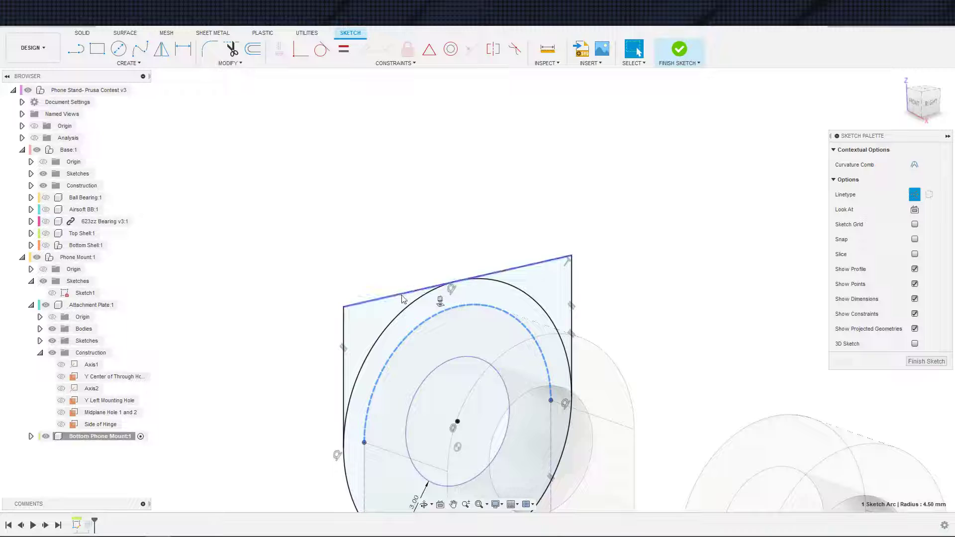
pyautogui.scroll(-3, 446, 314)
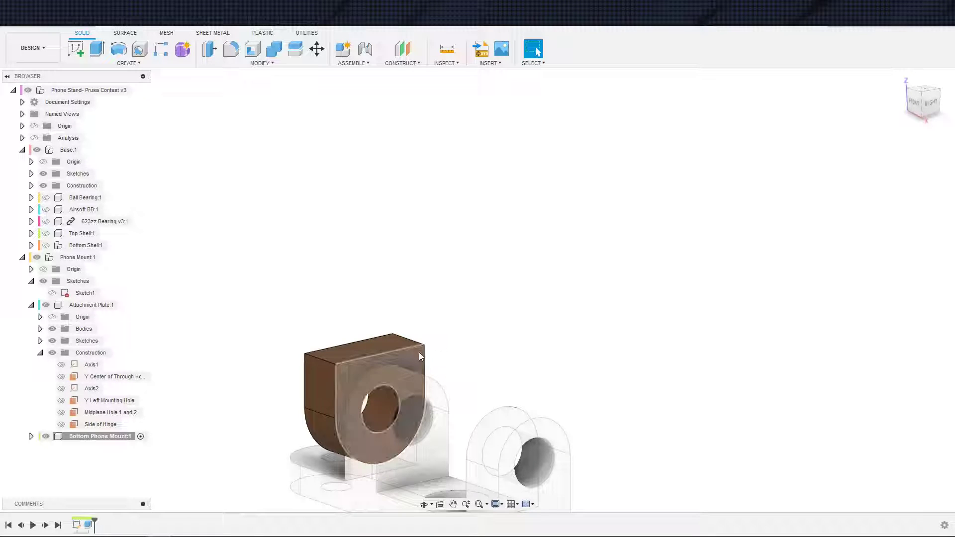
# Mirror the hinge block's extrude feature across the Attachment Plate's Y Center of Through Hole plane, keeping the Adjust compute option.
pyautogui.scroll(2, 456, 349)
pyautogui.scroll(-3, 433, 346)
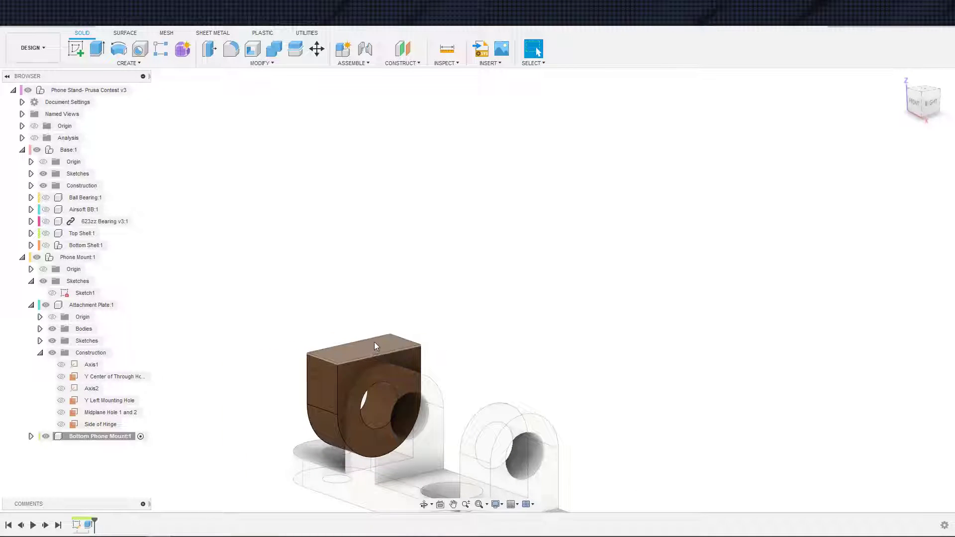
pyautogui.keyDown('shift'); pyautogui.moveTo(258, 340); pyautogui.dragTo(308, 351, button='middle'); pyautogui.keyUp('shift')
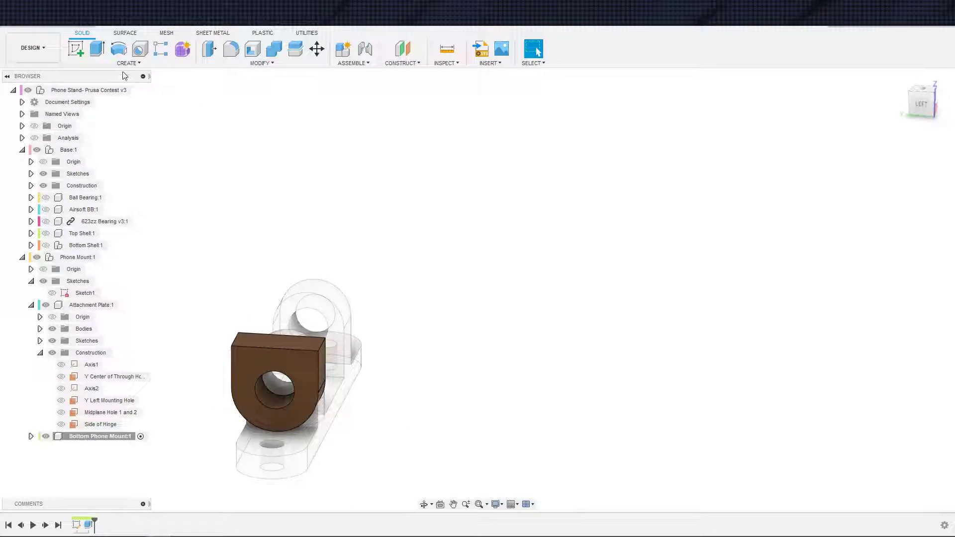
pyautogui.scroll(-2, 271, 126)
pyautogui.moveTo(271, 126); pyautogui.dragTo(313, 173, button='middle')
pyautogui.scroll(2, 358, 211)
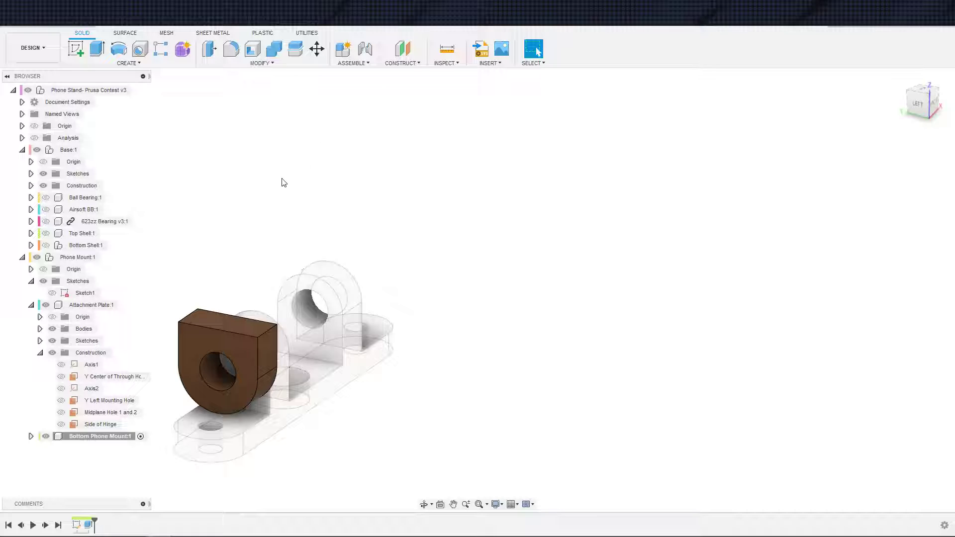
pyautogui.click(185, 64)
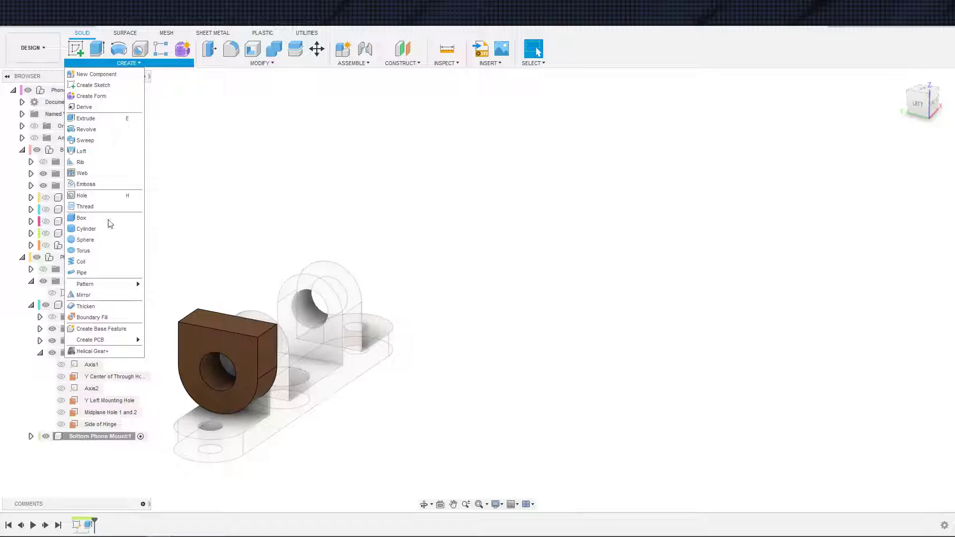
pyautogui.click(85, 295)
pyautogui.moveTo(604, 261); pyautogui.dragTo(716, 224, button='middle')
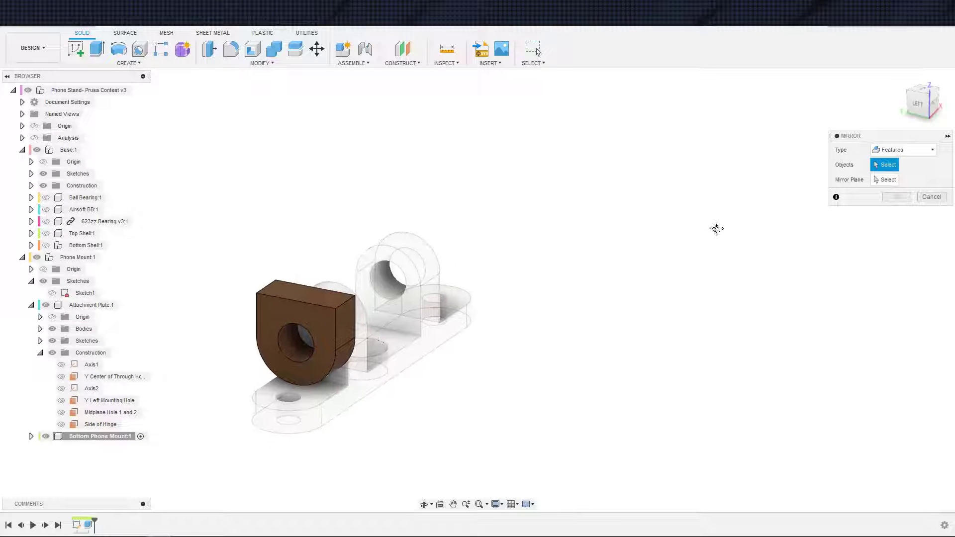
pyautogui.click(88, 524)
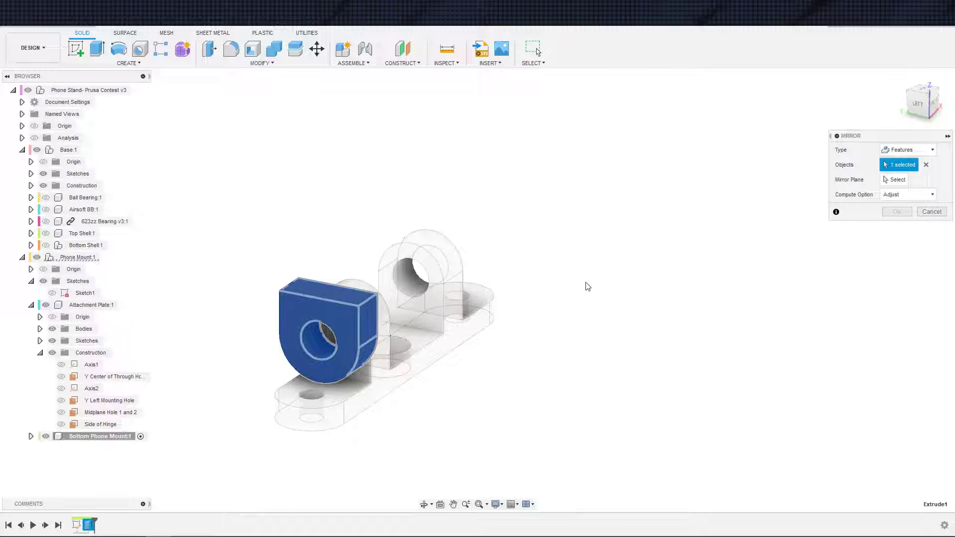
pyautogui.click(894, 179)
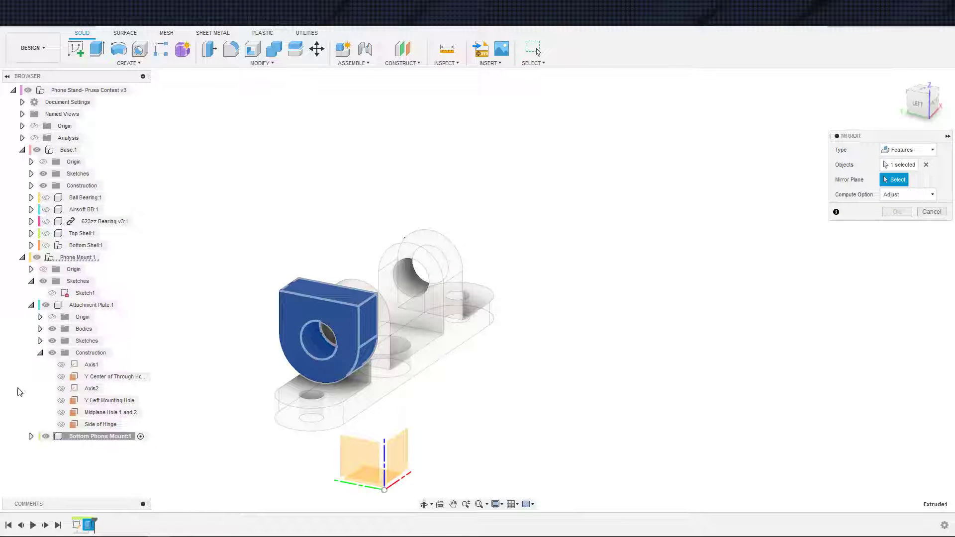
pyautogui.click(114, 376)
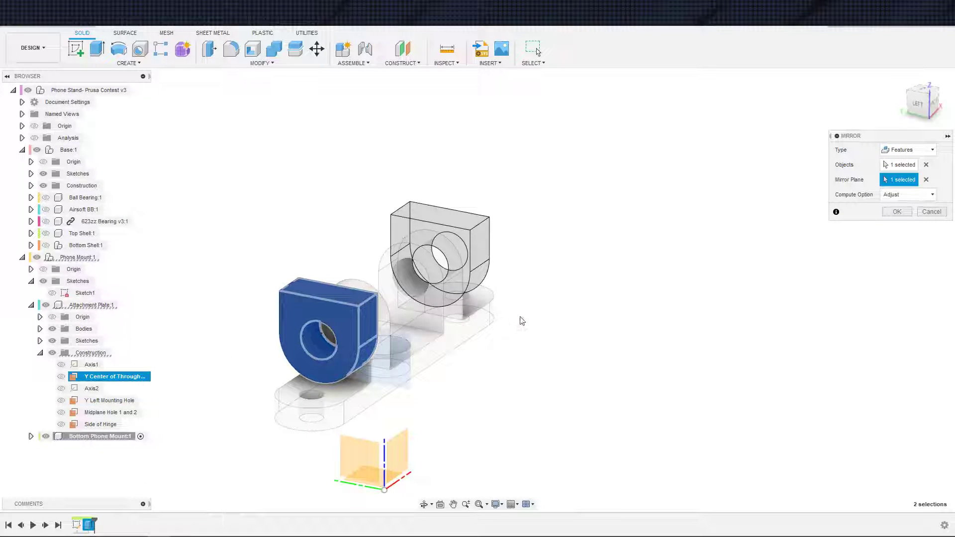
pyautogui.click(897, 212)
# Examine the pair of hinge blocks from several angles around the Attachment Plate and the gap between them.
pyautogui.keyDown('shift'); pyautogui.moveTo(692, 309); pyautogui.dragTo(677, 320, button='middle'); pyautogui.keyUp('shift')
pyautogui.moveTo(548, 358)
pyautogui.keyDown('shift'); pyautogui.mouseDown(button='middle')
pyautogui.moveTo(567, 326)
pyautogui.moveTo(534, 357)
pyautogui.mouseUp(button='middle'); pyautogui.keyUp('shift')
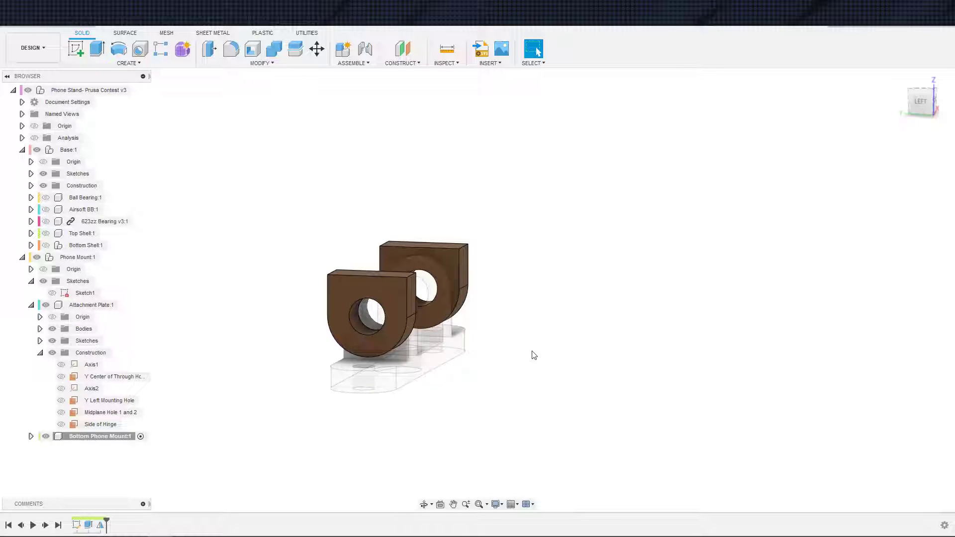
pyautogui.moveTo(541, 413)
pyautogui.keyDown('shift'); pyautogui.mouseDown(button='middle')
pyautogui.moveTo(388, 418)
pyautogui.moveTo(528, 420)
pyautogui.mouseUp(button='middle'); pyautogui.keyUp('shift')
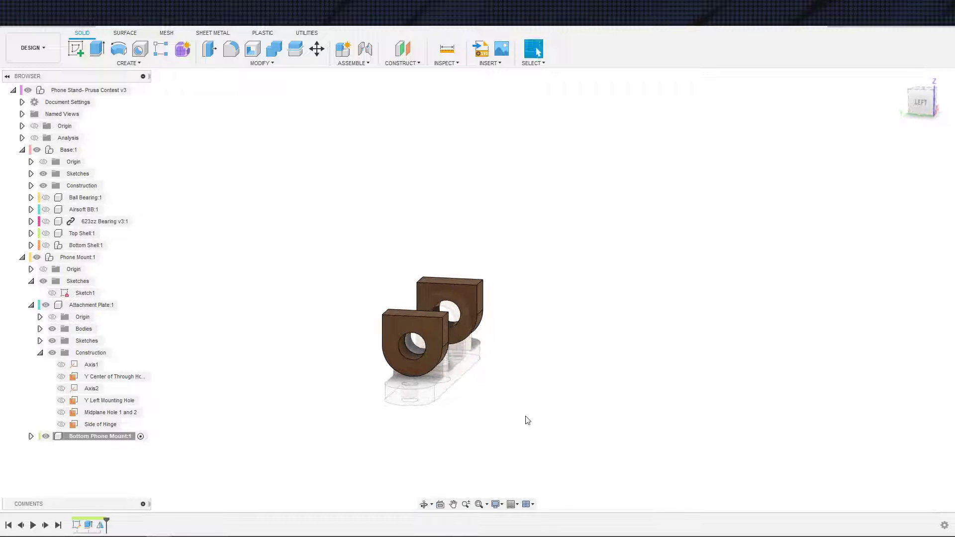
pyautogui.scroll(-1, 450, 411)
pyautogui.scroll(1, 375, 403)
pyautogui.moveTo(315, 404); pyautogui.dragTo(233, 403, button='middle')
pyautogui.scroll(2, 221, 408)
pyautogui.keyDown('shift'); pyautogui.moveTo(292, 408); pyautogui.dragTo(335, 419, button='middle'); pyautogui.keyUp('shift')
pyautogui.scroll(2, 232, 405)
pyautogui.scroll(-1, 260, 400)
pyautogui.moveTo(291, 392)
pyautogui.keyDown('shift'); pyautogui.mouseDown(button='middle')
pyautogui.moveTo(356, 359)
pyautogui.moveTo(286, 358)
pyautogui.moveTo(279, 385)
pyautogui.moveTo(209, 380)
pyautogui.moveTo(278, 388)
pyautogui.mouseUp(button='middle'); pyautogui.keyUp('shift')
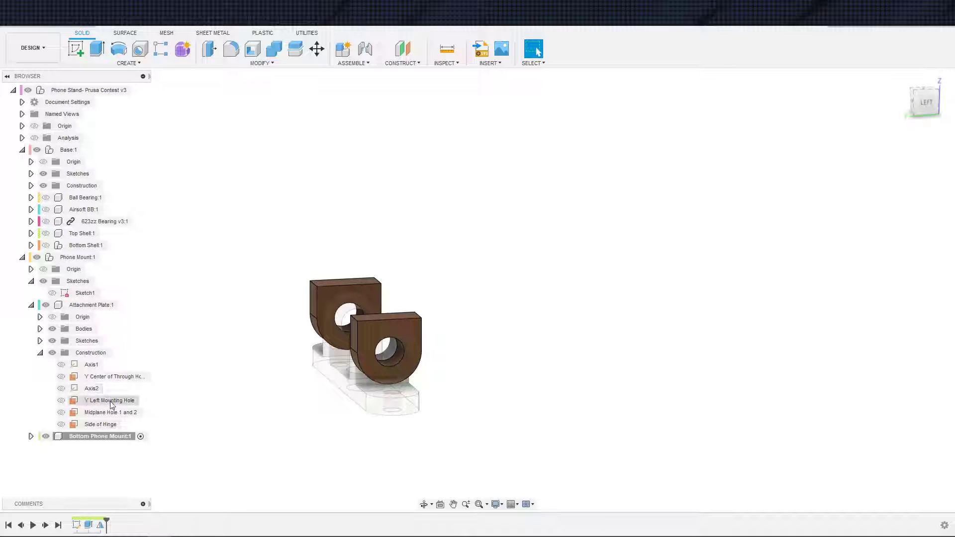
# Start a sketch on the Y Center of Through Hole plane and project the hinge block's outer face into it with Projection Link on.
pyautogui.click(112, 376)
pyautogui.press('s')
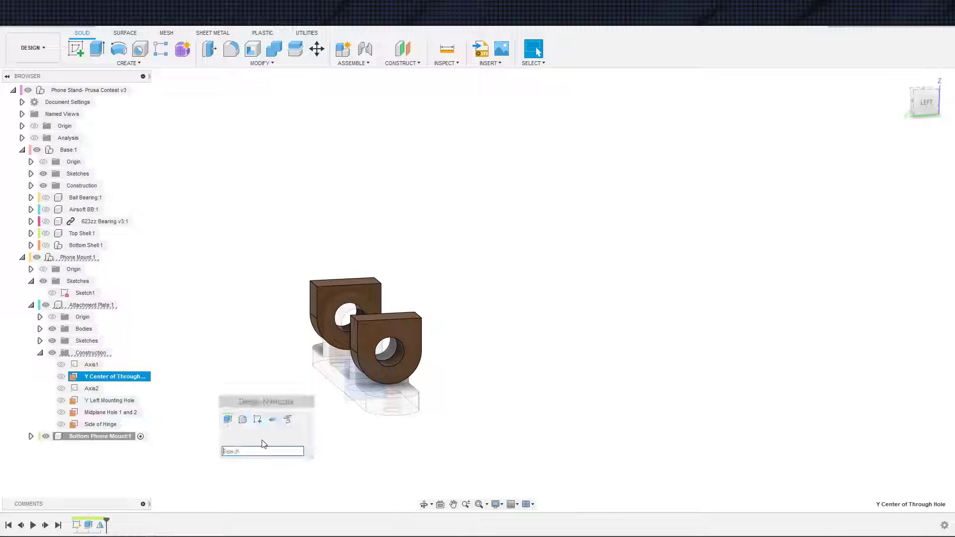
pyautogui.click(258, 421)
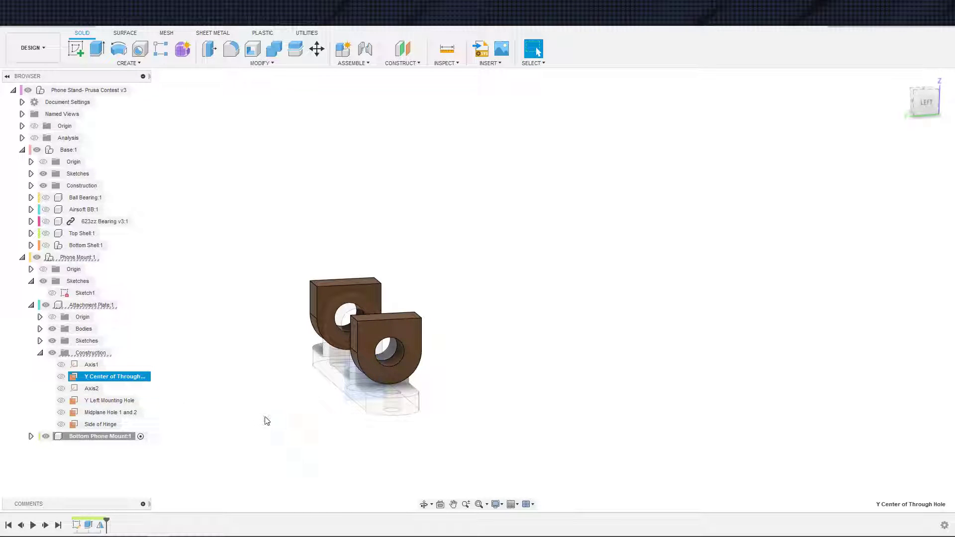
pyautogui.keyDown('shift'); pyautogui.moveTo(368, 352); pyautogui.dragTo(356, 366, button='middle'); pyautogui.keyUp('shift')
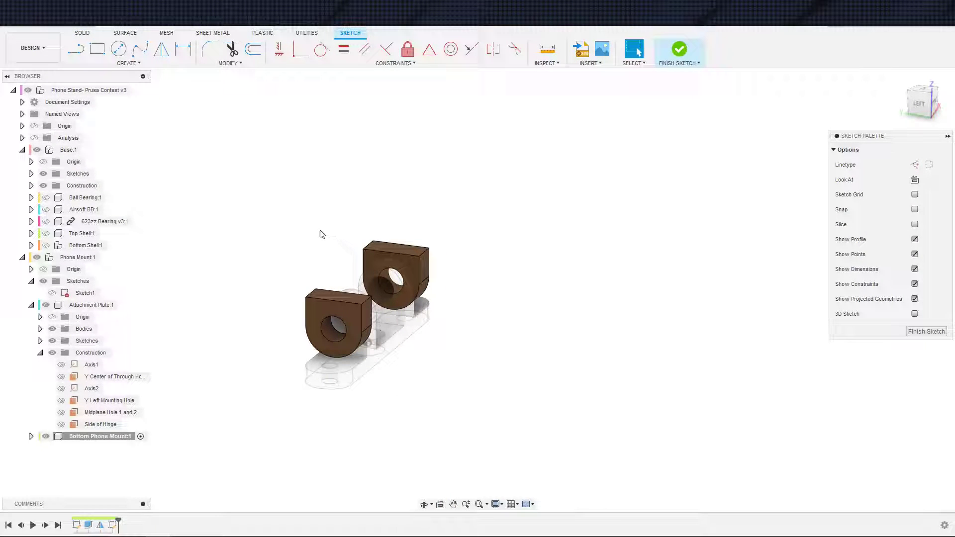
pyautogui.press('s')
pyautogui.click(417, 312)
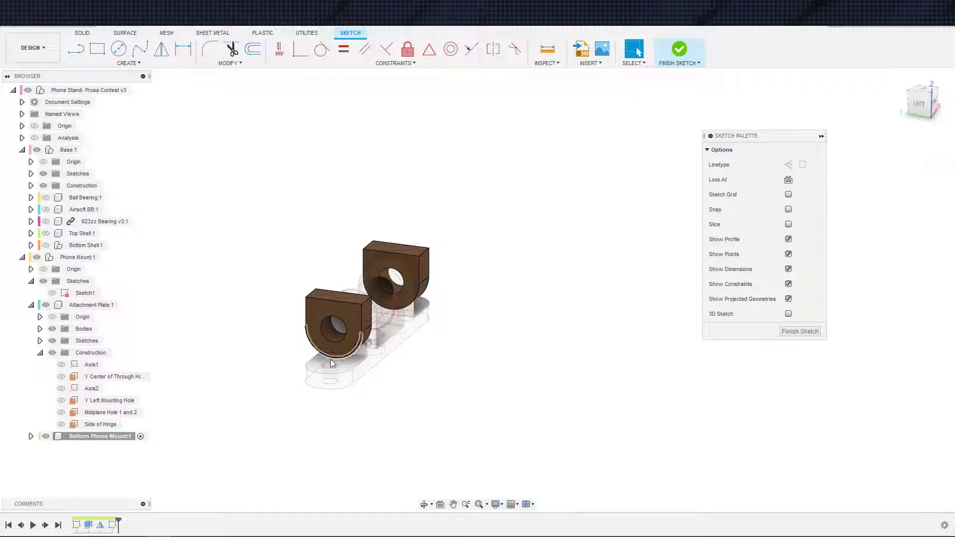
pyautogui.click(314, 315)
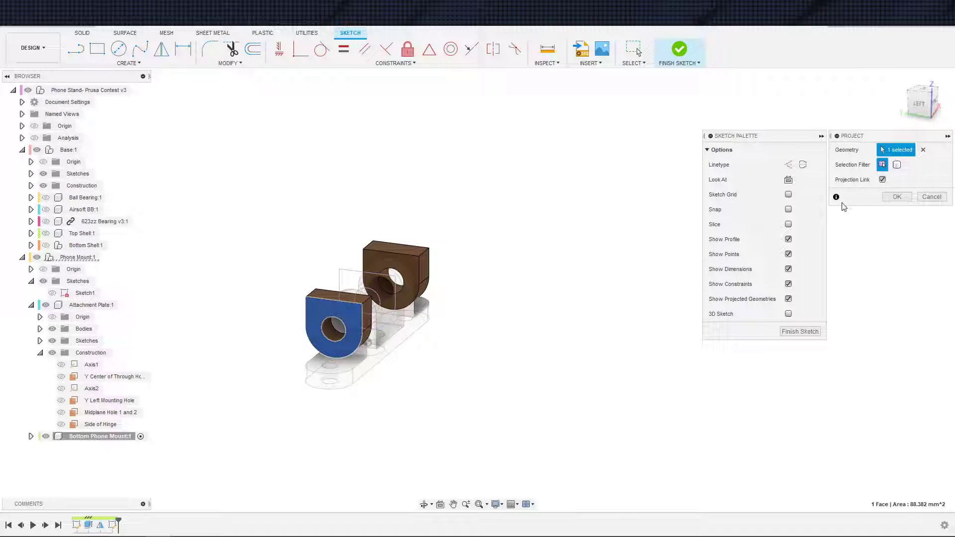
pyautogui.click(893, 197)
# View the sketch face-on with the Attachment Plate and Bottom Phone Mount bodies hidden, and collapse the Attachment Plate and Phone Mount sketch branches.
pyautogui.keyDown('shift'); pyautogui.moveTo(612, 299); pyautogui.dragTo(647, 288, button='middle'); pyautogui.keyUp('shift')
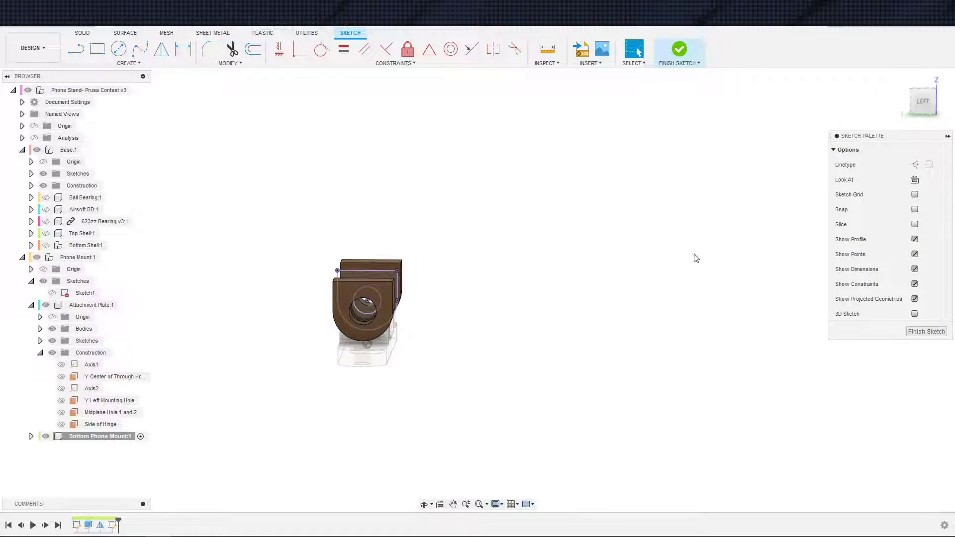
pyautogui.click(914, 181)
pyautogui.moveTo(335, 336); pyautogui.dragTo(205, 384, button='middle')
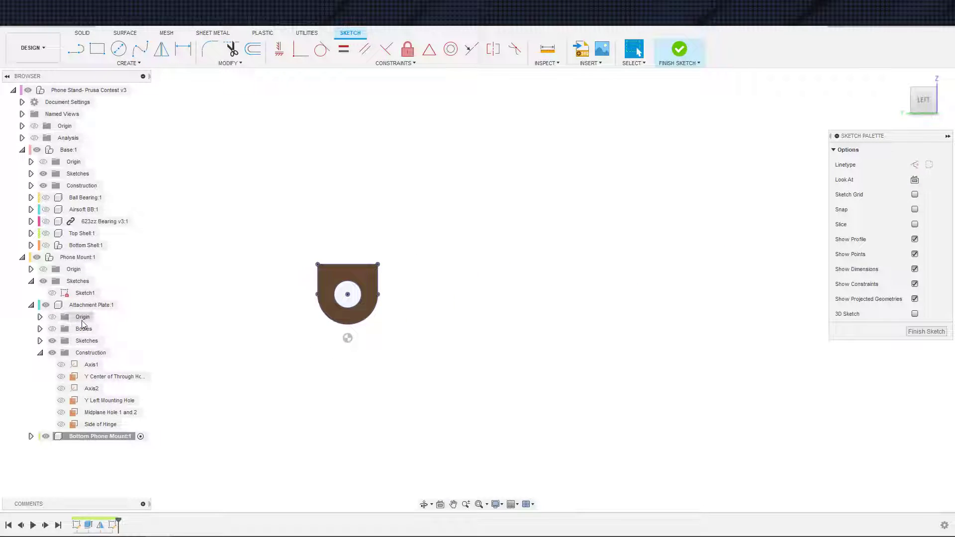
pyautogui.click(31, 436)
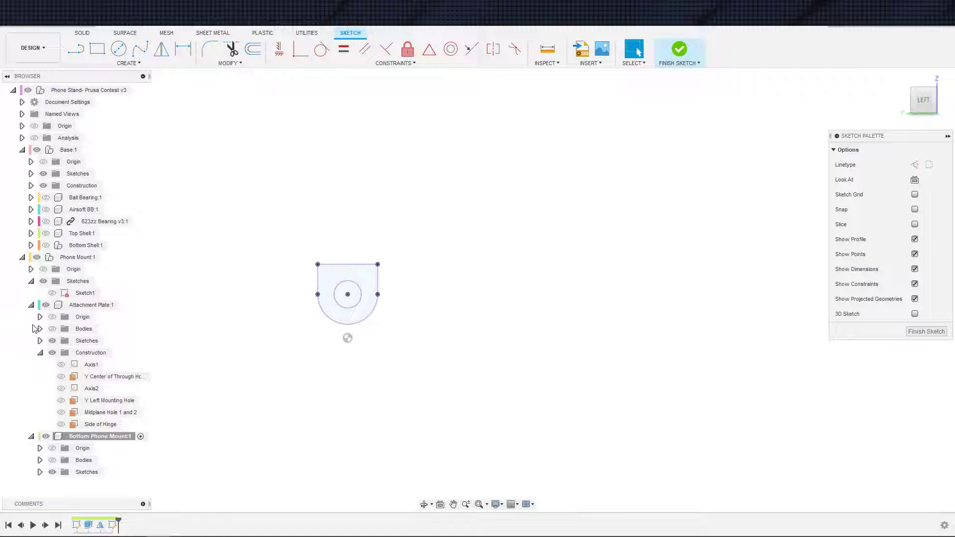
pyautogui.click(30, 305)
pyautogui.click(31, 281)
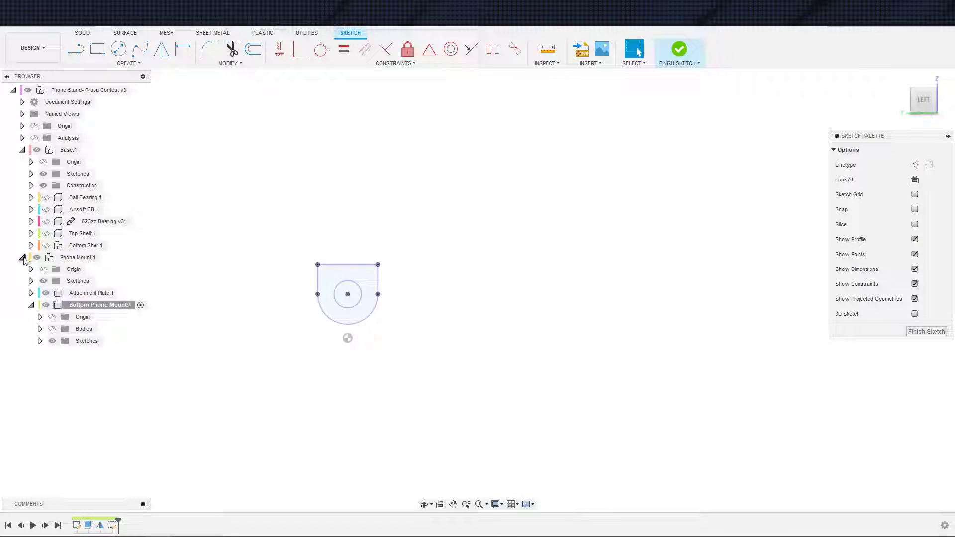
pyautogui.click(22, 257)
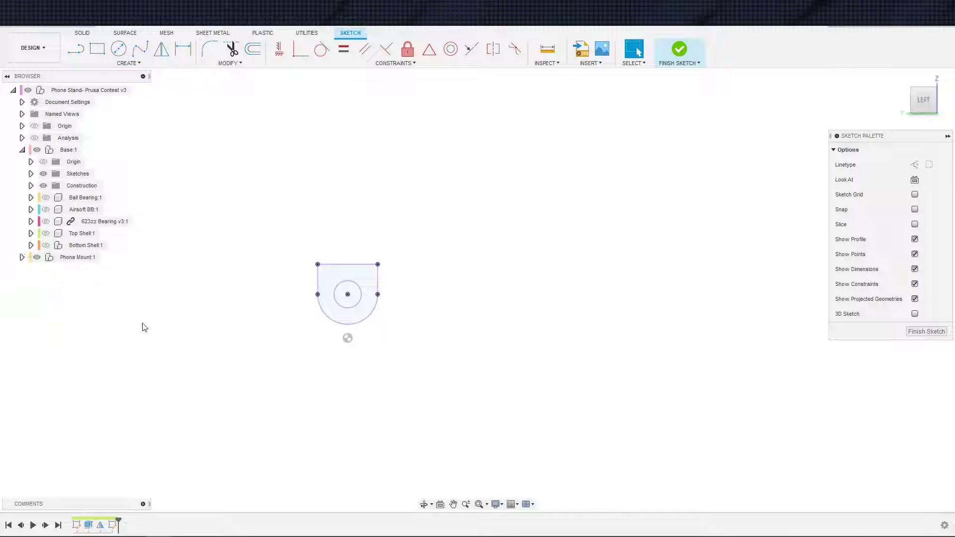
pyautogui.click(21, 257)
# Sketch a detached vertical line about 17 mm long above the upper left corner of the projected hinge profile.
pyautogui.scroll(3, 318, 293)
pyautogui.moveTo(436, 353)
pyautogui.mouseDown(button='middle')
pyautogui.moveTo(390, 378)
pyautogui.moveTo(486, 418)
pyautogui.mouseUp(button='middle')
pyautogui.press('s')
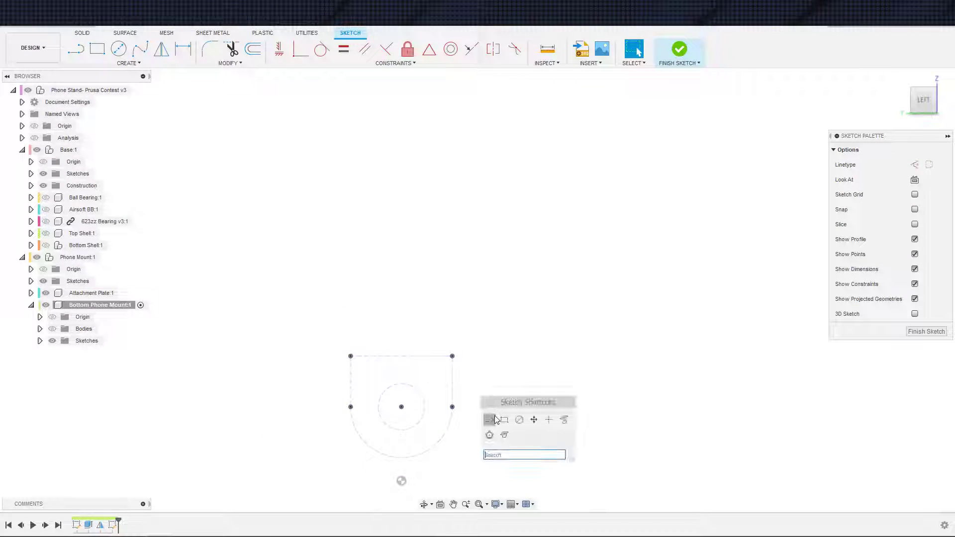
pyautogui.click(488, 420)
pyautogui.click(339, 173)
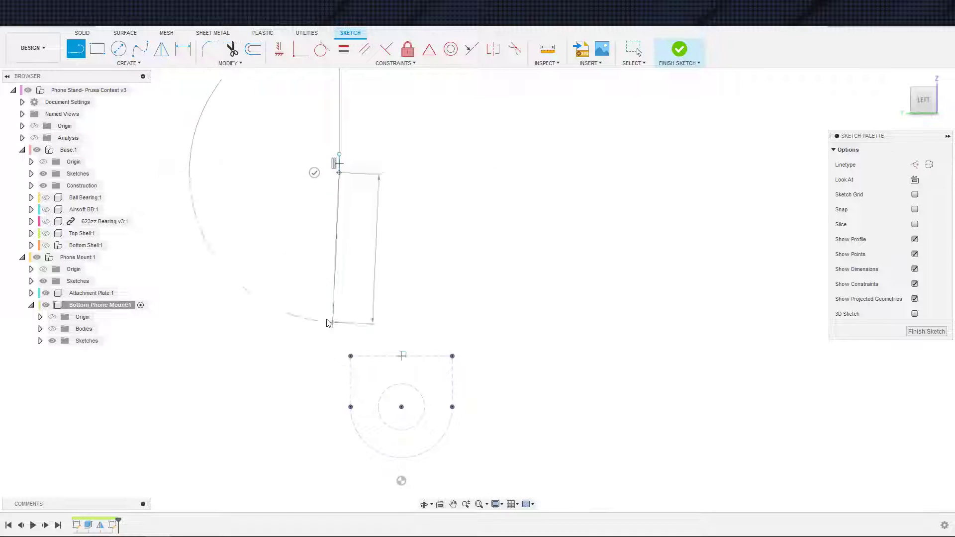
pyautogui.press('Escape')
pyautogui.moveTo(339, 173); pyautogui.dragTo(339, 315)
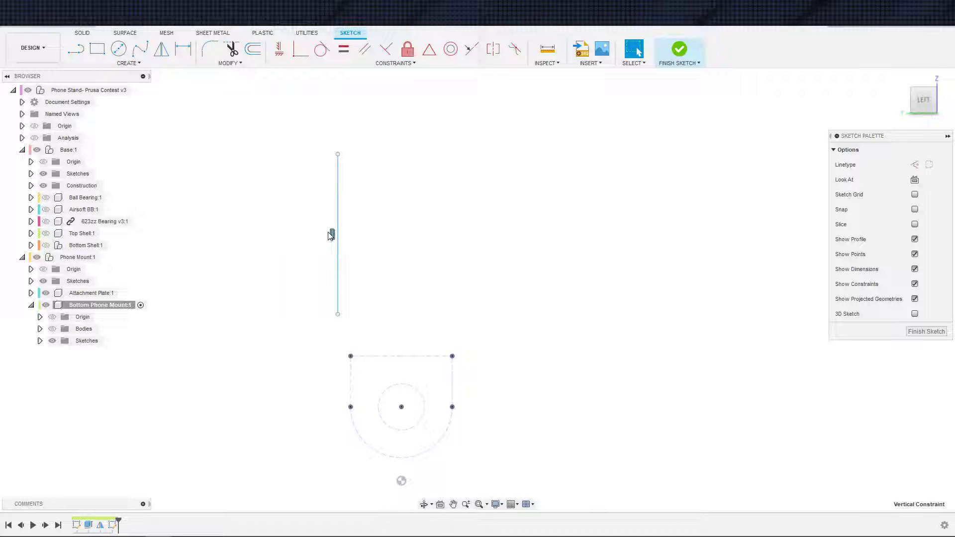
# Constrain the vertical line's lower endpoint coincident with the projected profile's top edge and the line collinear with its left side.
pyautogui.click(338, 314)
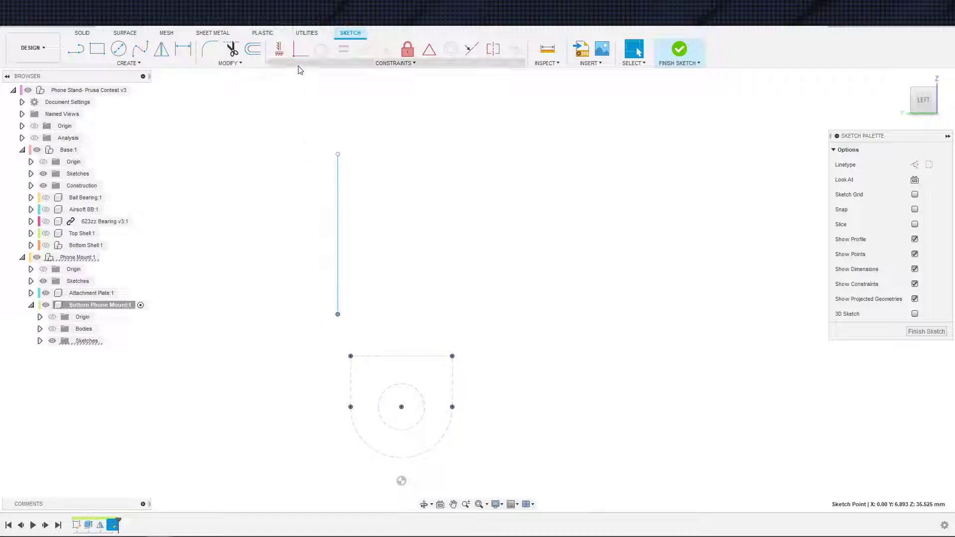
pyautogui.click(300, 49)
pyautogui.click(372, 356)
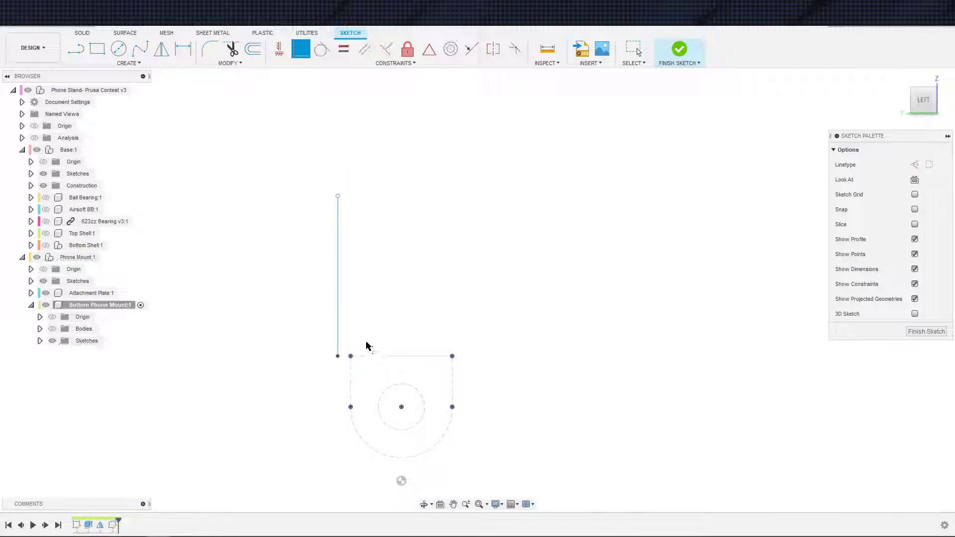
pyautogui.click(338, 354)
pyautogui.click(472, 49)
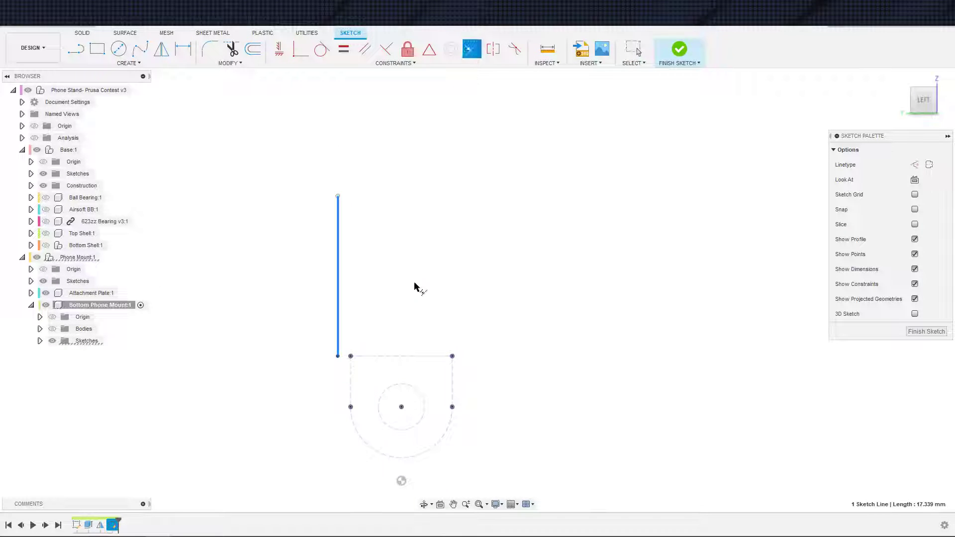
pyautogui.click(351, 383)
pyautogui.scroll(3, 482, 360)
pyautogui.scroll(-3, 520, 368)
pyautogui.press('s')
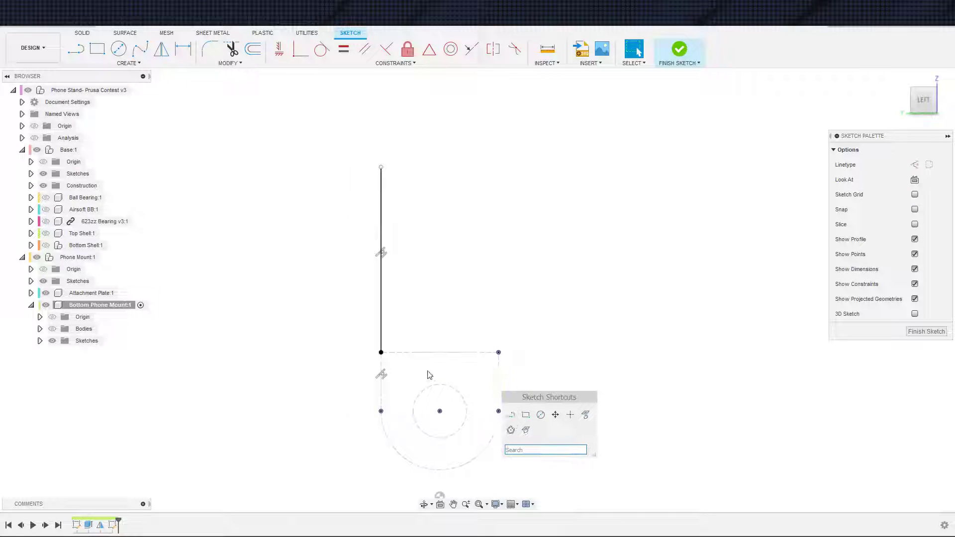
# Sketch a detached, slightly rising line about 14 mm long beside the upper right corner of the projected hinge profile.
pyautogui.click(511, 415)
pyautogui.moveTo(519, 368)
pyautogui.mouseDown()
pyautogui.moveTo(613, 371)
pyautogui.moveTo(641, 343)
pyautogui.moveTo(669, 341)
pyautogui.moveTo(661, 337)
pyautogui.mouseUp()
pyautogui.press('Escape')
# Constrain the slanted line's left endpoint coincident with the projected profile's top edge and with the vertical line.
pyautogui.click(534, 368)
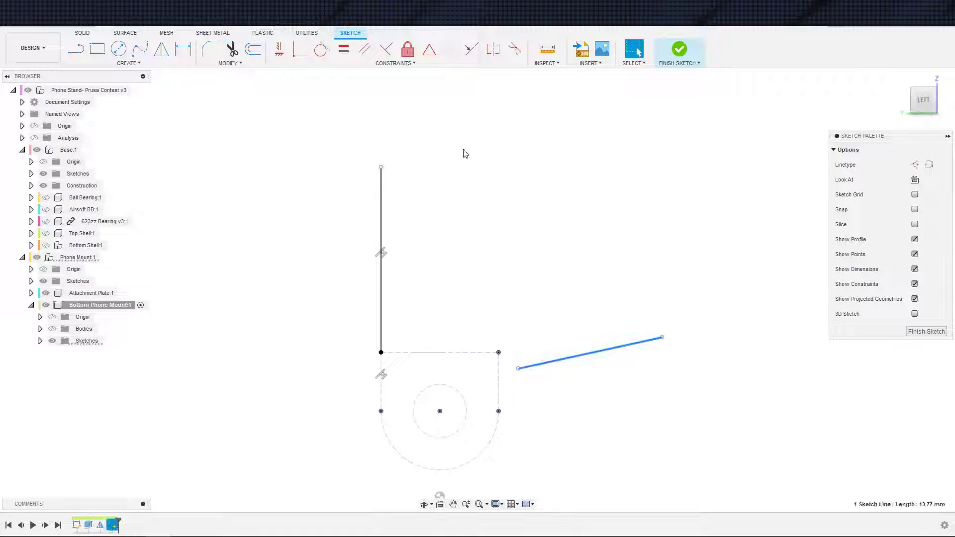
pyautogui.click(300, 50)
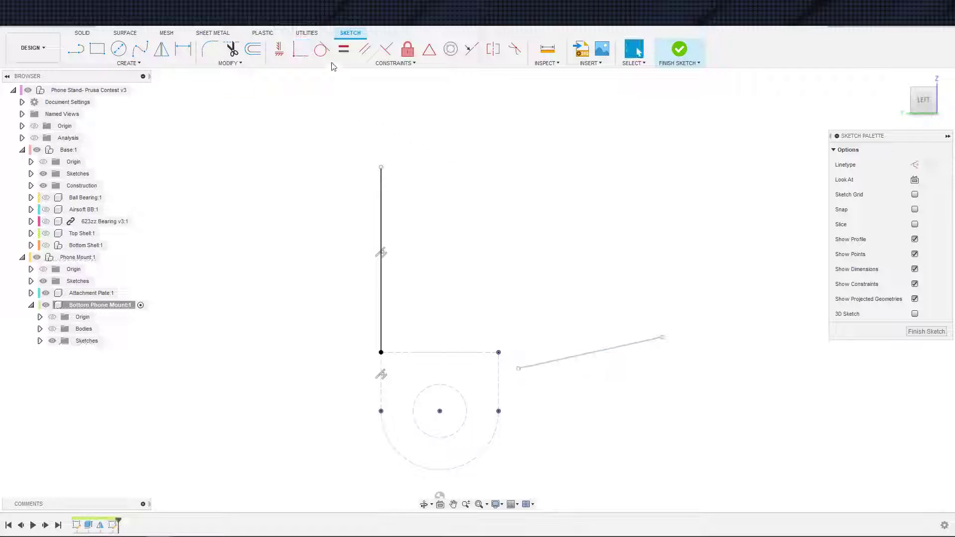
pyautogui.click(530, 369)
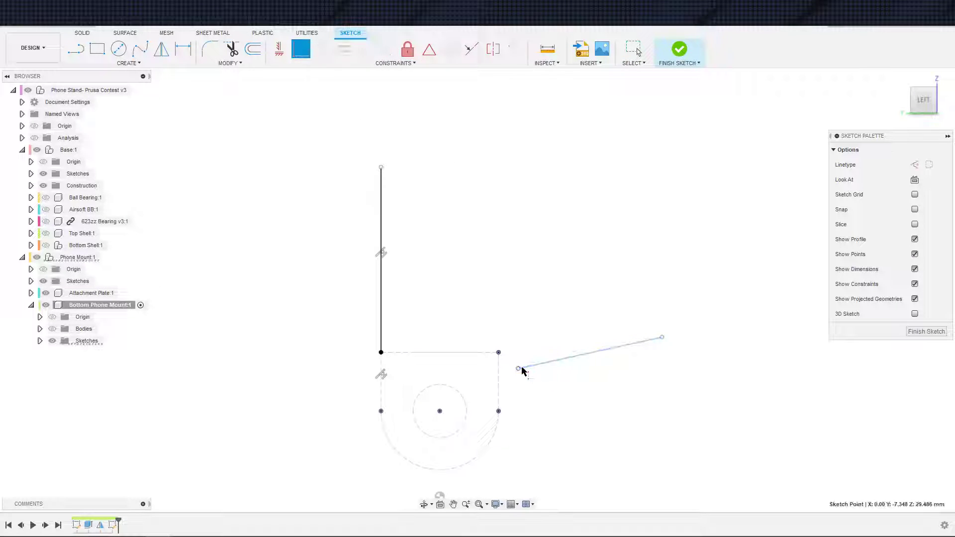
pyautogui.click(435, 353)
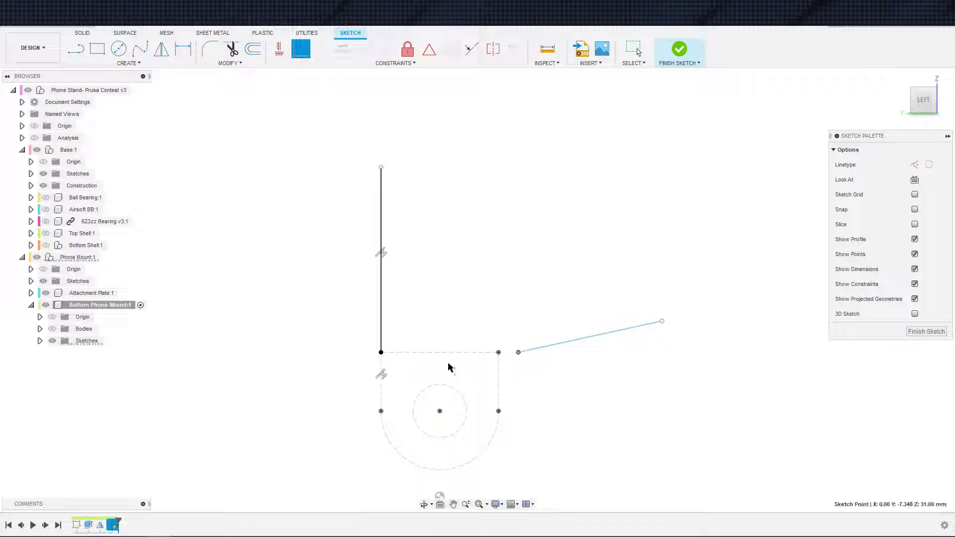
pyautogui.click(380, 342)
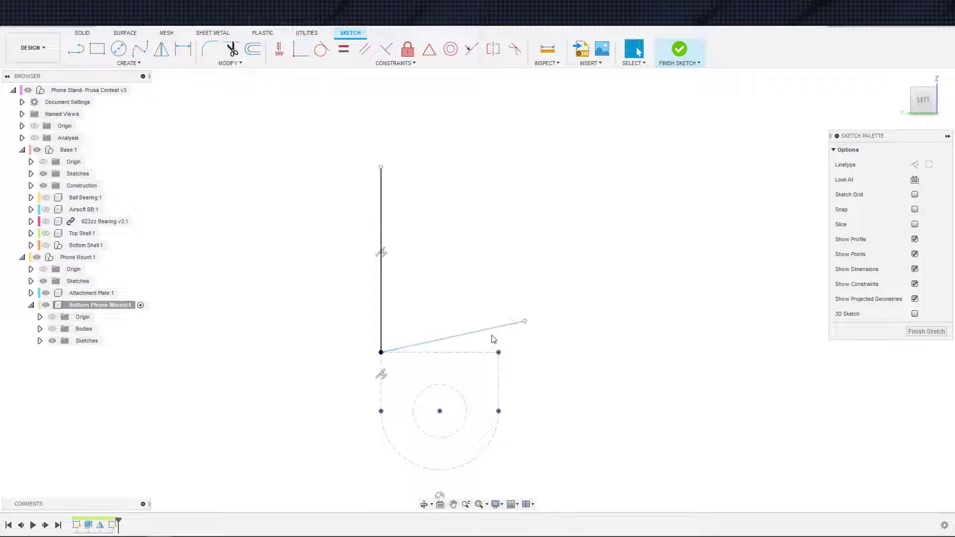
# Make the slanted line collinear with the top edge of the projected hinge profile.
pyautogui.click(495, 331)
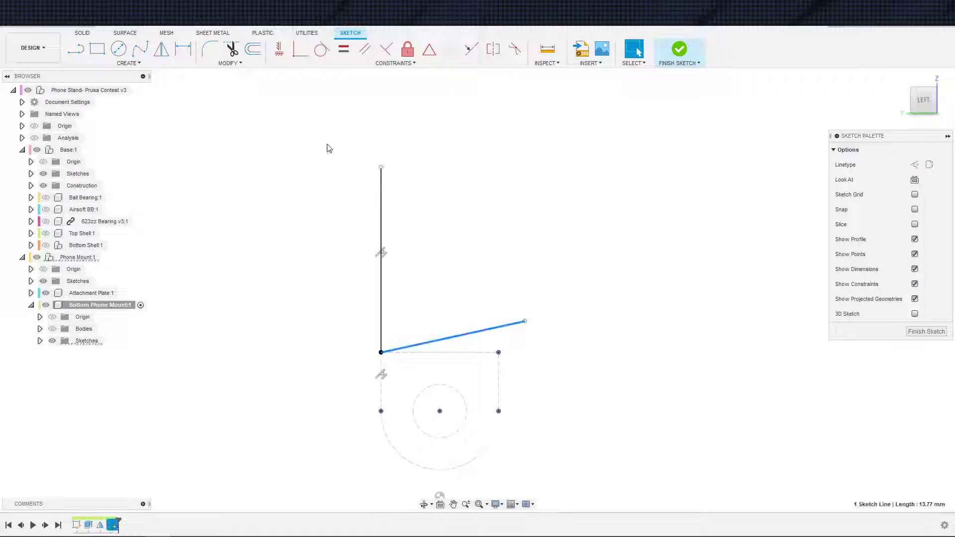
pyautogui.click(471, 49)
pyautogui.click(446, 353)
pyautogui.press('Escape')
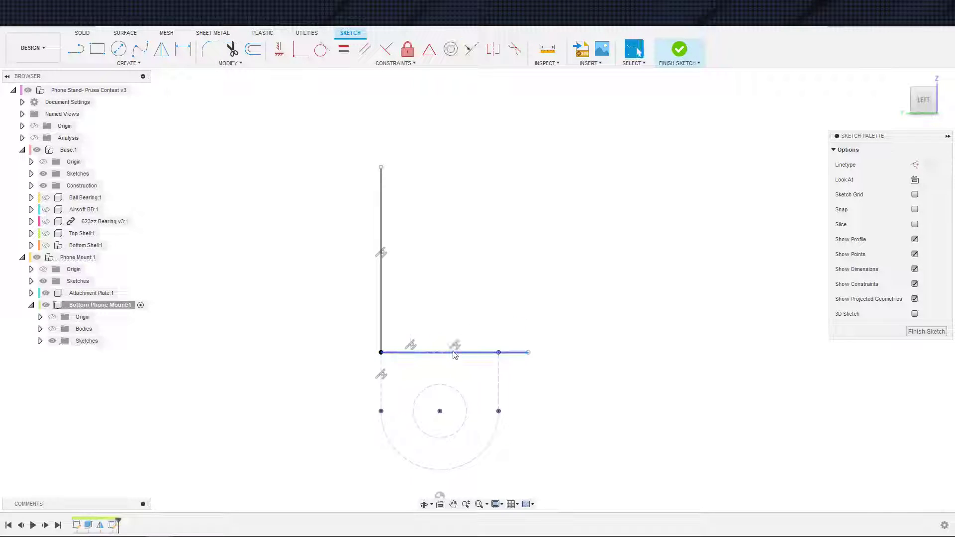
# Offset the vertical and horizontal lines together toward the inside of the L by -WallThickness.
pyautogui.scroll(3, 540, 378)
pyautogui.moveTo(539, 378); pyautogui.dragTo(666, 397, button='middle')
pyautogui.scroll(-2, 615, 383)
pyautogui.scroll(1, 633, 393)
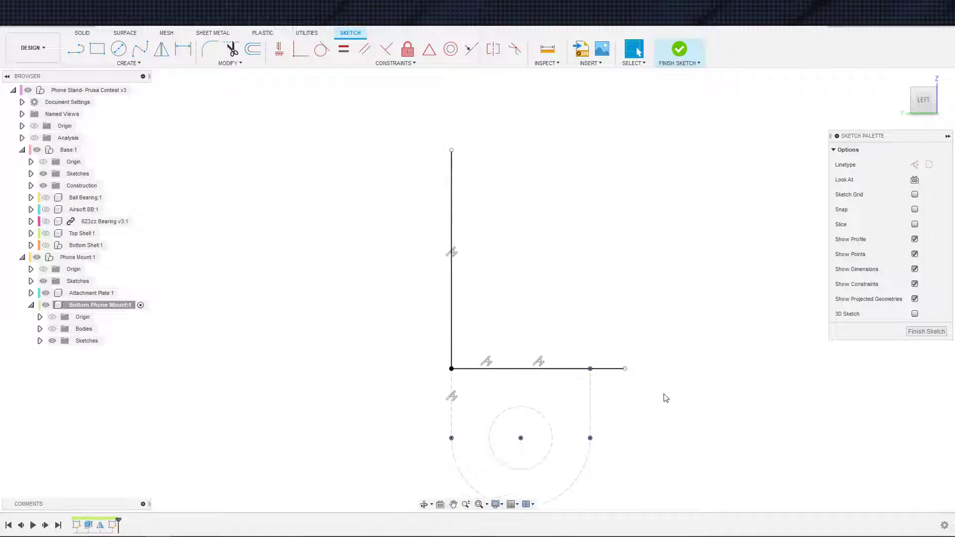
pyautogui.scroll(-2, 635, 381)
pyautogui.scroll(1, 548, 480)
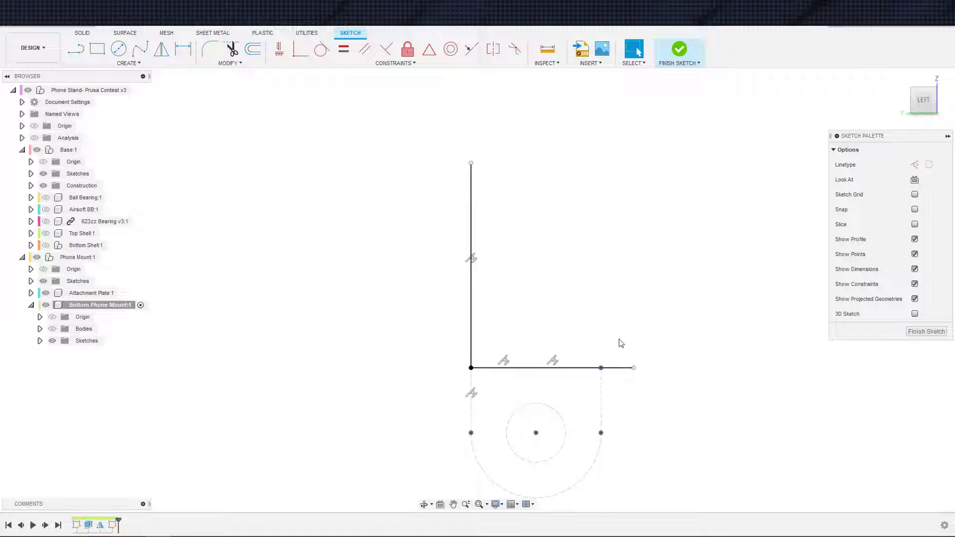
pyautogui.scroll(-1, 639, 335)
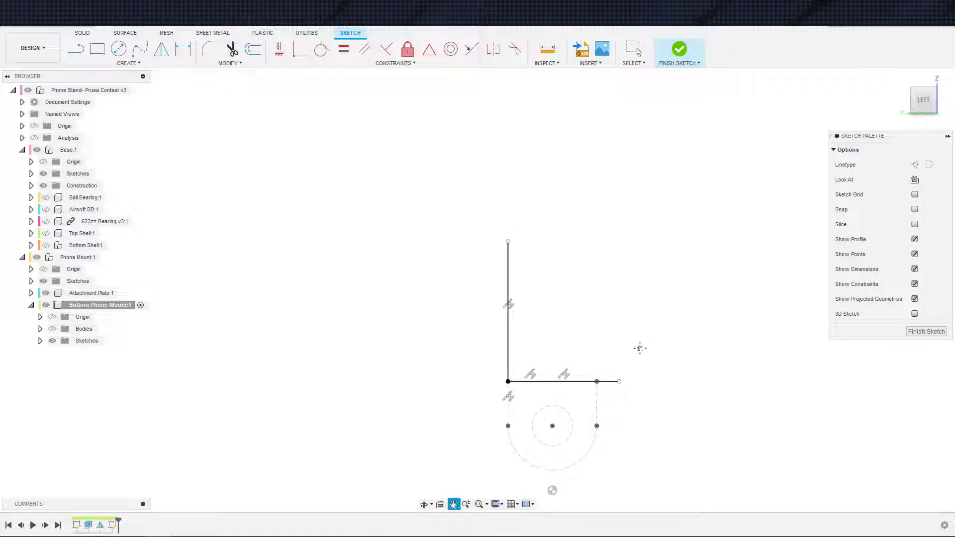
pyautogui.click(506, 303)
pyautogui.click(569, 257)
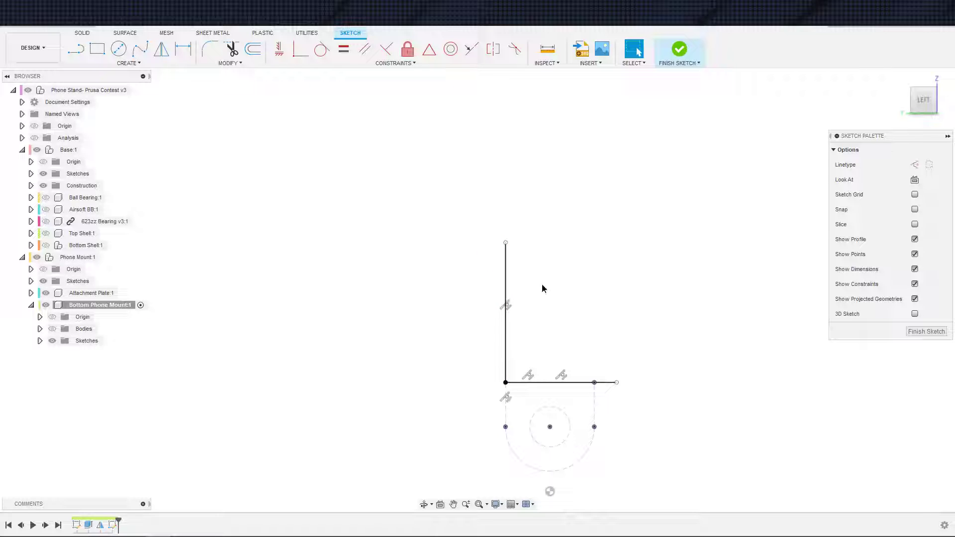
pyautogui.click(249, 47)
pyautogui.click(505, 322)
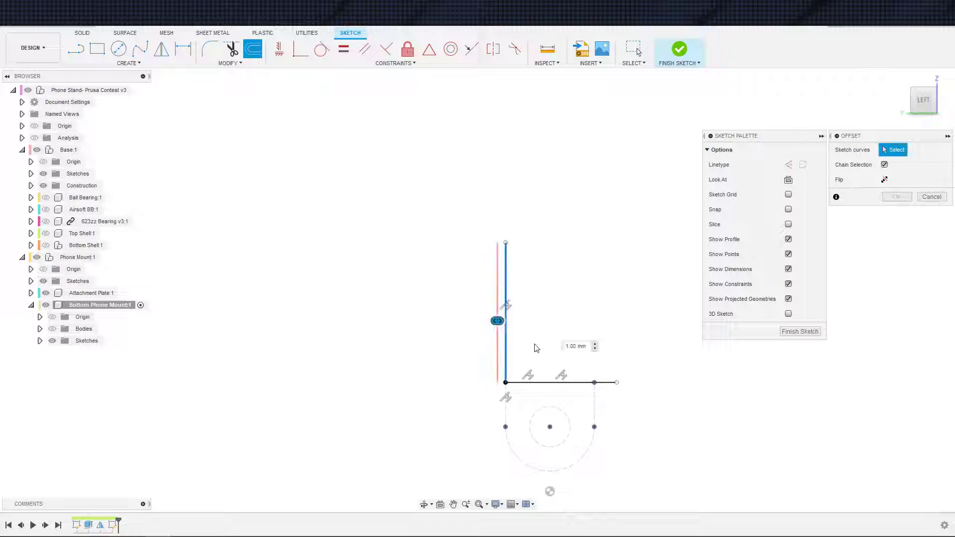
pyautogui.click(607, 383)
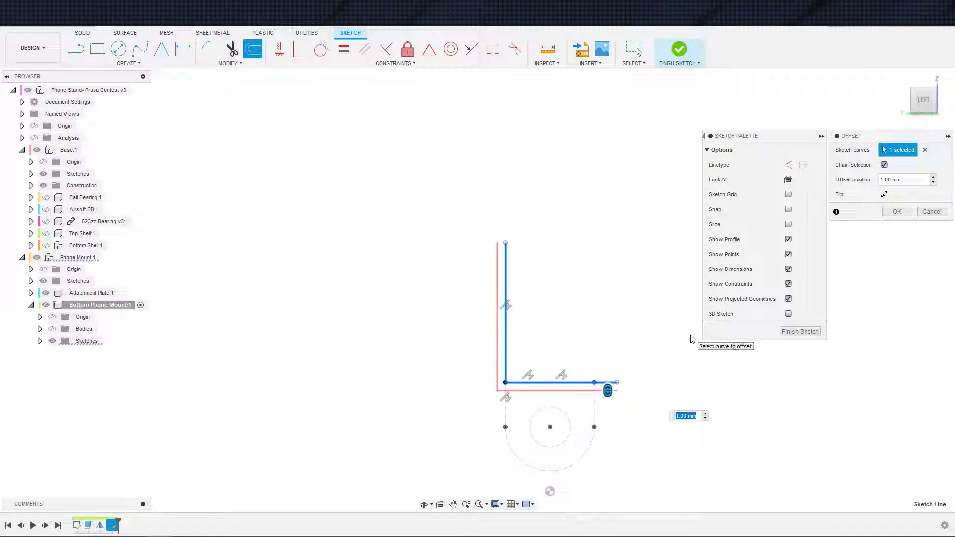
pyautogui.write('3')
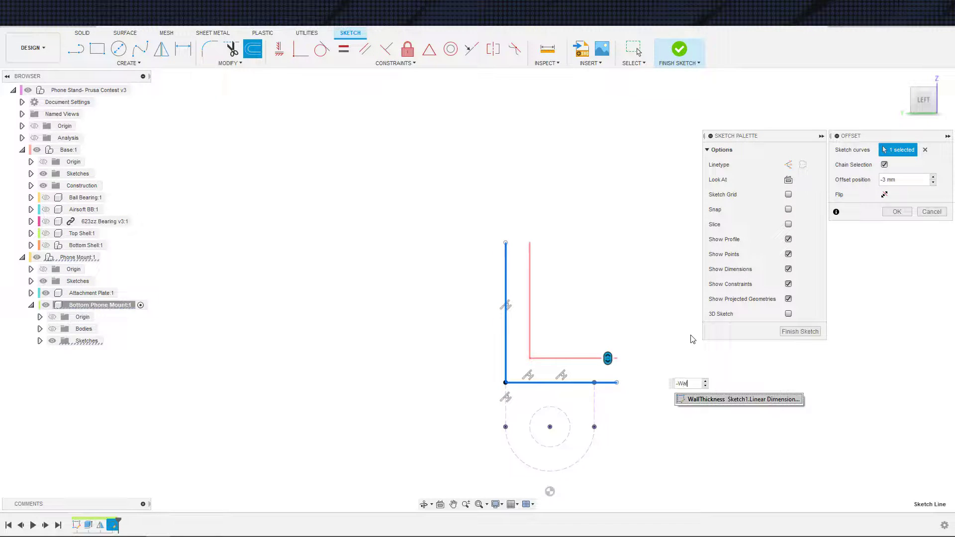
pyautogui.press('Return')
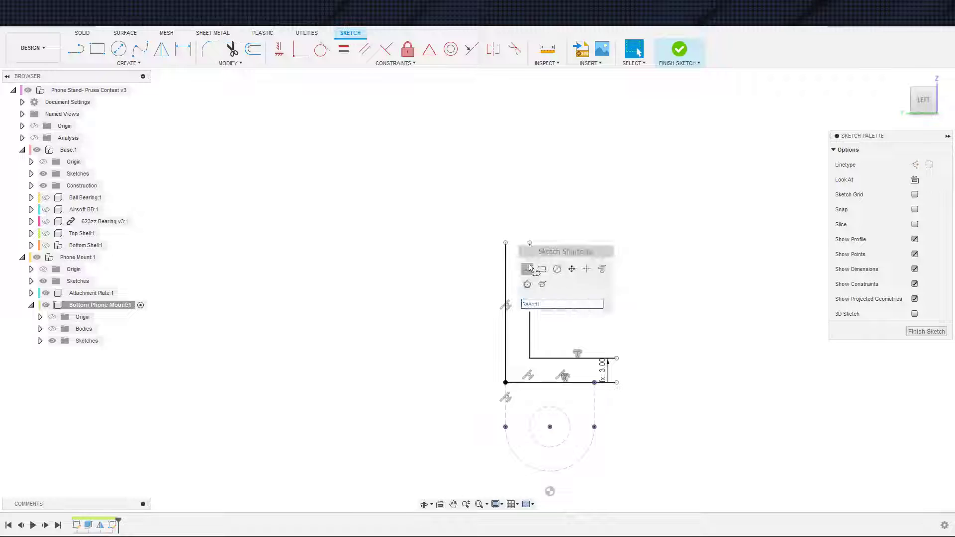
# Close the L-shaped profile with short lines across its upper end and its right end.
pyautogui.press('l')
pyautogui.click(505, 243)
pyautogui.click(529, 242)
pyautogui.click(617, 382)
pyautogui.click(617, 358)
pyautogui.press('Escape')
# Draw a tall rectangle and a wide rectangle overlapping in an L shape beside the phone holder profile.
pyautogui.scroll(-2, 688, 326)
pyautogui.press('s')
pyautogui.click(651, 337)
pyautogui.click(628, 228)
pyautogui.click(675, 365)
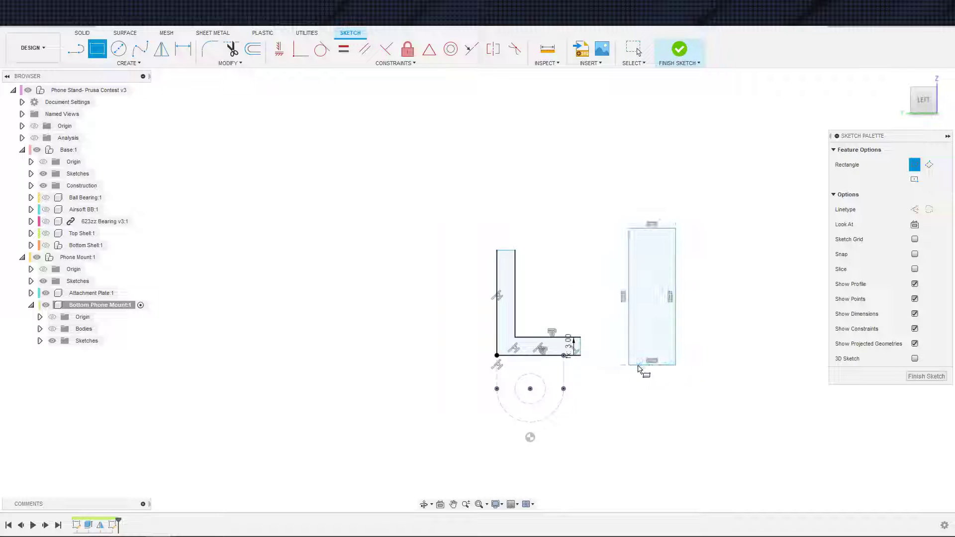
pyautogui.click(629, 385)
pyautogui.click(773, 329)
pyautogui.press('Escape')
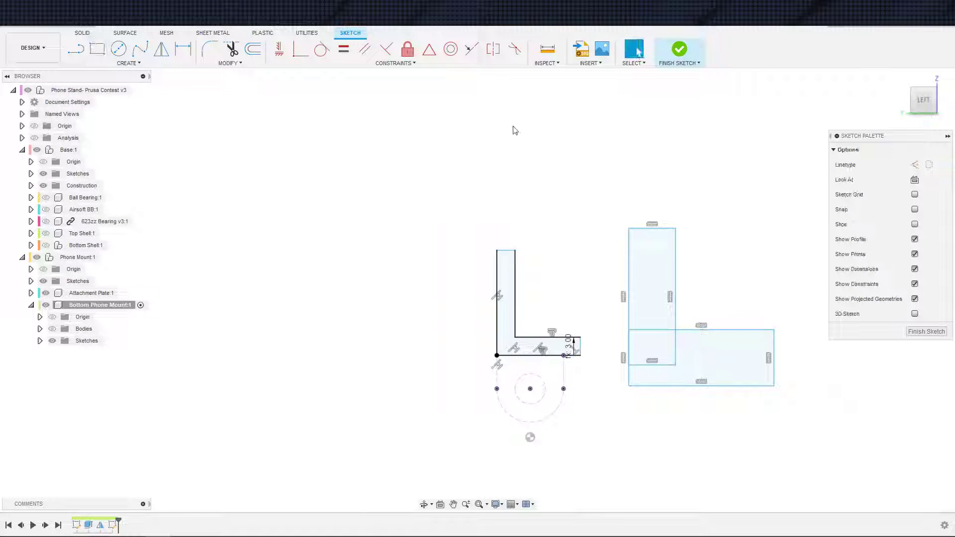
# Make the left sides of the two overlapping rectangles collinear, and their bottom edges collinear as well.
pyautogui.click(472, 49)
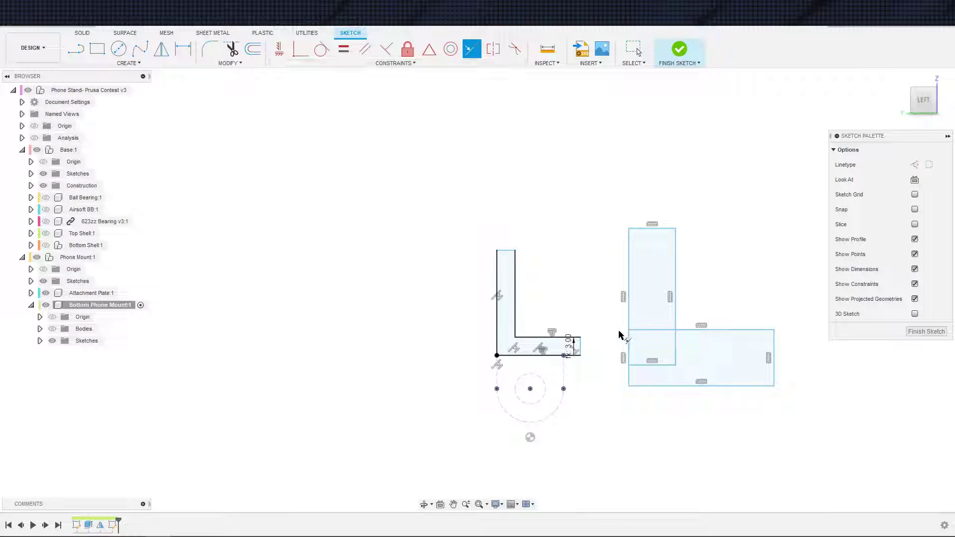
pyautogui.click(629, 378)
pyautogui.click(625, 298)
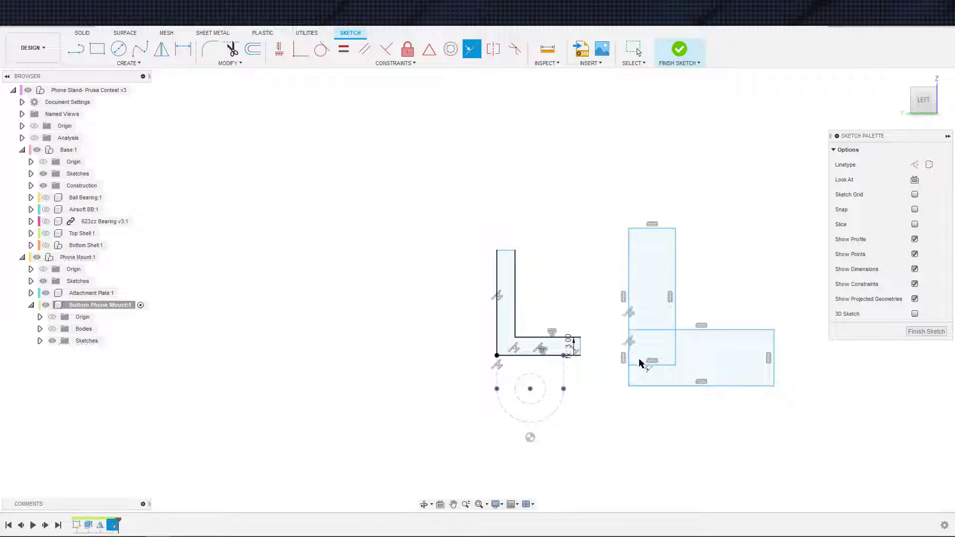
pyautogui.click(662, 365)
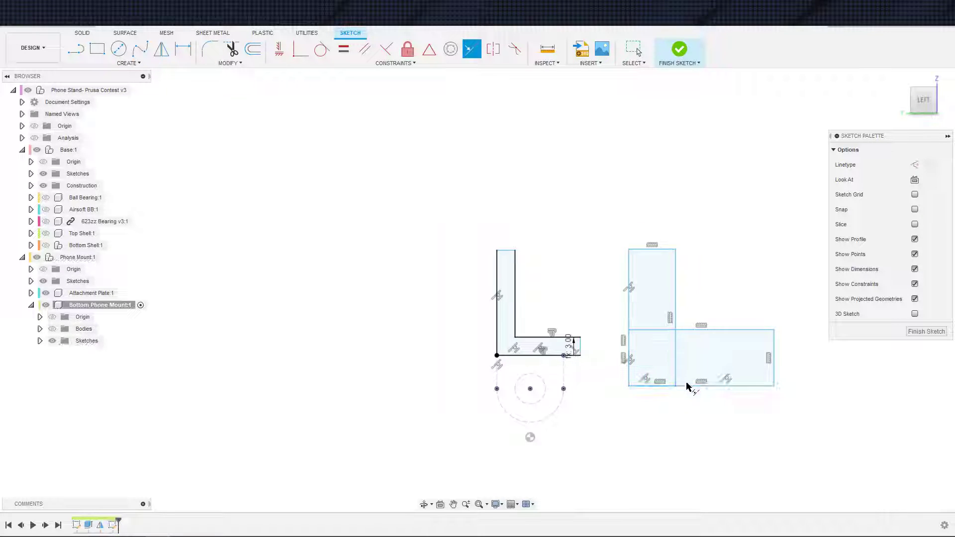
pyautogui.press('Escape')
# Dimension the wide rectangle's height as WallThickness.
pyautogui.scroll(3, 740, 384)
pyautogui.press('d')
pyautogui.click(795, 373)
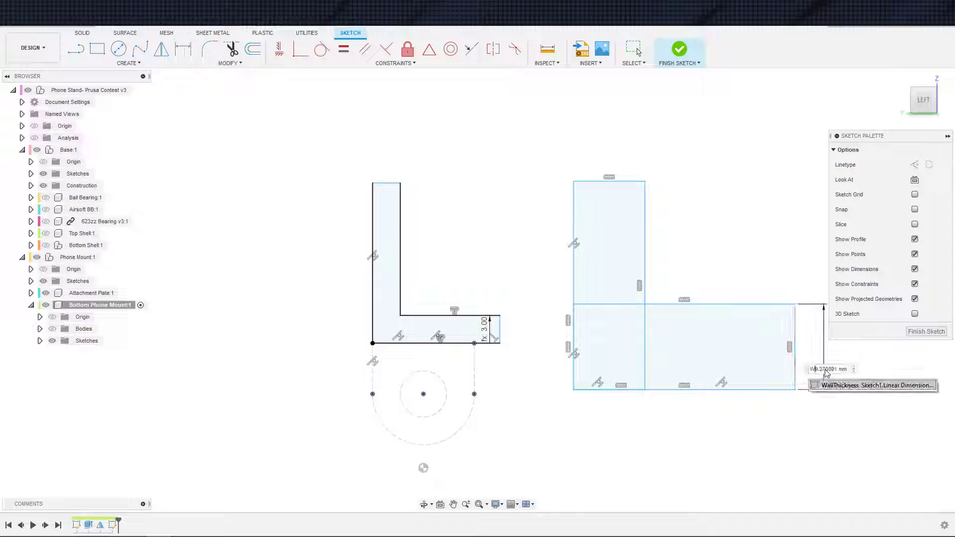
pyautogui.click(825, 369)
pyautogui.write('3')
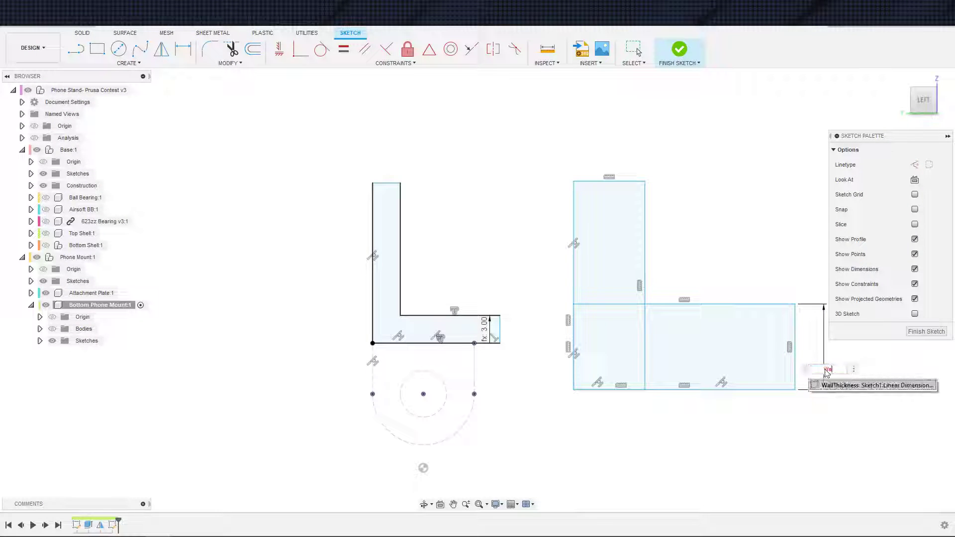
pyautogui.press('Return')
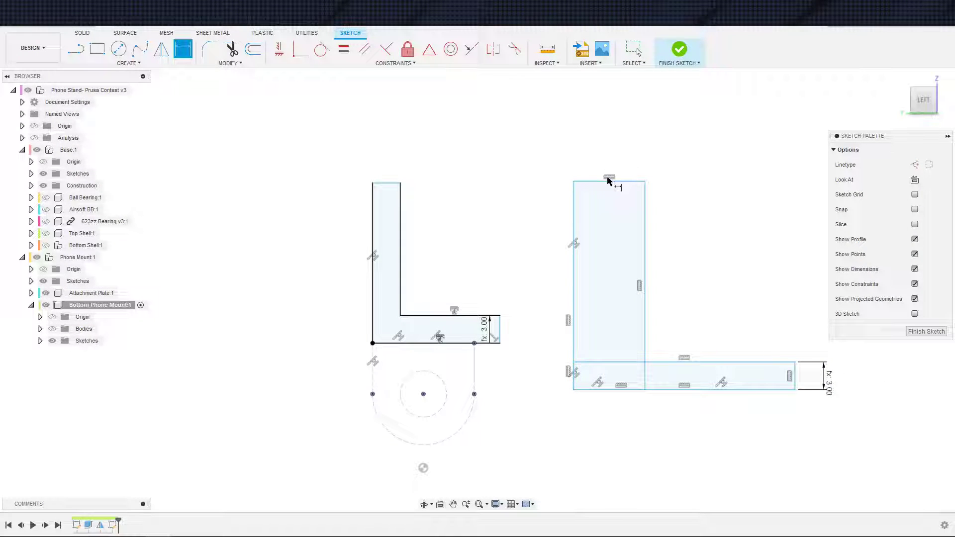
# Dimension the tall rectangle's width as WallThickness.
pyautogui.click(606, 181)
pyautogui.click(610, 159)
pyautogui.write('3')
pyautogui.press('Return')
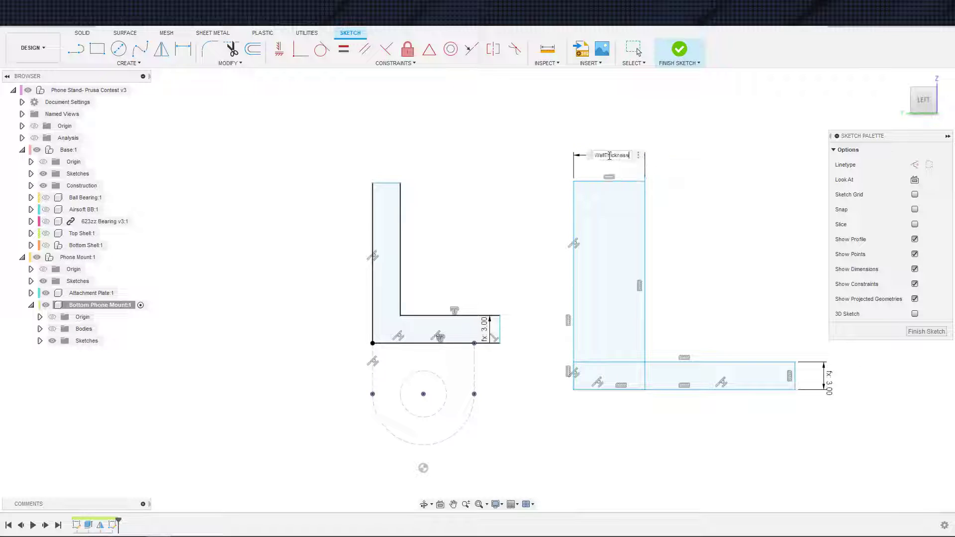
pyautogui.press('Escape')
# Delete both overlapping rectangles together with their constraints and dimensions.
pyautogui.scroll(2, 606, 249)
pyautogui.scroll(-2, 607, 273)
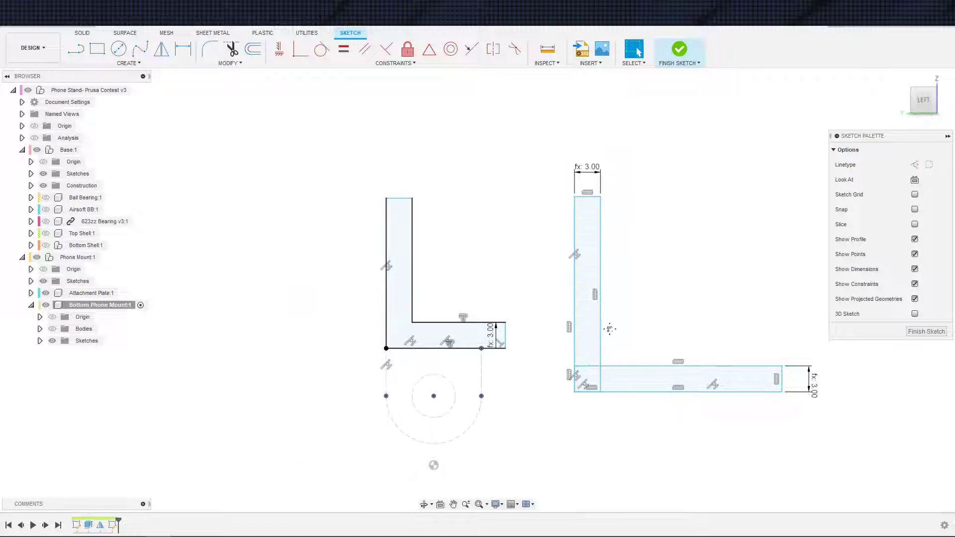
pyautogui.moveTo(608, 321); pyautogui.dragTo(607, 296, button='middle')
pyautogui.scroll(-1, 607, 288)
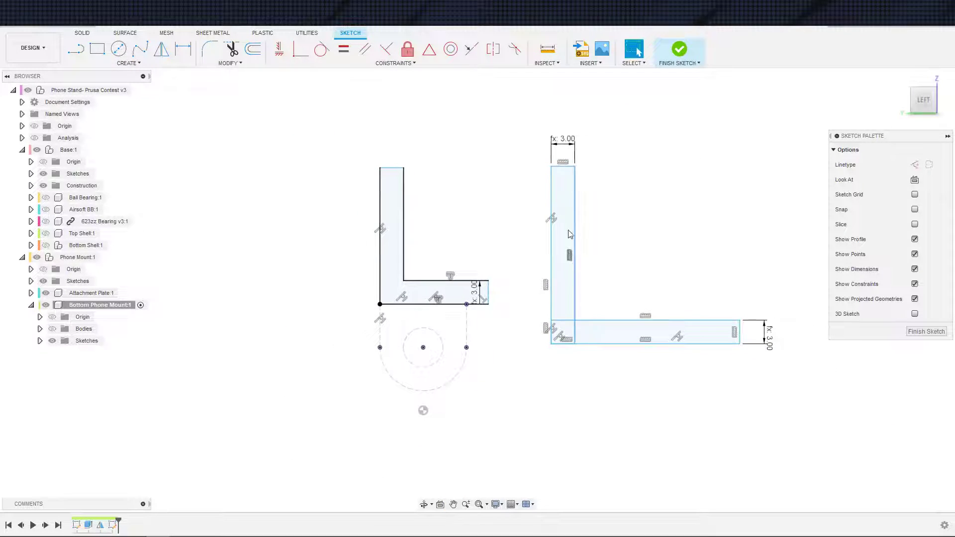
pyautogui.moveTo(611, 267); pyautogui.dragTo(812, 416)
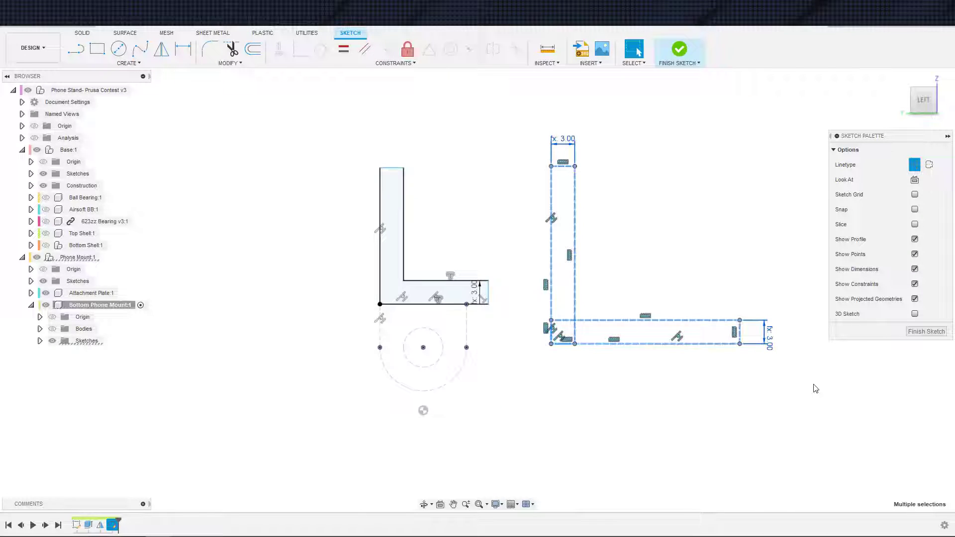
pyautogui.press('Delete')
pyautogui.scroll(-1, 543, 315)
pyautogui.moveTo(543, 316); pyautogui.dragTo(595, 341, button='middle')
pyautogui.scroll(1, 588, 346)
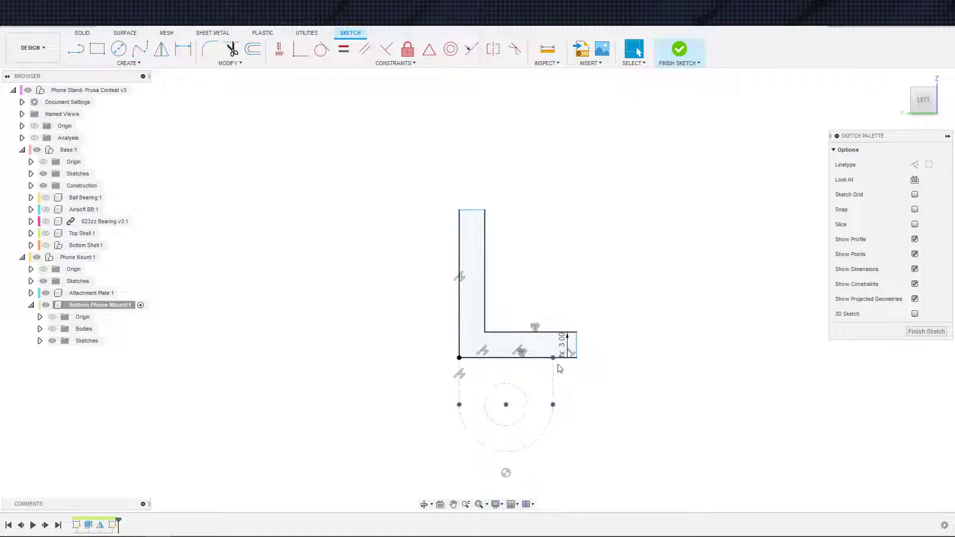
pyautogui.scroll(2, 552, 361)
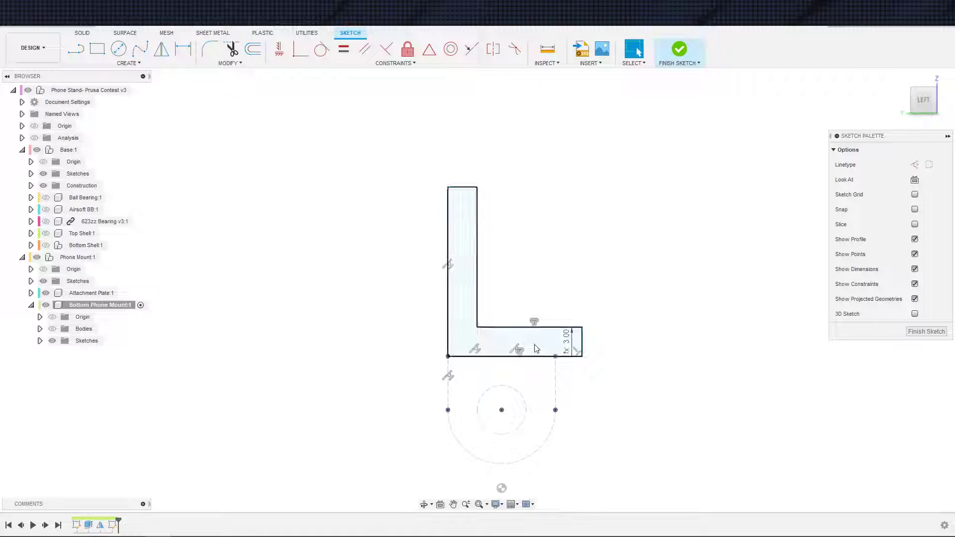
pyautogui.scroll(-1, 535, 284)
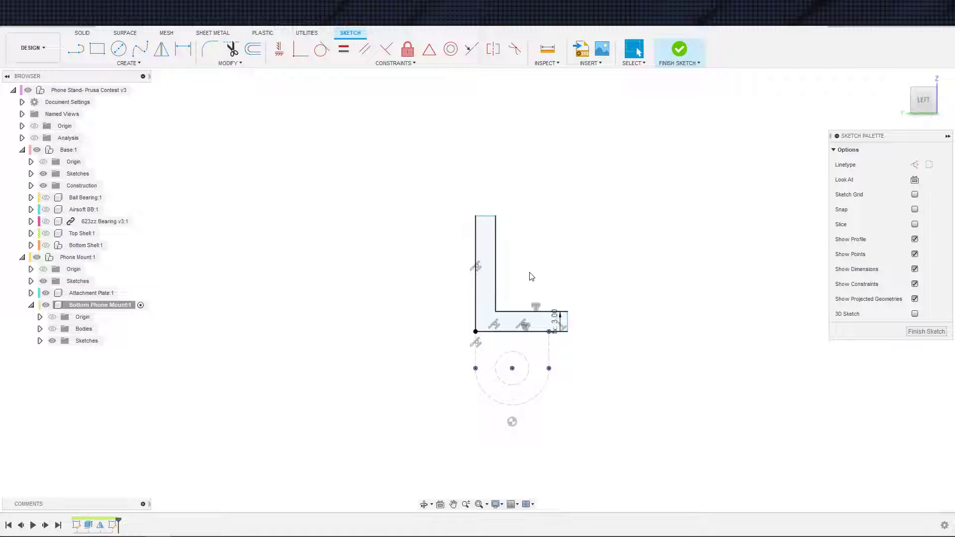
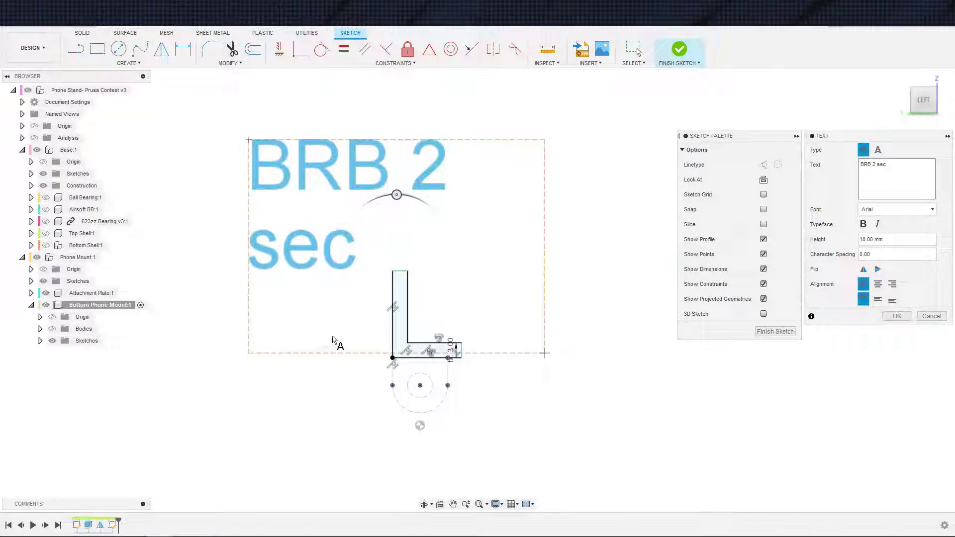
# Cancel the pending "BRB 2 sec" sketch text and finish the sketch of the L-shaped holder profile.
pyautogui.press('Escape')
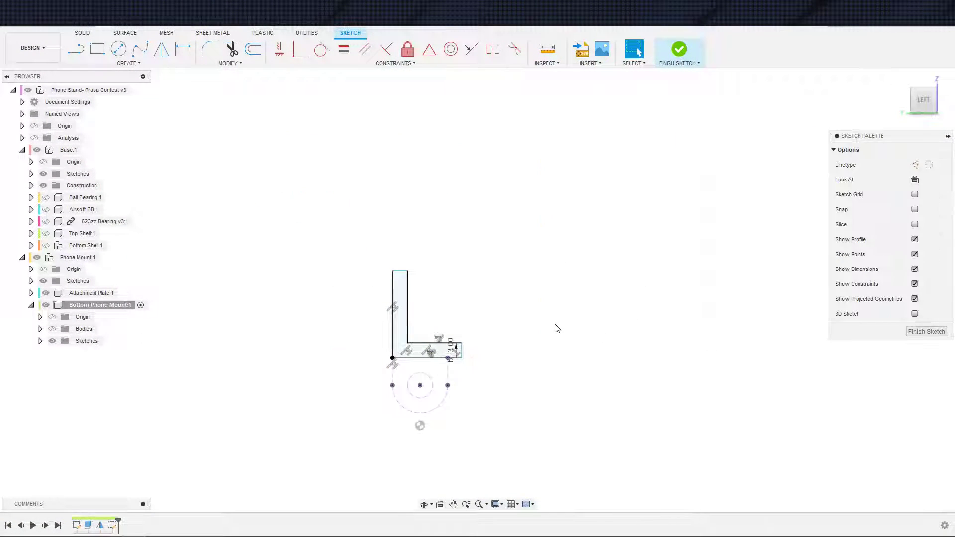
pyautogui.scroll(5, 497, 318)
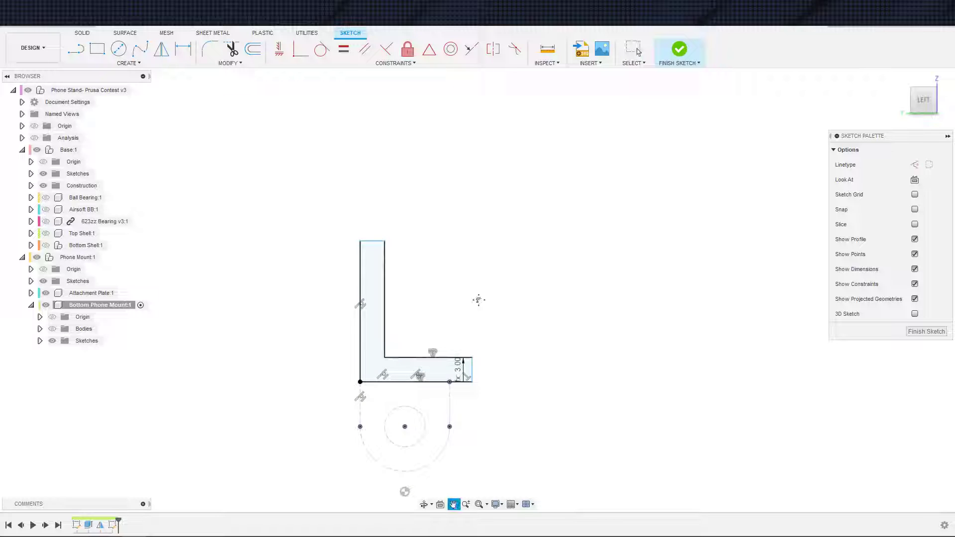
pyautogui.moveTo(478, 299); pyautogui.dragTo(526, 294)
pyautogui.click(679, 49)
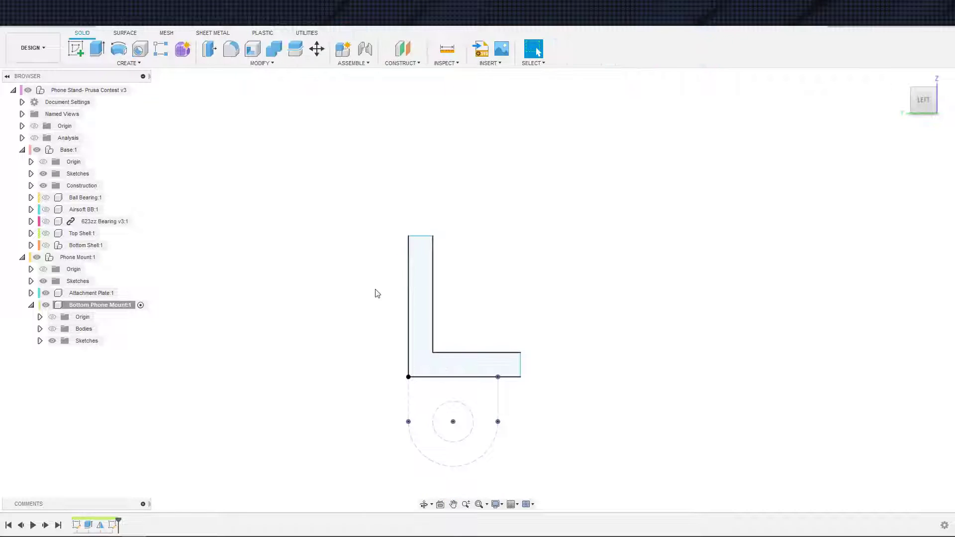
pyautogui.scroll(-2, 220, 313)
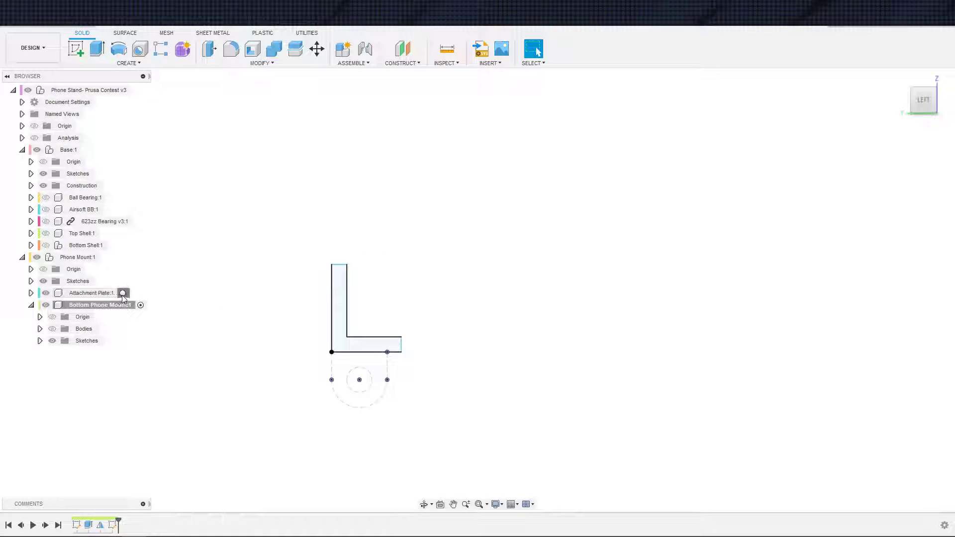
# Activate the Attachment Plate component and show its bodies.
pyautogui.click(123, 294)
pyautogui.click(31, 294)
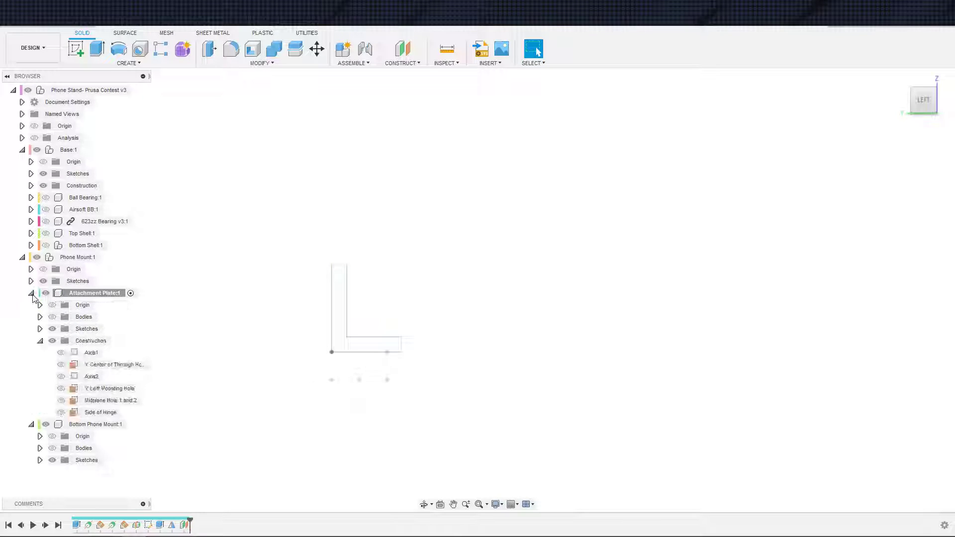
pyautogui.click(31, 294)
pyautogui.click(54, 317)
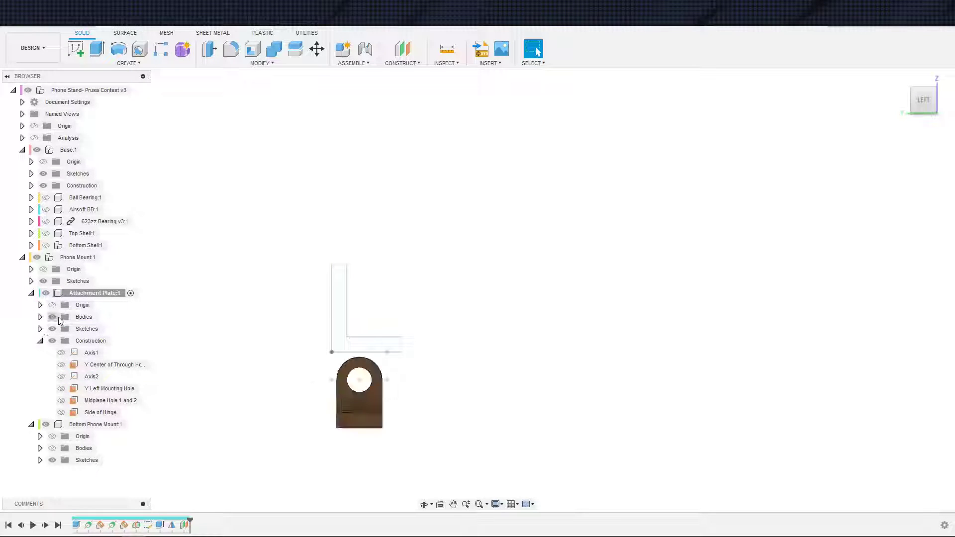
pyautogui.press('F6')
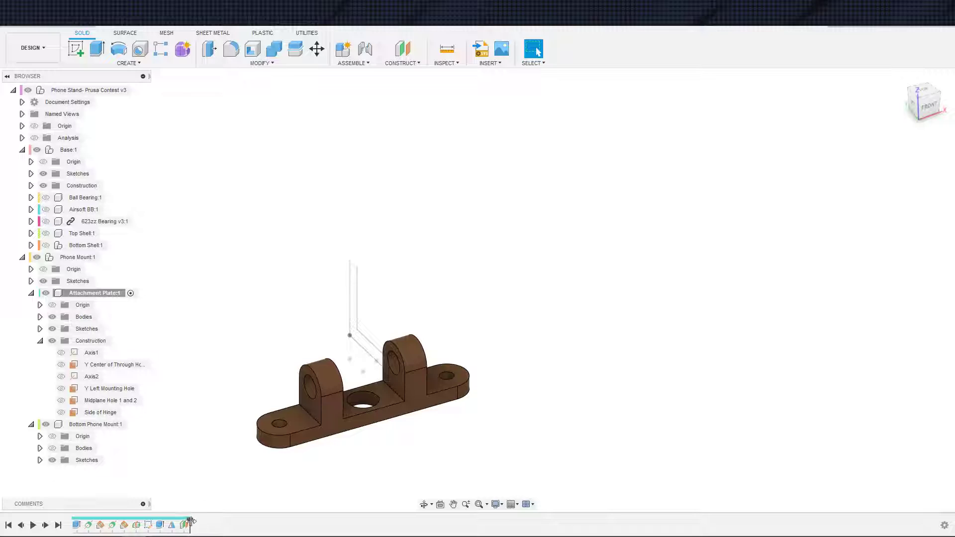
# Roll the Attachment Plate's design history back to just before the hinge sketch, leaving only the flat plate.
pyautogui.moveTo(190, 518); pyautogui.dragTo(142, 516)
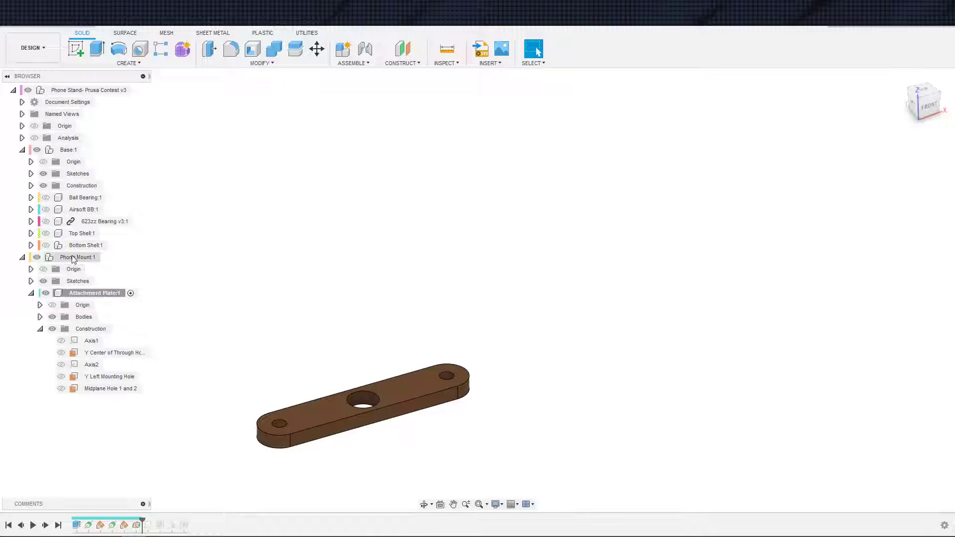
pyautogui.rightClick(75, 293)
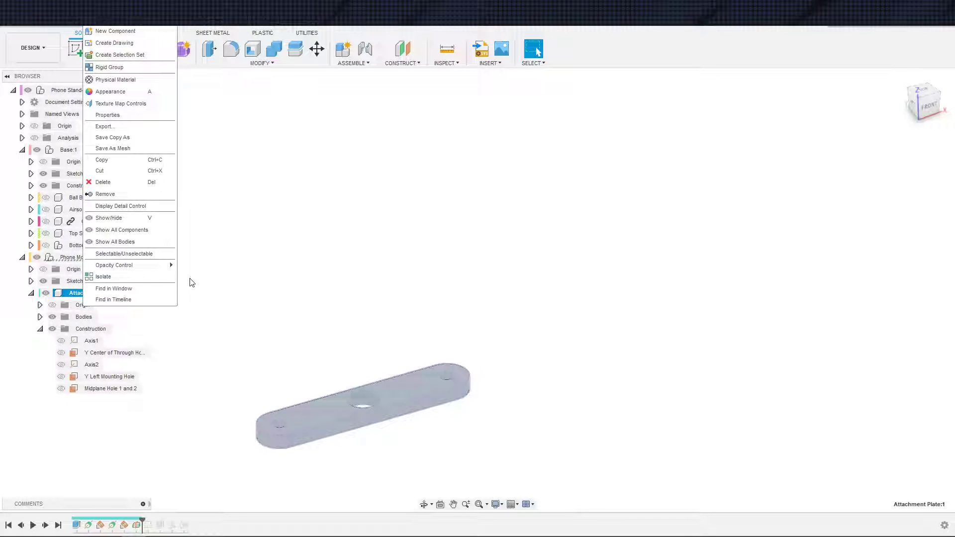
pyautogui.click(252, 209)
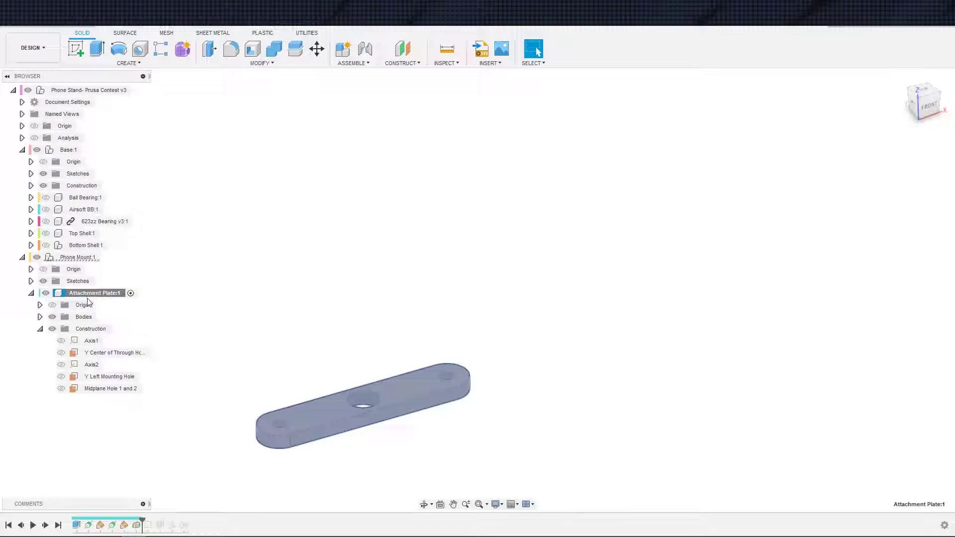
pyautogui.click(39, 329)
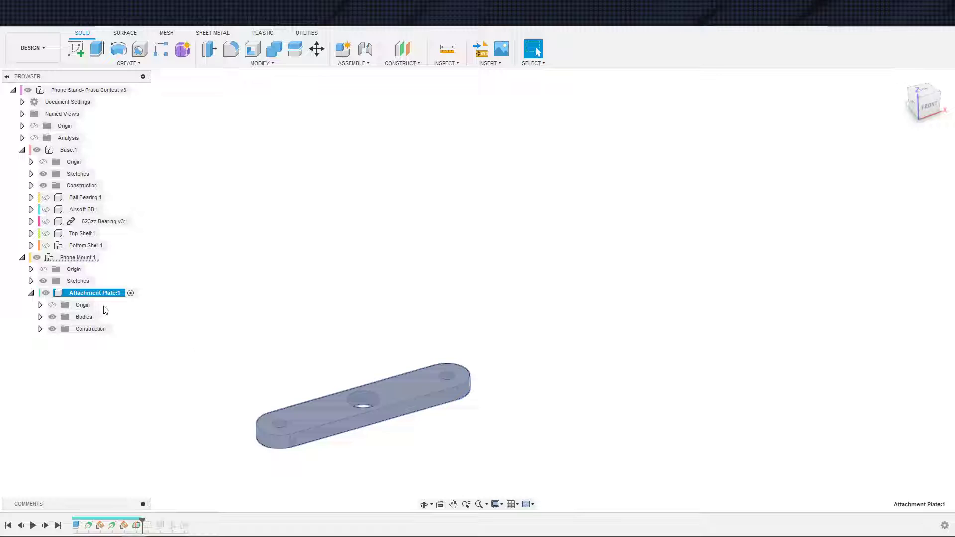
# Create a new component from the flat plate with a Boundary Fill, using the plate body as tool and its cell.
pyautogui.click(145, 65)
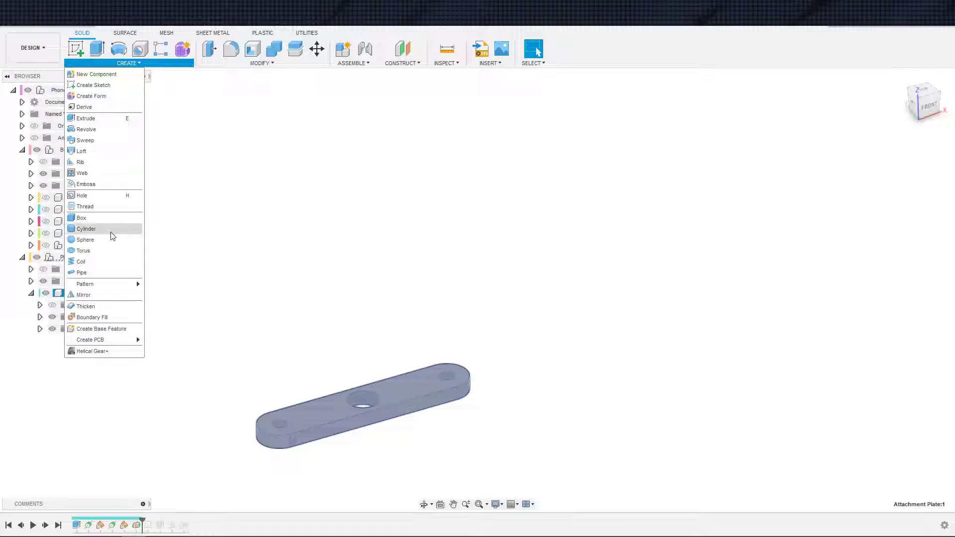
pyautogui.moveTo(113, 340)
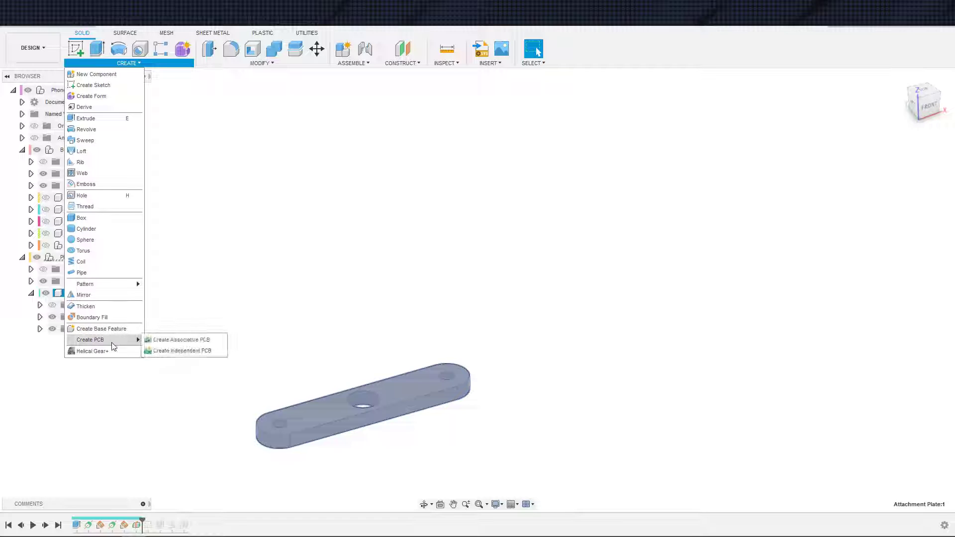
pyautogui.click(92, 319)
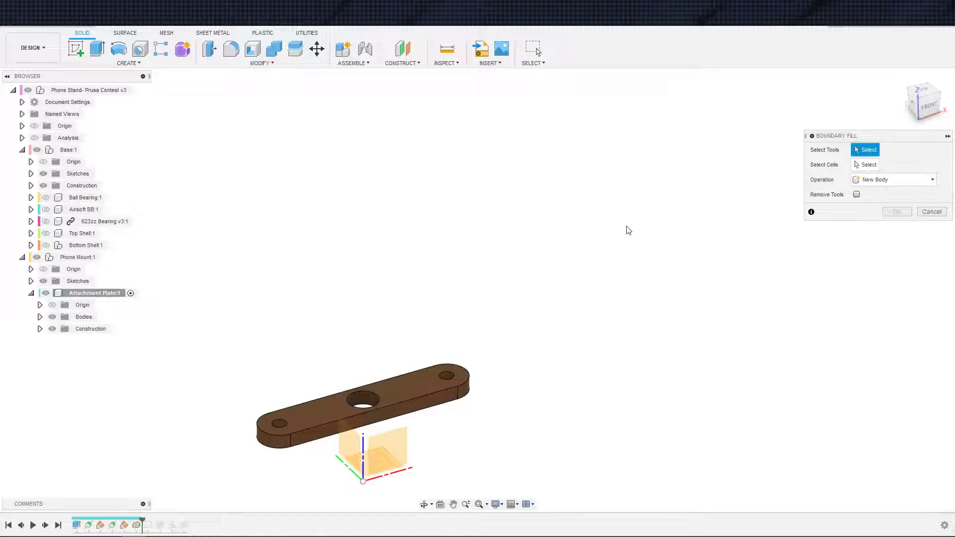
pyautogui.click(411, 394)
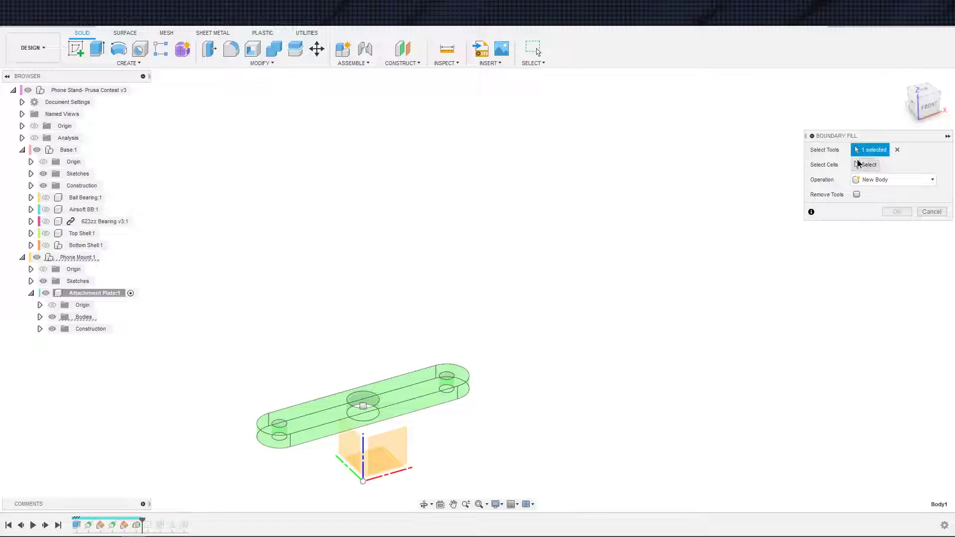
pyautogui.click(368, 410)
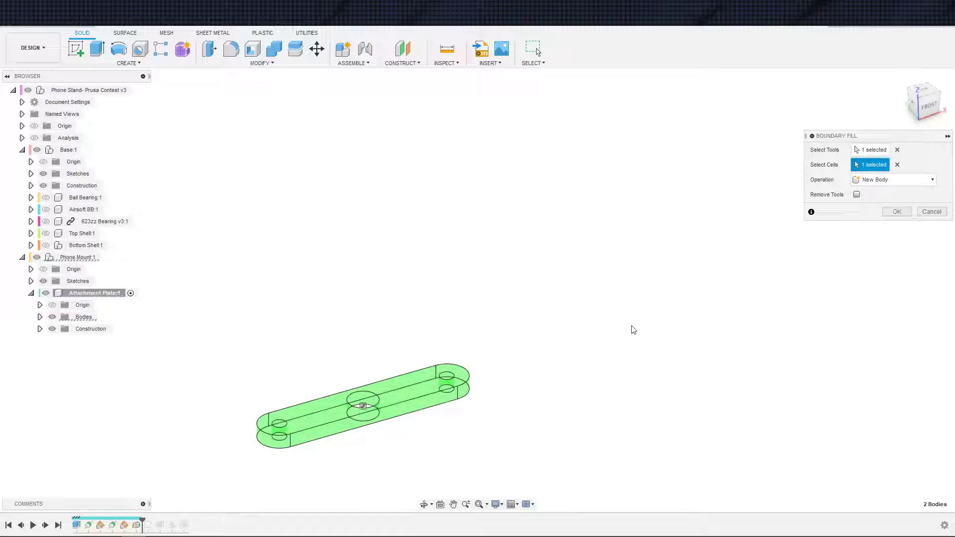
pyautogui.click(890, 180)
pyautogui.click(871, 240)
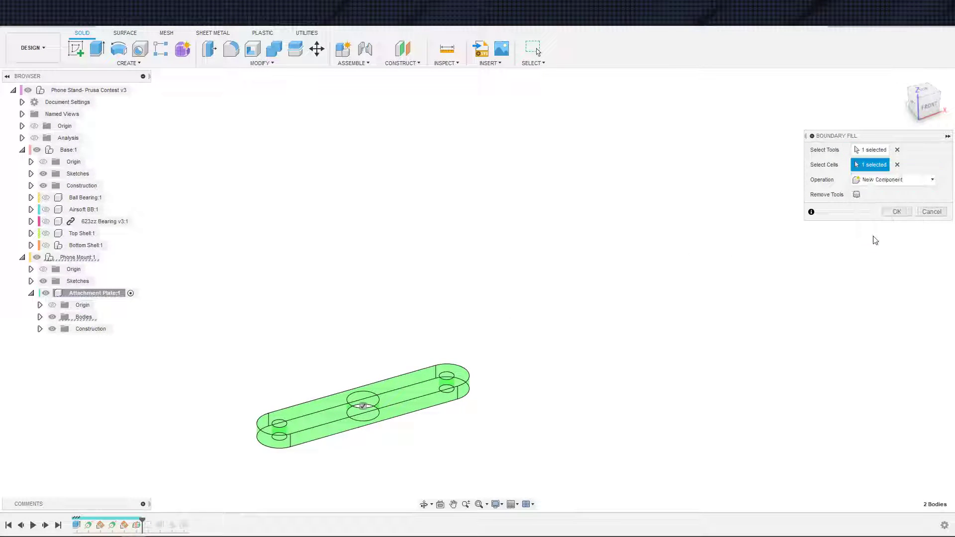
pyautogui.click(893, 211)
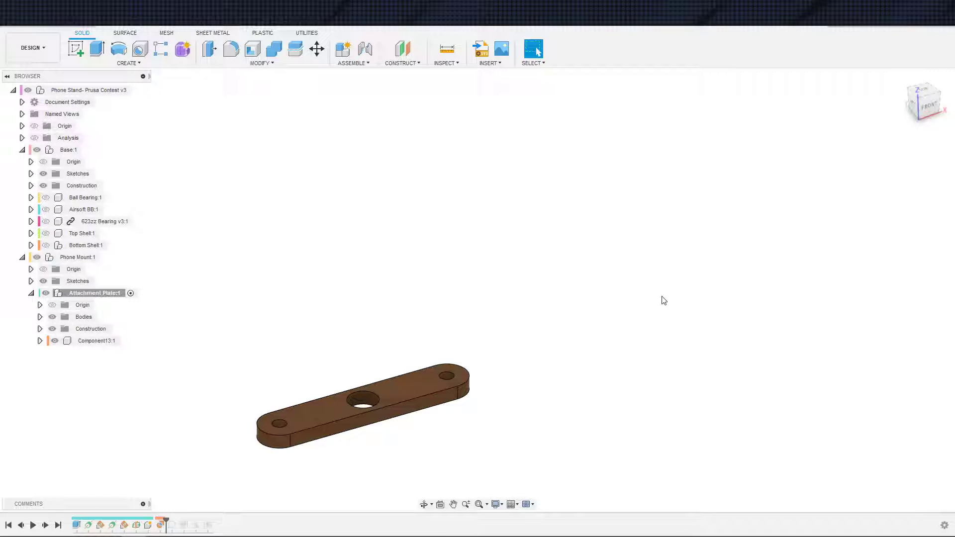
# Rename the new component as GoPro Mount.
pyautogui.click(98, 342)
pyautogui.click(96, 346)
pyautogui.write('GoPro Mount')
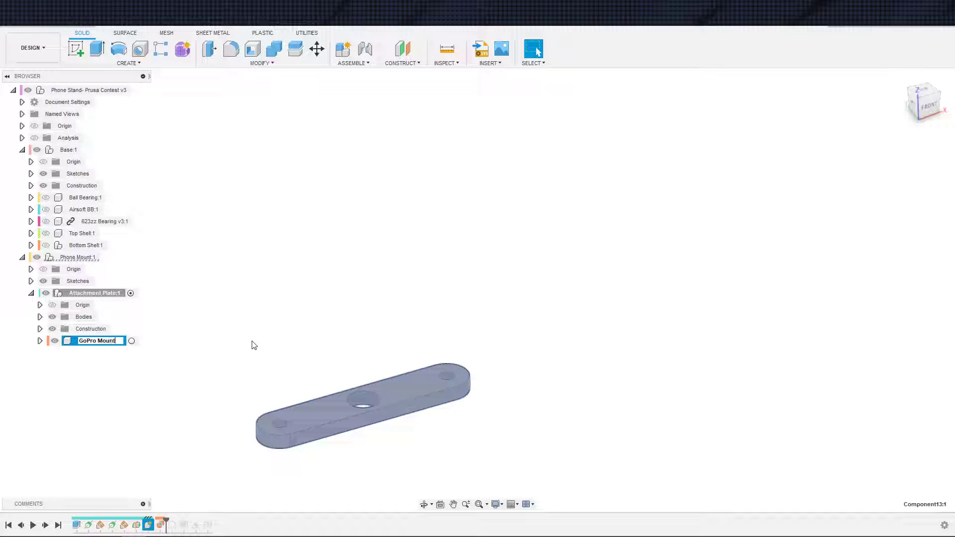
pyautogui.press('Return')
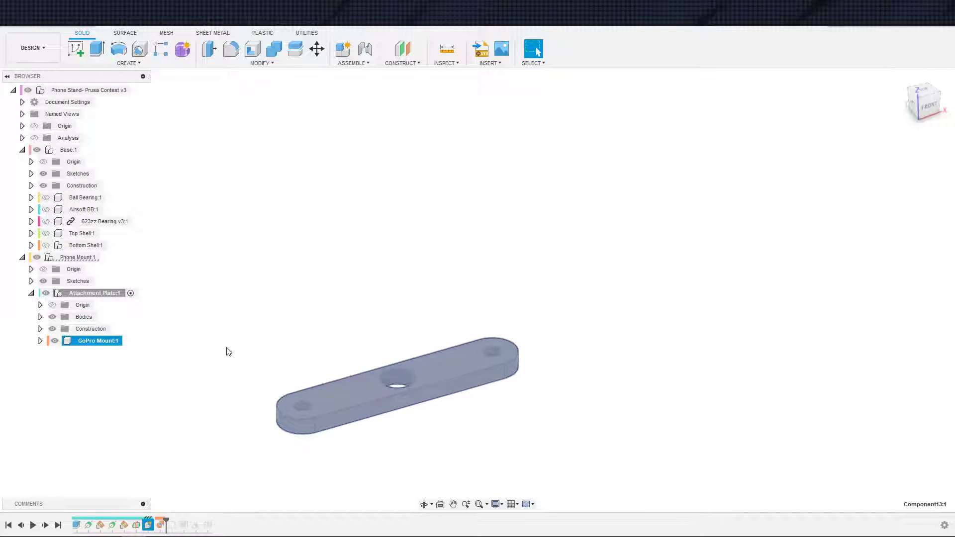
# Hide the Attachment Plate's own bodies and roll its design history forward to the end.
pyautogui.click(127, 355)
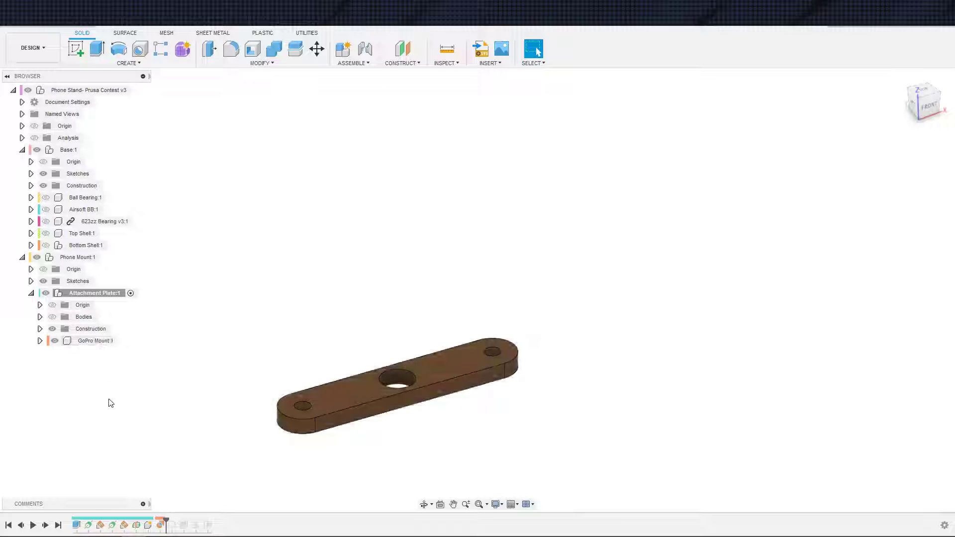
pyautogui.click(45, 524)
pyautogui.click(45, 525)
pyautogui.click(45, 525)
pyautogui.click(45, 524)
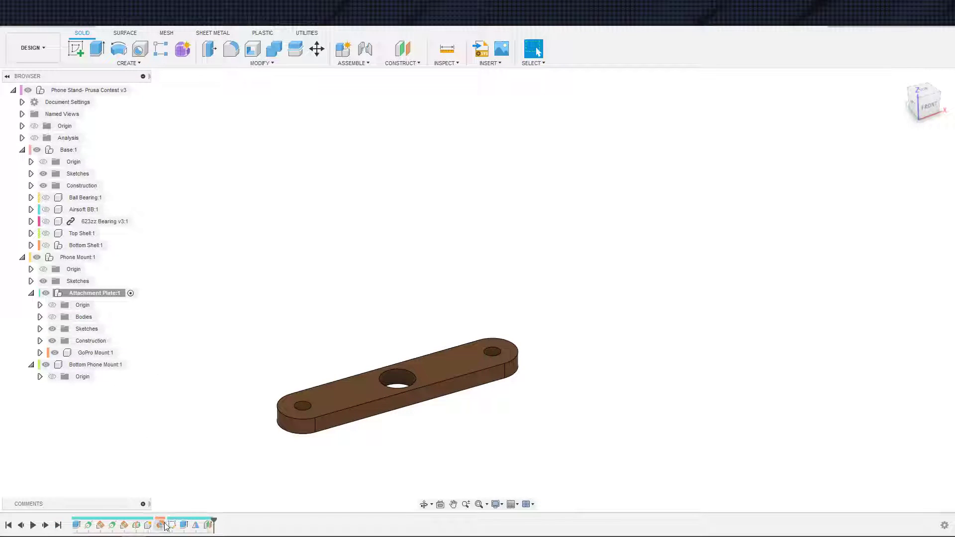
pyautogui.click(57, 320)
pyautogui.click(54, 319)
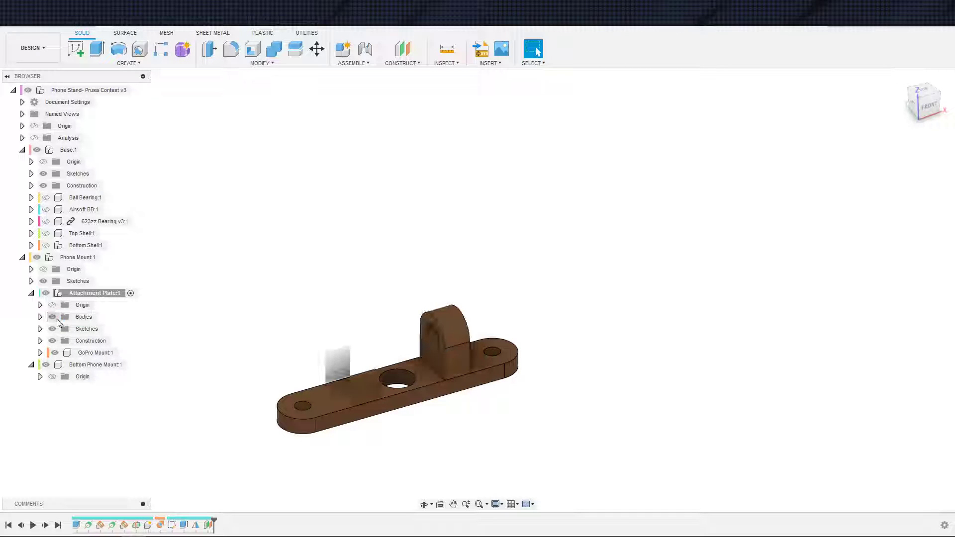
pyautogui.click(53, 318)
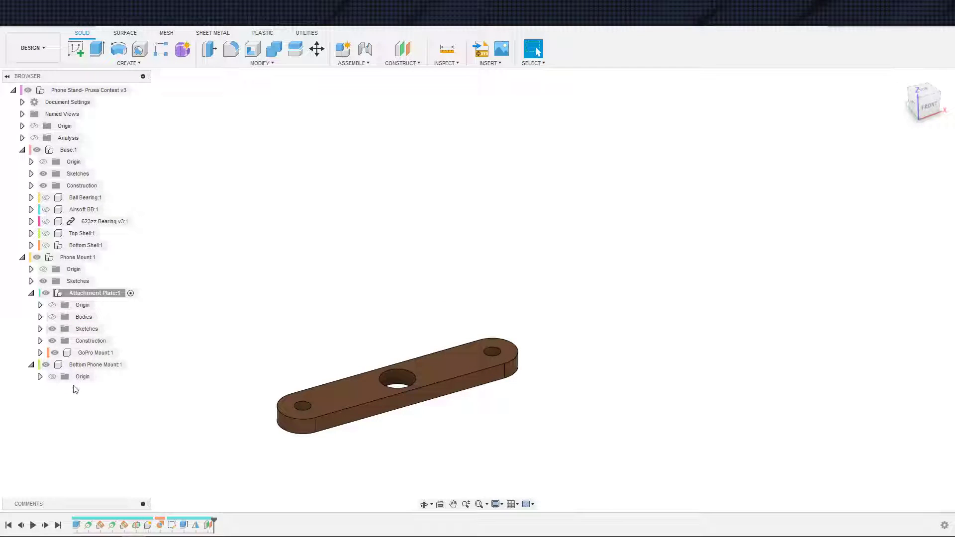
pyautogui.click(124, 353)
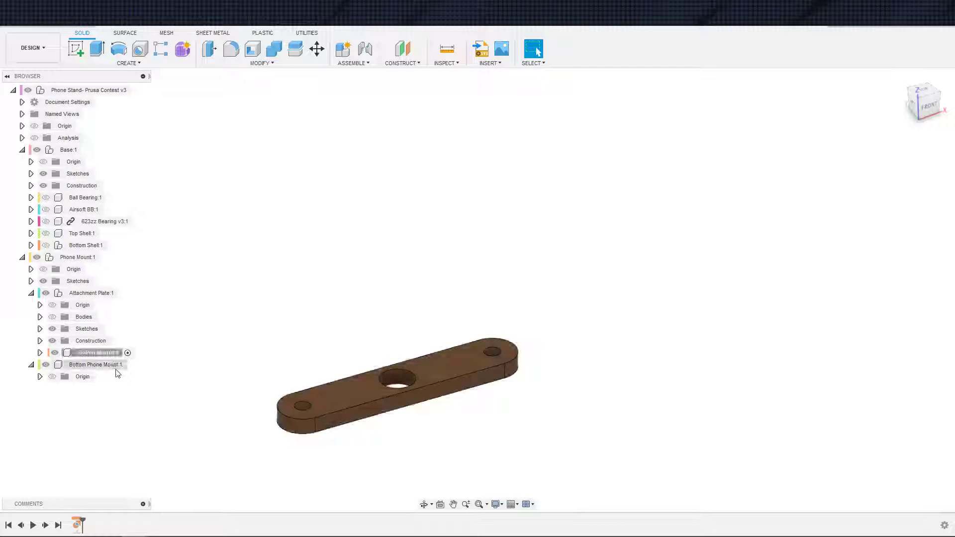
pyautogui.scroll(3, 242, 377)
pyautogui.keyDown('shift'); pyautogui.moveTo(287, 371); pyautogui.dragTo(245, 384, button='middle'); pyautogui.keyUp('shift')
pyautogui.scroll(-2, 303, 403)
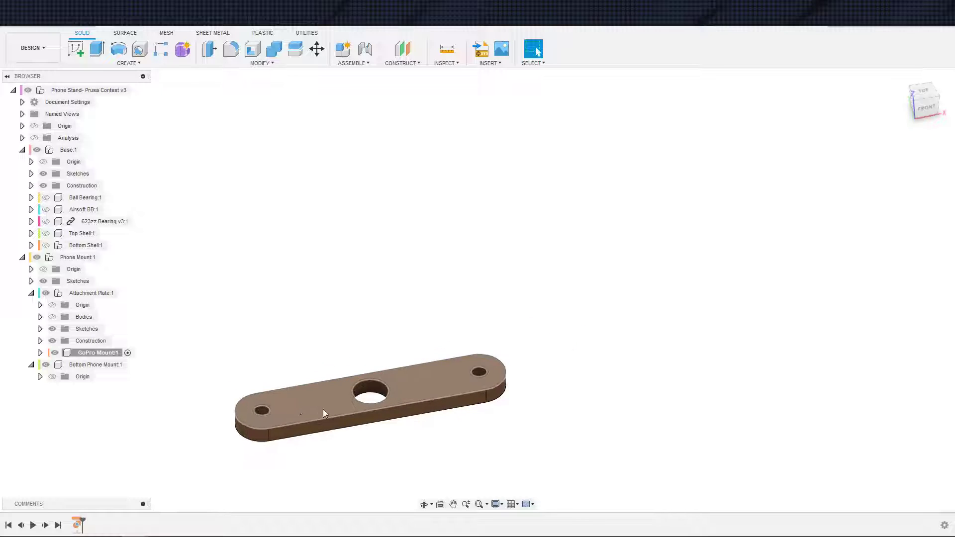
pyautogui.scroll(-2, 350, 387)
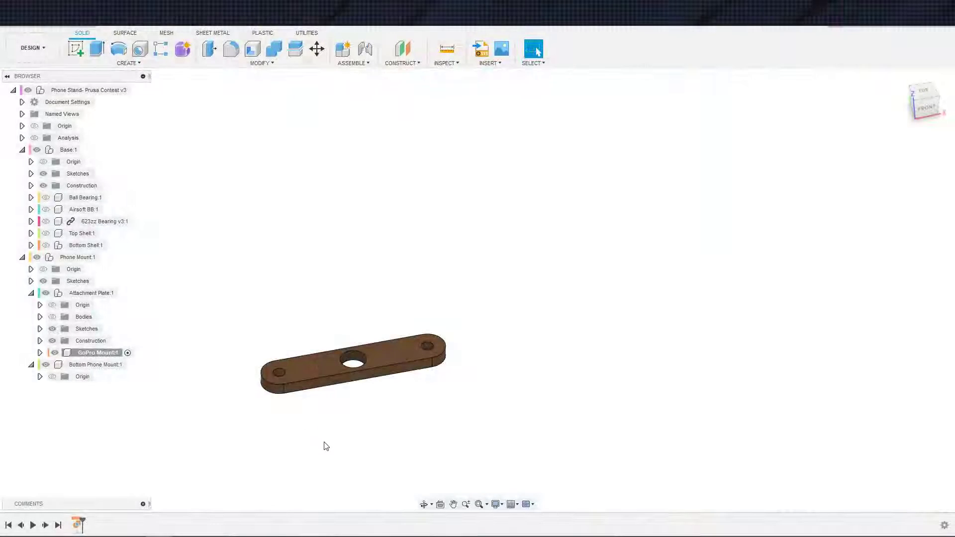
pyautogui.scroll(3, 269, 437)
pyautogui.moveTo(269, 437); pyautogui.dragTo(275, 413, button='middle')
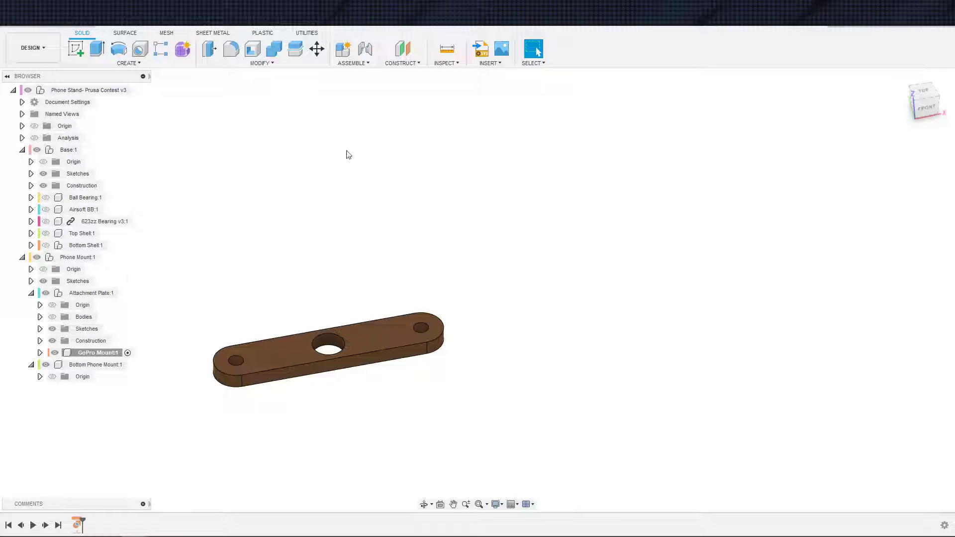
pyautogui.click(402, 48)
pyautogui.keyDown('shift'); pyautogui.moveTo(400, 184); pyautogui.dragTo(378, 369, button='middle'); pyautogui.keyUp('shift')
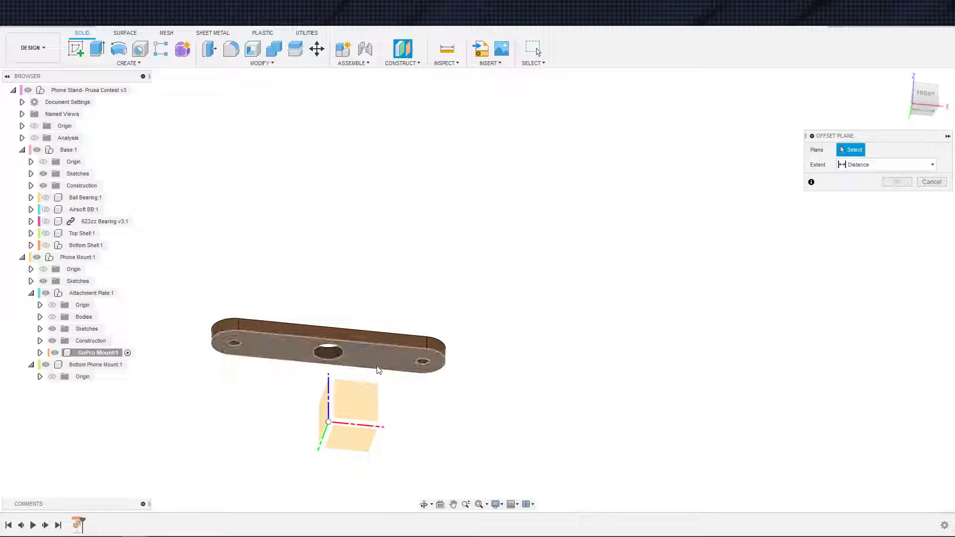
pyautogui.click(378, 369)
pyautogui.press('Escape')
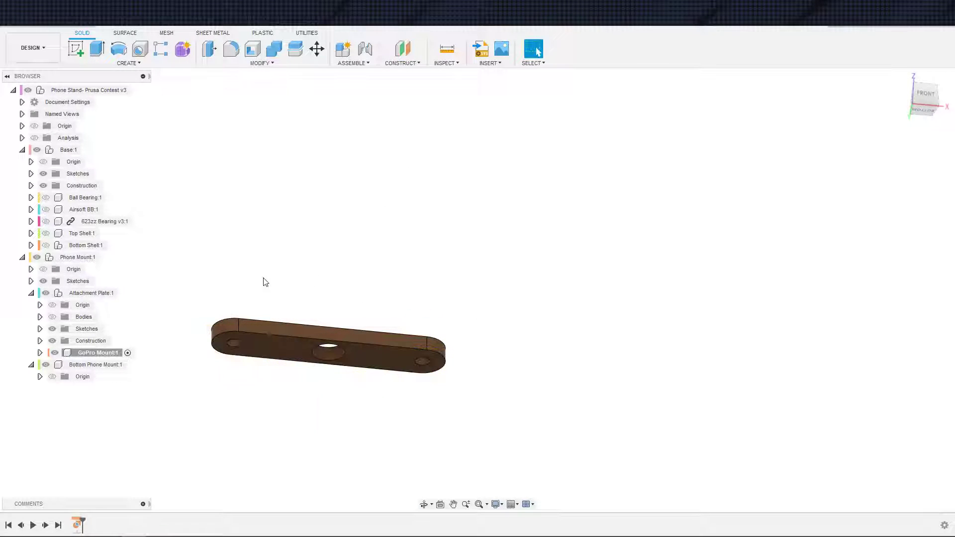
# Activate the Attachment Plate and create an offset plane at 0.00 mm on the plate's bottom face.
pyautogui.click(123, 293)
pyautogui.click(40, 340)
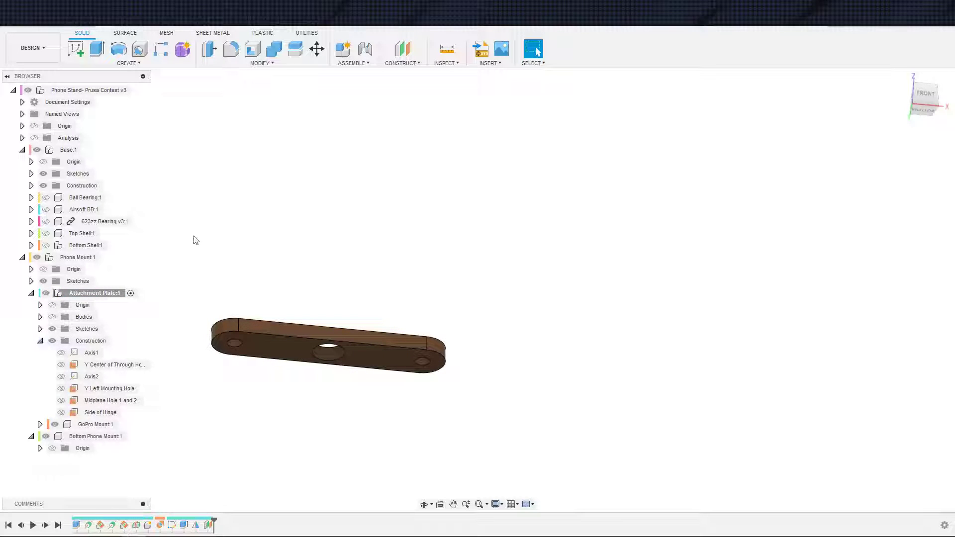
pyautogui.click(402, 48)
pyautogui.click(433, 355)
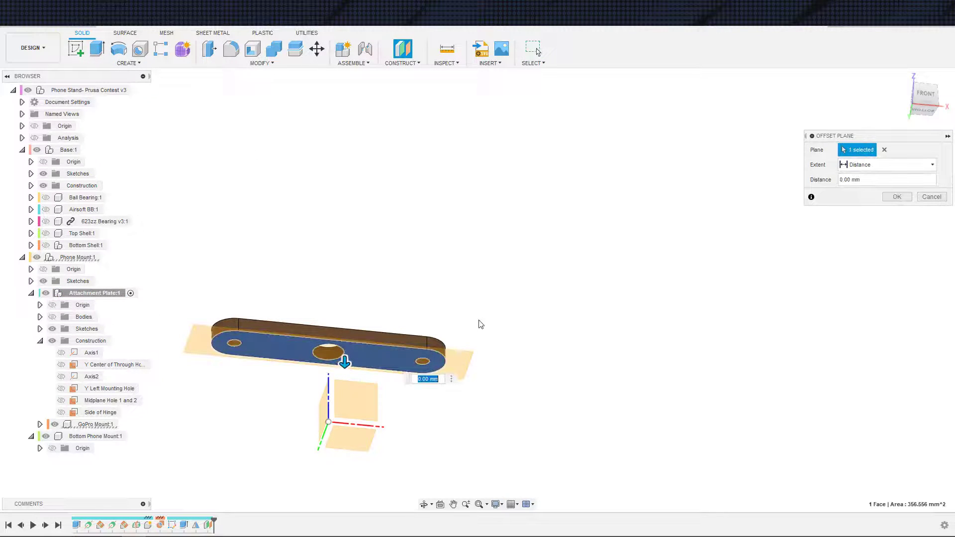
pyautogui.click(900, 198)
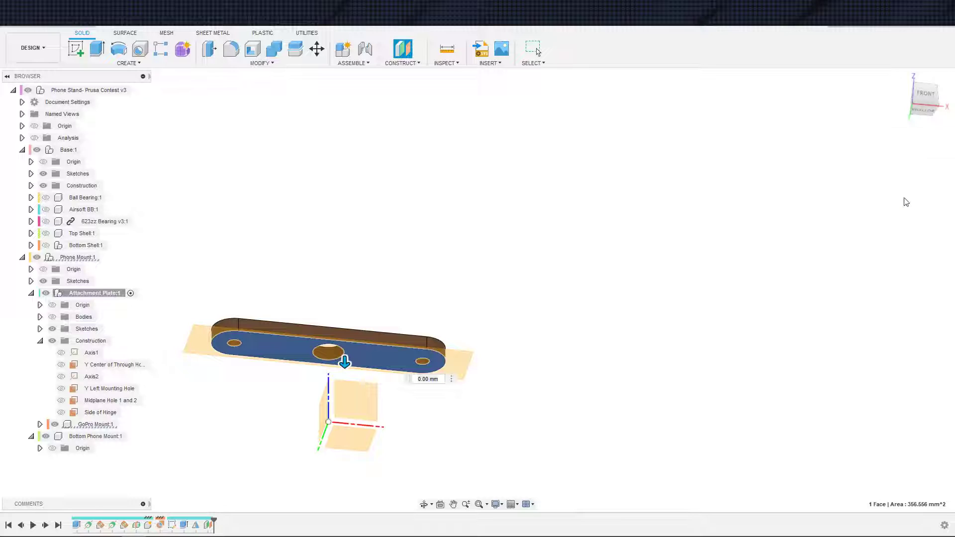
# Rename the new plane as Bottom of Plate and move it directly after the boundary fill in the design history.
pyautogui.doubleClick(89, 424)
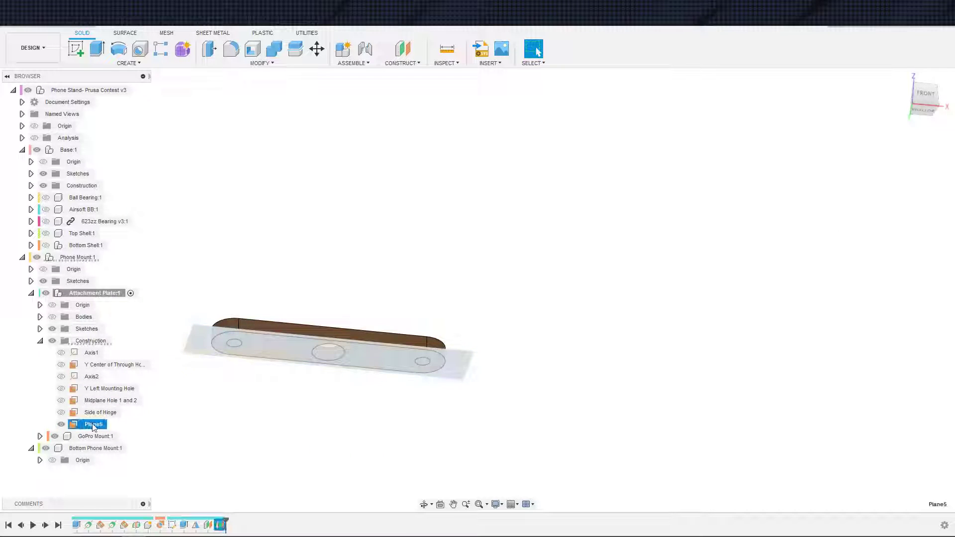
pyautogui.write('B')
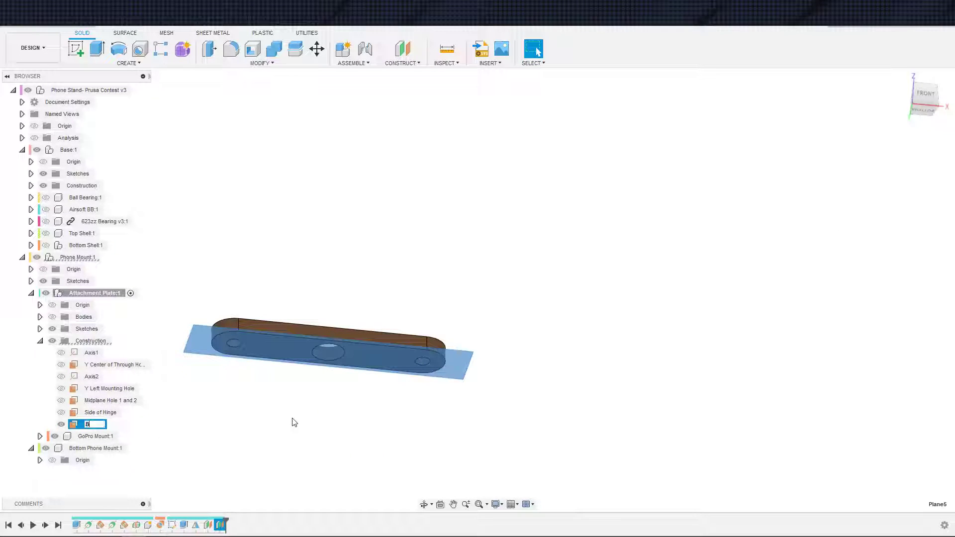
pyautogui.write('ottom of Plate')
pyautogui.press('Return')
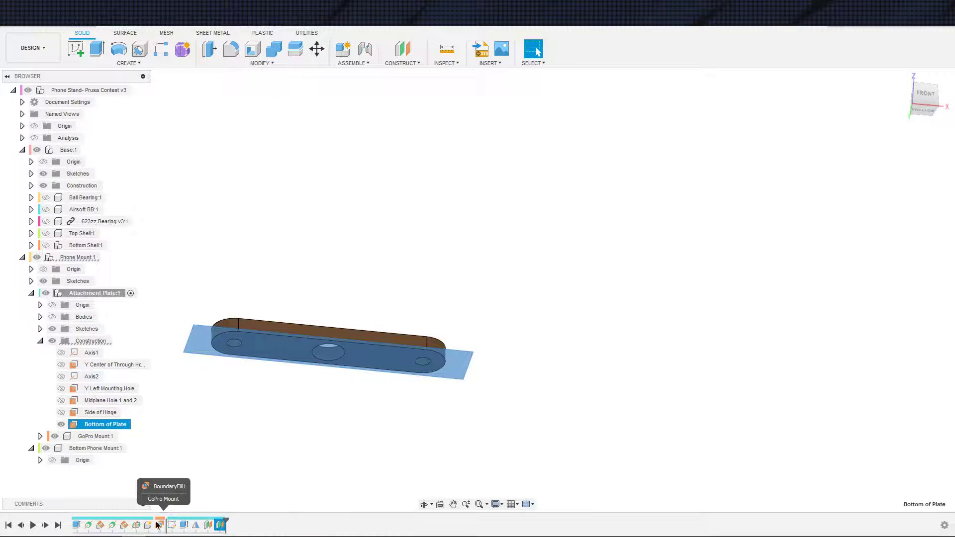
pyautogui.click(184, 510)
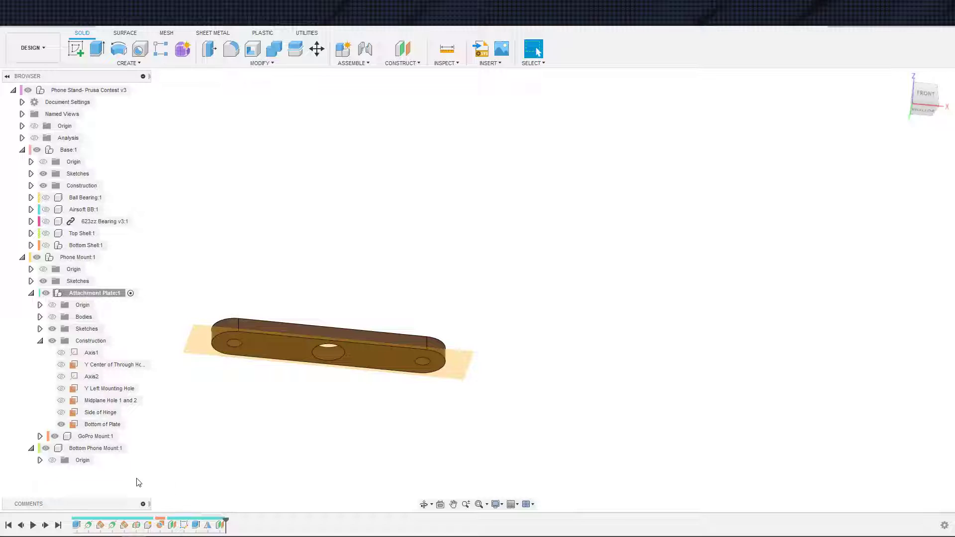
# Activate the GoPro Mount component and start a sketch on the Bottom of Plate plane.
pyautogui.doubleClick(106, 436)
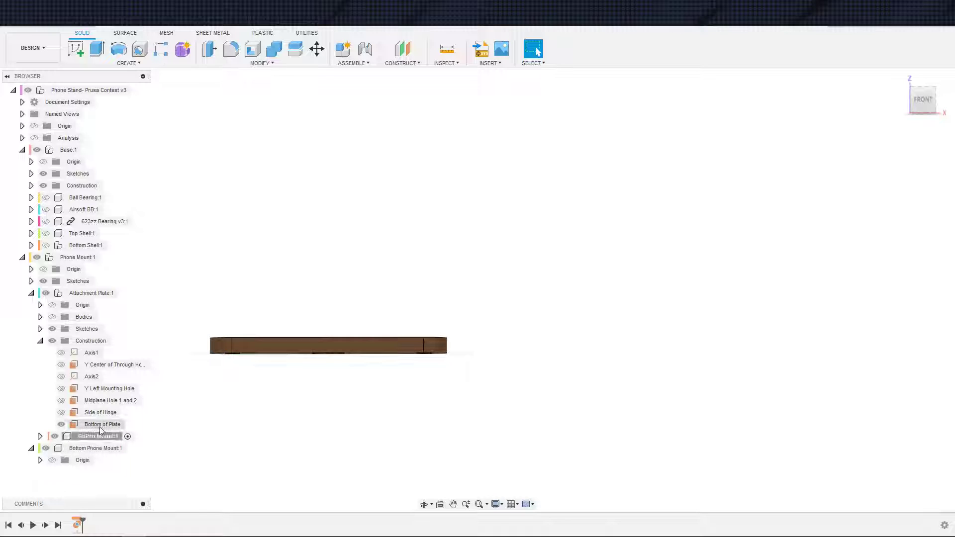
pyautogui.press('s')
pyautogui.click(186, 461)
pyautogui.click(102, 424)
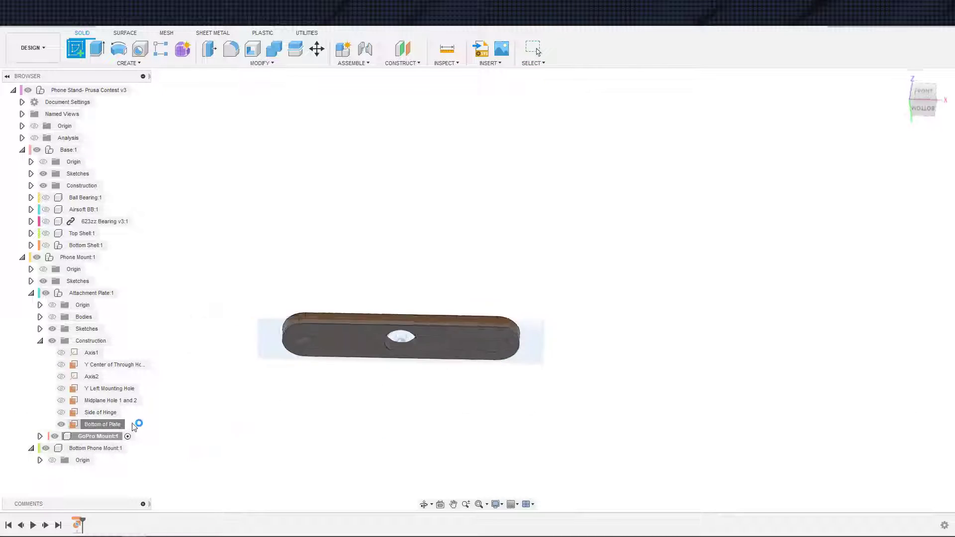
# Project the Attachment Plate's bottom face, with its outline and three holes, into the sketch.
pyautogui.press('s')
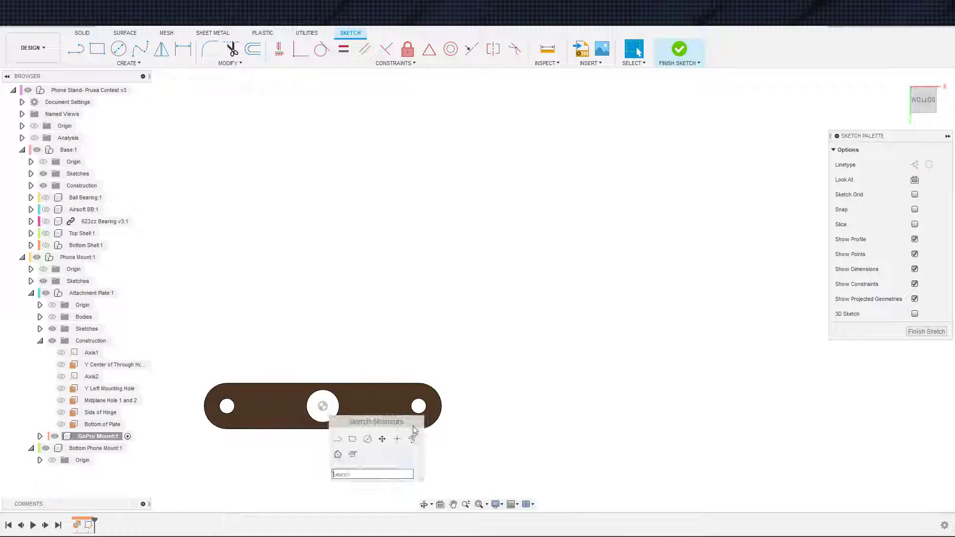
pyautogui.click(397, 408)
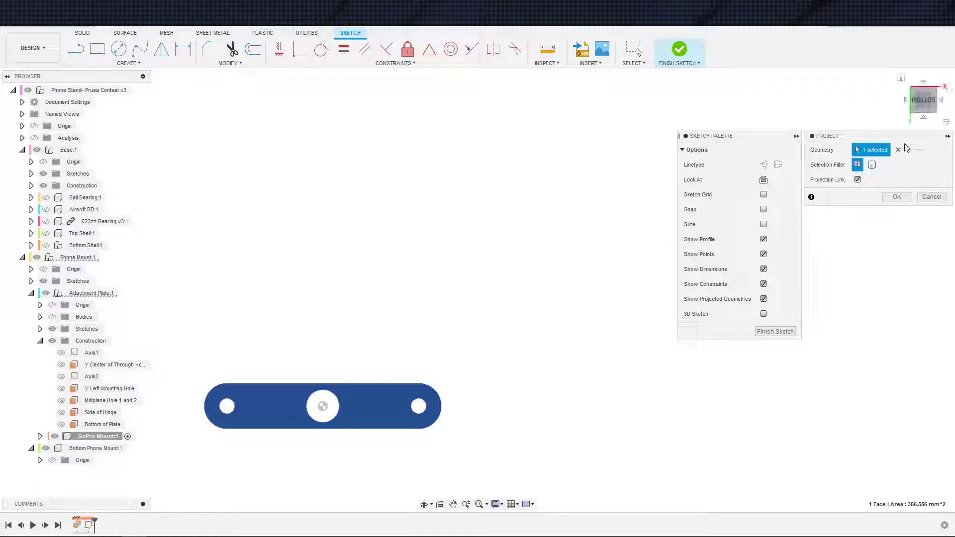
pyautogui.click(923, 86)
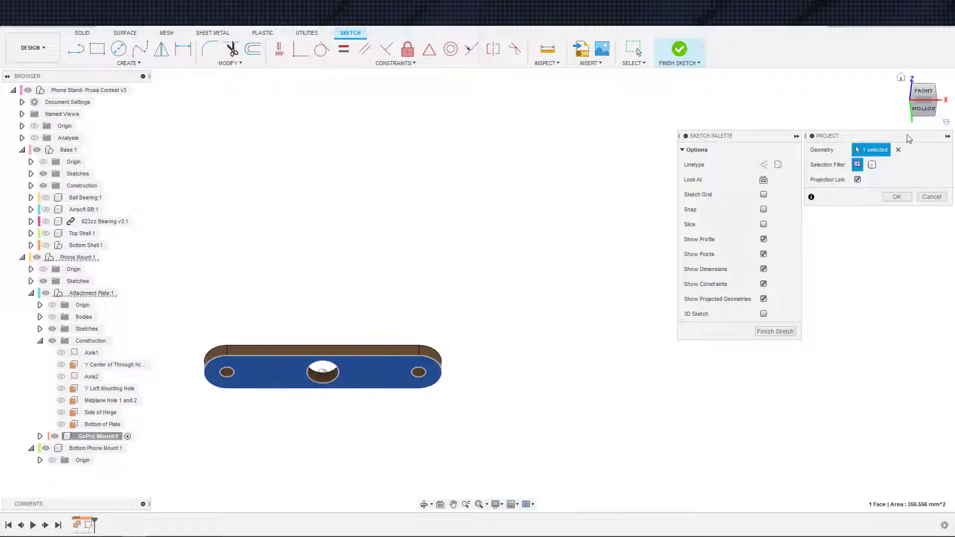
pyautogui.click(897, 196)
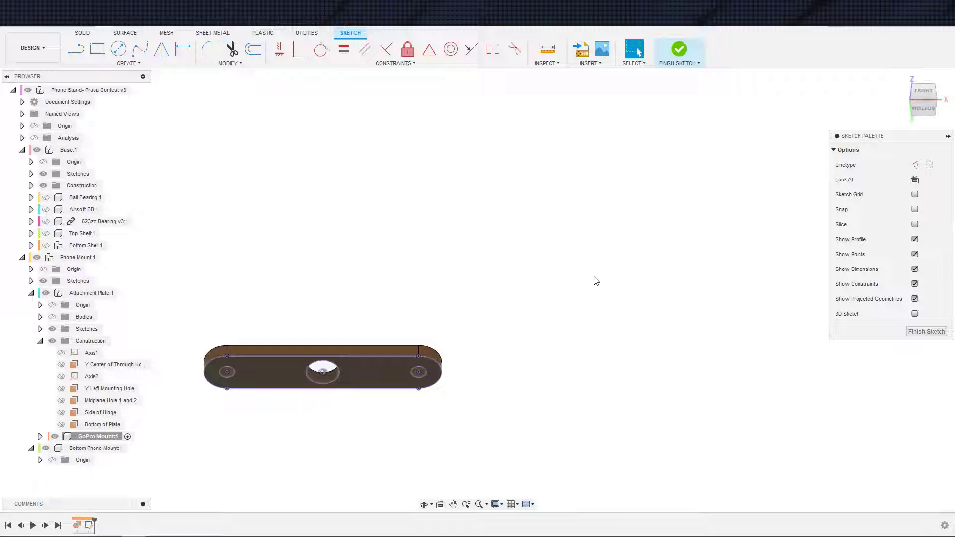
pyautogui.click(923, 107)
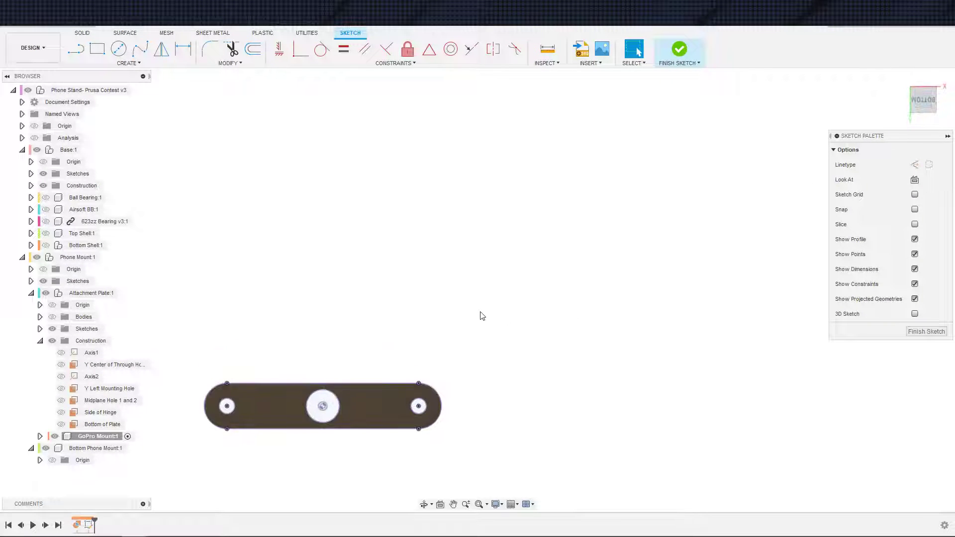
pyautogui.scroll(2, 443, 303)
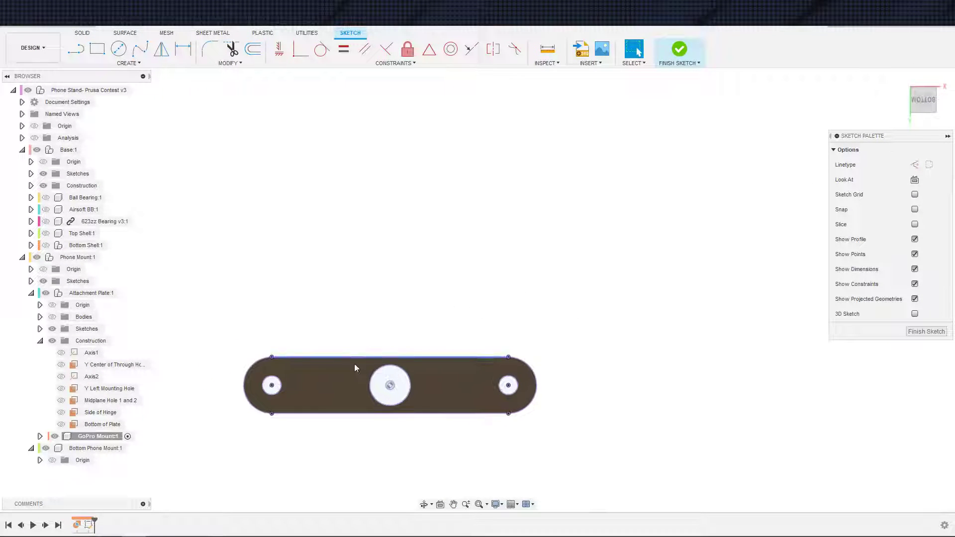
pyautogui.press('s')
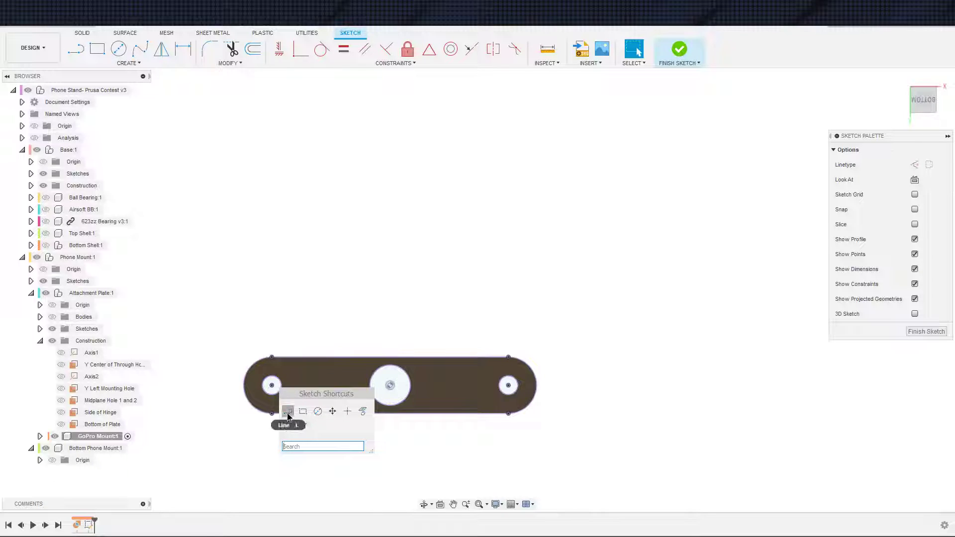
pyautogui.click(288, 413)
pyautogui.click(244, 385)
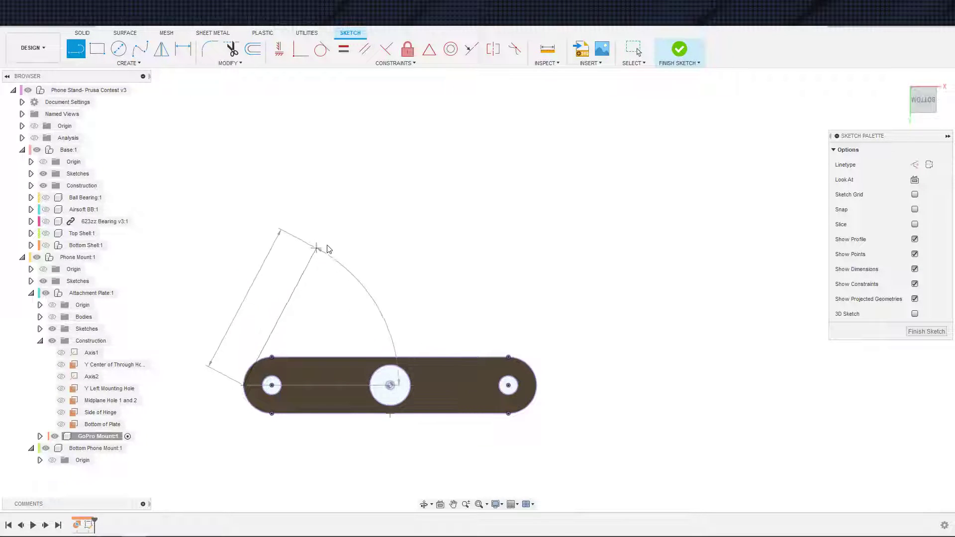
pyautogui.press('Escape')
# Try a circle centred on the plate's central hole and reaching the plate's rounded end, and undo it.
pyautogui.press('c')
pyautogui.click(390, 385)
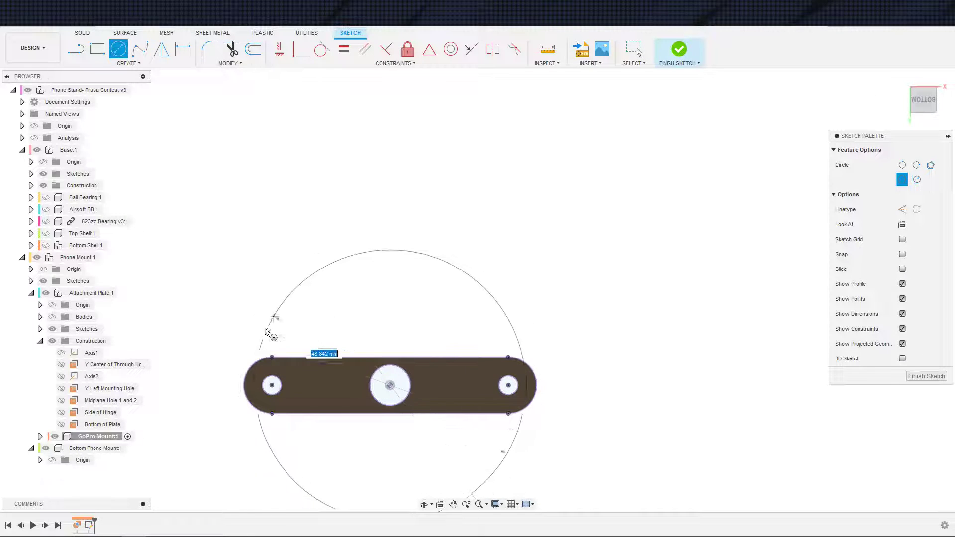
pyautogui.click(243, 385)
pyautogui.press('Escape')
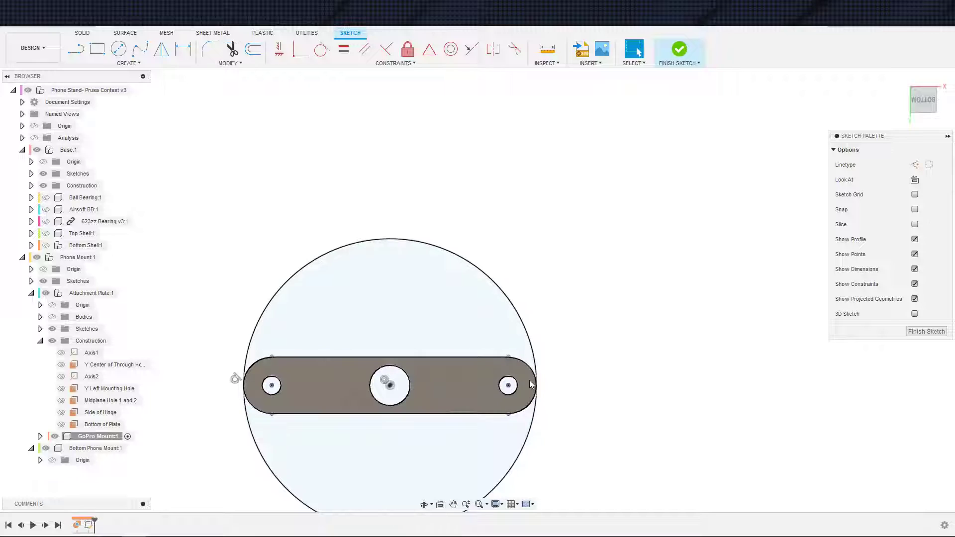
pyautogui.hotkey('ctrl', 'z')
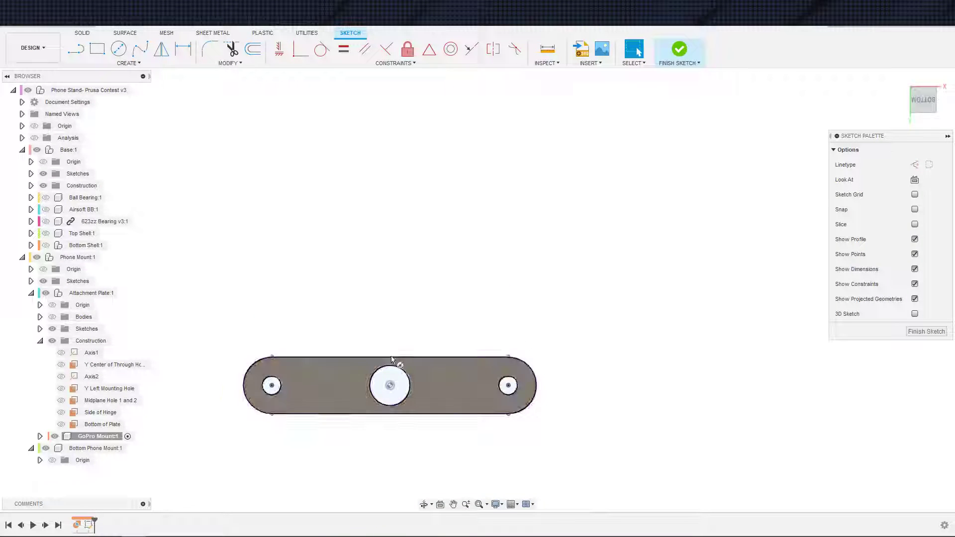
# Try a 25 mm diameter circle centred on the midpoint of the plate's upper edge, and undo it.
pyautogui.press('c')
pyautogui.click(390, 357)
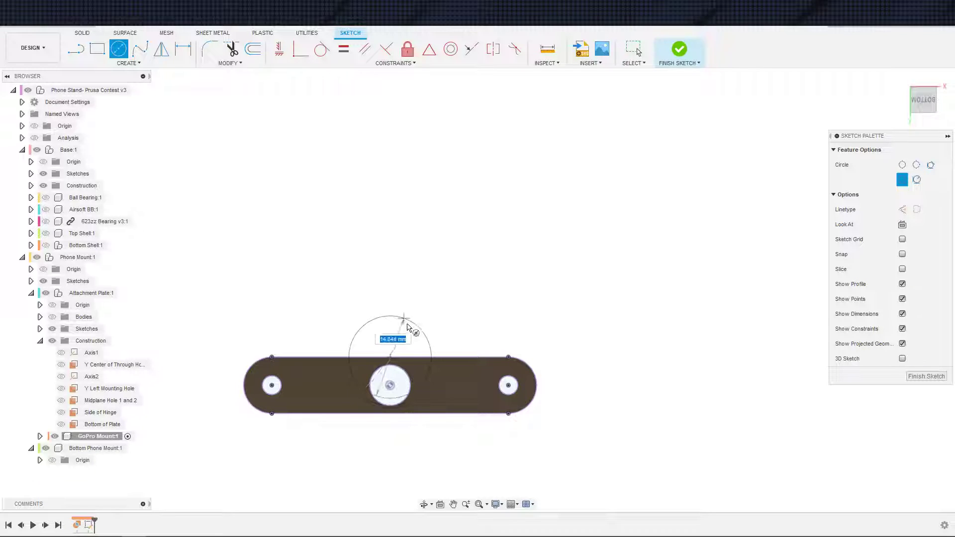
pyautogui.click(442, 359)
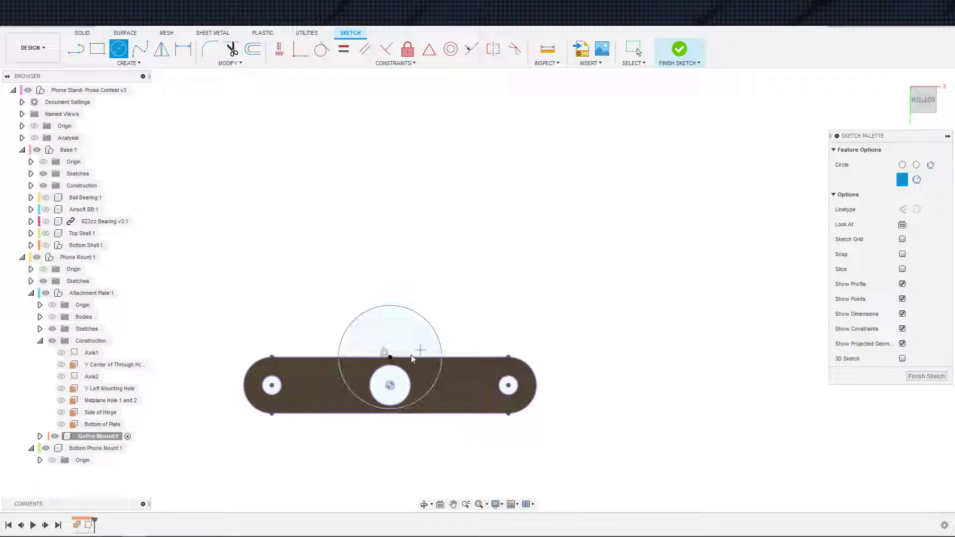
pyautogui.press('Escape')
pyautogui.scroll(-1, 402, 370)
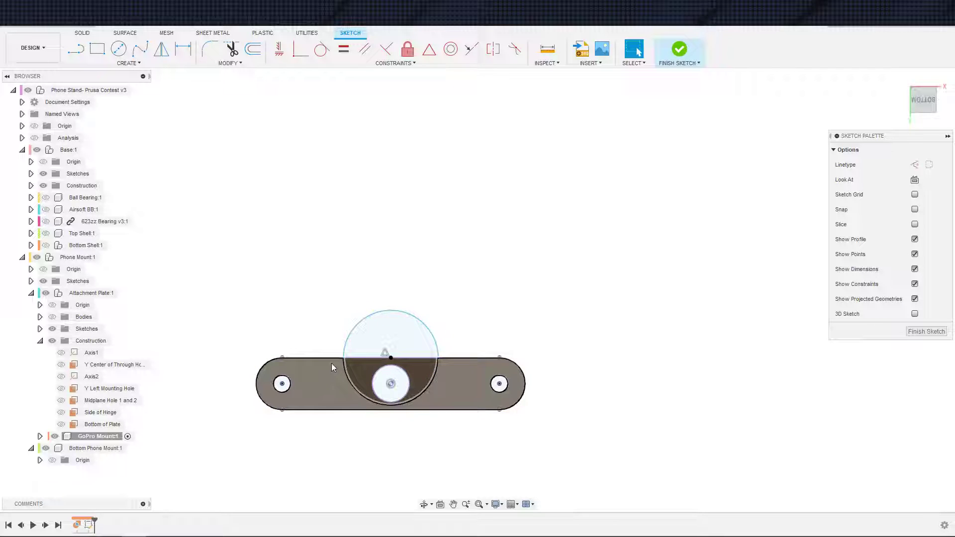
pyautogui.press('d')
pyautogui.click(436, 341)
pyautogui.click(417, 338)
pyautogui.press('Return')
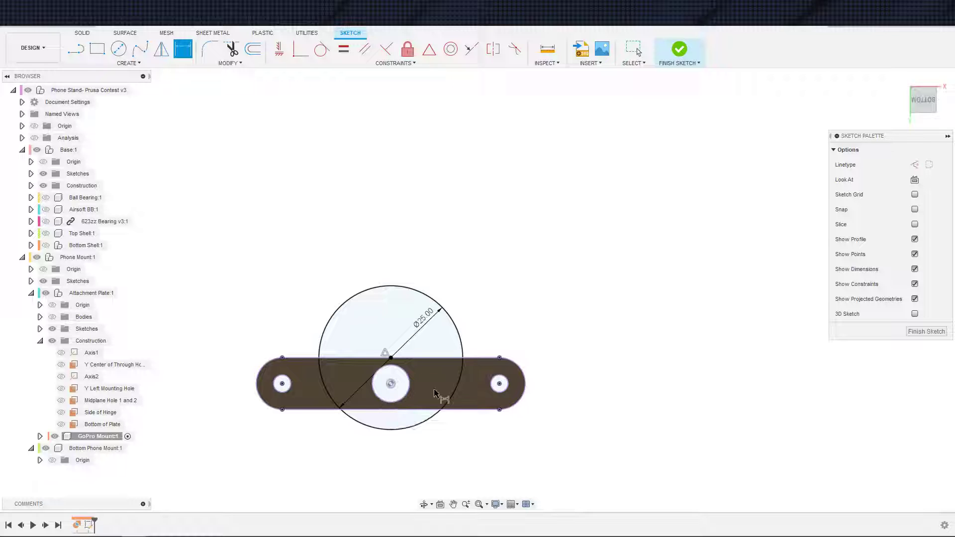
pyautogui.press('Escape')
pyautogui.hotkey('ctrl', 'z')
pyautogui.hotkey('ctrl', 'z')
# Sketch a two-point rectangle about 15.5 mm wide just above the plate's upper edge, roughly over the central hole.
pyautogui.moveTo(393, 322); pyautogui.dragTo(417, 306, button='middle')
pyautogui.press('s')
pyautogui.click(440, 345)
pyautogui.click(363, 265)
pyautogui.click(453, 331)
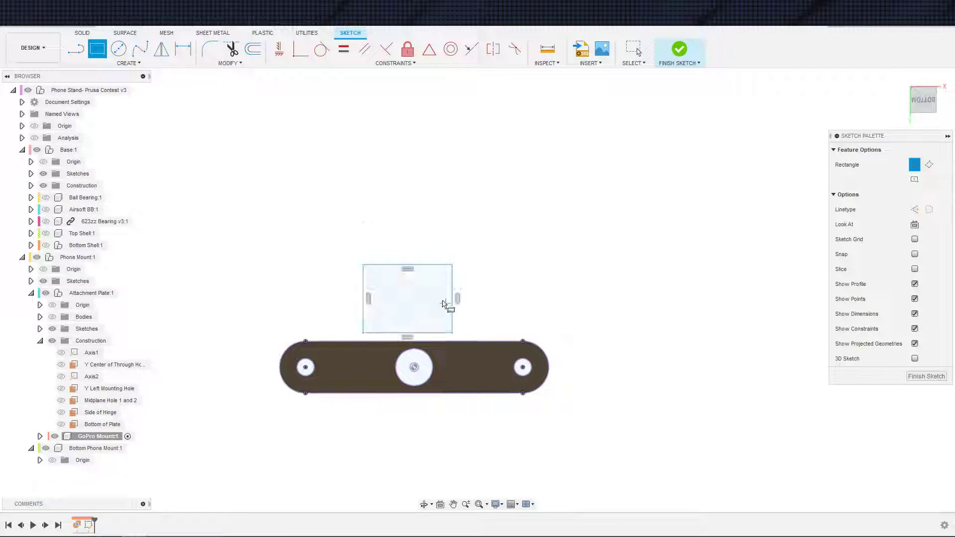
# Dimension the rectangle 20 mm high and 16.5 mm wide.
pyautogui.press('d')
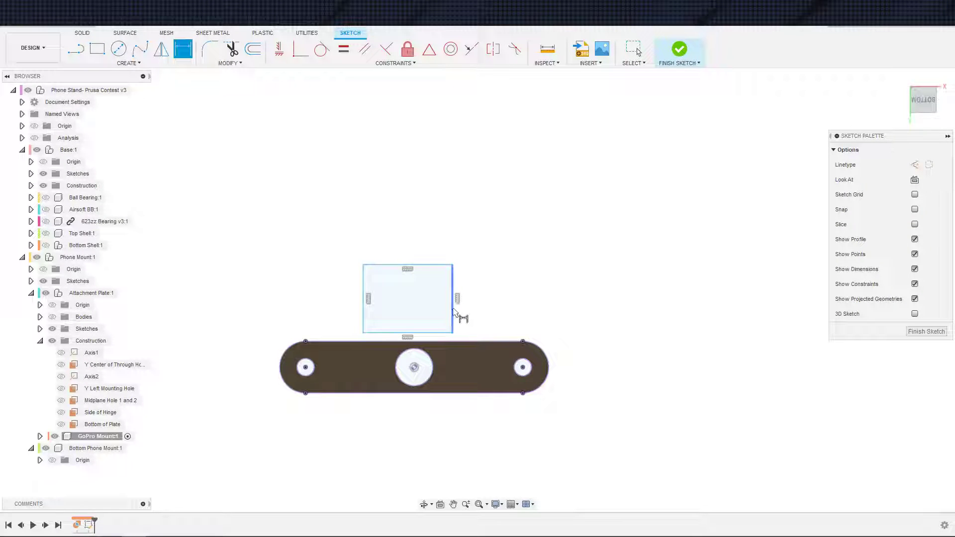
pyautogui.click(453, 309)
pyautogui.click(483, 309)
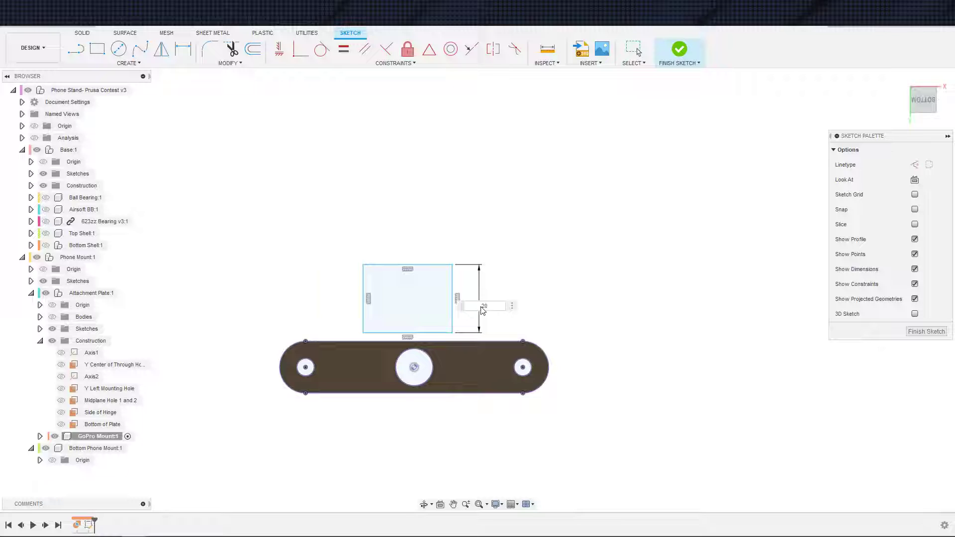
pyautogui.write('20')
pyautogui.press('Return')
pyautogui.click(406, 265)
pyautogui.click(416, 233)
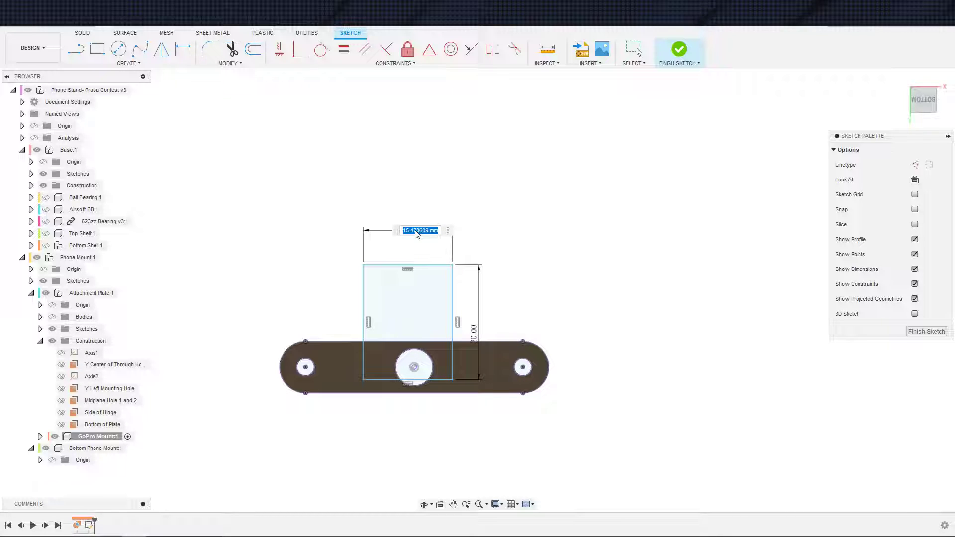
pyautogui.press('BackSpace')
pyautogui.write('16.5')
pyautogui.press('Return')
pyautogui.press('Escape')
# Convert the rectangle to construction lines and move it up until its lower edge meets the top of the central hole.
pyautogui.scroll(3, 395, 305)
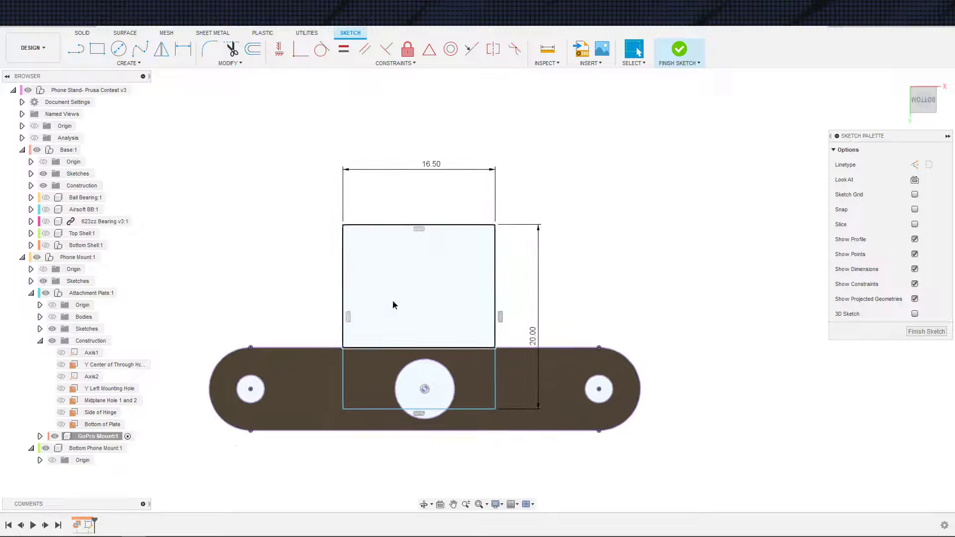
pyautogui.click(380, 209)
pyautogui.doubleClick(380, 209)
pyautogui.press('x')
pyautogui.click(464, 458)
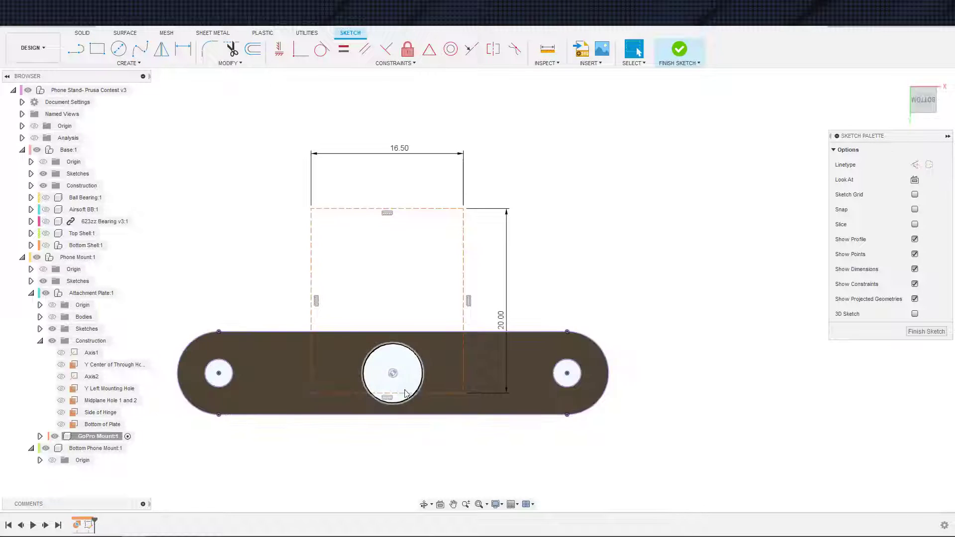
pyautogui.moveTo(435, 393); pyautogui.dragTo(446, 342)
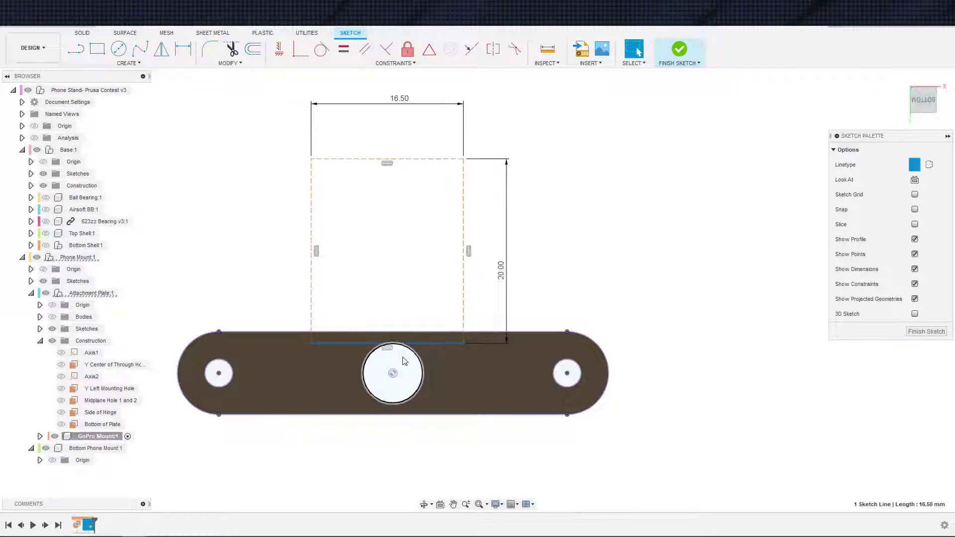
# Try a vertical line down from the midpoint of the rectangle's upper edge, and delete it.
pyautogui.press('s')
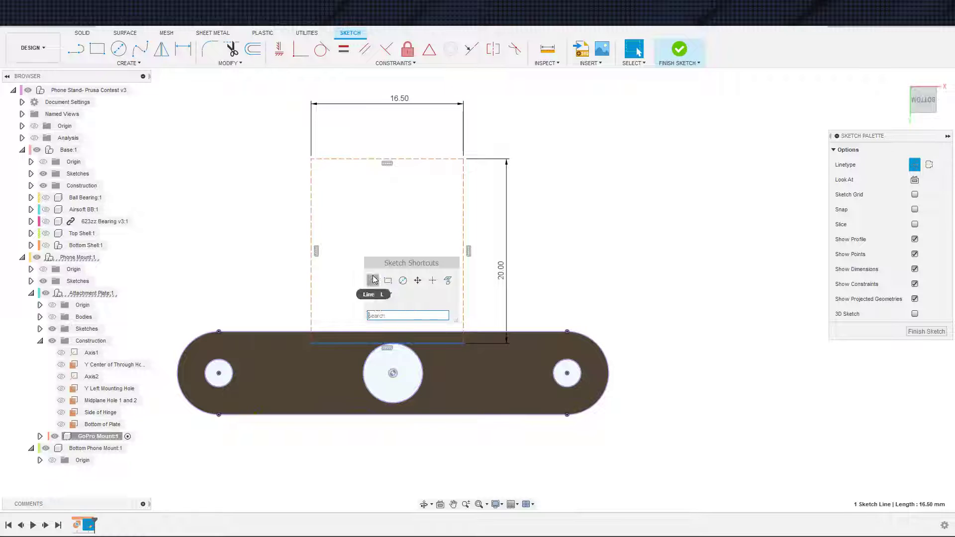
pyautogui.click(374, 280)
pyautogui.click(386, 159)
pyautogui.click(387, 242)
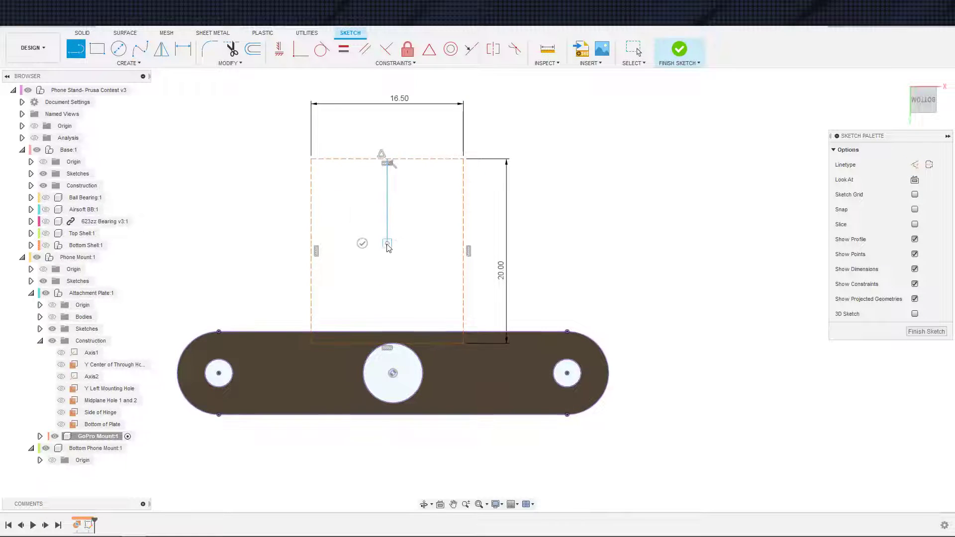
pyautogui.press('Escape')
pyautogui.press('Delete')
# Try a point at the top of the central hole as midpoint of the rectangle's lower edge, and undo both the constraint and the point.
pyautogui.press('s')
pyautogui.click(460, 249)
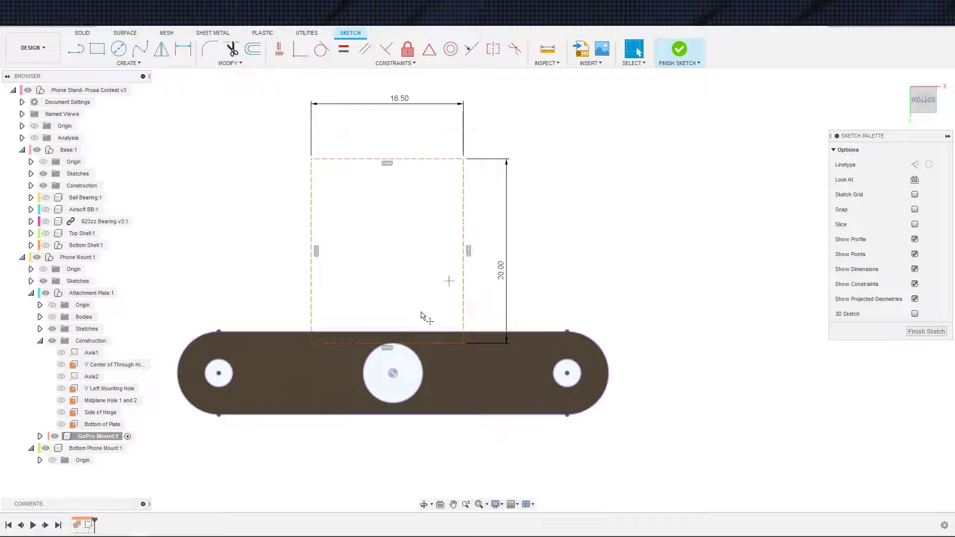
pyautogui.click(393, 343)
pyautogui.press('Escape')
pyautogui.click(393, 344)
pyautogui.click(430, 49)
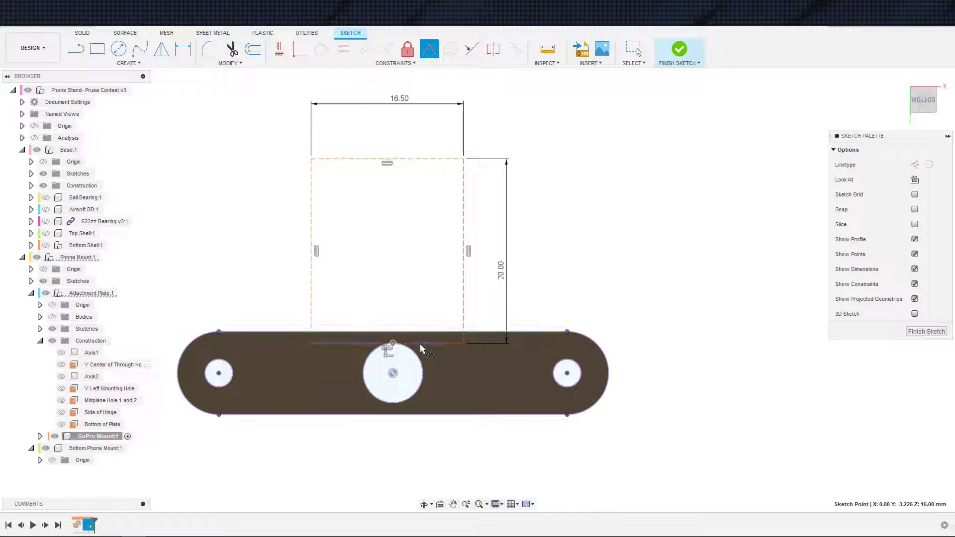
pyautogui.click(423, 342)
pyautogui.press('Escape')
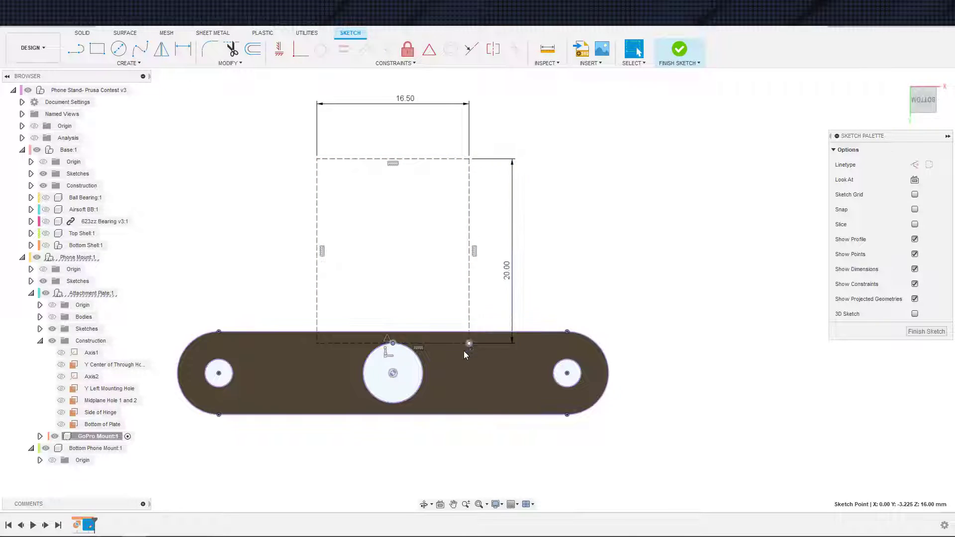
pyautogui.hotkey('ctrl', 'z')
pyautogui.hotkey('ctrl', 'z')
# Place a sketch point on the central hole's circle and constrain it to the midpoint of the rectangle's lower edge.
pyautogui.press('s')
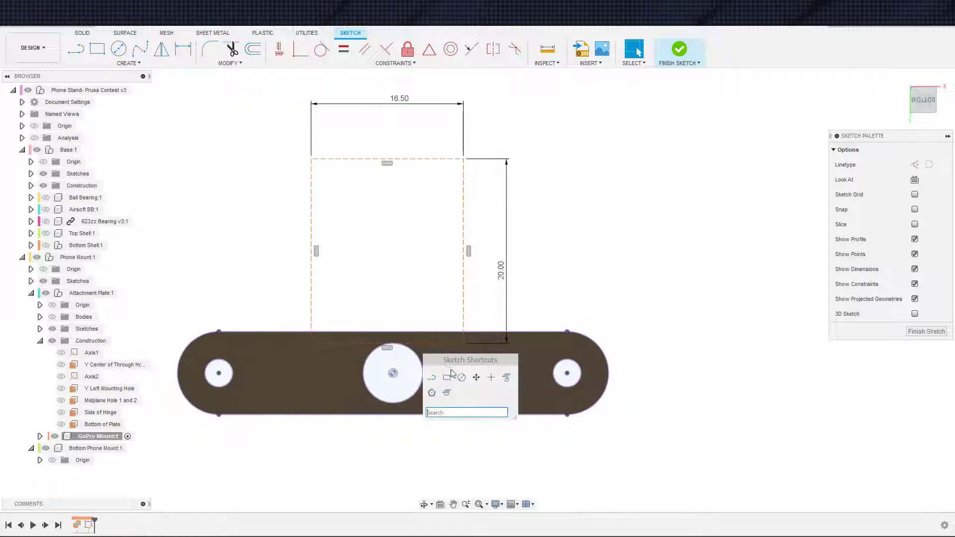
pyautogui.click(491, 377)
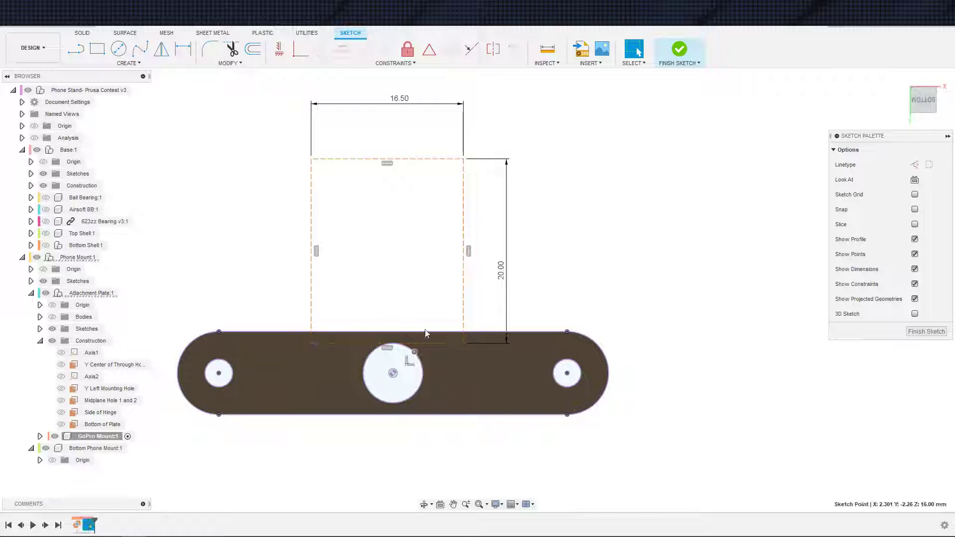
pyautogui.click(429, 48)
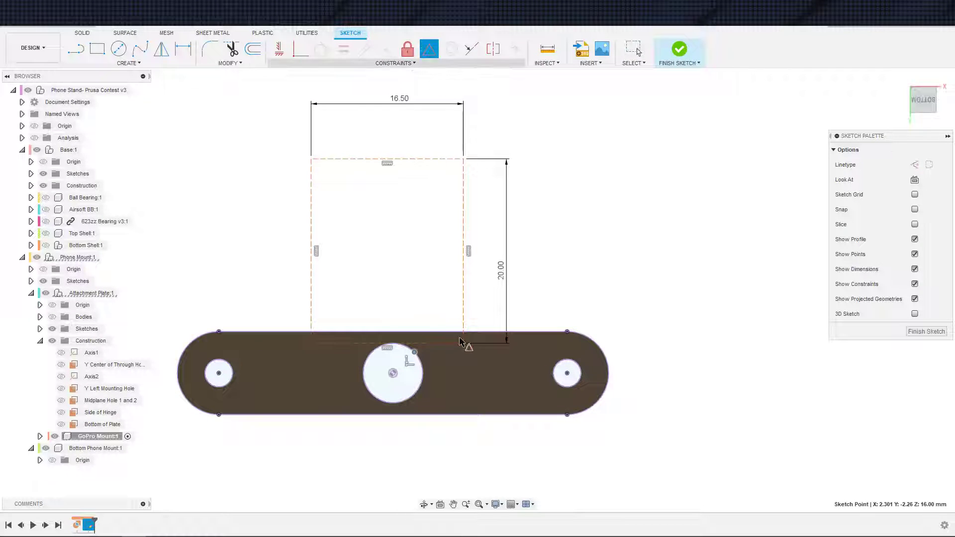
pyautogui.click(417, 343)
pyautogui.press('Escape')
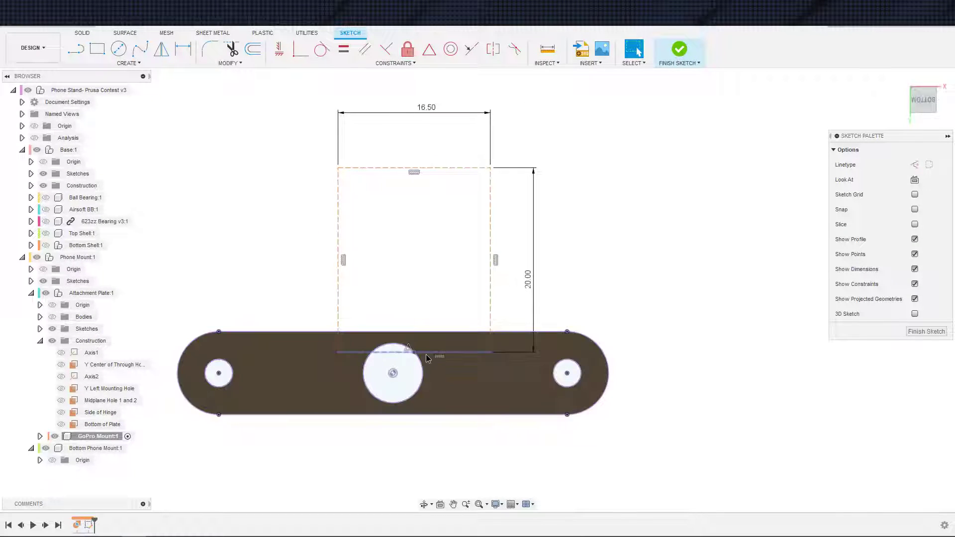
# Make the rectangle's lower edge tangent to the central hole's circle.
pyautogui.click(425, 352)
pyautogui.click(322, 49)
pyautogui.click(422, 368)
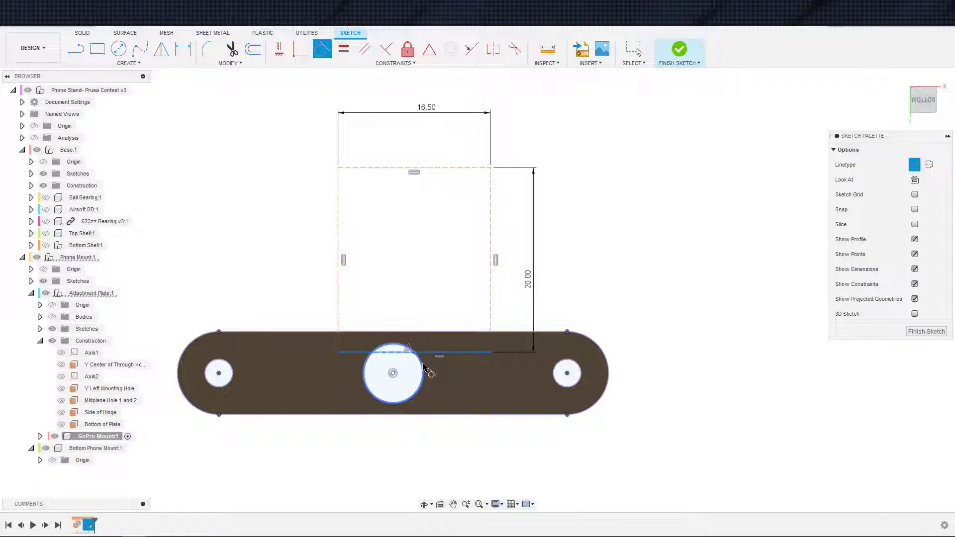
pyautogui.press('Escape')
pyautogui.scroll(1, 386, 355)
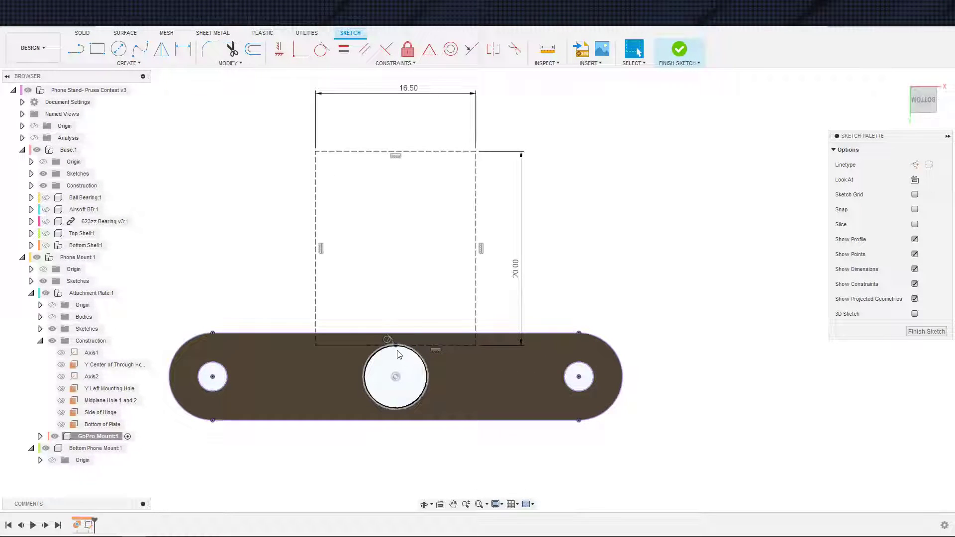
pyautogui.scroll(-1, 450, 390)
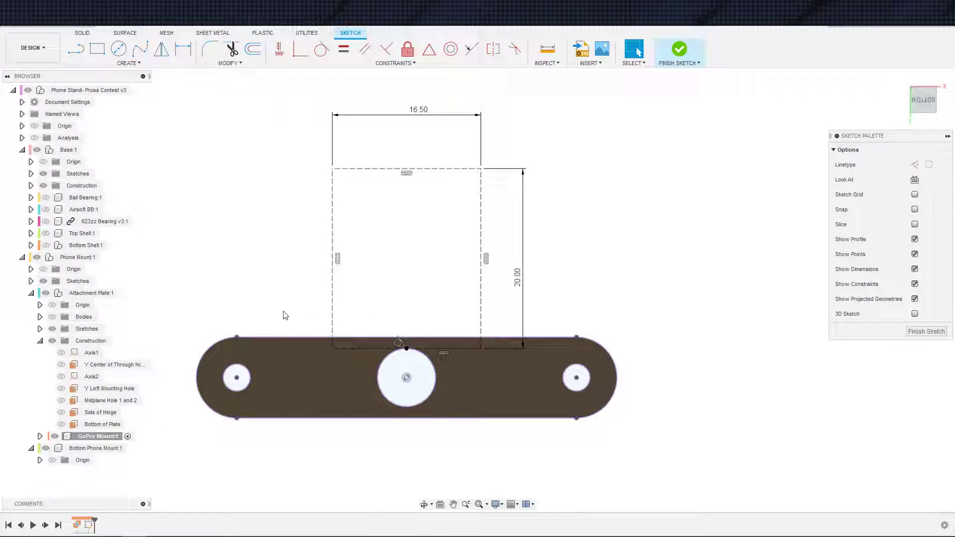
pyautogui.press('c')
pyautogui.click(407, 348)
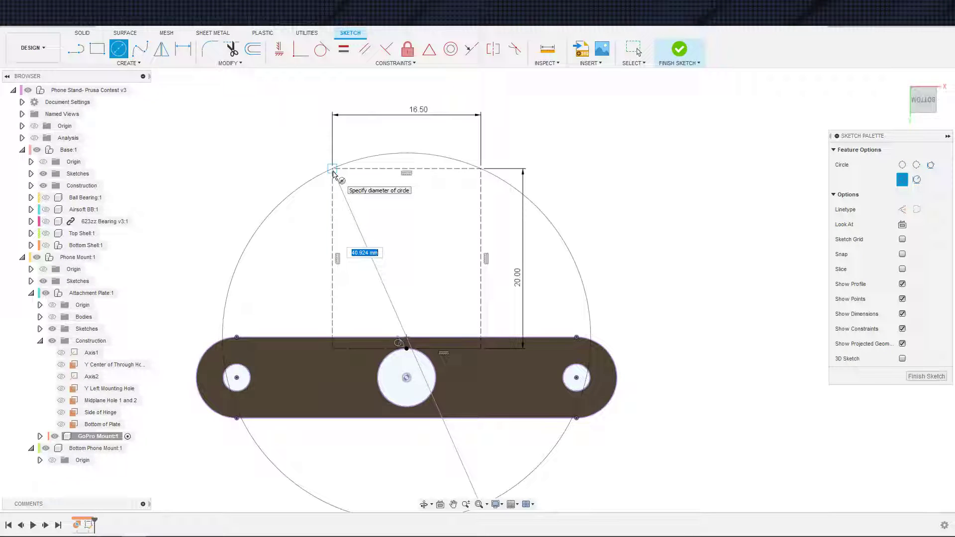
pyautogui.press('Escape')
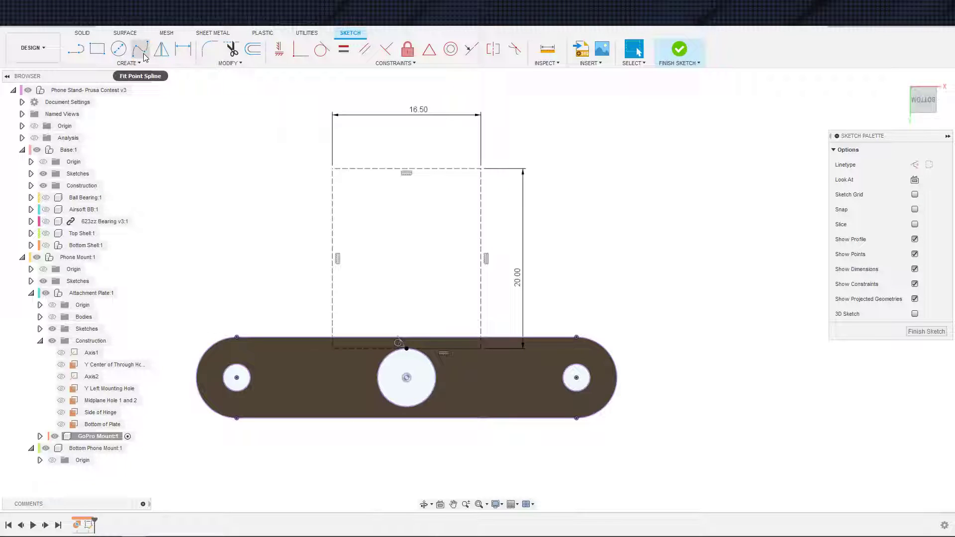
pyautogui.click(326, 344)
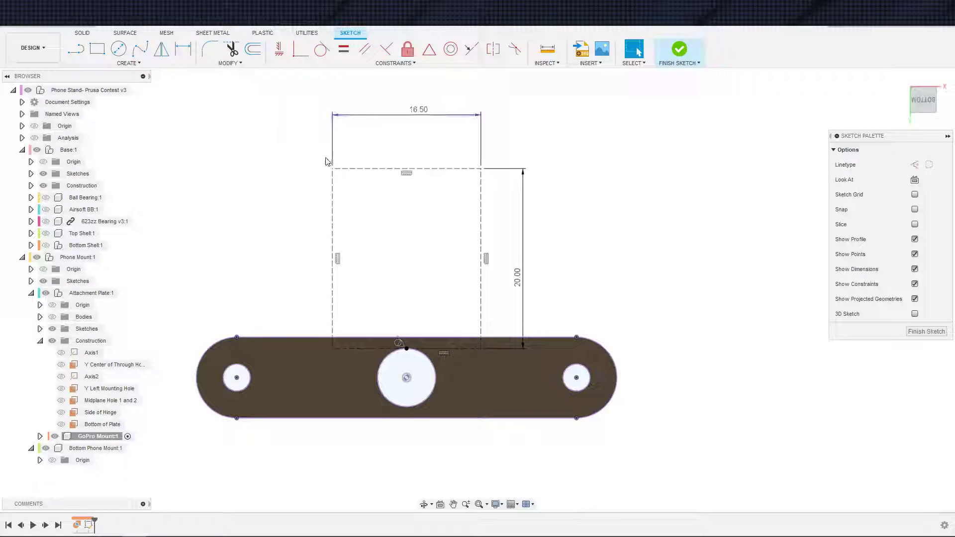
# Try a 90-degree center-point arc about the midpoint of the plate's upper edge, from that edge's left end to above its center.
pyautogui.click(130, 63)
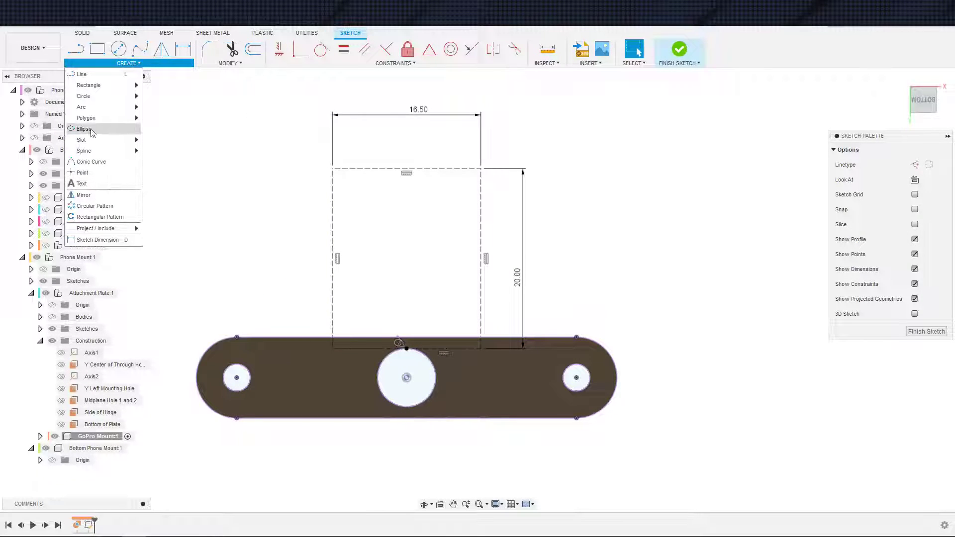
pyautogui.moveTo(107, 107)
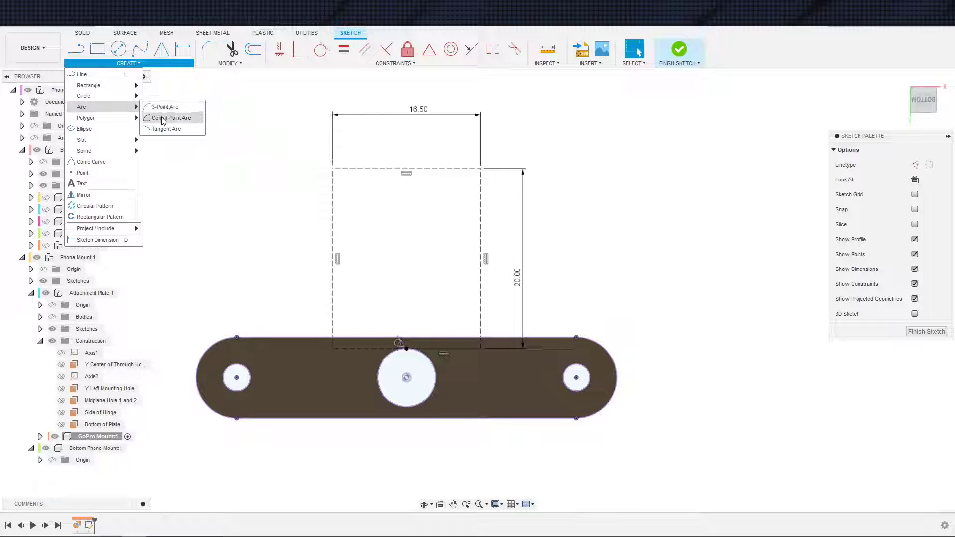
pyautogui.click(165, 118)
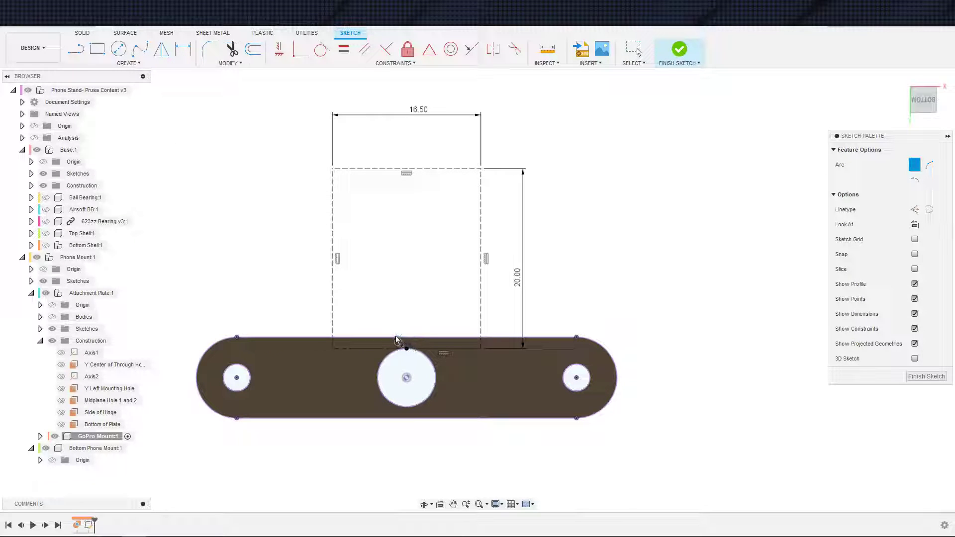
pyautogui.click(407, 348)
pyautogui.click(238, 337)
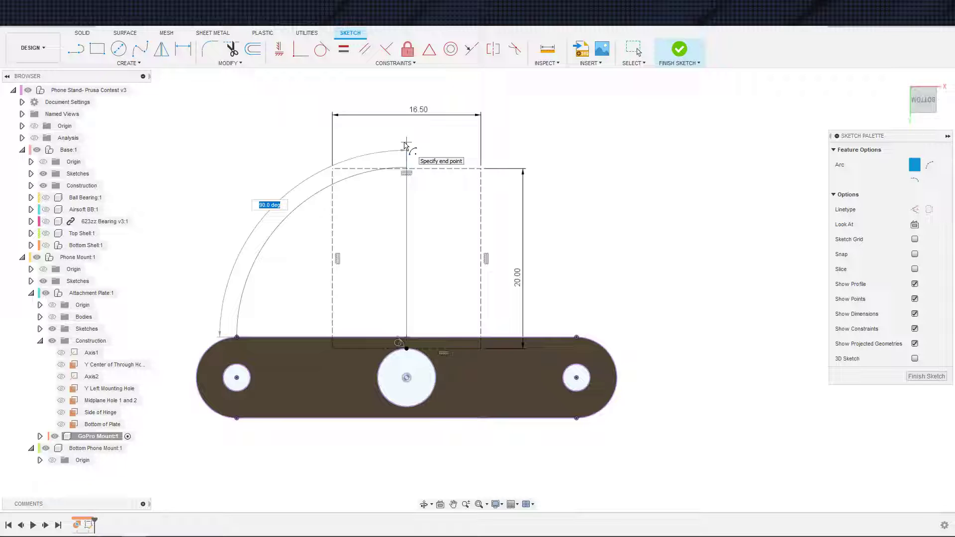
pyautogui.scroll(5, 410, 167)
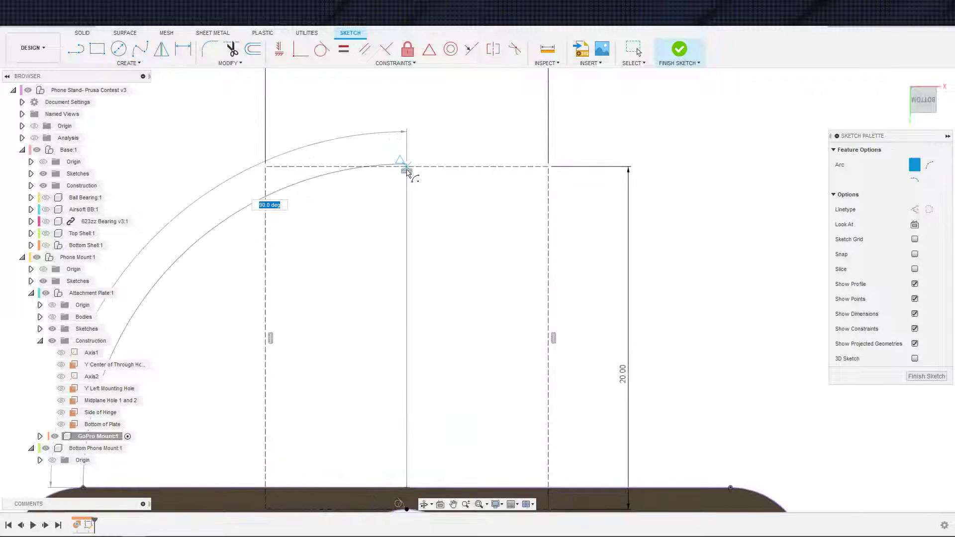
pyautogui.scroll(-5, 408, 167)
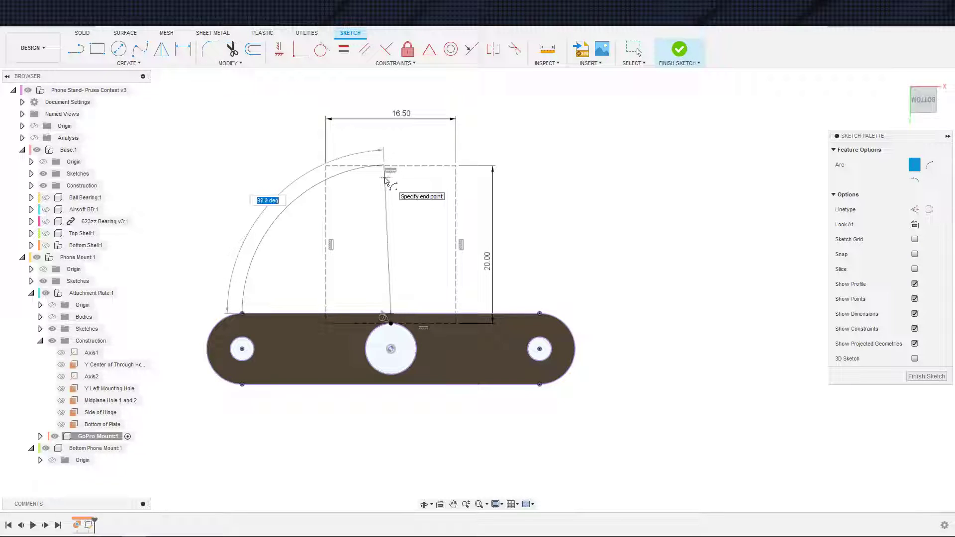
pyautogui.click(391, 166)
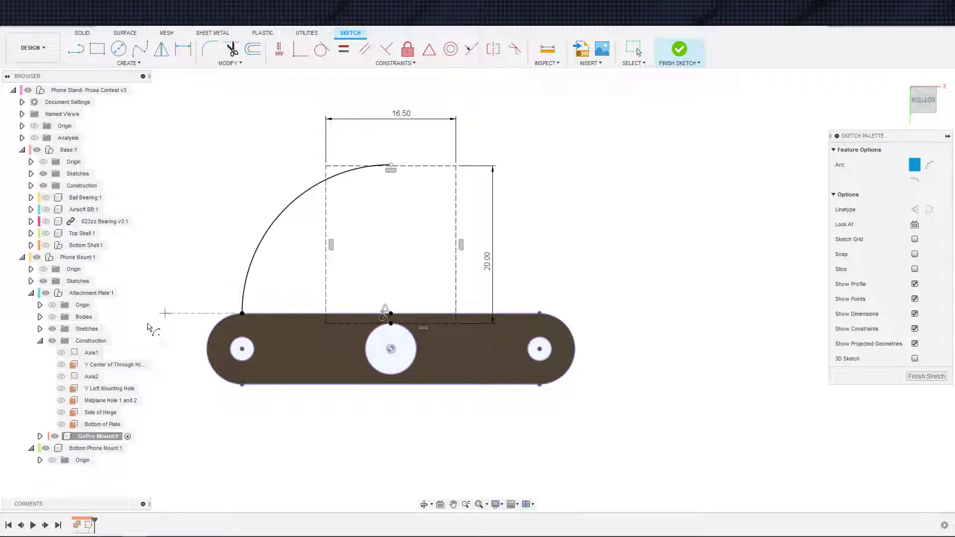
pyautogui.press('Escape')
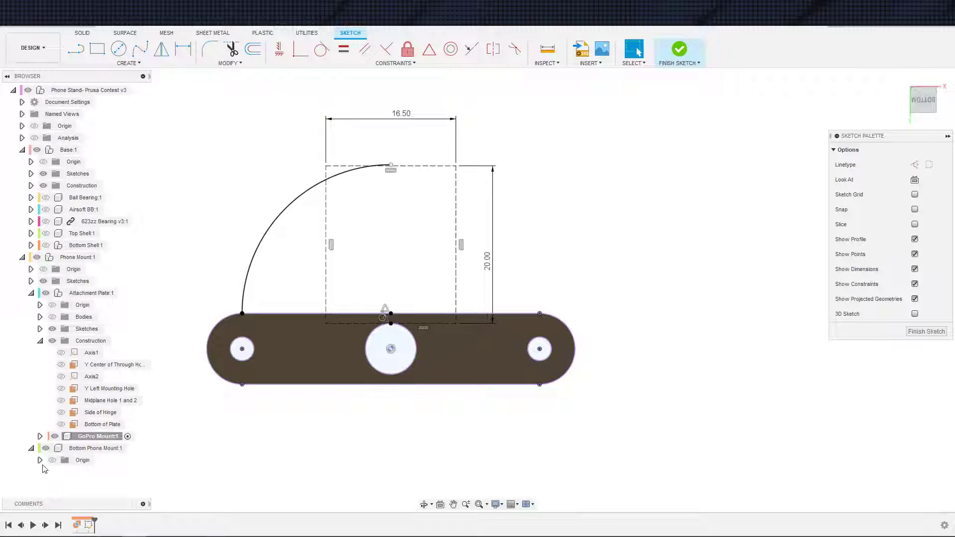
# Show the Top Shell to compare the sketch with the base's size, and hide the shell again.
pyautogui.click(46, 245)
pyautogui.scroll(-5, 228, 302)
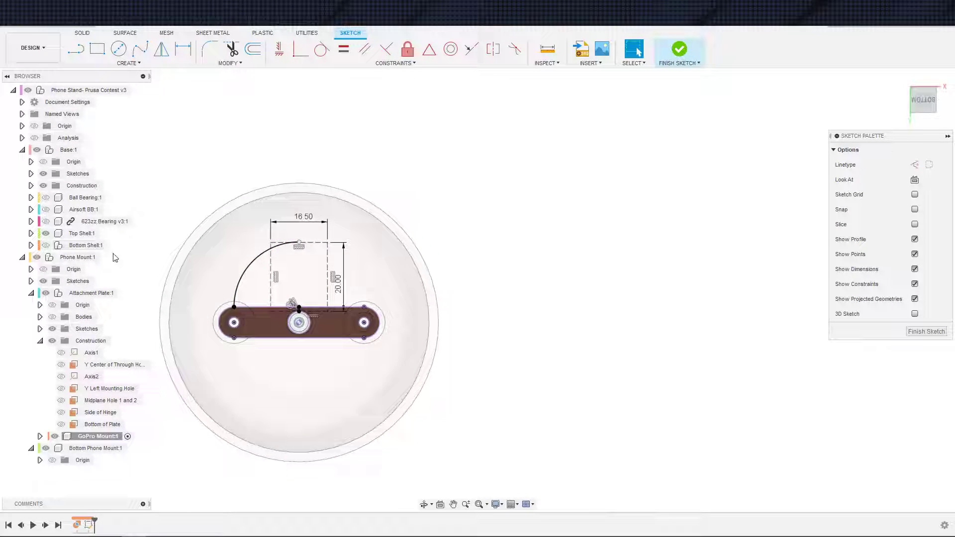
pyautogui.scroll(3, 127, 260)
pyautogui.scroll(2, 237, 257)
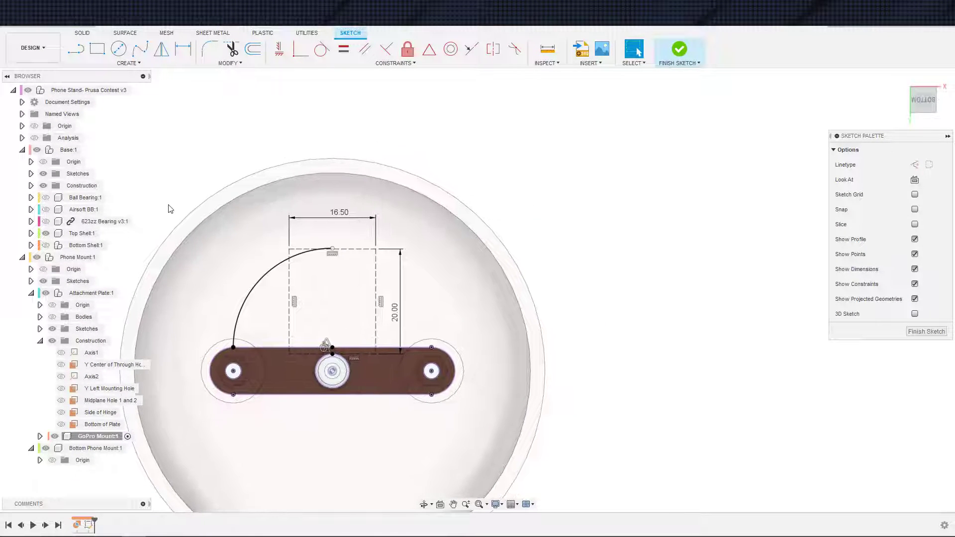
pyautogui.click(46, 233)
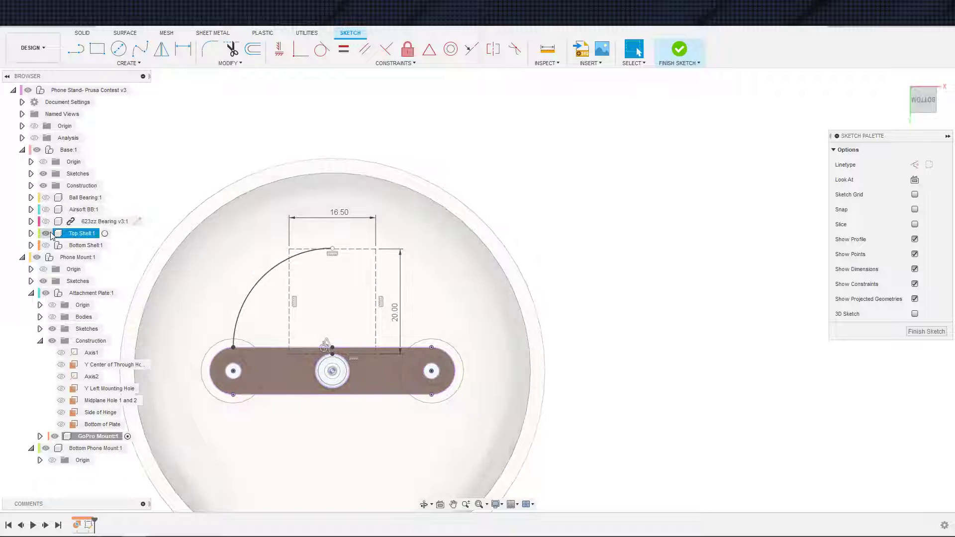
pyautogui.scroll(1, 235, 245)
pyautogui.scroll(2, 235, 245)
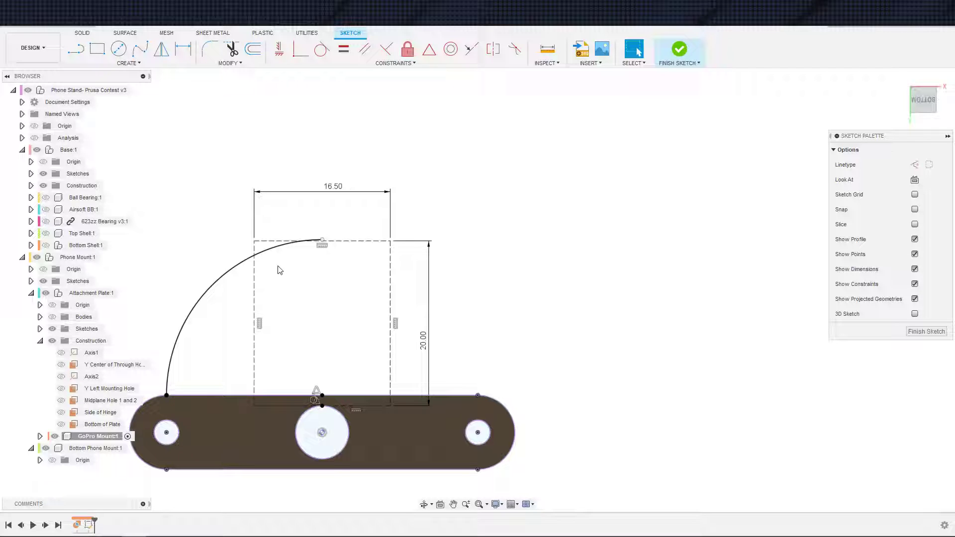
pyautogui.scroll(3, 313, 274)
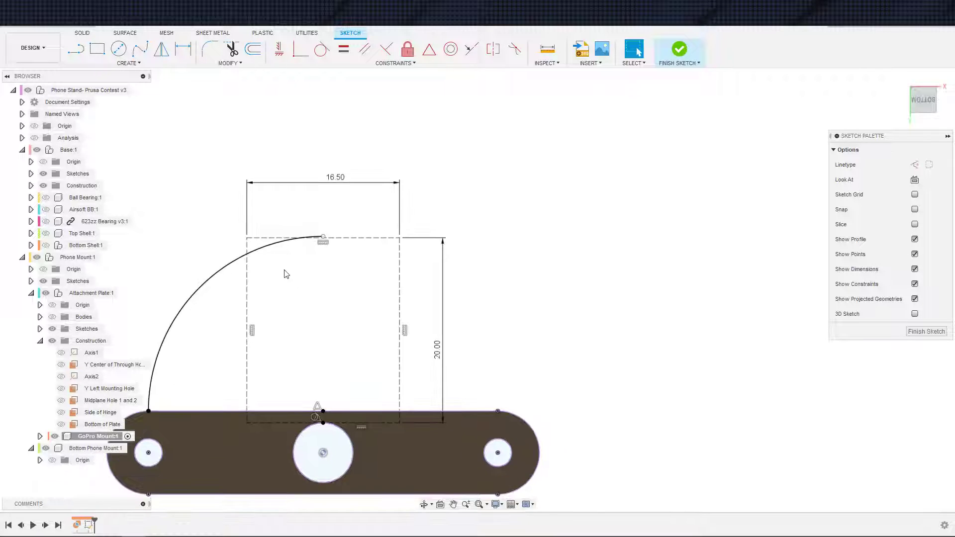
pyautogui.scroll(-1, 260, 229)
pyautogui.press('c')
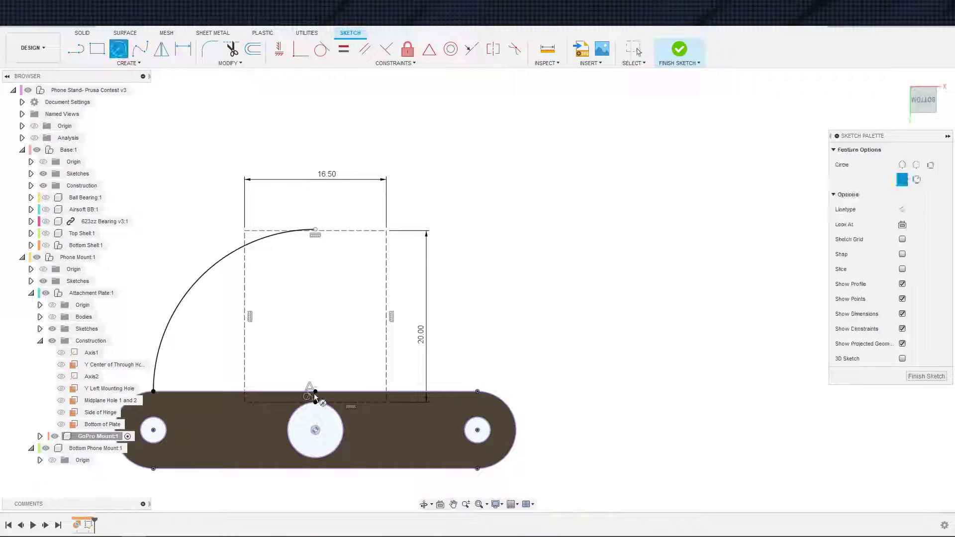
pyautogui.click(315, 391)
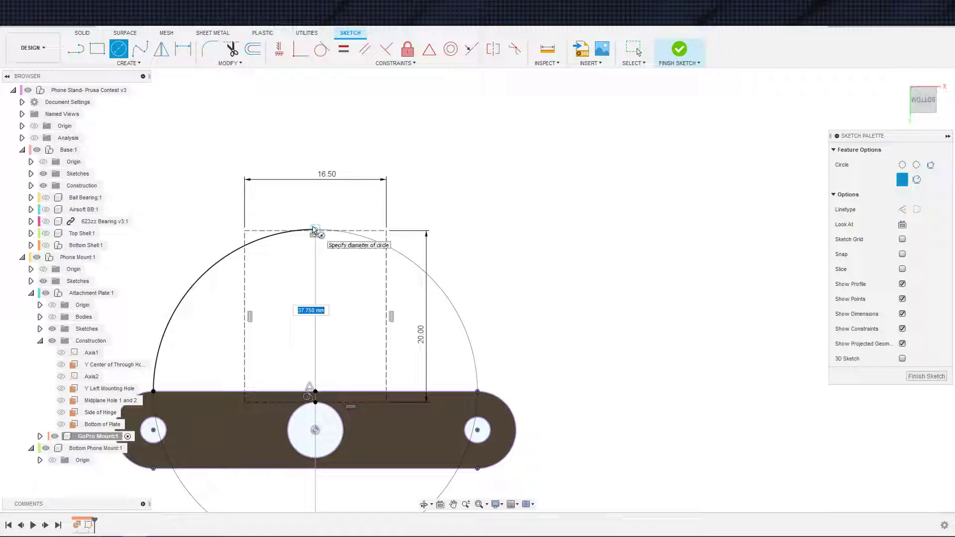
pyautogui.click(153, 389)
pyautogui.press('Escape')
# Replace the quarter arc with a 37.75 mm circle centered on the plate's upper edge and reaching the edge's left endpoint.
pyautogui.click(187, 298)
pyautogui.press('Delete')
pyautogui.press('c')
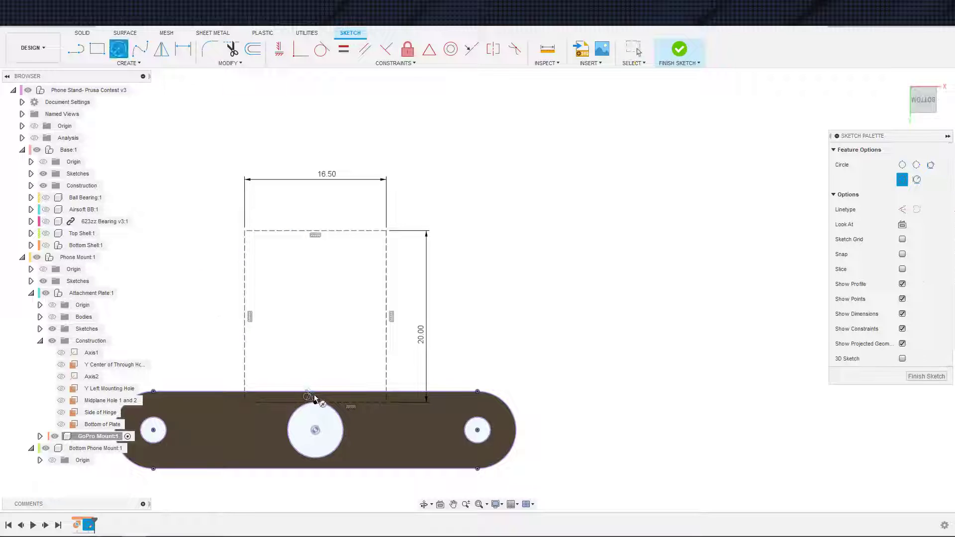
pyautogui.click(315, 391)
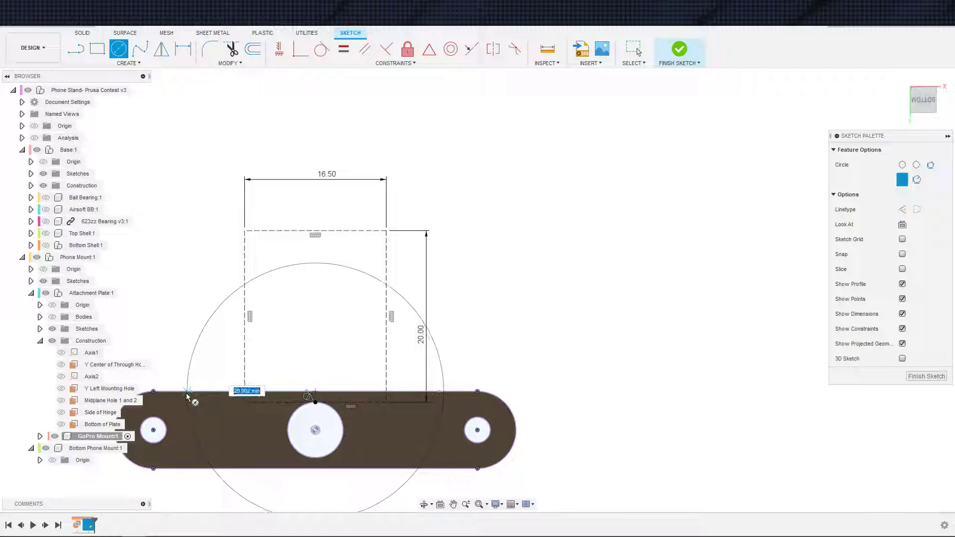
pyautogui.click(155, 395)
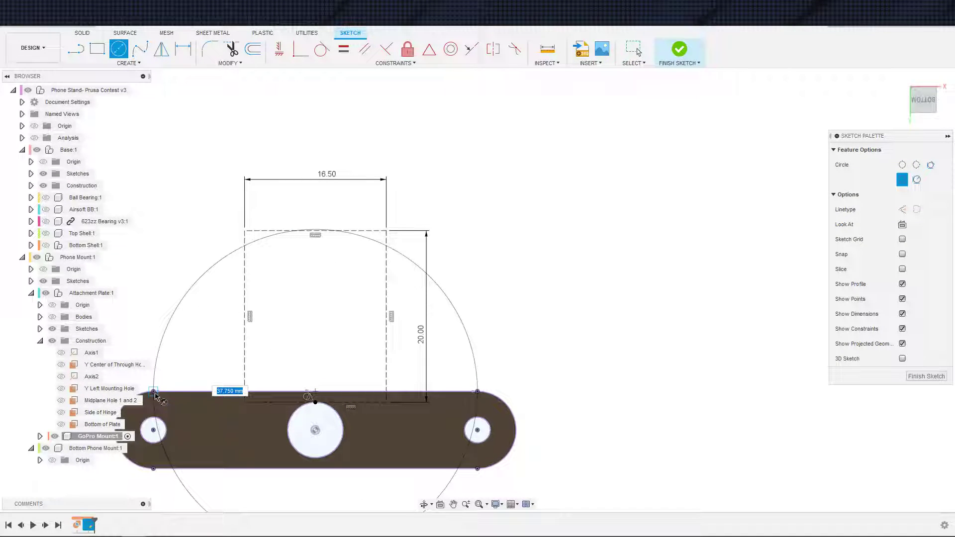
pyautogui.scroll(-2, 350, 304)
pyautogui.press('Escape')
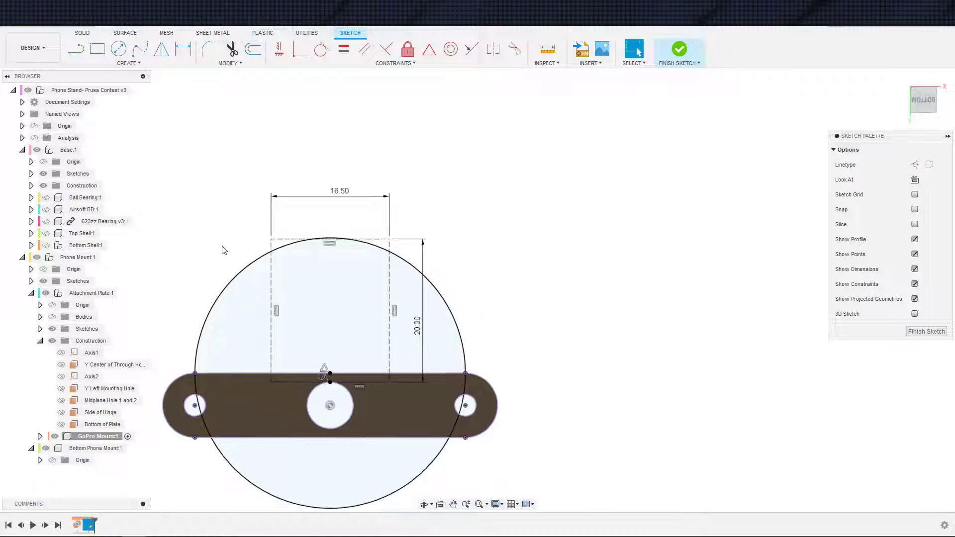
# Extrude the half-circle profile outside the plate's upper edge to the attachment plate's top face as a new body.
pyautogui.press('e')
pyautogui.click(236, 332)
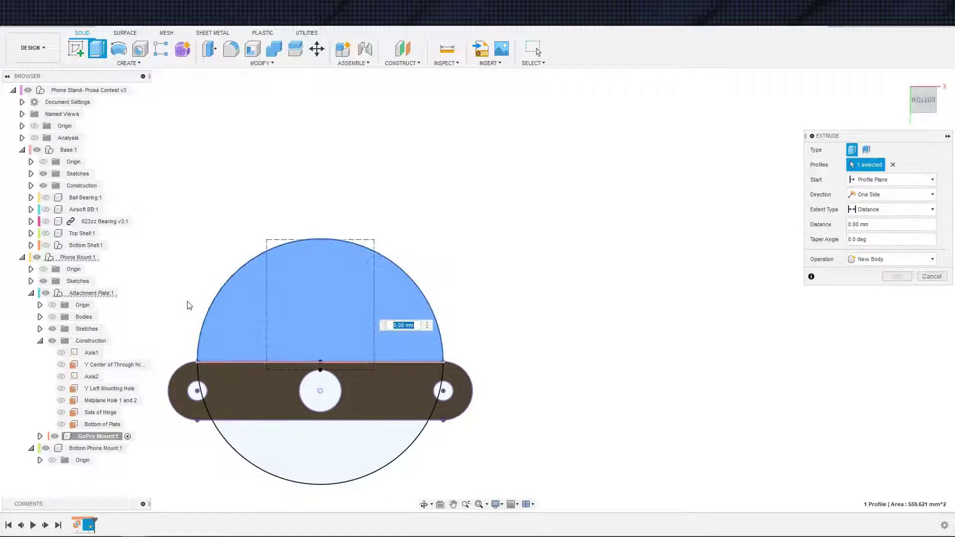
pyautogui.click(882, 212)
pyautogui.click(868, 230)
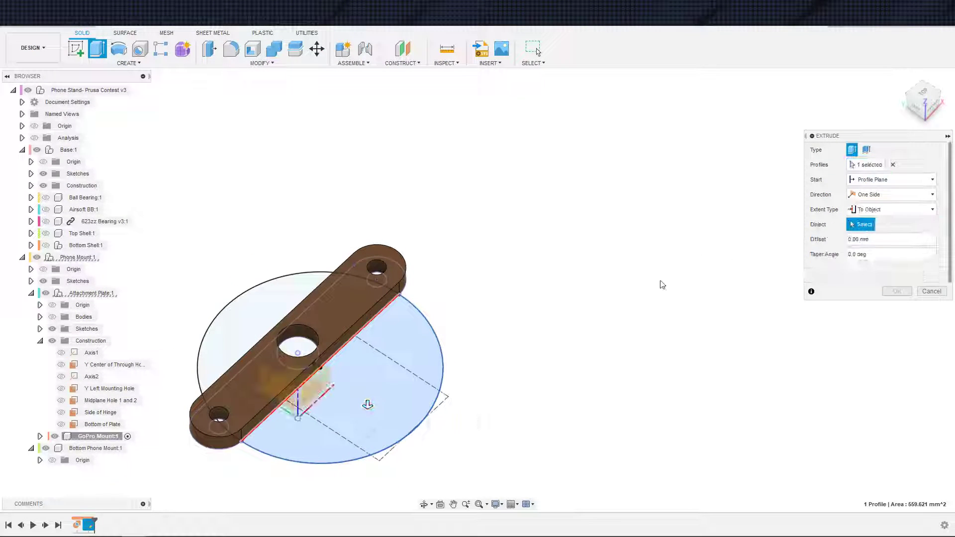
pyautogui.click(365, 292)
pyautogui.click(896, 306)
pyautogui.keyDown('shift'); pyautogui.moveTo(539, 386); pyautogui.dragTo(592, 363, button='middle'); pyautogui.keyUp('shift')
pyautogui.press('s')
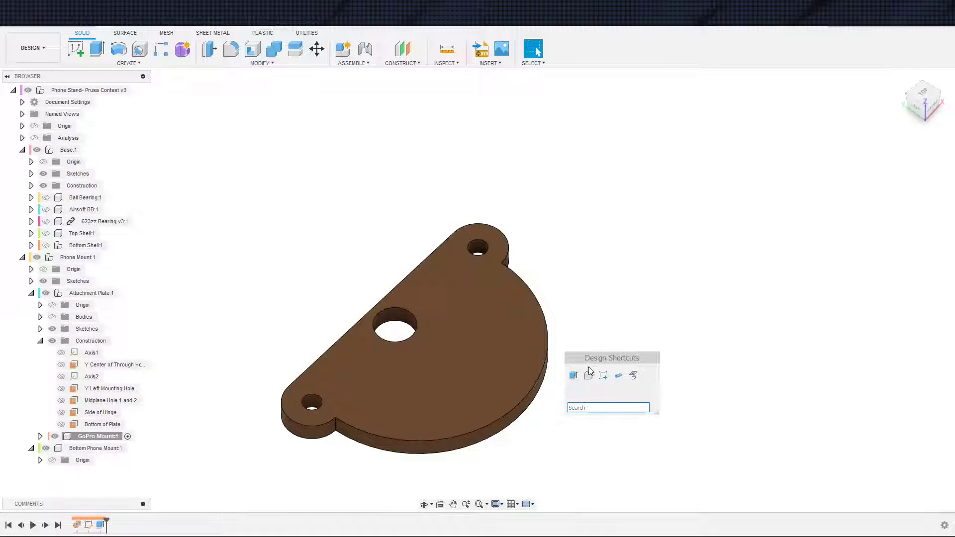
pyautogui.click(598, 377)
pyautogui.press('Escape')
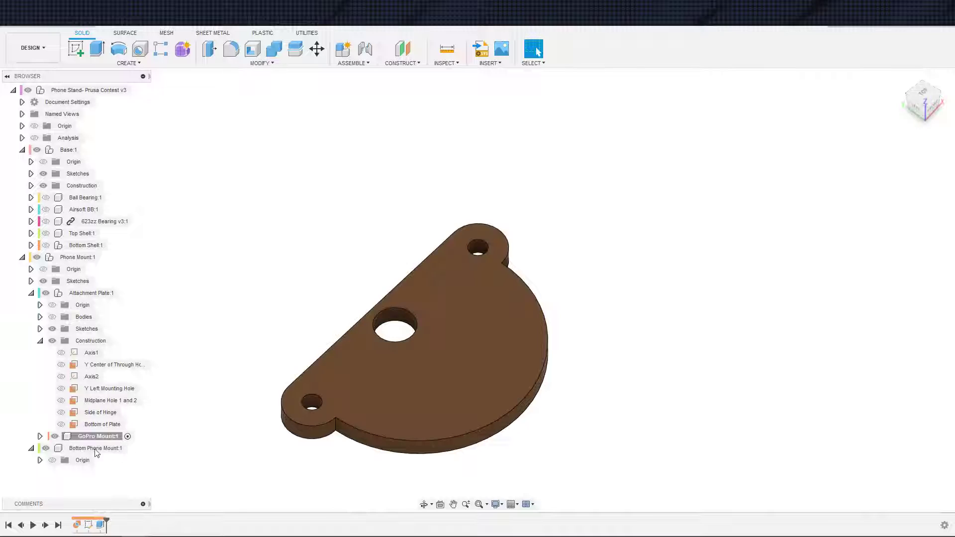
pyautogui.scroll(-1, 48, 442)
pyautogui.rightClick(96, 425)
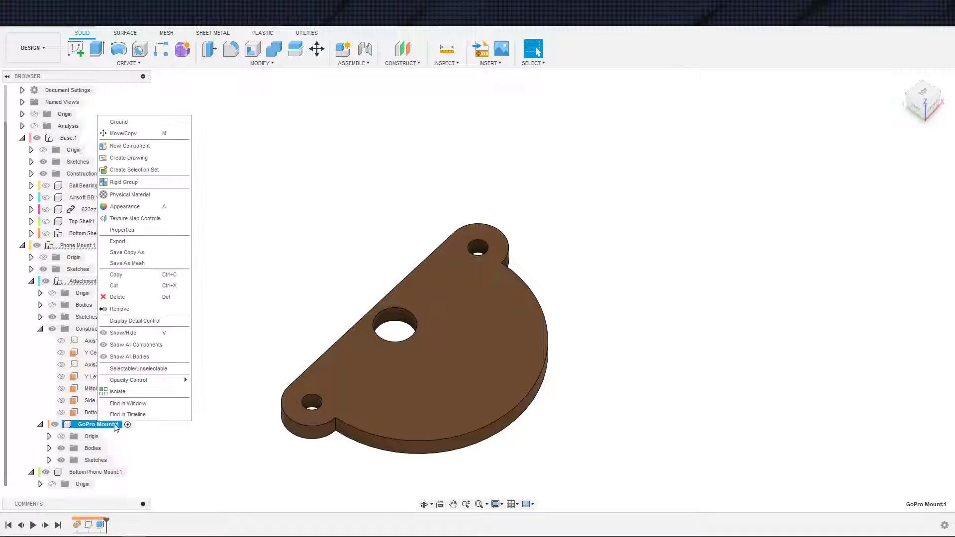
pyautogui.click(119, 403)
# Try an offset plane on the half-circle body's top face with a sketch on it, and undo both.
pyautogui.click(402, 49)
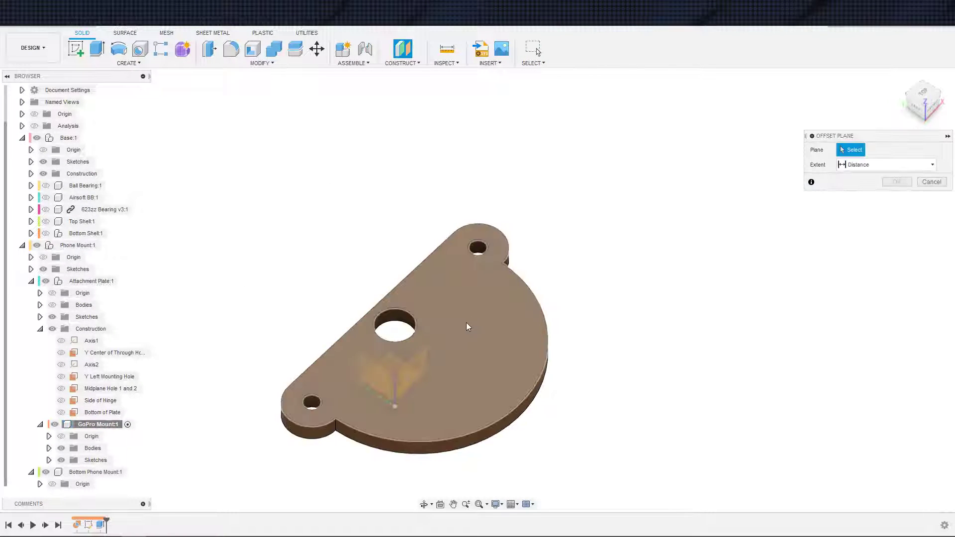
pyautogui.click(469, 328)
pyautogui.click(888, 196)
pyautogui.press('s')
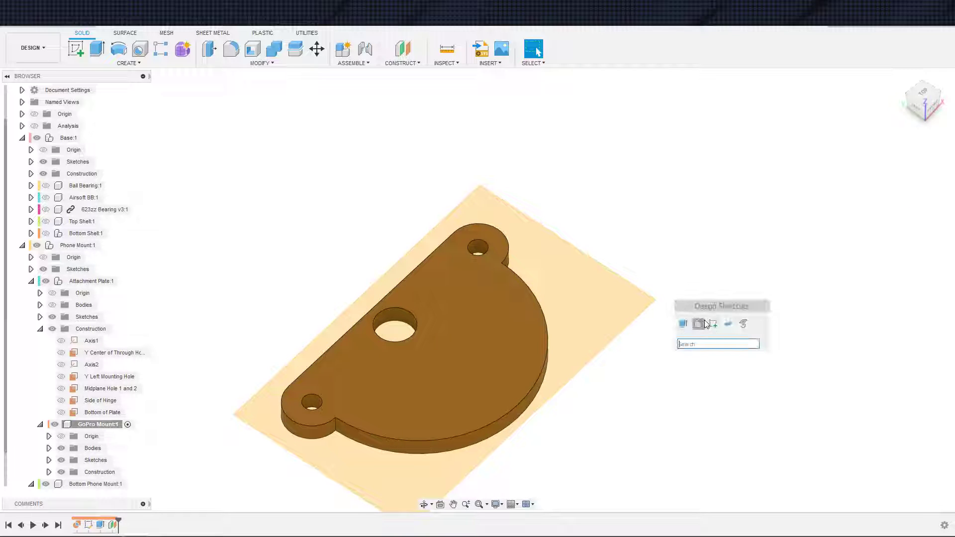
pyautogui.click(703, 320)
pyautogui.click(622, 315)
pyautogui.moveTo(496, 305); pyautogui.dragTo(503, 326, button='middle')
pyautogui.hotkey('ctrl', 'z')
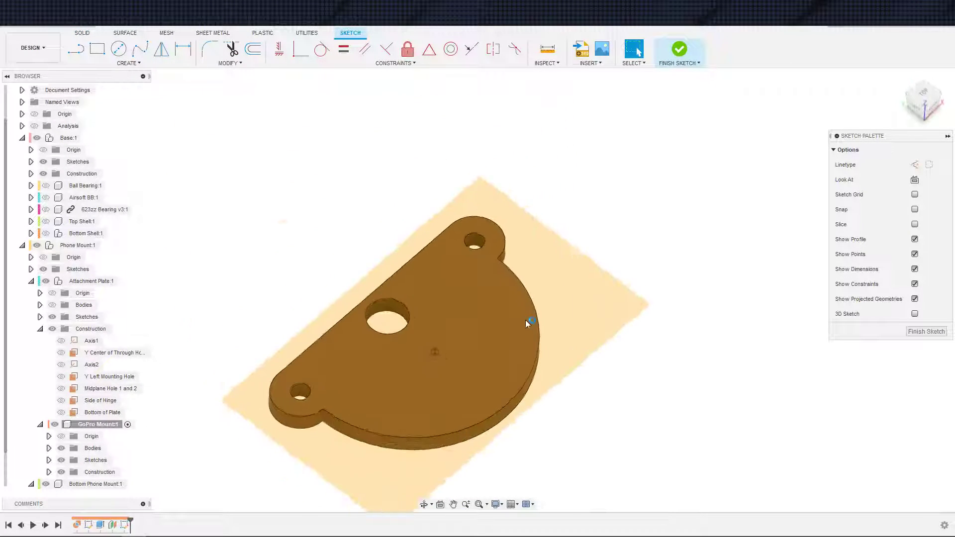
pyautogui.hotkey('ctrl', 'z')
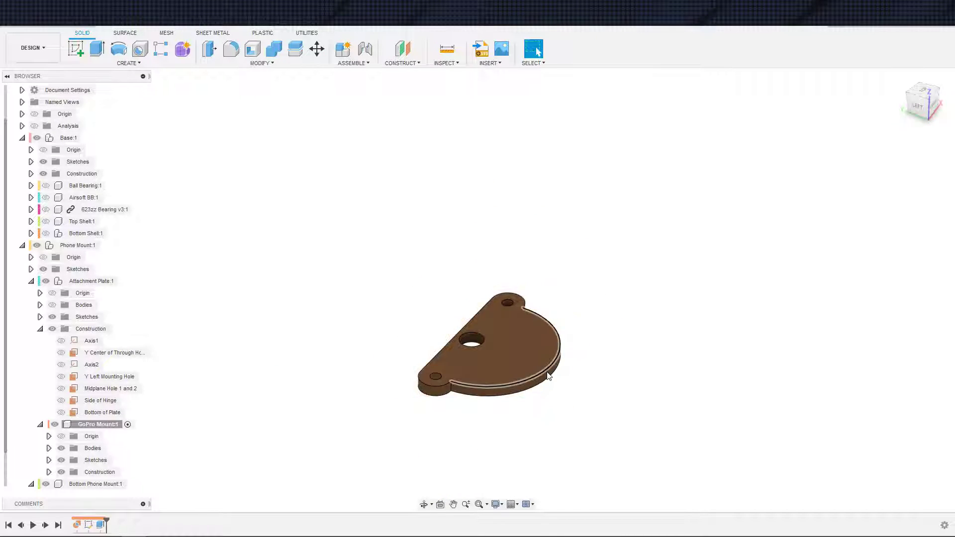
# Select the Y Center of Through Hole construction plane as the plane for the GoPro Mount's next sketch.
pyautogui.click(118, 353)
pyautogui.press('s')
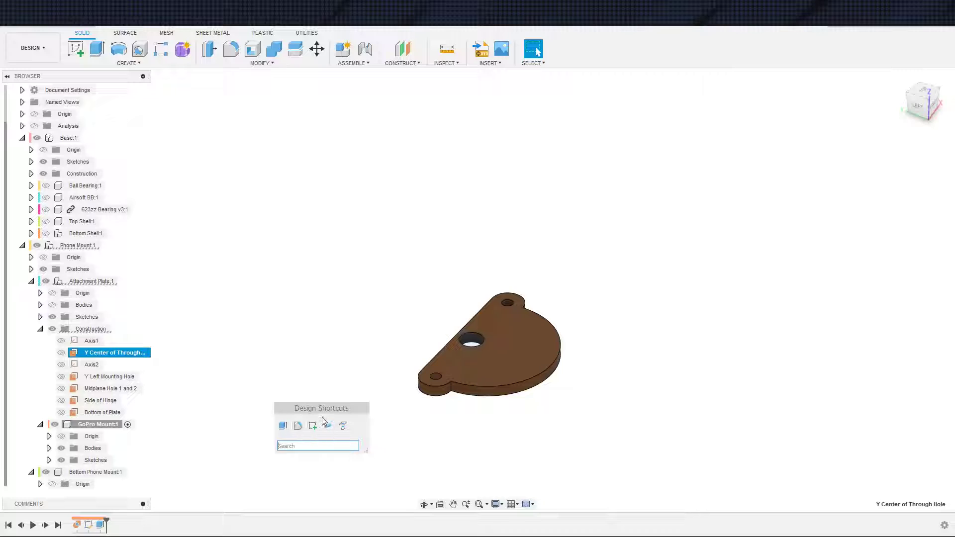
pyautogui.press('Escape')
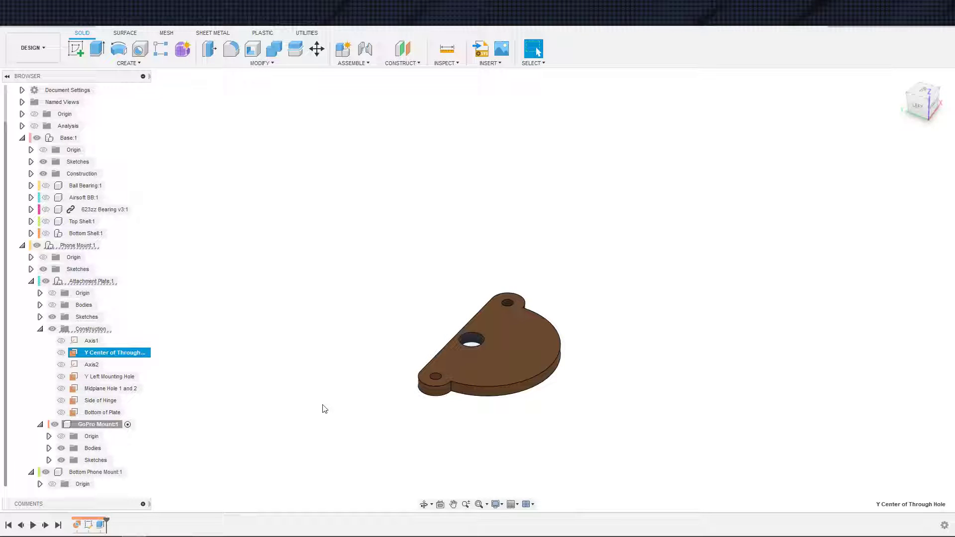
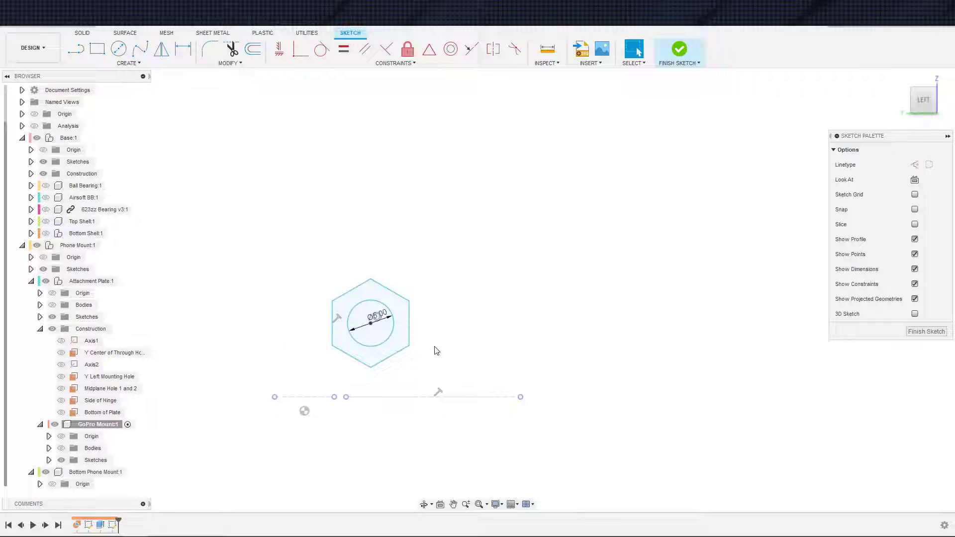
# Dimension the hexagon's width between its two vertical sides at 7.8 mm.
pyautogui.press('d')
pyautogui.click(409, 331)
pyautogui.click(330, 328)
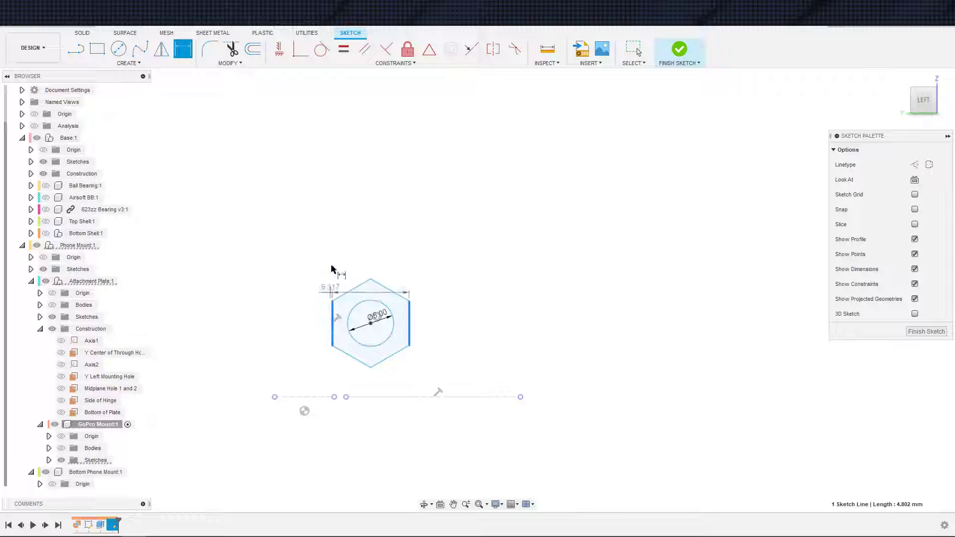
pyautogui.click(340, 250)
pyautogui.write('7.8')
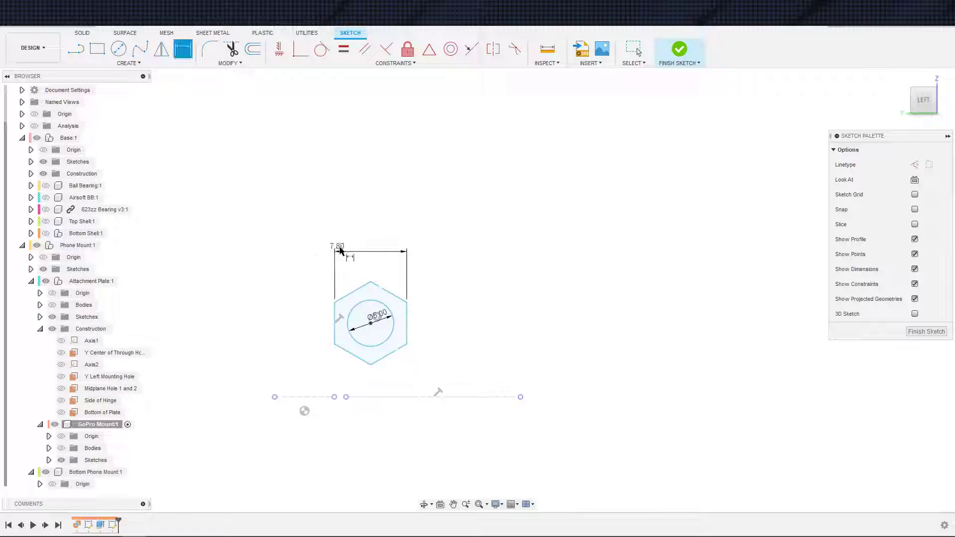
pyautogui.press('Return')
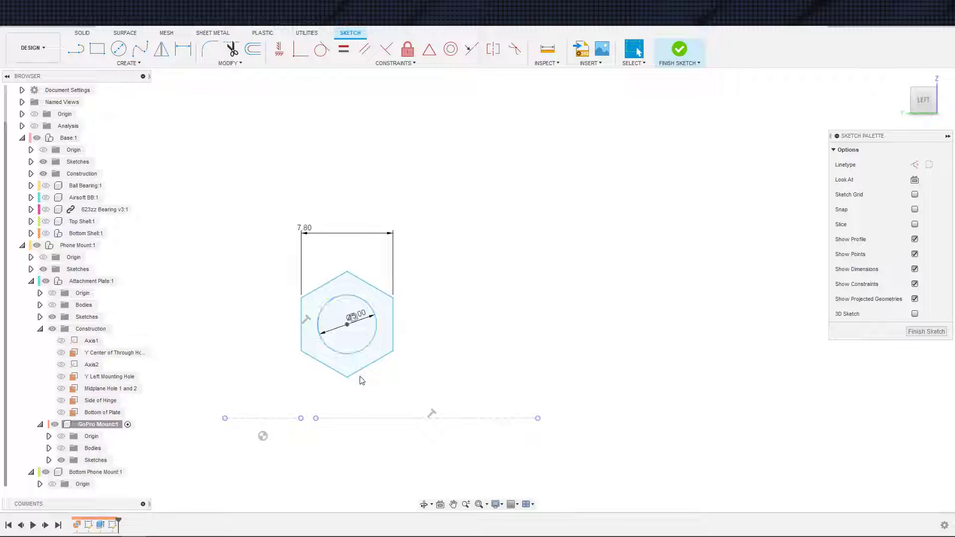
# Draw a circle around the hexagon from its center out to a corner vertex, and select the new circle.
pyautogui.press('c')
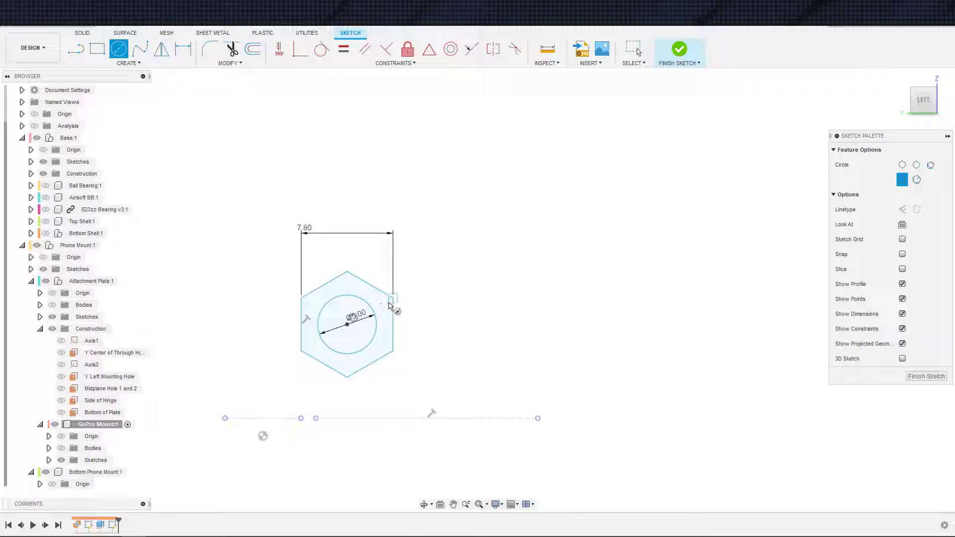
pyautogui.click(346, 325)
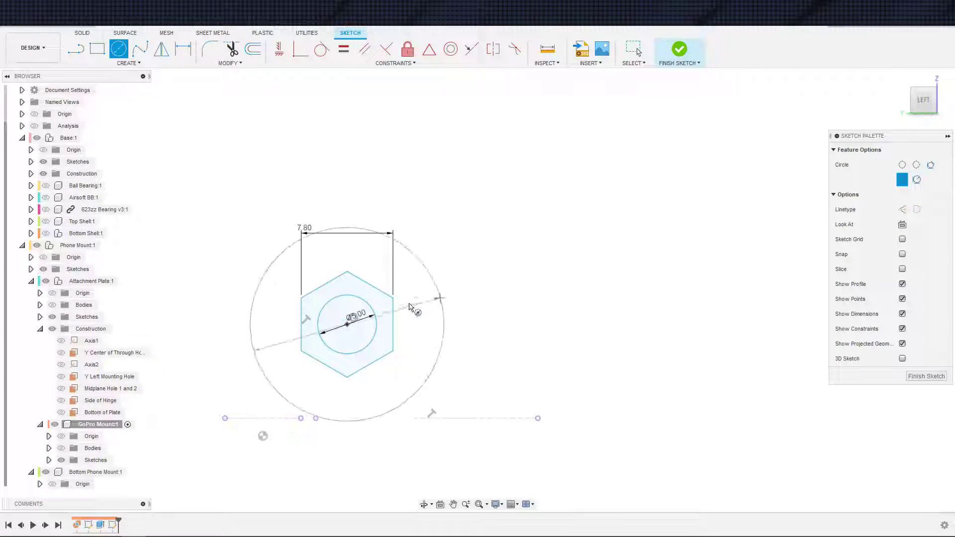
pyautogui.click(393, 297)
pyautogui.press('Escape')
pyautogui.click(398, 324)
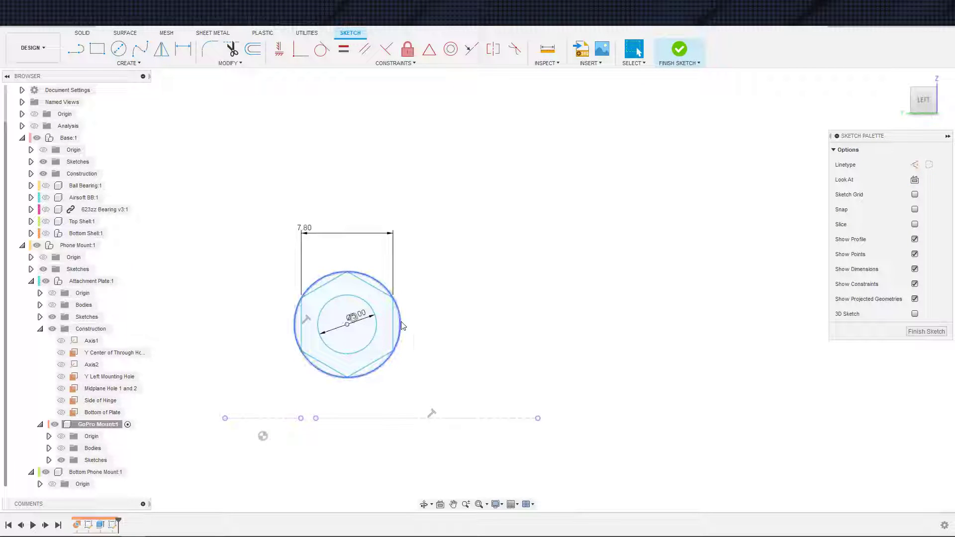
# Make the circle around the hexagon construction geometry and draw a concentric circle about 3 mm outside it.
pyautogui.press('x')
pyautogui.press('c')
pyautogui.click(431, 294)
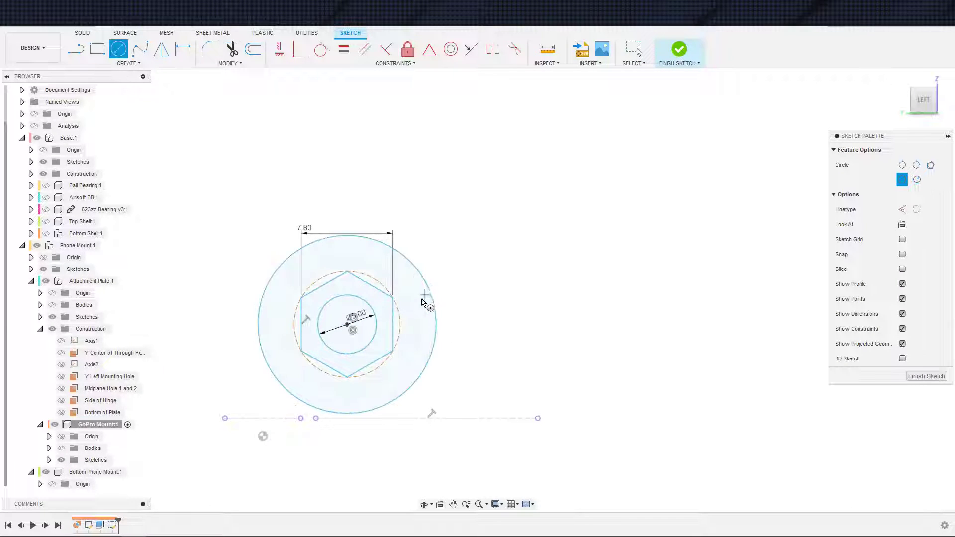
# Dimension the gap between the construction circle and the outer circle to 2 mm.
pyautogui.press('d')
pyautogui.click(399, 315)
pyautogui.click(432, 300)
pyautogui.click(424, 305)
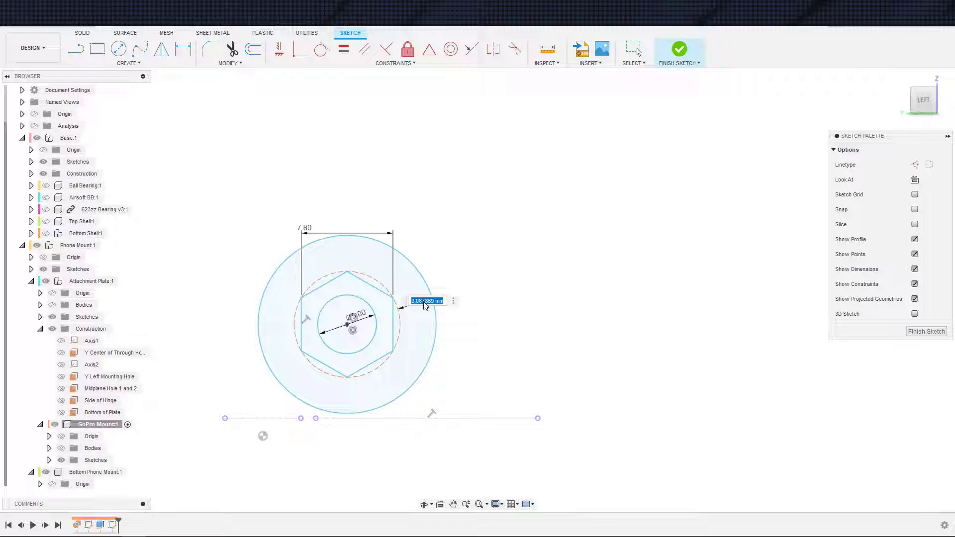
pyautogui.write('2')
pyautogui.press('Return')
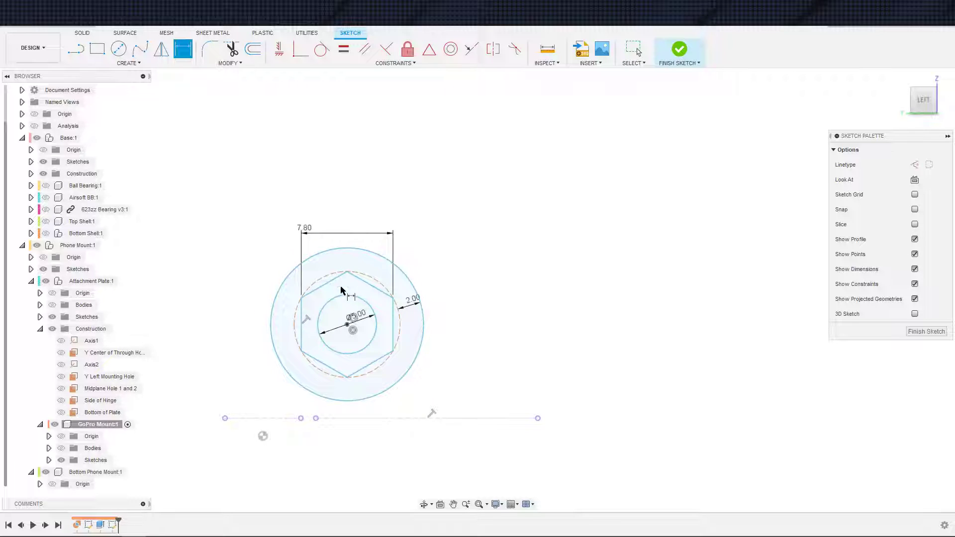
pyautogui.press('Escape')
# Dimension the circle center's height above the projected base line to 8 mm.
pyautogui.scroll(-3, 318, 344)
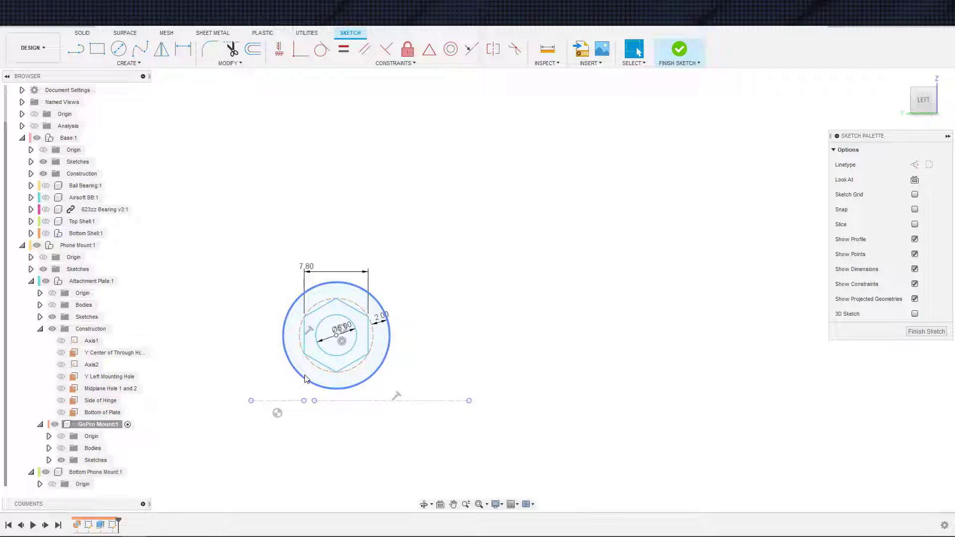
pyautogui.press('d')
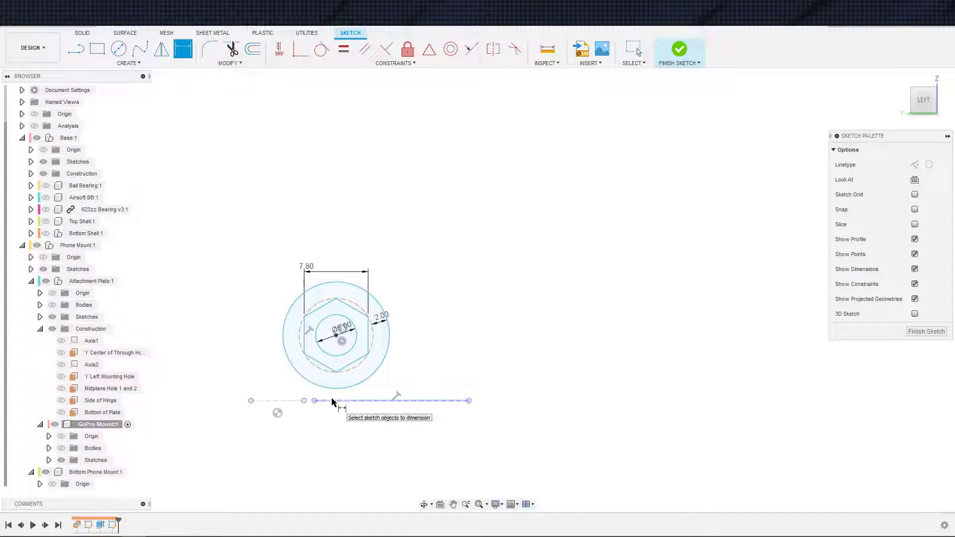
pyautogui.click(332, 401)
pyautogui.click(336, 336)
pyautogui.click(424, 352)
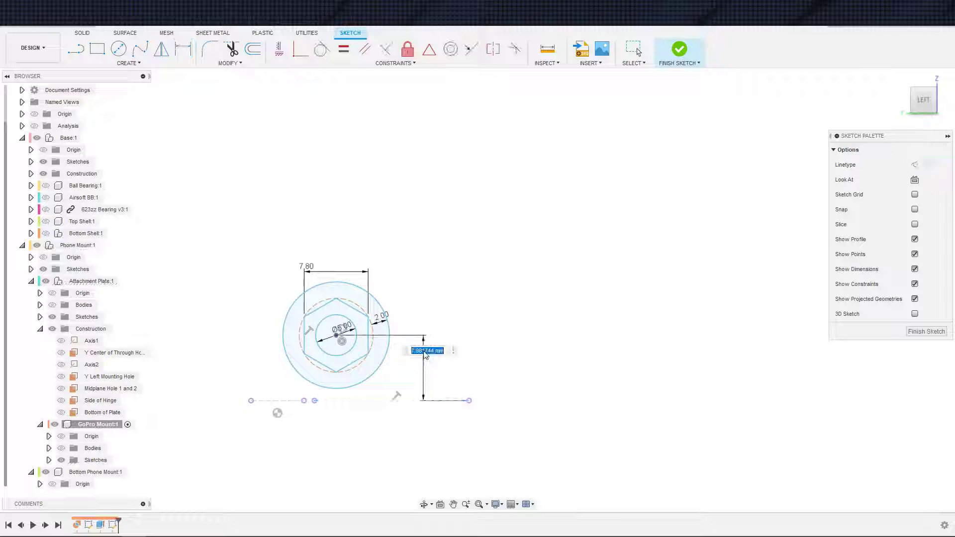
pyautogui.write('8')
pyautogui.press('Return')
pyautogui.press('Escape')
# Sketch a slanted line about 3.3 mm long from the projected point below the circle's left side up toward the circle.
pyautogui.scroll(-2, 308, 391)
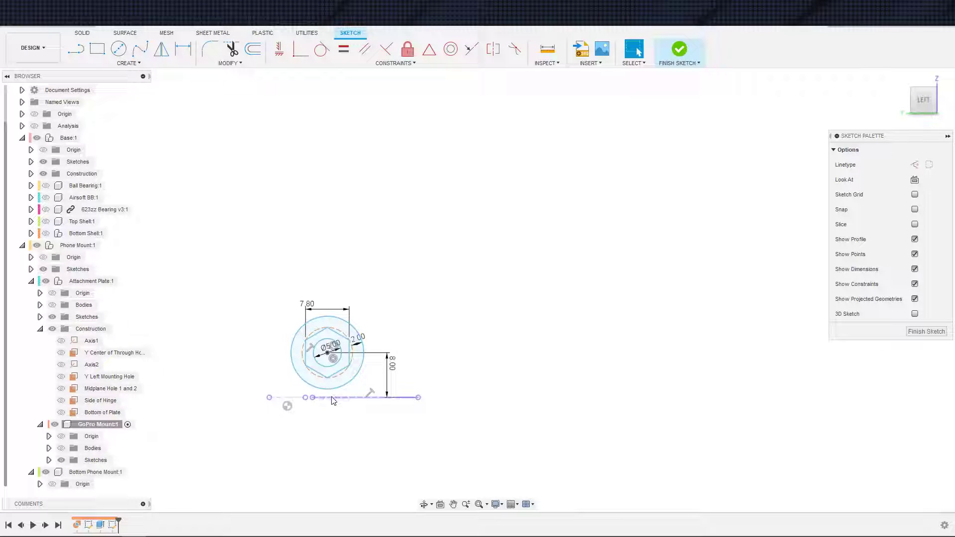
pyautogui.scroll(-1, 333, 399)
pyautogui.moveTo(333, 399)
pyautogui.mouseDown(button='middle')
pyautogui.moveTo(365, 407)
pyautogui.moveTo(353, 411)
pyautogui.mouseUp(button='middle')
pyautogui.scroll(-1, 332, 412)
pyautogui.scroll(1, 345, 413)
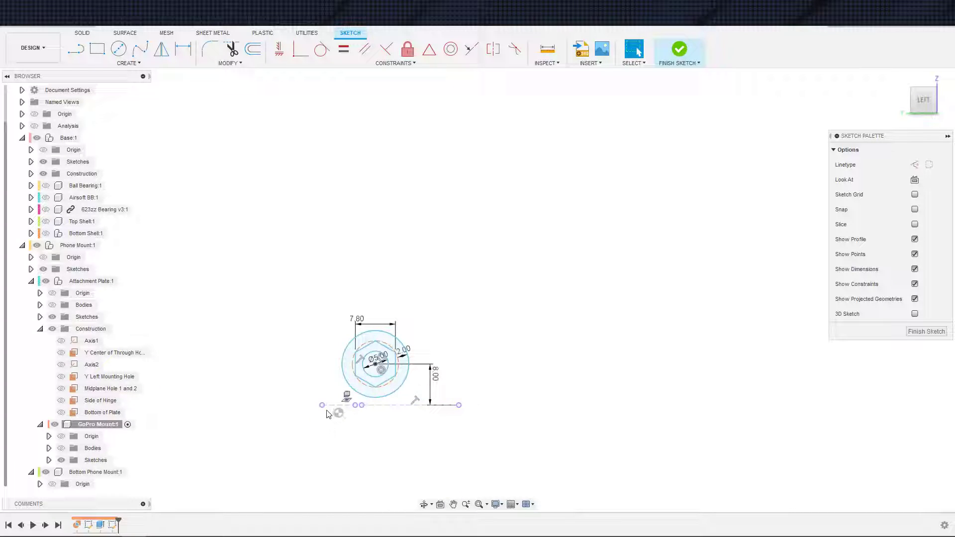
pyautogui.moveTo(364, 421); pyautogui.dragTo(318, 414, button='middle')
pyautogui.click(294, 373)
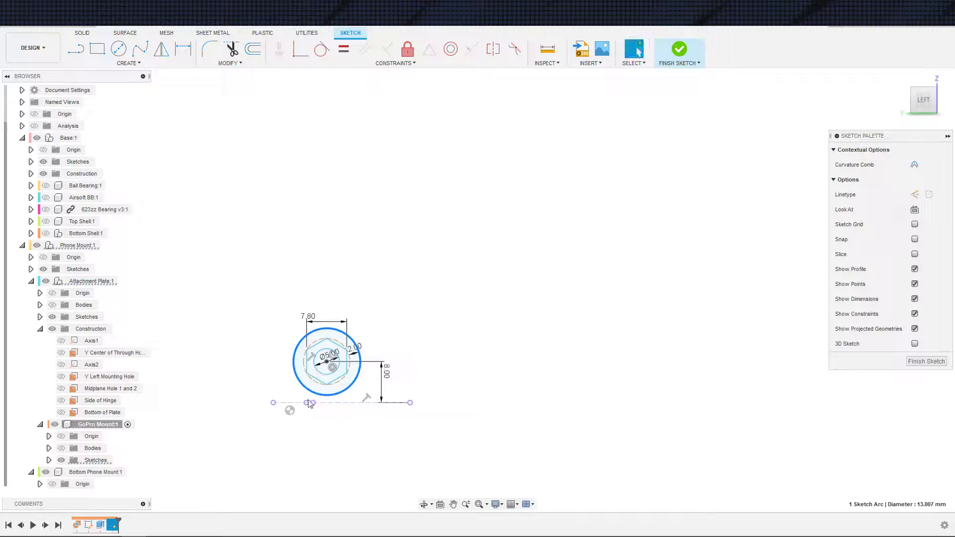
pyautogui.click(313, 415)
pyautogui.press('s')
pyautogui.click(318, 442)
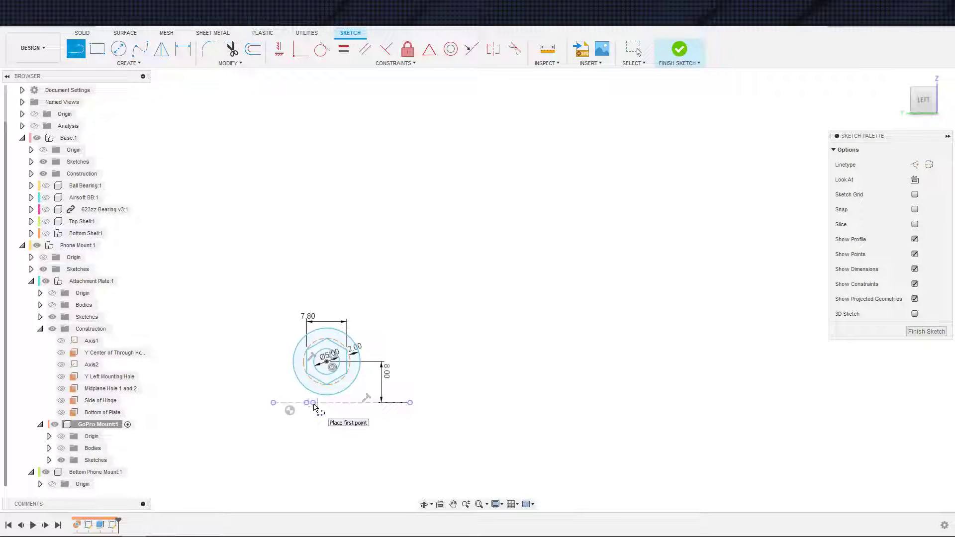
pyautogui.click(307, 403)
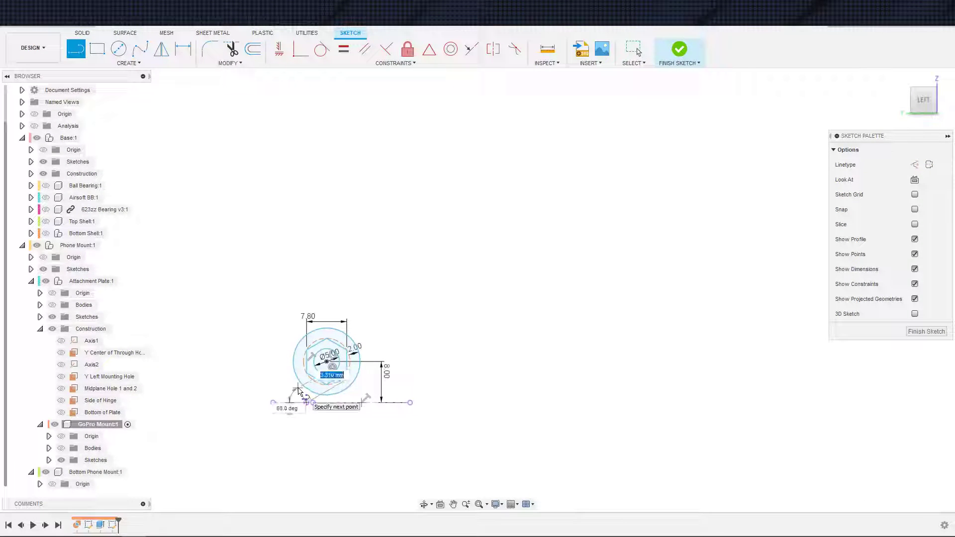
pyautogui.press('Escape')
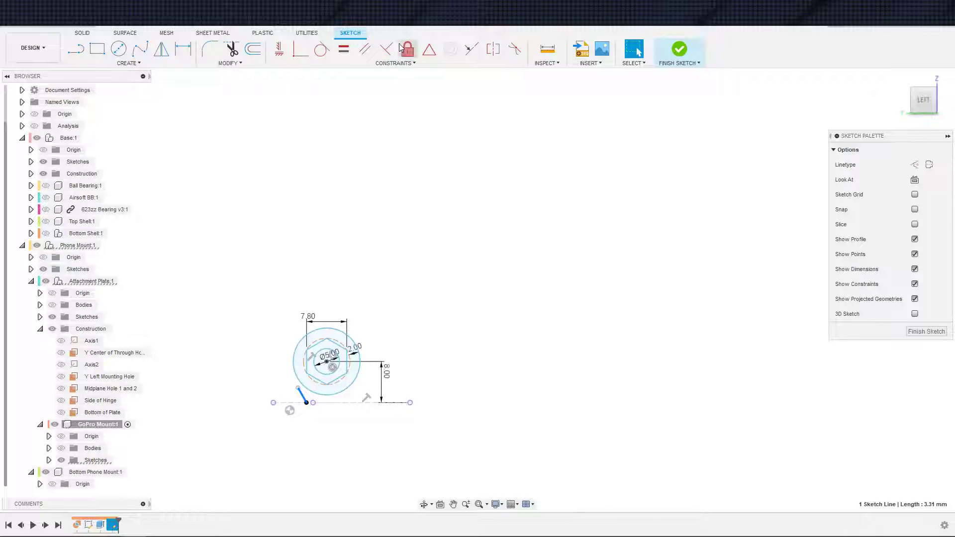
# Constrain the short slanted line perpendicular to the projected base line.
pyautogui.click(387, 48)
pyautogui.click(408, 50)
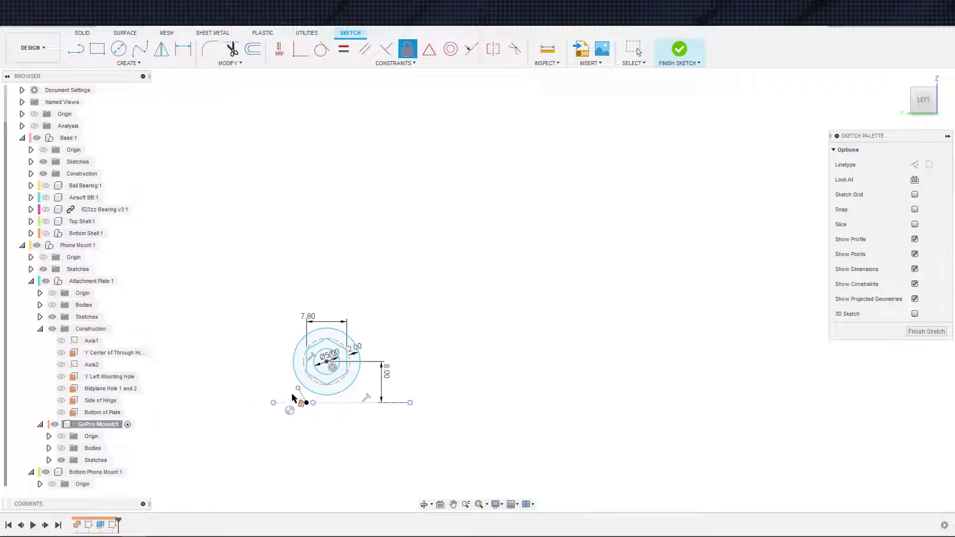
pyautogui.press('Escape')
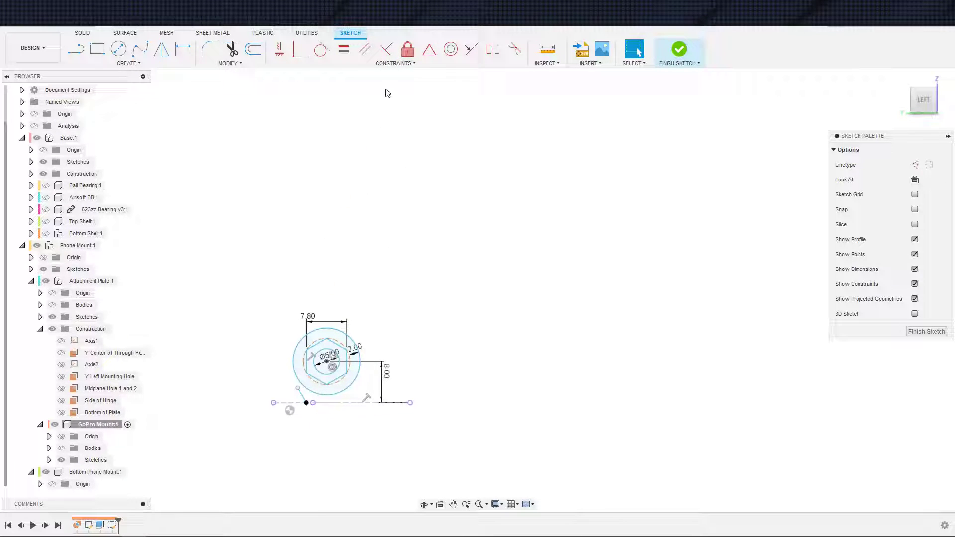
pyautogui.click(386, 49)
pyautogui.click(301, 395)
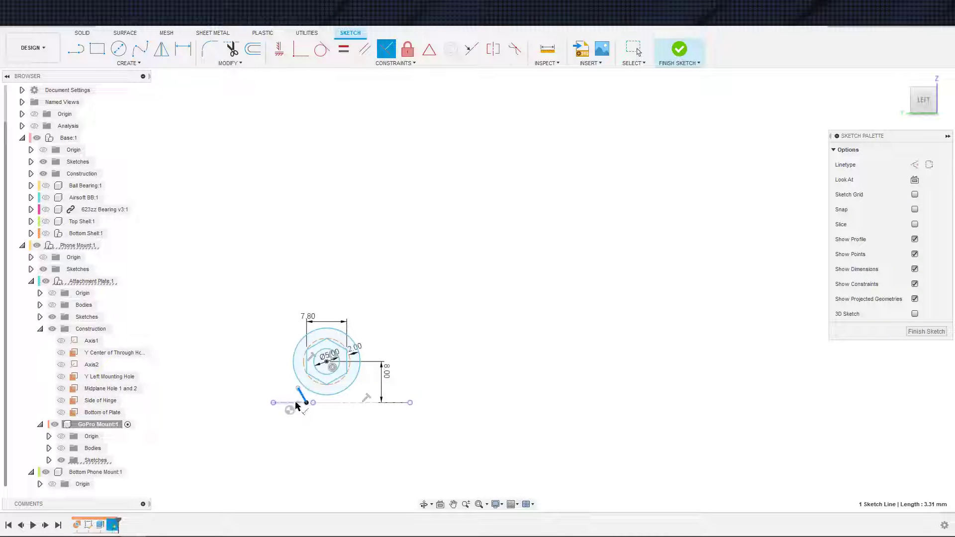
pyautogui.click(298, 402)
pyautogui.press('Escape')
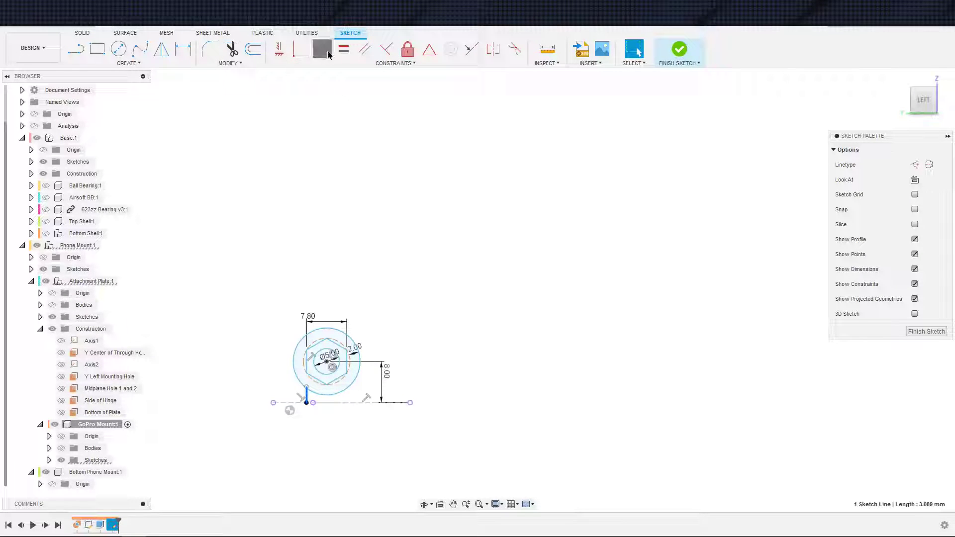
# Make the short vertical line tangent to the outer circle and its upper end coincident with the circle.
pyautogui.click(321, 49)
pyautogui.click(294, 367)
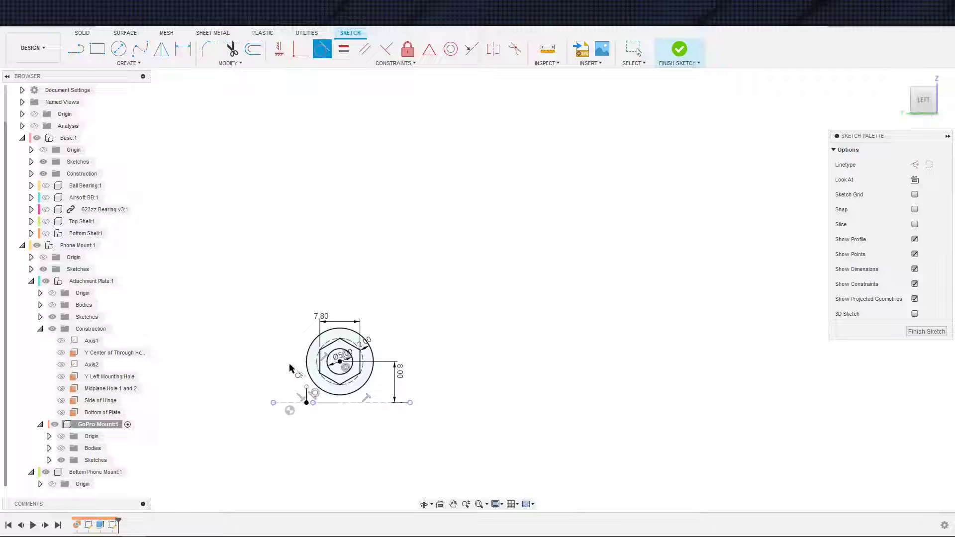
pyautogui.press('Escape')
pyautogui.scroll(4, 346, 374)
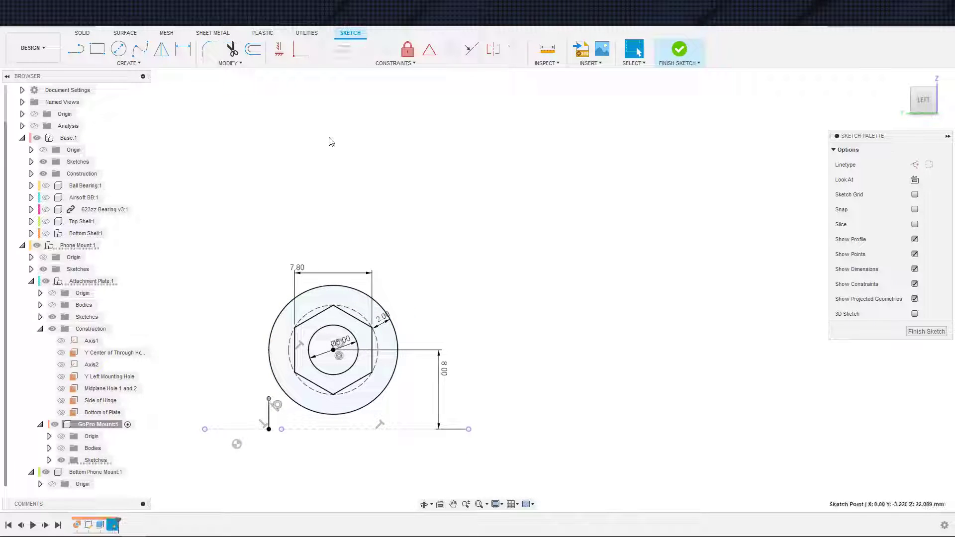
pyautogui.click(304, 52)
pyautogui.click(269, 349)
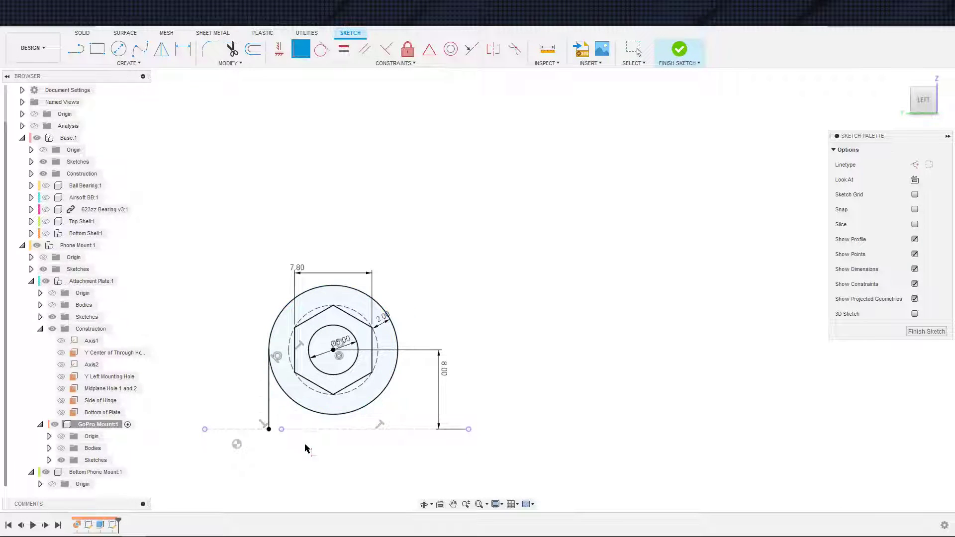
pyautogui.press('Escape')
# Draw a line from the projected base line's far right endpoint, ending tangent on the outer circle.
pyautogui.scroll(2, 259, 430)
pyautogui.scroll(-2, 285, 430)
pyautogui.moveTo(316, 450); pyautogui.dragTo(304, 424, button='middle')
pyautogui.press('s')
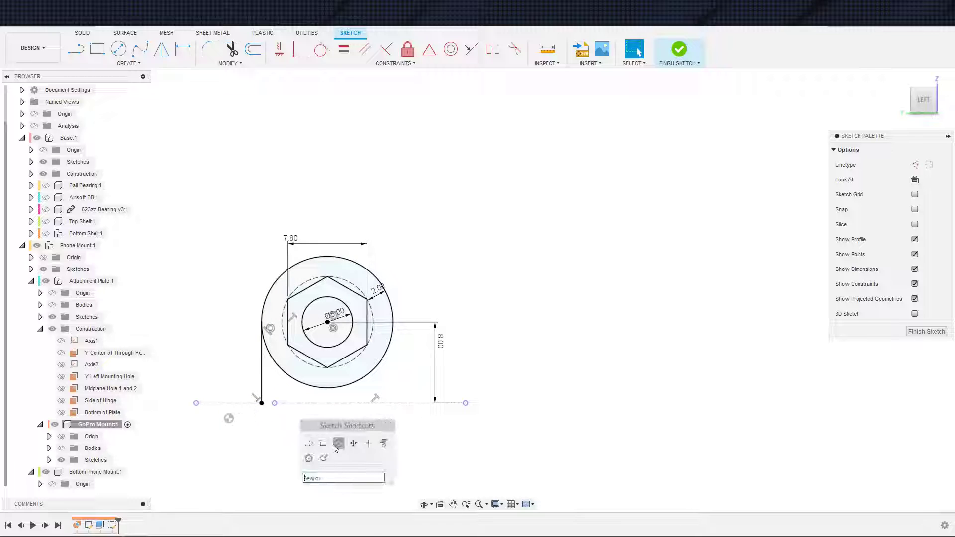
pyautogui.click(309, 443)
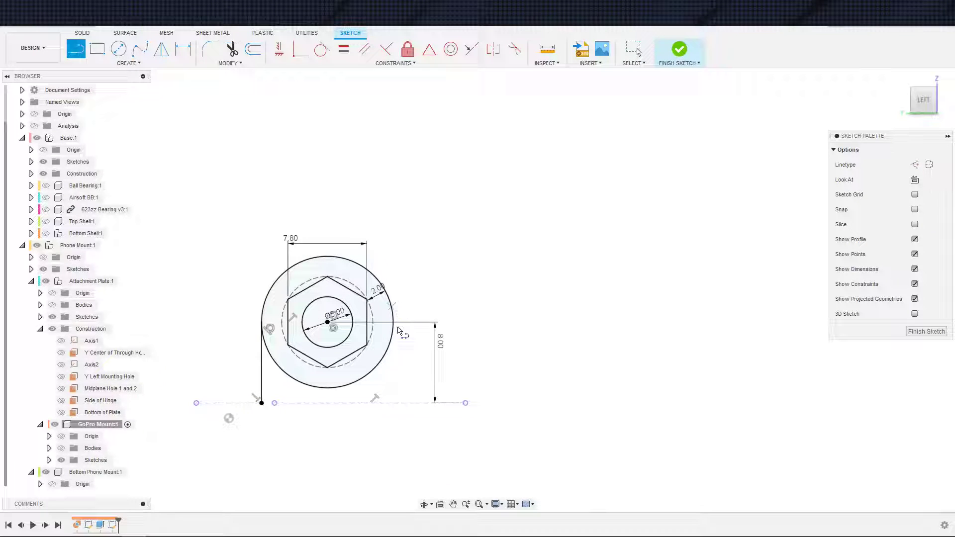
pyautogui.click(466, 403)
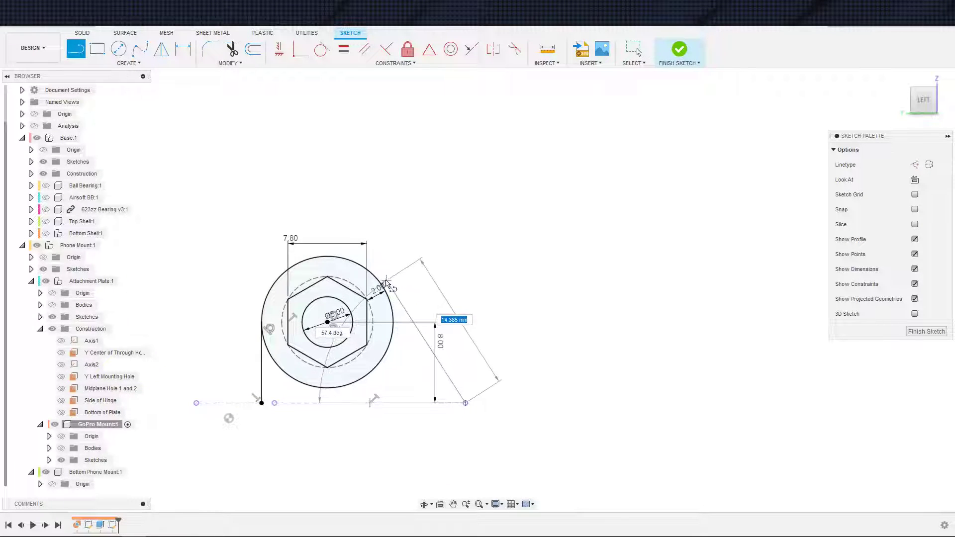
pyautogui.click(386, 290)
pyautogui.press('Escape')
# Close the profile with a base line joining the lower ends of the vertical and slanted lines.
pyautogui.scroll(2, 402, 423)
pyautogui.scroll(-3, 402, 422)
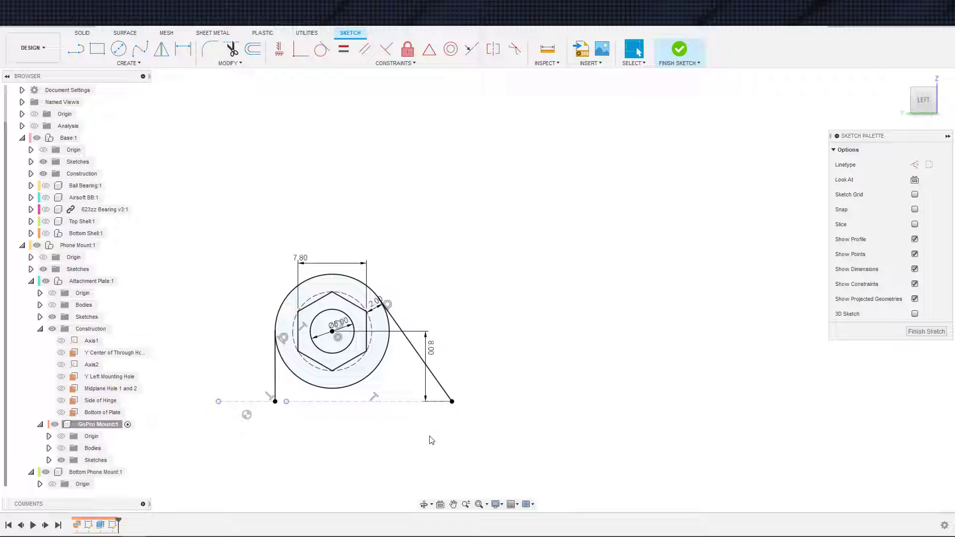
pyautogui.scroll(-3, 393, 442)
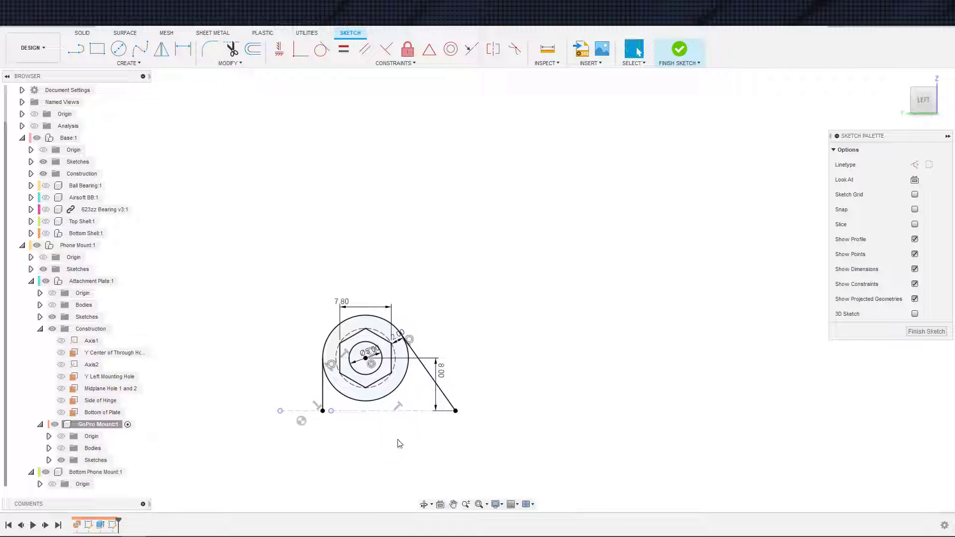
pyautogui.moveTo(390, 438); pyautogui.dragTo(380, 446, button='middle')
pyautogui.press('s')
pyautogui.click(365, 478)
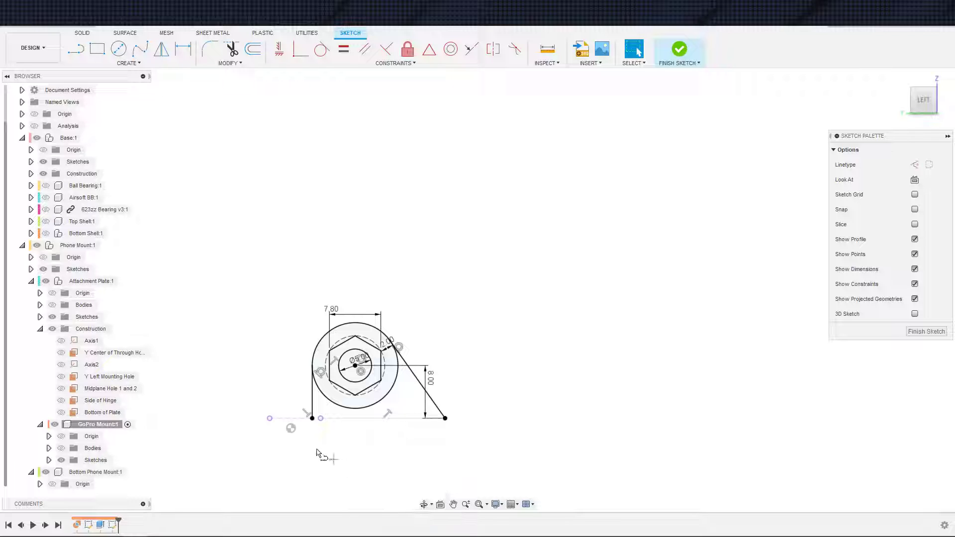
pyautogui.click(312, 419)
pyautogui.click(445, 418)
pyautogui.press('Escape')
# Choose the three profiles around the 5 mm center hole for extrusion and show the GoPro Mount bodies.
pyautogui.scroll(-3, 398, 449)
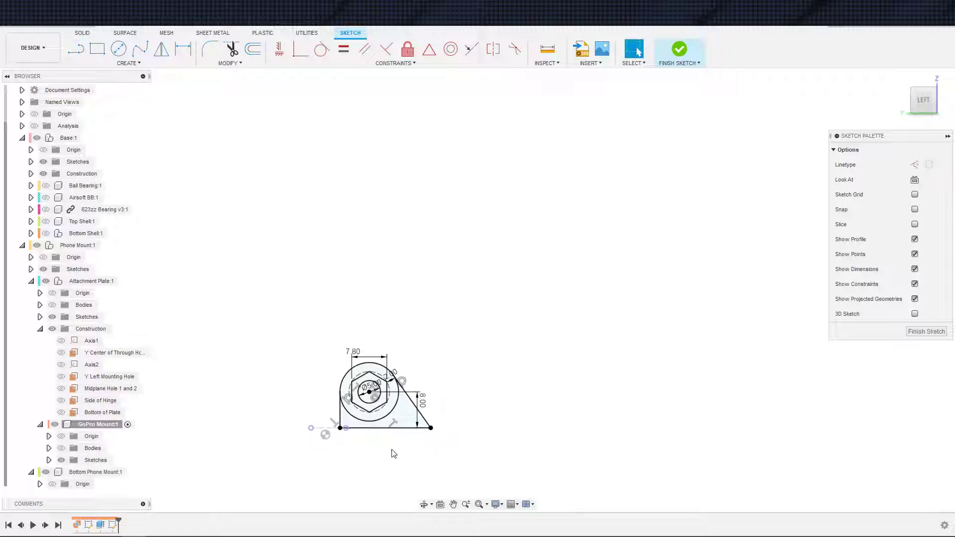
pyautogui.scroll(3, 393, 450)
pyautogui.press('e')
pyautogui.click(338, 406)
pyautogui.click(346, 377)
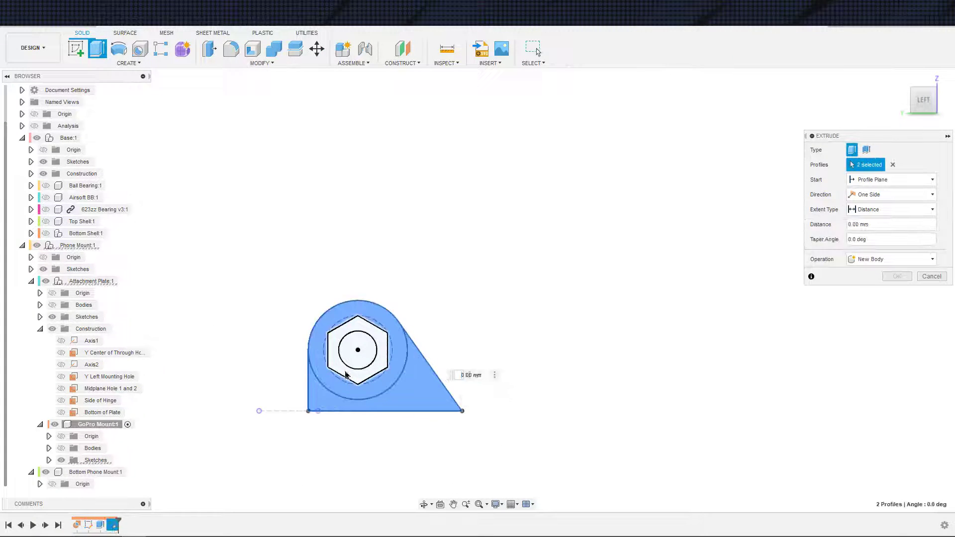
pyautogui.click(346, 374)
pyautogui.scroll(-1, 368, 393)
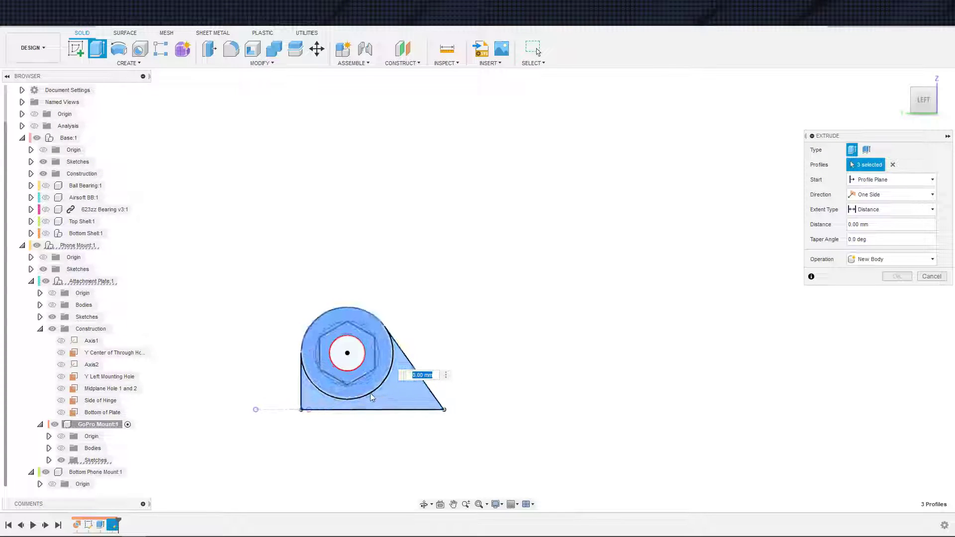
pyautogui.scroll(-2, 318, 378)
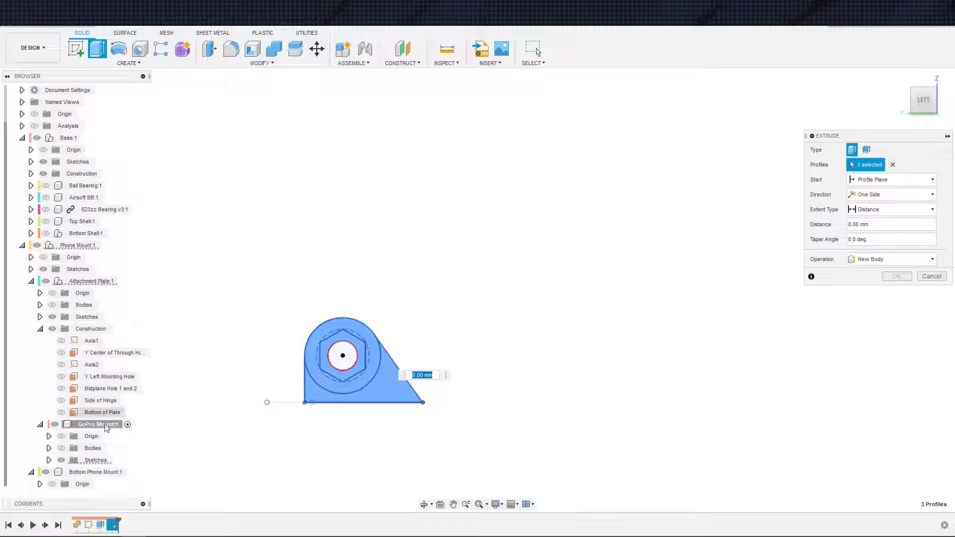
pyautogui.click(61, 448)
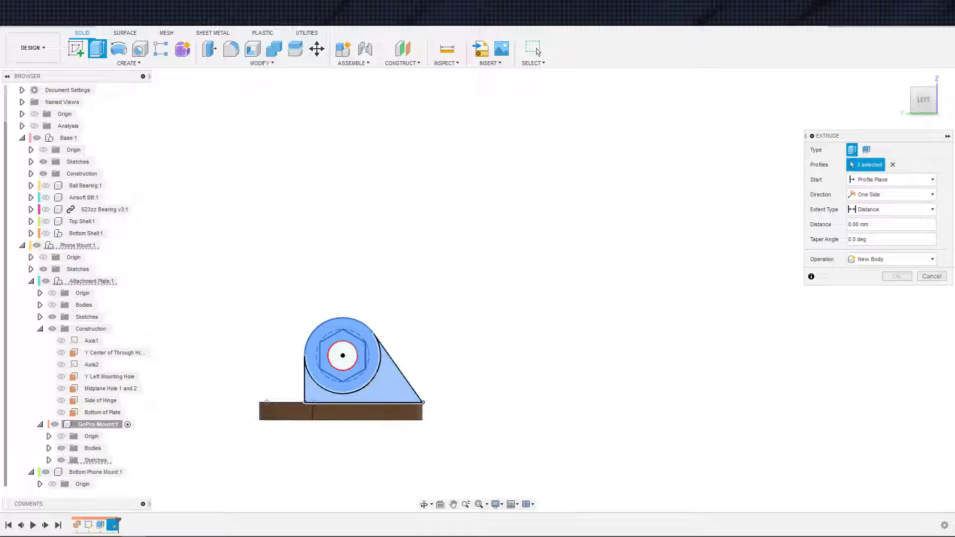
pyautogui.keyDown('shift'); pyautogui.moveTo(299, 397); pyautogui.dragTo(454, 342, button='middle'); pyautogui.keyUp('shift')
# Extrude the chosen profiles symmetrically with a whole length of 1/8*1in, joined to the mounting plate.
pyautogui.click(891, 194)
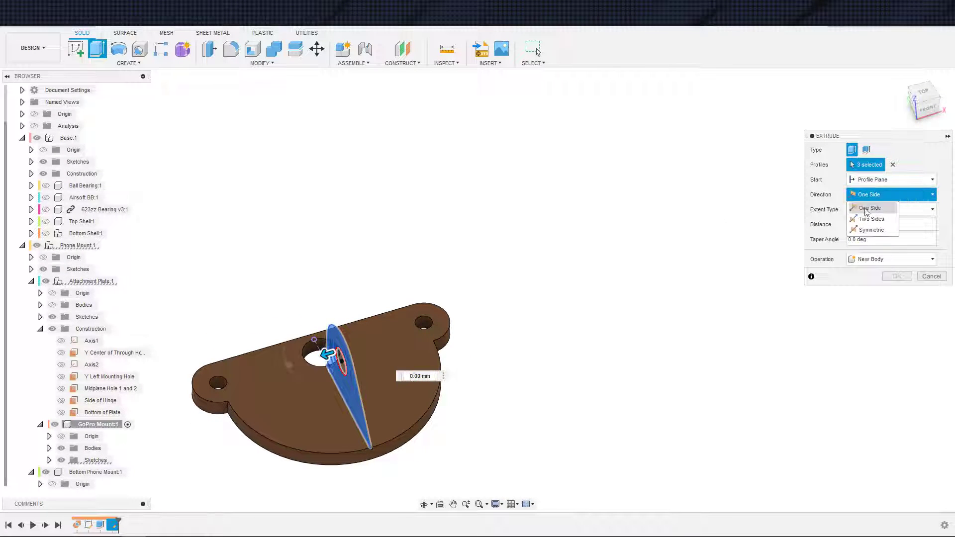
pyautogui.click(870, 230)
pyautogui.click(868, 224)
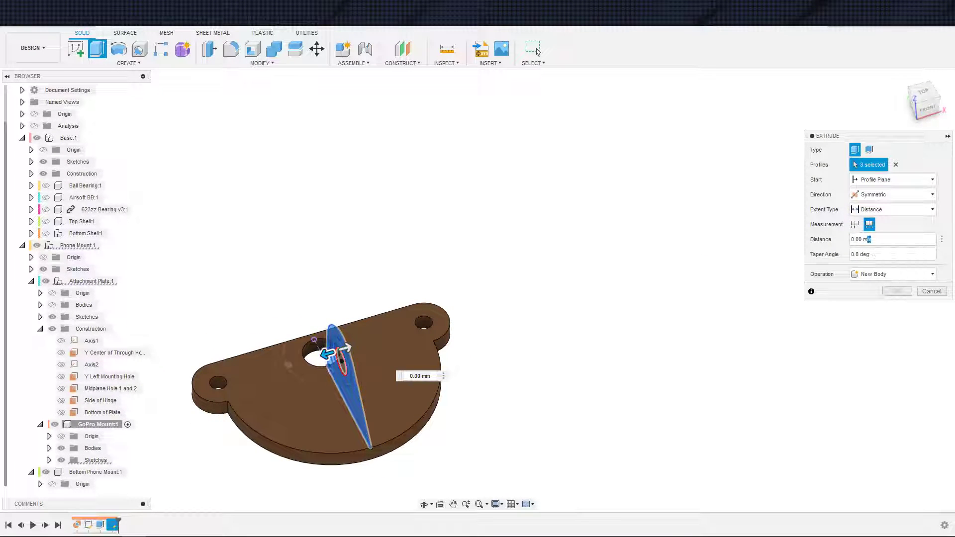
pyautogui.click(906, 236)
pyautogui.write('1/8"')
pyautogui.write('1in')
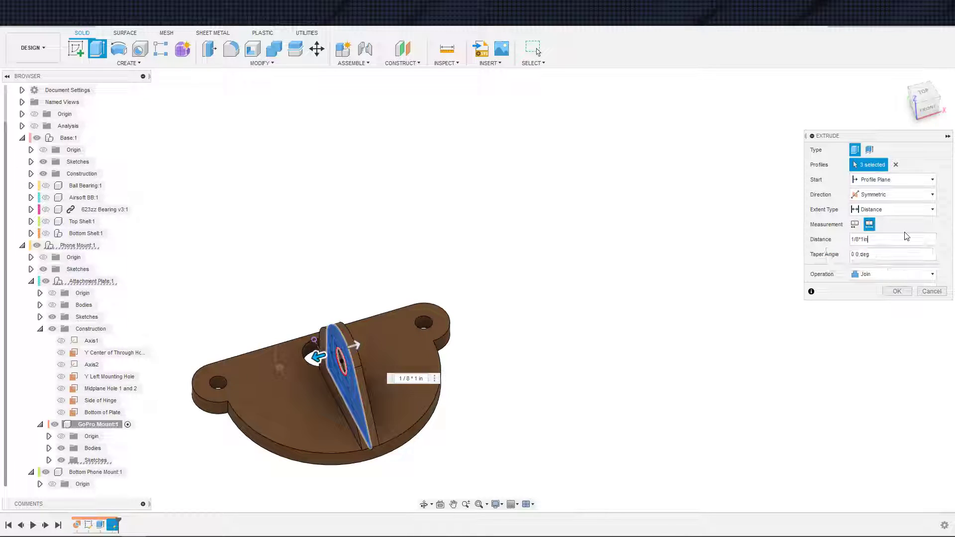
pyautogui.press('Return')
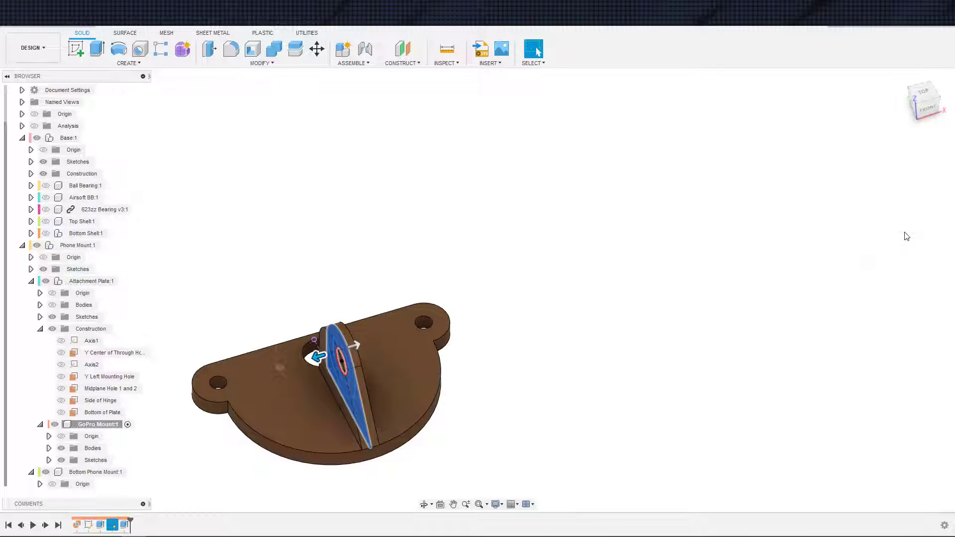
pyautogui.scroll(-2, 621, 350)
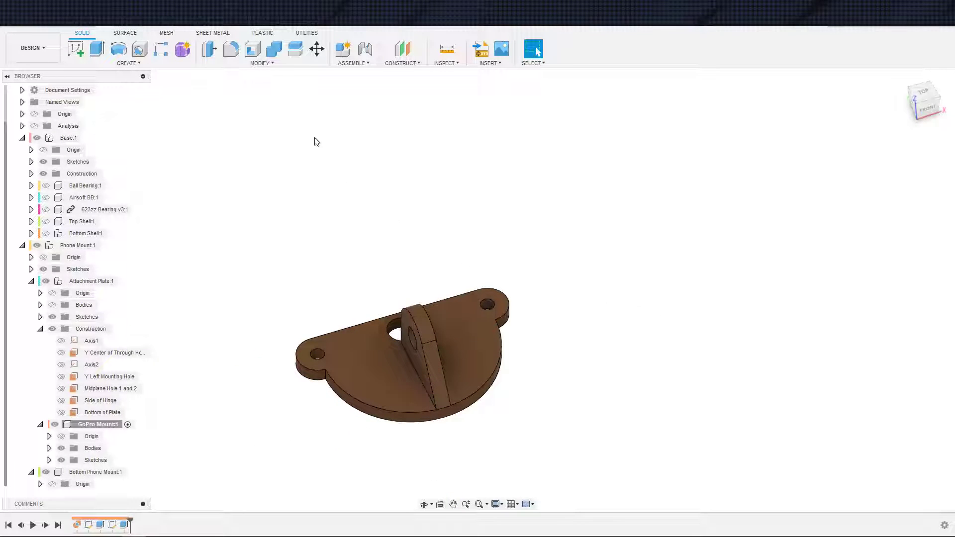
# Set up a Pattern on Path of type Features, using the hinge tab's extrusion and the short edge across its thickness as path.
pyautogui.click(188, 64)
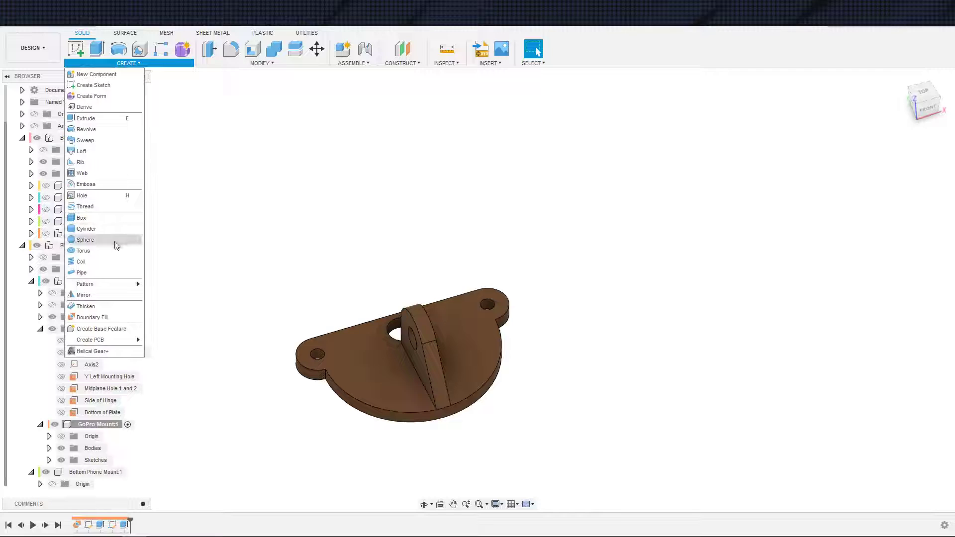
pyautogui.moveTo(107, 285)
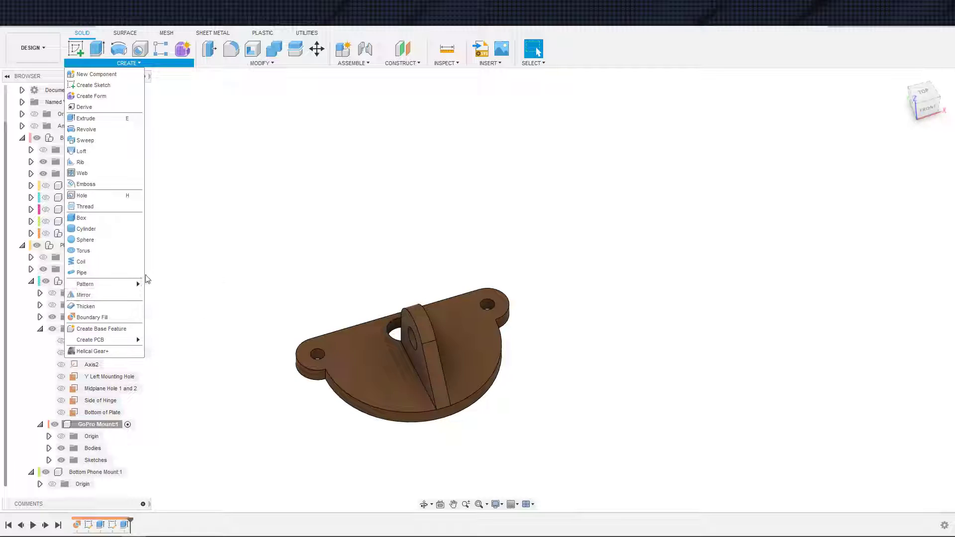
pyautogui.moveTo(139, 284)
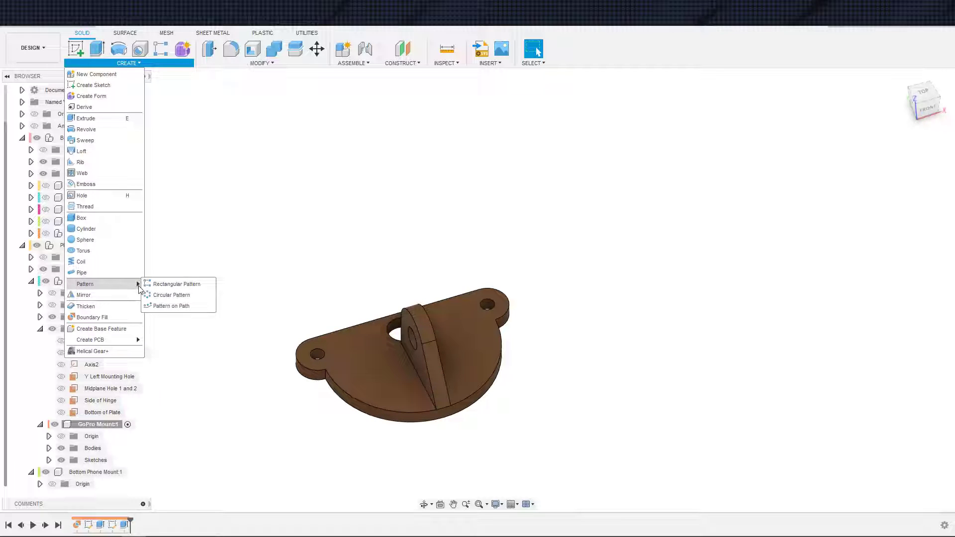
pyautogui.click(160, 307)
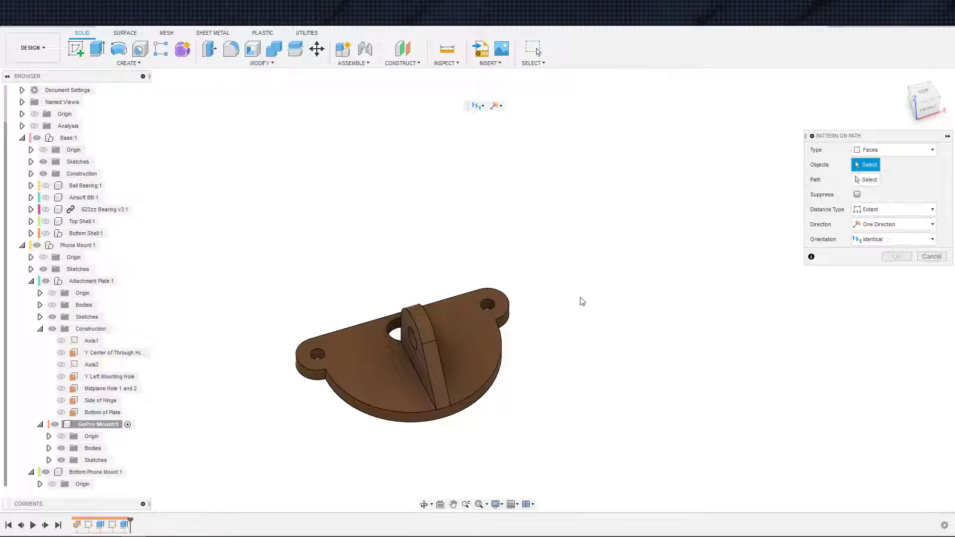
pyautogui.keyDown('shift'); pyautogui.moveTo(440, 337); pyautogui.dragTo(541, 319, button='middle'); pyautogui.keyUp('shift')
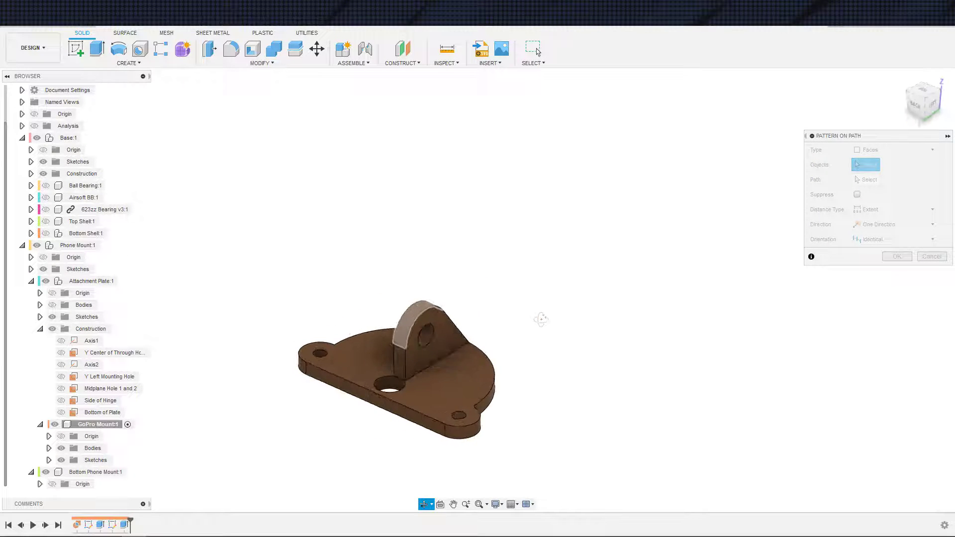
pyautogui.scroll(10, 417, 383)
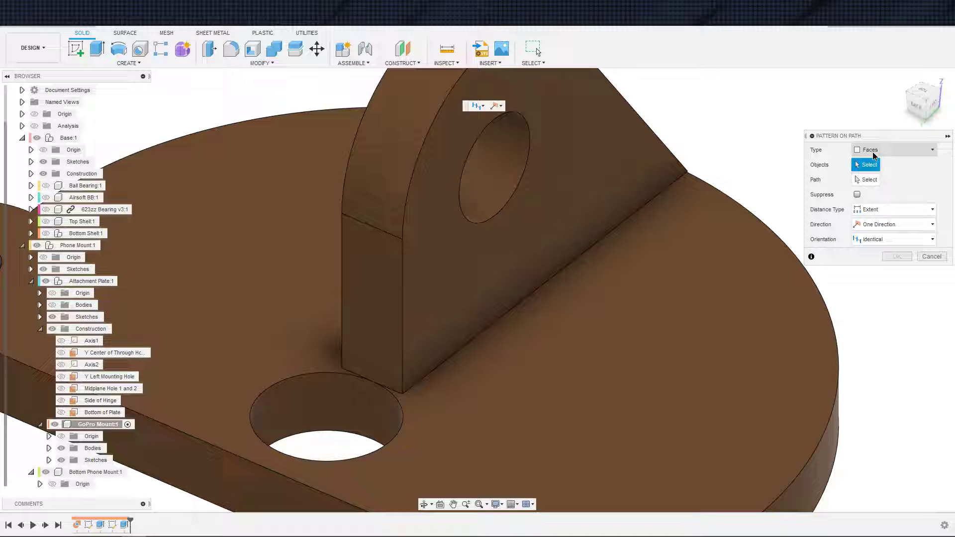
pyautogui.click(871, 150)
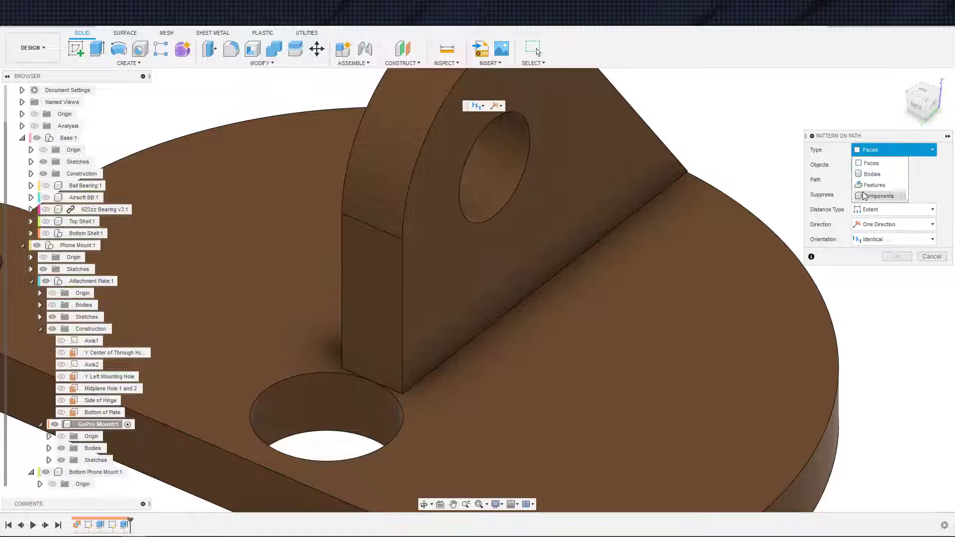
pyautogui.click(874, 185)
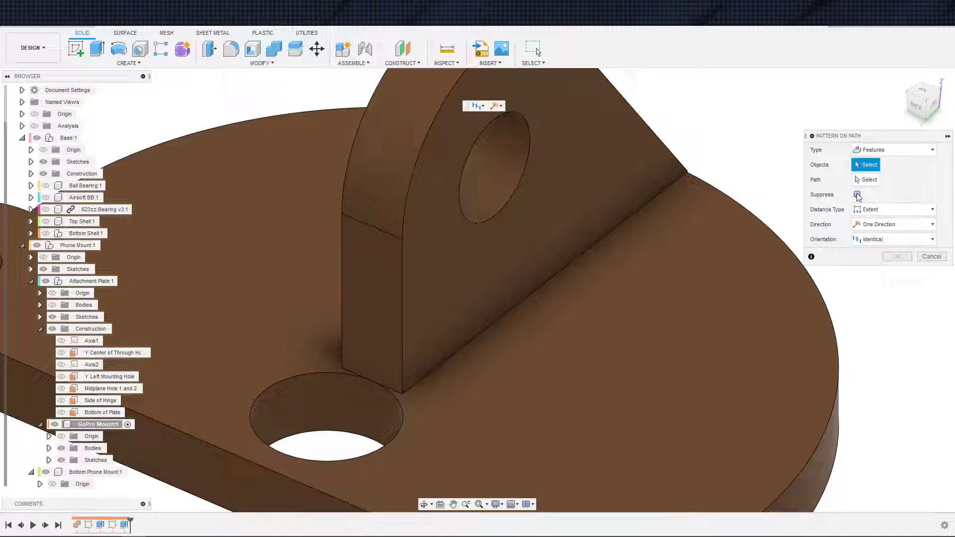
pyautogui.click(860, 183)
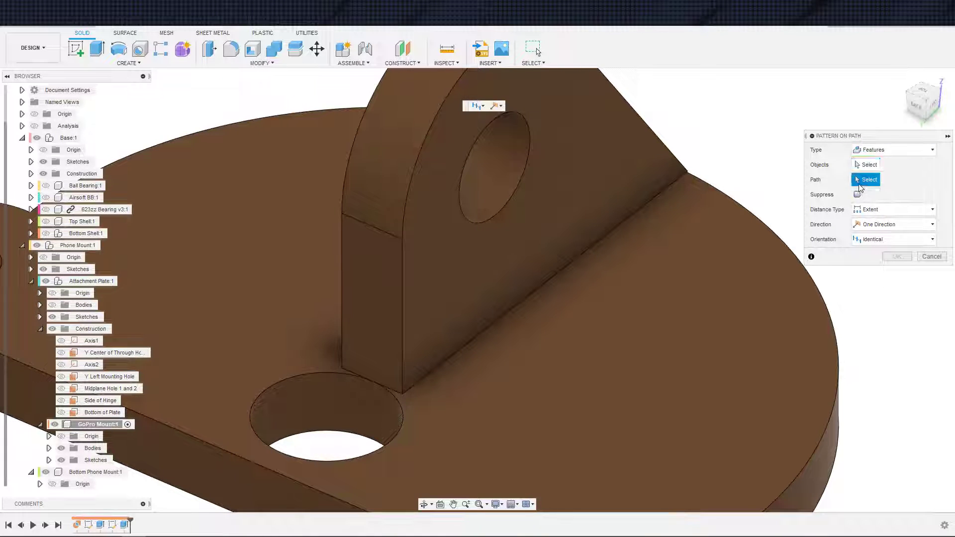
pyautogui.click(865, 165)
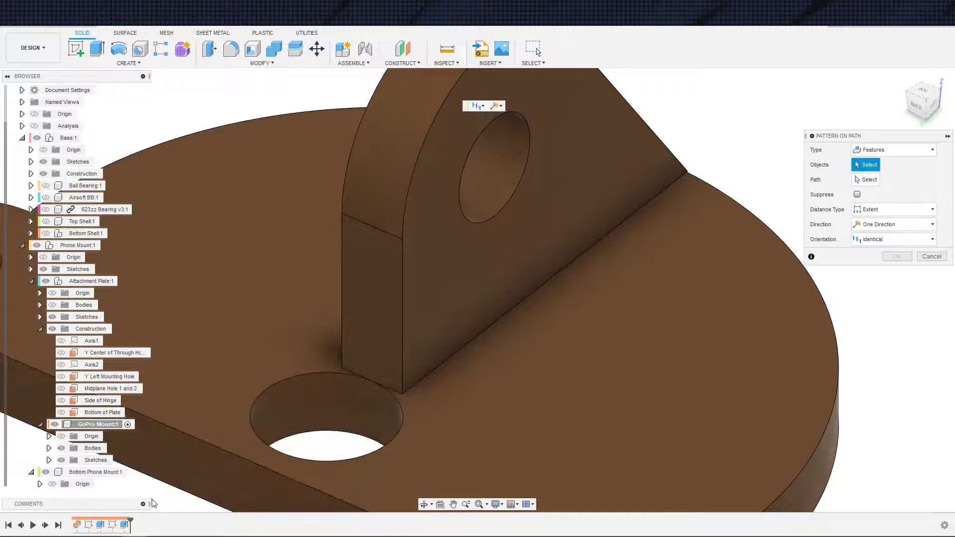
pyautogui.click(125, 526)
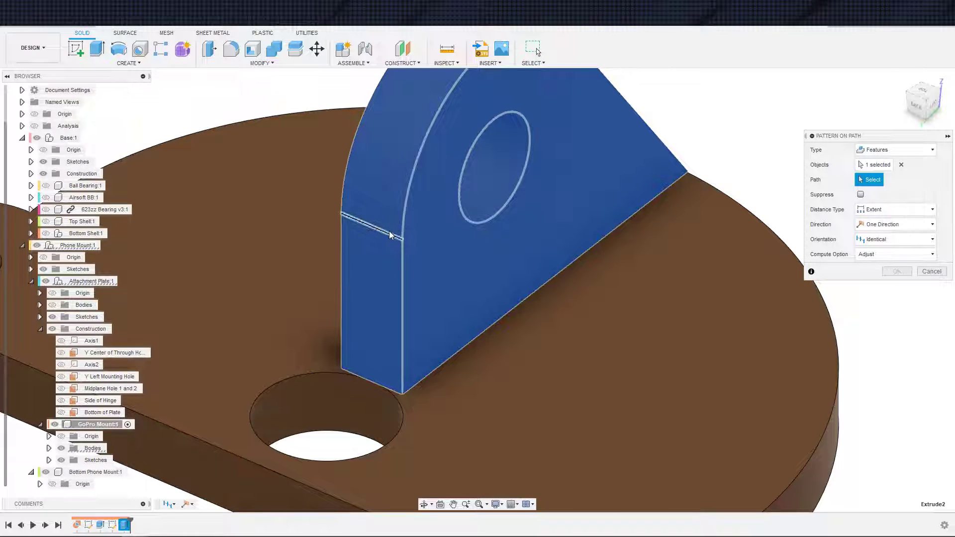
pyautogui.click(396, 241)
pyautogui.scroll(-3, 503, 301)
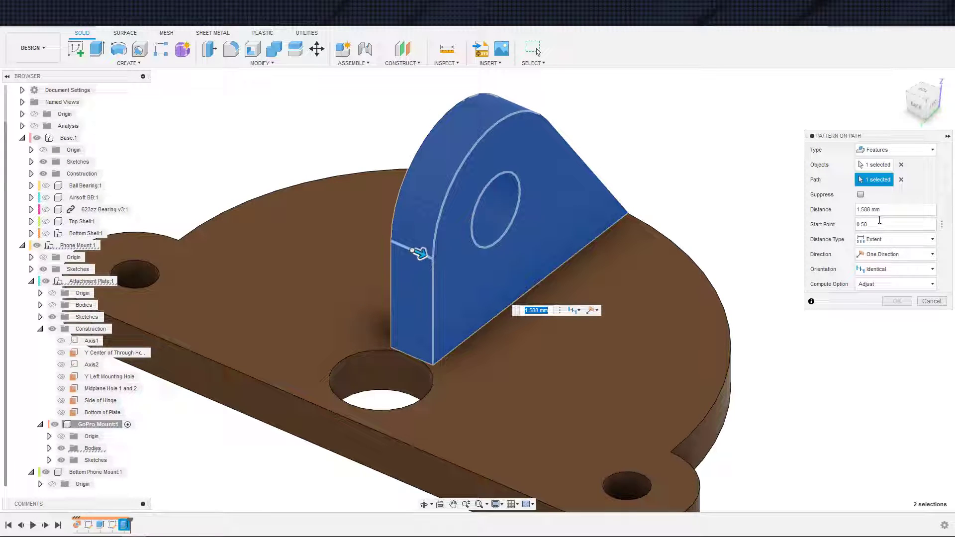
# Set the path pattern's direction to Symmetric and its distance type to Spacing.
pyautogui.click(879, 221)
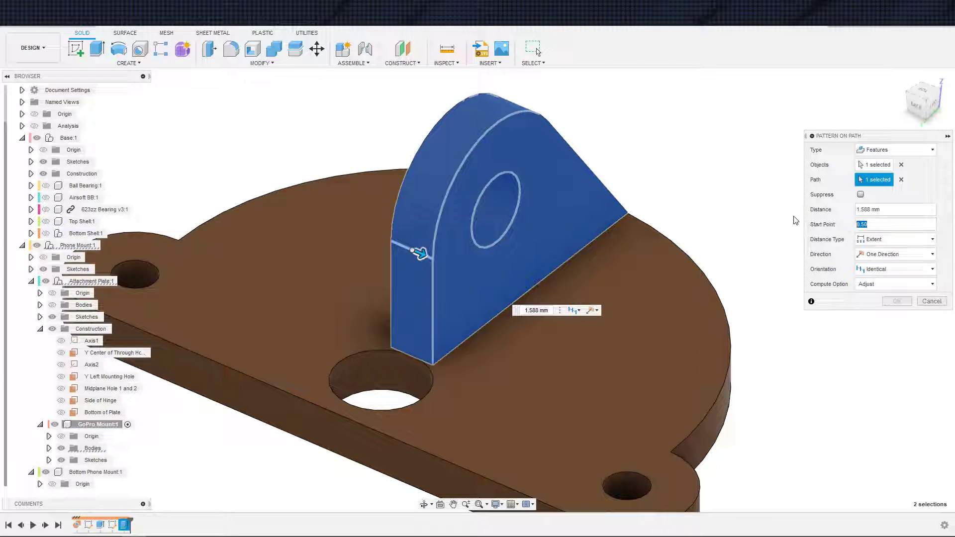
pyautogui.click(881, 254)
pyautogui.click(879, 280)
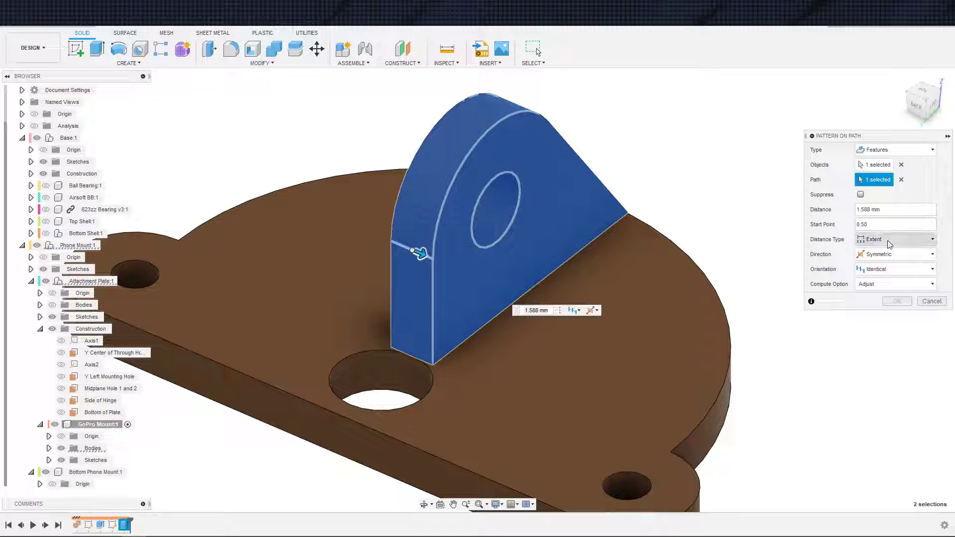
pyautogui.click(891, 239)
pyautogui.click(881, 263)
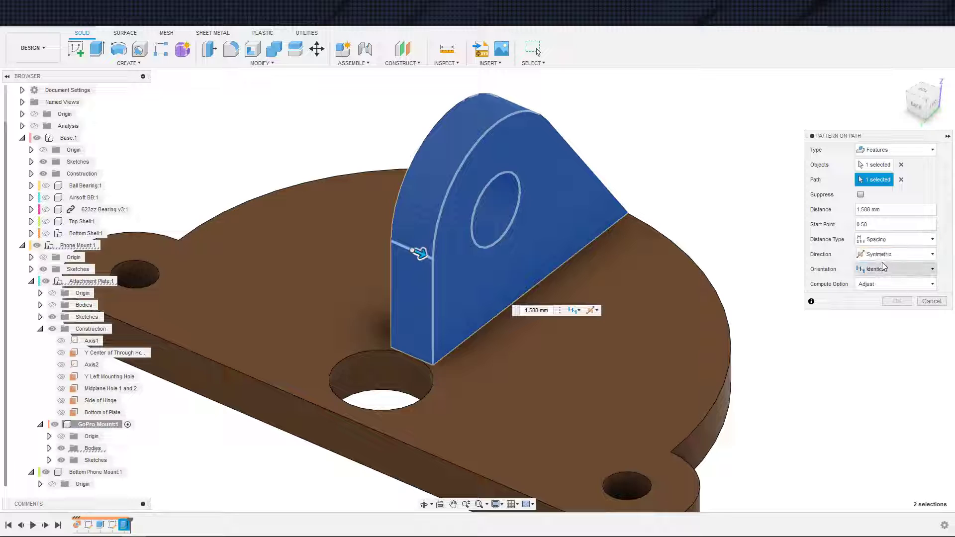
# Pattern the hinge tab to a quantity of 3 with a spacing distance of 1/4*1in.
pyautogui.moveTo(894, 212); pyautogui.dragTo(829, 206)
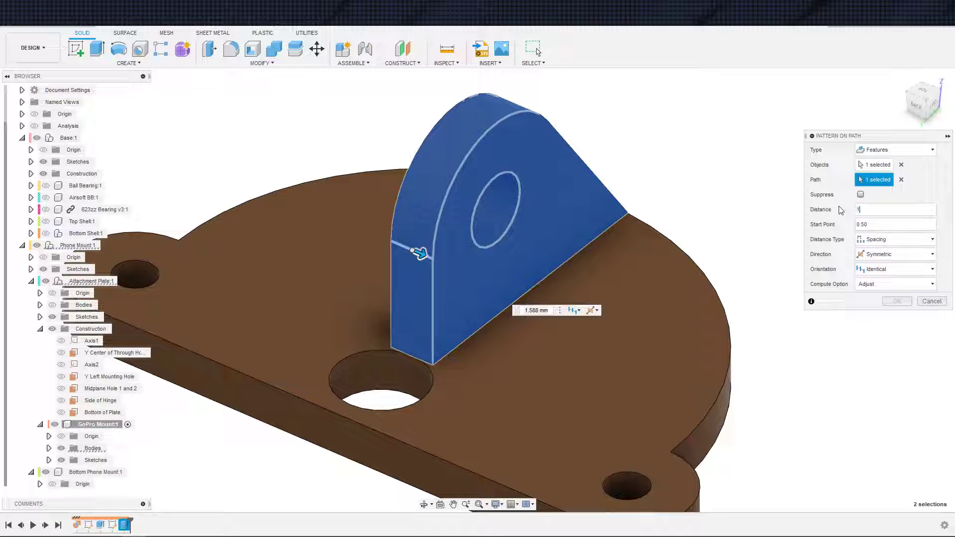
pyautogui.write('1/8*11in')
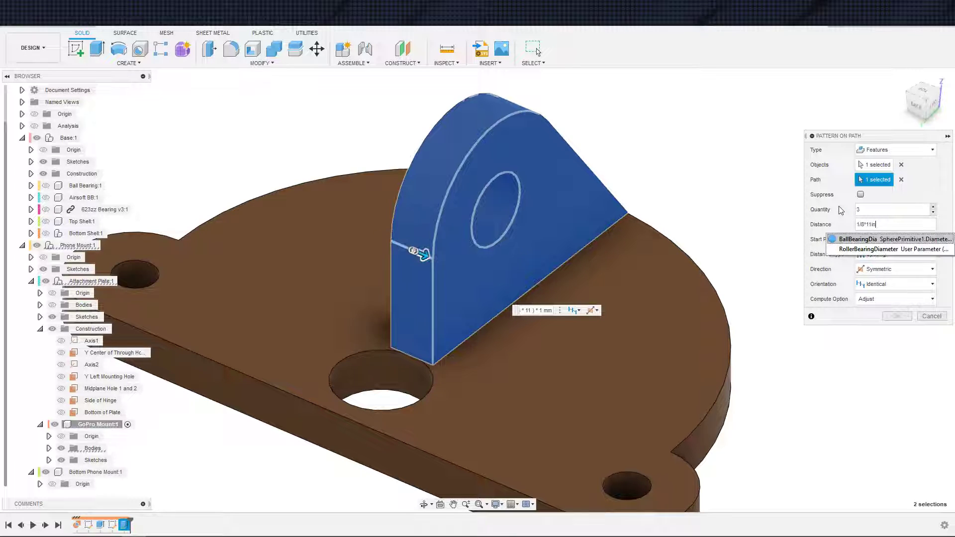
pyautogui.click(869, 224)
pyautogui.press('BackSpace')
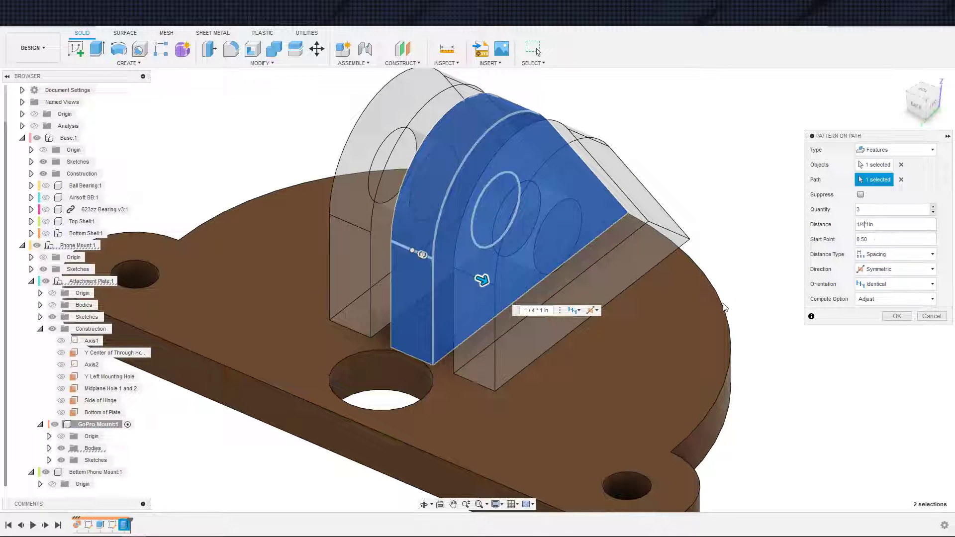
pyautogui.scroll(-2, 650, 282)
pyautogui.keyDown('shift'); pyautogui.moveTo(468, 261); pyautogui.dragTo(596, 363, button='middle'); pyautogui.keyUp('shift')
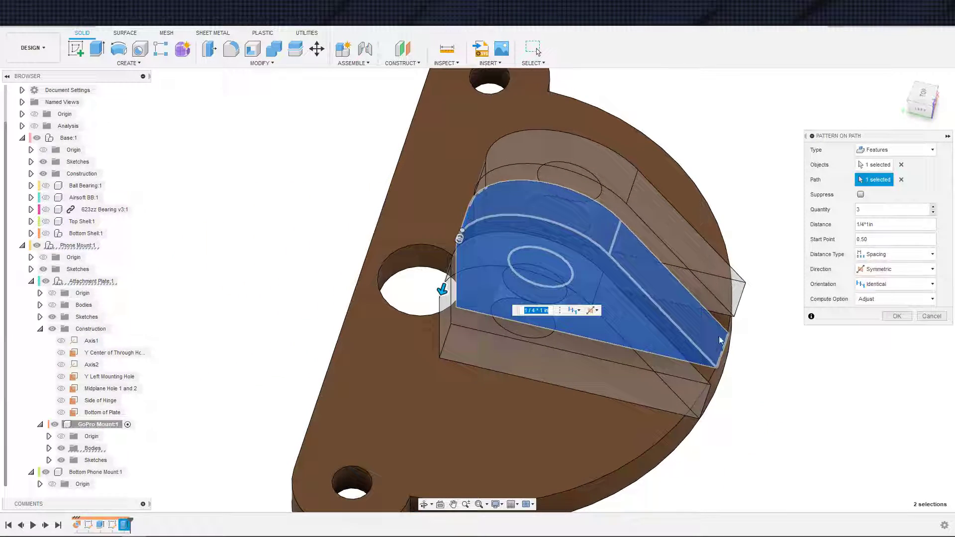
pyautogui.scroll(-3, 703, 380)
pyautogui.keyDown('shift'); pyautogui.moveTo(703, 380); pyautogui.dragTo(796, 351, button='middle'); pyautogui.keyUp('shift')
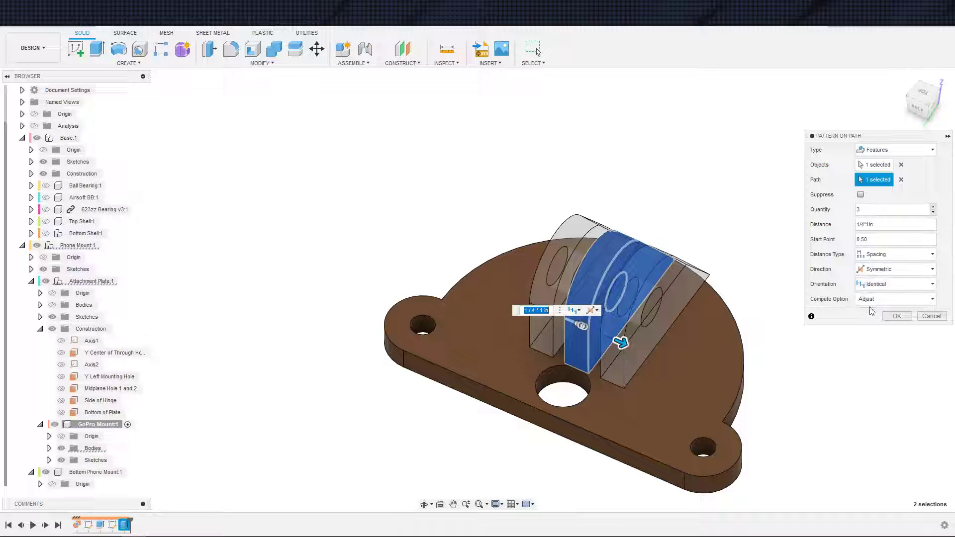
pyautogui.click(889, 316)
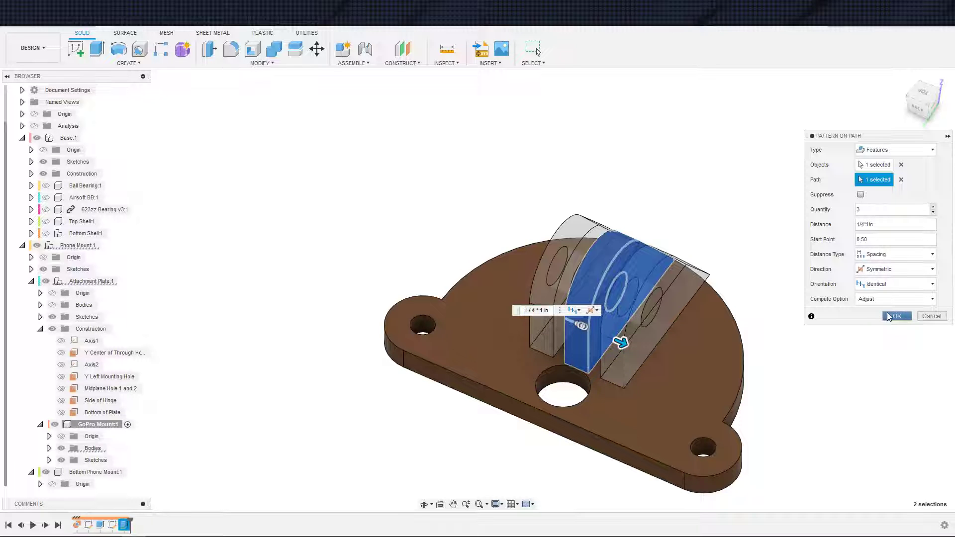
pyautogui.scroll(3, 702, 382)
pyautogui.scroll(-3, 744, 381)
pyautogui.keyDown('shift'); pyautogui.moveTo(816, 382); pyautogui.dragTo(695, 402, button='middle'); pyautogui.keyUp('shift')
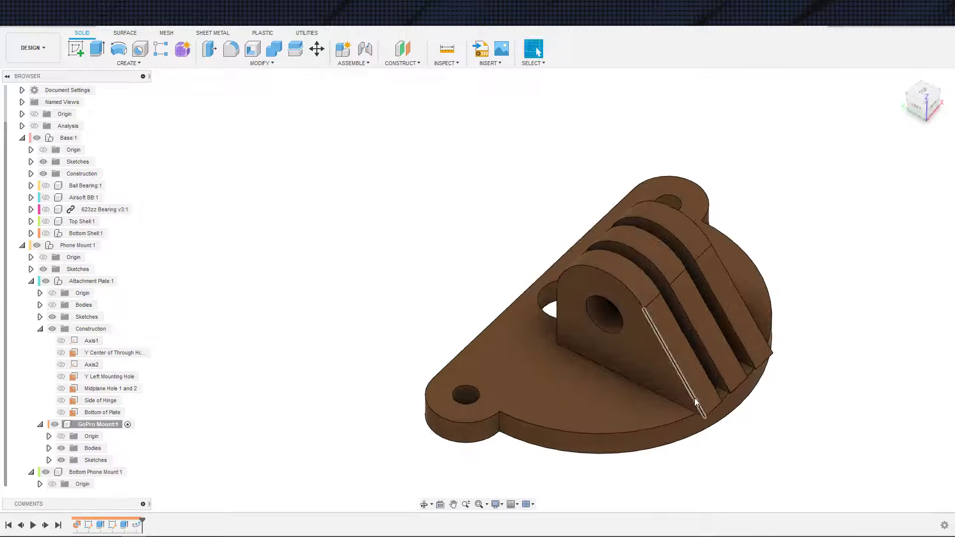
# Edit the plate's Sketch1 and add a circle concentric with and slightly larger than the plate's outer circle.
pyautogui.doubleClick(87, 526)
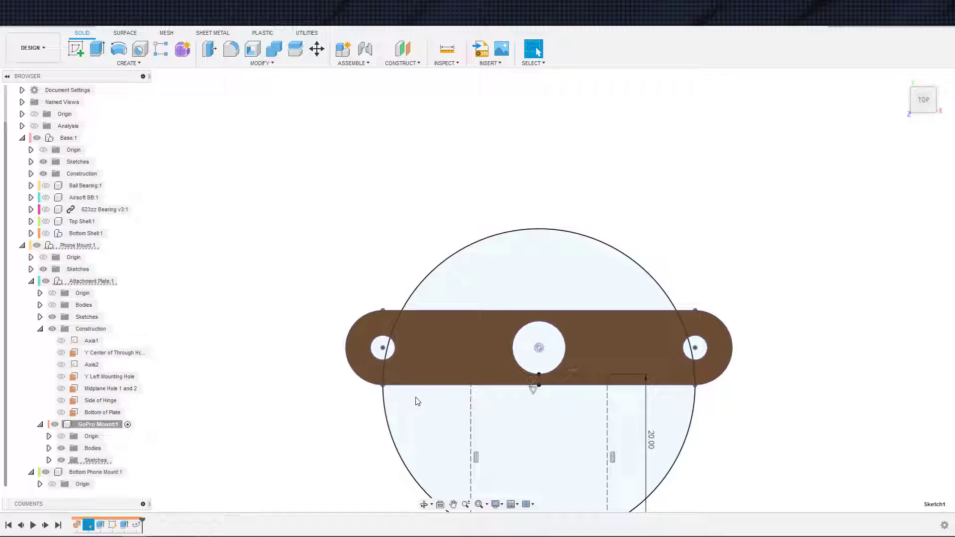
pyautogui.press('c')
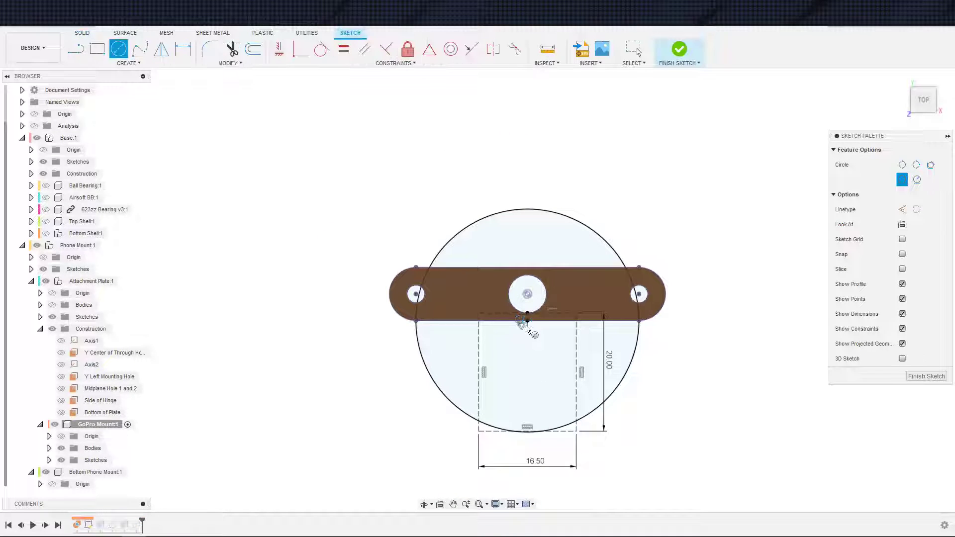
pyautogui.click(527, 322)
pyautogui.click(485, 436)
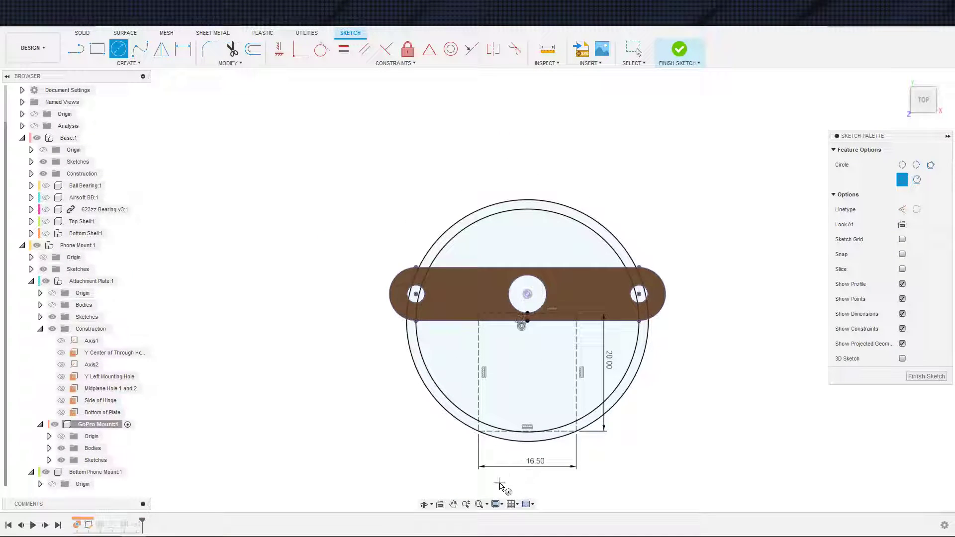
pyautogui.press('Escape')
pyautogui.press('e')
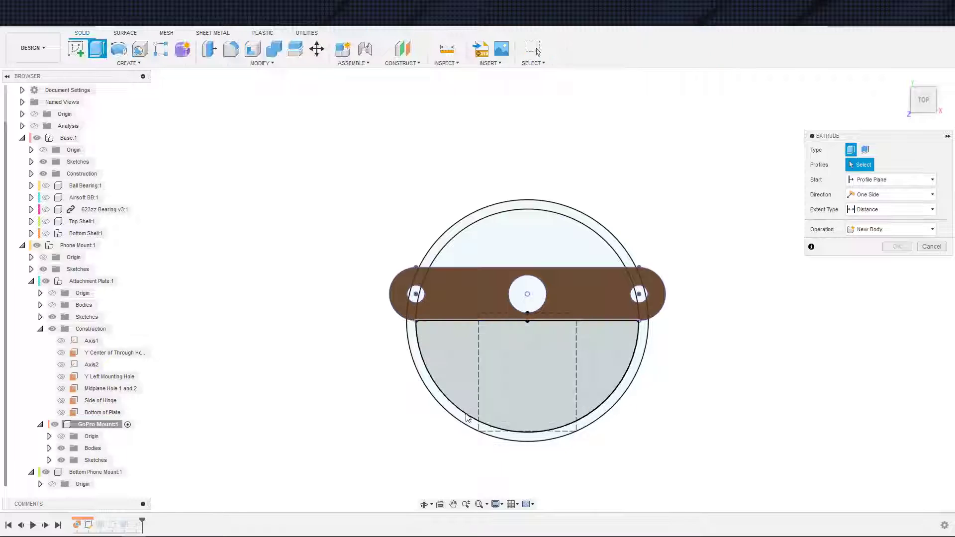
pyautogui.click(468, 417)
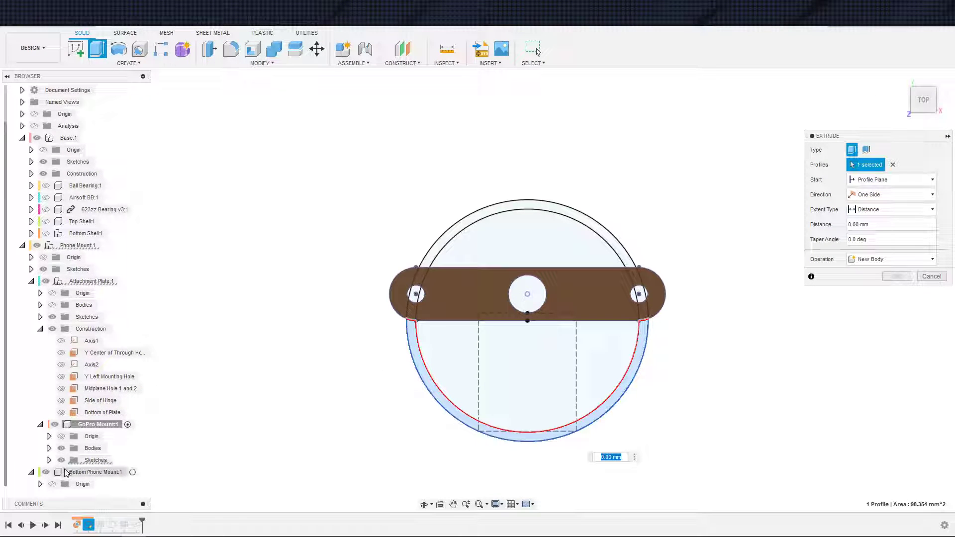
pyautogui.press('Escape')
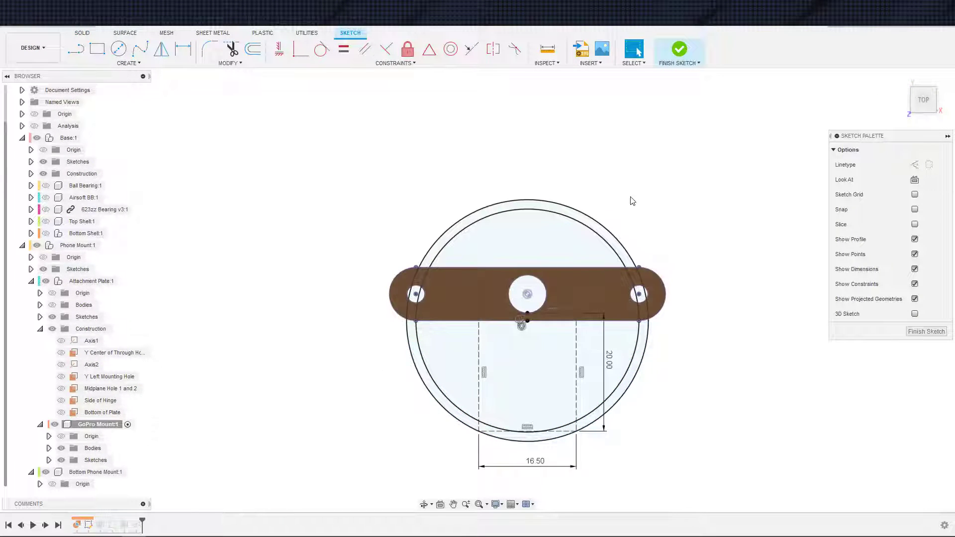
# Finish the sketch, show Sketch1, and choose the ring profile around the plate's rounded edge for extrusion.
pyautogui.click(678, 50)
pyautogui.press('e')
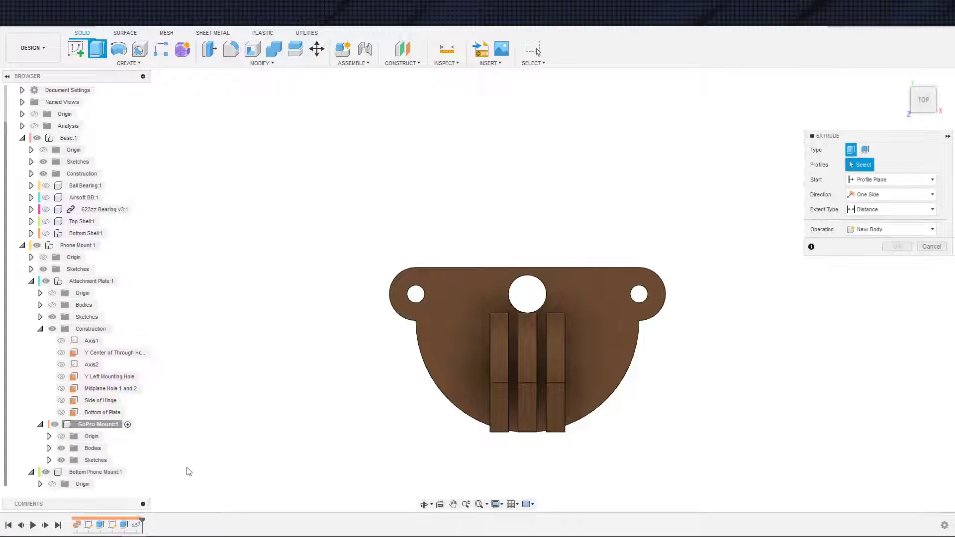
pyautogui.click(48, 460)
pyautogui.scroll(-1, 64, 467)
pyautogui.click(70, 448)
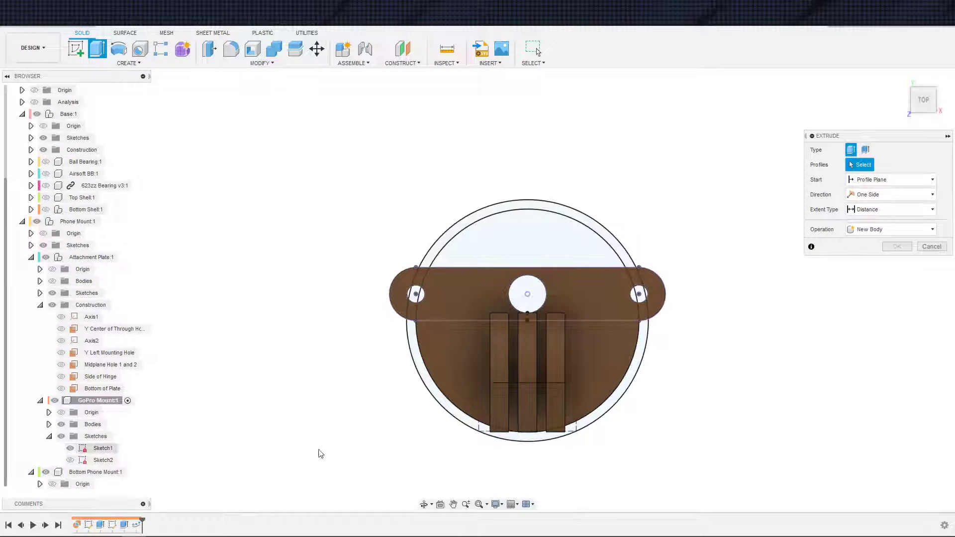
pyautogui.click(440, 430)
pyautogui.keyDown('shift'); pyautogui.moveTo(444, 443); pyautogui.dragTo(534, 377, button='middle'); pyautogui.keyUp('shift')
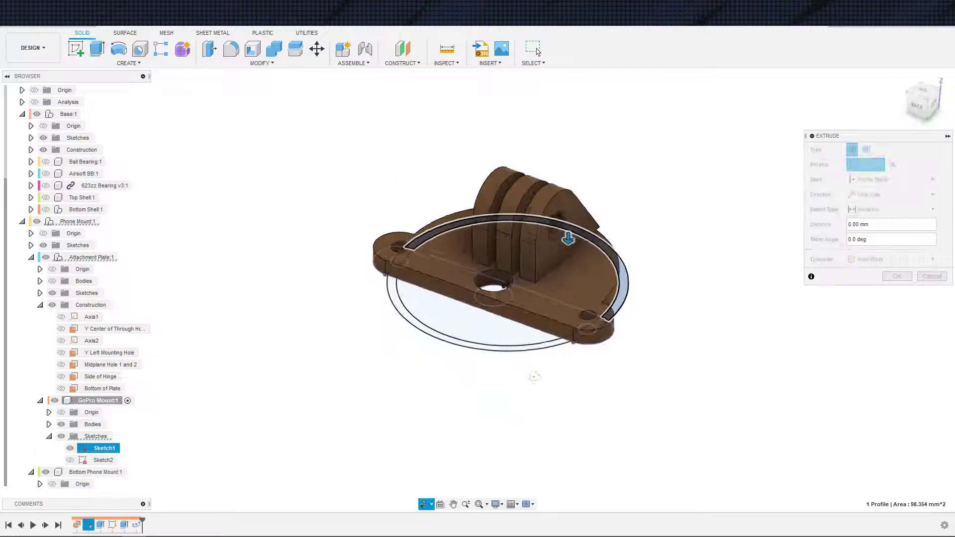
# Cut the ring profile one-sided with extent All, flipped toward the hinge tabs, to trim their ends past the plate edge.
pyautogui.click(885, 195)
pyautogui.click(890, 205)
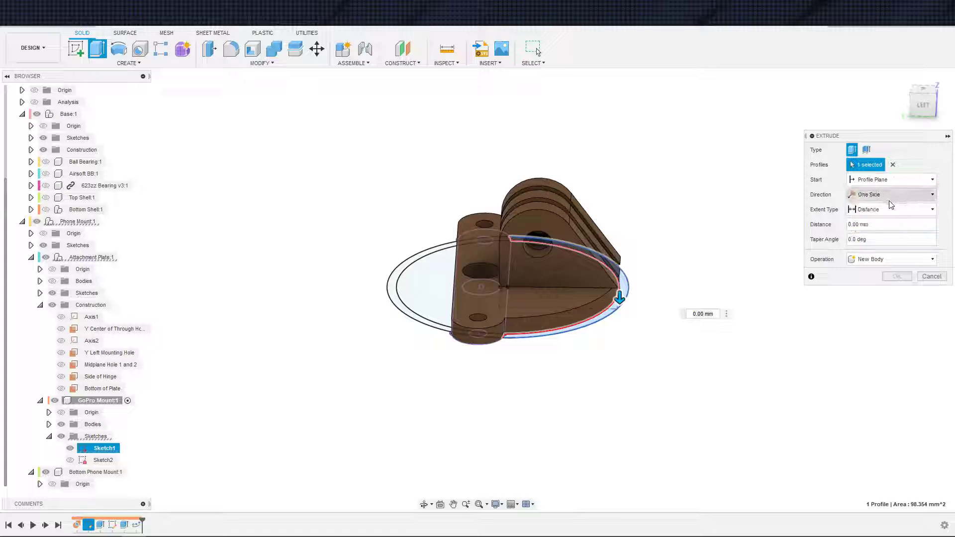
pyautogui.click(890, 209)
pyautogui.click(866, 240)
pyautogui.click(851, 225)
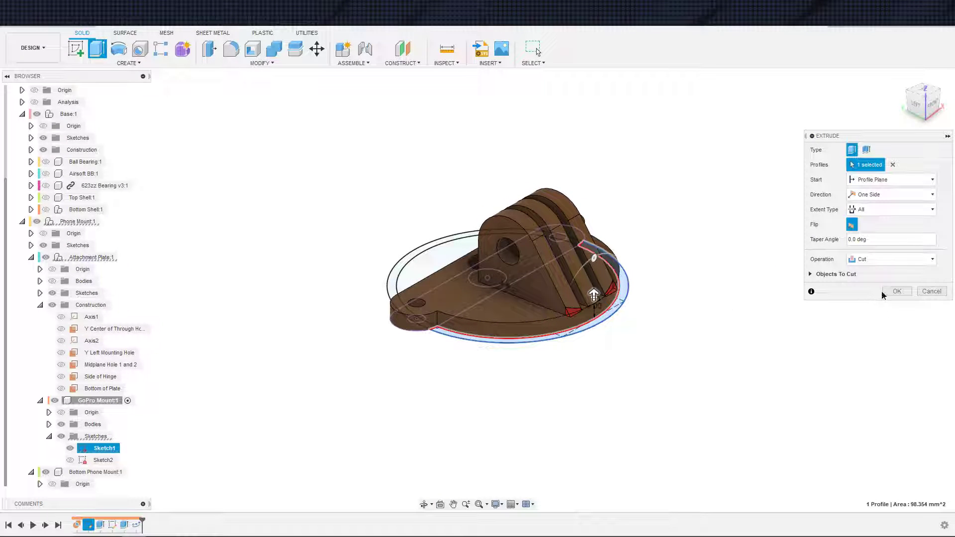
pyautogui.click(896, 291)
# Start an extrusion with Sketch1 hidden, choosing Sketch2's ring profile between the hexagon and the outer circle.
pyautogui.scroll(5, 607, 306)
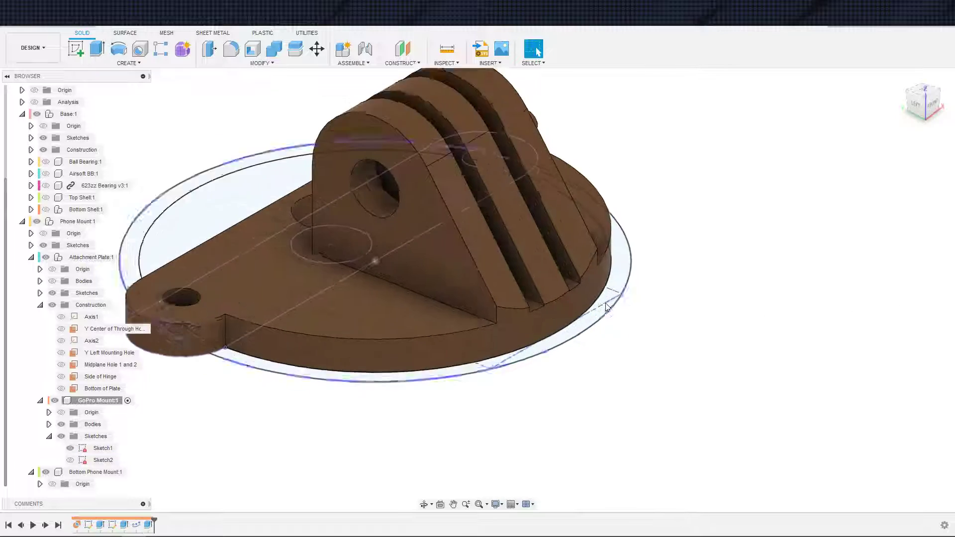
pyautogui.keyDown('shift'); pyautogui.moveTo(606, 307); pyautogui.dragTo(650, 305, button='middle'); pyautogui.keyUp('shift')
pyautogui.scroll(-3, 653, 307)
pyautogui.scroll(2, 650, 305)
pyautogui.press('e')
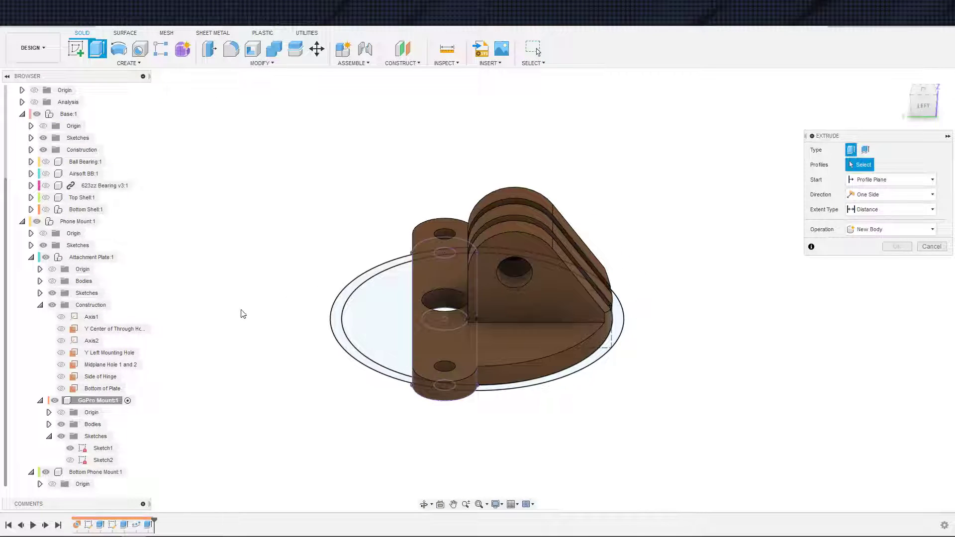
pyautogui.click(70, 448)
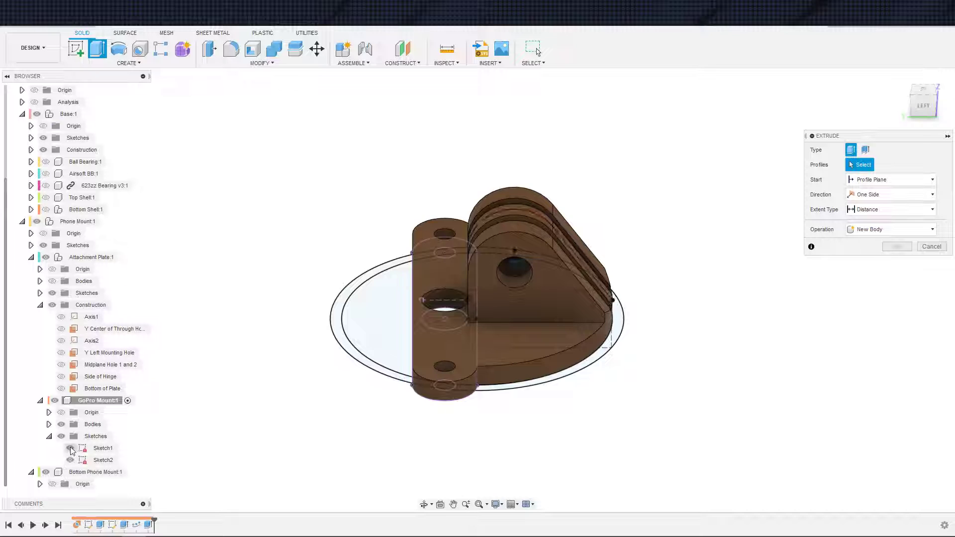
pyautogui.keyDown('shift'); pyautogui.moveTo(395, 391); pyautogui.dragTo(164, 397, button='middle'); pyautogui.keyUp('shift')
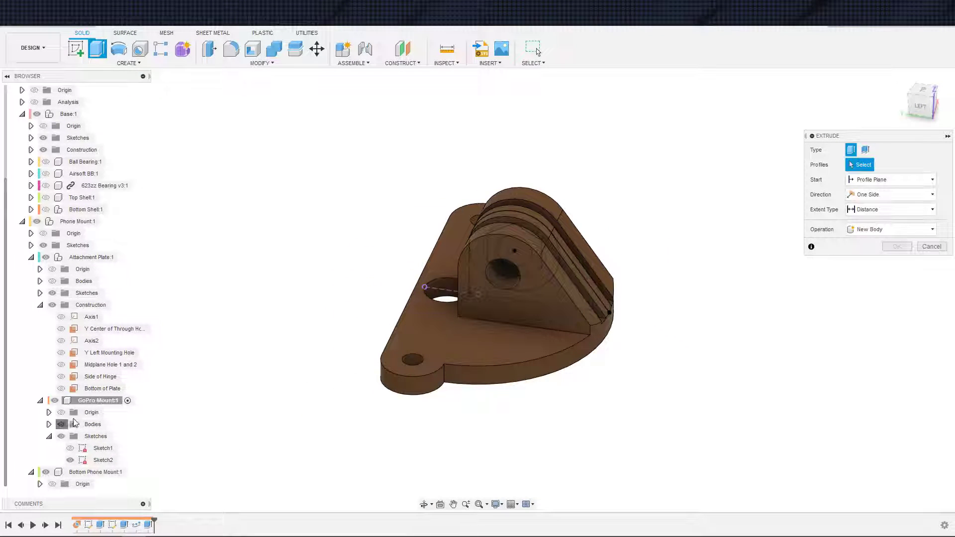
pyautogui.click(73, 422)
pyautogui.click(551, 276)
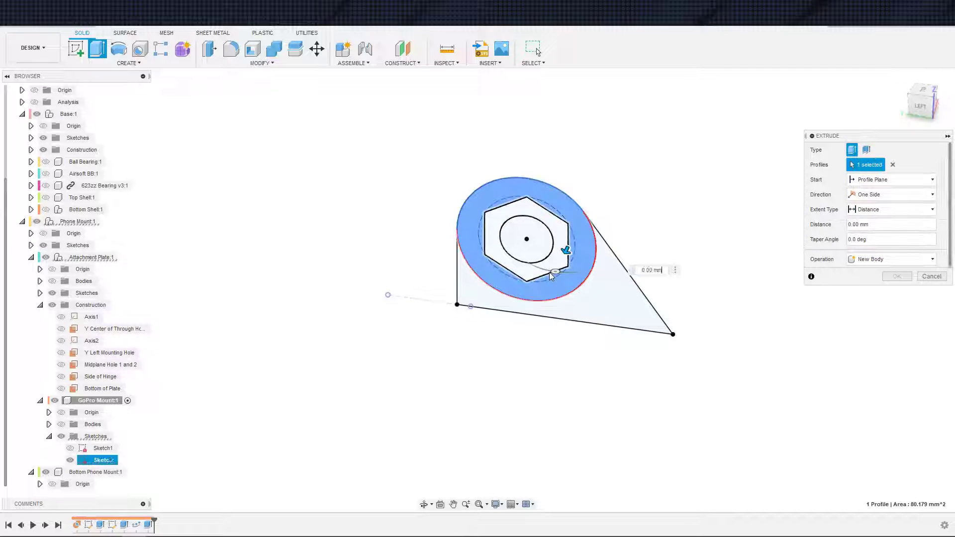
pyautogui.click(61, 425)
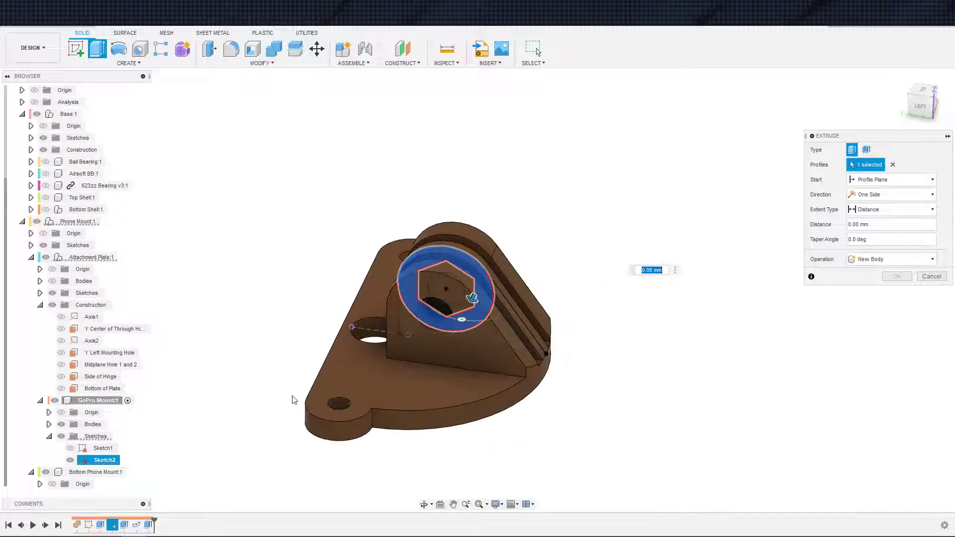
# Extrude the ring -3.85 mm as a join, starting from the outer side face of the end hinge tab.
pyautogui.click(883, 179)
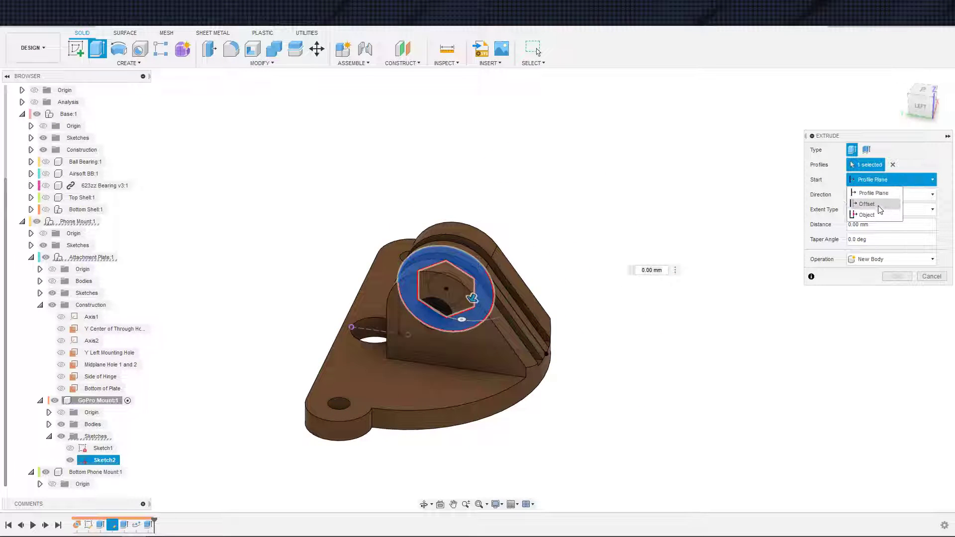
pyautogui.click(866, 215)
pyautogui.click(506, 338)
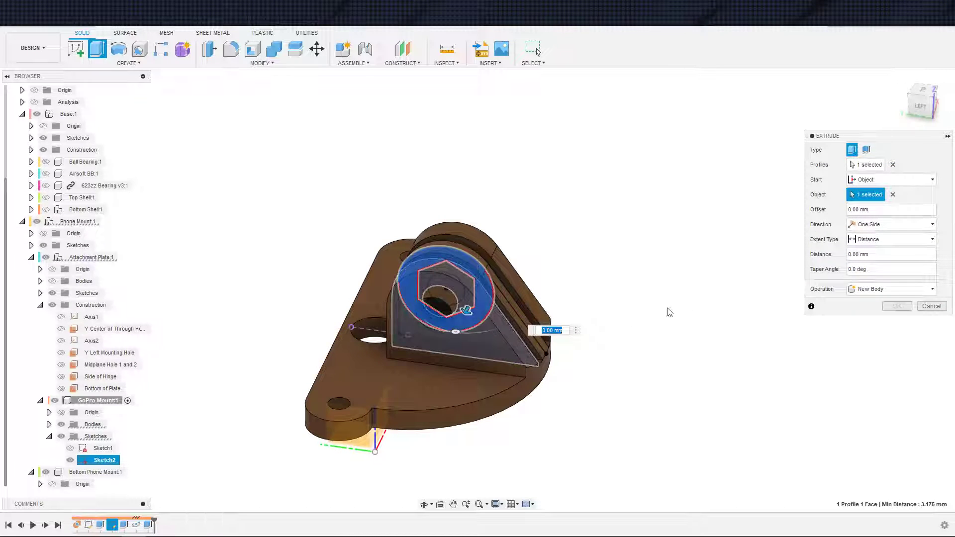
pyautogui.click(893, 195)
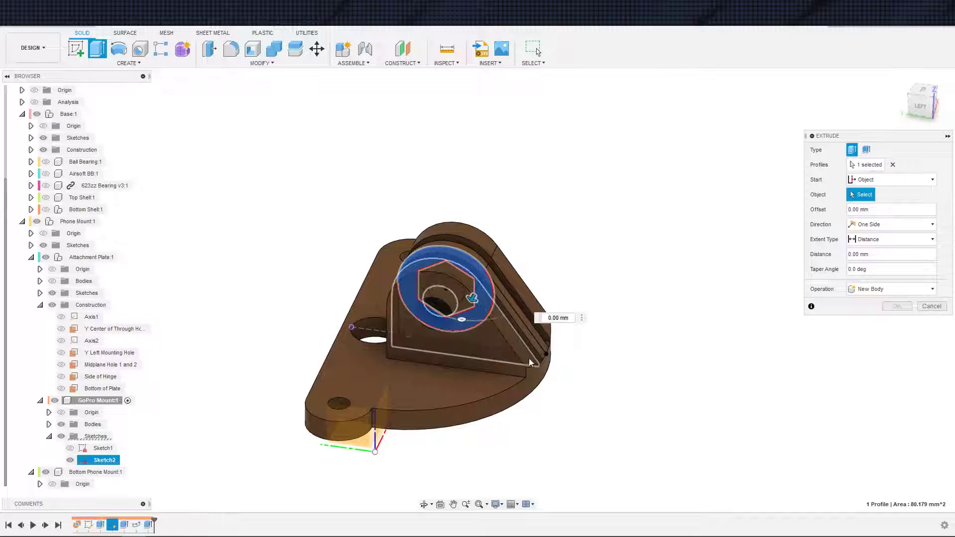
pyautogui.keyDown('shift'); pyautogui.moveTo(631, 420); pyautogui.dragTo(788, 405, button='middle'); pyautogui.keyUp('shift')
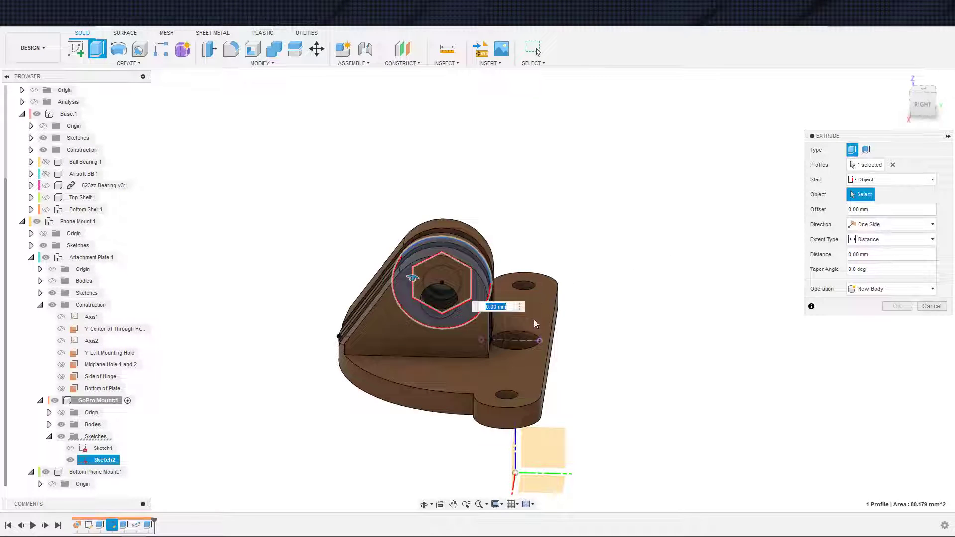
pyautogui.click(457, 354)
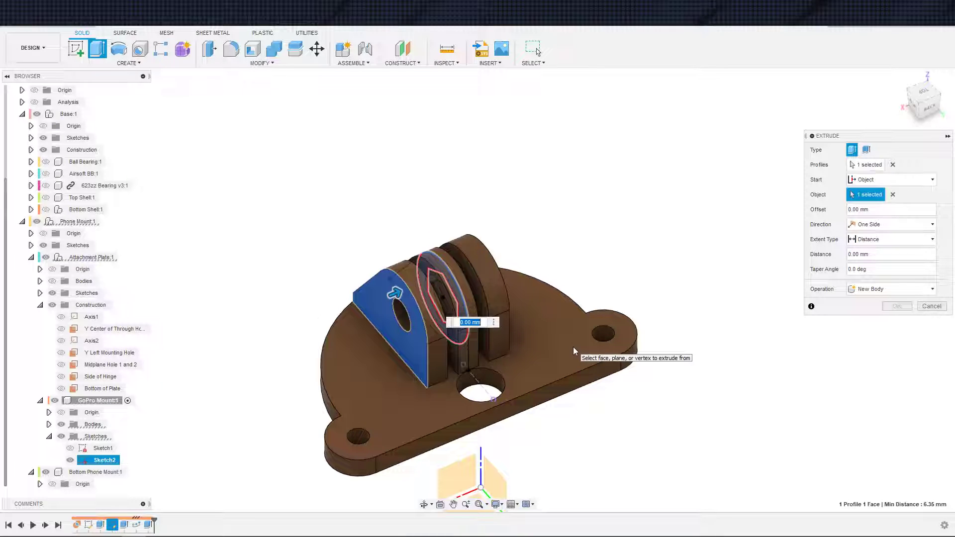
pyautogui.press('BackSpace')
pyautogui.write('-3.85')
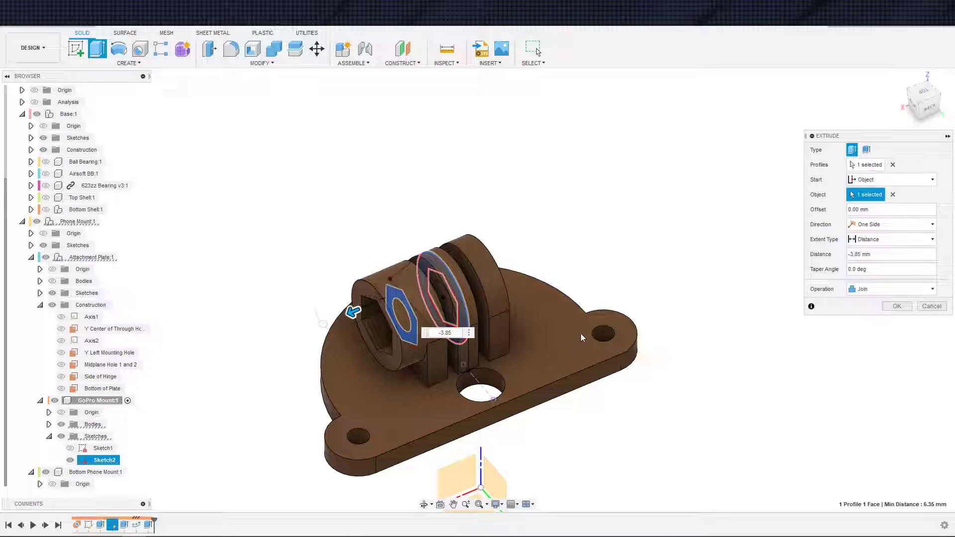
pyautogui.click(897, 306)
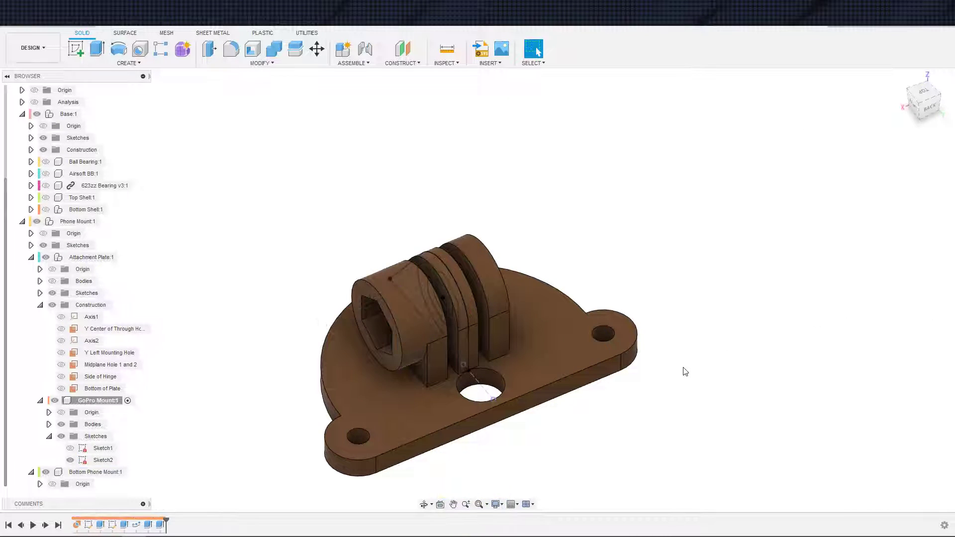
# Construct a plane through two opposite edges of the hexagonal nut recess.
pyautogui.keyDown('shift'); pyautogui.moveTo(682, 368); pyautogui.dragTo(736, 355, button='middle'); pyautogui.keyUp('shift')
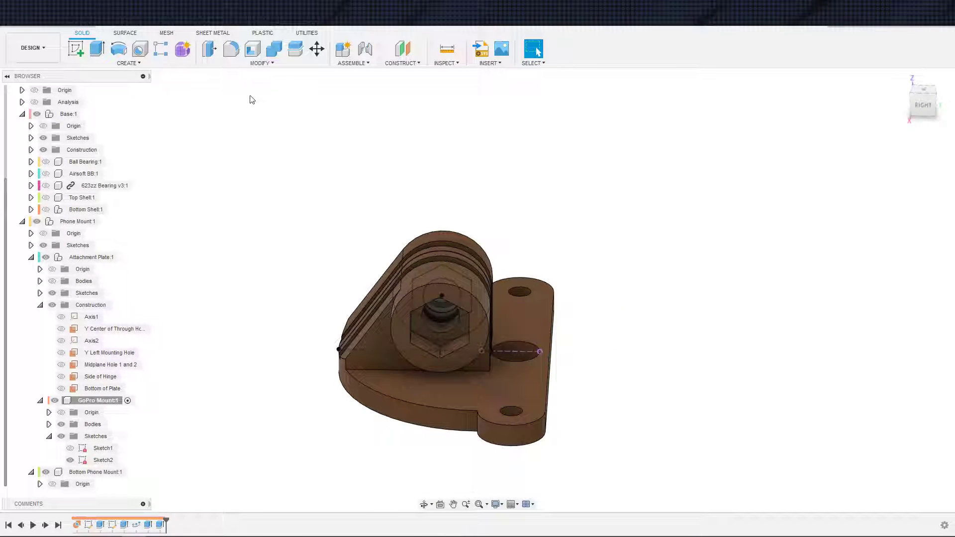
pyautogui.keyDown('shift'); pyautogui.moveTo(309, 160); pyautogui.dragTo(357, 133, button='middle'); pyautogui.keyUp('shift')
pyautogui.moveTo(367, 162); pyautogui.dragTo(400, 163)
pyautogui.press('Escape')
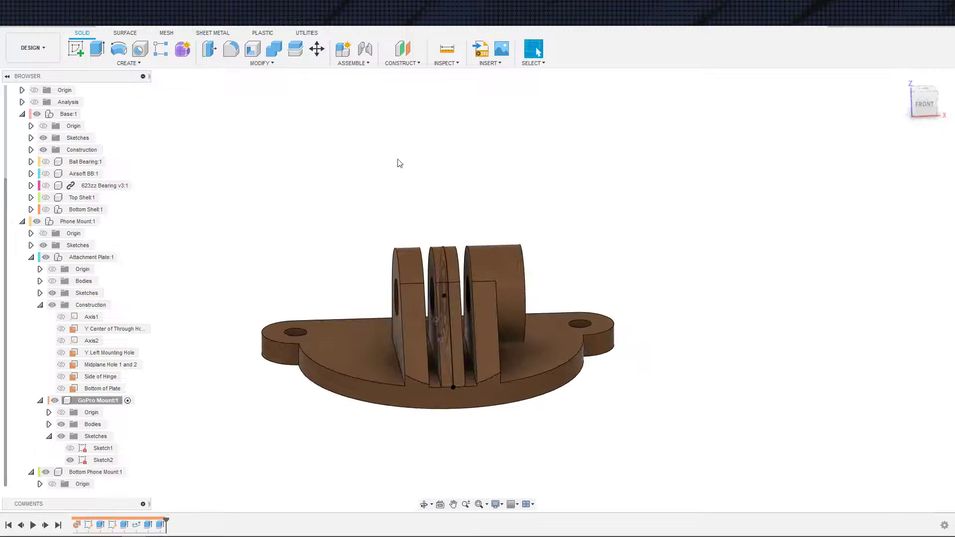
pyautogui.keyDown('shift'); pyautogui.moveTo(412, 167); pyautogui.dragTo(382, 167, button='middle'); pyautogui.keyUp('shift')
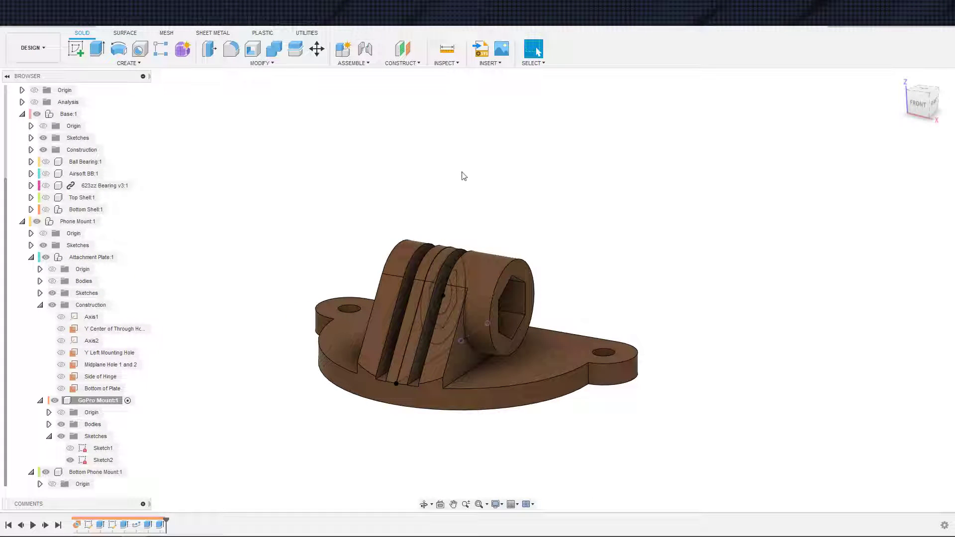
pyautogui.click(415, 64)
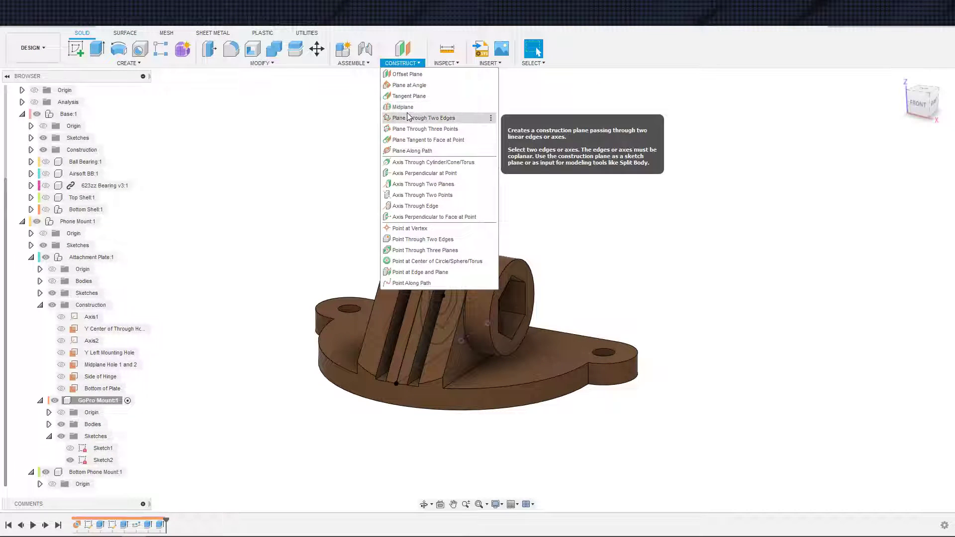
pyautogui.click(422, 118)
pyautogui.scroll(5, 538, 319)
pyautogui.keyDown('shift'); pyautogui.moveTo(514, 329); pyautogui.dragTo(455, 229, button='middle'); pyautogui.keyUp('shift')
pyautogui.click(444, 354)
pyautogui.click(369, 126)
pyautogui.scroll(-3, 572, 228)
pyautogui.click(897, 166)
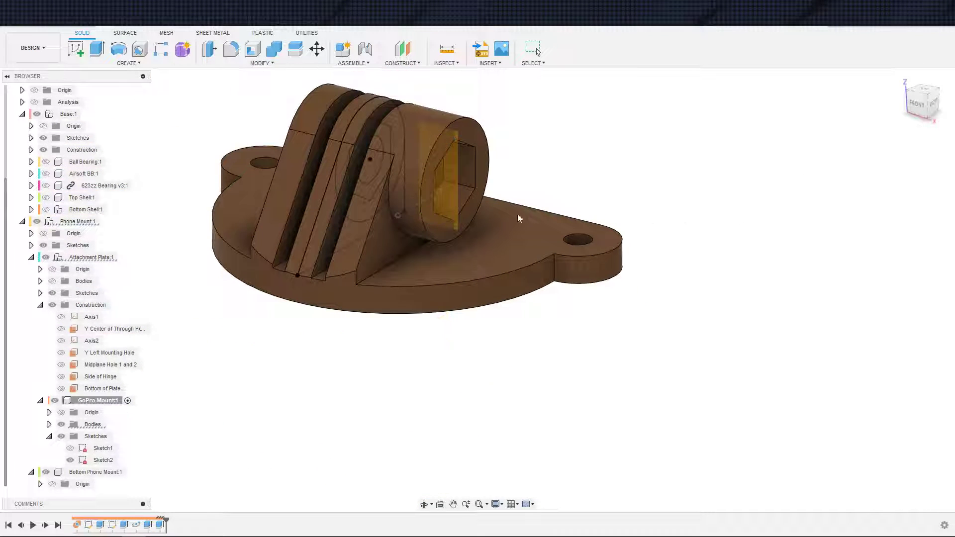
pyautogui.keyDown('shift'); pyautogui.moveTo(517, 214); pyautogui.dragTo(416, 227, button='middle'); pyautogui.keyUp('shift')
pyautogui.hotkey('ctrl', 'z')
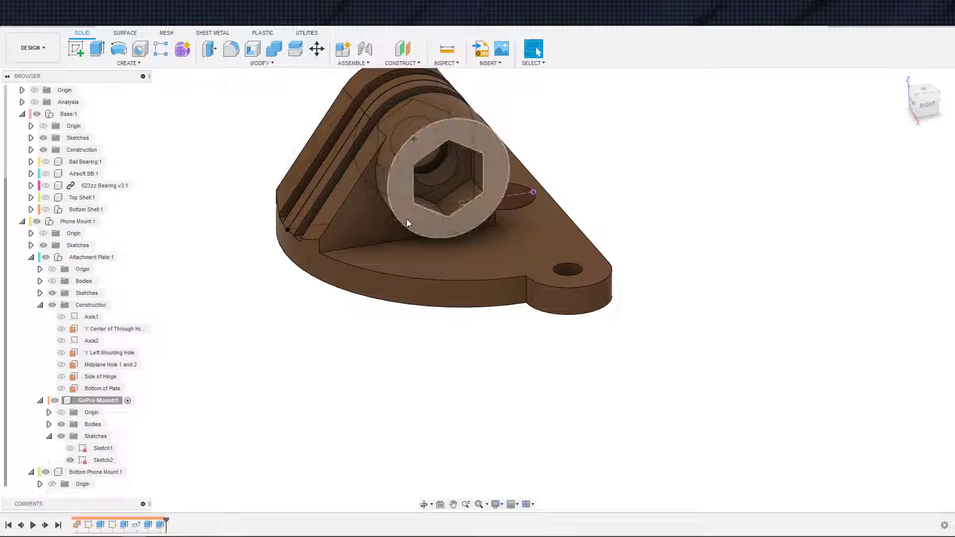
pyautogui.click(402, 49)
pyautogui.click(434, 192)
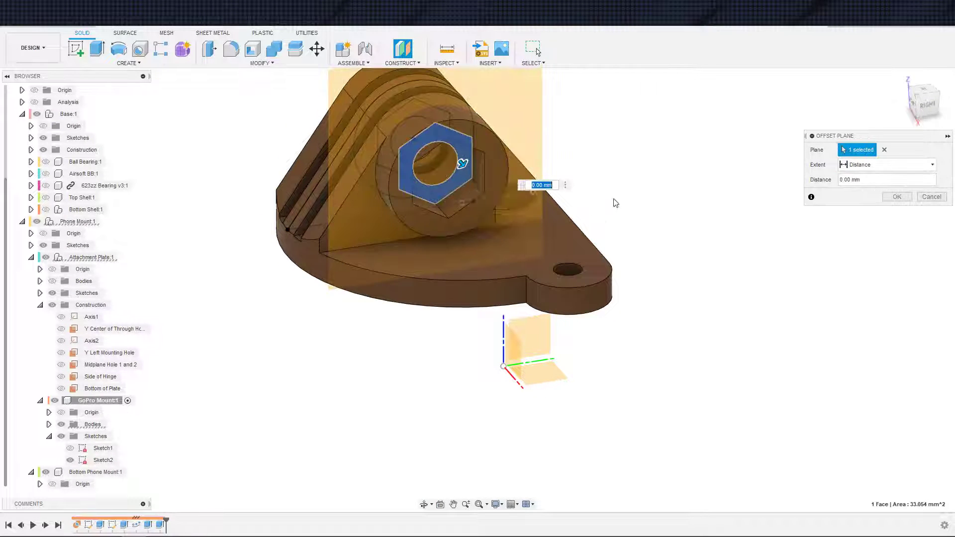
pyautogui.click(898, 197)
pyautogui.press('Escape')
pyautogui.hotkey('ctrl', 'z')
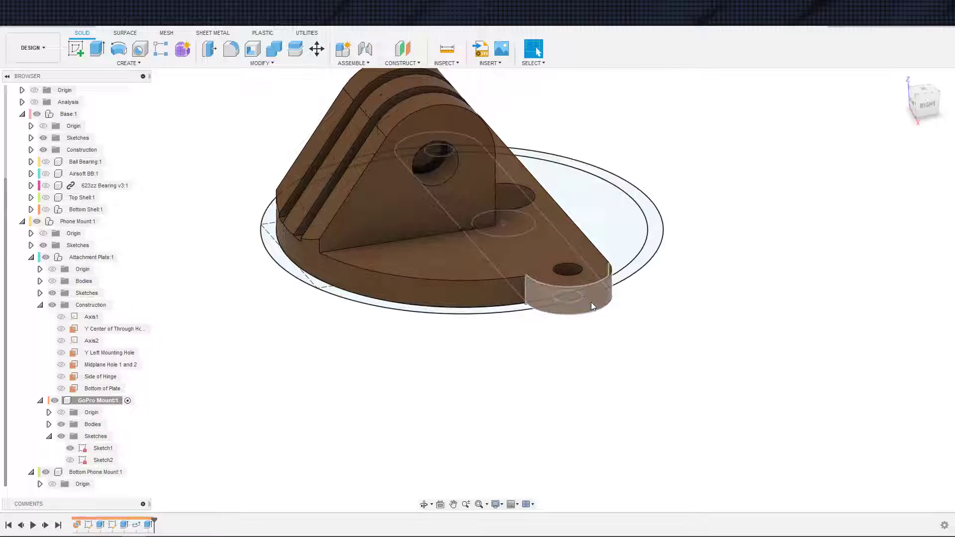
pyautogui.hotkey('ctrl', 'y')
pyautogui.hotkey('ctrl', 'y')
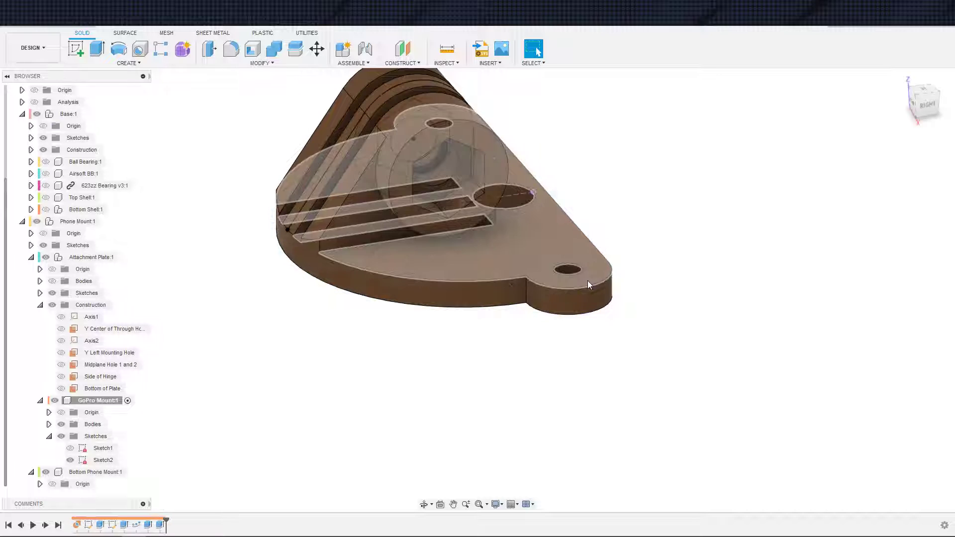
# Create a sketch on the construction plane that passes through the hexagonal recess.
pyautogui.scroll(3, 320, 285)
pyautogui.keyDown('shift'); pyautogui.moveTo(320, 285); pyautogui.dragTo(397, 334, button='middle'); pyautogui.keyUp('shift')
pyautogui.press('s')
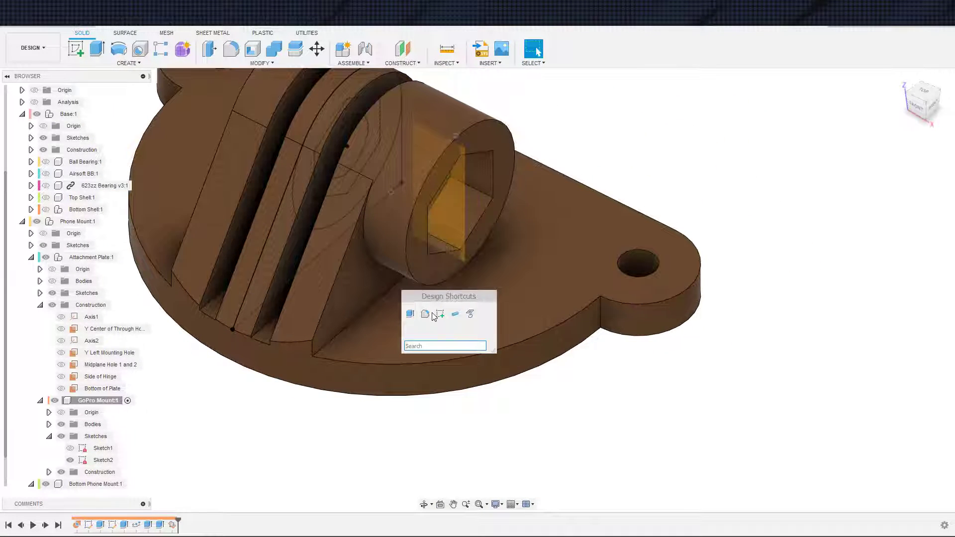
pyautogui.click(440, 314)
pyautogui.click(453, 233)
pyautogui.click(452, 254)
# Intersect the nut boss's cylindrical face and the adjoining hinge tab's side face with the sketch plane.
pyautogui.press('s')
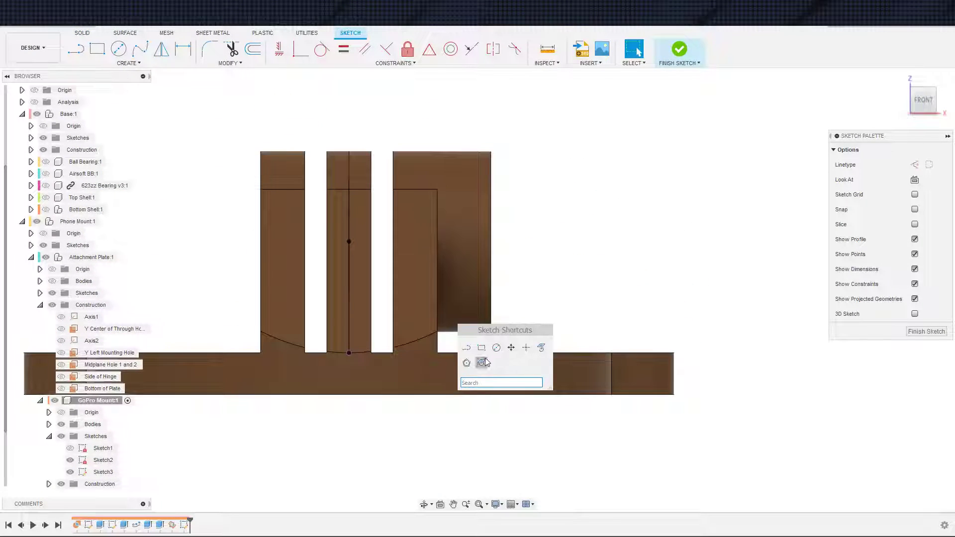
pyautogui.click(481, 362)
pyautogui.click(477, 289)
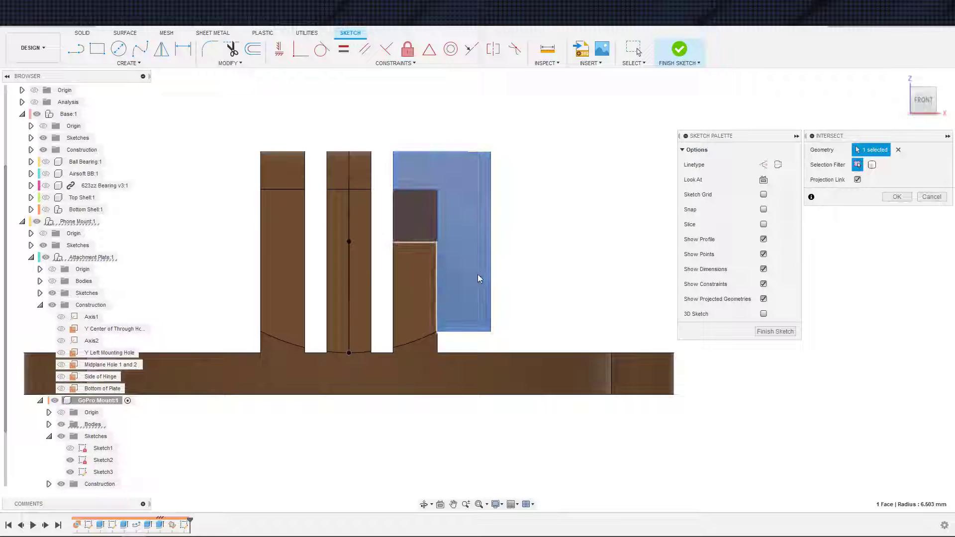
pyautogui.moveTo(477, 277)
pyautogui.keyDown('shift'); pyautogui.mouseDown(button='middle')
pyautogui.moveTo(463, 303)
pyautogui.moveTo(431, 318)
pyautogui.mouseUp(button='middle'); pyautogui.keyUp('shift')
pyautogui.click(420, 356)
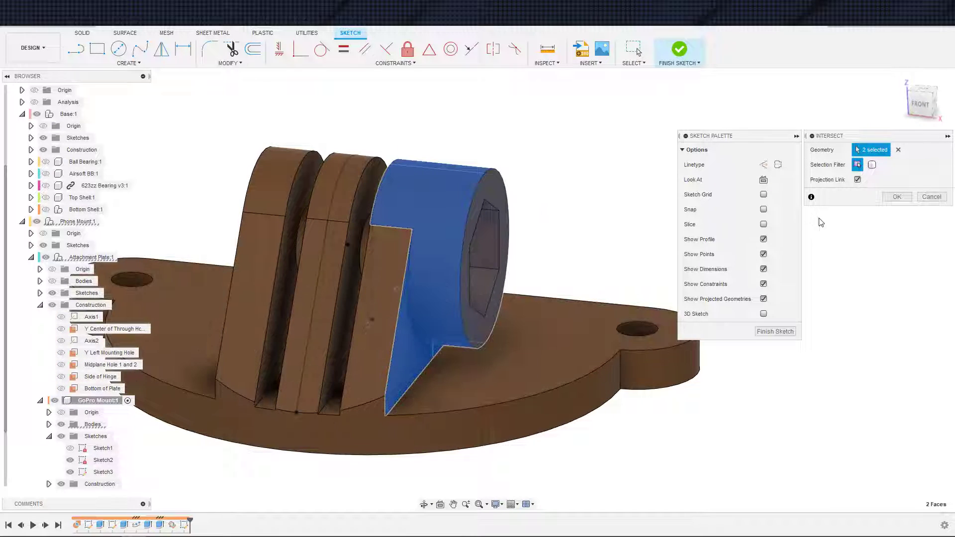
pyautogui.click(895, 197)
pyautogui.press('s')
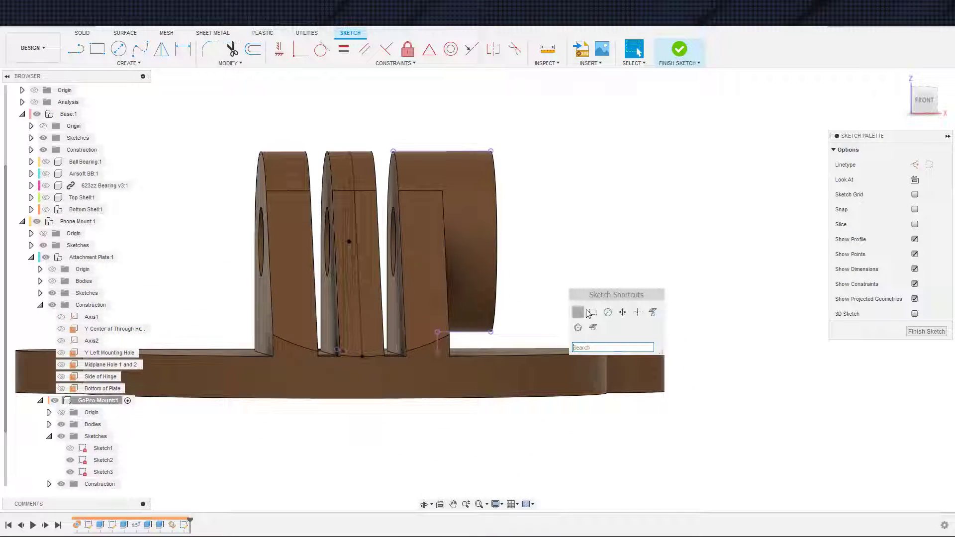
pyautogui.click(577, 313)
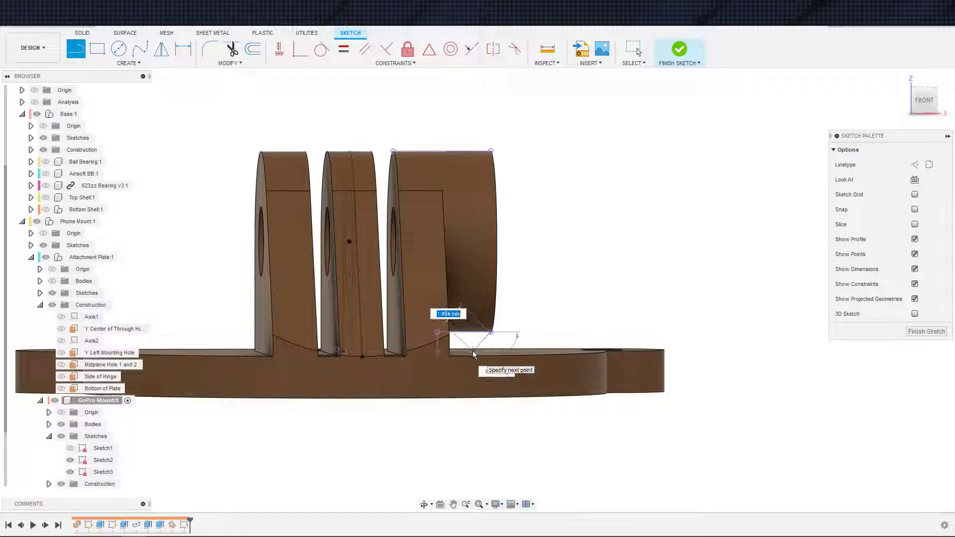
pyautogui.press('Escape')
# Intersect the mounting plate's top face with the sketch plane.
pyautogui.press('s')
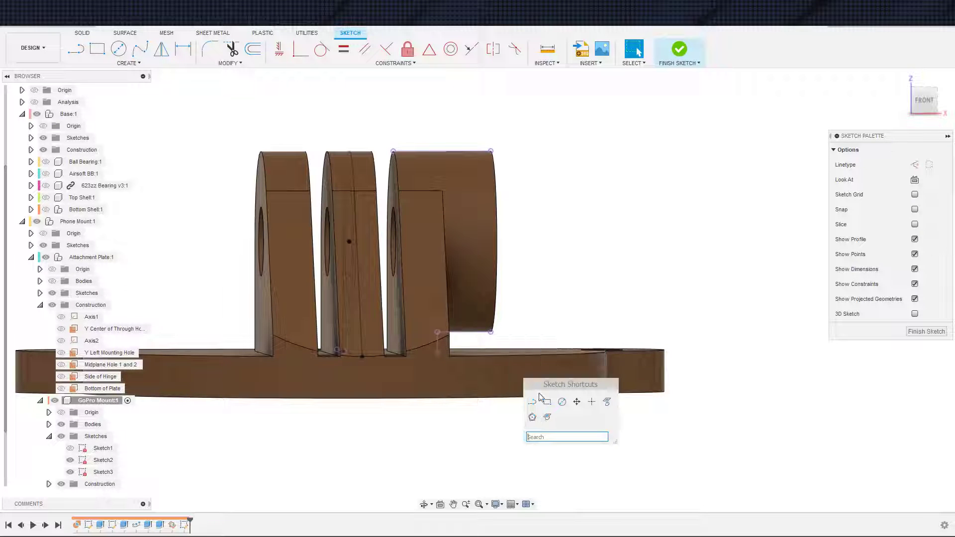
pyautogui.click(532, 386)
pyautogui.click(535, 348)
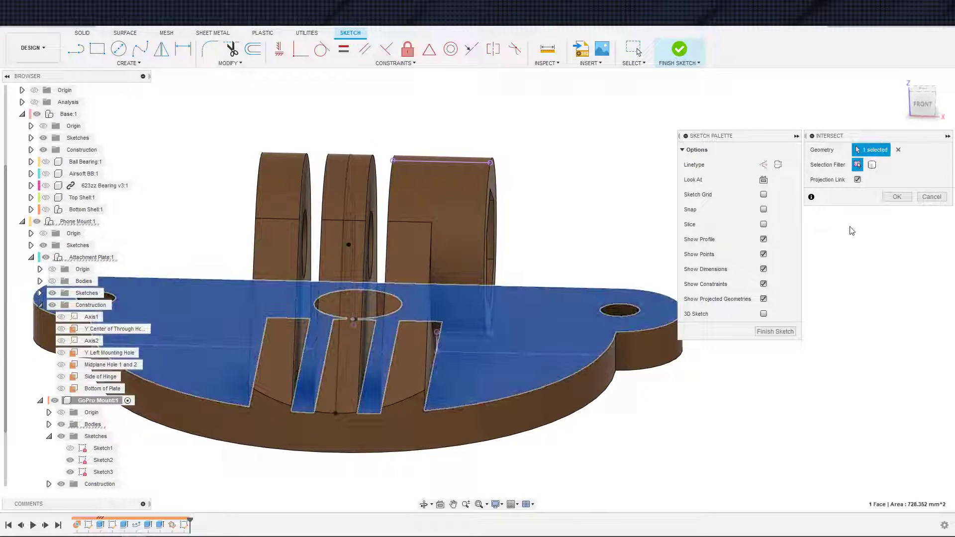
pyautogui.press('Return')
# Sketch a slanted line about 2.1 mm long from the boss's lower outer corner down to the plate's top surface line.
pyautogui.press('s')
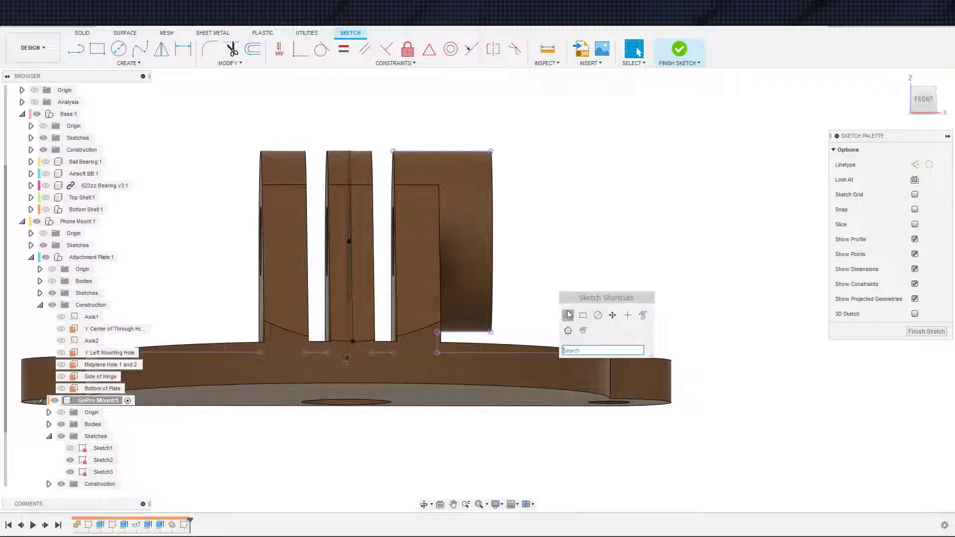
pyautogui.click(568, 315)
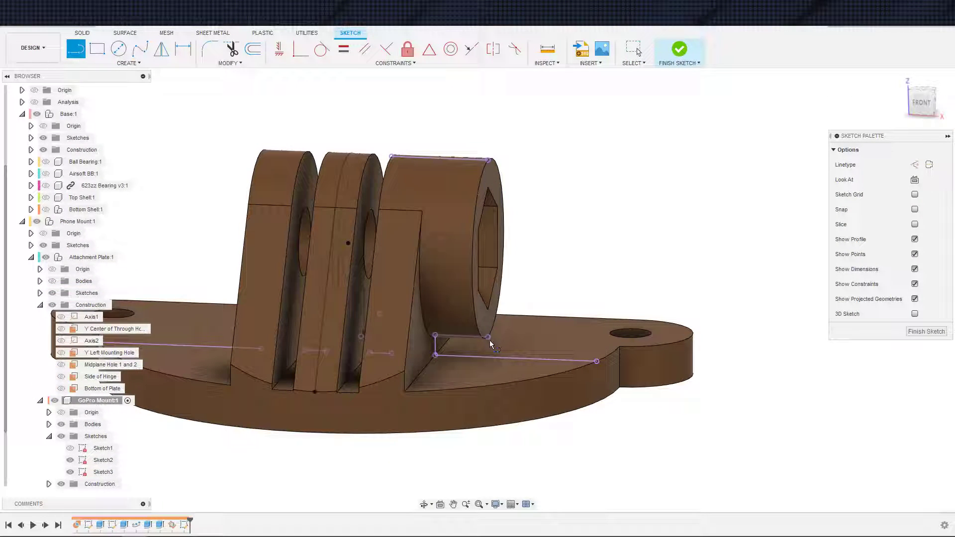
pyautogui.click(488, 338)
pyautogui.click(468, 357)
pyautogui.press('Escape')
# Dimension the angle between the slanted line and the boss's lower edge line to 135 degrees.
pyautogui.press('d')
pyautogui.click(472, 353)
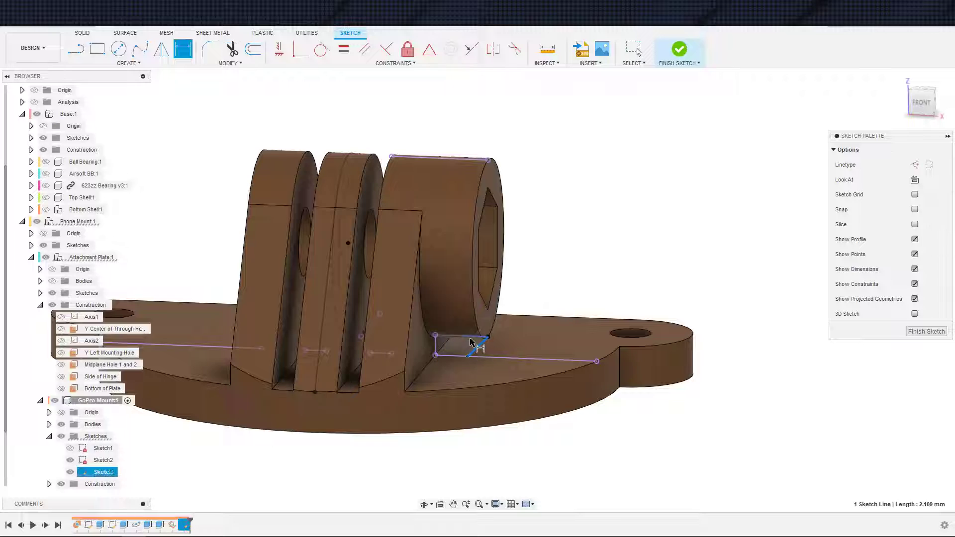
pyautogui.click(520, 349)
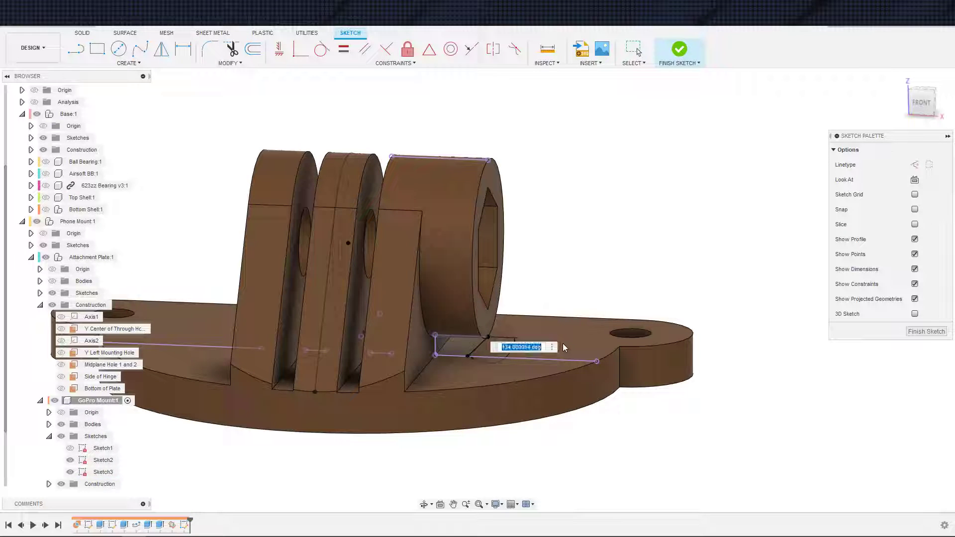
pyautogui.write('135')
pyautogui.press('Return')
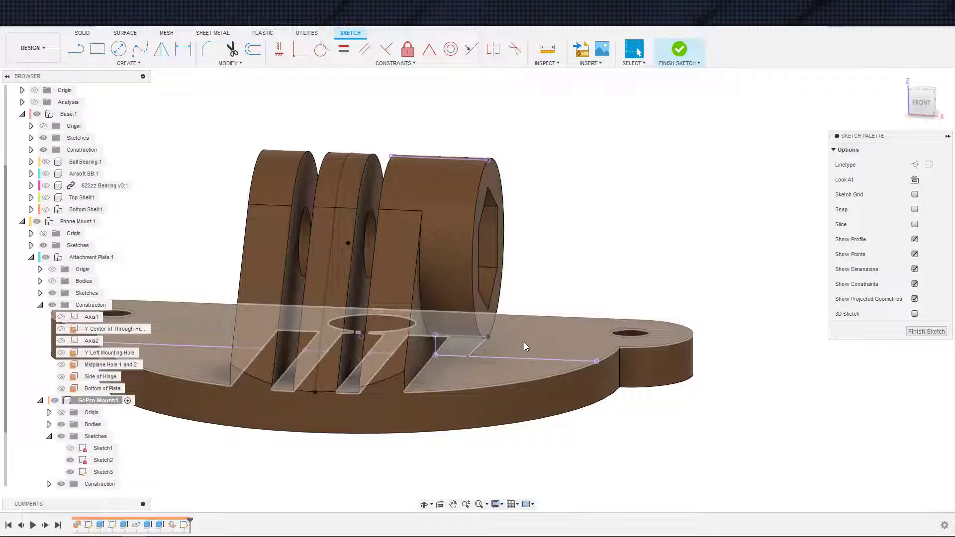
# Dimension the angle between the slanted line and the boss's lower edge line to 60 degrees.
pyautogui.click(477, 340)
pyautogui.keyDown('shift'); pyautogui.click(489, 334); pyautogui.keyUp('shift')
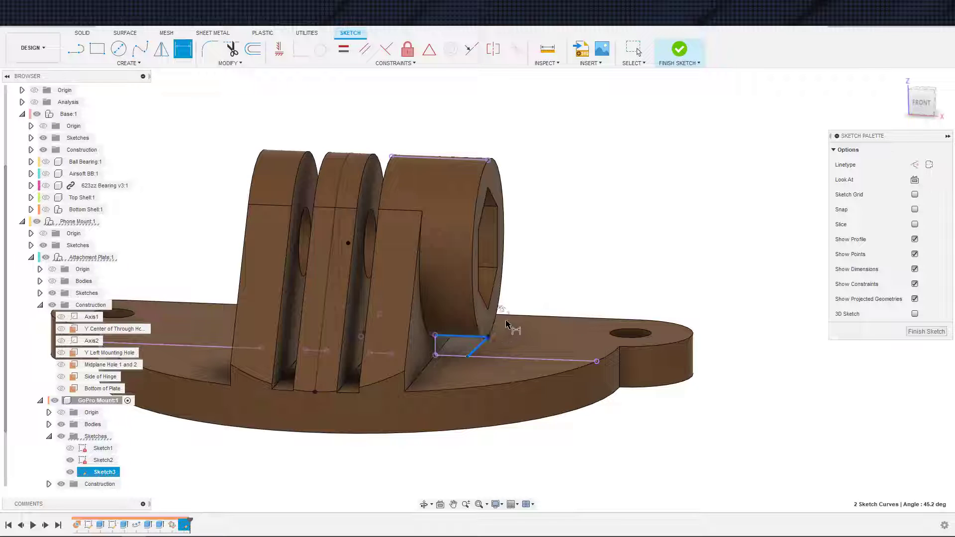
pyautogui.click(511, 328)
pyautogui.write('60')
pyautogui.press('Return')
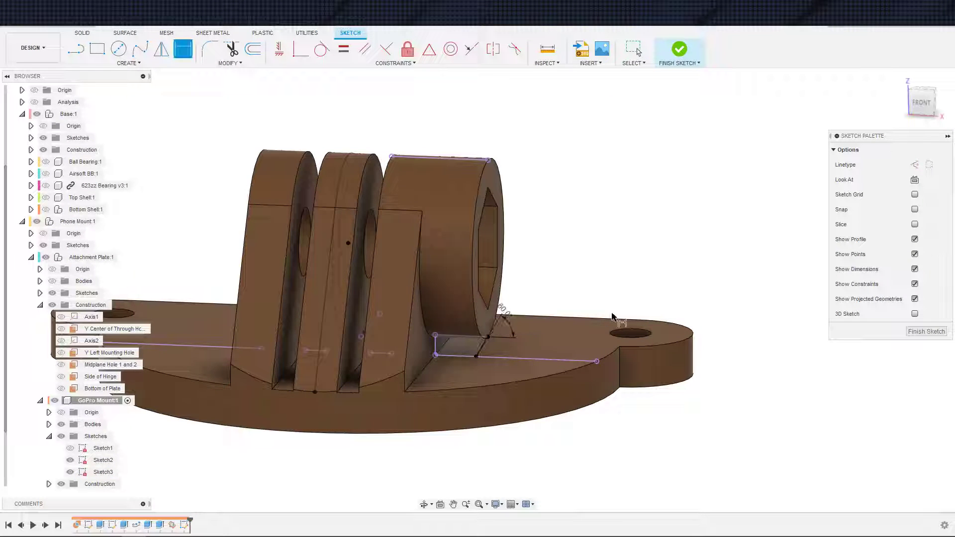
pyautogui.press('Escape')
pyautogui.scroll(2, 493, 324)
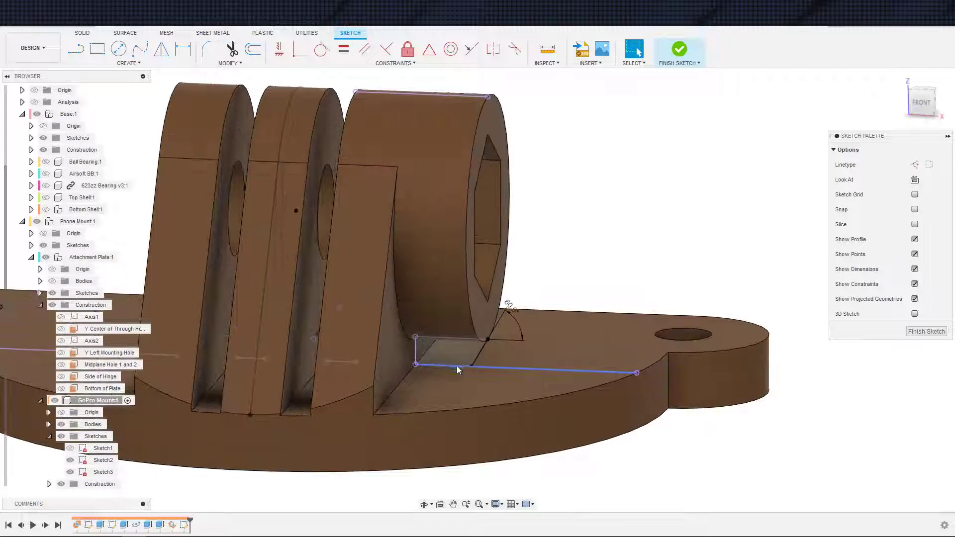
pyautogui.press('e')
pyautogui.click(458, 365)
pyautogui.moveTo(532, 346)
pyautogui.keyDown('shift'); pyautogui.mouseDown(button='middle')
pyautogui.moveTo(423, 368)
pyautogui.moveTo(381, 389)
pyautogui.moveTo(388, 346)
pyautogui.moveTo(349, 387)
pyautogui.moveTo(362, 348)
pyautogui.moveTo(399, 364)
pyautogui.mouseUp(button='middle'); pyautogui.keyUp('shift')
pyautogui.press('Escape')
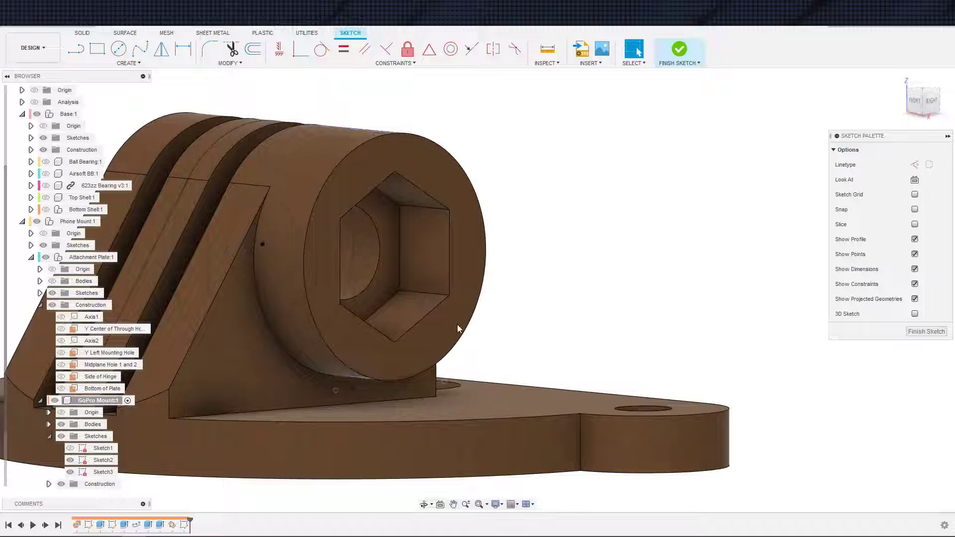
# Undo the support sketch and the construction plane it was drawn on.
pyautogui.scroll(-3, 388, 312)
pyautogui.keyDown('shift'); pyautogui.moveTo(388, 314); pyautogui.dragTo(369, 338, button='middle'); pyautogui.keyUp('shift')
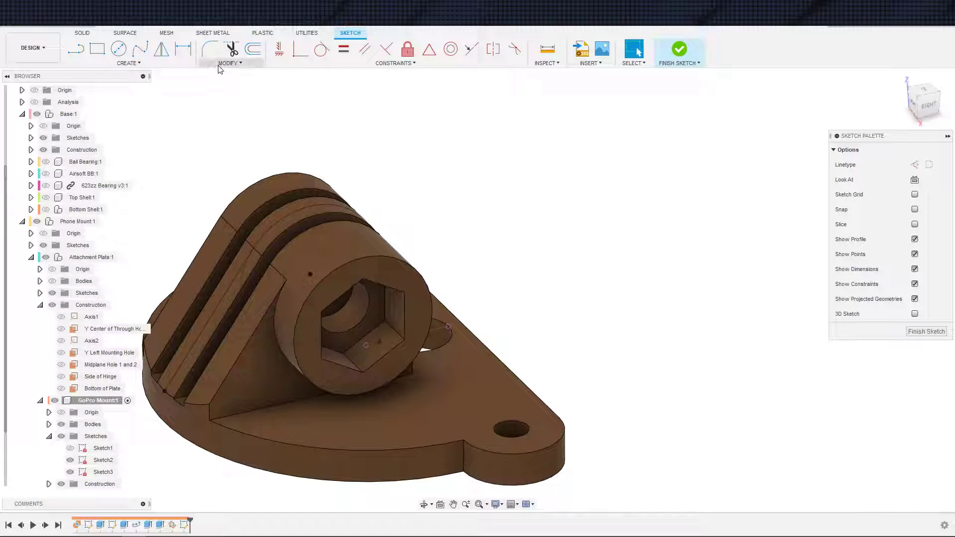
pyautogui.hotkey('ctrl', 'z')
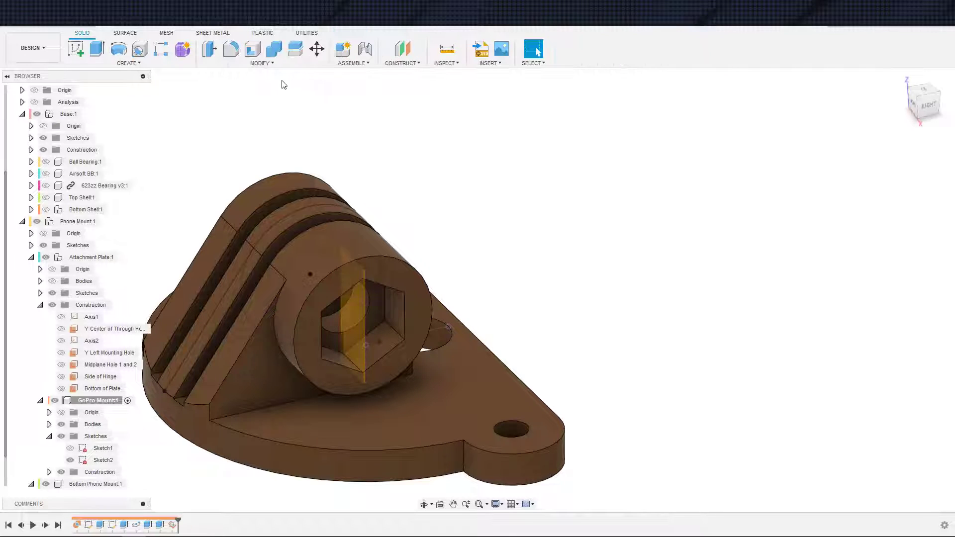
pyautogui.hotkey('ctrl', 'z')
pyautogui.click(268, 64)
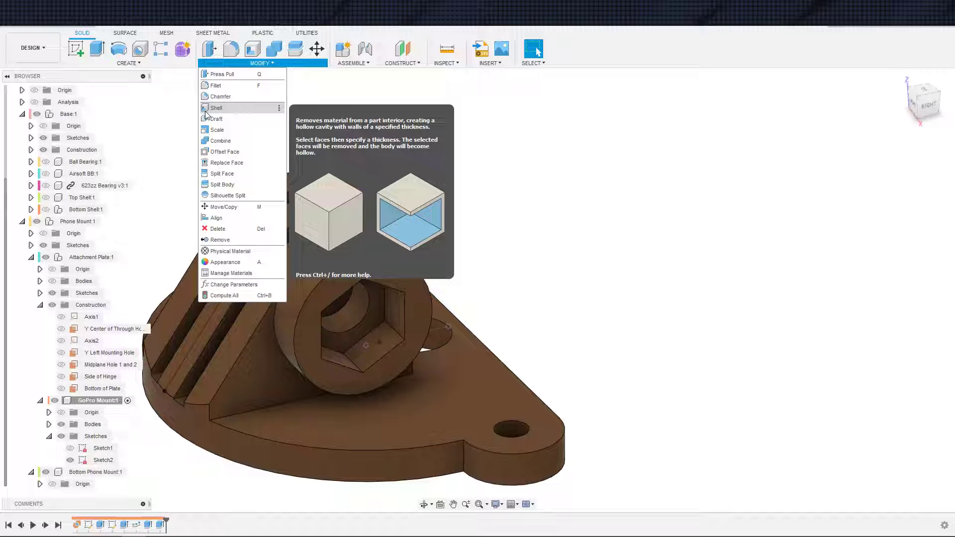
pyautogui.click(212, 96)
pyautogui.keyDown('shift'); pyautogui.moveTo(277, 234); pyautogui.dragTo(389, 309, button='middle'); pyautogui.keyUp('shift')
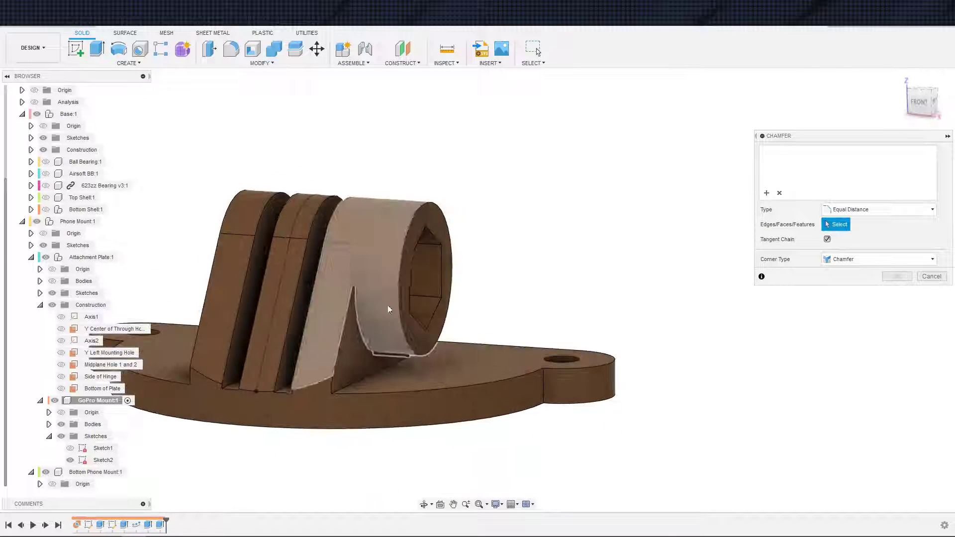
pyautogui.scroll(3, 389, 310)
pyautogui.click(423, 377)
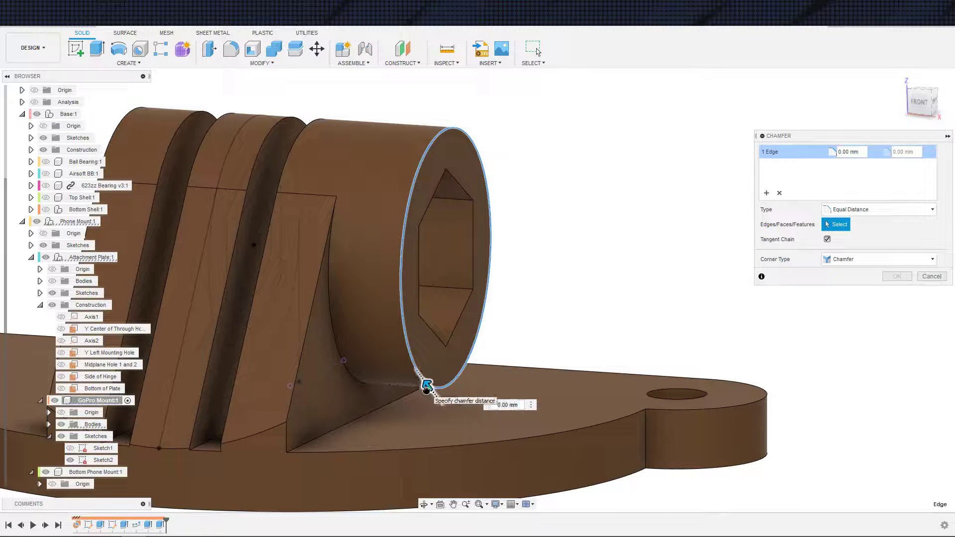
pyautogui.moveTo(414, 381); pyautogui.dragTo(393, 368)
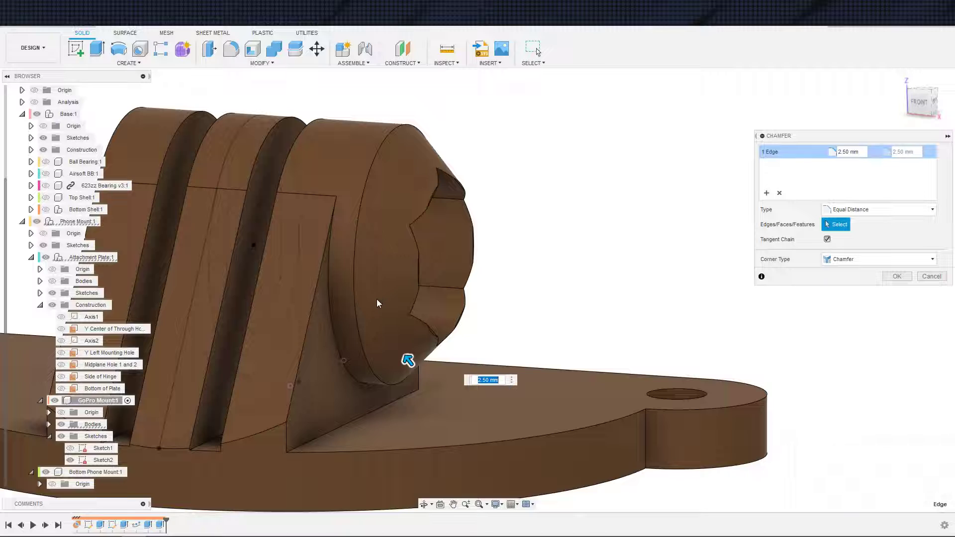
pyautogui.press('Escape')
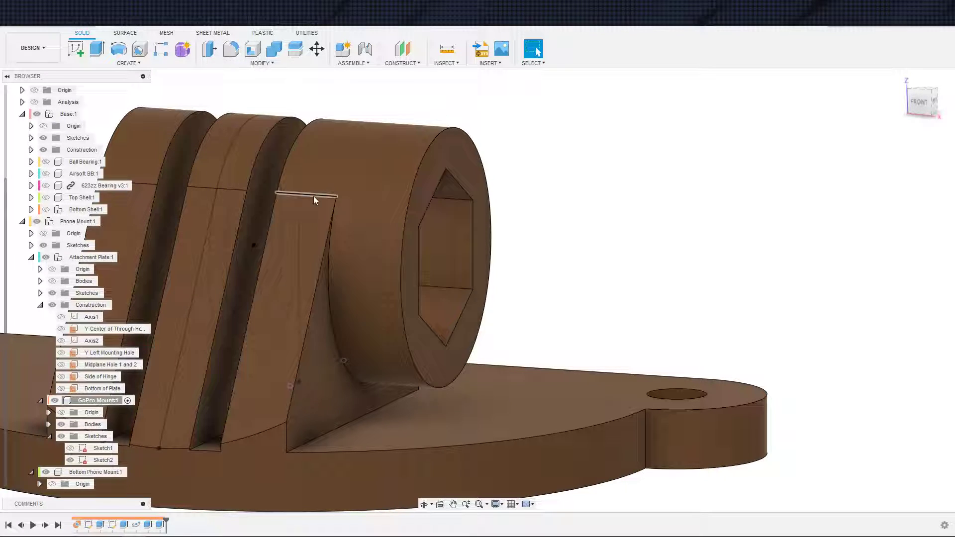
# Chamfer the curved edge where the nut boss meets the hinge tab's side face with an equal distance of 3.5 mm.
pyautogui.click(250, 64)
pyautogui.click(223, 96)
pyautogui.click(362, 381)
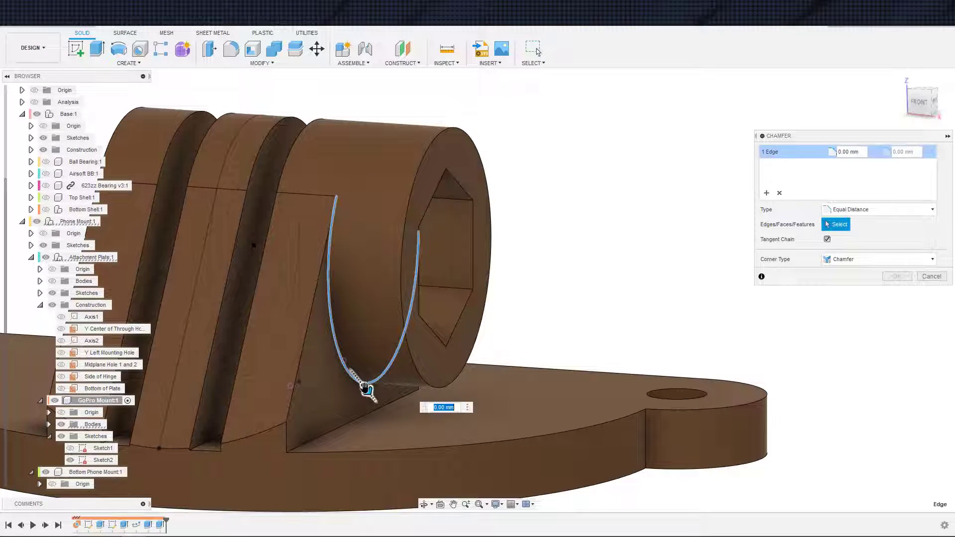
pyautogui.moveTo(386, 412); pyautogui.dragTo(406, 415)
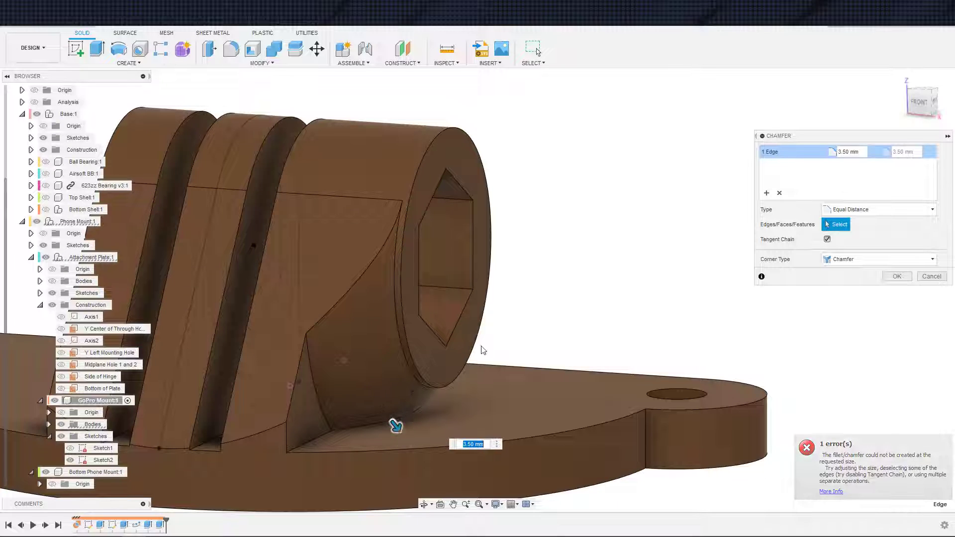
pyautogui.click(897, 276)
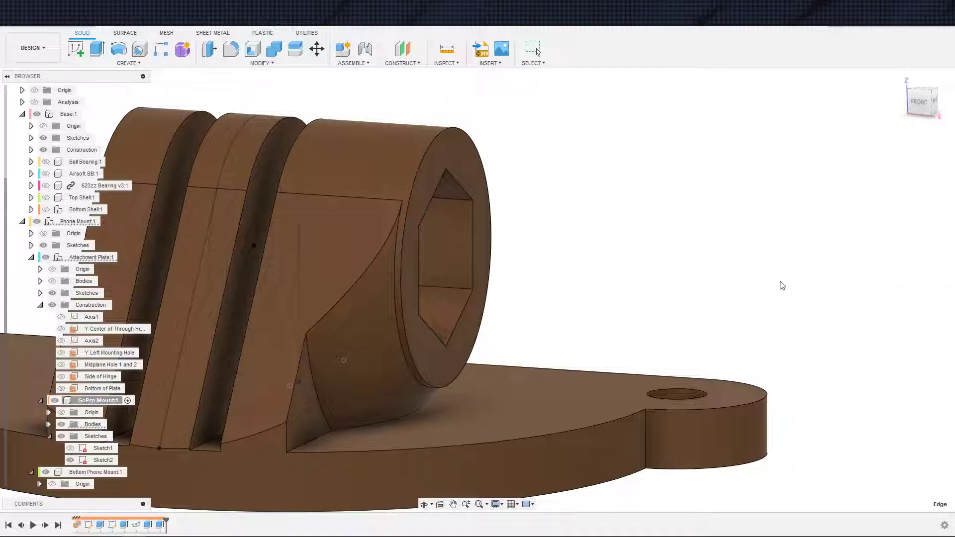
# Chamfer the outer circular edge of the nut boss with an equal distance of 0.35 mm.
pyautogui.click(272, 63)
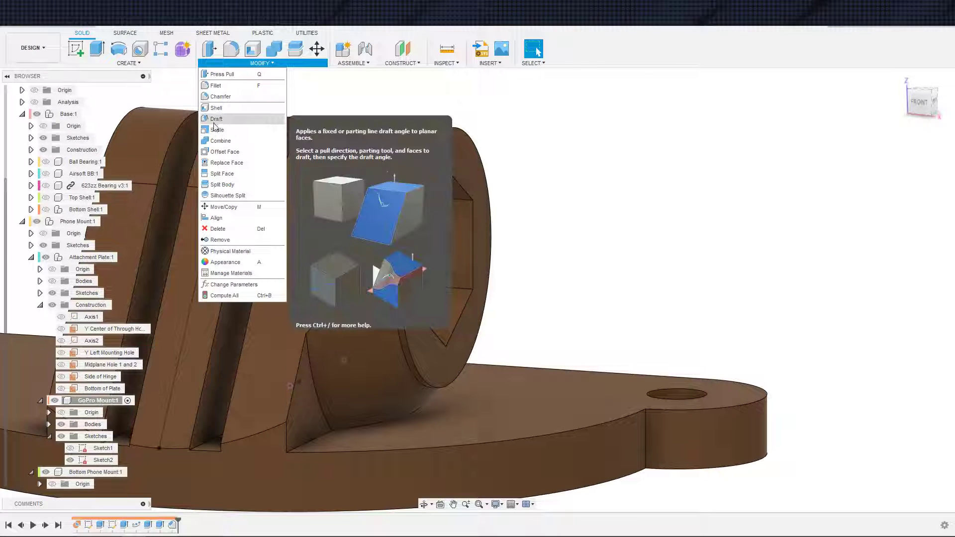
pyautogui.click(220, 96)
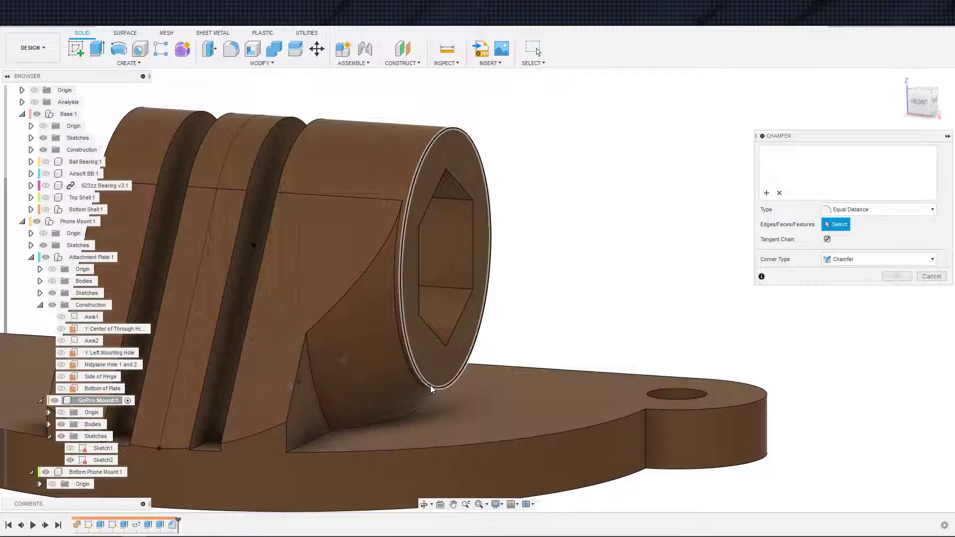
pyautogui.click(431, 385)
pyautogui.moveTo(432, 391); pyautogui.dragTo(432, 390)
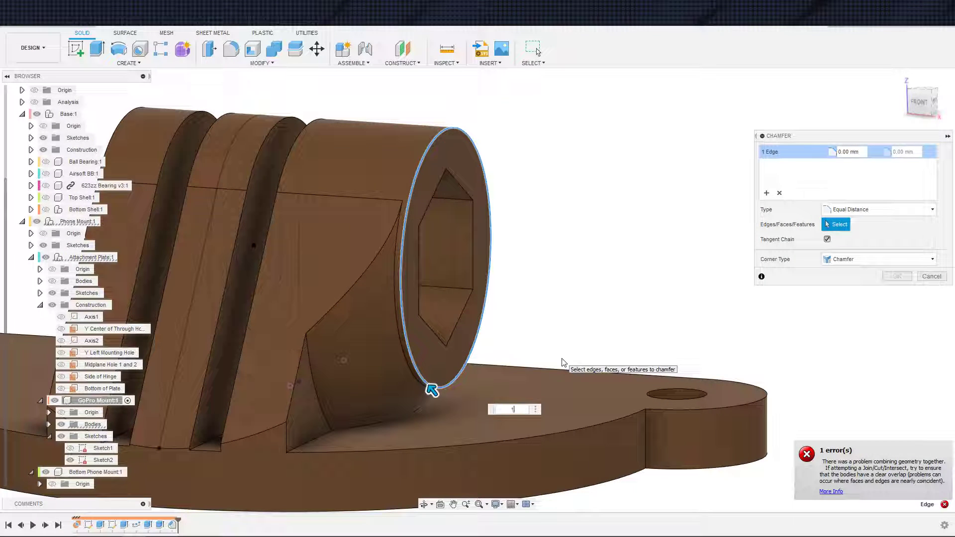
pyautogui.write('.125')
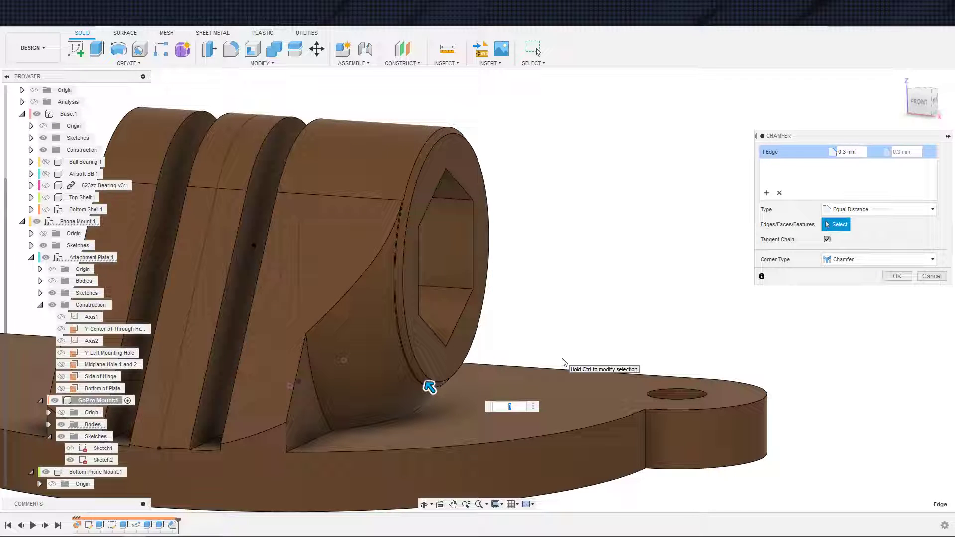
pyautogui.write('.4')
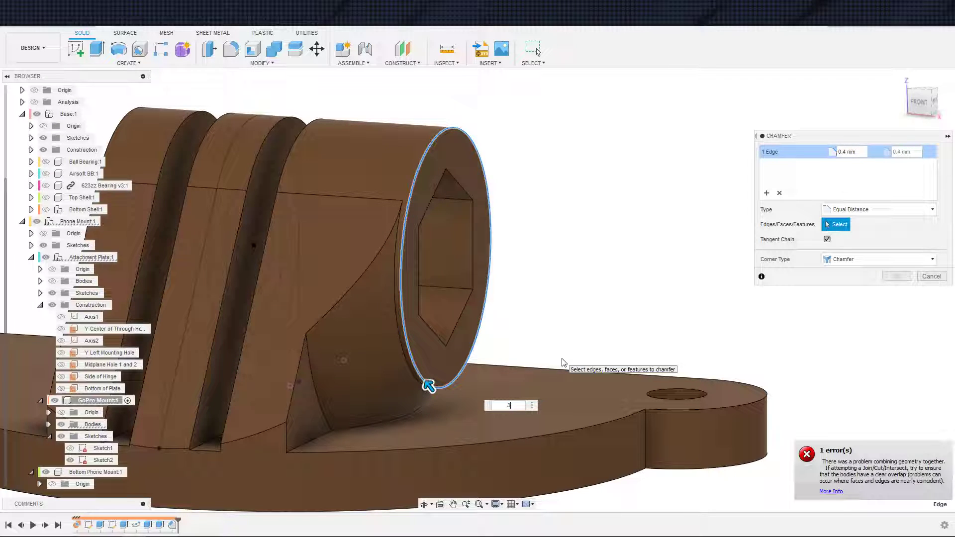
pyautogui.write('9')
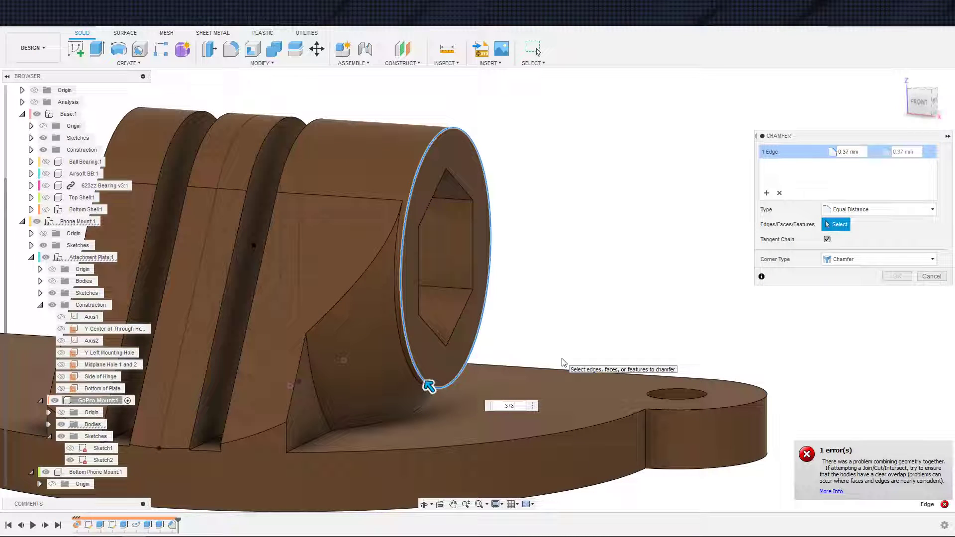
pyautogui.press('BackSpace')
pyautogui.write('5')
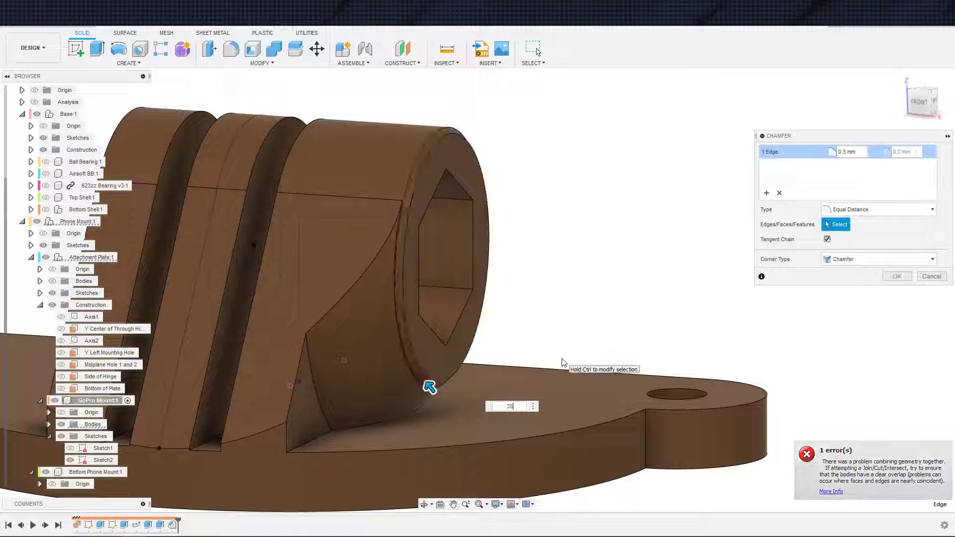
pyautogui.press('Return')
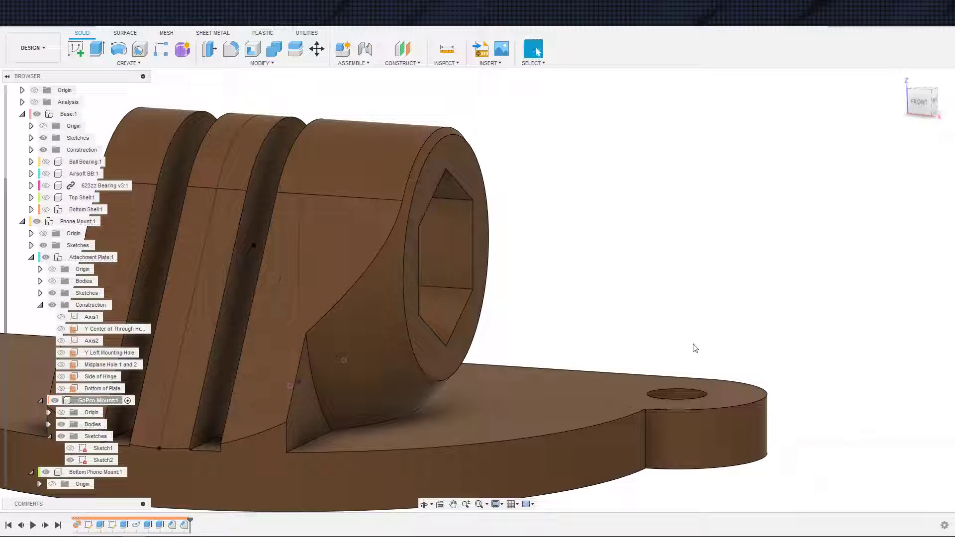
# Examine the chamfered nut boss and its transition into the hinge tab and plate from several angles.
pyautogui.keyDown('shift'); pyautogui.moveTo(693, 348); pyautogui.dragTo(334, 393, button='middle'); pyautogui.keyUp('shift')
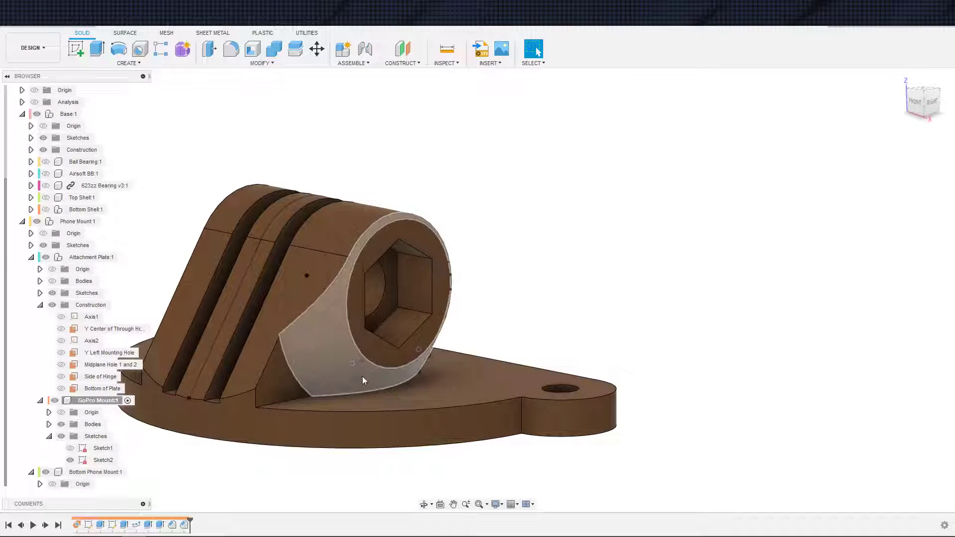
pyautogui.keyDown('shift'); pyautogui.moveTo(398, 386); pyautogui.dragTo(436, 388, button='middle'); pyautogui.keyUp('shift')
pyautogui.scroll(5, 436, 389)
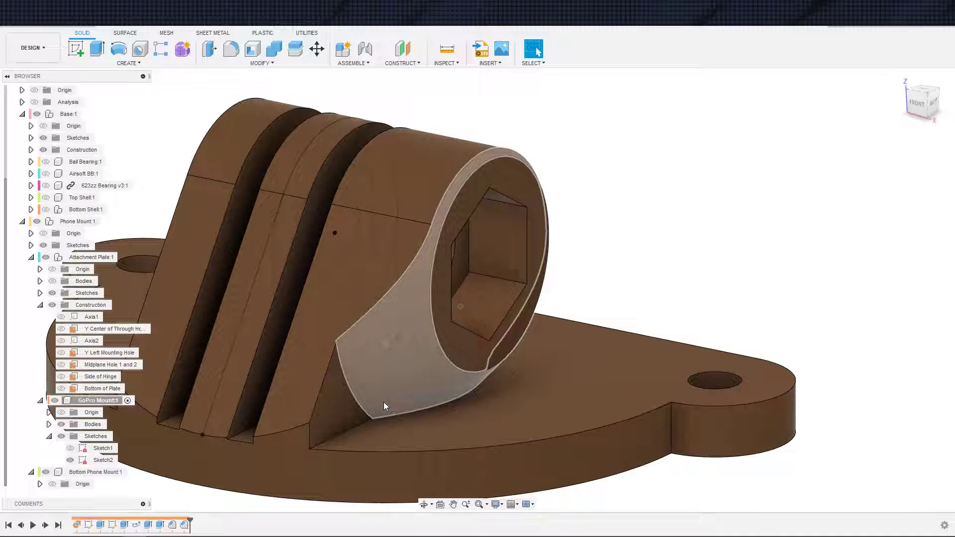
pyautogui.keyDown('shift'); pyautogui.moveTo(383, 402); pyautogui.dragTo(470, 366, button='middle'); pyautogui.keyUp('shift')
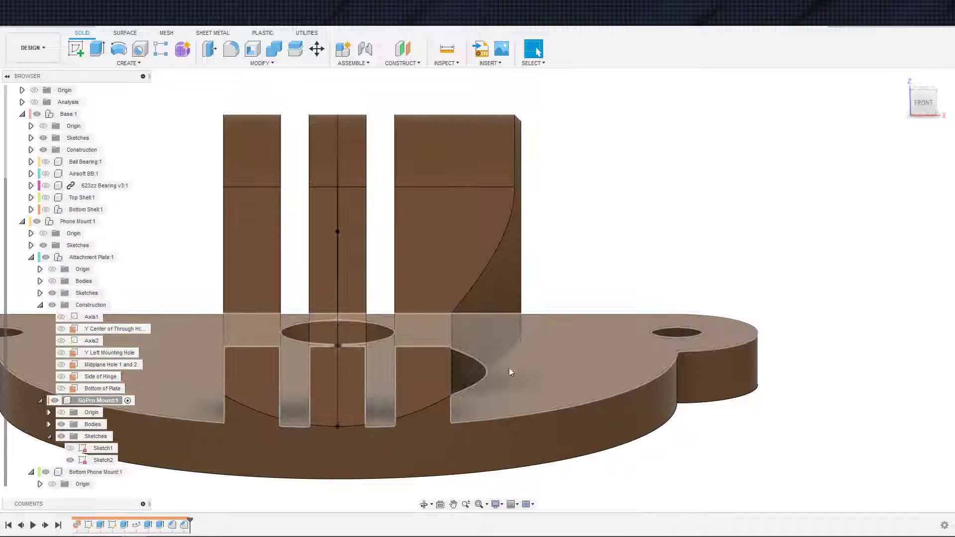
pyautogui.keyDown('shift'); pyautogui.moveTo(510, 339); pyautogui.dragTo(299, 380, button='middle'); pyautogui.keyUp('shift')
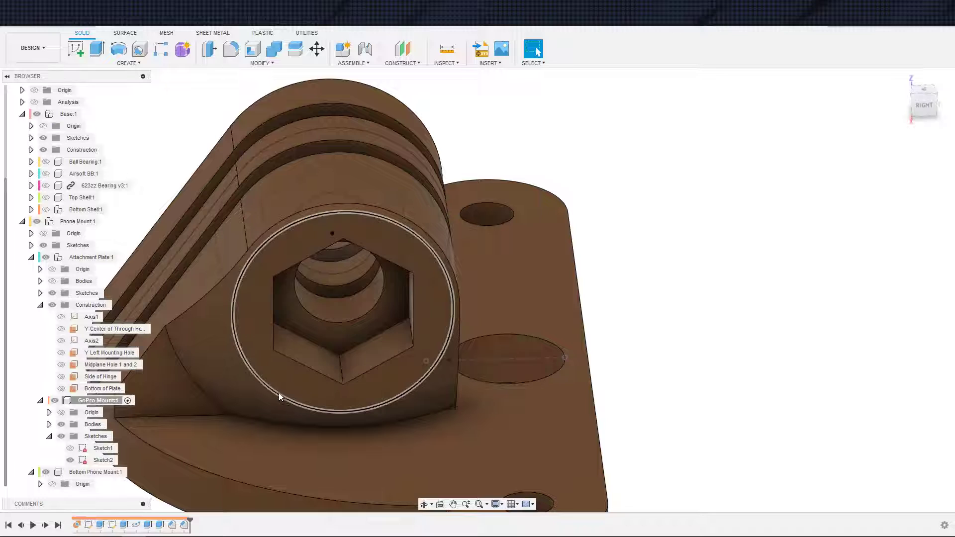
pyautogui.click(410, 387)
pyautogui.keyDown('shift'); pyautogui.moveTo(359, 398); pyautogui.dragTo(316, 372, button='middle'); pyautogui.keyUp('shift')
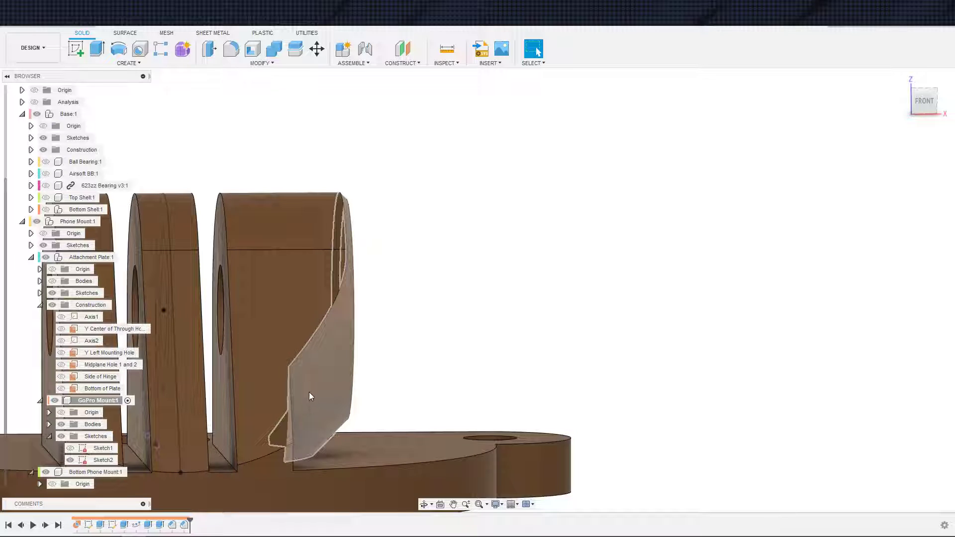
pyautogui.keyDown('shift'); pyautogui.moveTo(339, 422); pyautogui.dragTo(276, 425, button='middle'); pyautogui.keyUp('shift')
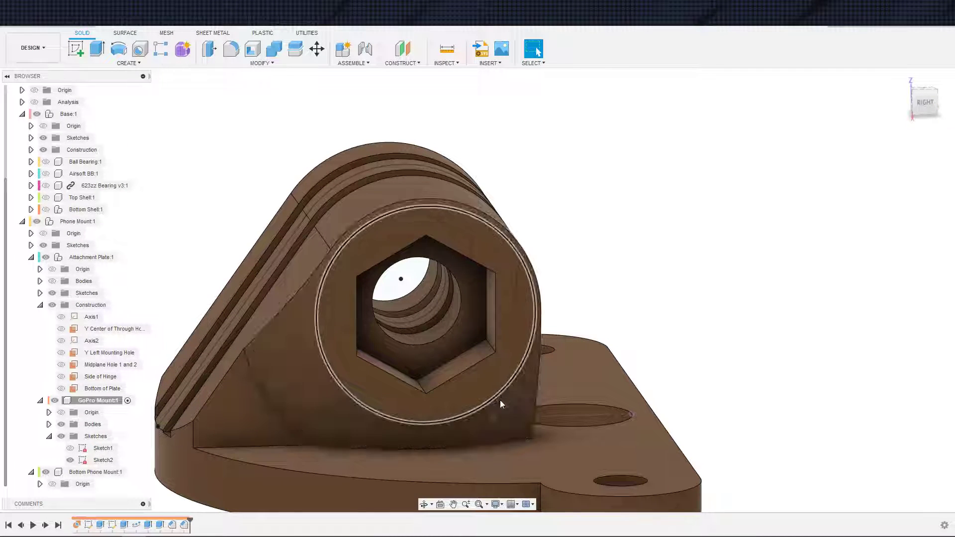
pyautogui.keyDown('shift'); pyautogui.moveTo(472, 423); pyautogui.dragTo(458, 347, button='middle'); pyautogui.keyUp('shift')
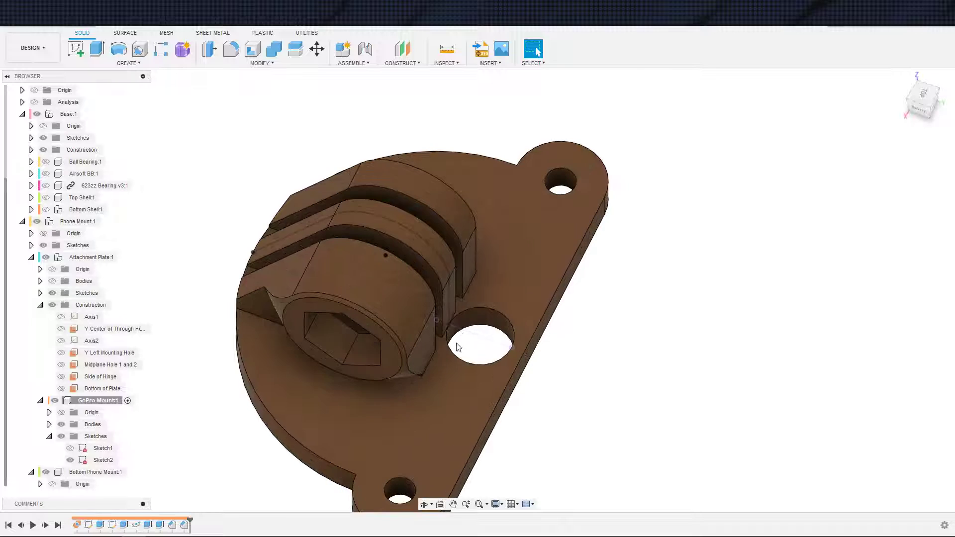
# Activate the top-level Phone Stand assembly and show the Top Shell beneath the GoPro mount.
pyautogui.scroll(1, 61, 450)
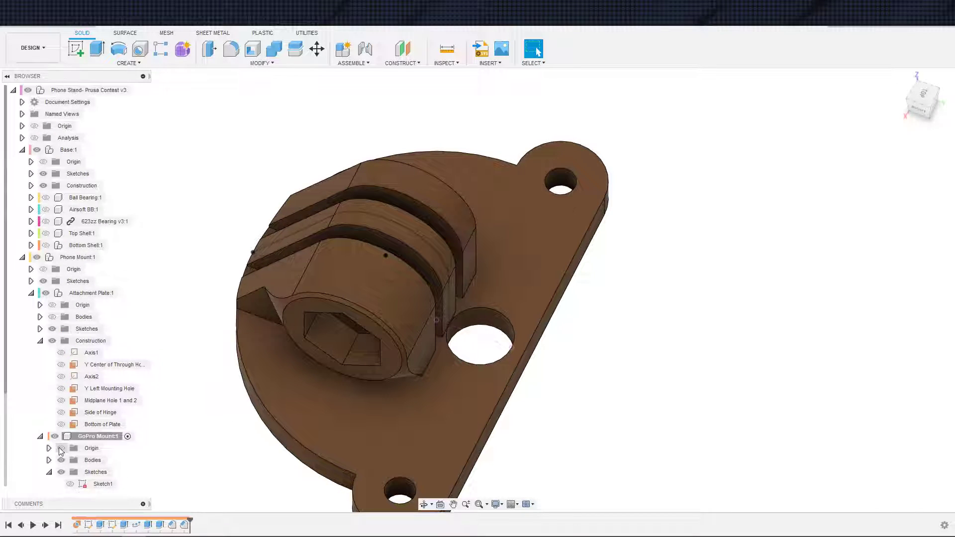
pyautogui.scroll(-5, 241, 458)
pyautogui.keyDown('shift'); pyautogui.moveTo(171, 452); pyautogui.dragTo(187, 435, button='middle'); pyautogui.keyUp('shift')
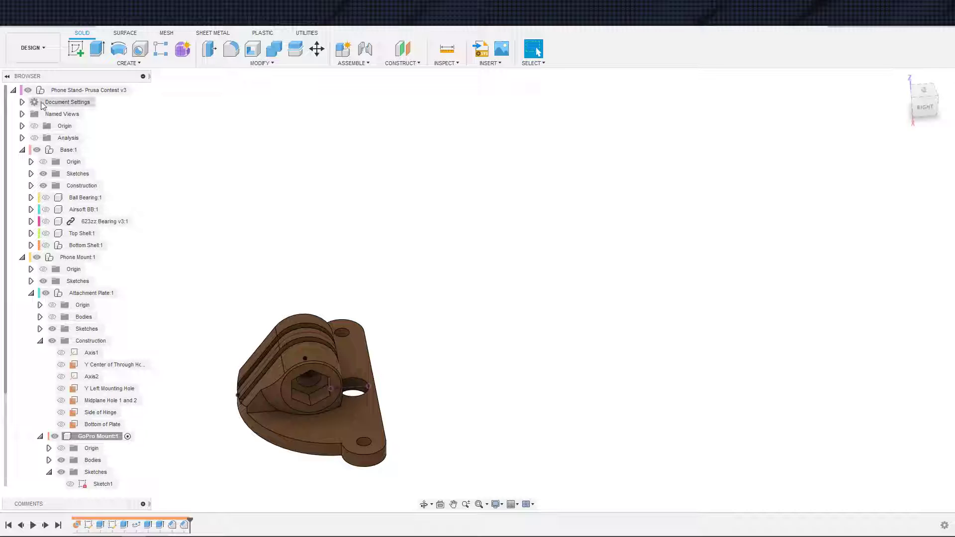
pyautogui.click(136, 91)
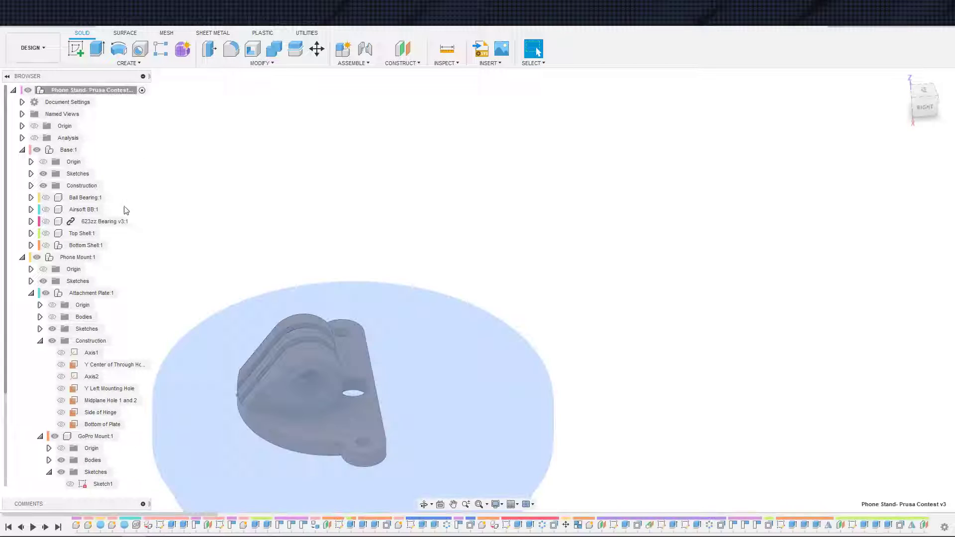
pyautogui.keyDown('shift'); pyautogui.moveTo(196, 215); pyautogui.dragTo(268, 285, button='middle'); pyautogui.keyUp('shift')
pyautogui.scroll(-3, 219, 223)
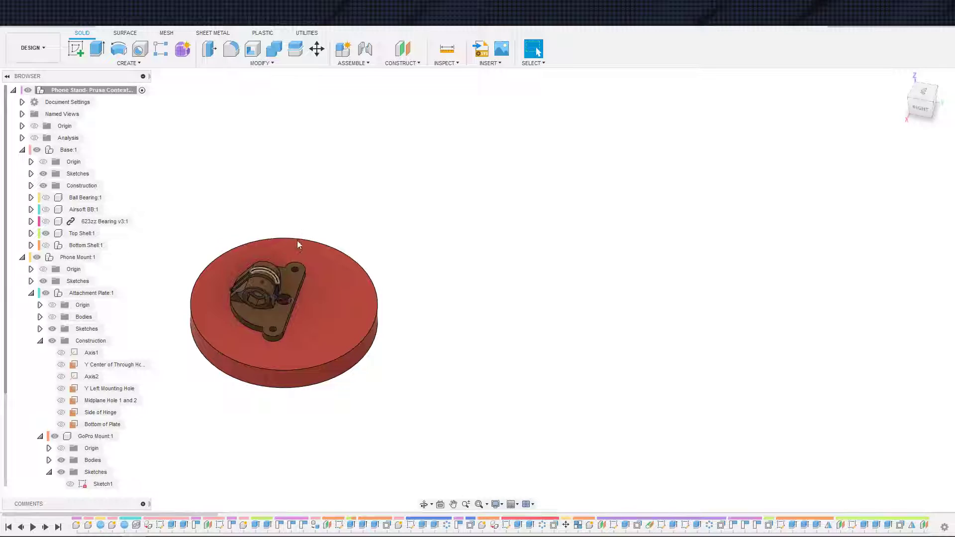
pyautogui.keyDown('shift'); pyautogui.moveTo(241, 296); pyautogui.dragTo(290, 234, button='middle'); pyautogui.keyUp('shift')
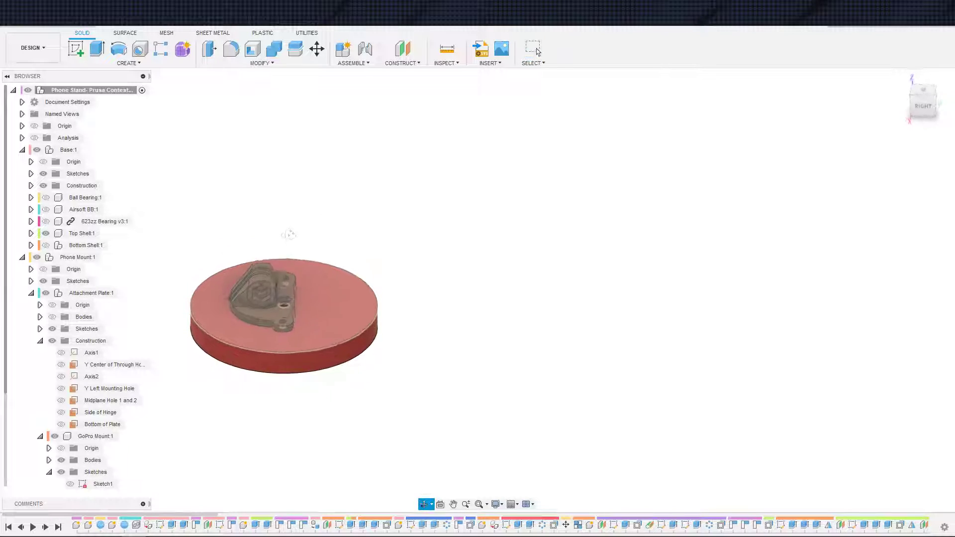
pyautogui.scroll(5, 253, 245)
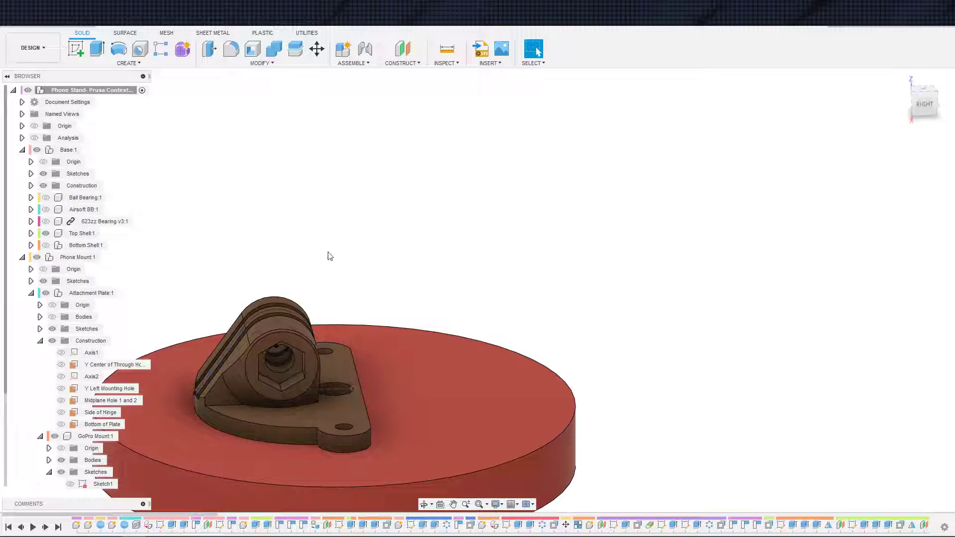
# Examine the GoPro mount sitting on the Top Shell from several angles and distances.
pyautogui.scroll(-3, 360, 200)
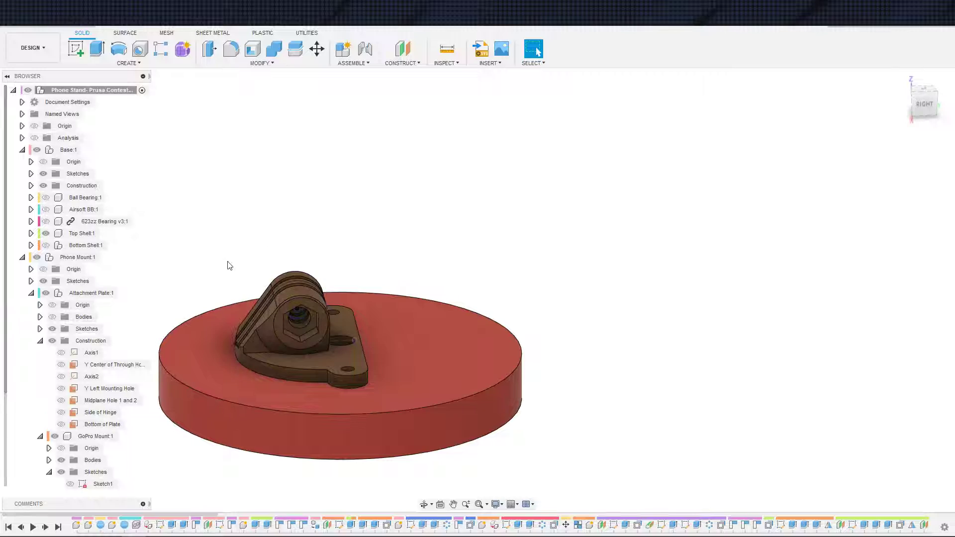
pyautogui.keyDown('shift'); pyautogui.moveTo(332, 265); pyautogui.dragTo(259, 303, button='middle'); pyautogui.keyUp('shift')
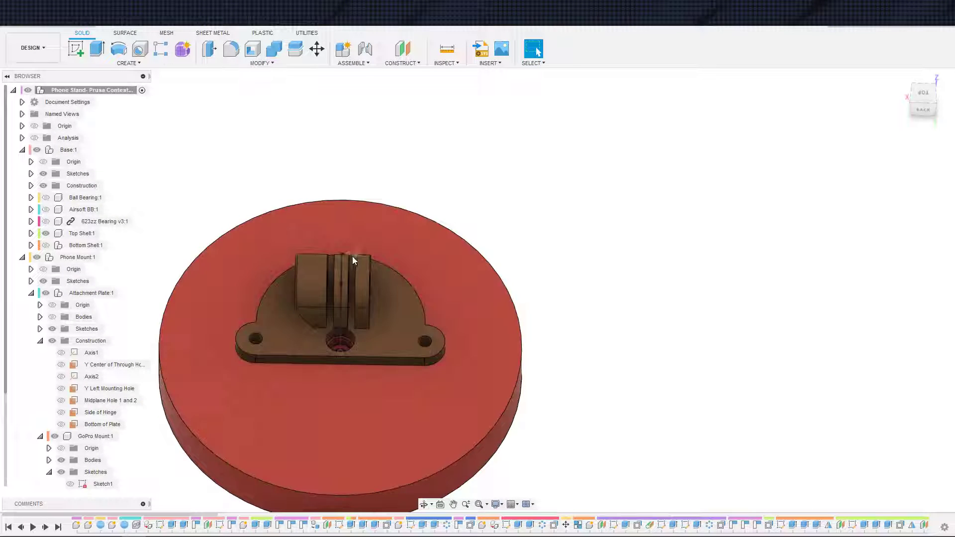
pyautogui.keyDown('shift'); pyautogui.moveTo(313, 232); pyautogui.dragTo(371, 269, button='middle'); pyautogui.keyUp('shift')
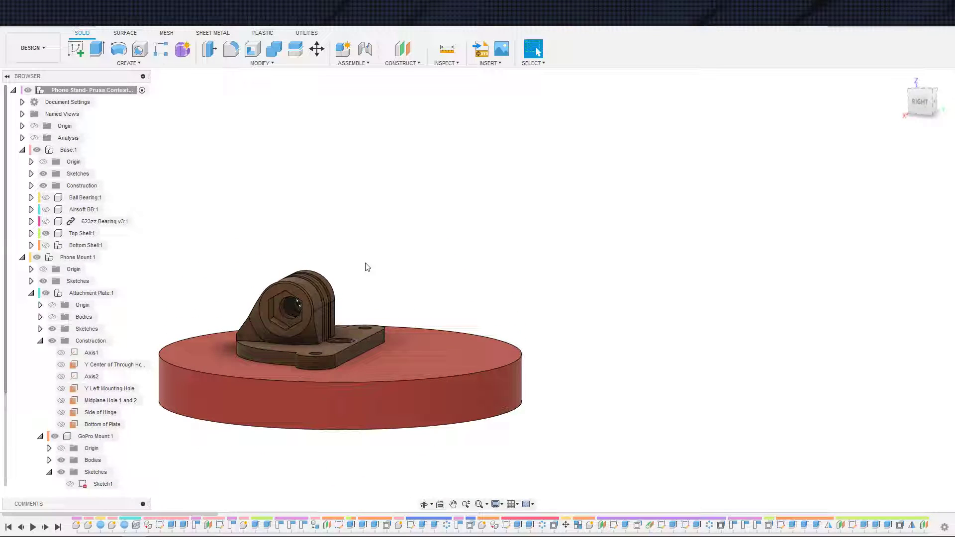
pyautogui.scroll(-2, 353, 299)
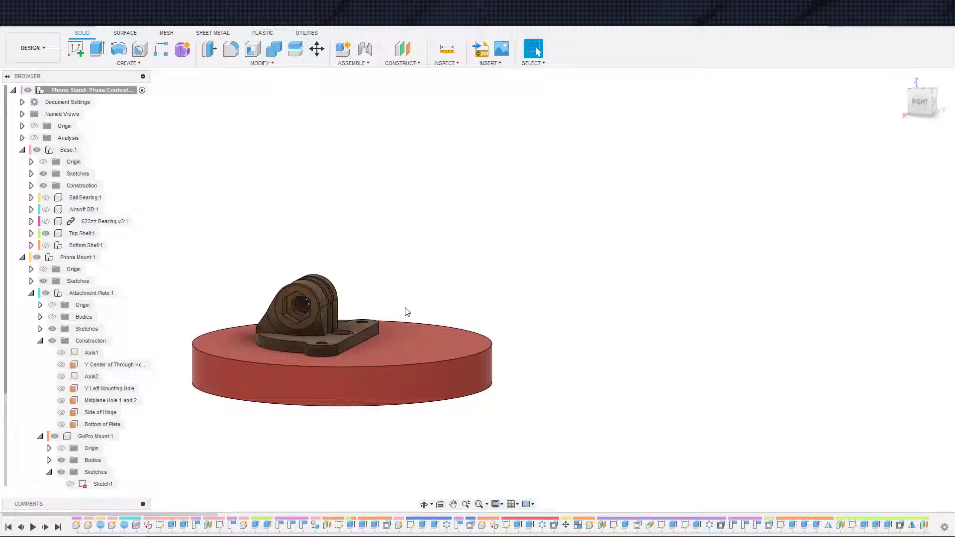
pyautogui.scroll(-3, 465, 316)
pyautogui.moveTo(515, 309); pyautogui.dragTo(534, 323, button='middle')
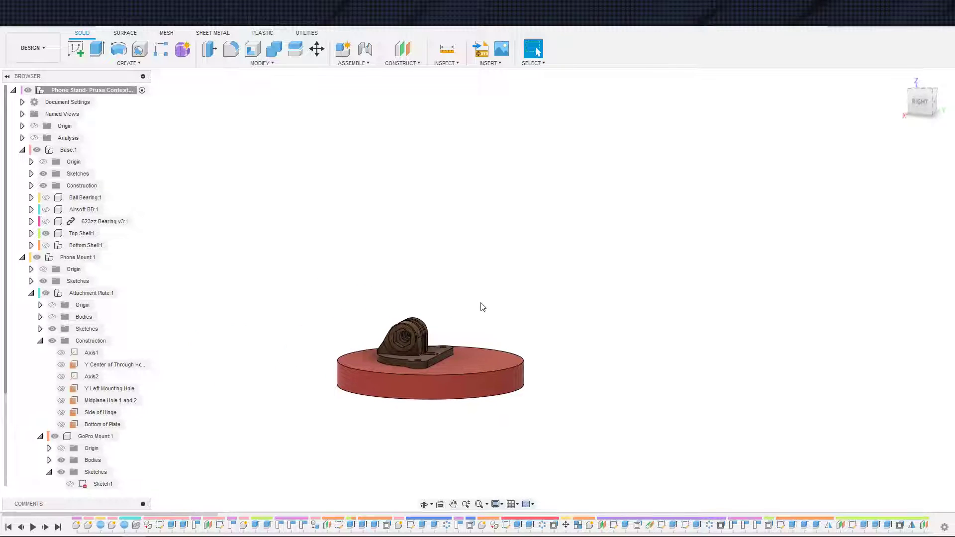
# Collapse the GoPro Mount, Construction, Attachment Plate and Bottom Phone Mount entries in the component tree.
pyautogui.click(41, 437)
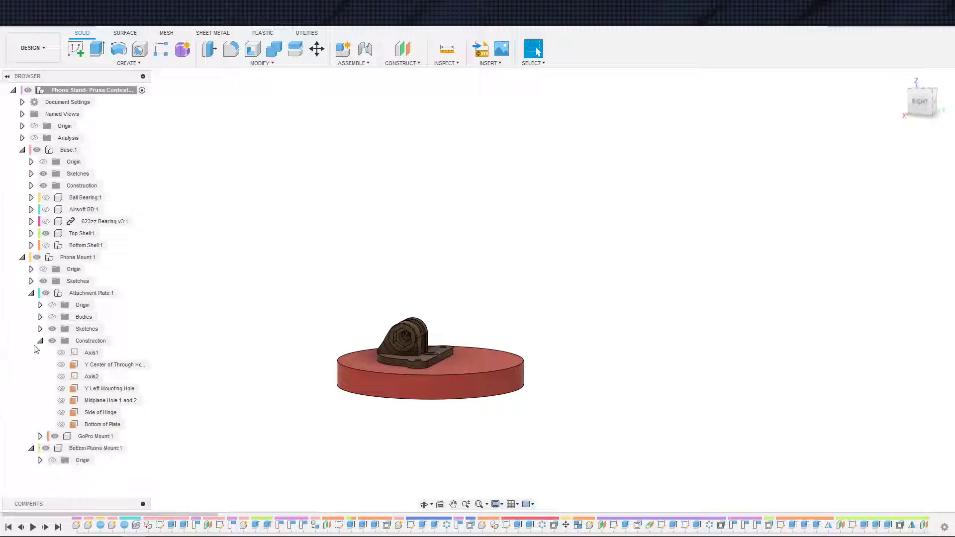
pyautogui.click(40, 341)
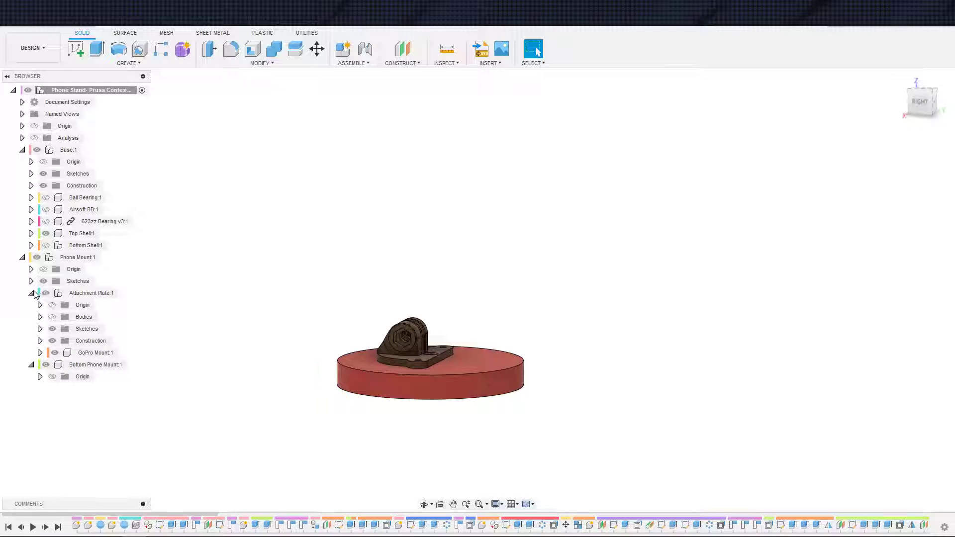
pyautogui.click(32, 293)
pyautogui.scroll(-2, 159, 371)
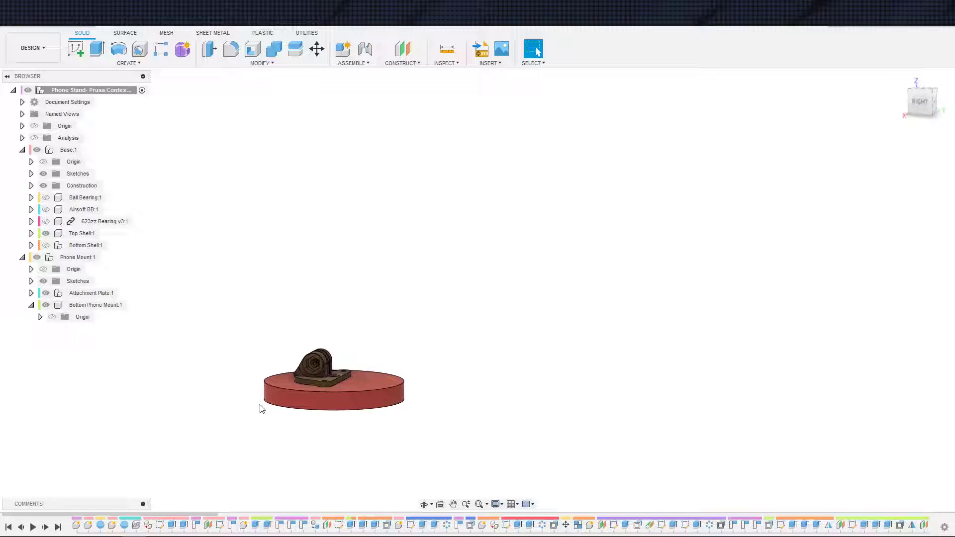
pyautogui.scroll(2, 259, 412)
pyautogui.keyDown('shift'); pyautogui.moveTo(253, 418); pyautogui.dragTo(169, 456, button='middle'); pyautogui.keyUp('shift')
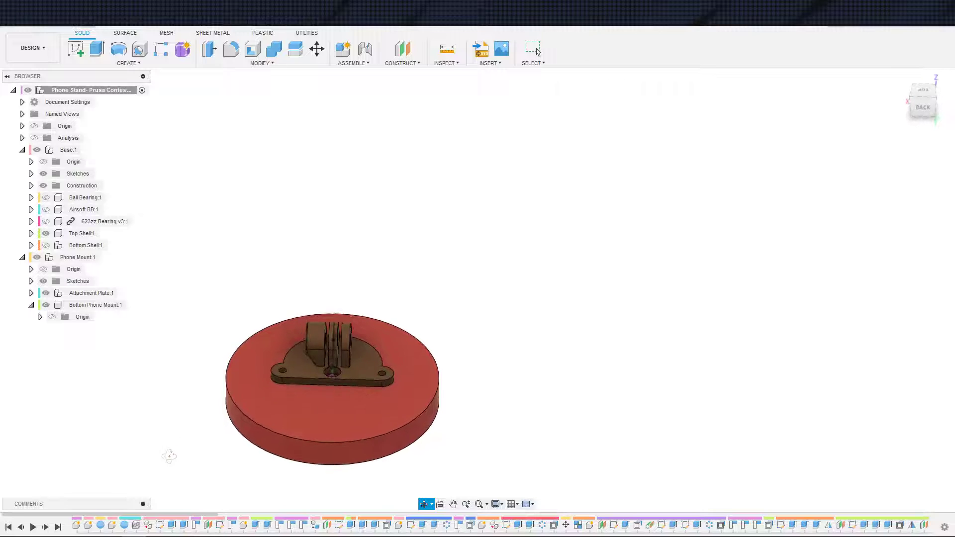
pyautogui.moveTo(169, 456); pyautogui.dragTo(236, 450)
pyautogui.press('Escape')
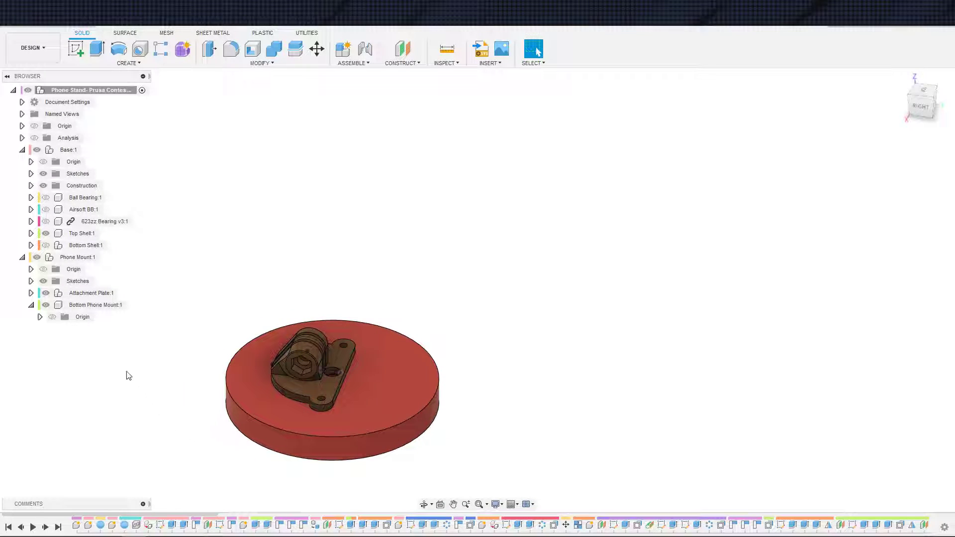
pyautogui.click(31, 306)
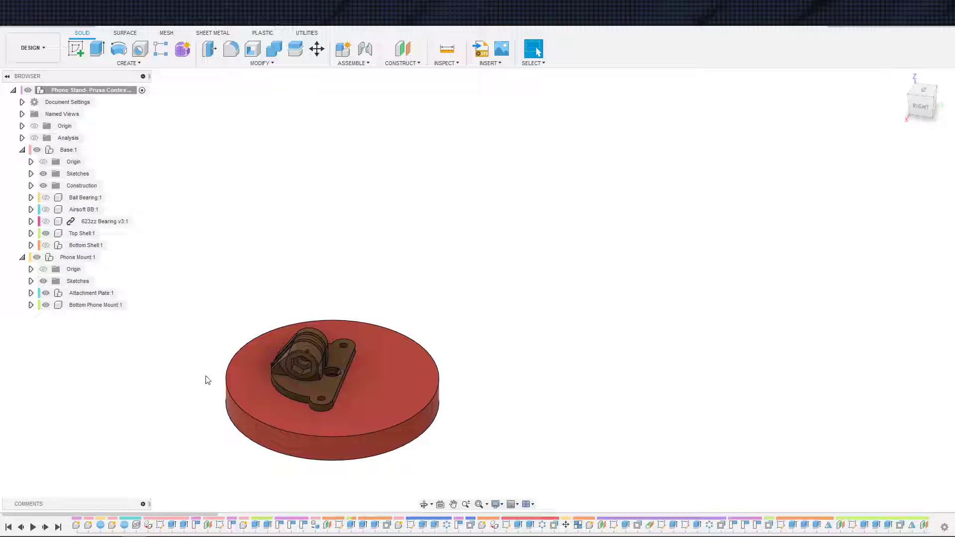
# Hide the Top Shell component and activate the Phone Mount component.
pyautogui.moveTo(187, 388); pyautogui.dragTo(96, 362, button='middle')
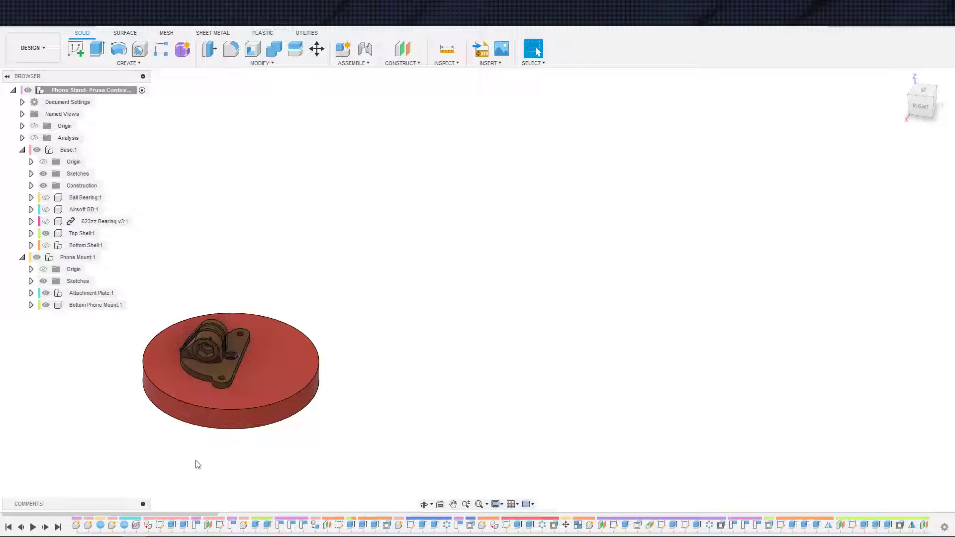
pyautogui.scroll(-1, 396, 445)
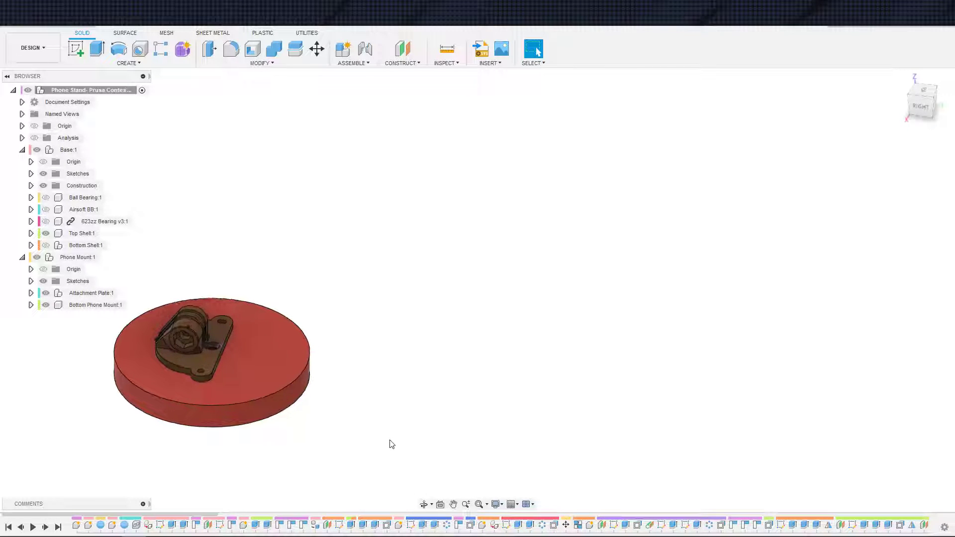
pyautogui.moveTo(392, 444); pyautogui.dragTo(486, 415, button='middle')
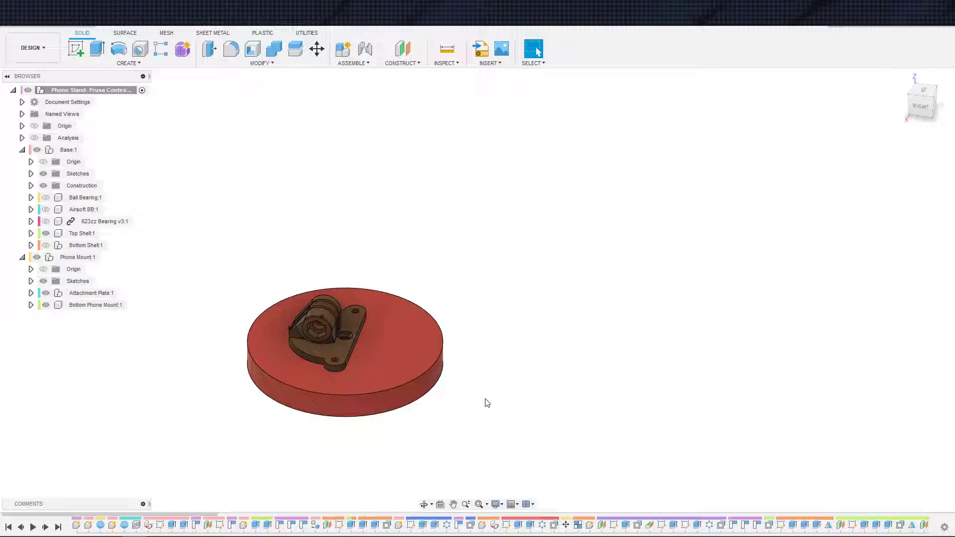
pyautogui.scroll(-1, 487, 402)
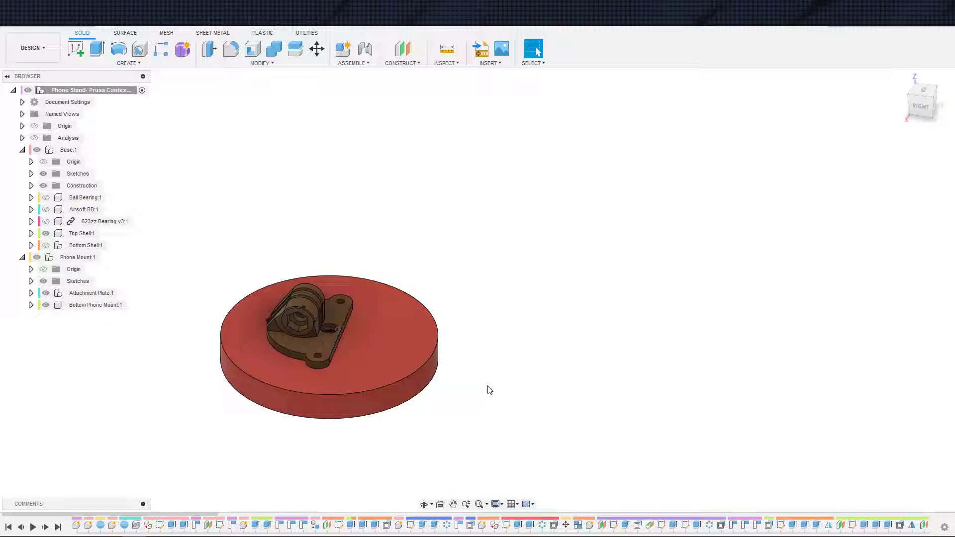
pyautogui.moveTo(517, 386); pyautogui.dragTo(564, 385, button='middle')
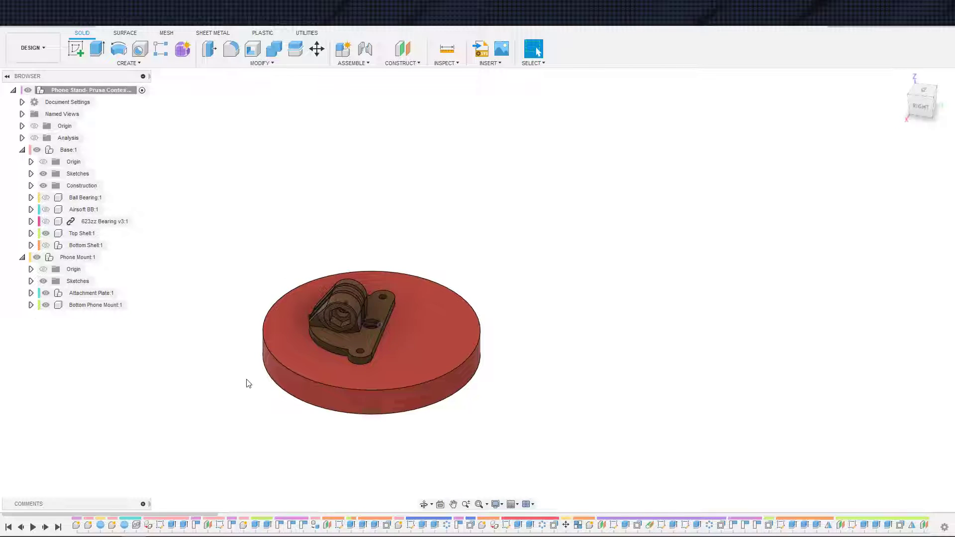
pyautogui.keyDown('shift'); pyautogui.moveTo(138, 346); pyautogui.dragTo(189, 347, button='middle'); pyautogui.keyUp('shift')
pyautogui.click(45, 233)
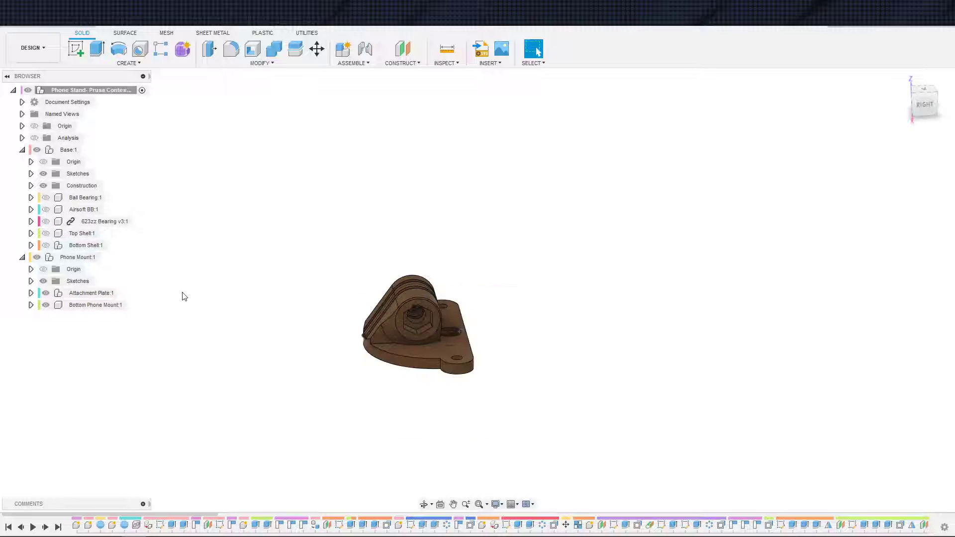
pyautogui.click(112, 257)
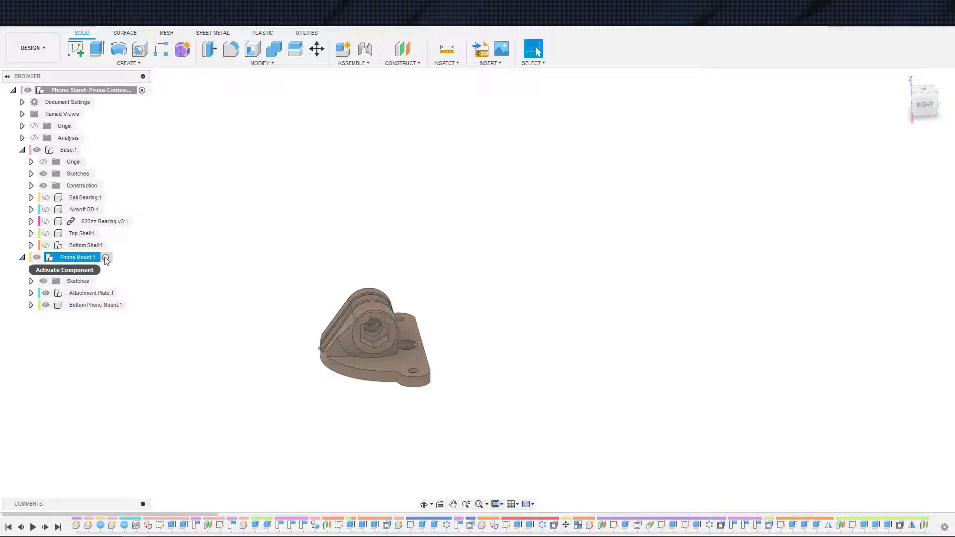
pyautogui.click(183, 287)
pyautogui.keyDown('shift'); pyautogui.moveTo(212, 316); pyautogui.dragTo(256, 319, button='middle'); pyautogui.keyUp('shift')
pyautogui.scroll(3, 256, 320)
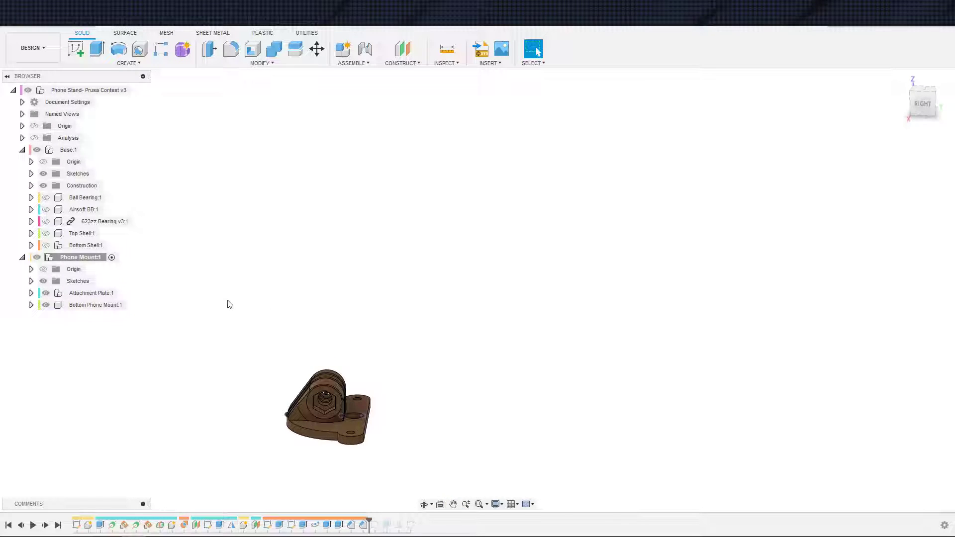
pyautogui.moveTo(251, 271); pyautogui.dragTo(268, 269, button='middle')
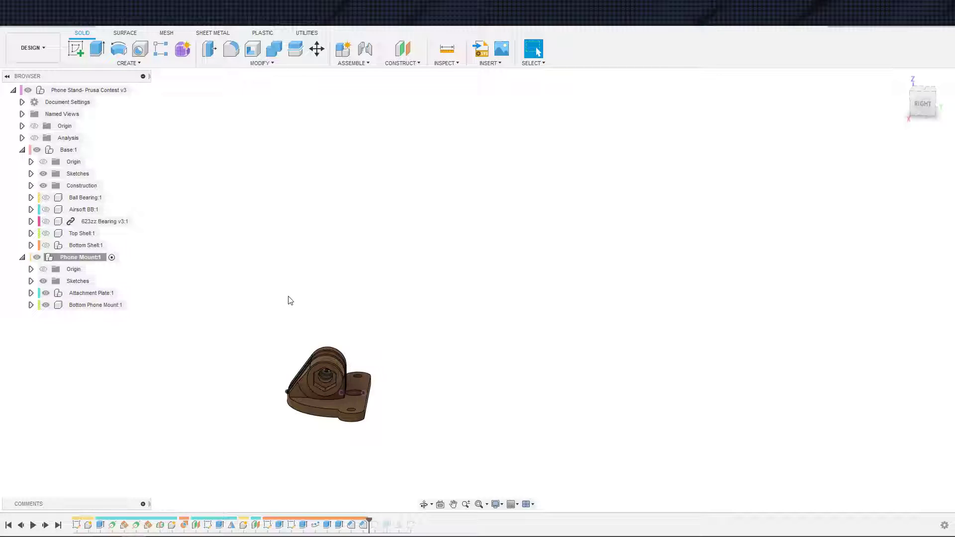
pyautogui.moveTo(290, 301); pyautogui.dragTo(353, 297, button='middle')
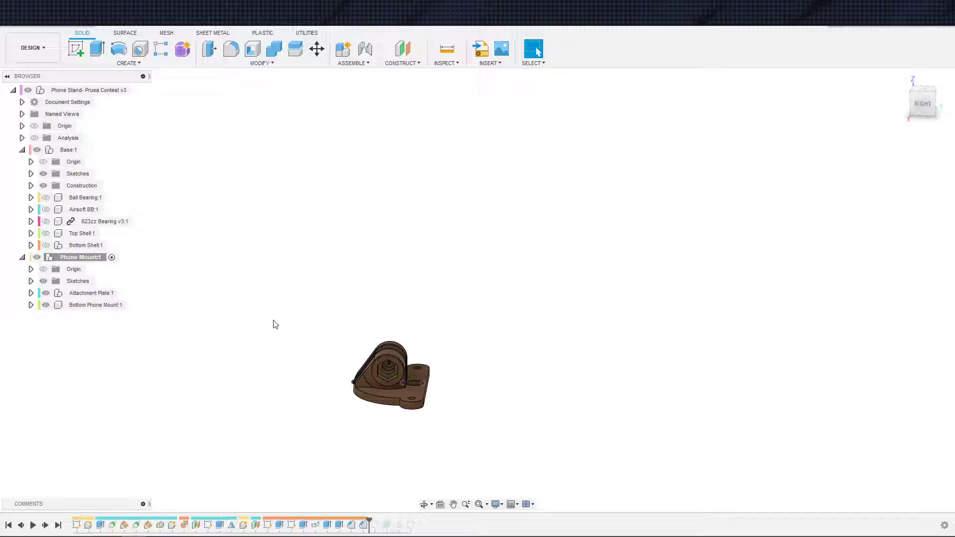
pyautogui.scroll(-1, 305, 333)
pyautogui.moveTo(322, 330); pyautogui.dragTo(308, 332, button='middle')
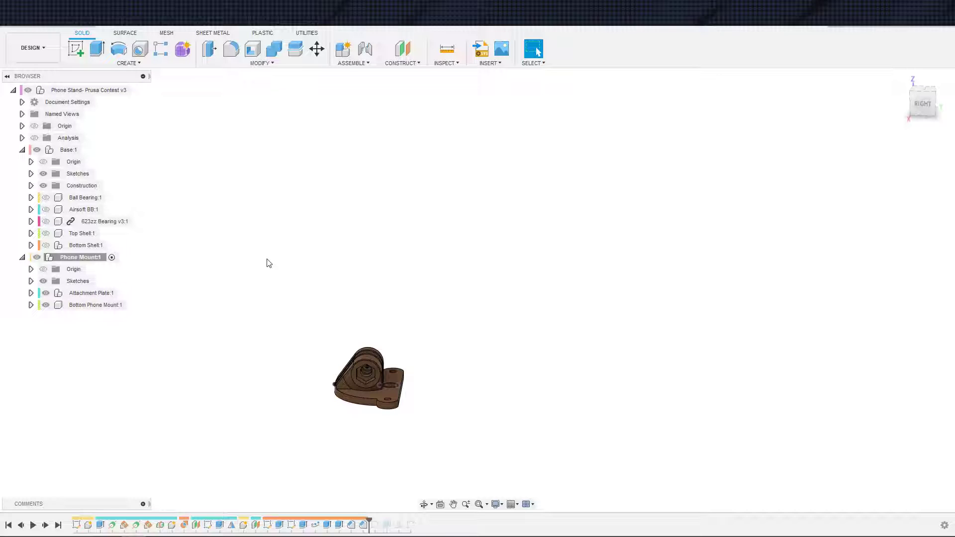
pyautogui.keyDown('shift'); pyautogui.moveTo(257, 282); pyautogui.dragTo(333, 290, button='middle'); pyautogui.keyUp('shift')
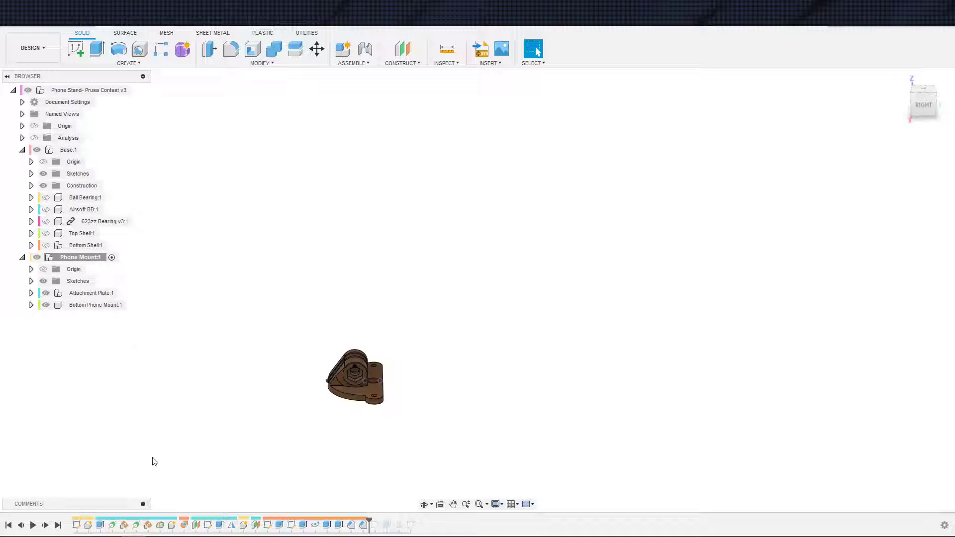
# Roll the Phone Mount timeline forward to its end and activate the Bottom Phone Mount component.
pyautogui.click(58, 525)
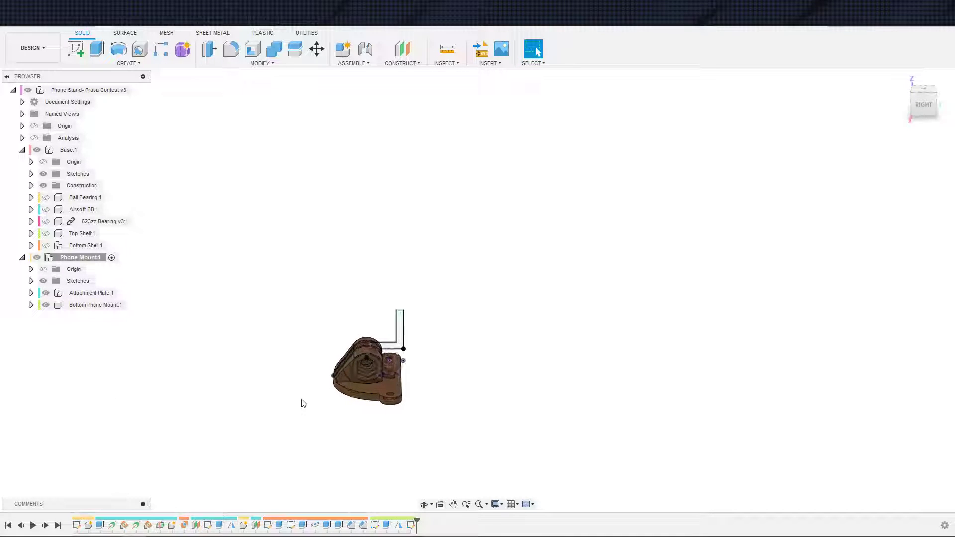
pyautogui.keyDown('shift'); pyautogui.moveTo(303, 403); pyautogui.dragTo(323, 374, button='middle'); pyautogui.keyUp('shift')
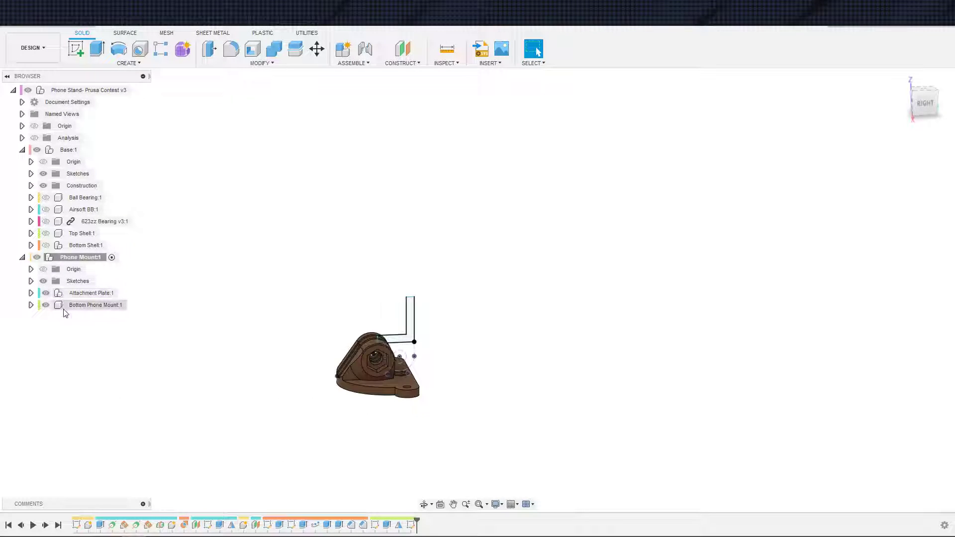
pyautogui.click(104, 306)
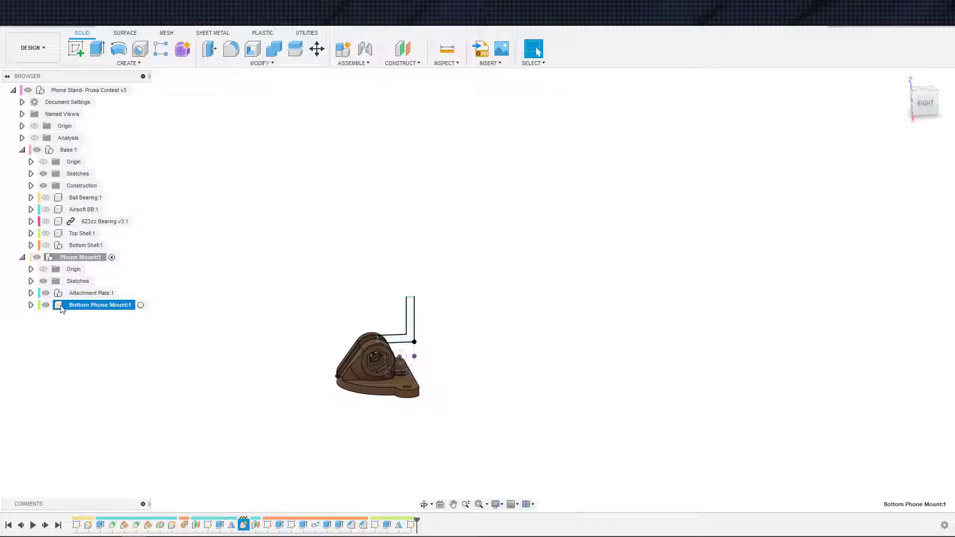
pyautogui.click(140, 305)
pyautogui.moveTo(109, 335); pyautogui.dragTo(63, 330, button='middle')
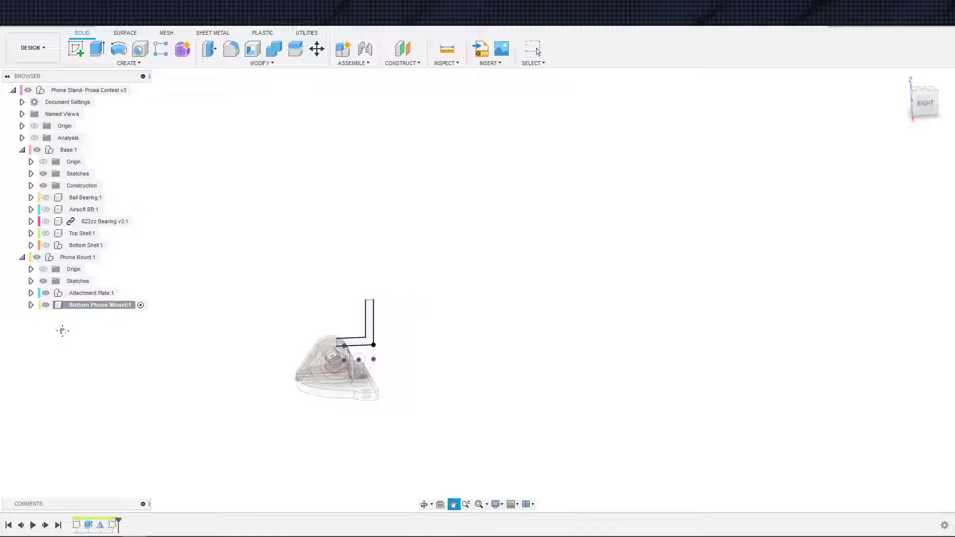
pyautogui.scroll(2, 62, 331)
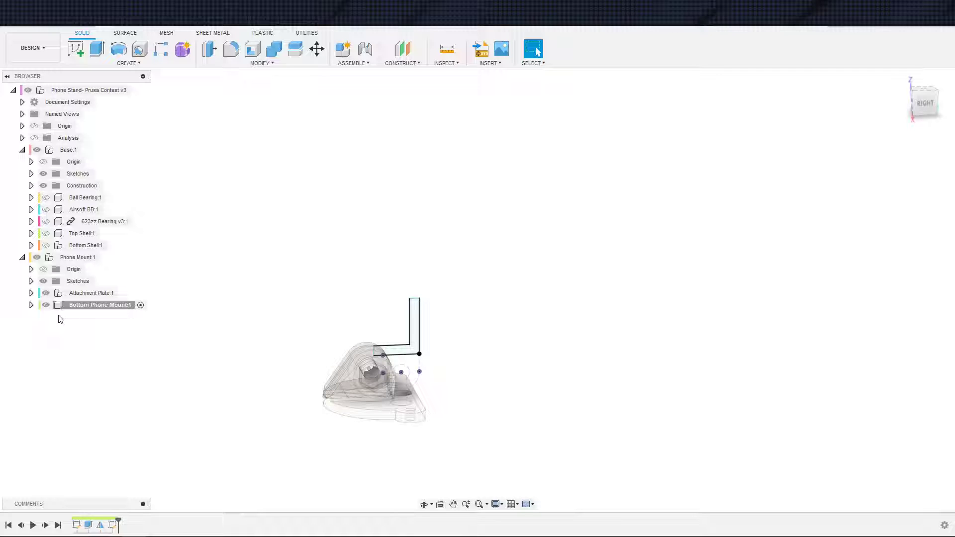
# Expand the Bottom Phone Mount component's contents and show its bodies.
pyautogui.click(30, 305)
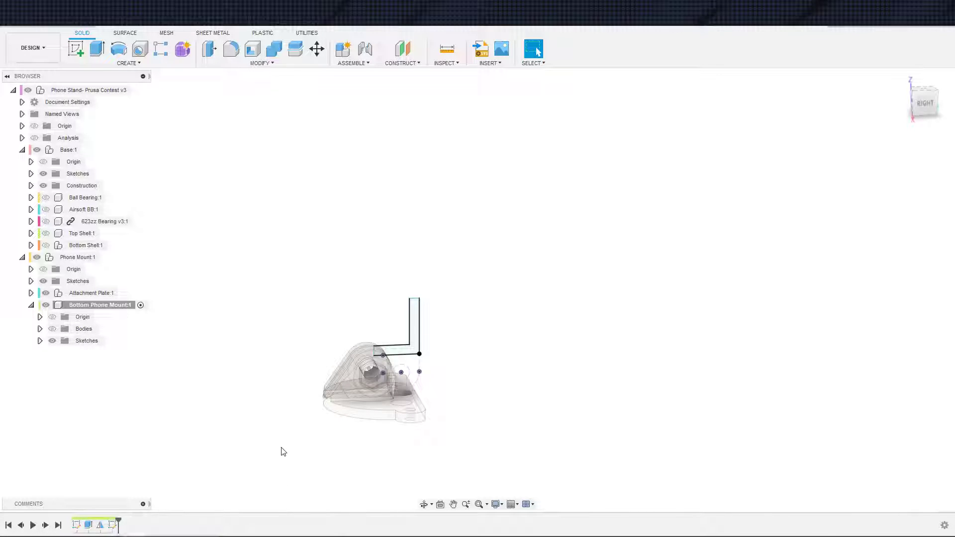
pyautogui.moveTo(301, 438); pyautogui.dragTo(320, 435, button='middle')
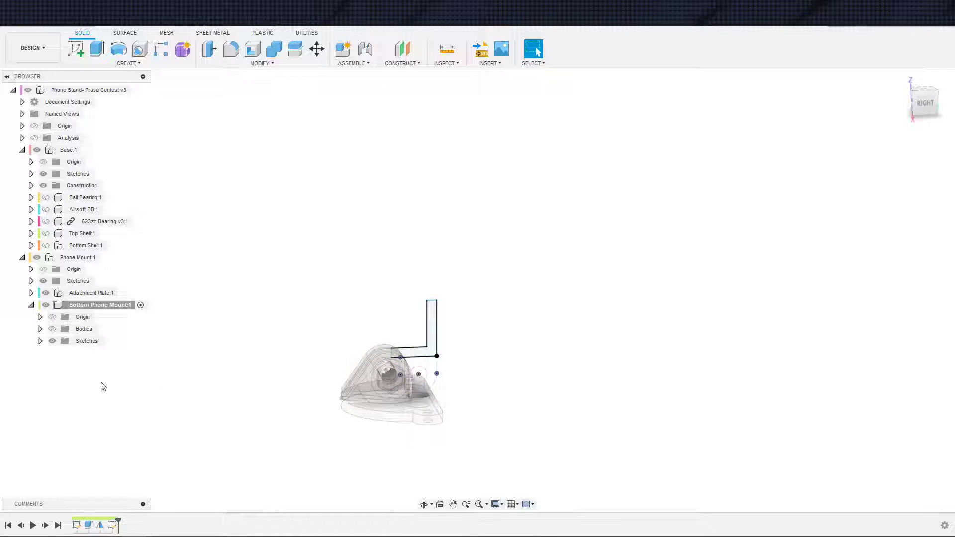
pyautogui.click(64, 329)
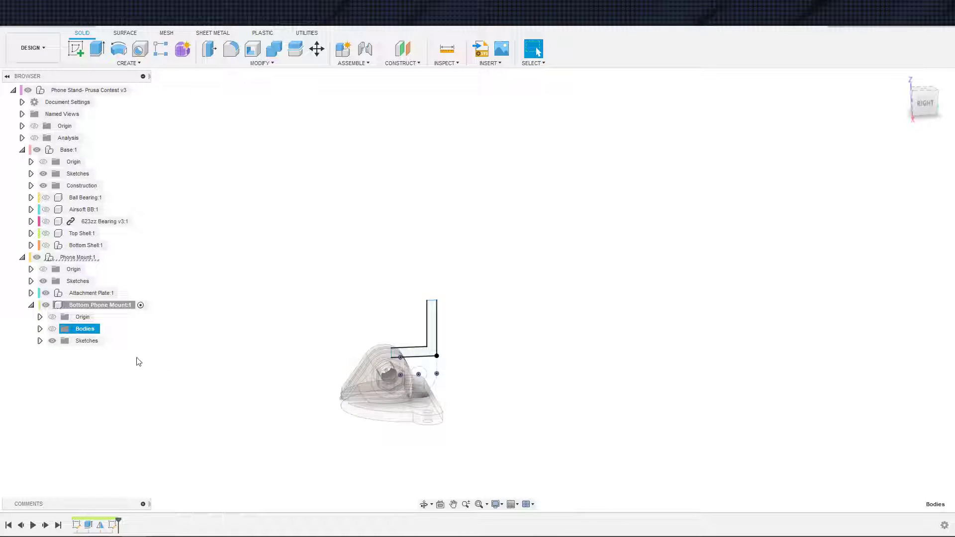
pyautogui.click(52, 330)
pyautogui.click(263, 400)
pyautogui.moveTo(302, 390); pyautogui.dragTo(264, 381, button='middle')
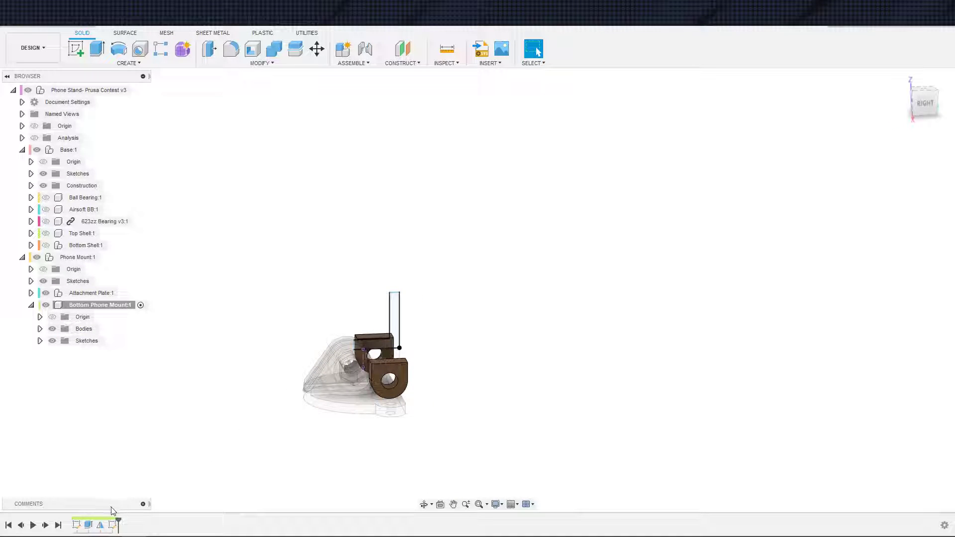
# Delete the first sketch, extrude and mirror features of the two old hinge tabs in the Bottom Phone Mount.
pyautogui.click(100, 524)
pyautogui.keyDown('shift'); pyautogui.click(76, 525); pyautogui.keyUp('shift')
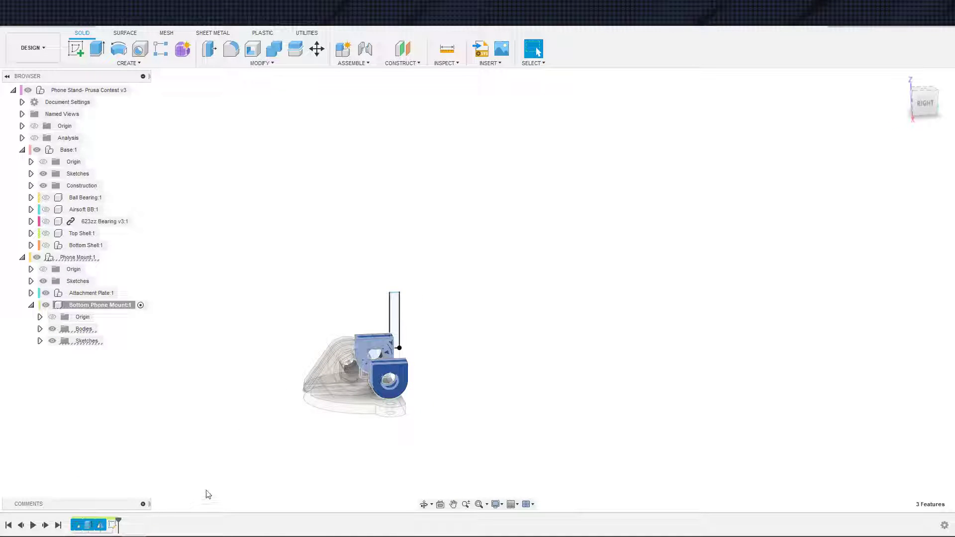
pyautogui.press('Delete')
pyautogui.click(443, 291)
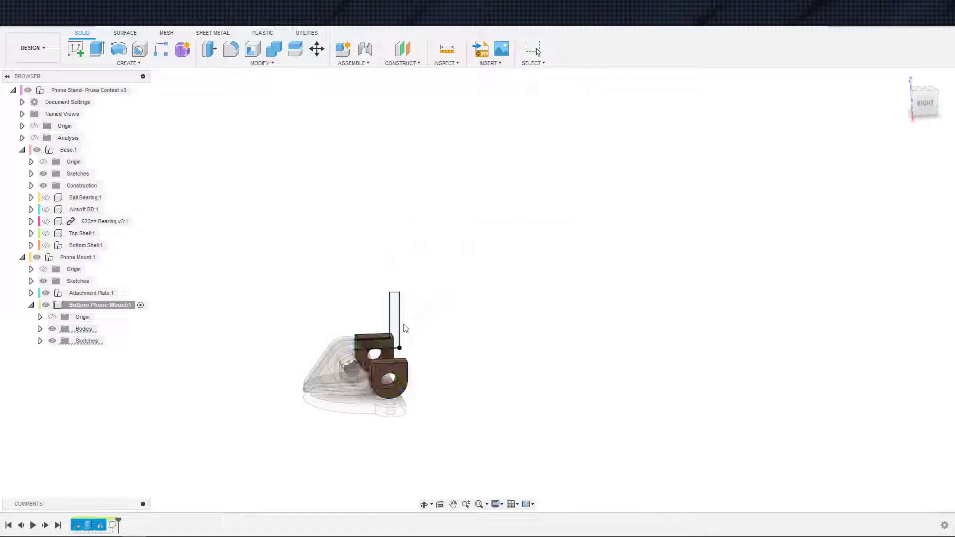
# Edit the L-profile sketch in the Bottom Phone Mount and delete the old tab's rounded arc and its hole circle.
pyautogui.click(77, 526)
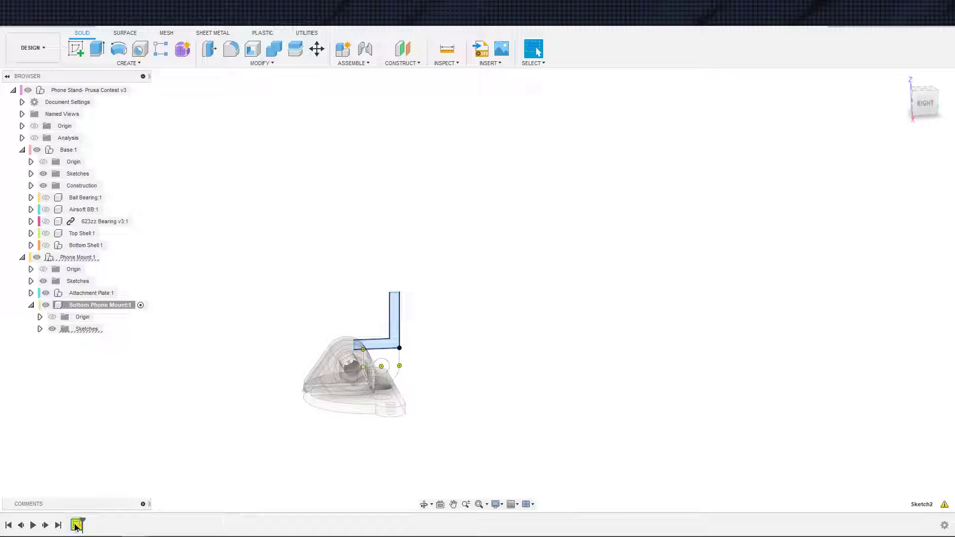
pyautogui.doubleClick(76, 525)
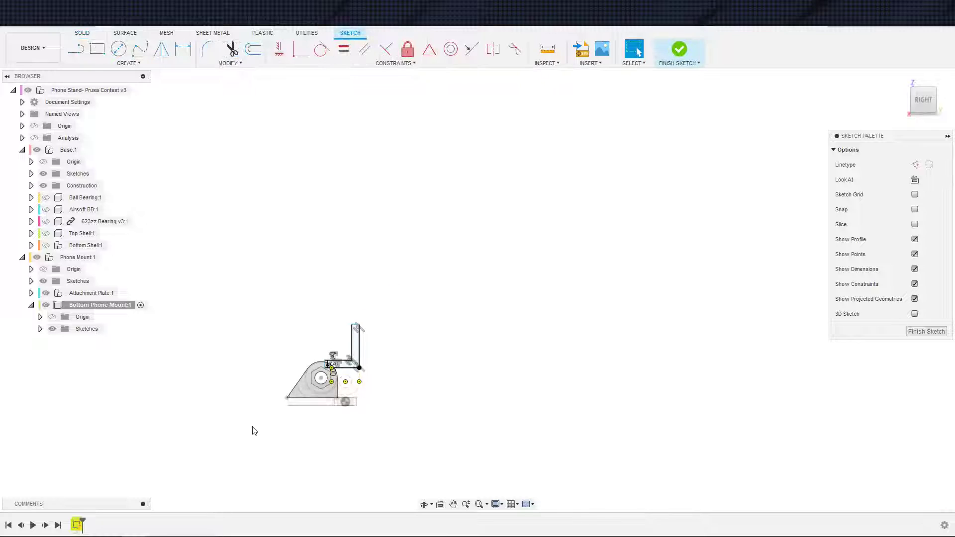
pyautogui.click(296, 487)
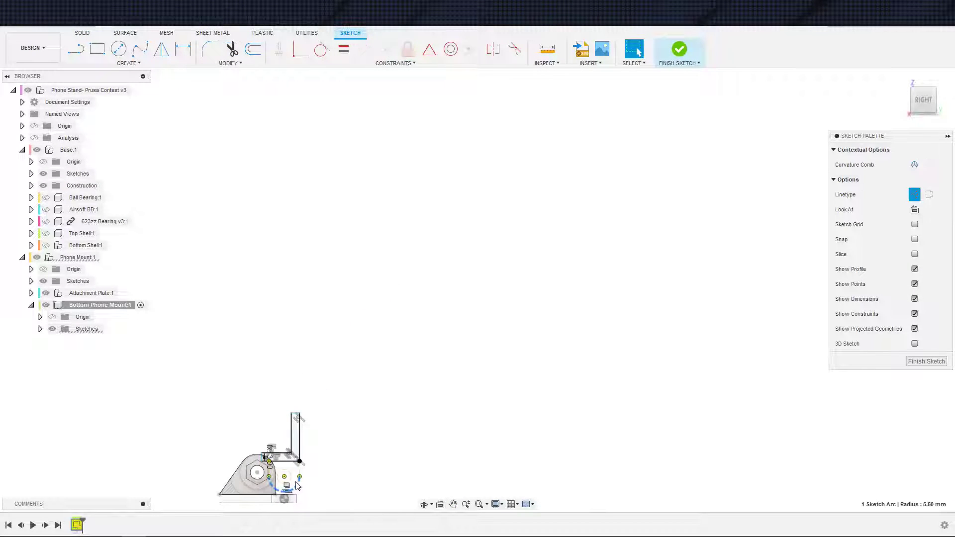
pyautogui.doubleClick(296, 482)
pyautogui.press('Delete')
pyautogui.click(292, 483)
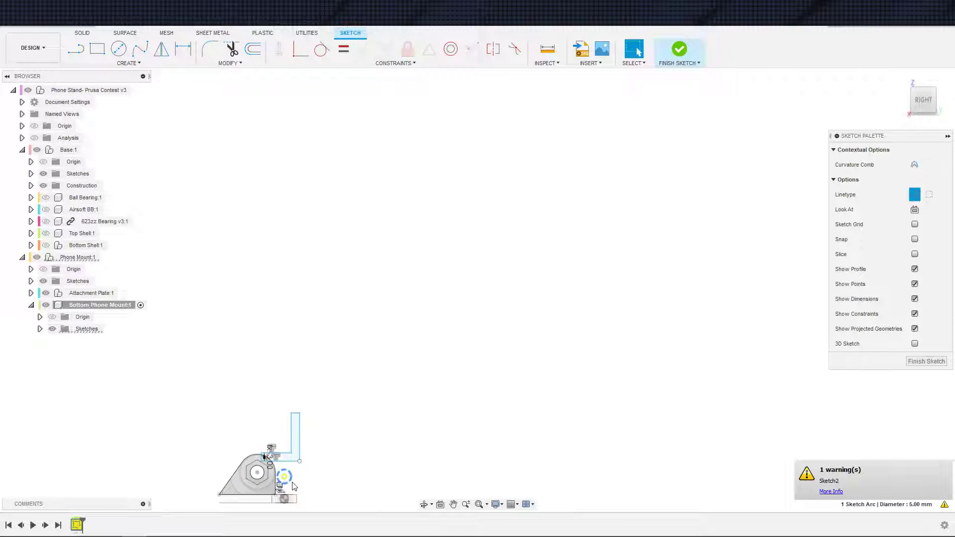
pyautogui.press('Delete')
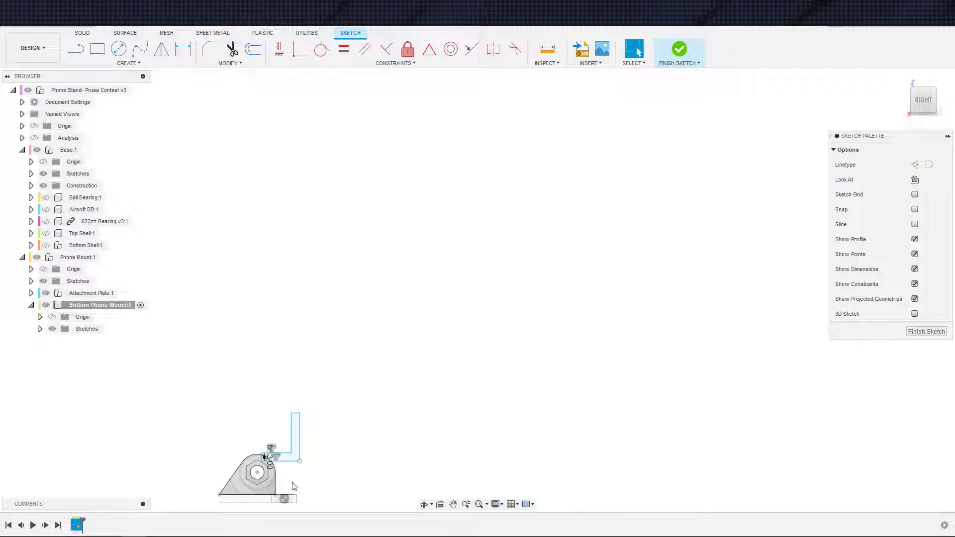
pyautogui.scroll(4, 299, 483)
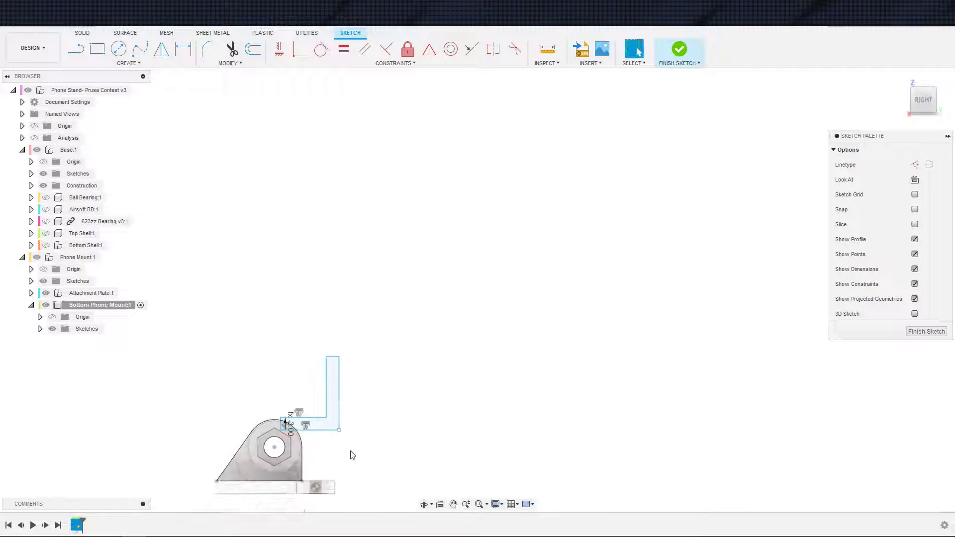
pyautogui.moveTo(341, 461)
pyautogui.mouseDown(button='middle')
pyautogui.moveTo(367, 458)
pyautogui.moveTo(355, 456)
pyautogui.moveTo(326, 486)
pyautogui.moveTo(373, 467)
pyautogui.mouseUp(button='middle')
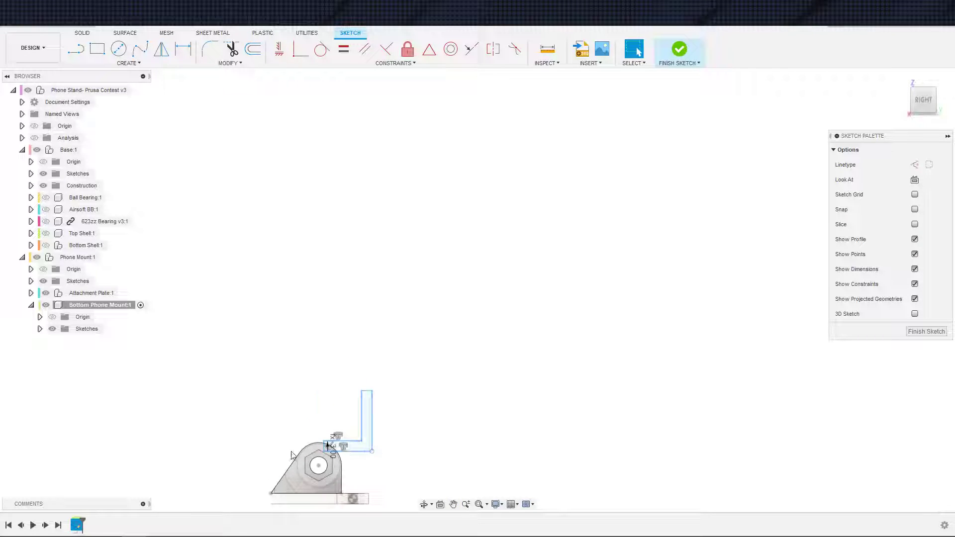
pyautogui.moveTo(340, 476); pyautogui.dragTo(320, 479, button='middle')
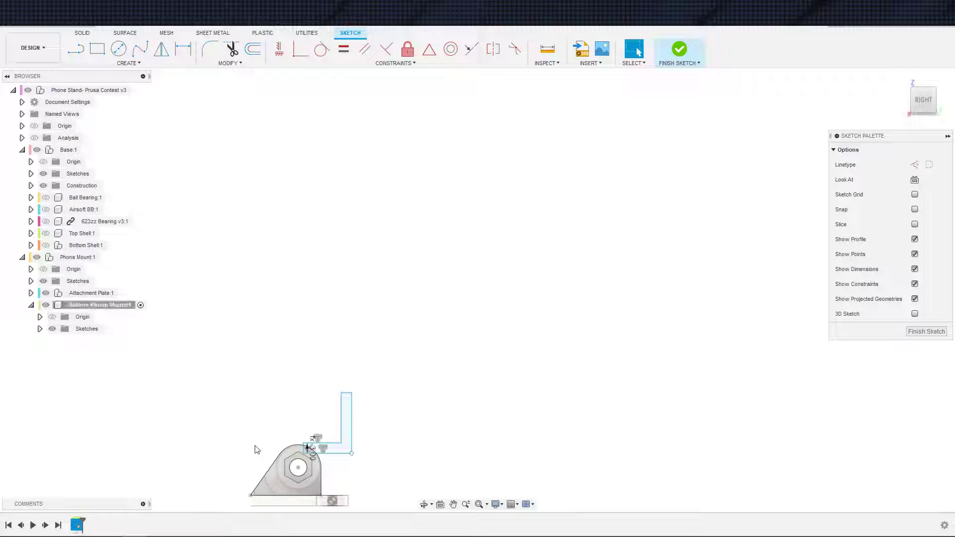
pyautogui.scroll(5, 351, 465)
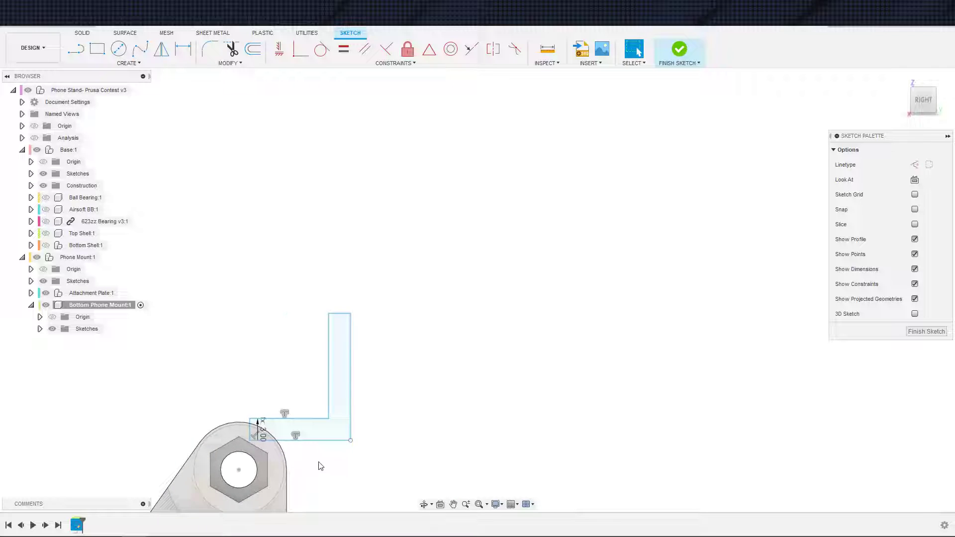
pyautogui.moveTo(337, 463); pyautogui.dragTo(379, 441, button='middle')
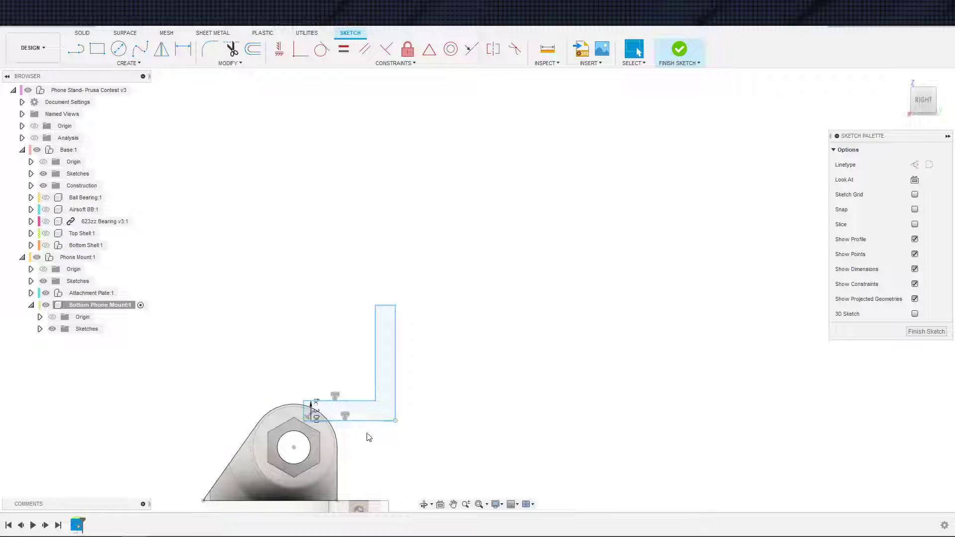
pyautogui.scroll(-1, 333, 435)
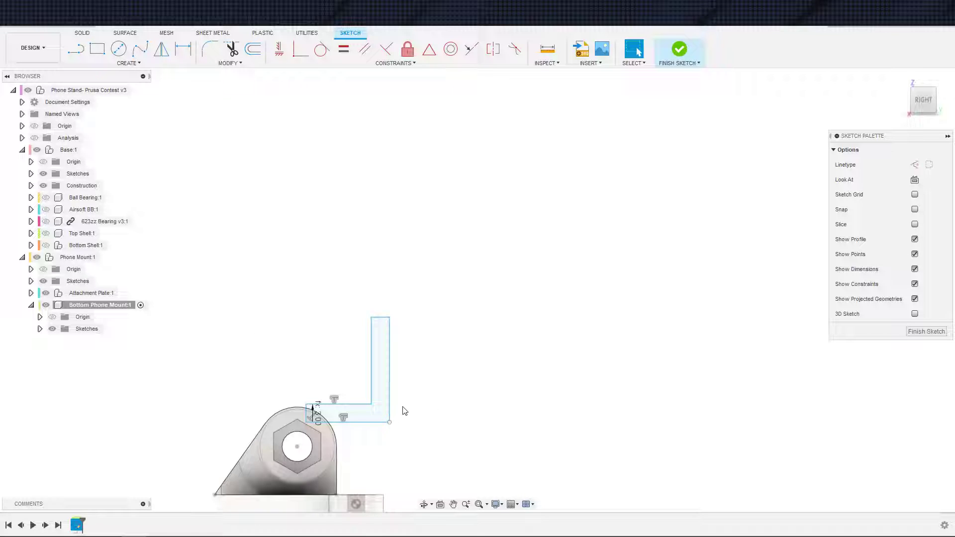
pyautogui.scroll(-2, 445, 428)
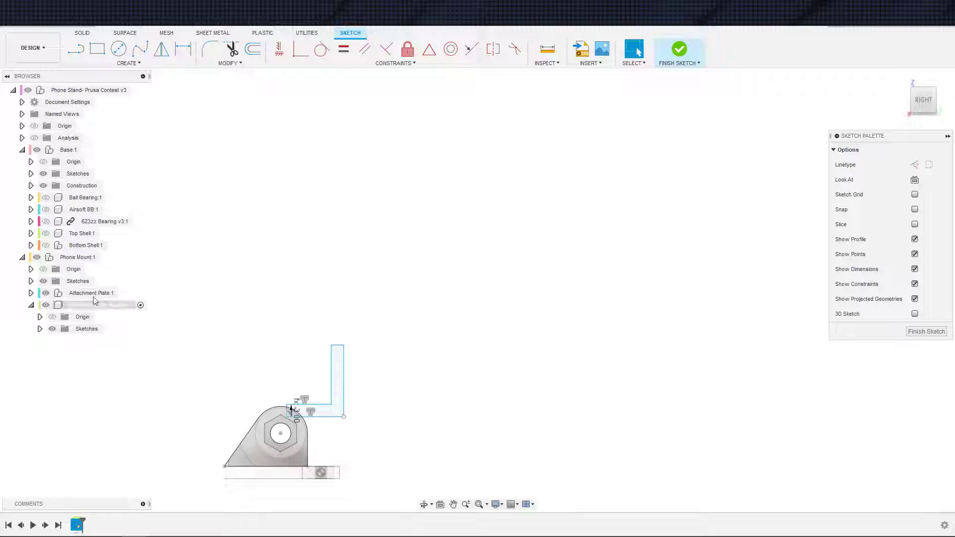
# Hide the Attachment Plate and constrain the midpoint of the L-profile's bottom line to the separate centre point beneath it.
pyautogui.click(45, 293)
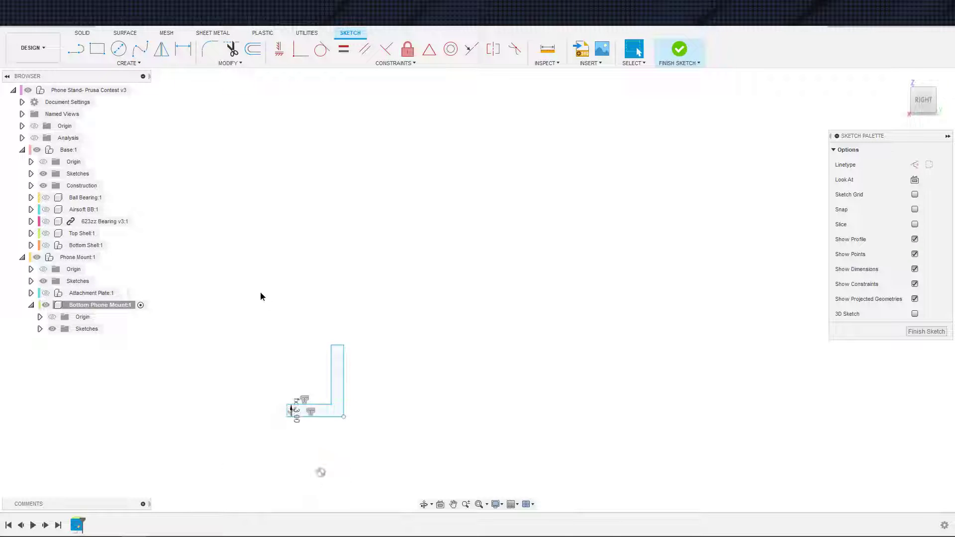
pyautogui.scroll(-2, 298, 302)
pyautogui.click(296, 348)
pyautogui.scroll(1, 400, 284)
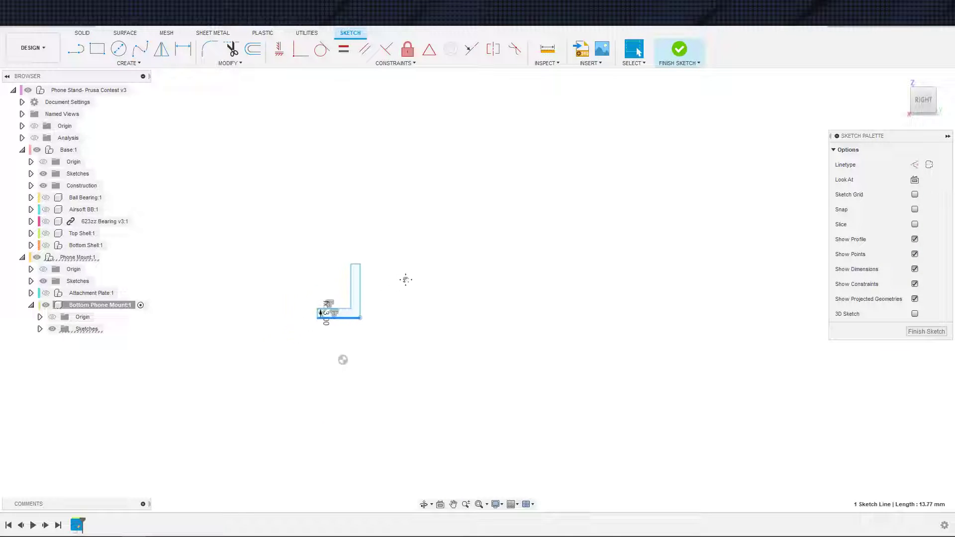
pyautogui.scroll(3, 393, 299)
pyautogui.moveTo(388, 307); pyautogui.dragTo(512, 283, button='middle')
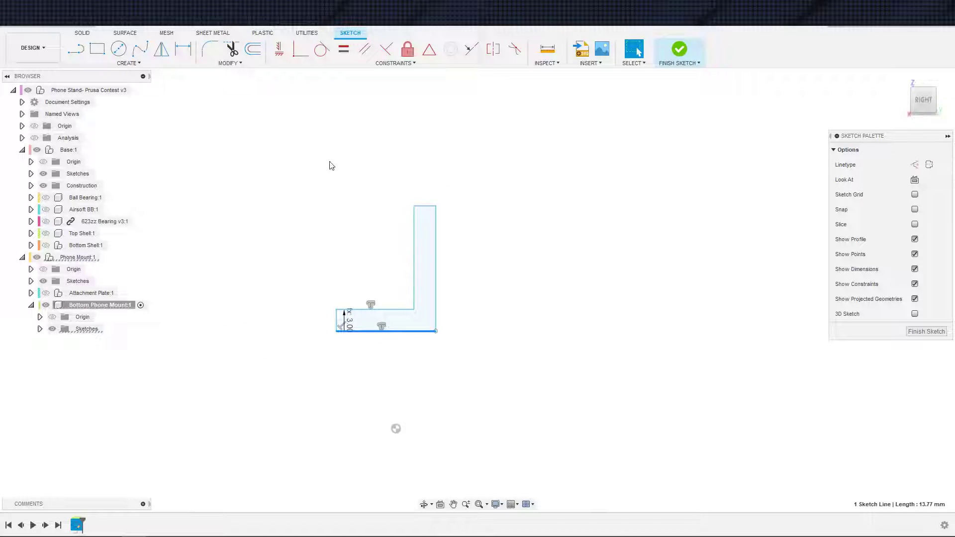
pyautogui.click(429, 49)
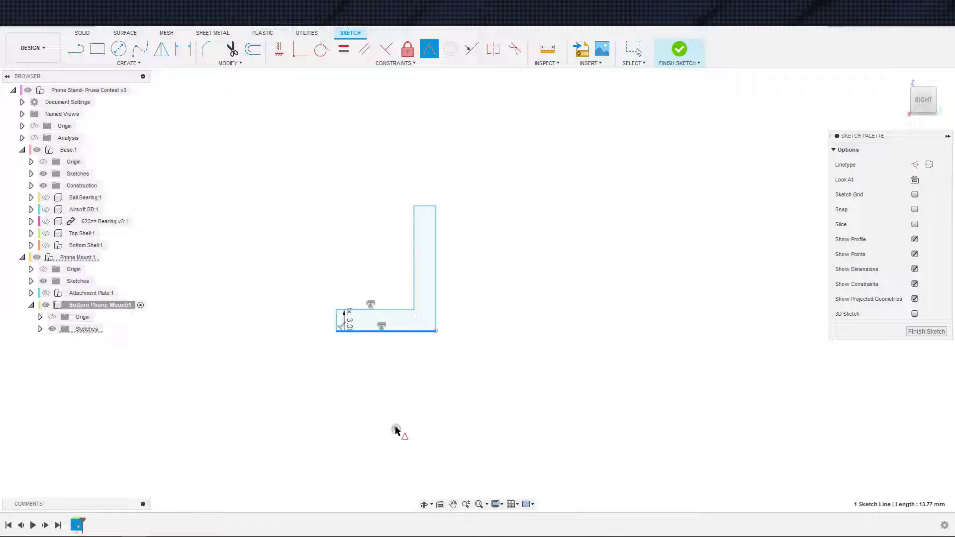
pyautogui.moveTo(455, 304); pyautogui.dragTo(465, 401, button='middle')
pyautogui.press('Escape')
pyautogui.scroll(3, 494, 358)
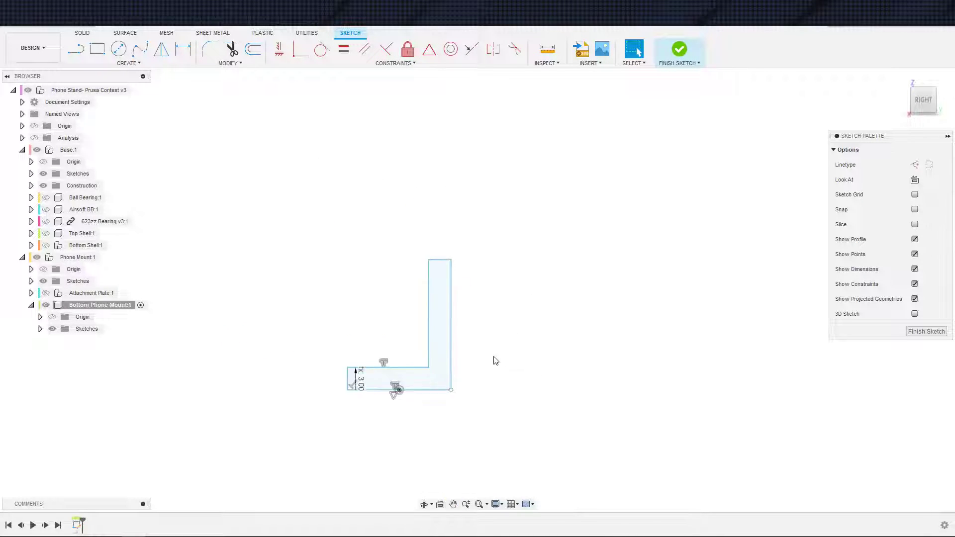
# Sketch a horizontal rectangle about 19 by 5 mm above the L-profile and an overlapping upright one about 5.6 mm wide, extended downward over the profile.
pyautogui.scroll(-1, 459, 375)
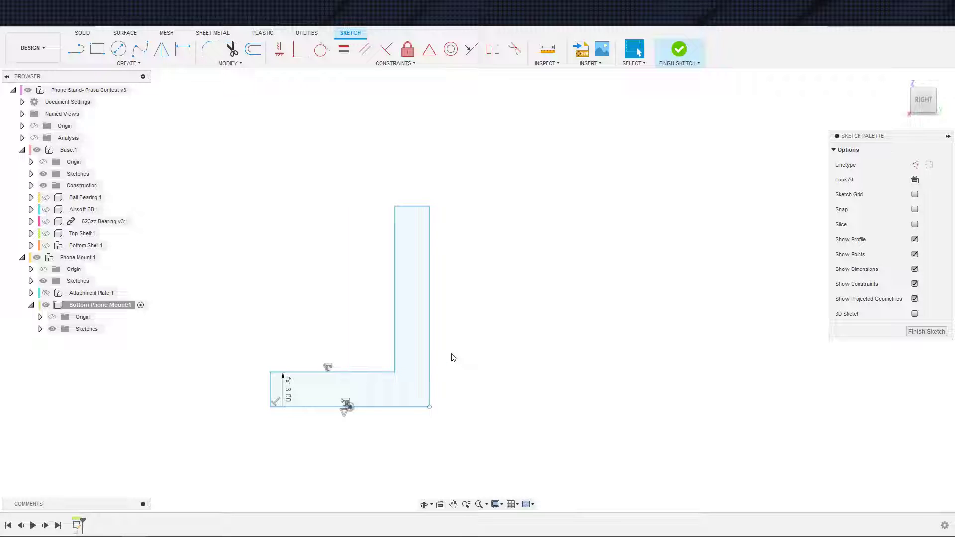
pyautogui.scroll(-2, 375, 313)
pyautogui.moveTo(375, 314); pyautogui.dragTo(401, 330, button='middle')
pyautogui.press('s')
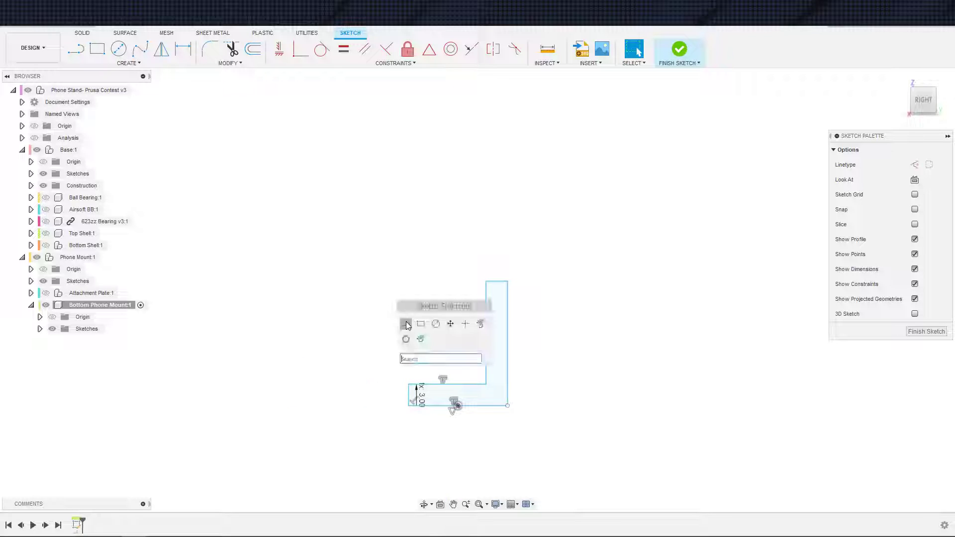
pyautogui.click(420, 324)
pyautogui.click(380, 160)
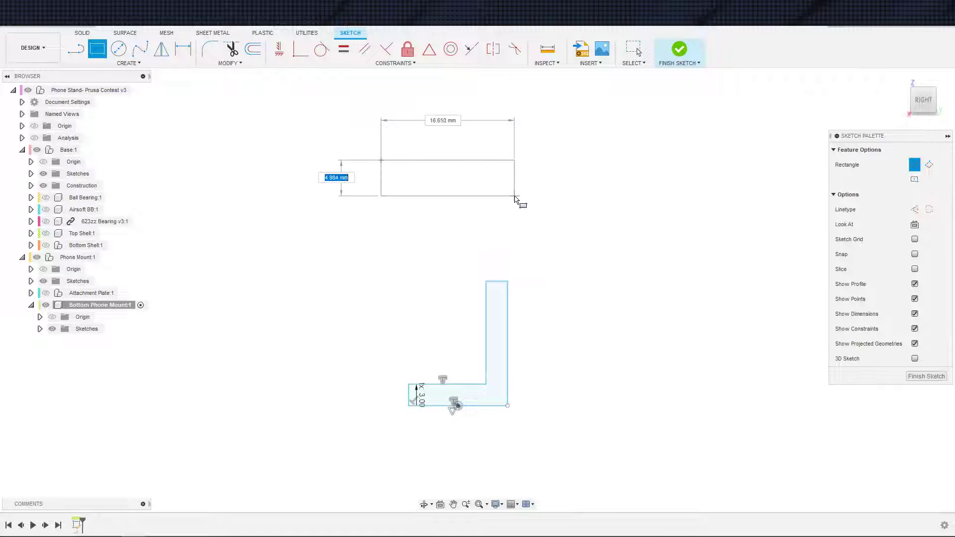
pyautogui.click(515, 197)
pyautogui.click(517, 155)
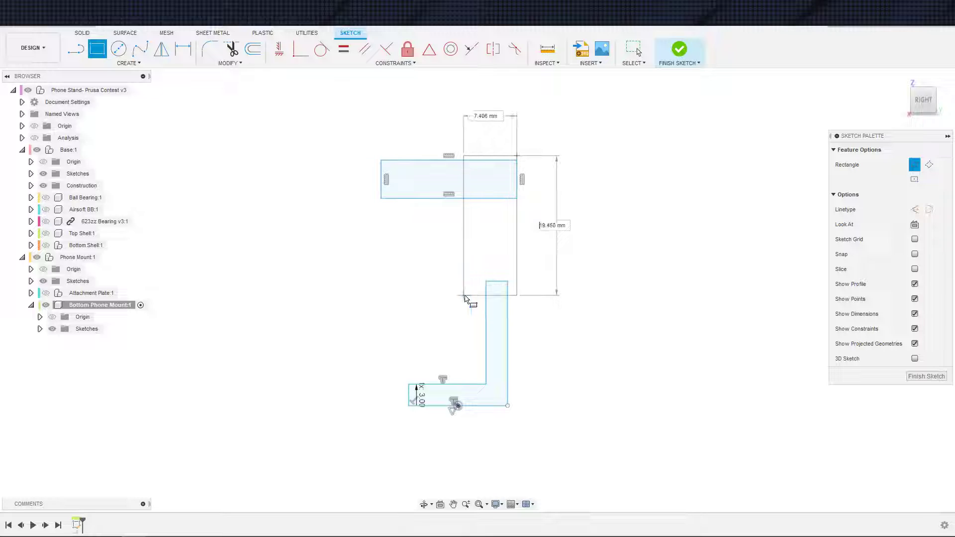
pyautogui.click(477, 296)
pyautogui.press('Escape')
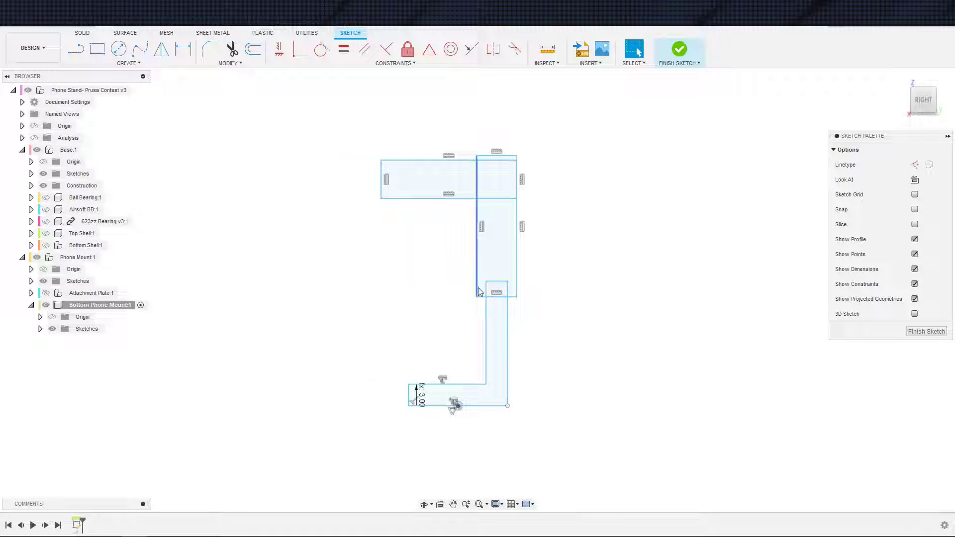
pyautogui.moveTo(496, 297); pyautogui.dragTo(502, 350)
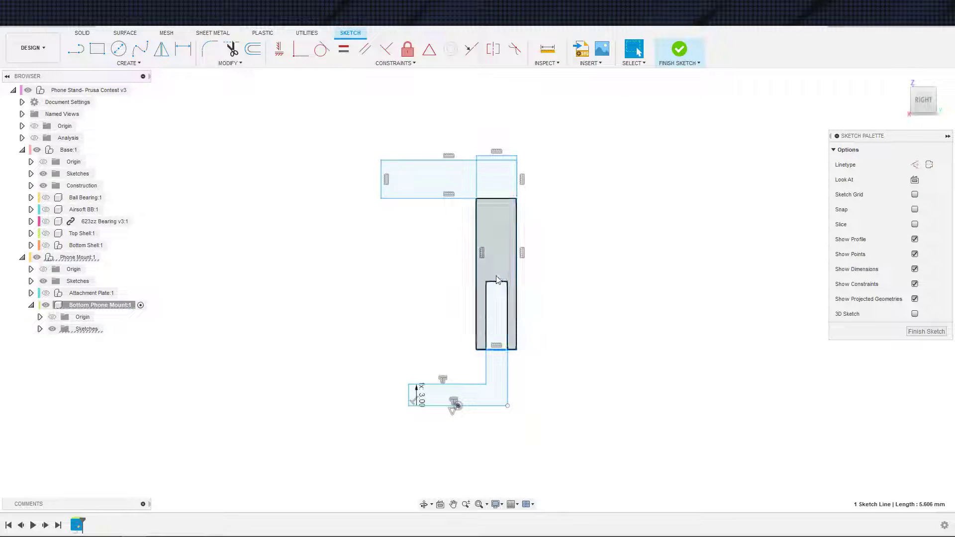
pyautogui.click(553, 333)
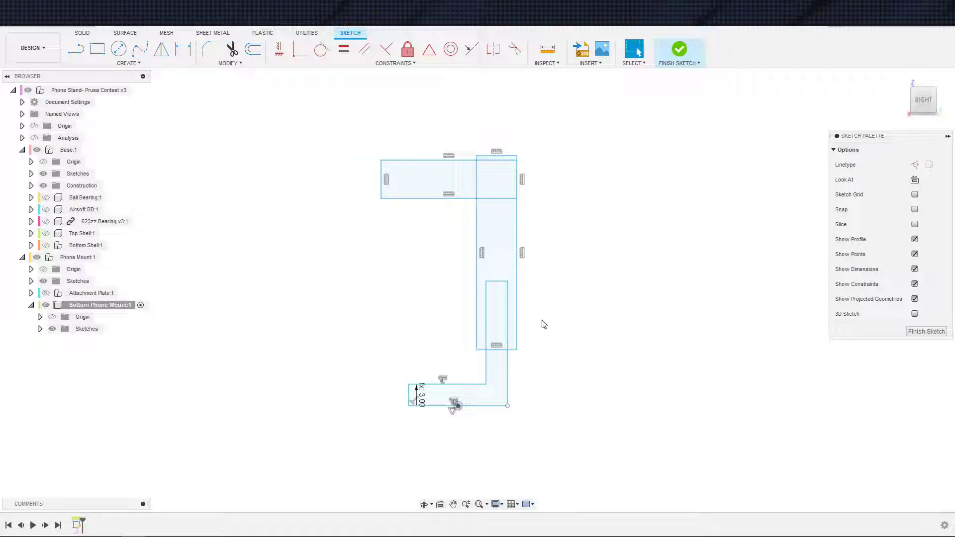
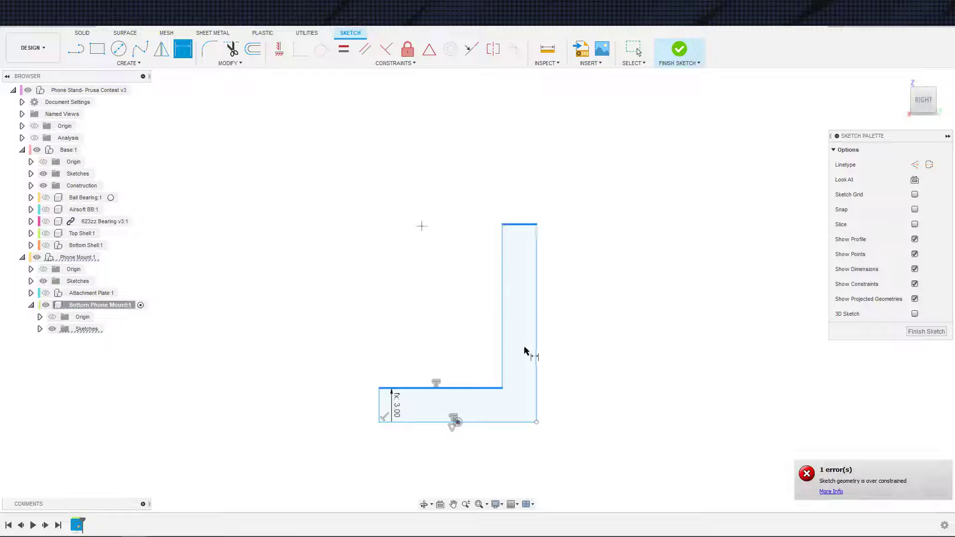
# Finish and reopen the L-profile sketch, and stretch the upright leg slightly taller by its top edge.
pyautogui.press('Escape')
pyautogui.scroll(-3, 542, 350)
pyautogui.click(679, 49)
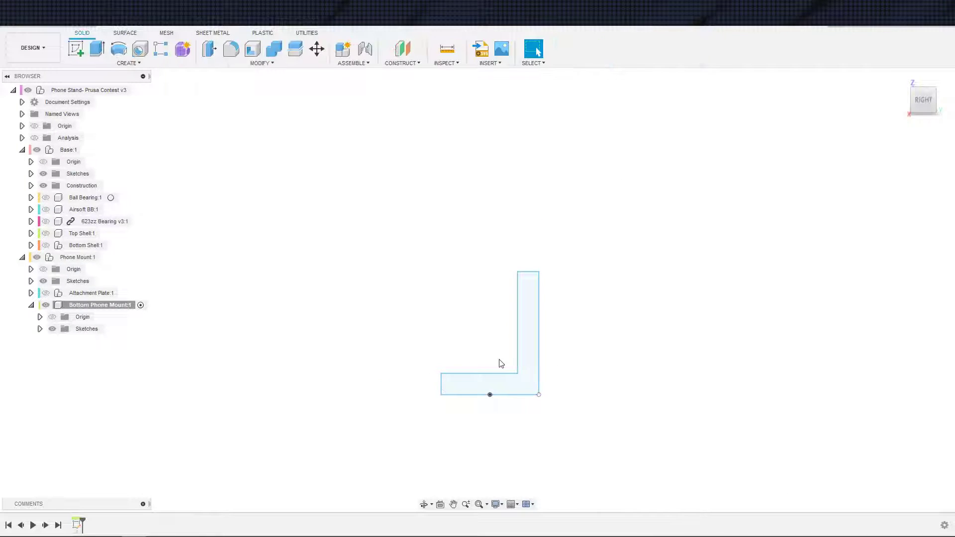
pyautogui.doubleClick(75, 525)
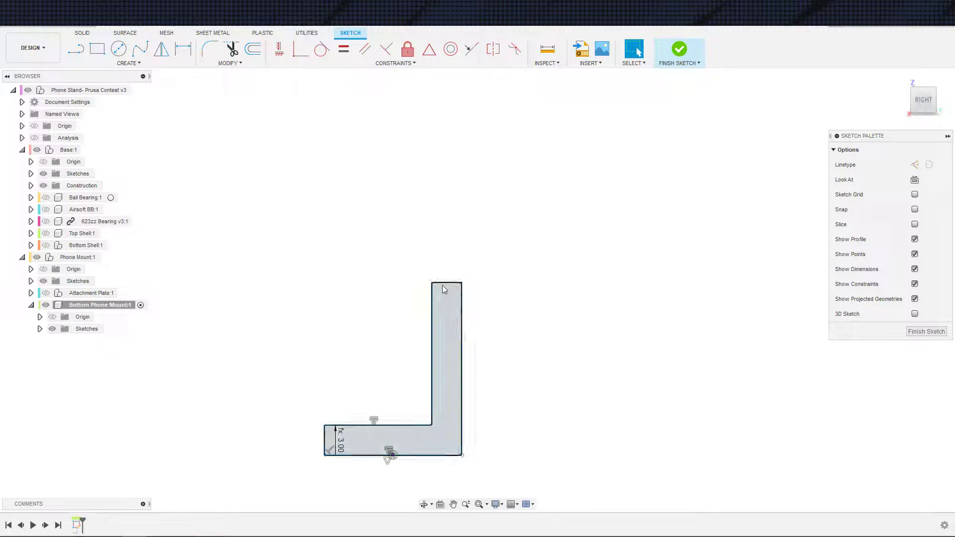
pyautogui.moveTo(443, 284)
pyautogui.mouseDown()
pyautogui.moveTo(442, 271)
pyautogui.moveTo(439, 279)
pyautogui.mouseUp()
pyautogui.click(516, 351)
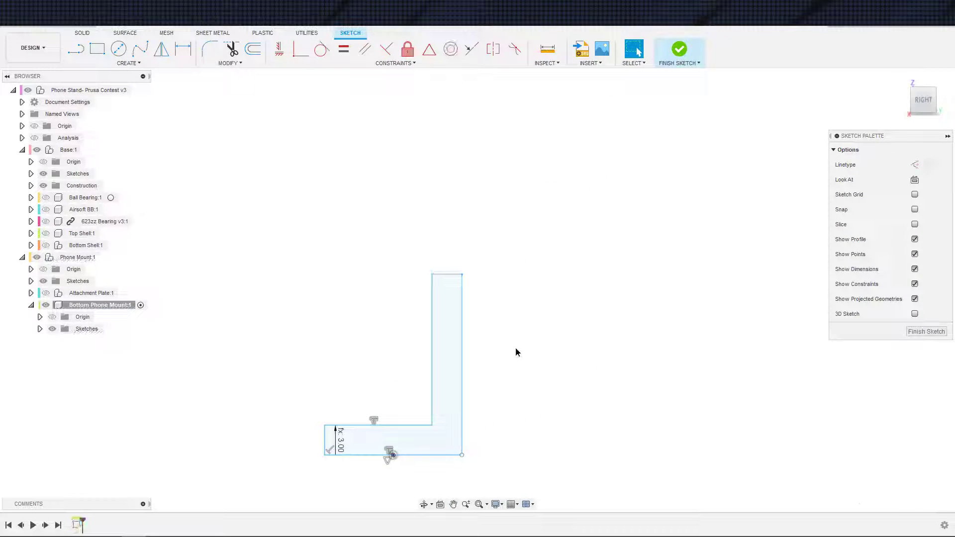
# Try to add a length dimension to the inner edge of the L-profile's upright leg.
pyautogui.press('d')
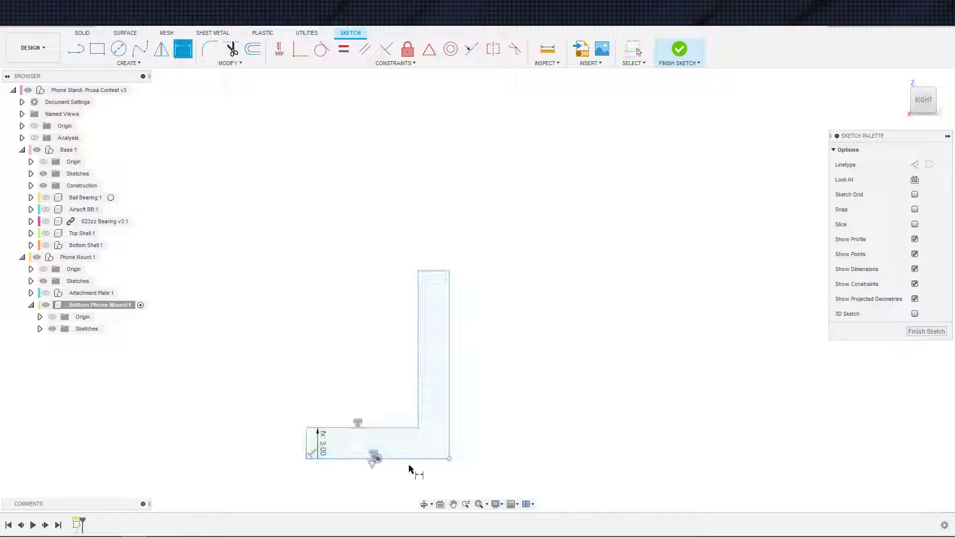
pyautogui.press('Escape')
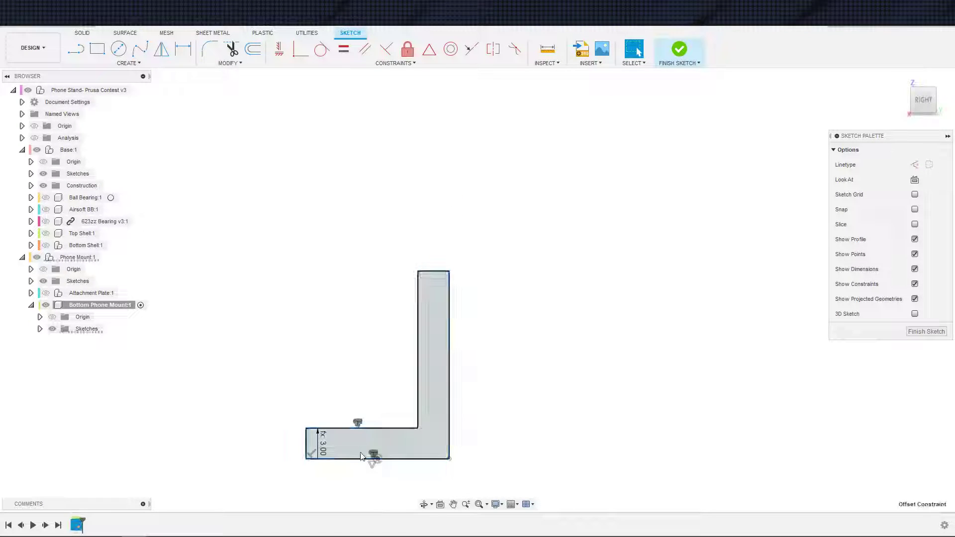
pyautogui.press('d')
pyautogui.click(418, 394)
pyautogui.click(389, 386)
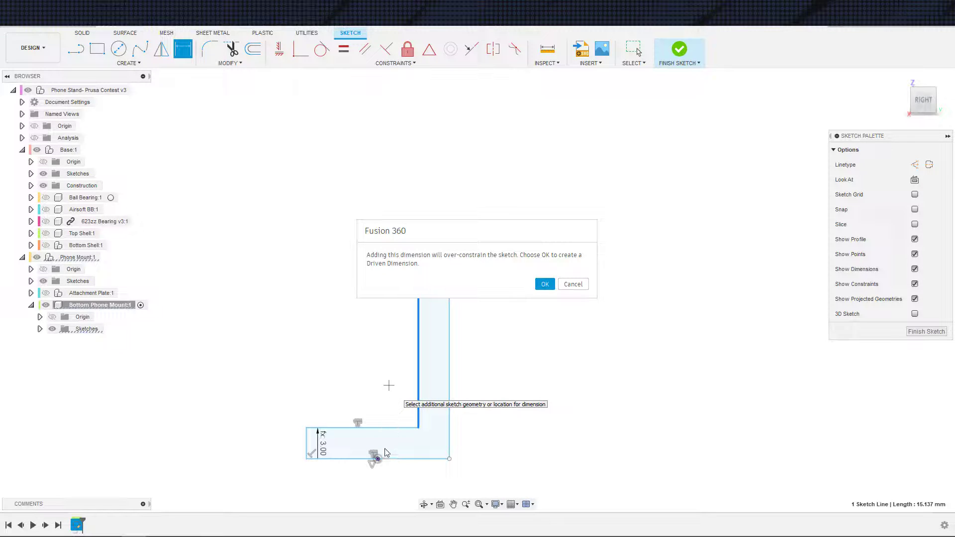
pyautogui.press('Escape')
# Dimension the overall height from the L-profile's bottom line to its top edge as 65 mm plus the referenced 3 mm foot thickness, giving 68 mm.
pyautogui.scroll(3, 454, 464)
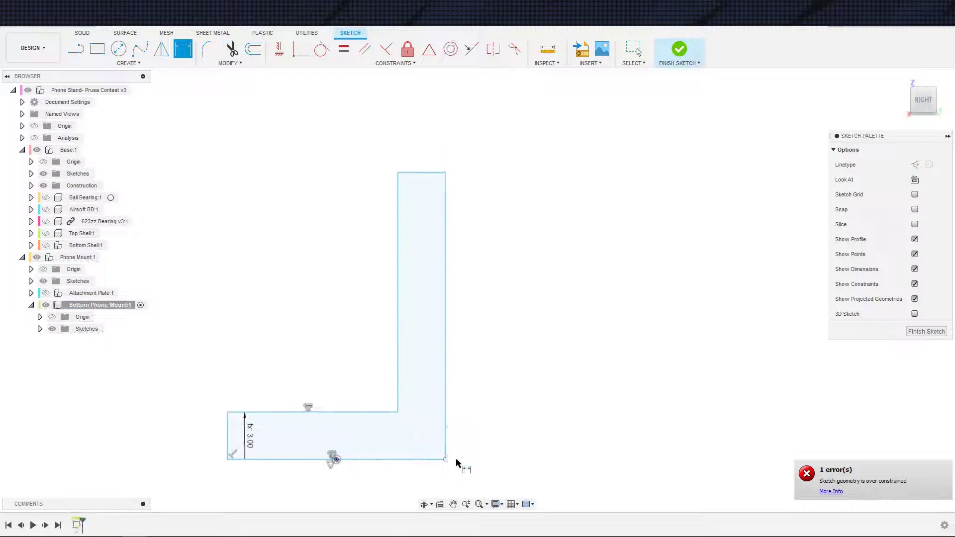
pyautogui.scroll(2, 460, 458)
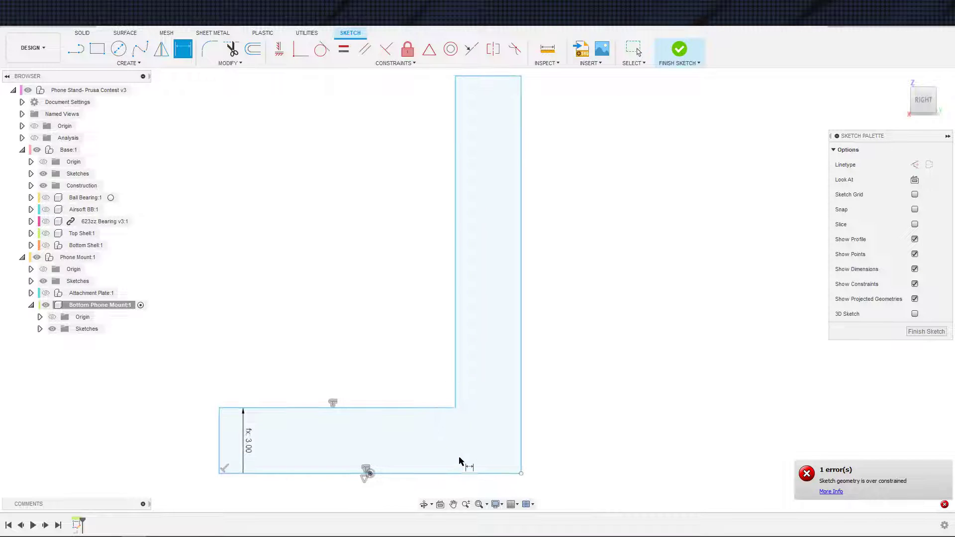
pyautogui.scroll(-5, 447, 465)
pyautogui.click(446, 465)
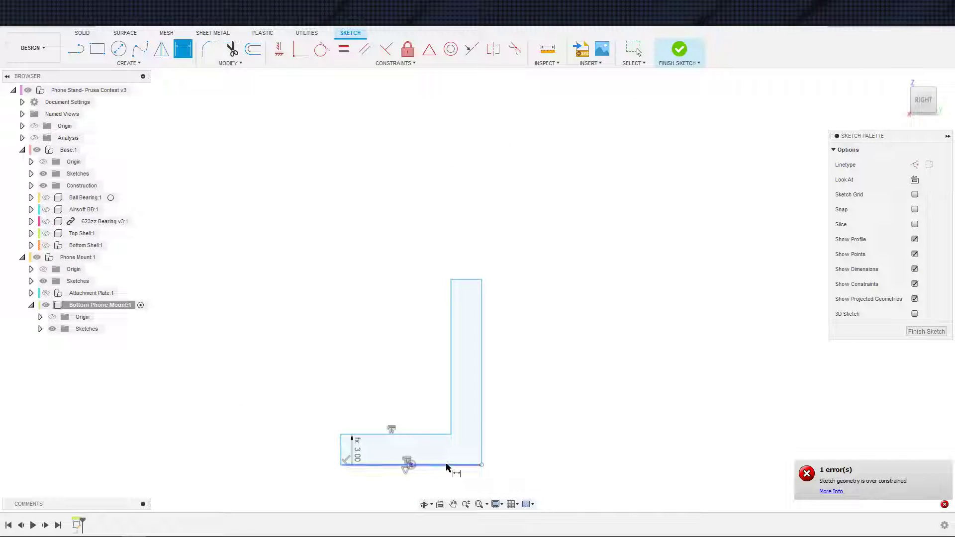
pyautogui.click(463, 281)
pyautogui.click(301, 329)
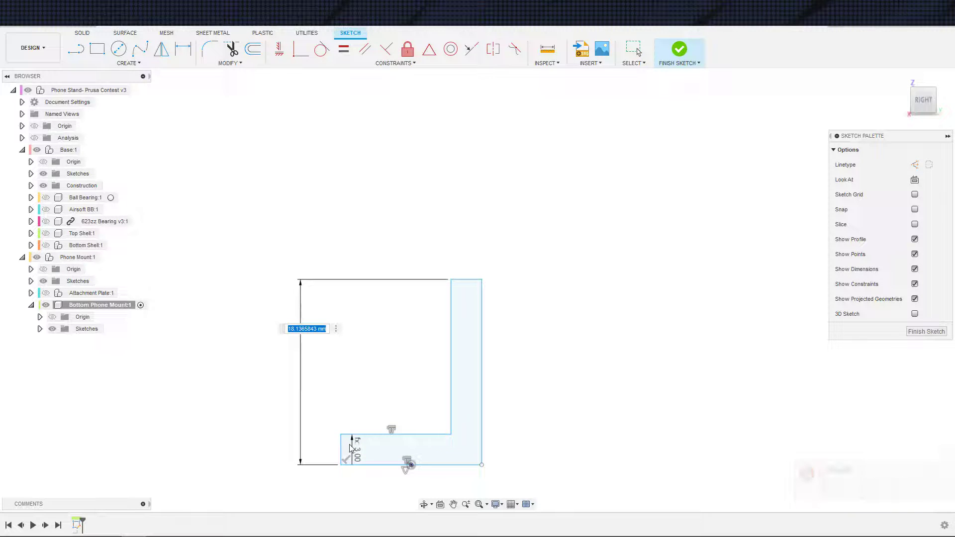
pyautogui.write('65-')
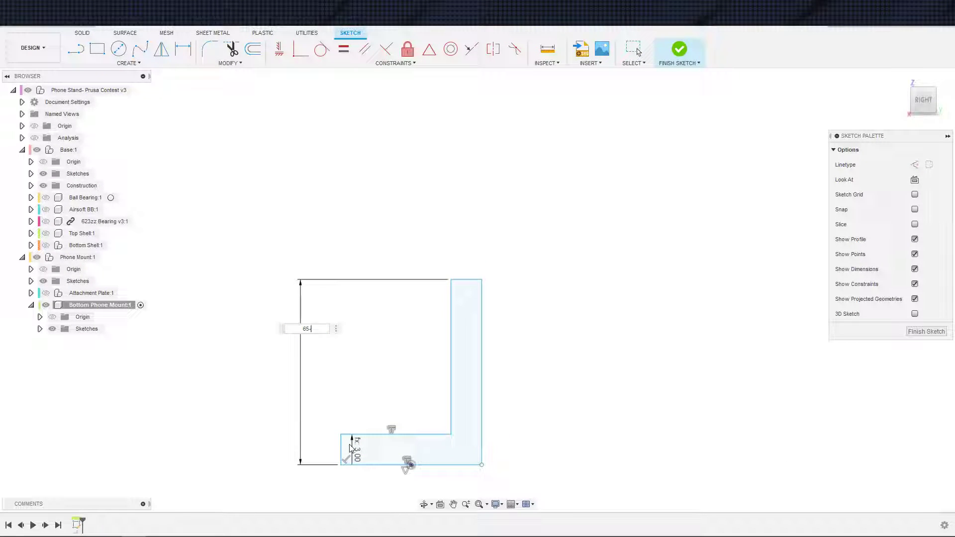
pyautogui.write('5 mm -')
pyautogui.click(357, 457)
pyautogui.press('Return')
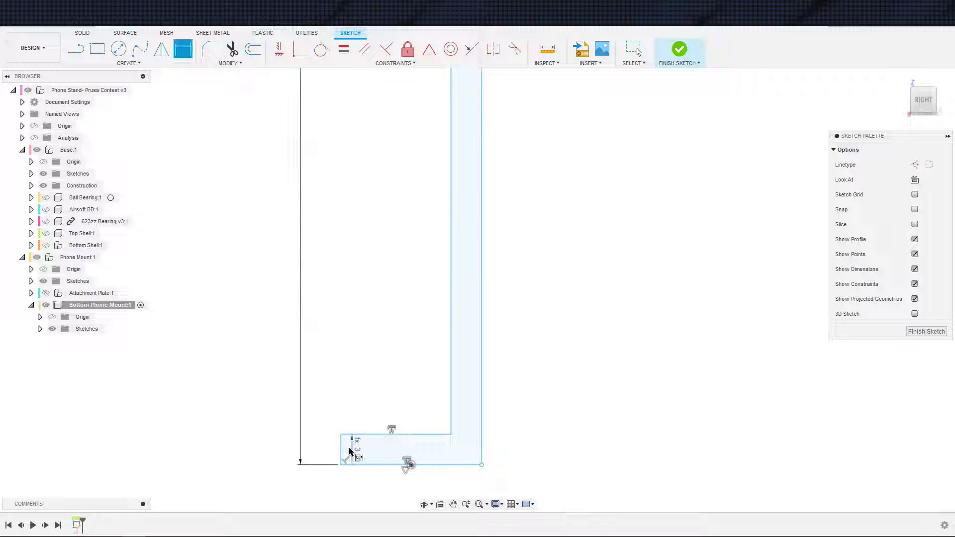
pyautogui.scroll(-4, 359, 448)
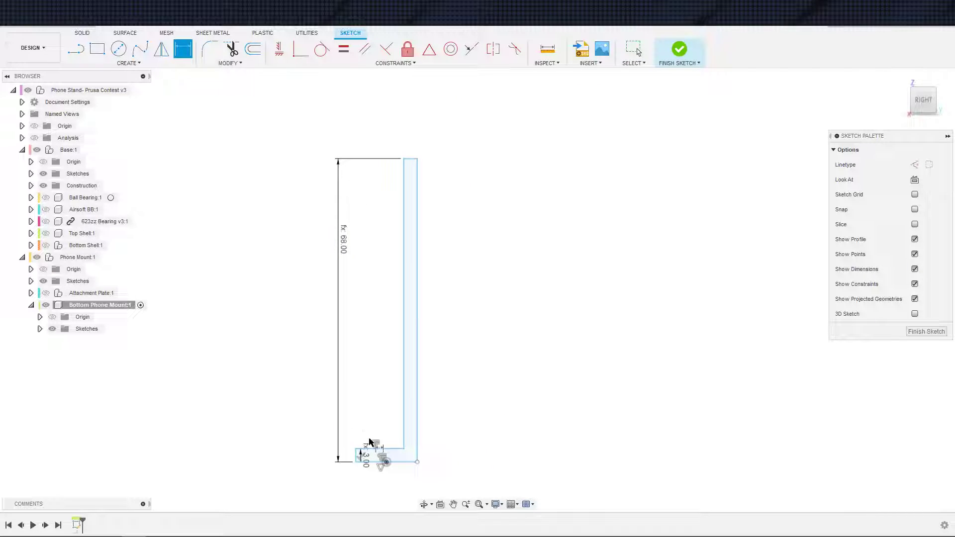
pyautogui.scroll(-1, 369, 442)
pyautogui.press('Escape')
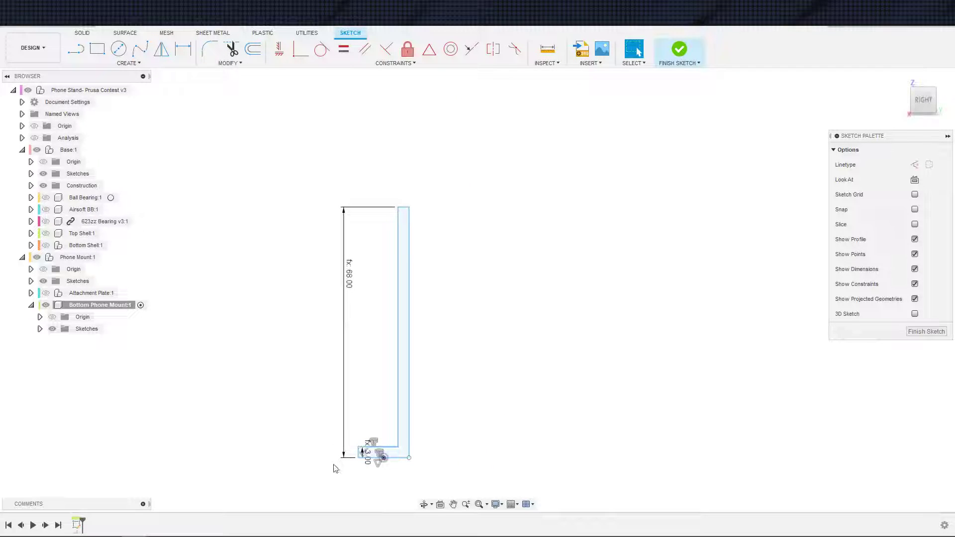
pyautogui.scroll(2, 338, 465)
pyautogui.scroll(1, 368, 447)
pyautogui.scroll(-2, 378, 447)
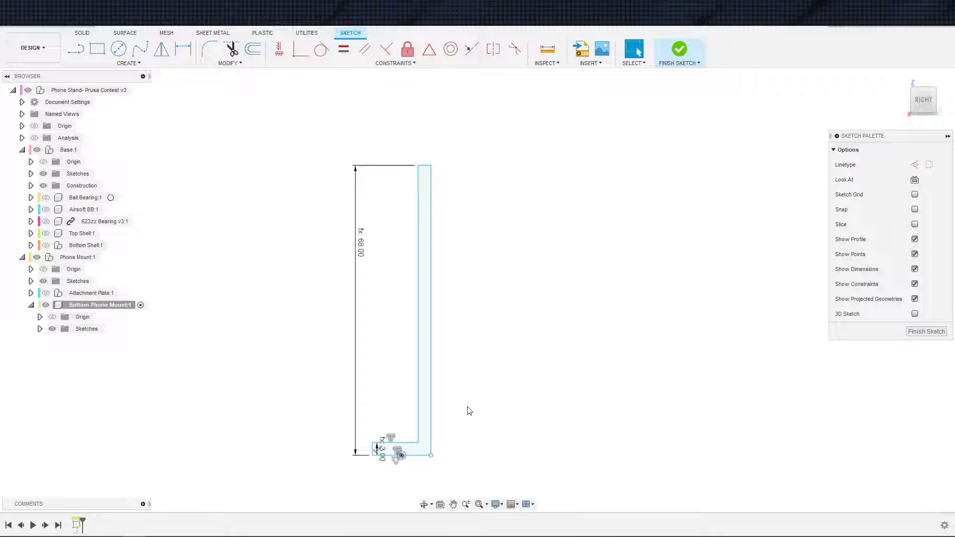
pyautogui.scroll(-3, 412, 393)
pyautogui.moveTo(451, 395); pyautogui.dragTo(502, 398, button='middle')
pyautogui.scroll(1, 499, 397)
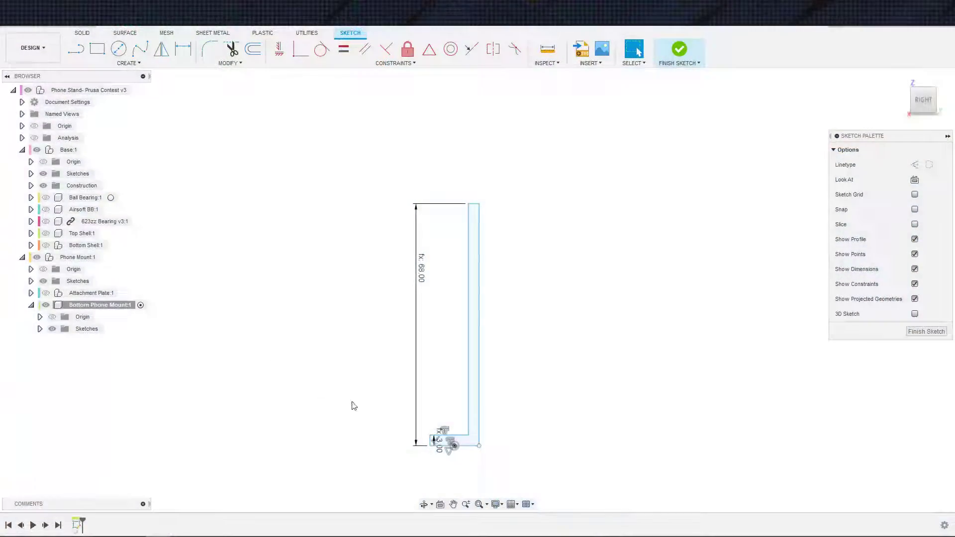
pyautogui.scroll(5, 431, 428)
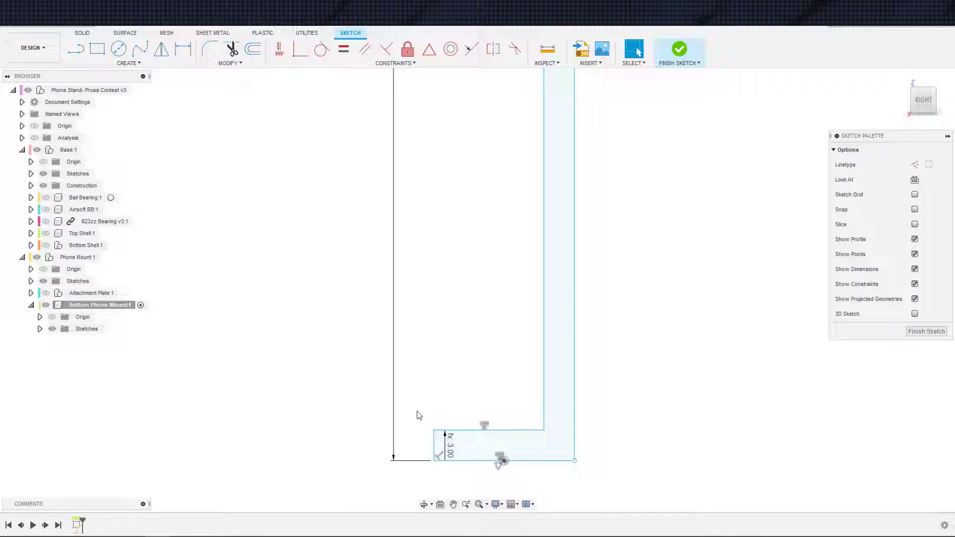
pyautogui.scroll(-4, 410, 405)
pyautogui.rightClick(434, 395)
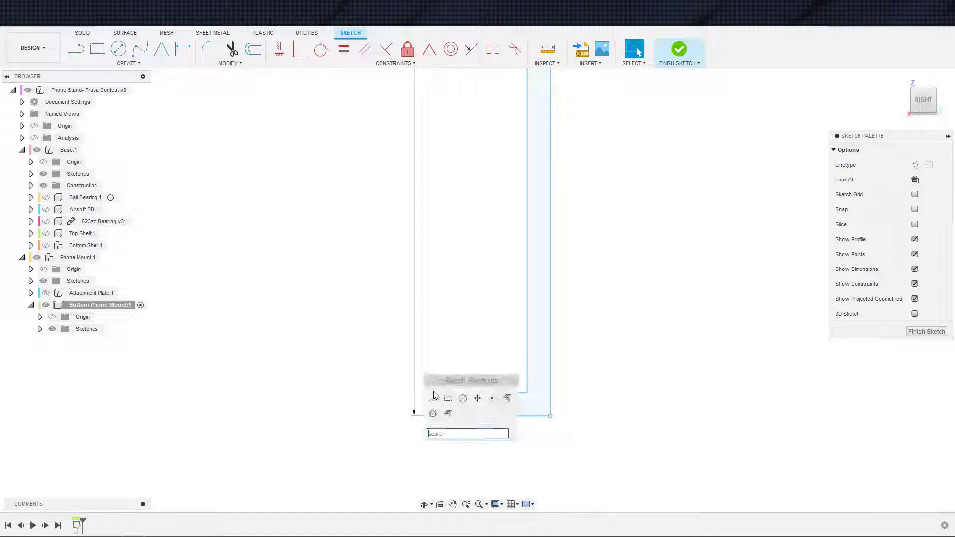
pyautogui.click(434, 396)
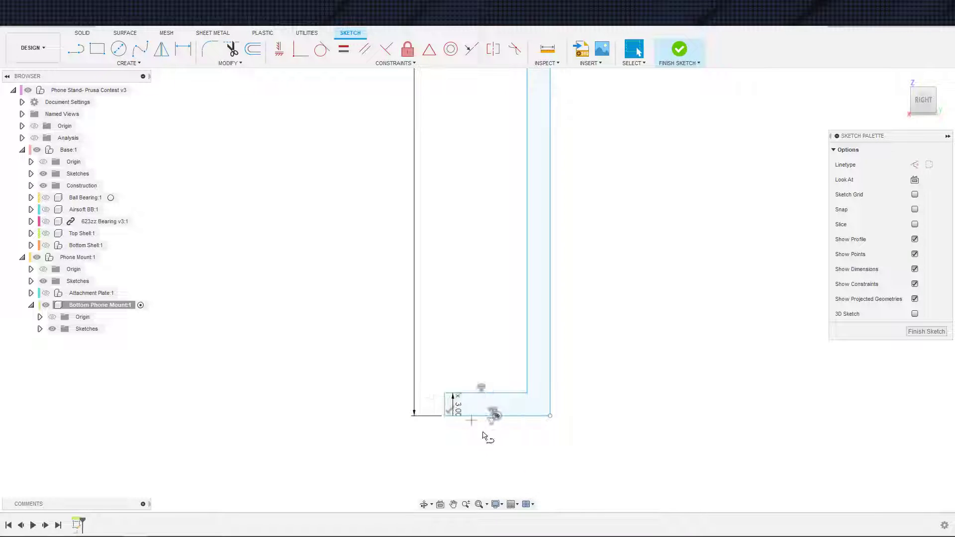
pyautogui.press('Escape')
pyautogui.rightClick(427, 404)
pyautogui.click(128, 63)
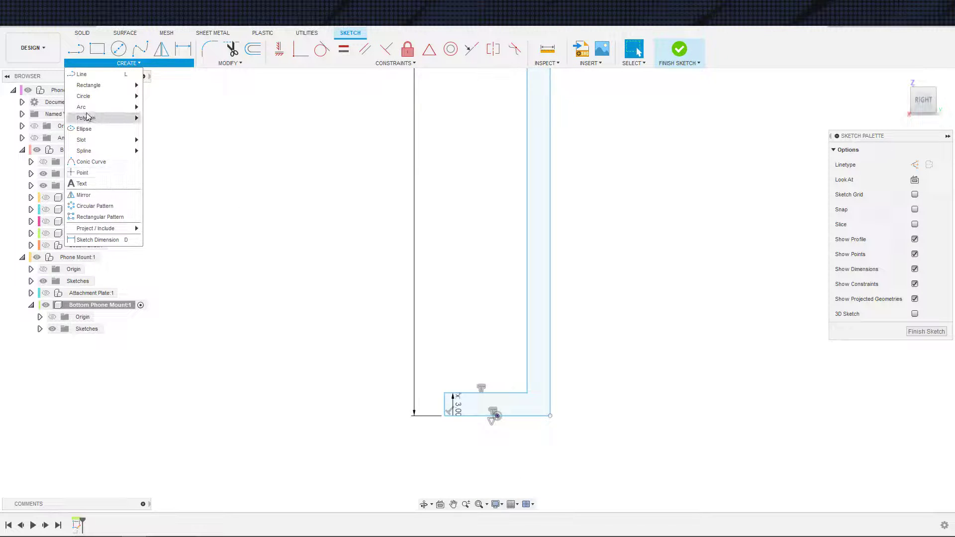
pyautogui.moveTo(87, 117)
pyautogui.click(160, 118)
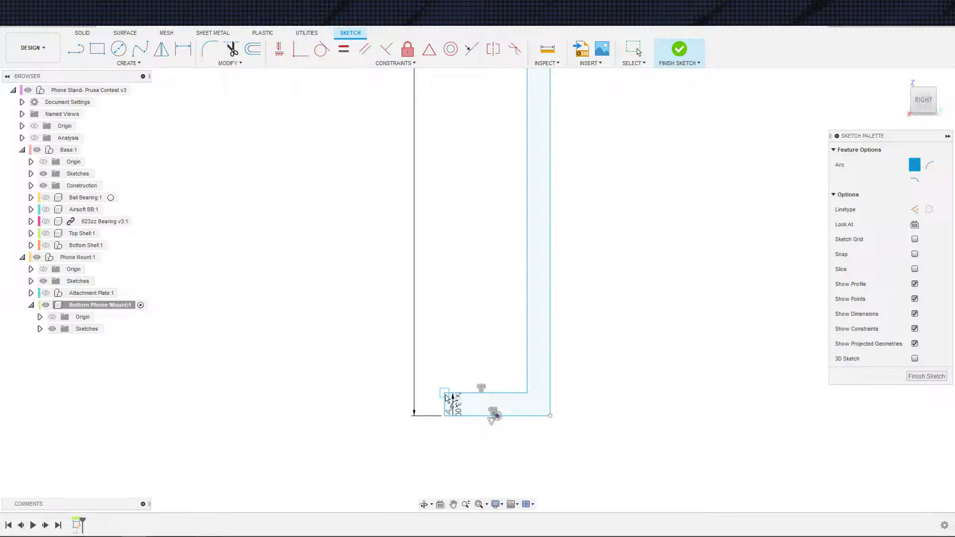
pyautogui.click(445, 394)
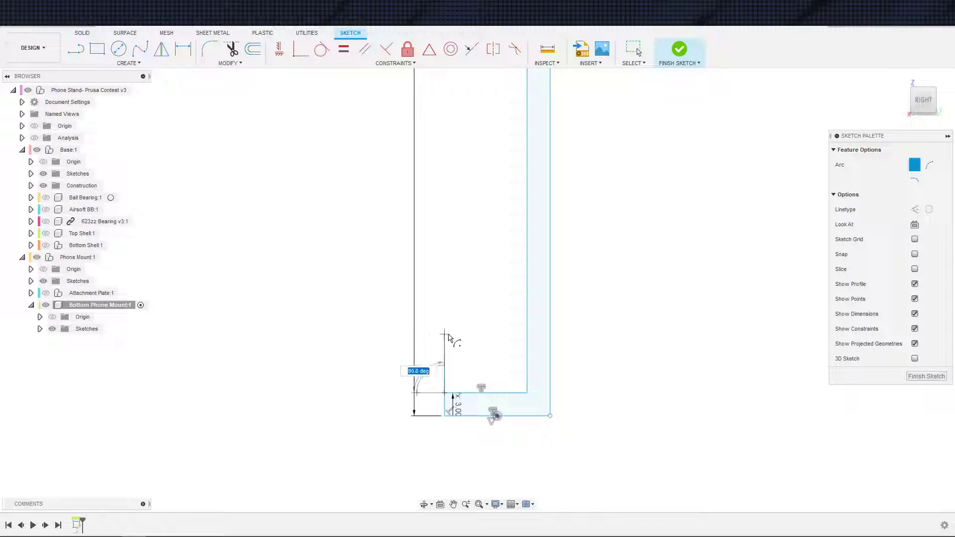
pyautogui.press('Escape')
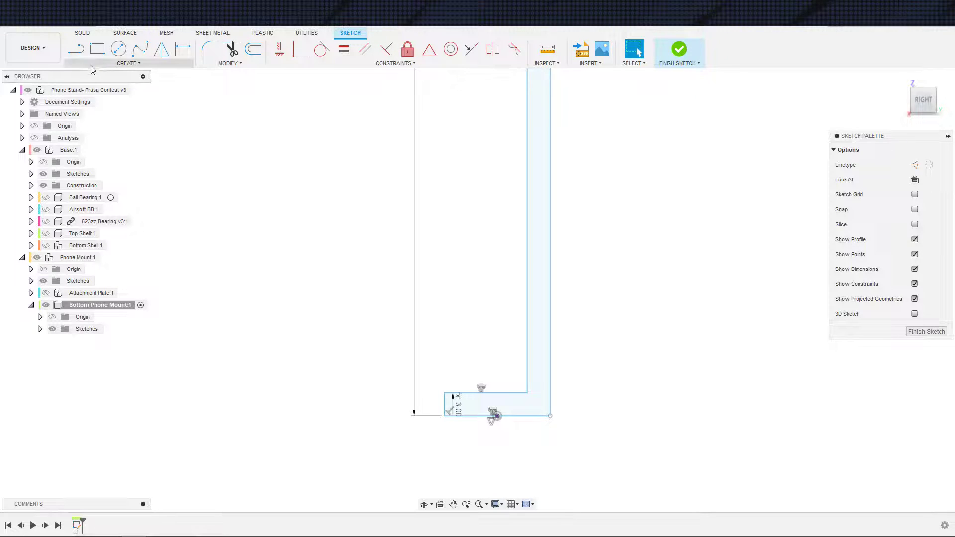
pyautogui.click(92, 64)
pyautogui.moveTo(105, 103)
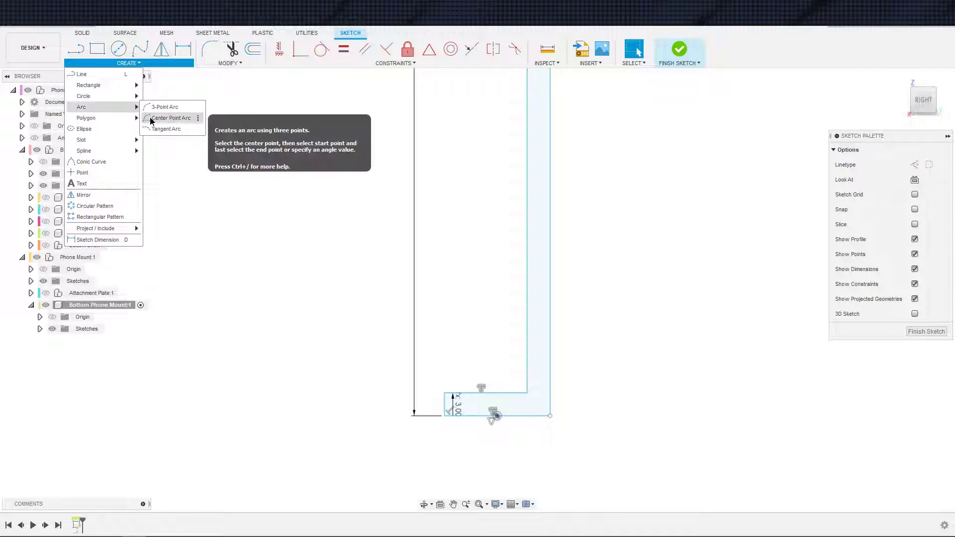
pyautogui.click(151, 118)
pyautogui.press('Escape')
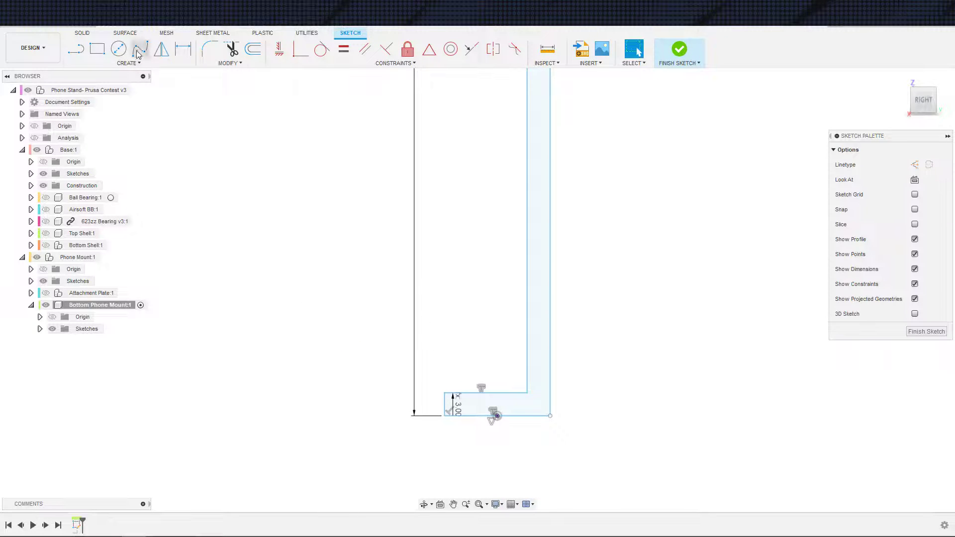
# Sketch a tangent arc of about 5.5 mm radius curving outward and up from the upper outer corner of the L-profile's foot.
pyautogui.click(129, 63)
pyautogui.moveTo(114, 107)
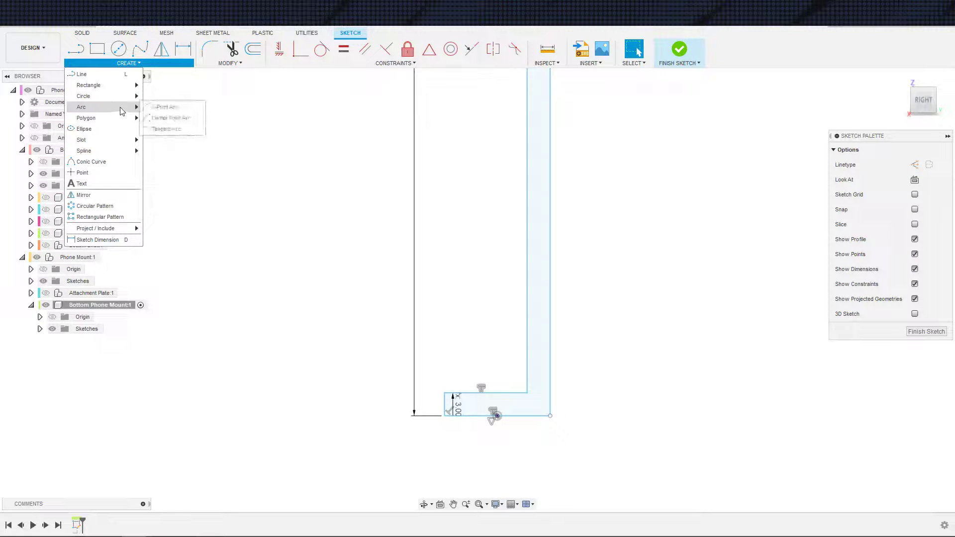
pyautogui.click(153, 129)
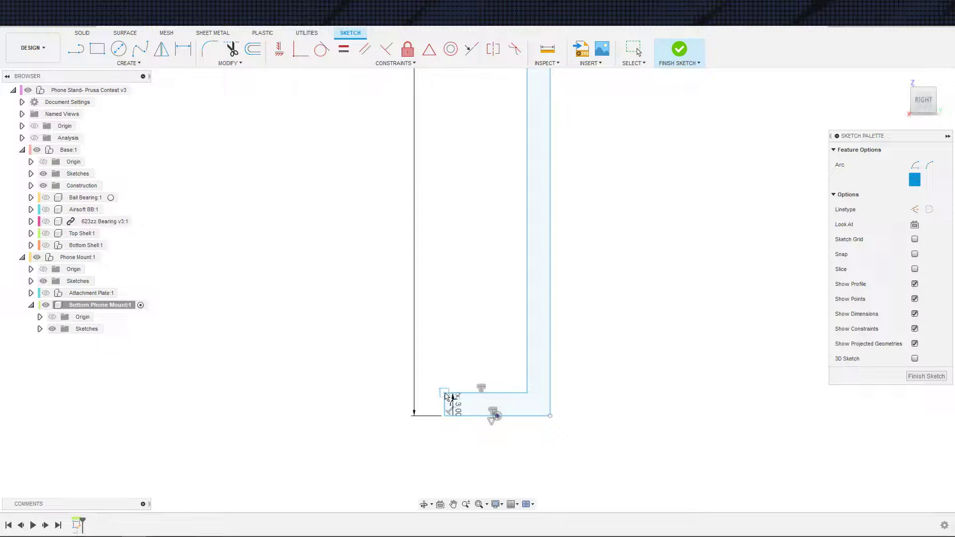
pyautogui.click(445, 393)
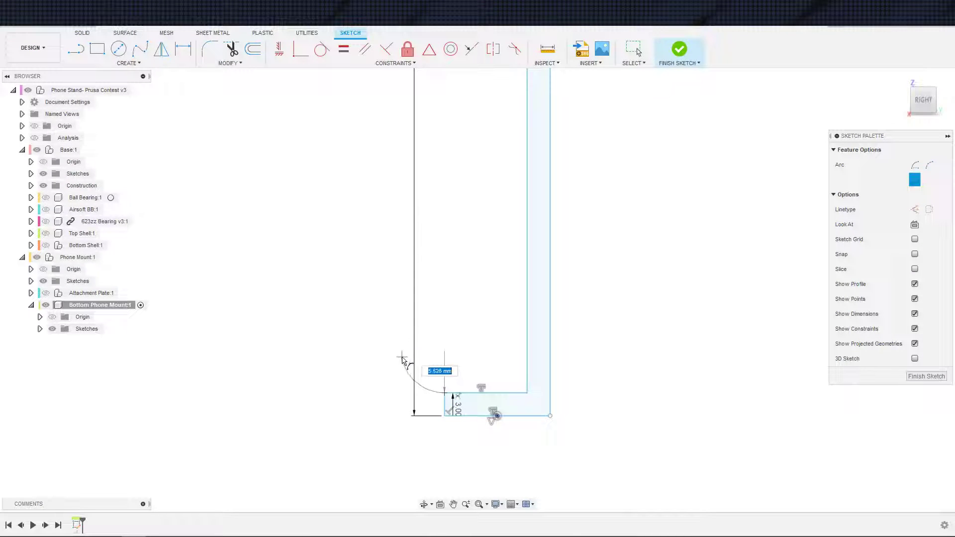
pyautogui.click(403, 354)
pyautogui.press('Escape')
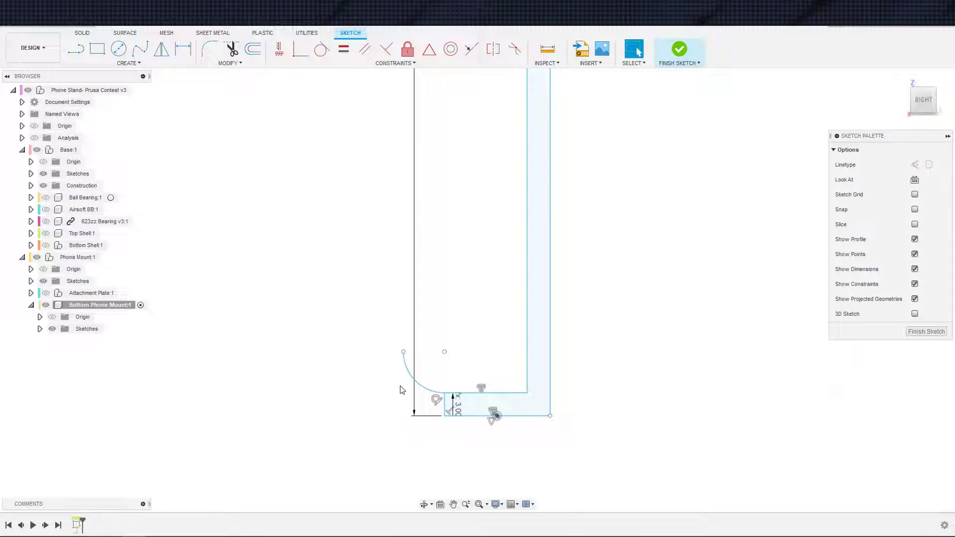
# Try to close the area under the arc with two lines from the foot's lower outer corner to the arc's free end, and undo them.
pyautogui.scroll(3, 400, 388)
pyautogui.press('s')
pyautogui.scroll(-1, 431, 437)
pyautogui.click(431, 449)
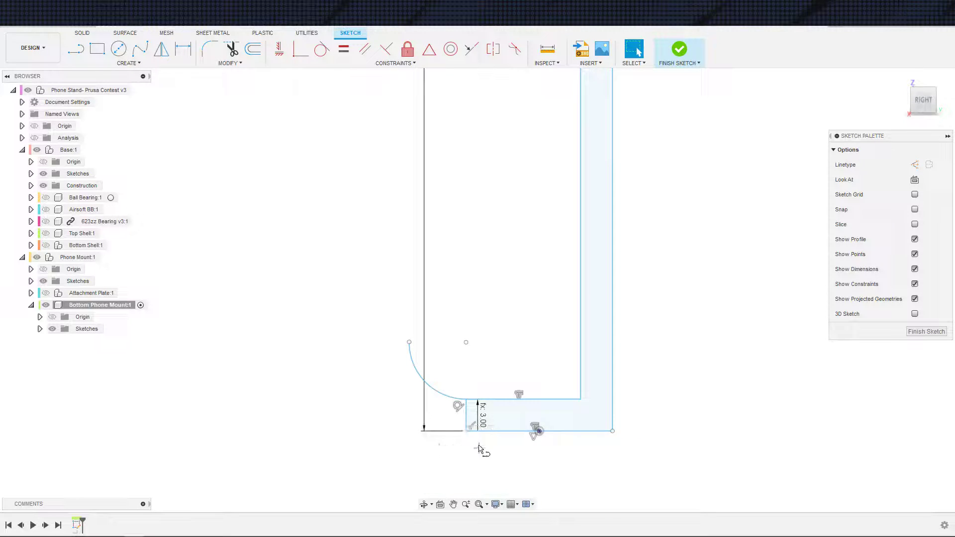
pyautogui.moveTo(466, 430)
pyautogui.mouseDown()
pyautogui.moveTo(378, 434)
pyautogui.moveTo(406, 433)
pyautogui.moveTo(420, 332)
pyautogui.moveTo(408, 342)
pyautogui.mouseUp()
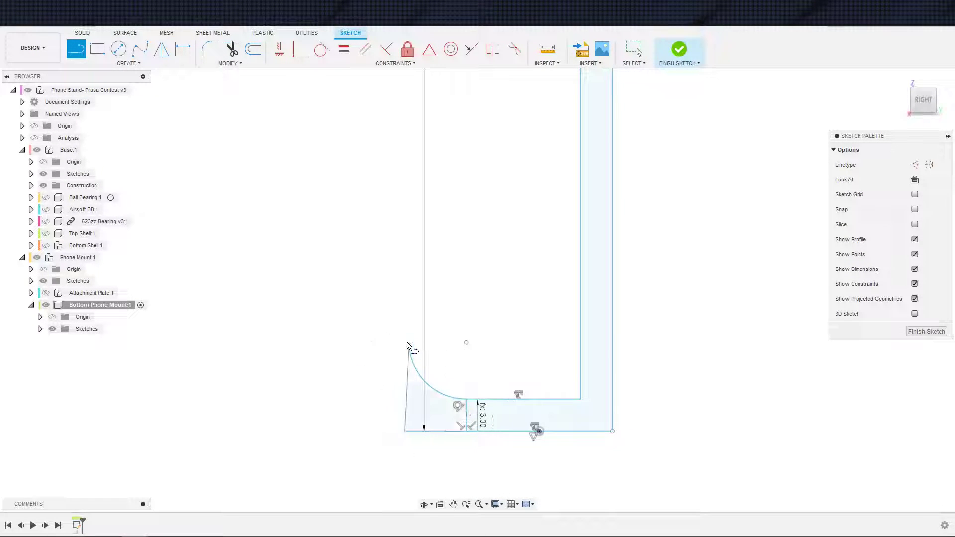
pyautogui.press('Escape')
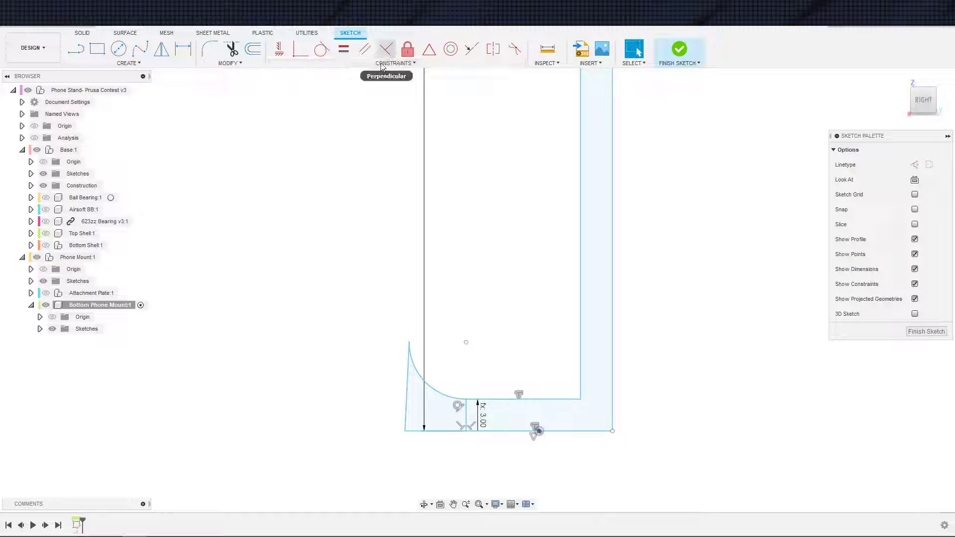
pyautogui.hotkey('ctrl', 'z')
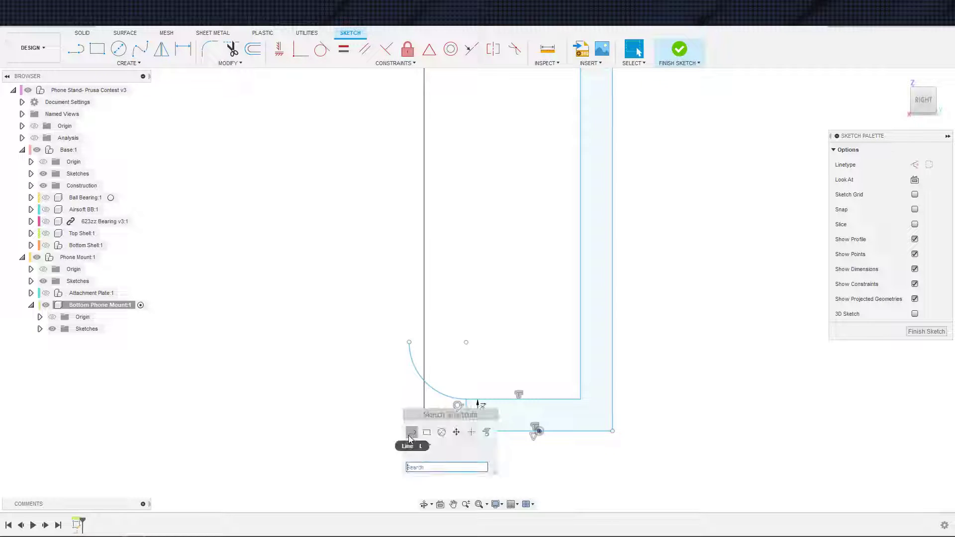
# Sketch a lip outside the arc with three connected lines from the foot's lower outer corner, outward, up, and back to the arc's free end.
pyautogui.press('s')
pyautogui.click(412, 433)
pyautogui.click(375, 329)
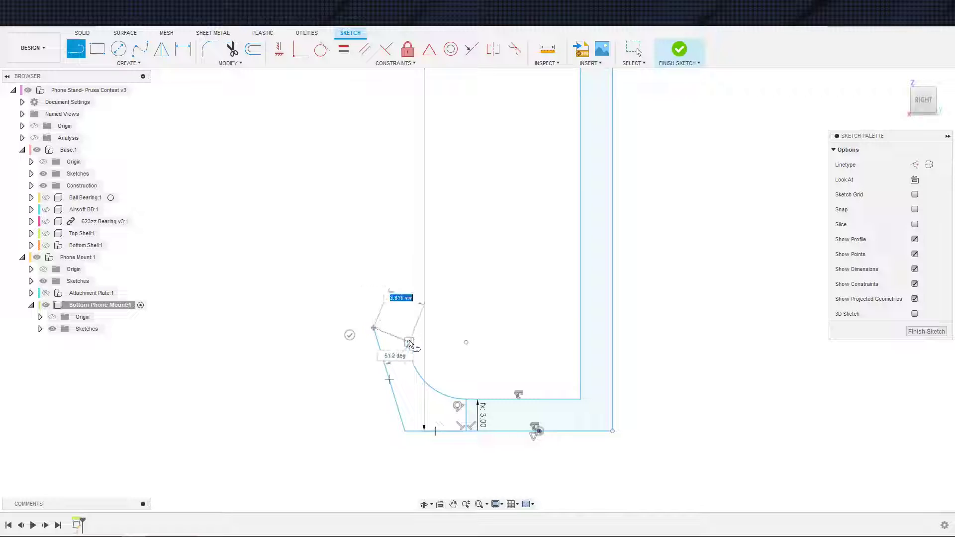
pyautogui.click(409, 342)
pyautogui.press('Escape')
pyautogui.scroll(-2, 417, 276)
pyautogui.scroll(-1, 417, 276)
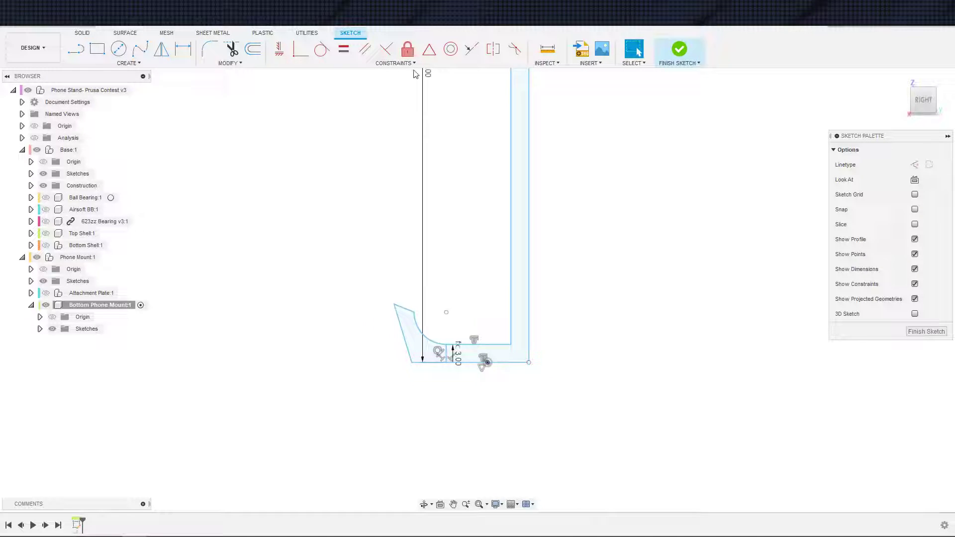
pyautogui.press('d')
pyautogui.click(403, 312)
pyautogui.click(413, 290)
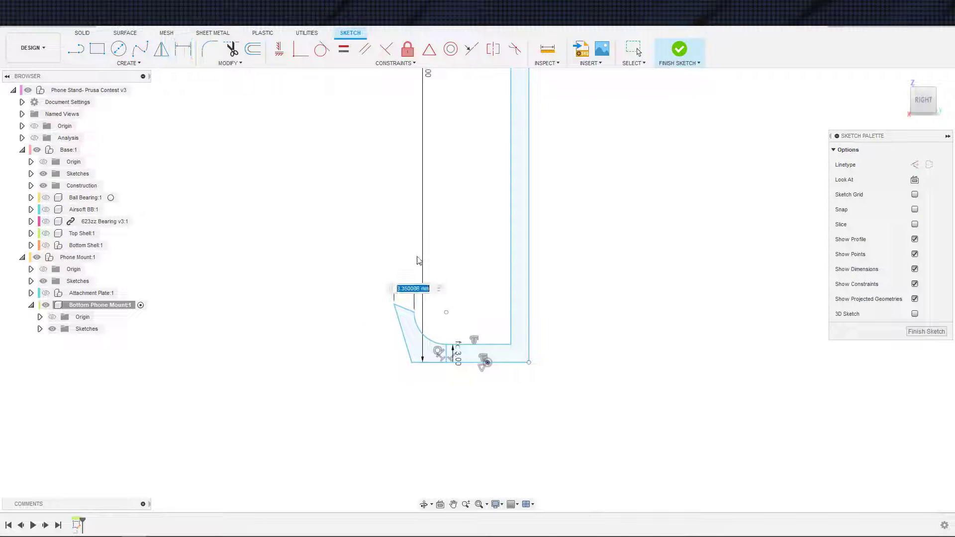
pyautogui.press('Escape')
pyautogui.press('Escape')
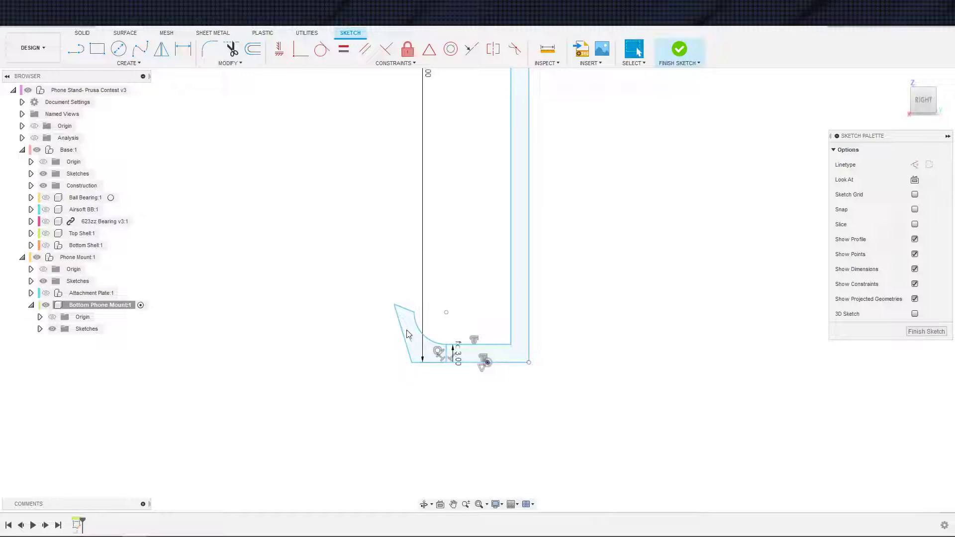
# Make the lip's outer line perpendicular to the bottom line, and its short top edge perpendicular to the outer line.
pyautogui.click(386, 49)
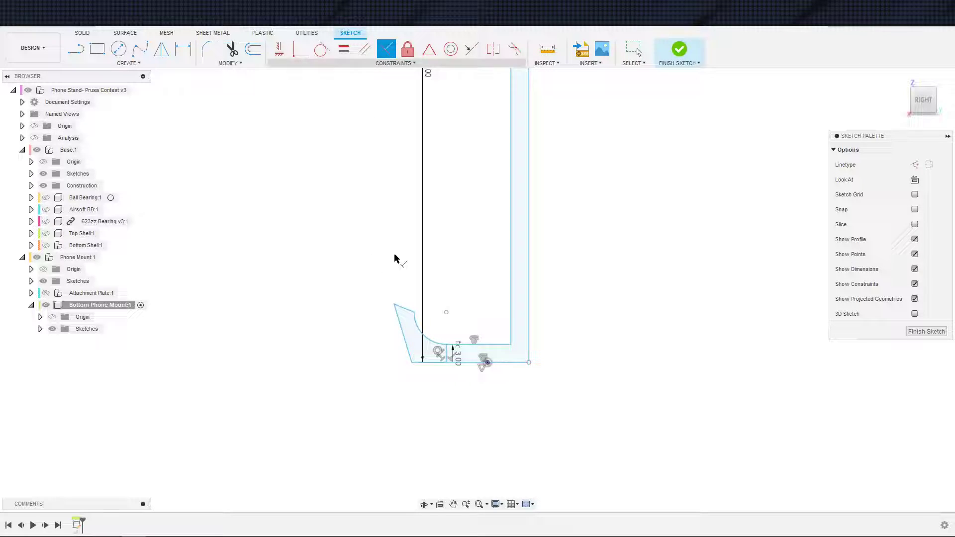
pyautogui.click(411, 359)
pyautogui.click(424, 365)
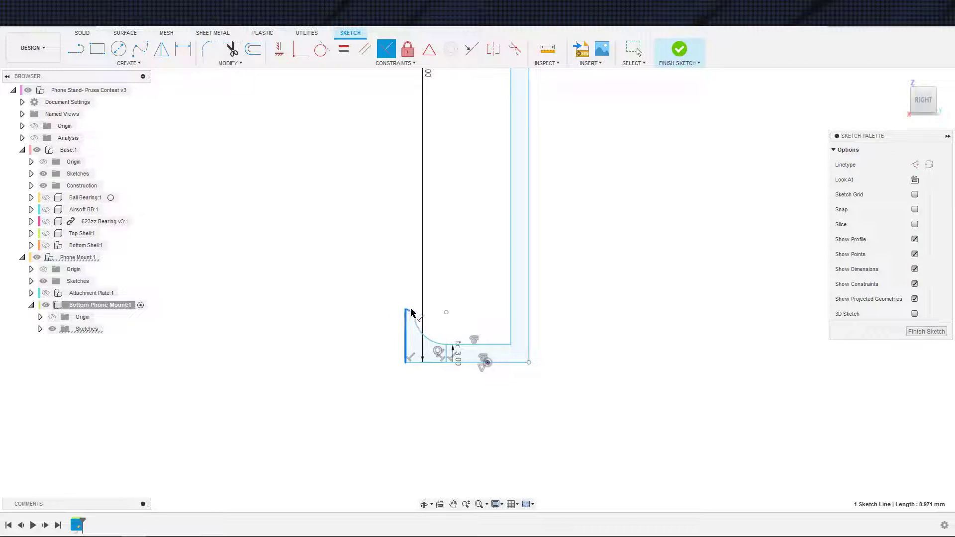
# Dimension the lip's short top edge with the WallThickness parameter.
pyautogui.scroll(3, 448, 299)
pyautogui.press('d')
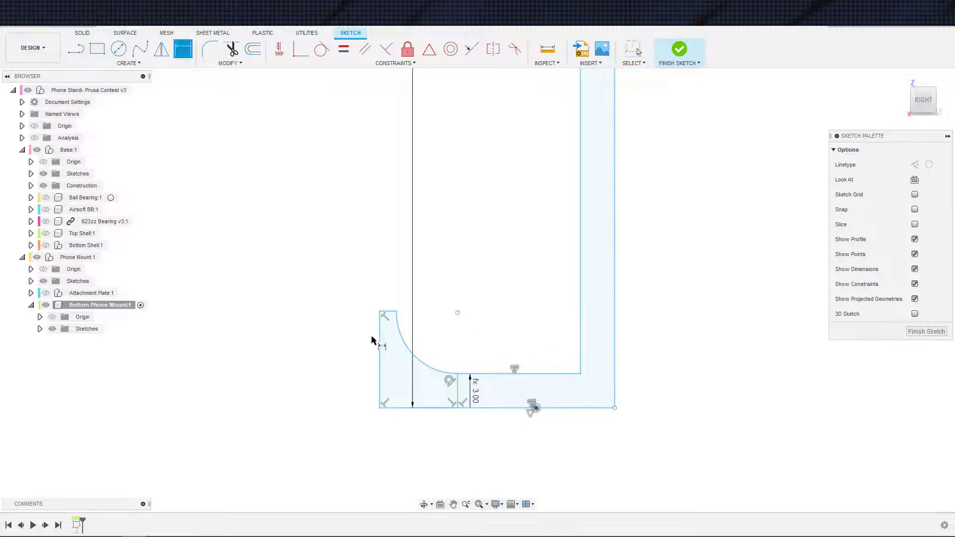
pyautogui.click(388, 312)
pyautogui.click(393, 287)
pyautogui.write('wa')
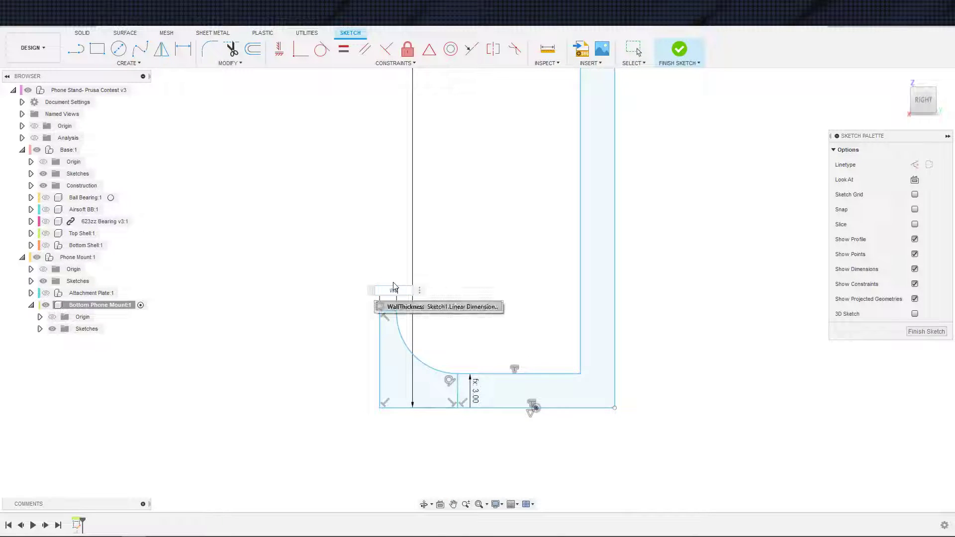
pyautogui.press('Return')
pyautogui.press('Escape')
pyautogui.scroll(-2, 421, 328)
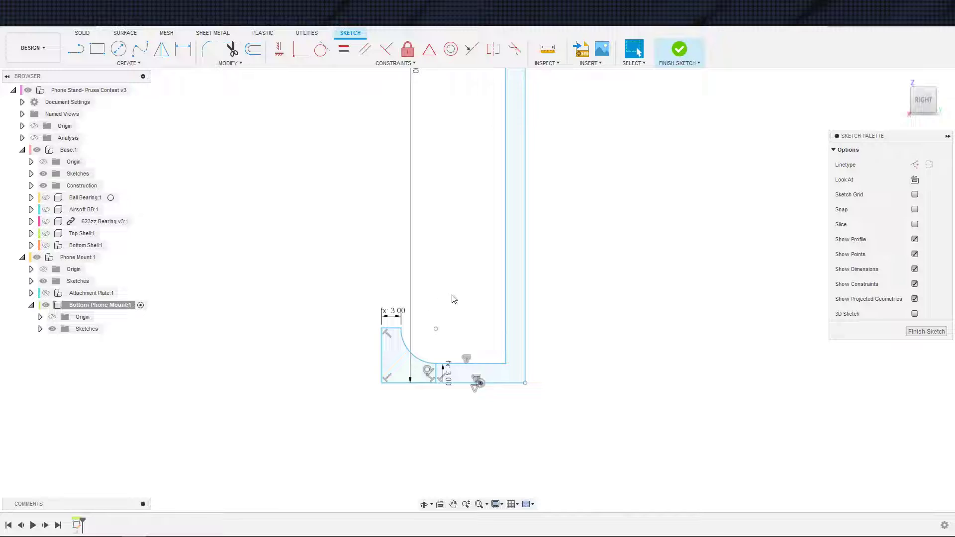
# Try to dimension the distance from the arc's free end to the upright's inner line and to its outer line.
pyautogui.scroll(4, 450, 298)
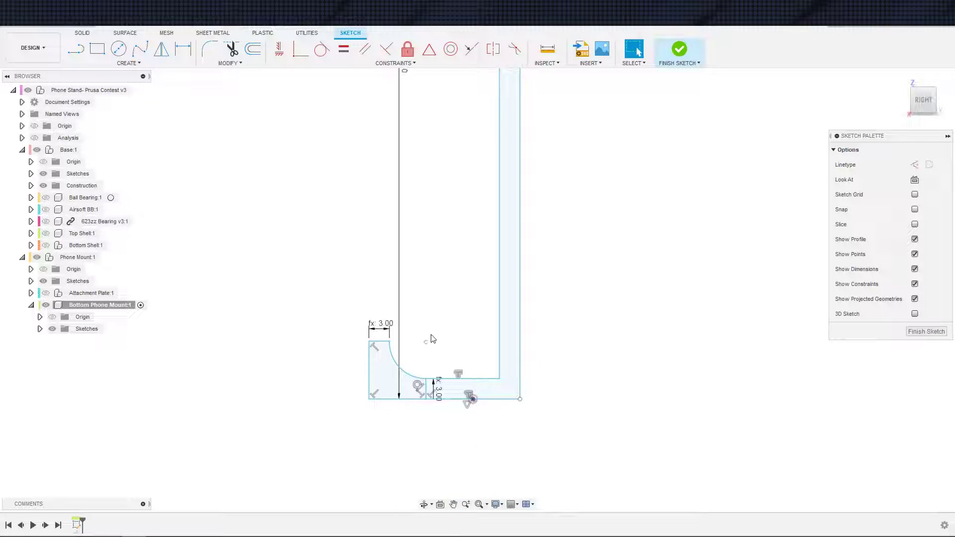
pyautogui.scroll(3, 432, 339)
pyautogui.click(349, 329)
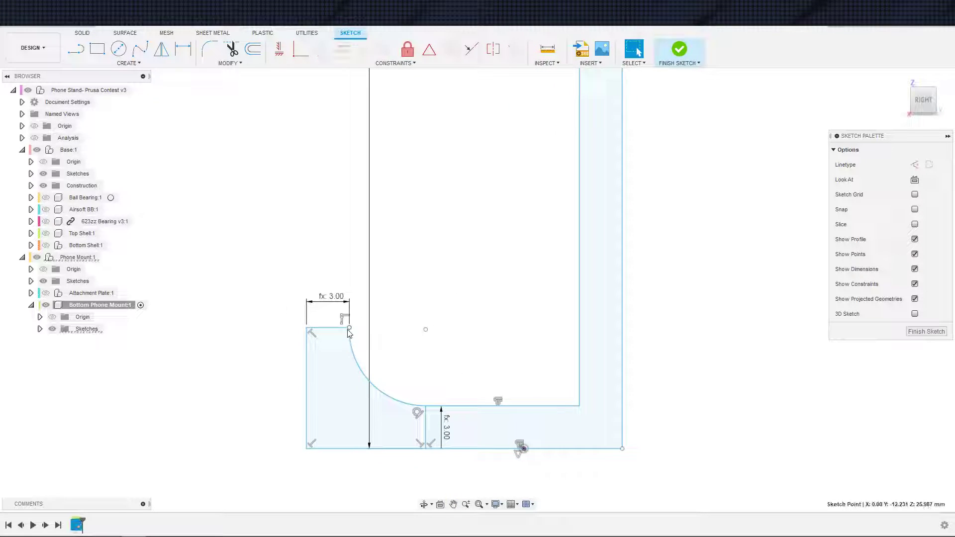
pyautogui.press('d')
pyautogui.click(578, 333)
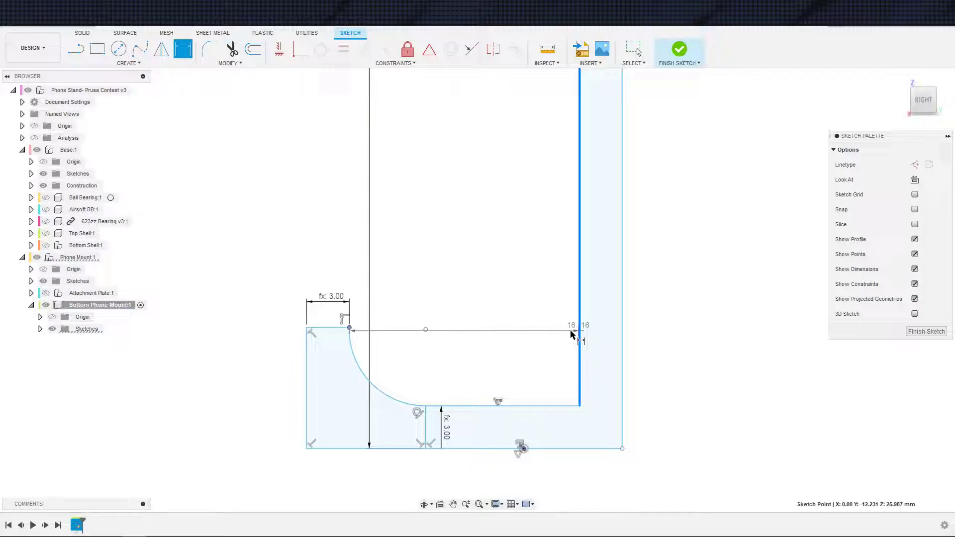
pyautogui.click(548, 316)
pyautogui.scroll(-2, 517, 328)
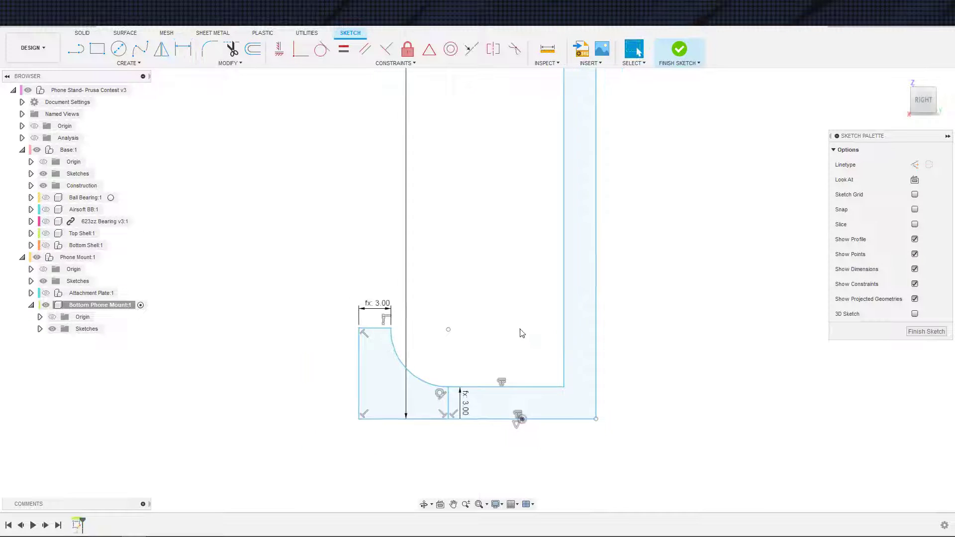
pyautogui.click(597, 332)
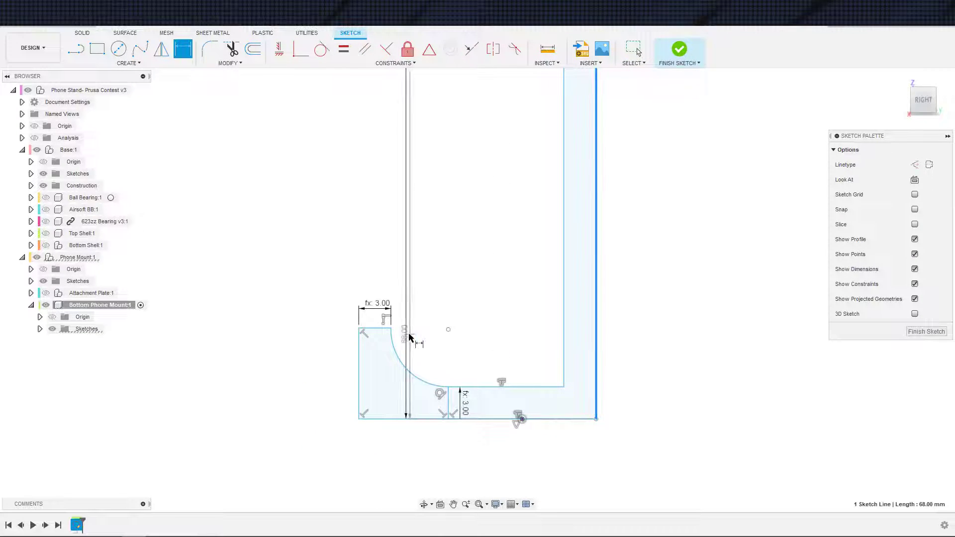
pyautogui.click(391, 329)
pyautogui.click(421, 474)
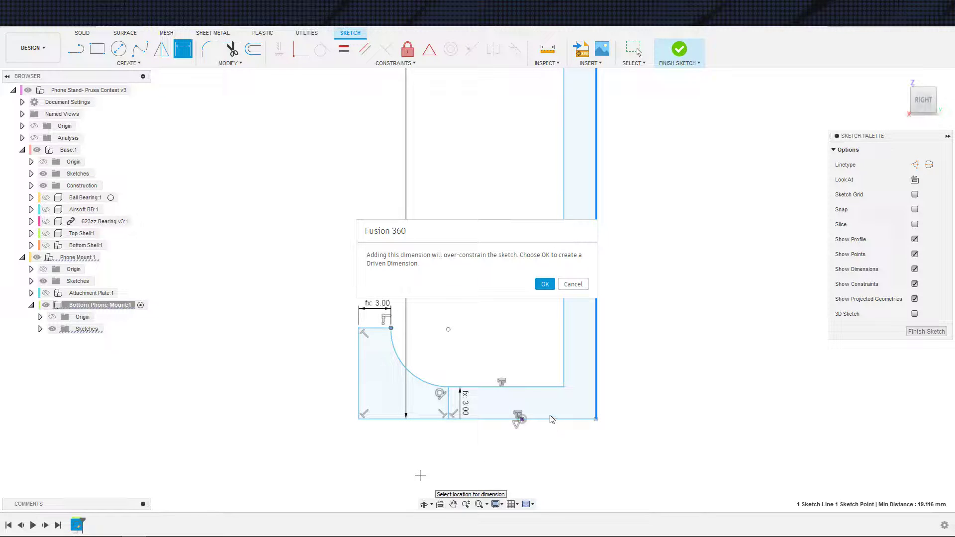
pyautogui.press('Escape')
pyautogui.press('Escape')
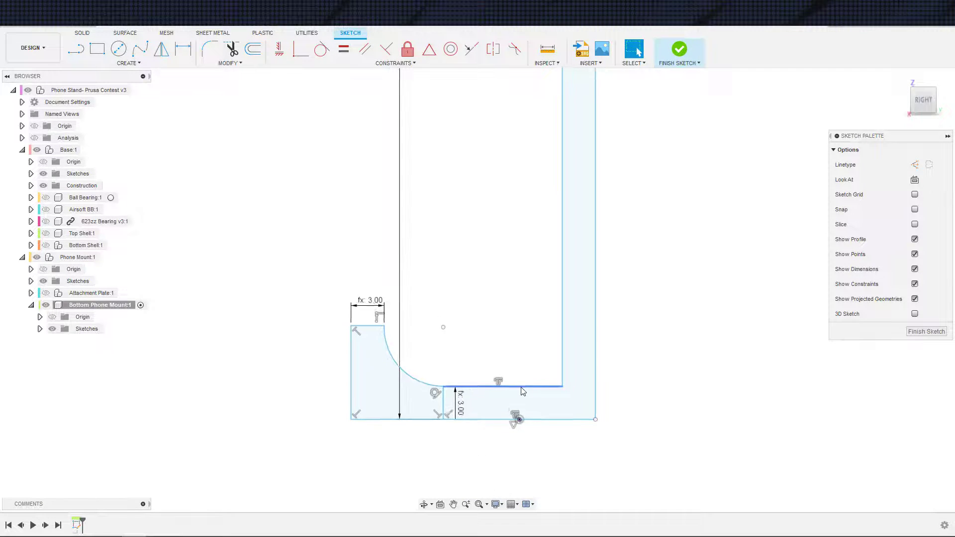
# Move the lip's outer line inward to test the profile, and make the upright's outer line perpendicular to the bottom line.
pyautogui.scroll(2, 520, 387)
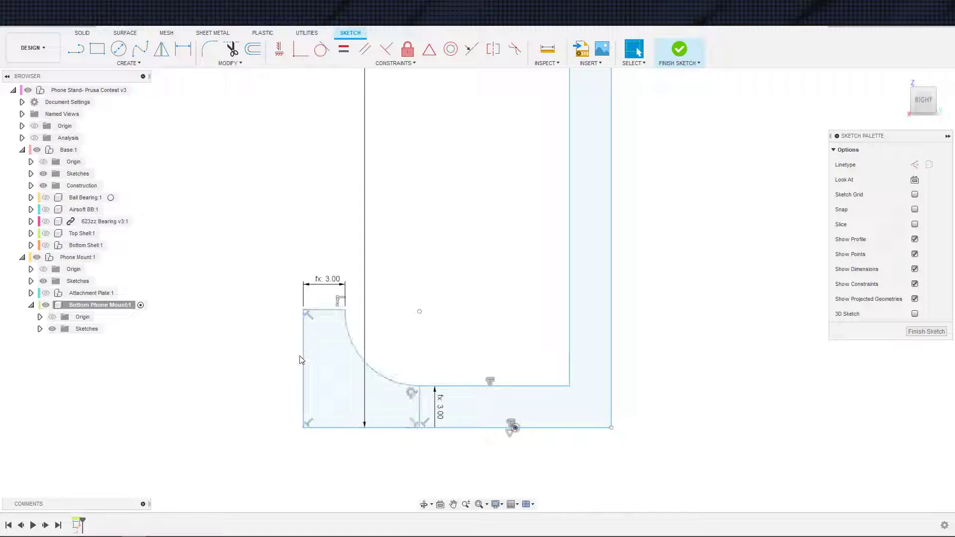
pyautogui.moveTo(303, 356); pyautogui.dragTo(327, 361)
pyautogui.scroll(-5, 495, 348)
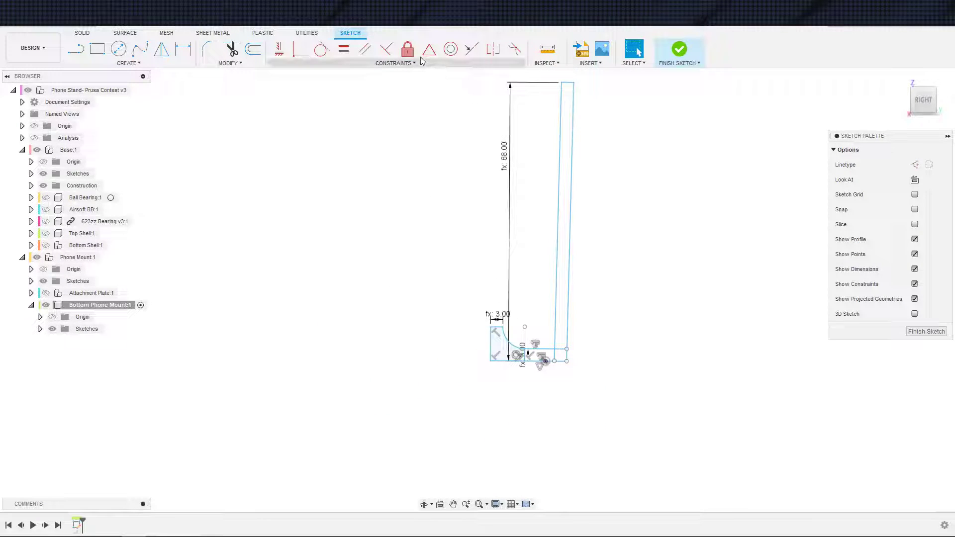
pyautogui.click(387, 48)
pyautogui.scroll(3, 570, 304)
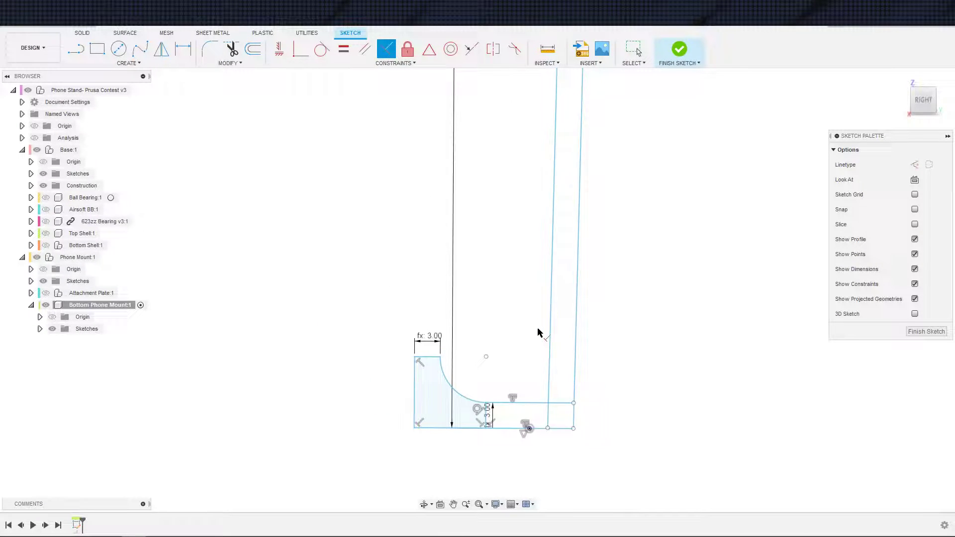
pyautogui.click(564, 428)
pyautogui.click(576, 420)
pyautogui.press('Escape')
pyautogui.scroll(3, 607, 401)
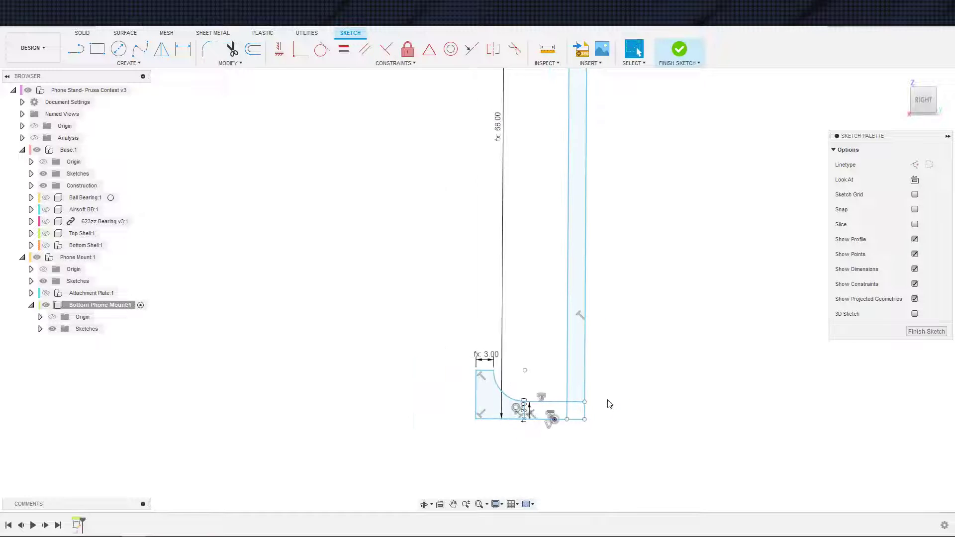
# Constrain the bottom line of the L-profile's foot to be horizontal.
pyautogui.click(567, 447)
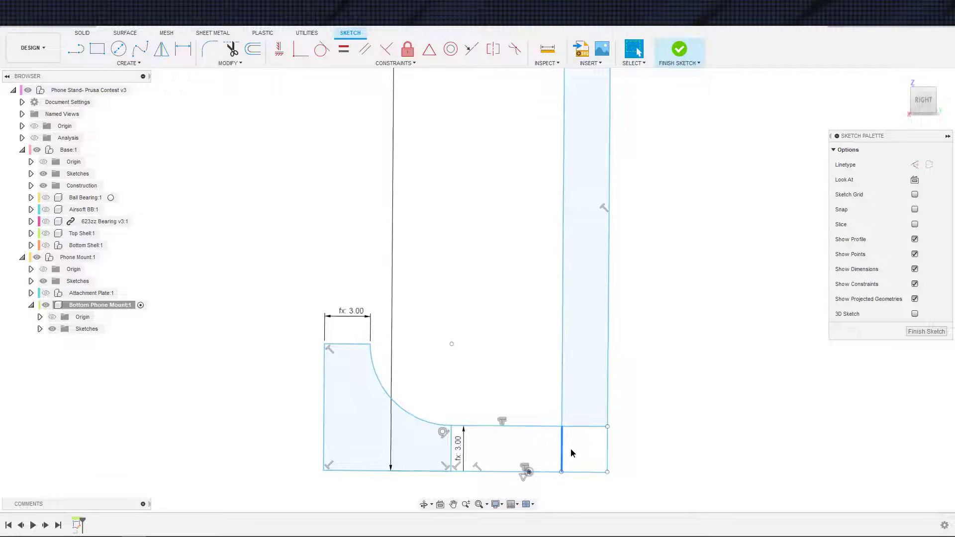
pyautogui.moveTo(516, 431); pyautogui.dragTo(550, 487)
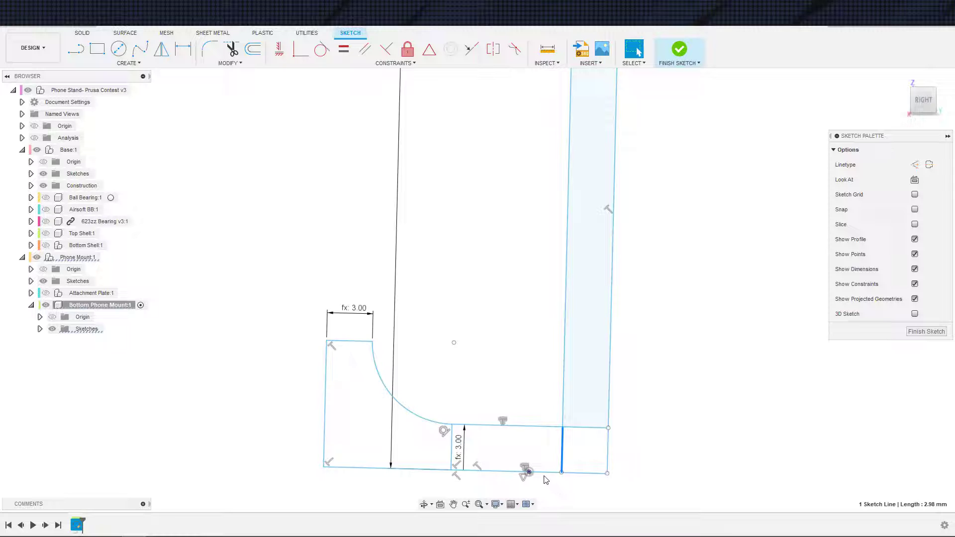
pyautogui.click(545, 472)
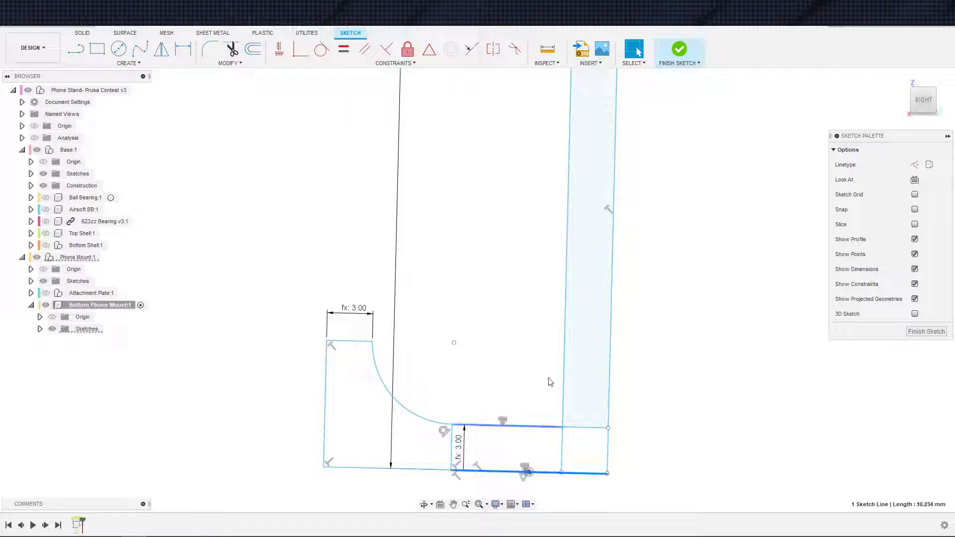
pyautogui.click(284, 52)
pyautogui.press('Escape')
pyautogui.scroll(-3, 448, 275)
pyautogui.scroll(2, 551, 285)
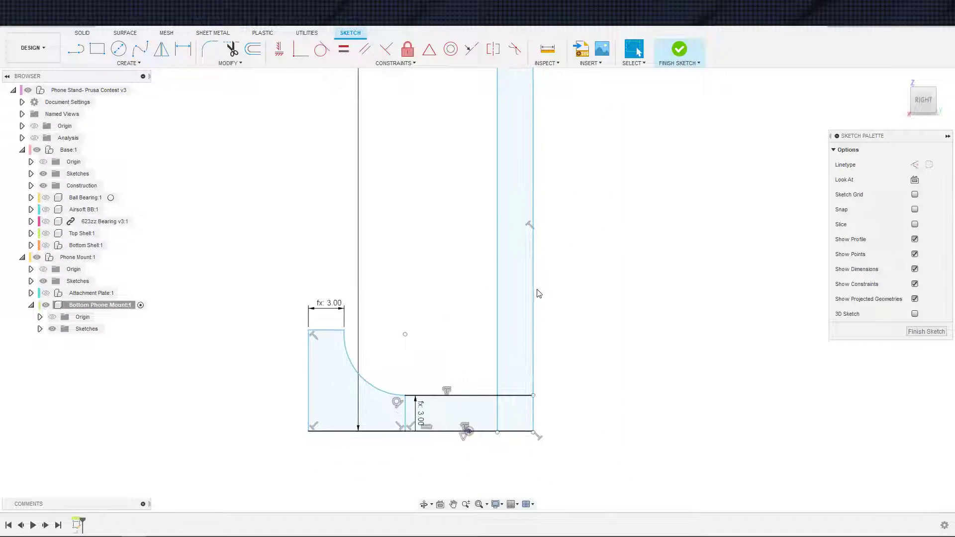
# Check the upright's inner line, its lower endpoint and the full height of the profile.
pyautogui.click(497, 344)
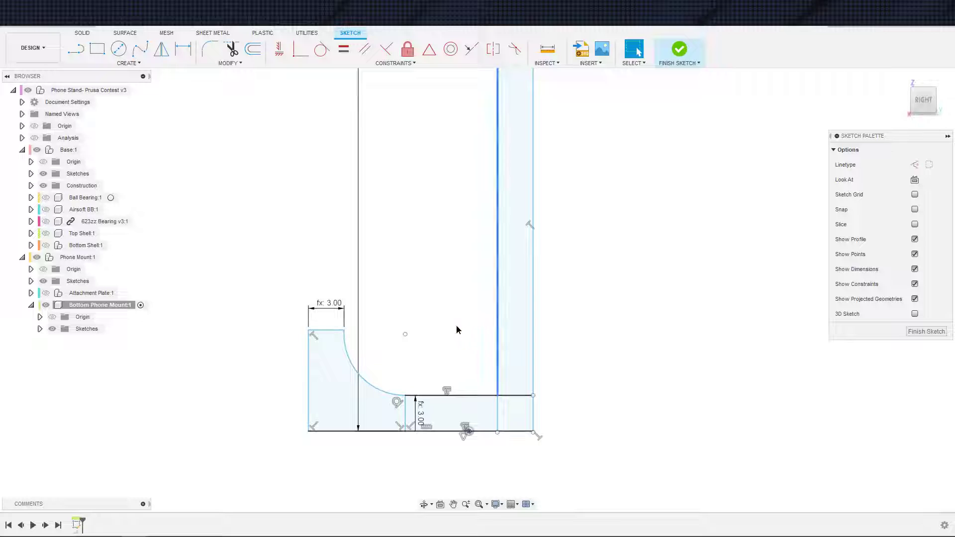
pyautogui.click(498, 433)
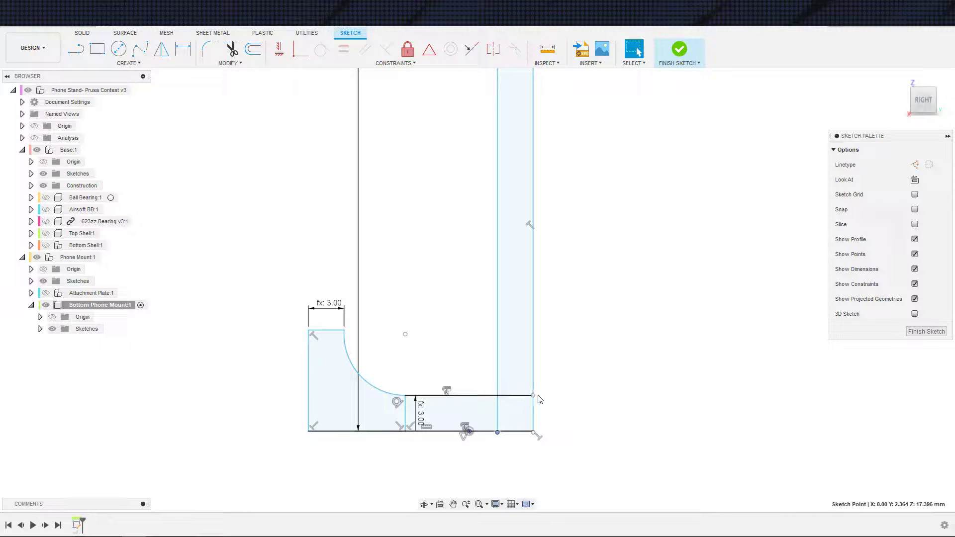
pyautogui.click(579, 336)
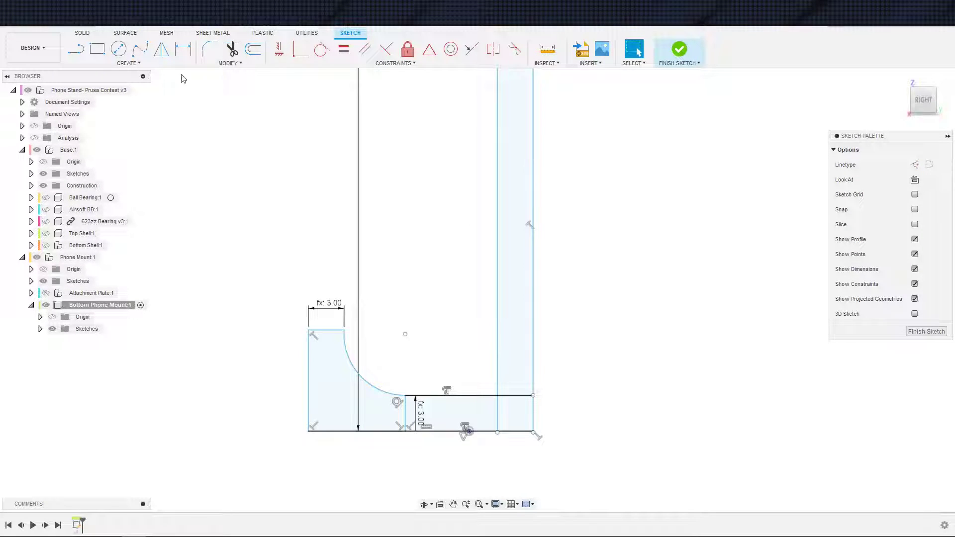
pyautogui.click(69, 20)
pyautogui.click(76, 34)
pyautogui.scroll(-1, 498, 342)
pyautogui.scroll(-3, 497, 341)
pyautogui.moveTo(551, 338); pyautogui.dragTo(587, 401, button='middle')
pyautogui.scroll(-3, 585, 393)
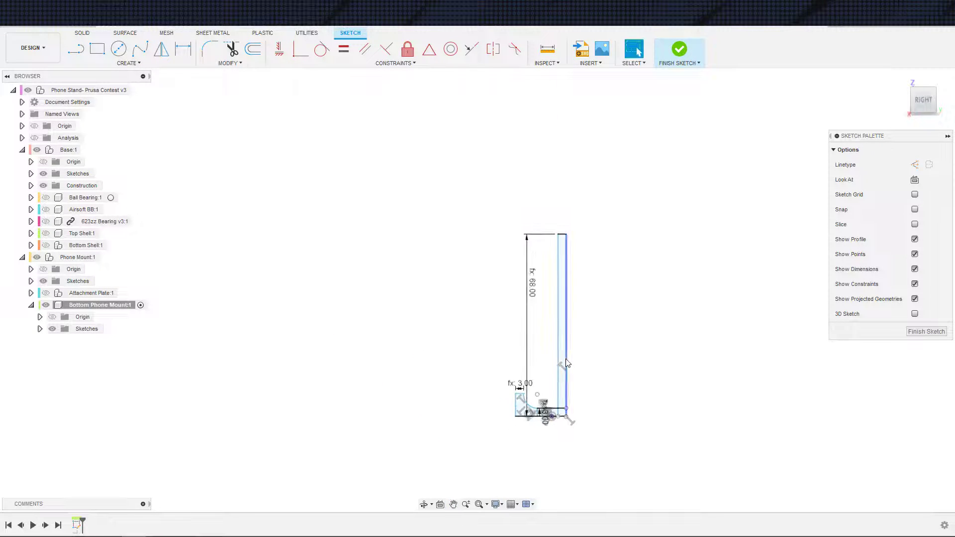
# Dimension the overall foot width from the upright's outer line to the lip's outer line, using a WallThickness-based expression that gives 15 mm.
pyautogui.scroll(5, 543, 370)
pyautogui.scroll(3, 495, 435)
pyautogui.moveTo(551, 452); pyautogui.dragTo(509, 327, button='middle')
pyautogui.press('d')
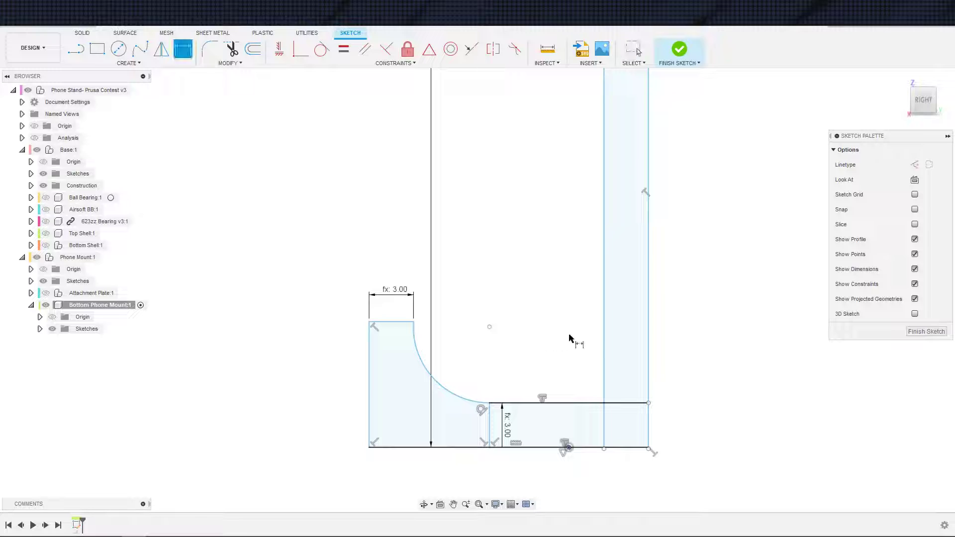
pyautogui.click(649, 325)
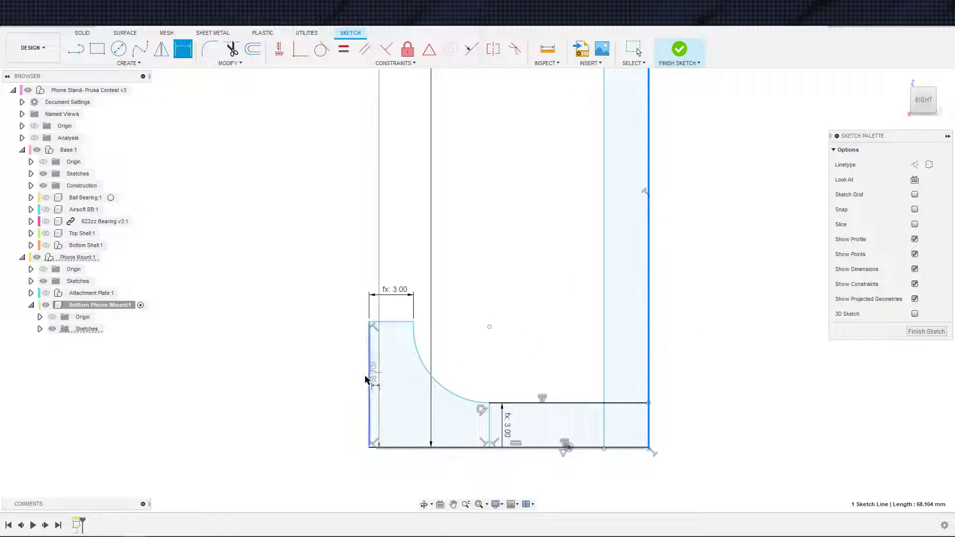
pyautogui.click(369, 369)
pyautogui.click(397, 490)
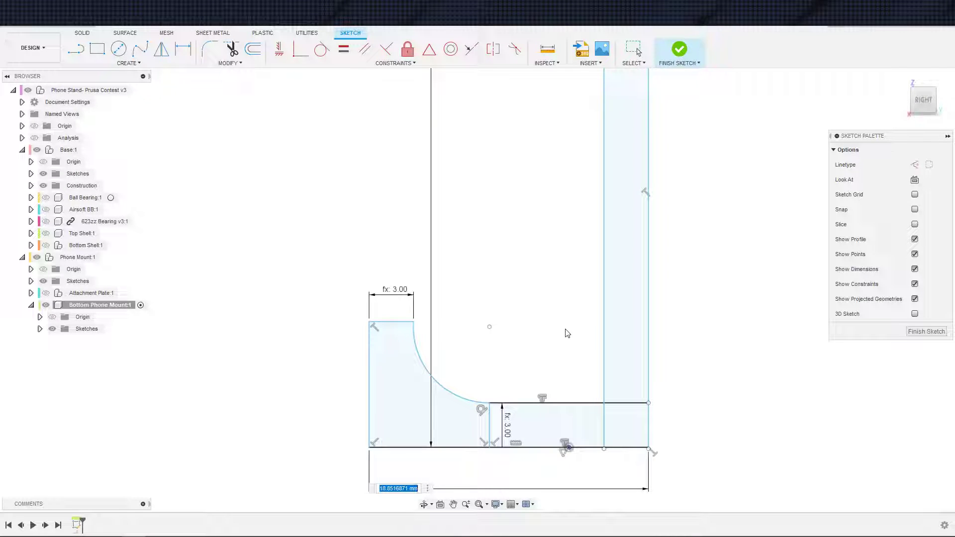
pyautogui.write('-W')
pyautogui.press('BackSpace')
pyautogui.press('BackSpace')
pyautogui.write('-2*WallThickness')
pyautogui.press('Return')
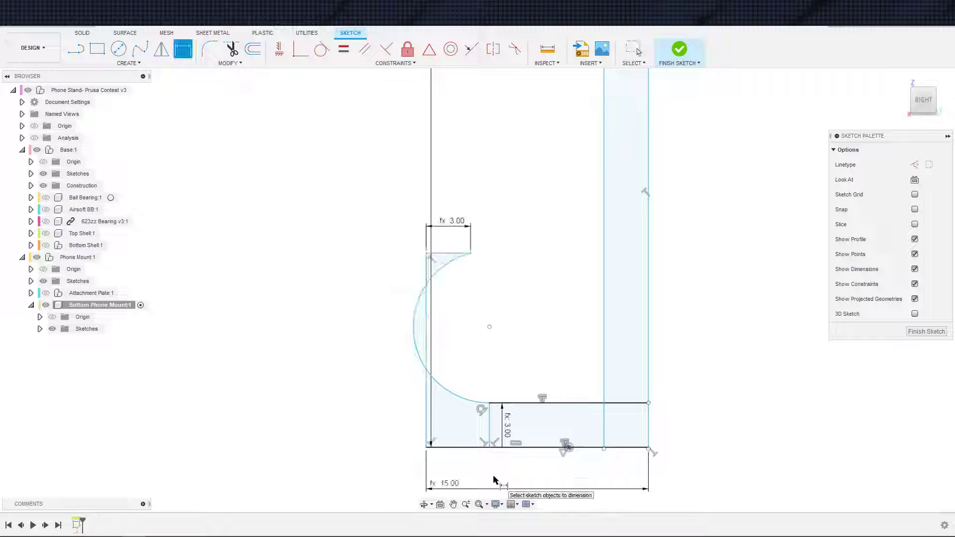
# Move the arc's free end down so the arc curves smoothly from the lip's top edge to the foot's upper line.
pyautogui.scroll(-2, 471, 427)
pyautogui.scroll(3, 472, 428)
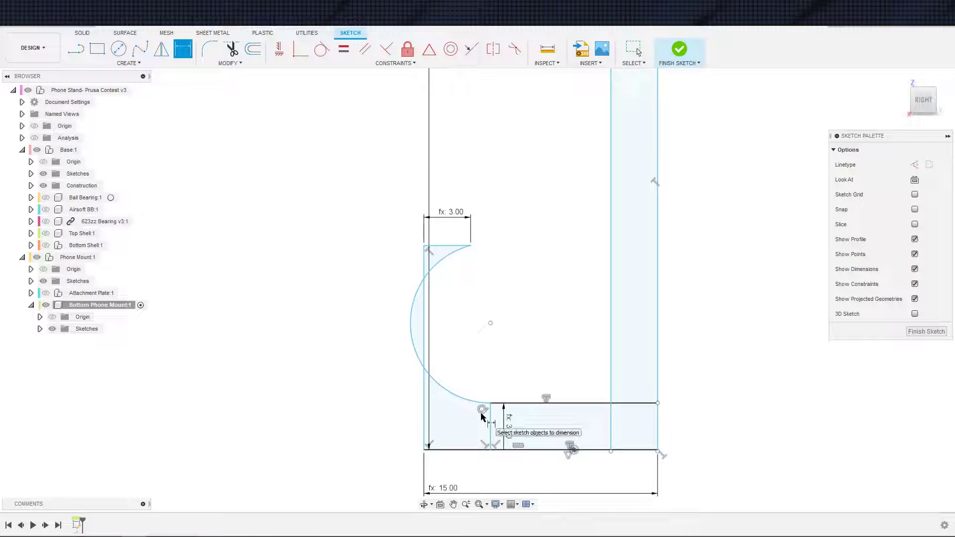
pyautogui.press('Escape')
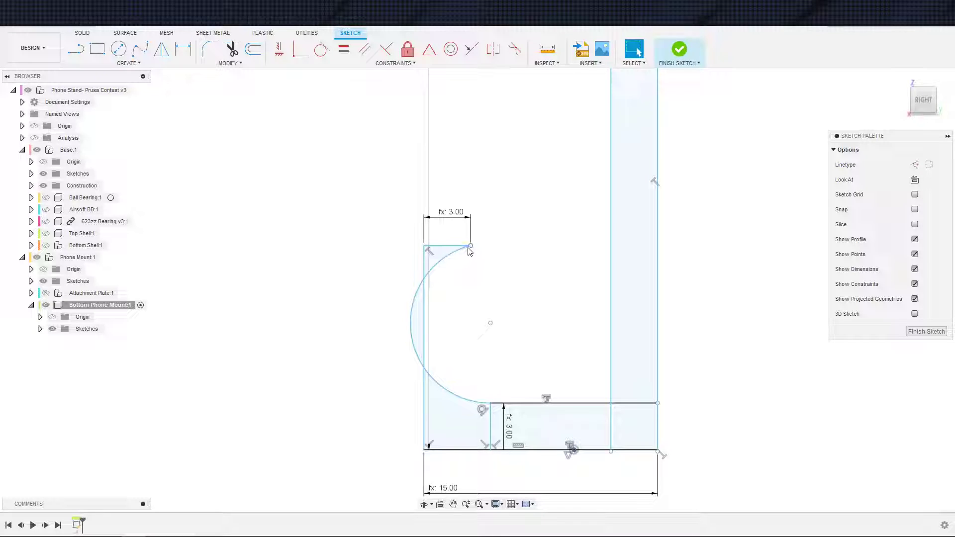
pyautogui.moveTo(470, 245); pyautogui.dragTo(444, 343)
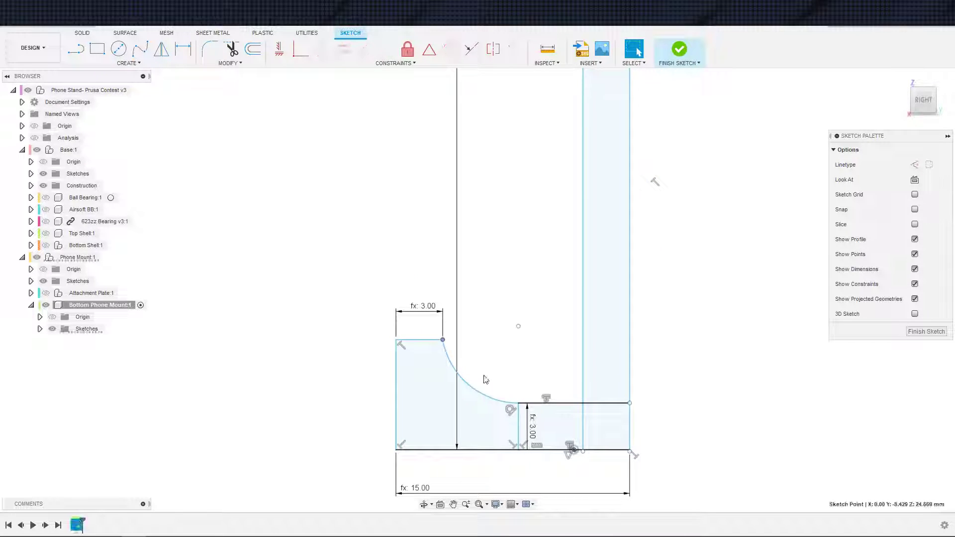
pyautogui.scroll(2, 474, 386)
# Try to dimension the lip's arc.
pyautogui.press('d')
pyautogui.press('Escape')
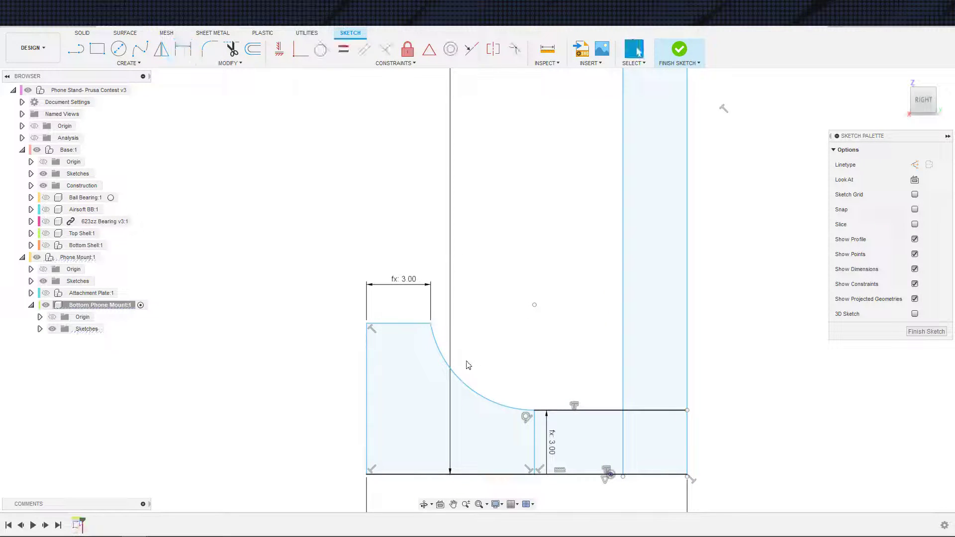
pyautogui.press('d')
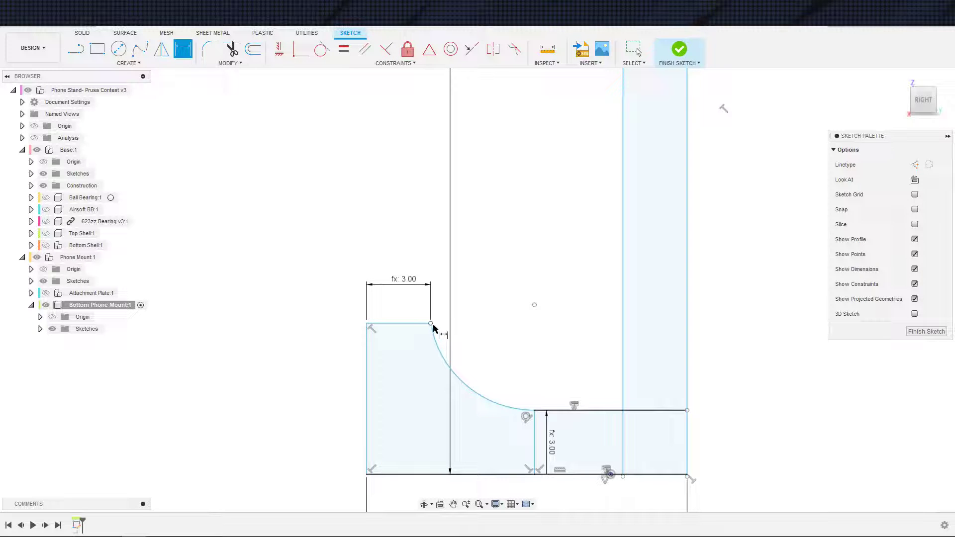
pyautogui.click(481, 397)
pyautogui.press('Escape')
pyautogui.scroll(2, 506, 398)
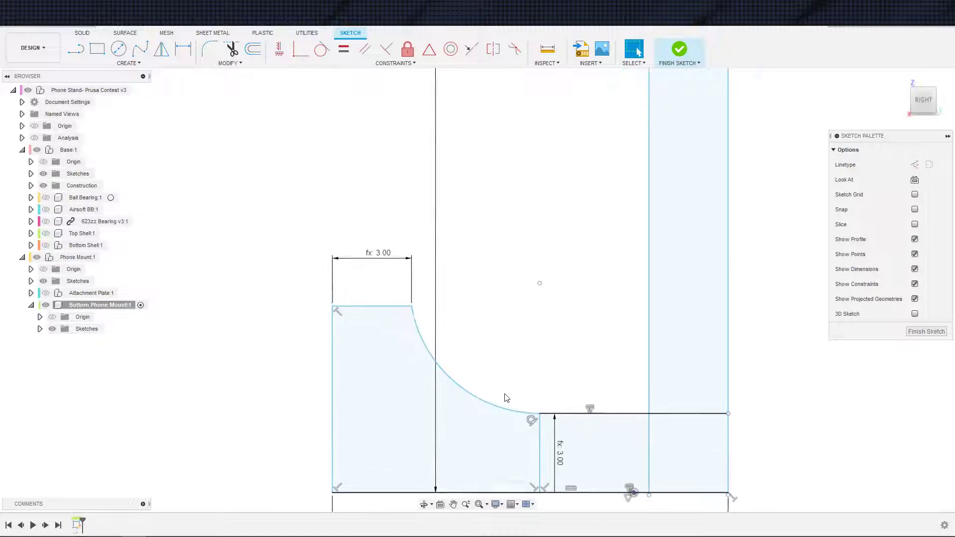
pyautogui.scroll(-2, 524, 399)
pyautogui.scroll(-1, 522, 387)
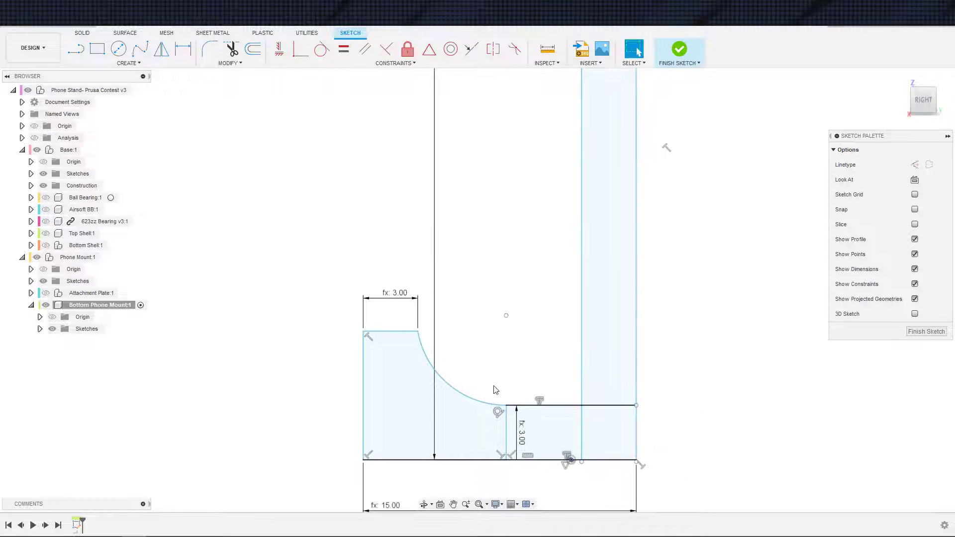
pyautogui.scroll(1, 457, 393)
pyautogui.scroll(-2, 477, 398)
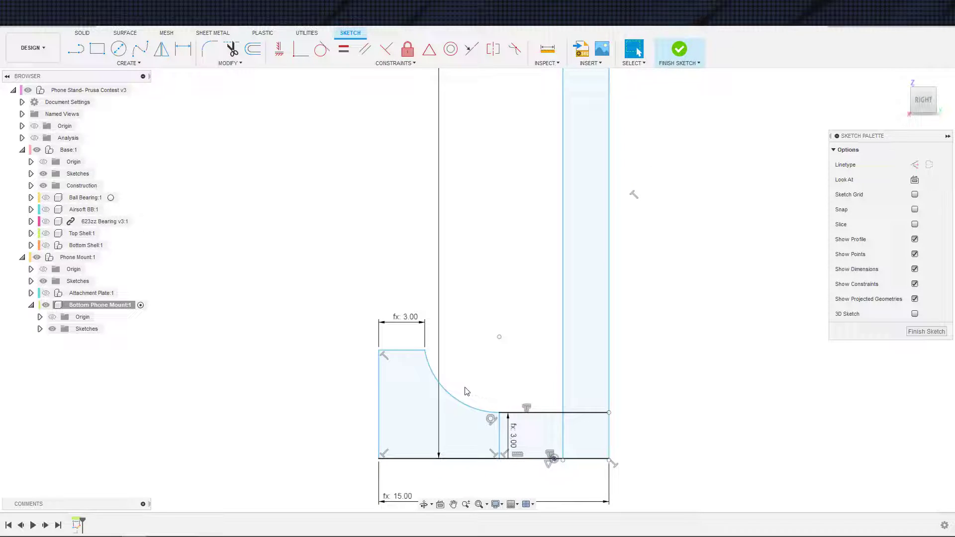
pyautogui.scroll(-2, 466, 382)
pyautogui.scroll(4, 577, 438)
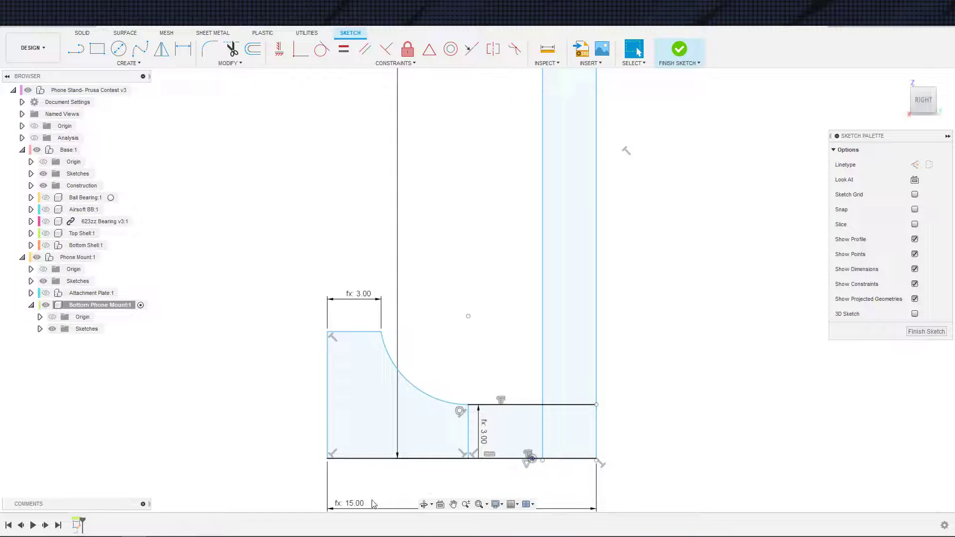
# Set the overall foot width dimension to 2 * WallThickness + 21 mm, giving 27 mm.
pyautogui.doubleClick(355, 505)
pyautogui.click(355, 507)
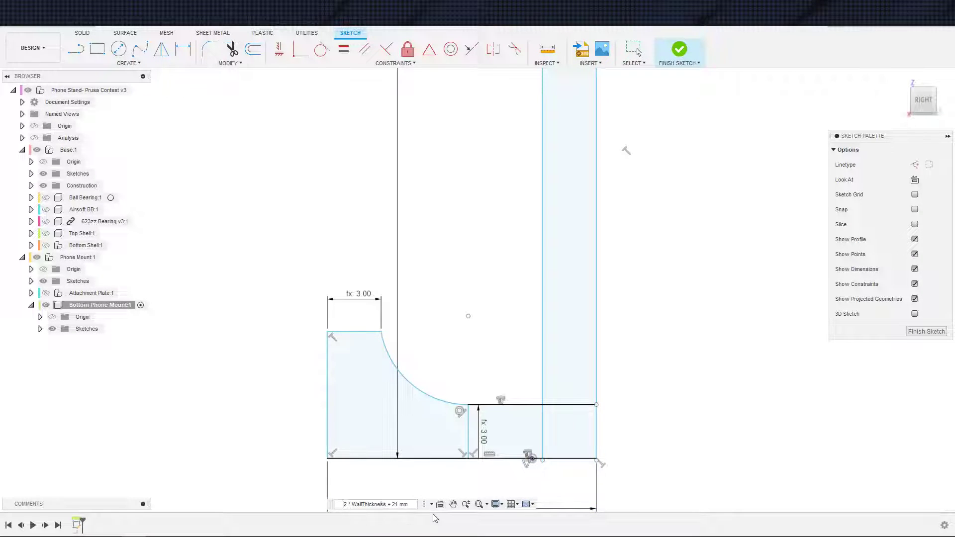
pyautogui.press('Return')
pyautogui.scroll(-4, 400, 482)
pyautogui.scroll(2, 422, 444)
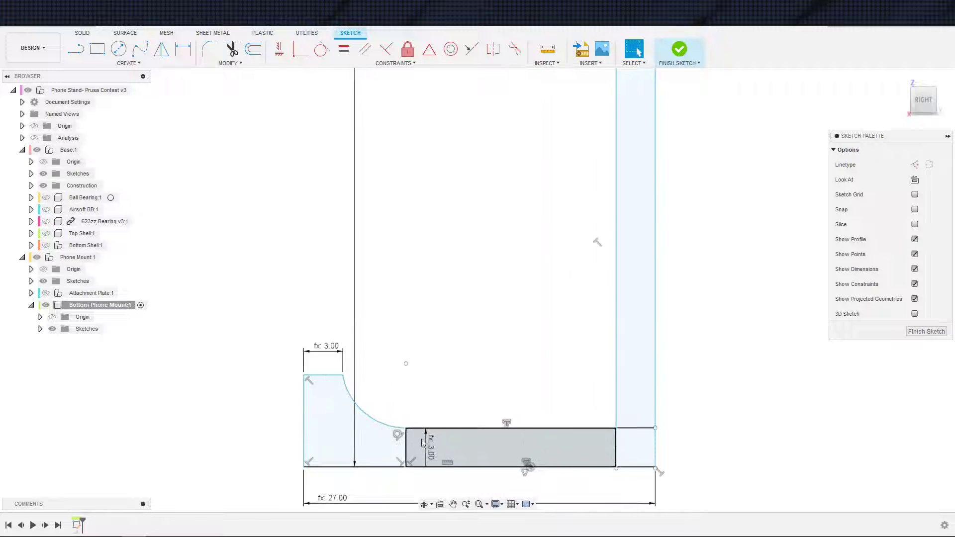
# Check the horizontal distance between the arc's upper endpoint and the upright's inner line without keeping a dimension.
pyautogui.scroll(2, 720, 409)
pyautogui.press('d')
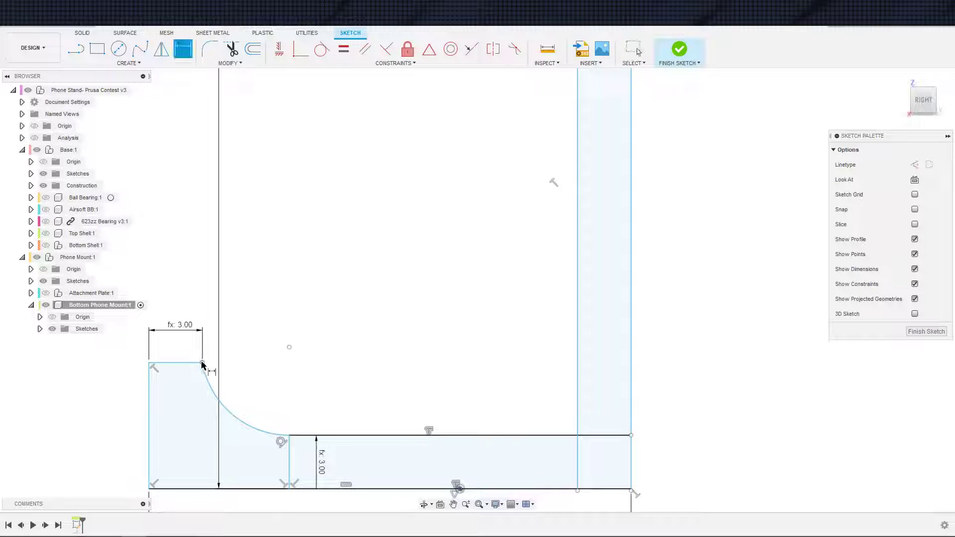
pyautogui.click(202, 364)
pyautogui.click(578, 364)
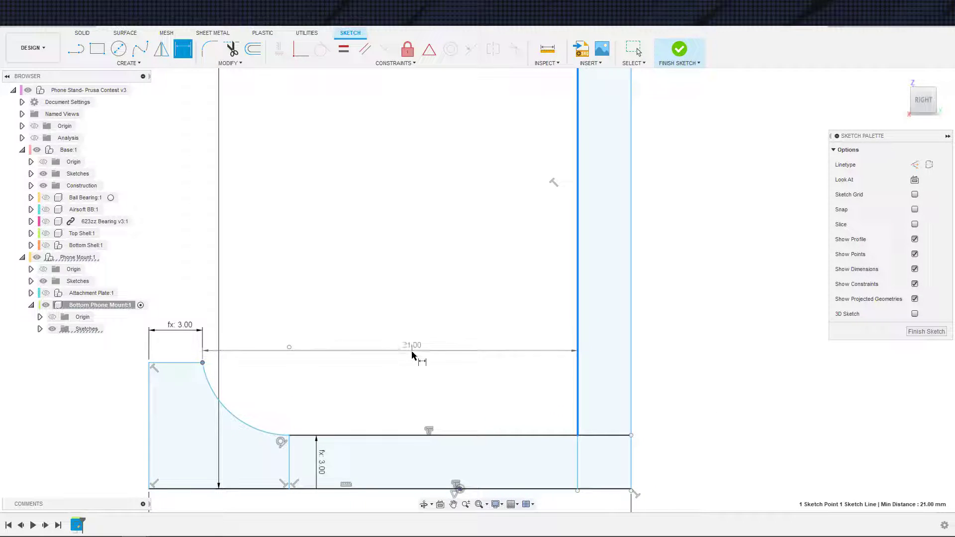
pyautogui.press('Escape')
pyautogui.scroll(-3, 362, 375)
pyautogui.moveTo(362, 375); pyautogui.dragTo(399, 351, button='middle')
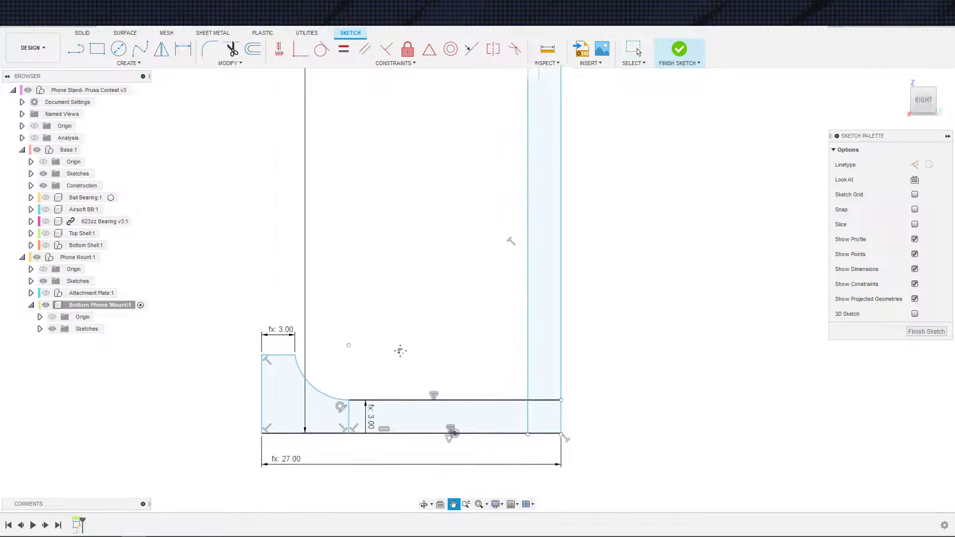
pyautogui.scroll(2, 378, 352)
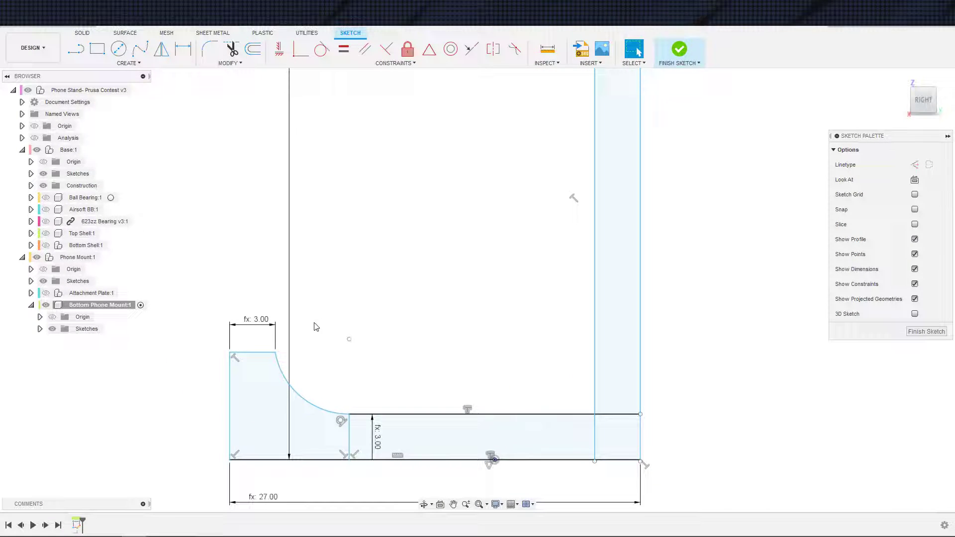
# Raise the lip's top edge slightly and sketch a vertical construction line about 2 mm long from the foot's bottom line below the arc's upper end.
pyautogui.moveTo(267, 359)
pyautogui.mouseDown()
pyautogui.moveTo(265, 319)
pyautogui.moveTo(259, 342)
pyautogui.mouseUp()
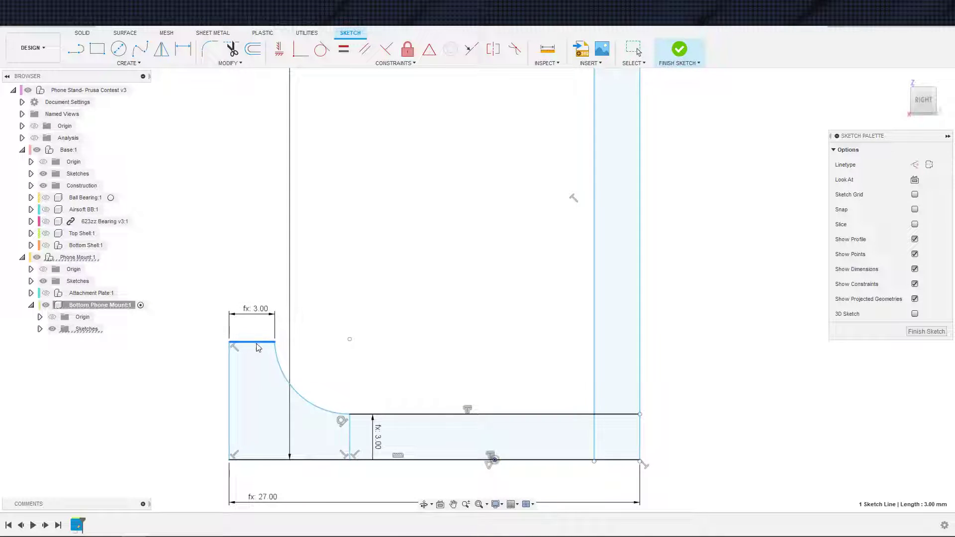
pyautogui.press('s')
pyautogui.click(263, 383)
pyautogui.click(276, 460)
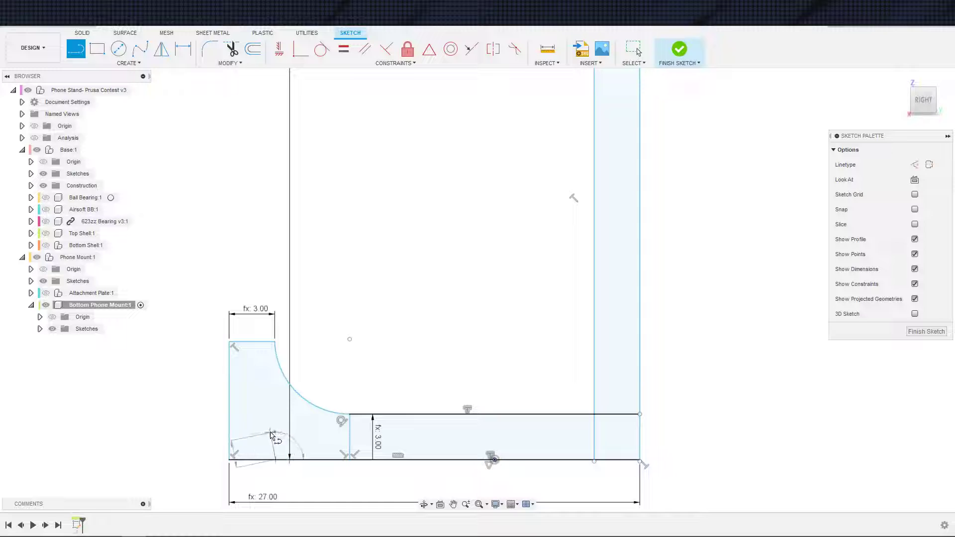
pyautogui.click(276, 430)
pyautogui.press('Escape')
pyautogui.click(275, 438)
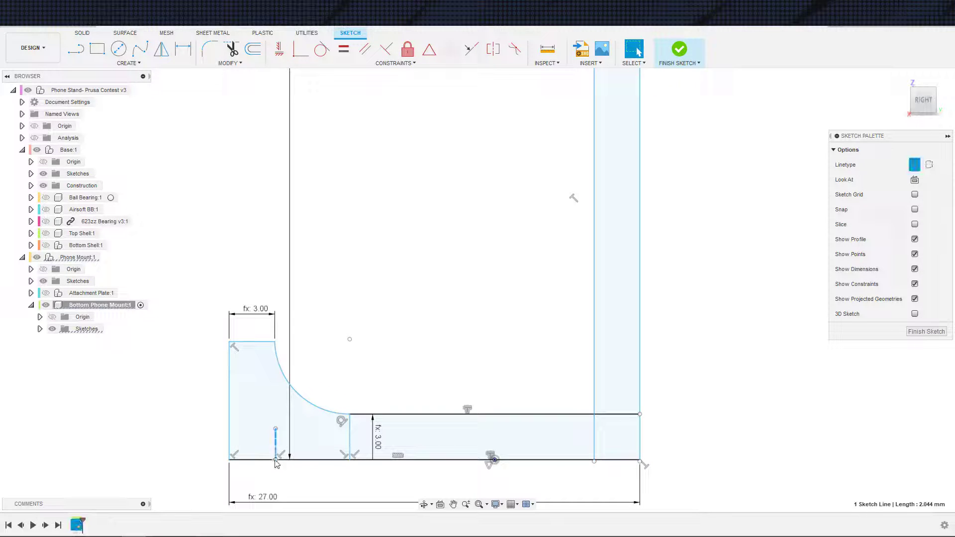
pyautogui.press('x')
# Make the construction line's upper end coincident with the arc's upper endpoint and the arc tangent to that line.
pyautogui.press('Escape')
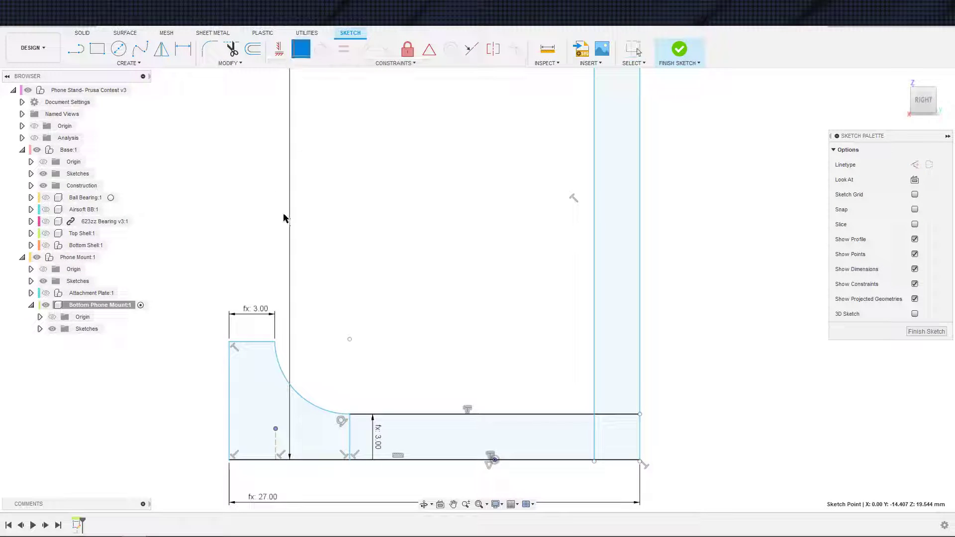
pyautogui.moveTo(274, 344); pyautogui.dragTo(274, 342)
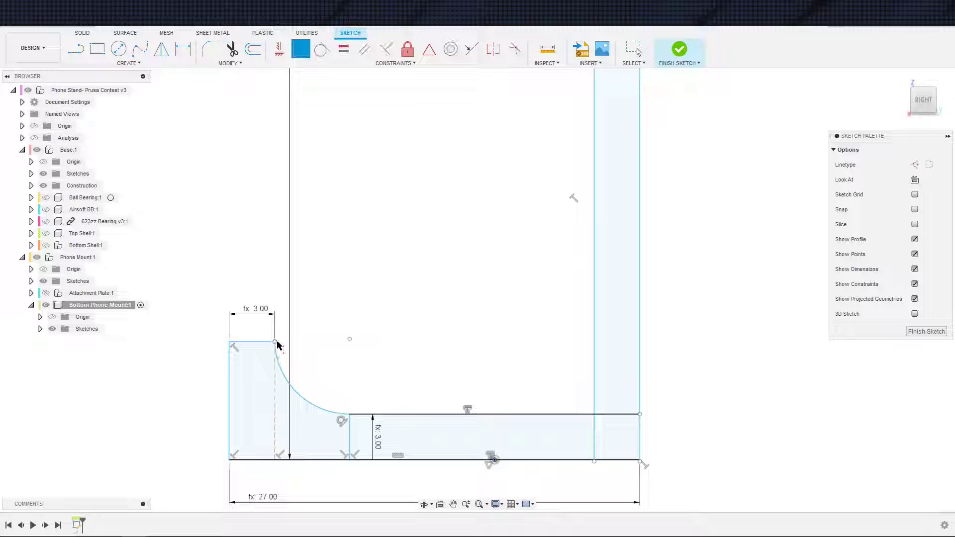
pyautogui.click(274, 378)
pyautogui.click(321, 49)
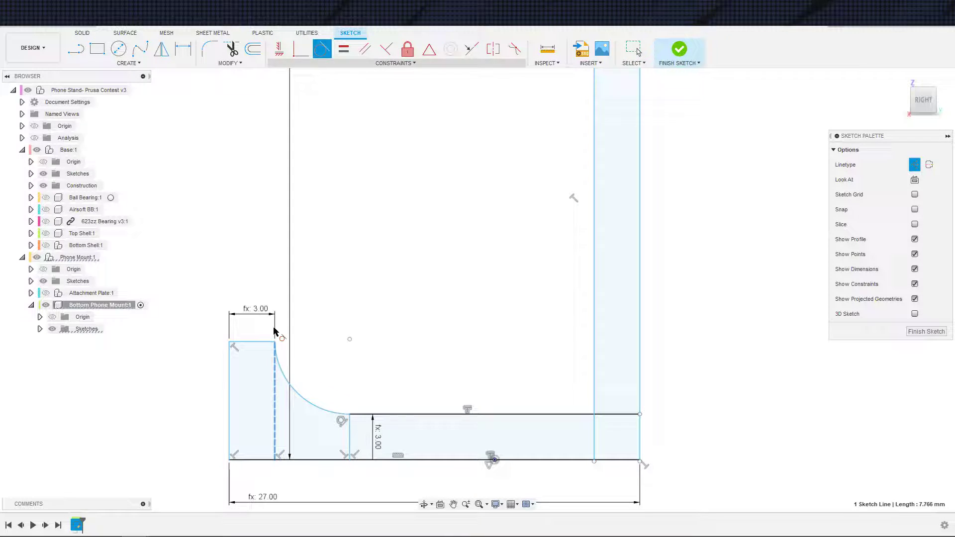
pyautogui.click(284, 376)
pyautogui.press('Escape')
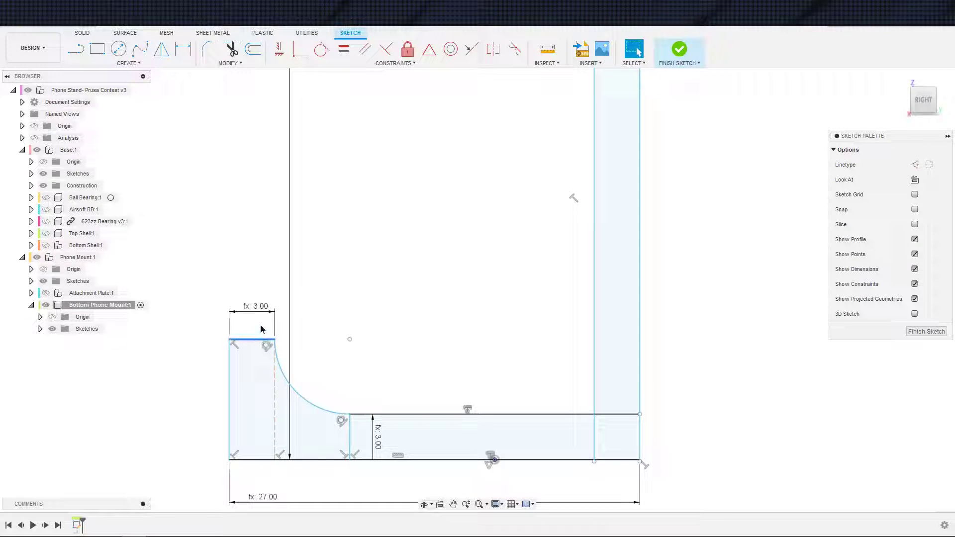
# Try different lip heights by moving the lip's top edge up and down, and undo the last move.
pyautogui.moveTo(261, 329)
pyautogui.mouseDown()
pyautogui.moveTo(261, 292)
pyautogui.moveTo(252, 356)
pyautogui.moveTo(243, 296)
pyautogui.moveTo(255, 353)
pyautogui.moveTo(248, 324)
pyautogui.moveTo(262, 320)
pyautogui.mouseUp()
pyautogui.scroll(2, 326, 337)
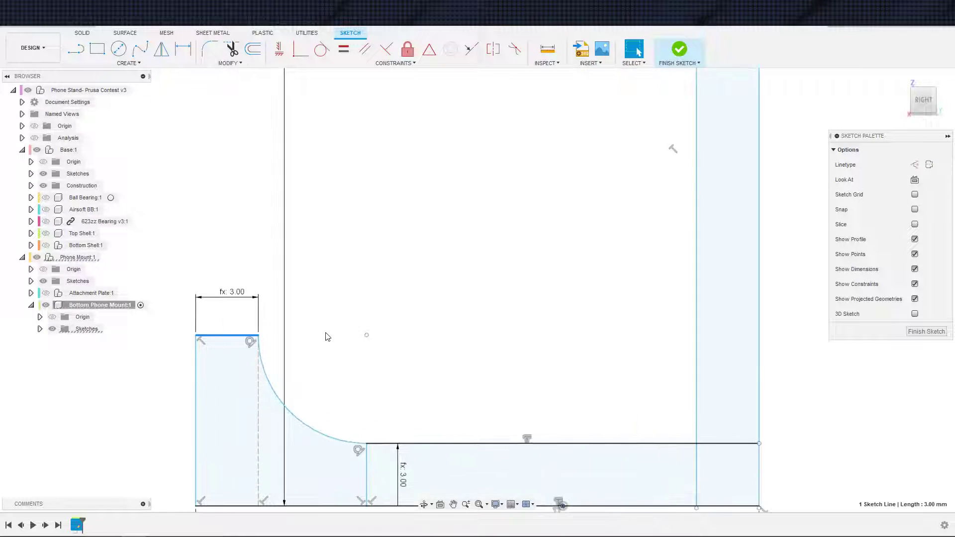
pyautogui.scroll(-6, 326, 337)
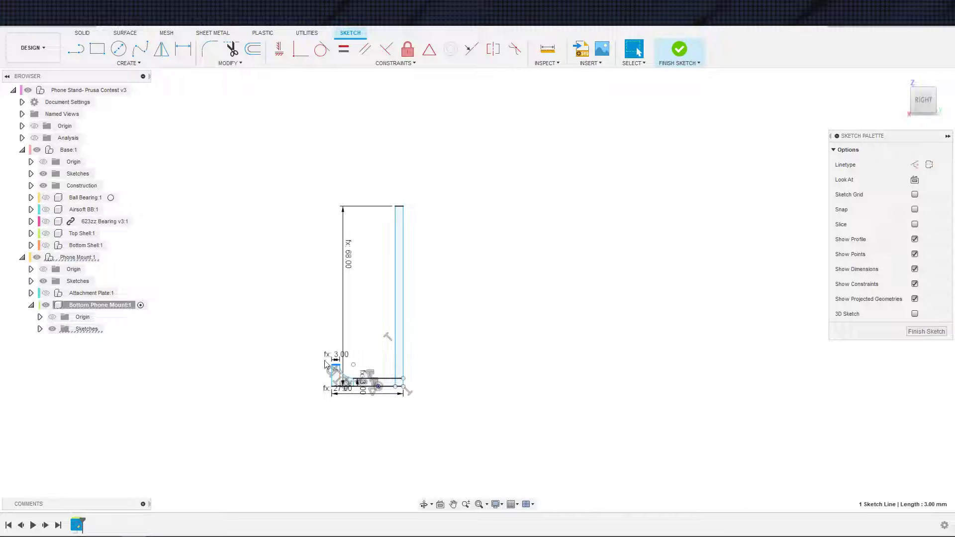
pyautogui.scroll(2, 325, 364)
pyautogui.moveTo(347, 378)
pyautogui.mouseDown()
pyautogui.moveTo(378, 348)
pyautogui.moveTo(349, 359)
pyautogui.moveTo(354, 376)
pyautogui.moveTo(345, 333)
pyautogui.moveTo(338, 368)
pyautogui.moveTo(327, 345)
pyautogui.mouseUp()
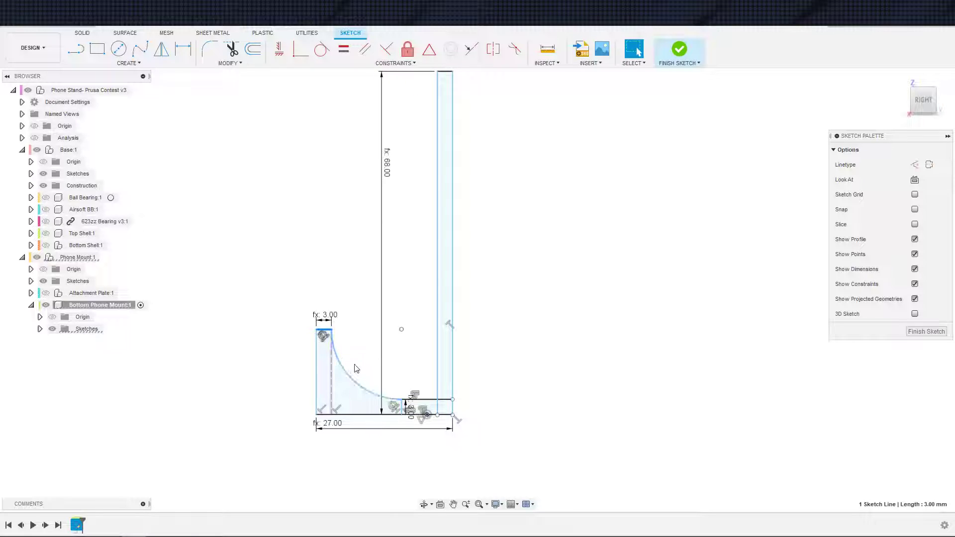
pyautogui.moveTo(324, 337); pyautogui.dragTo(338, 365)
pyautogui.hotkey('ctrl', 'z')
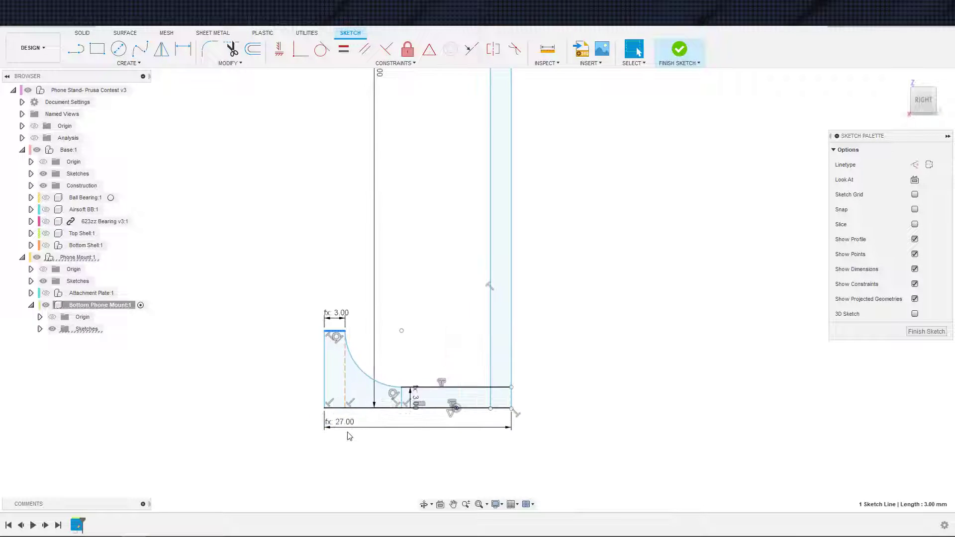
pyautogui.hotkey('ctrl', 'y')
pyautogui.hotkey('ctrl', 'z')
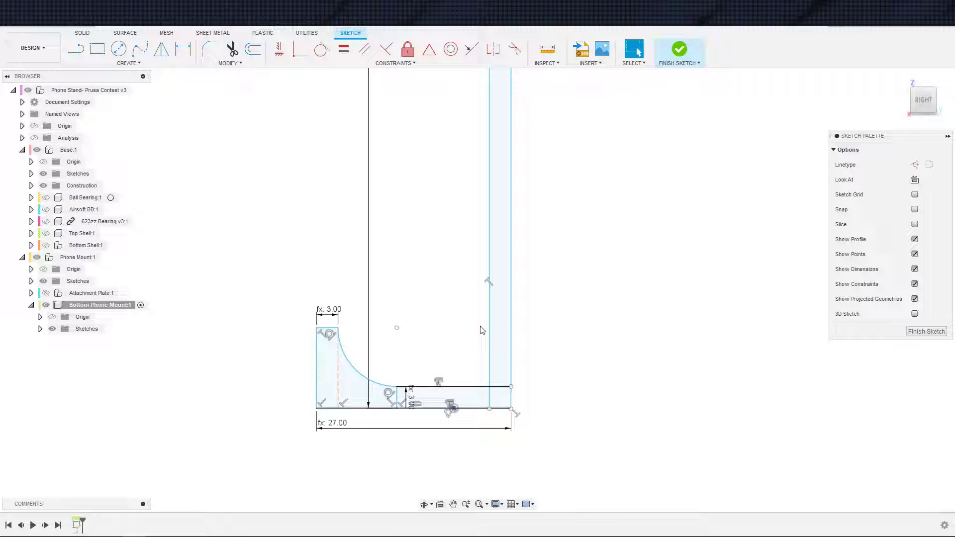
pyautogui.click(413, 386)
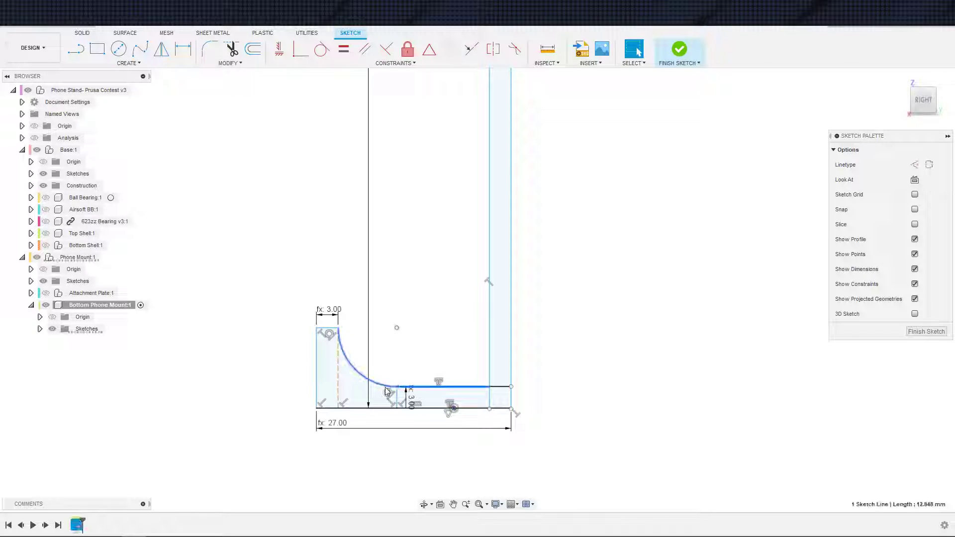
pyautogui.press('d')
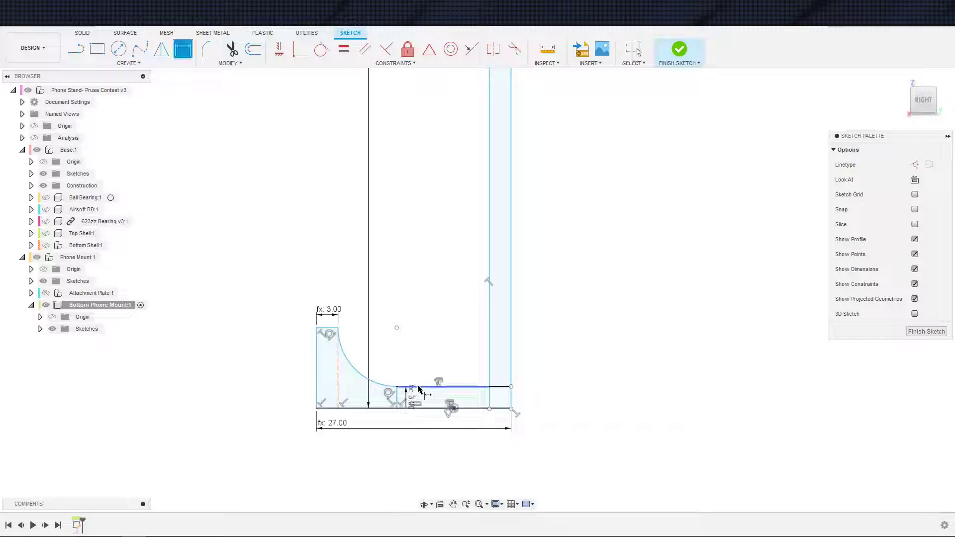
pyautogui.click(418, 365)
pyautogui.press('Escape')
pyautogui.press('Escape')
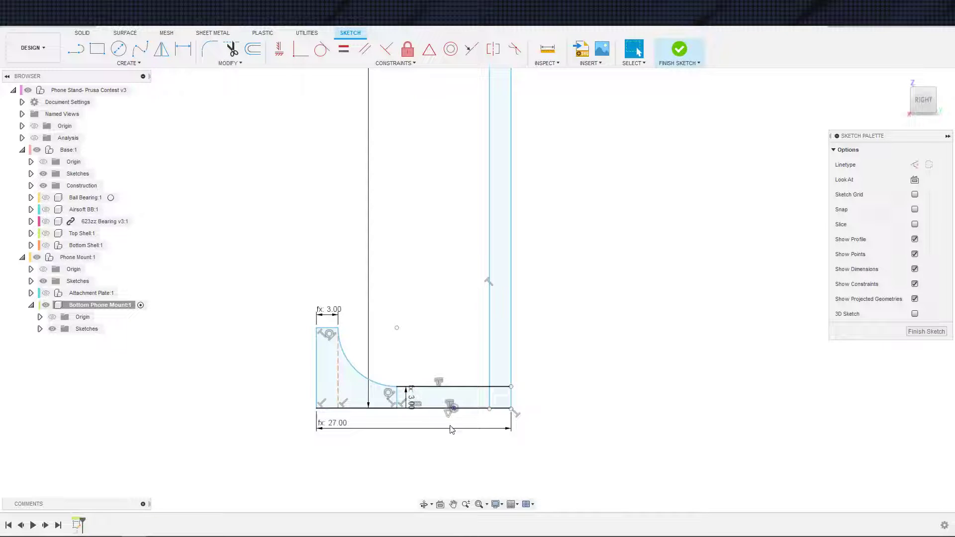
pyautogui.scroll(3, 445, 423)
pyautogui.scroll(-3, 445, 424)
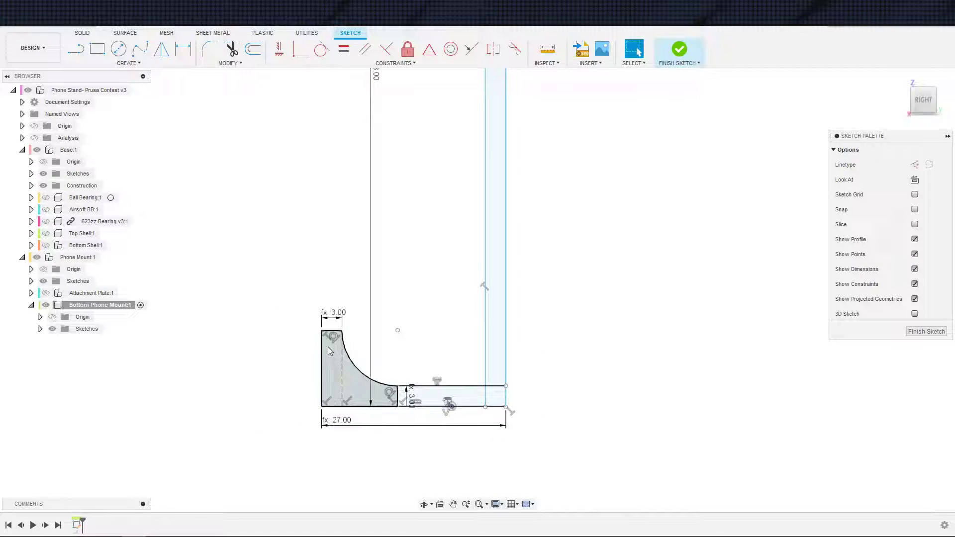
# Dimension the vertical distance between the arc's two endpoints as 7 mm, placing it outside the lip.
pyautogui.press('d')
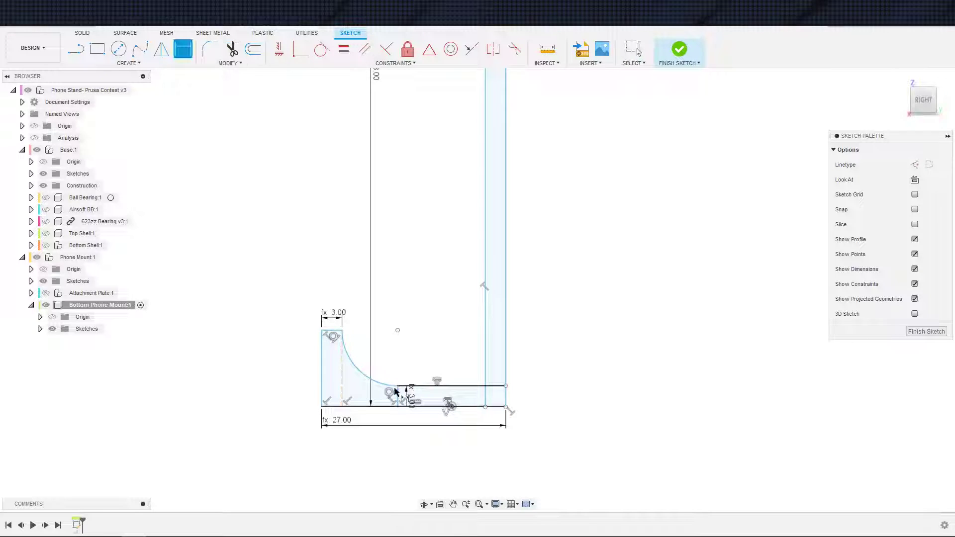
pyautogui.click(340, 331)
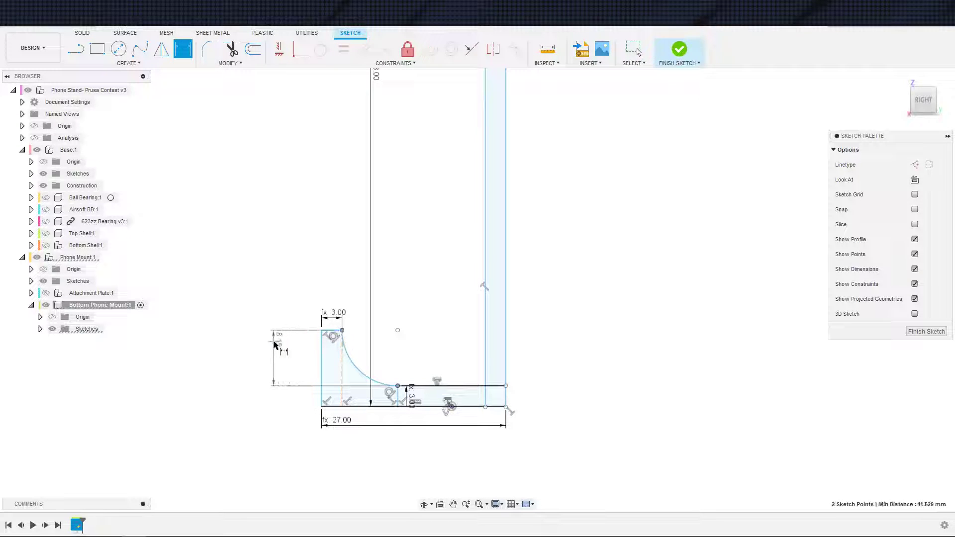
pyautogui.click(277, 336)
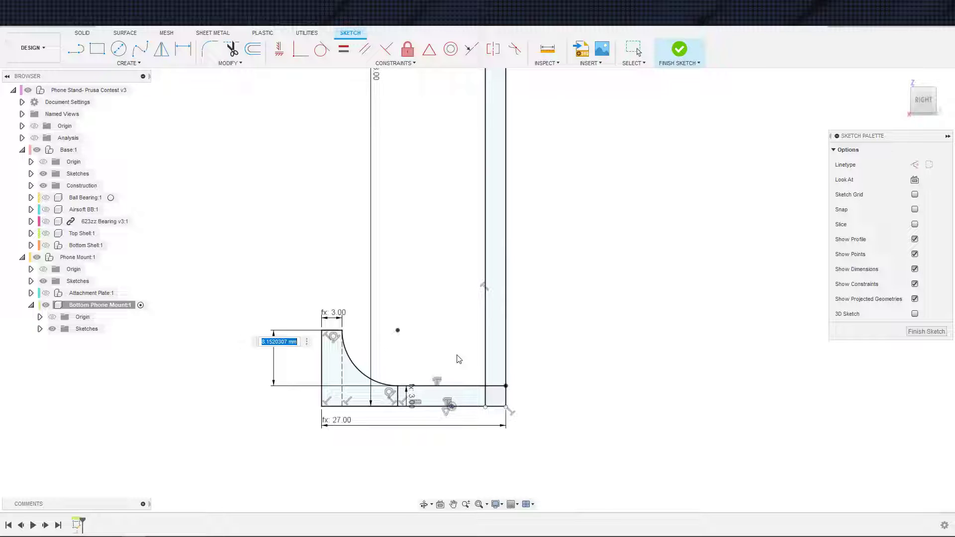
pyautogui.write('7')
pyautogui.press('Return')
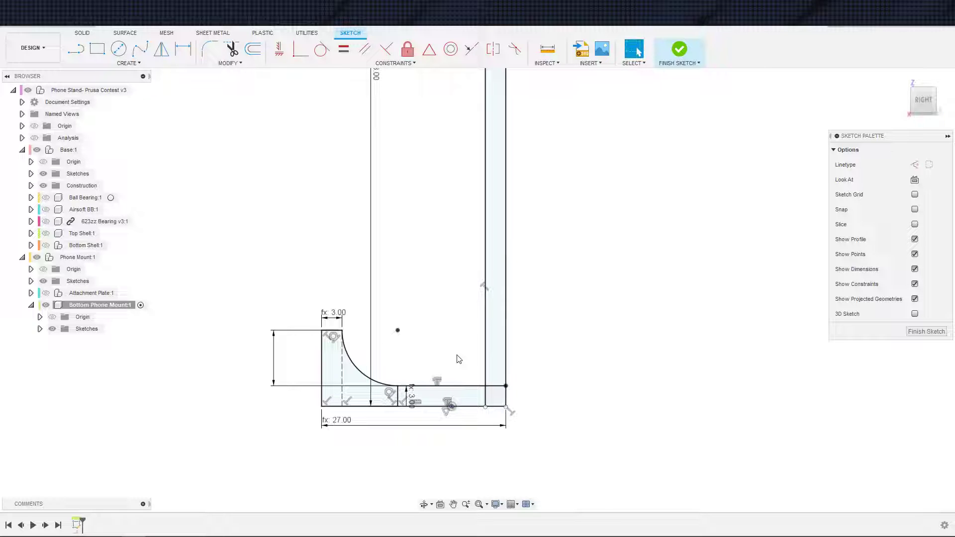
pyautogui.scroll(3, 412, 376)
pyautogui.scroll(-1, 410, 378)
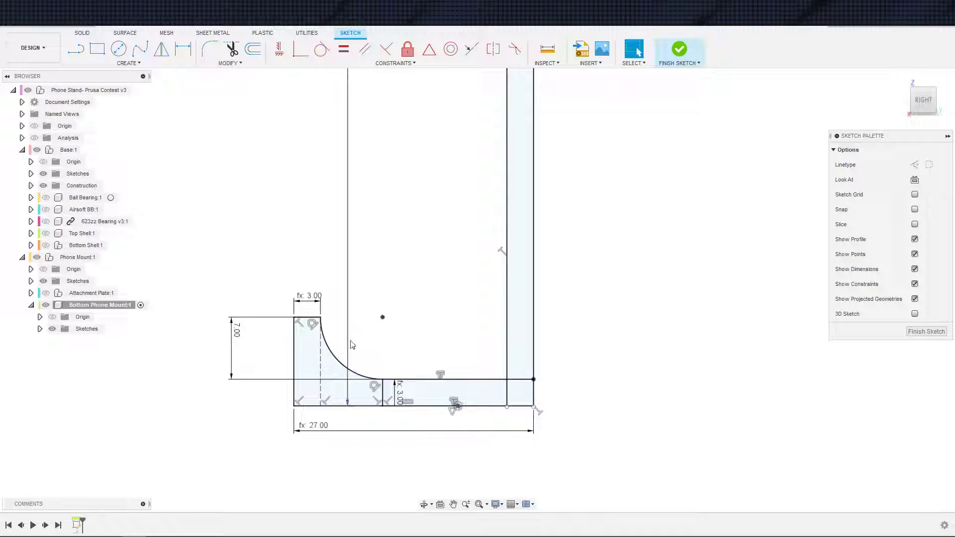
# Inspect the lip and foot of the profile up close and with the sketch view rotated a quarter turn.
pyautogui.scroll(-2, 353, 323)
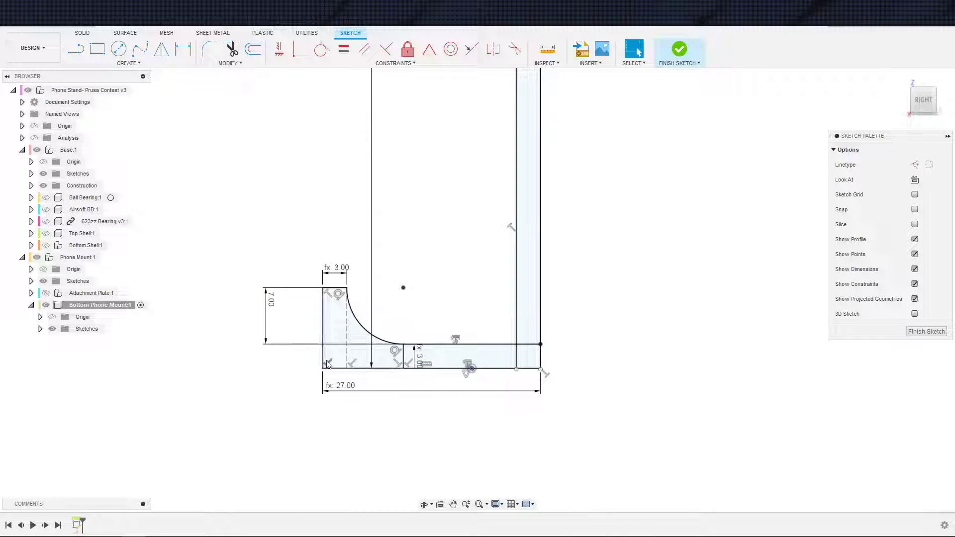
pyautogui.scroll(2, 321, 338)
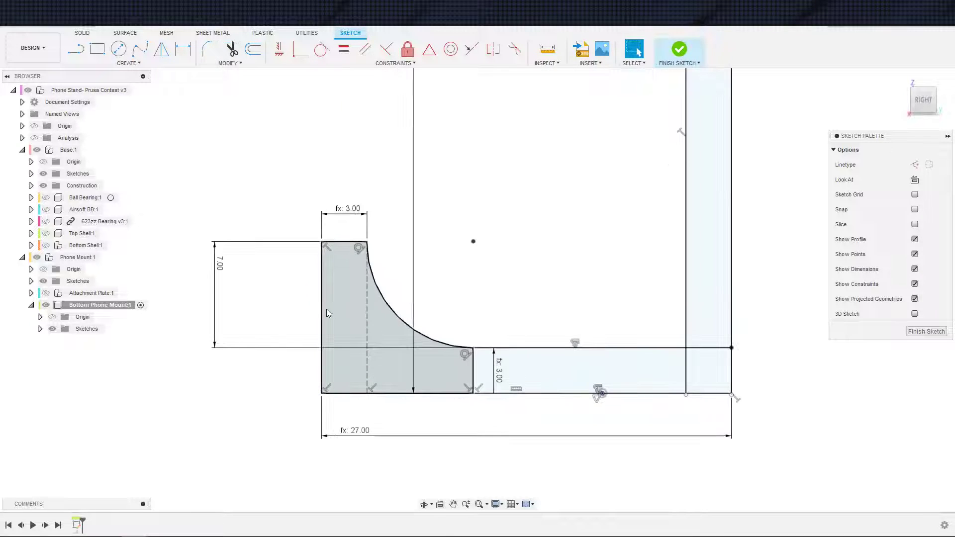
pyautogui.scroll(-2, 327, 304)
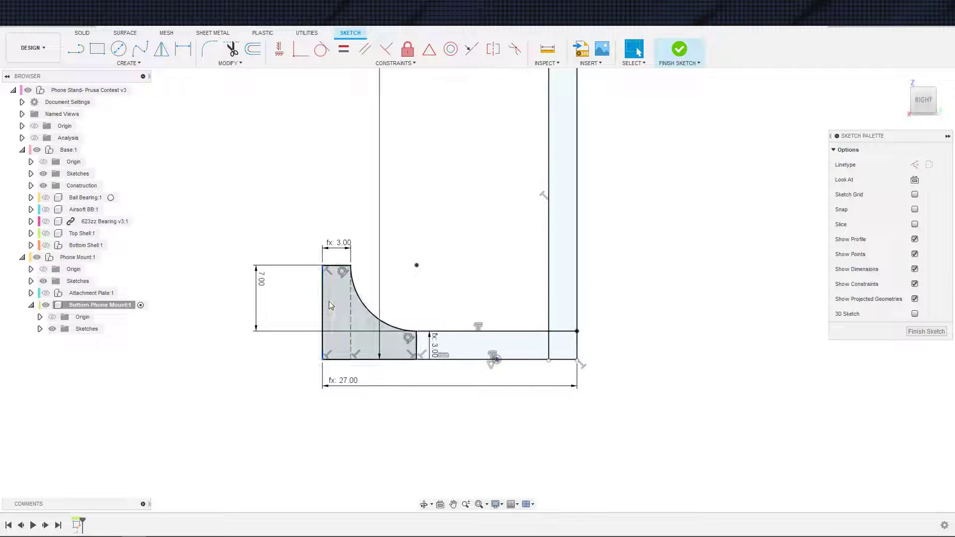
pyautogui.scroll(-1, 321, 301)
pyautogui.scroll(-1, 322, 303)
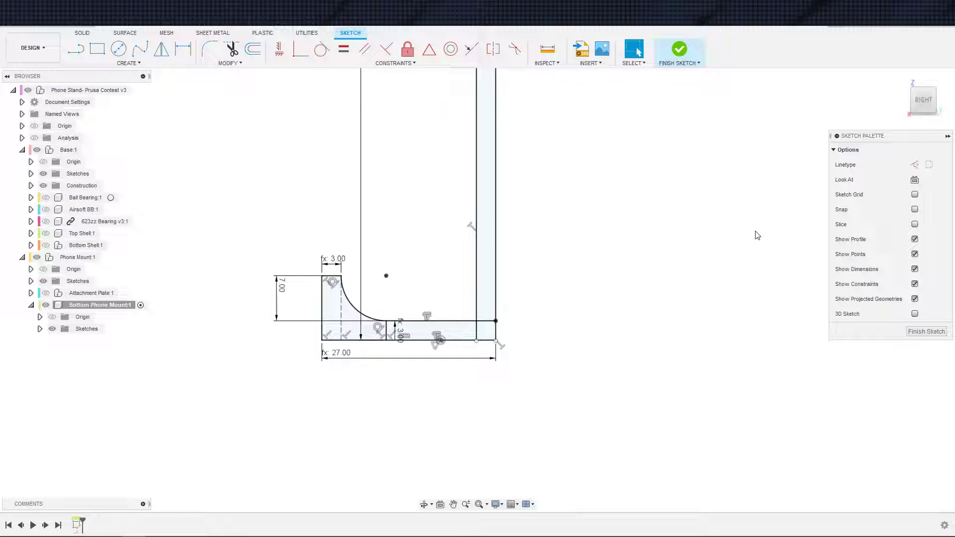
pyautogui.click(950, 88)
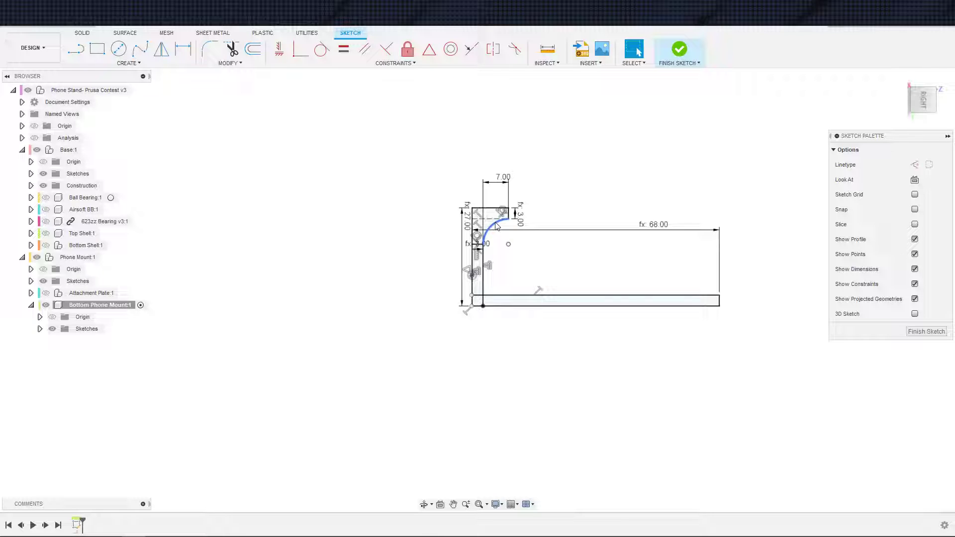
pyautogui.moveTo(497, 233)
pyautogui.keyDown('shift'); pyautogui.mouseDown(button='middle')
pyautogui.moveTo(469, 257)
pyautogui.moveTo(487, 256)
pyautogui.mouseUp(button='middle'); pyautogui.keyUp('shift')
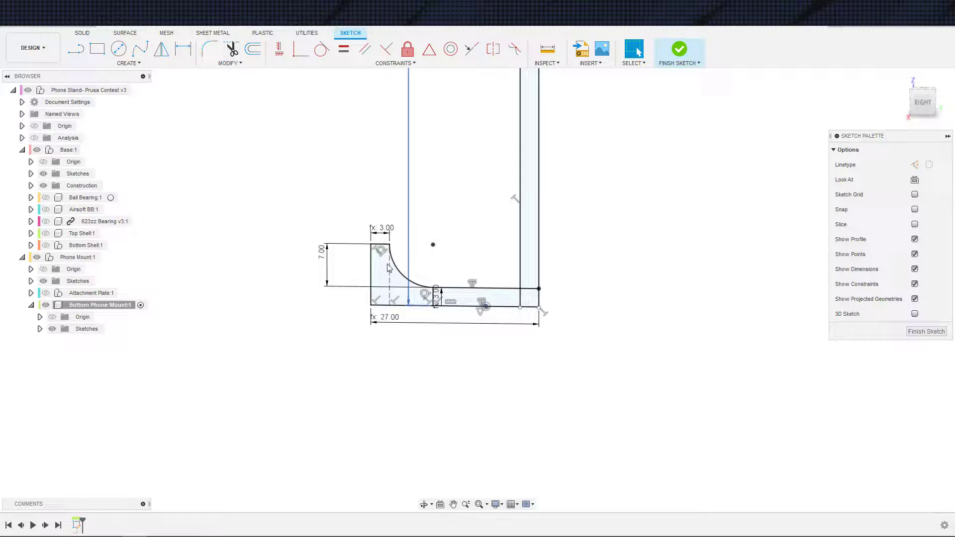
# Delete the 7 mm vertical dimension beside the lip.
pyautogui.click(323, 254)
pyautogui.press('Delete')
pyautogui.scroll(3, 446, 247)
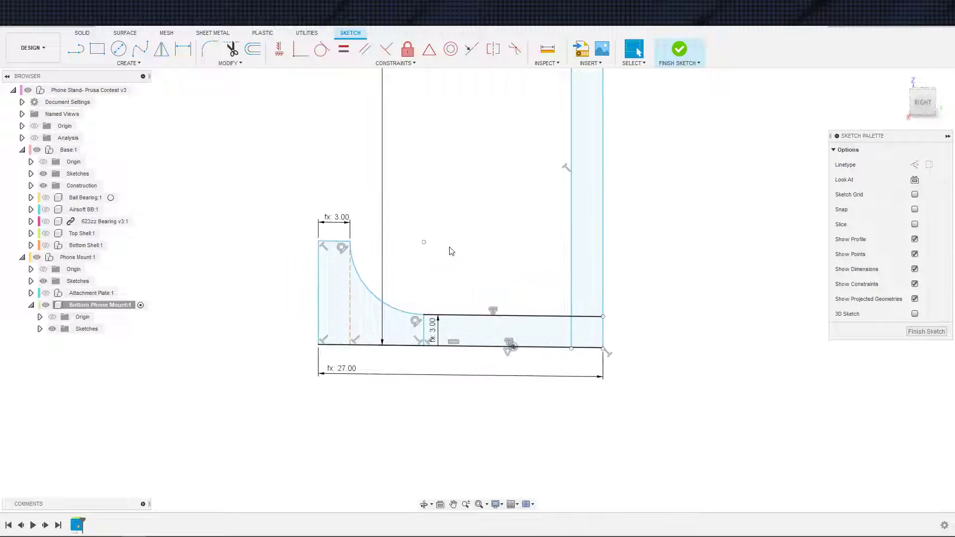
# Try to dimension the lip's arc, and the distance from the foot's short vertical line to the lip's top edge.
pyautogui.press('d')
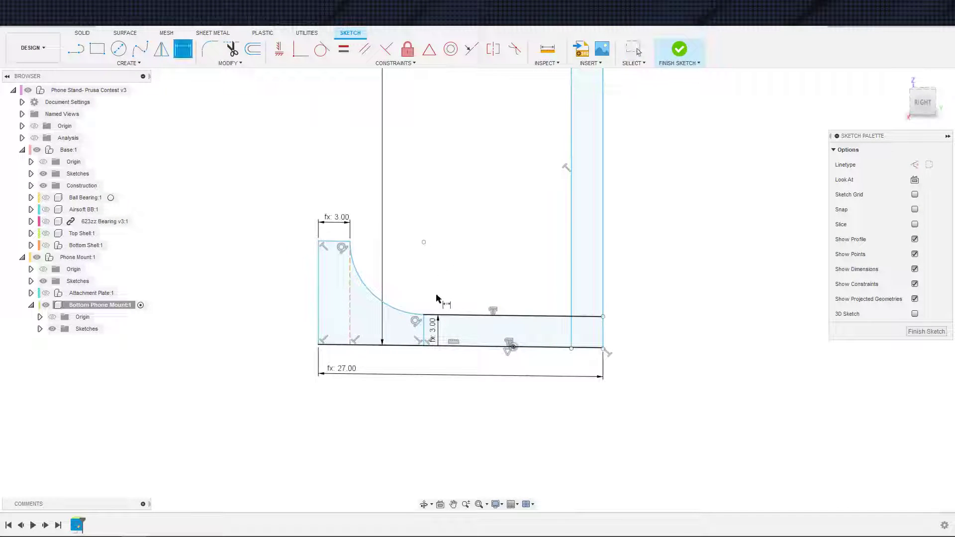
pyautogui.click(415, 316)
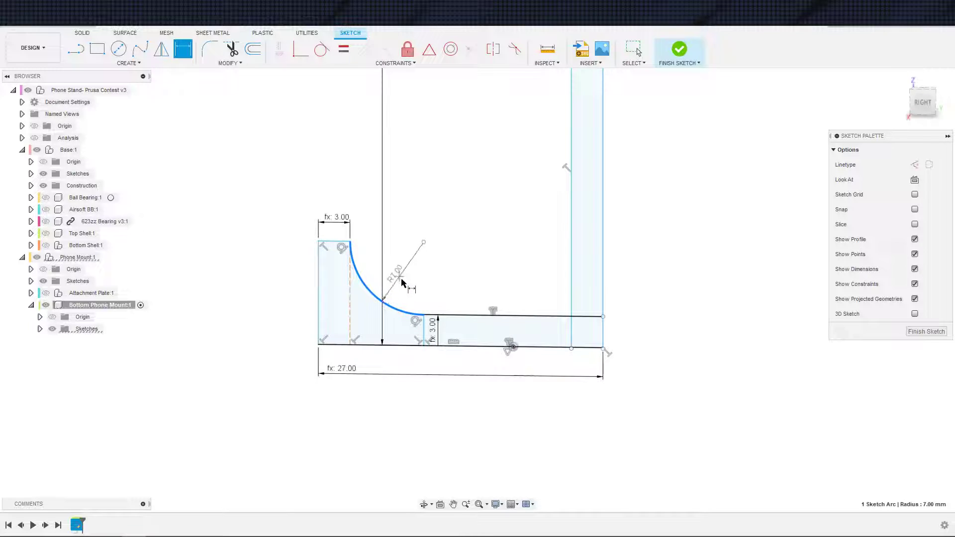
pyautogui.press('Escape')
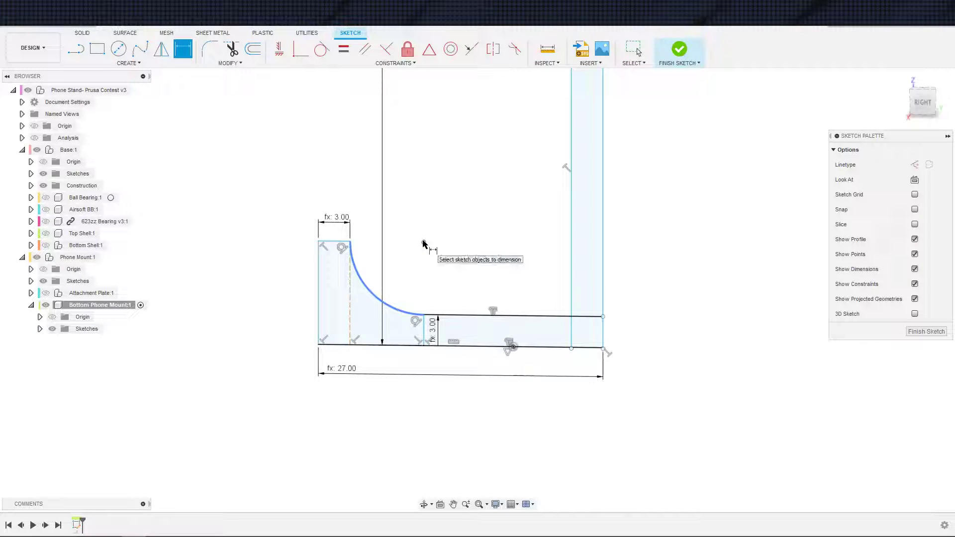
pyautogui.click(424, 329)
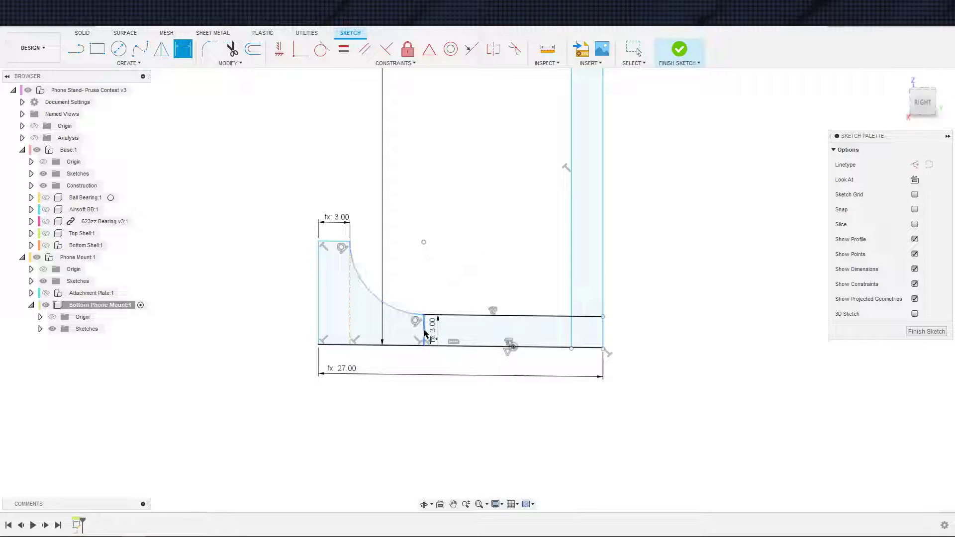
pyautogui.click(343, 243)
pyautogui.click(378, 271)
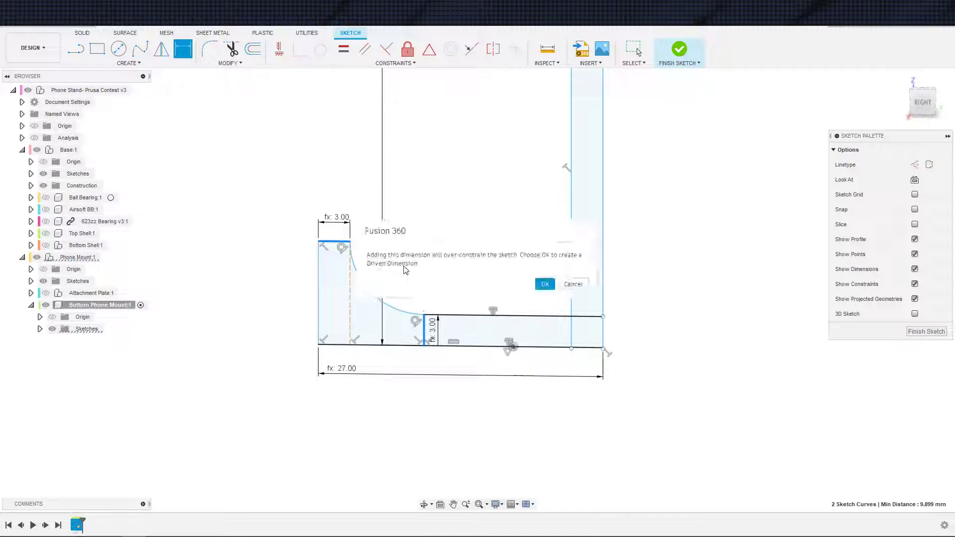
pyautogui.press('Escape')
# Lower the lip's top edge to a height of about 8.5 mm and delete the vertical construction line below the arc's upper end.
pyautogui.scroll(4, 395, 281)
pyautogui.moveTo(399, 283); pyautogui.dragTo(459, 287, button='middle')
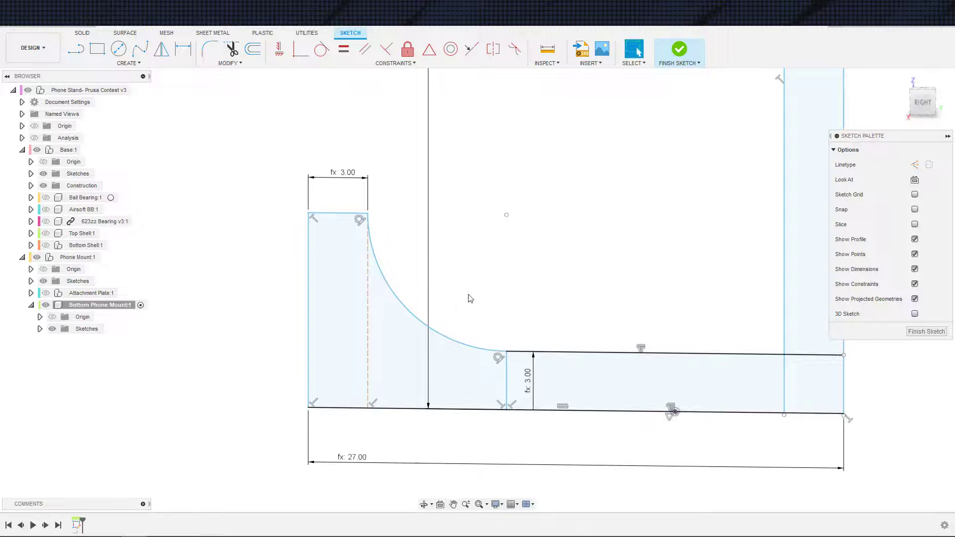
pyautogui.click(368, 226)
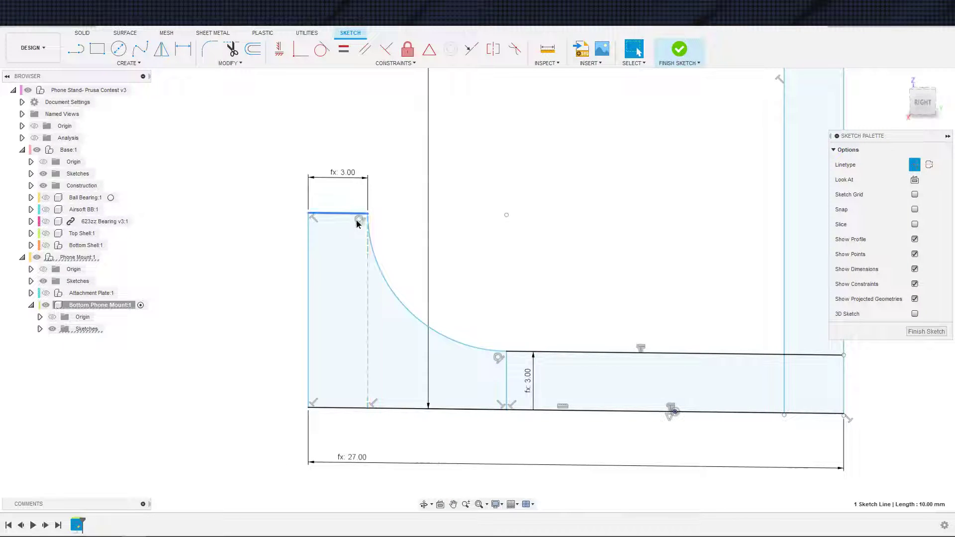
pyautogui.moveTo(358, 218)
pyautogui.mouseDown()
pyautogui.moveTo(386, 309)
pyautogui.moveTo(360, 245)
pyautogui.mouseUp()
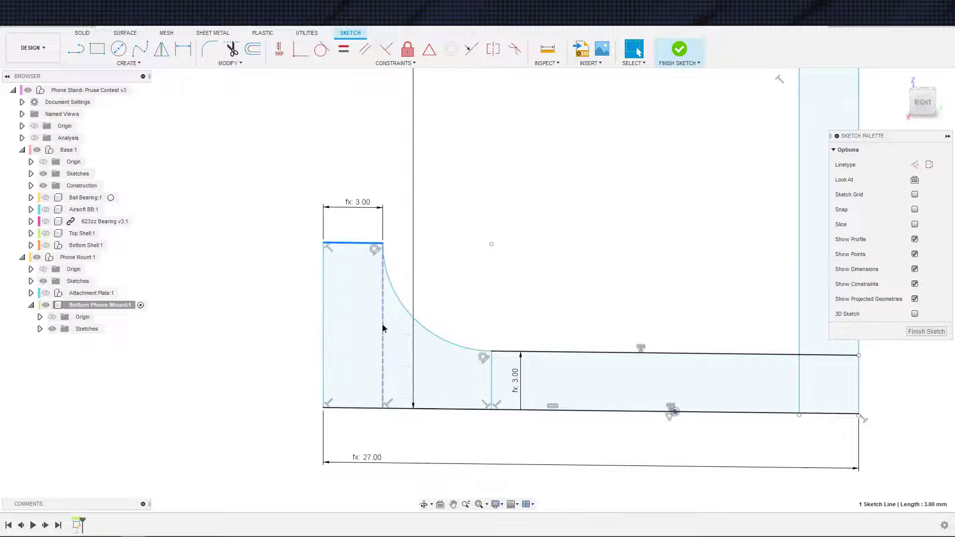
pyautogui.click(382, 326)
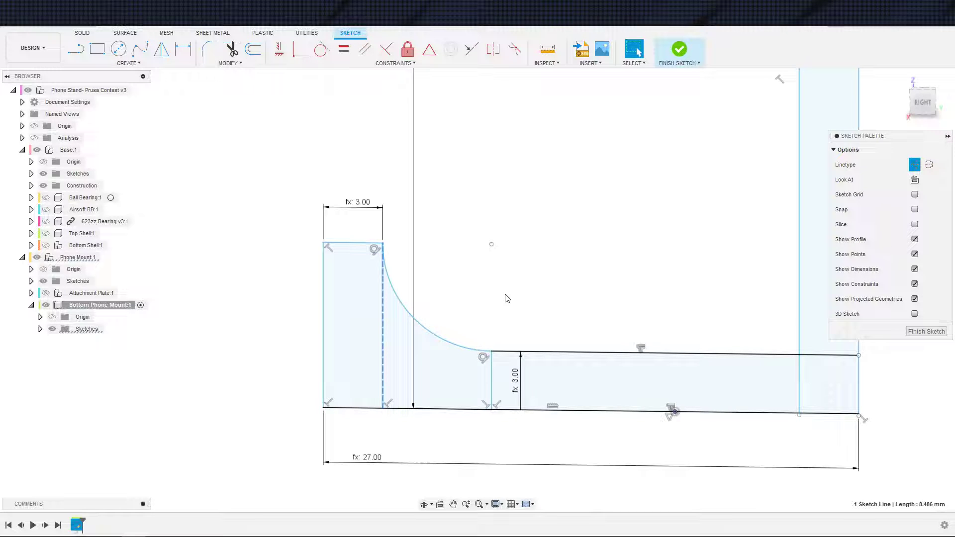
pyautogui.press('Delete')
pyautogui.scroll(2, 400, 339)
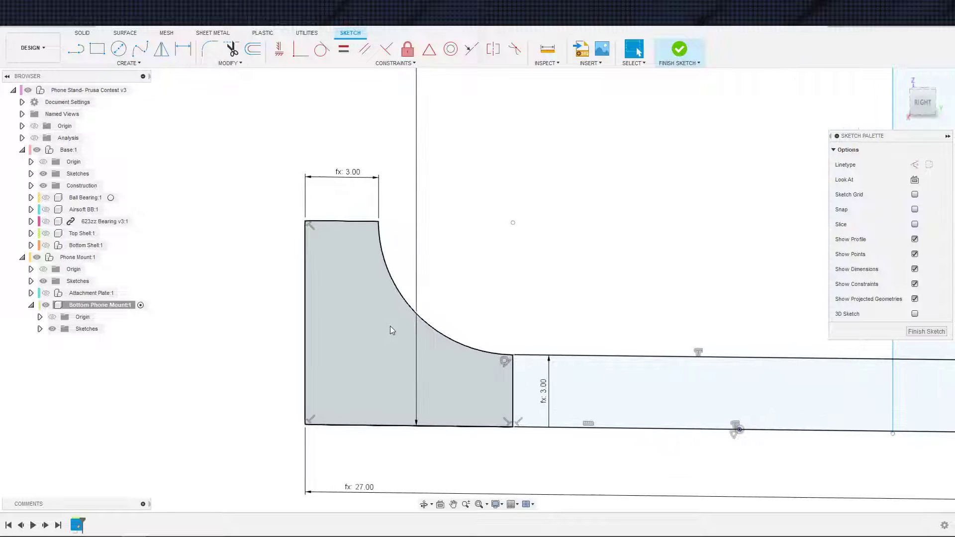
pyautogui.press('s')
pyautogui.press('Escape')
pyautogui.press('d')
pyautogui.click(511, 366)
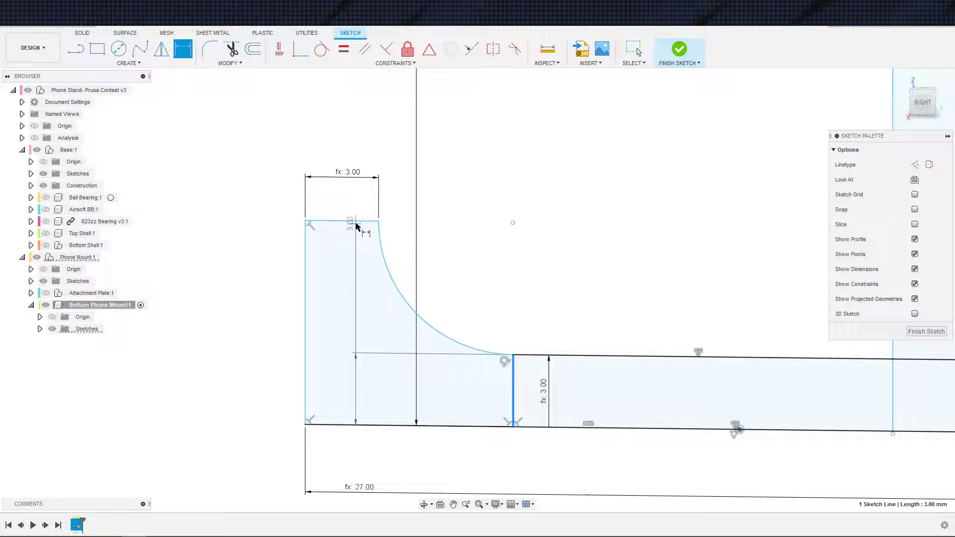
pyautogui.press('Escape')
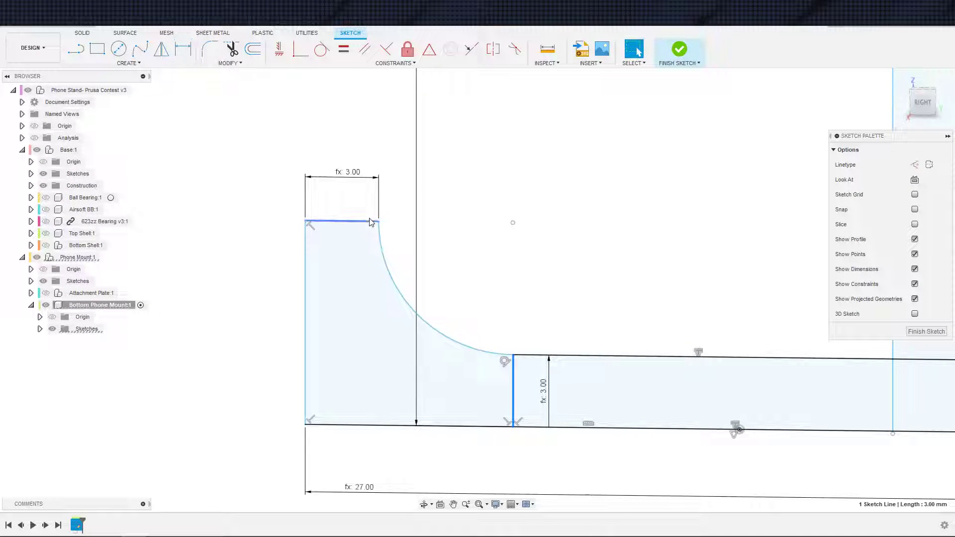
pyautogui.scroll(1, 365, 307)
pyautogui.scroll(-1, 365, 306)
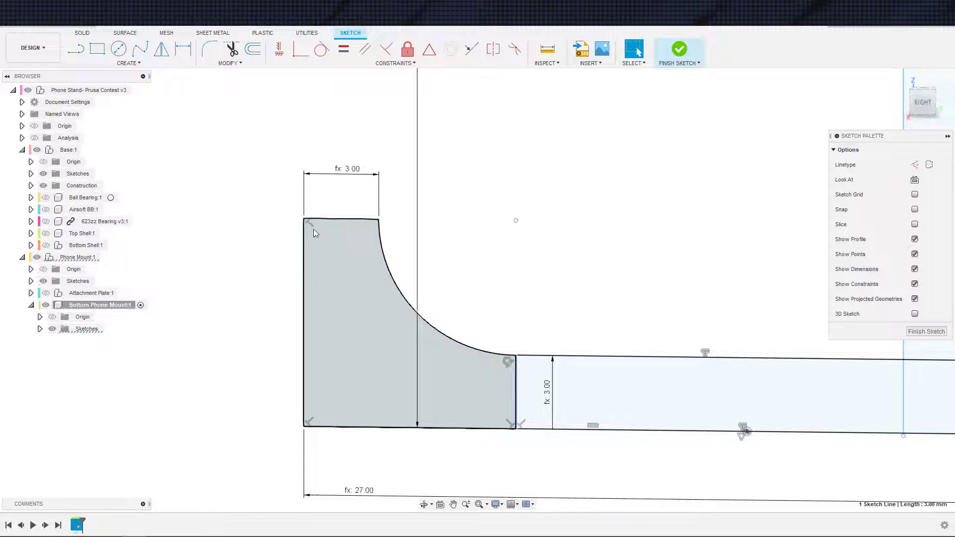
# Lower the lip's top edge further so the arc meets it at an angle.
pyautogui.moveTo(356, 224); pyautogui.dragTo(341, 258)
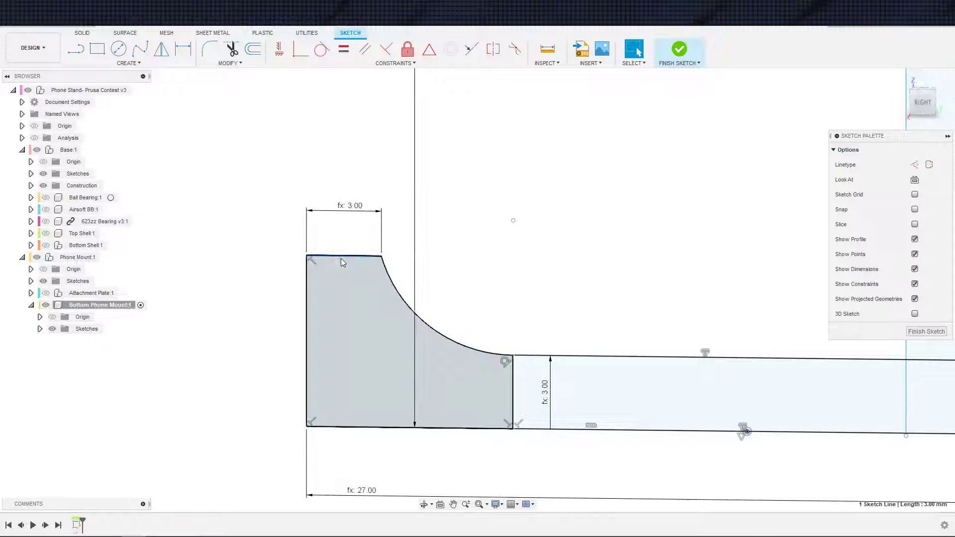
pyautogui.scroll(1, 368, 306)
pyautogui.scroll(-1, 372, 296)
# Draw two connected lines from the arc's lower endpoint to its center point and on to its upper endpoint.
pyautogui.press('s')
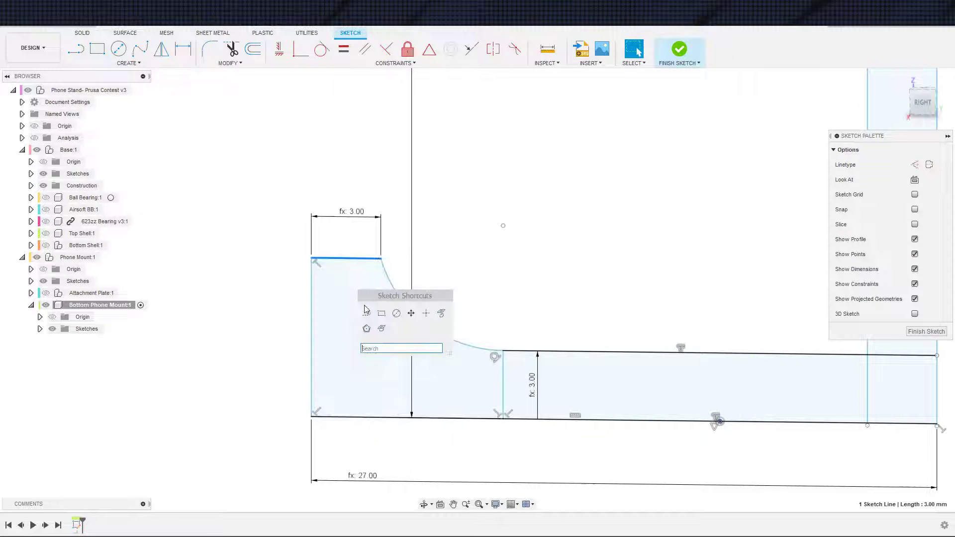
pyautogui.click(366, 313)
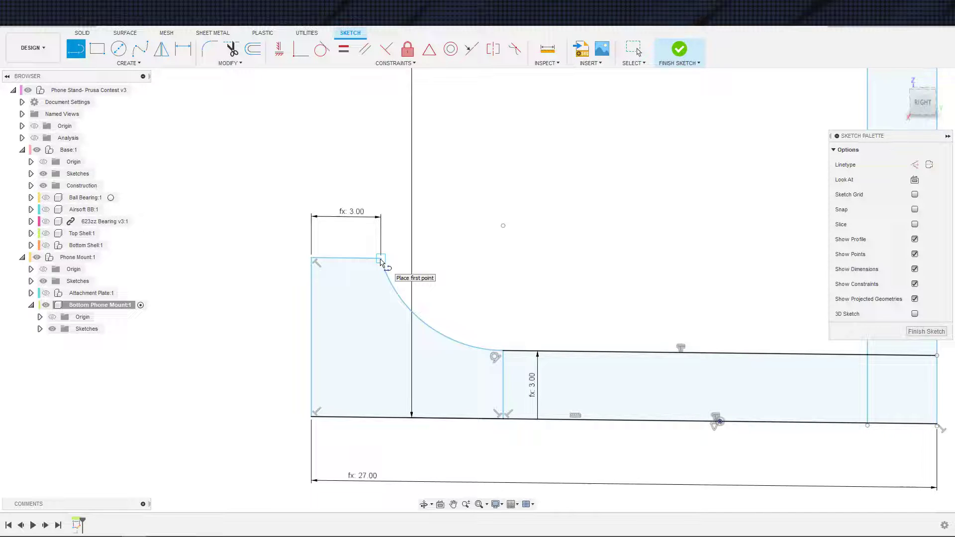
pyautogui.click(502, 351)
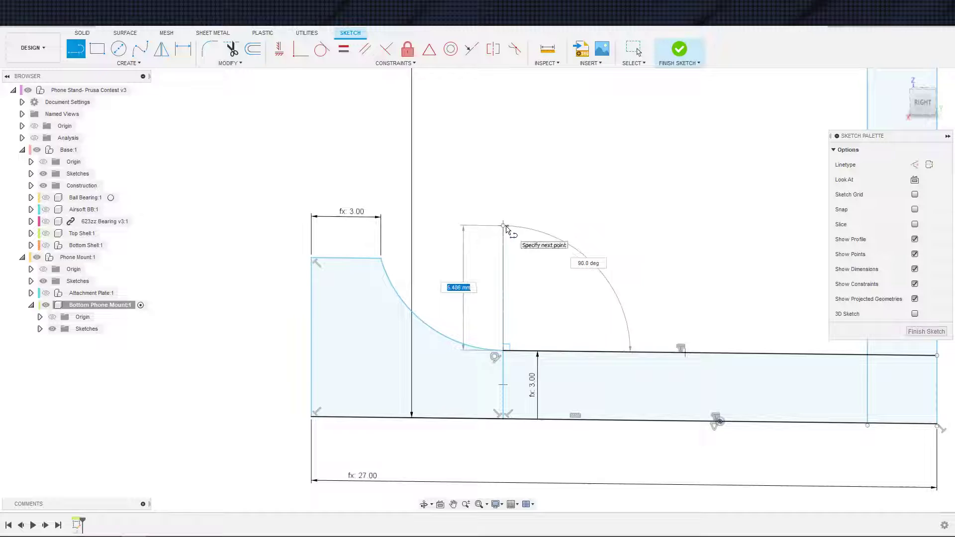
pyautogui.click(504, 226)
pyautogui.click(381, 259)
pyautogui.press('Escape')
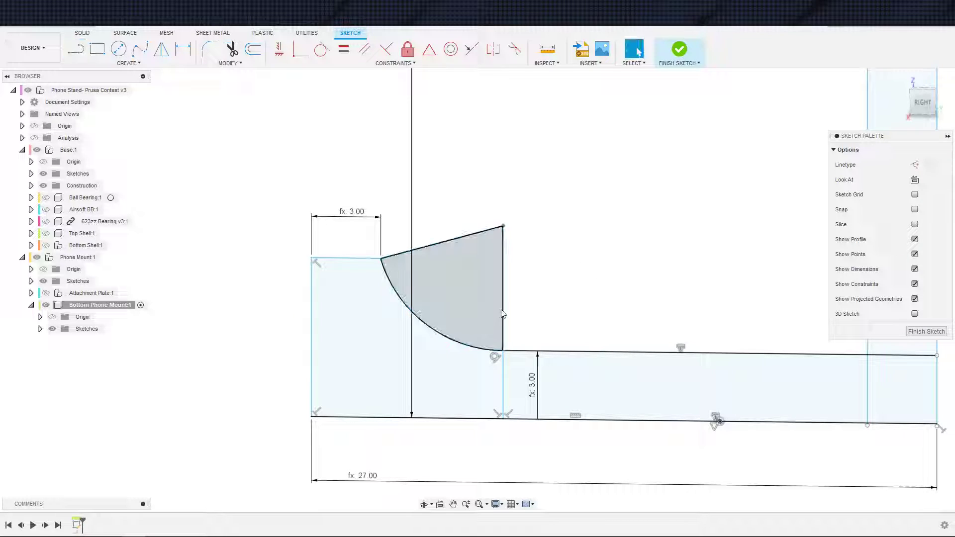
# Convert both lines between the arc's center and its endpoints to construction lines.
pyautogui.click(502, 313)
pyautogui.press('x')
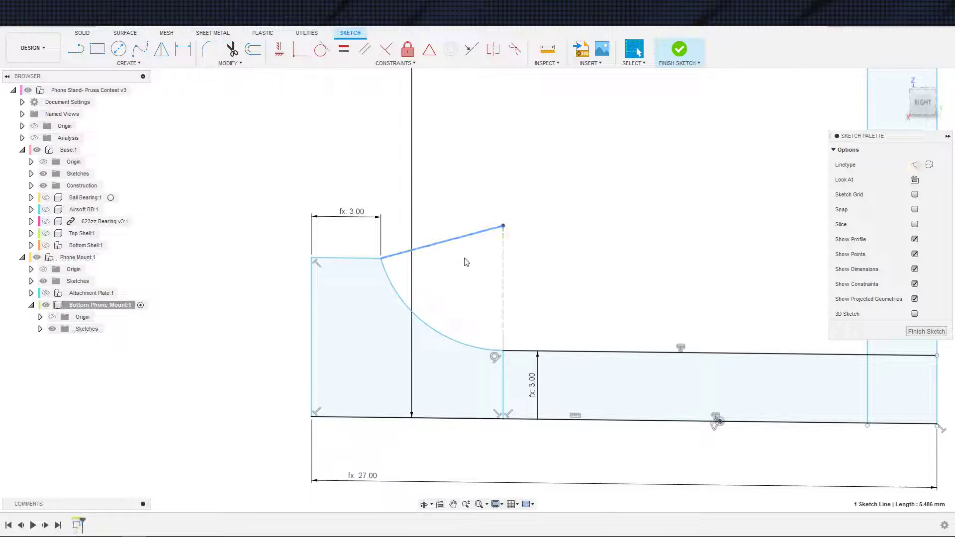
pyautogui.press('s')
pyautogui.press('Escape')
pyautogui.press('x')
# Dimension the angle between the two construction lines at the arc's center as 60 degrees.
pyautogui.press('d')
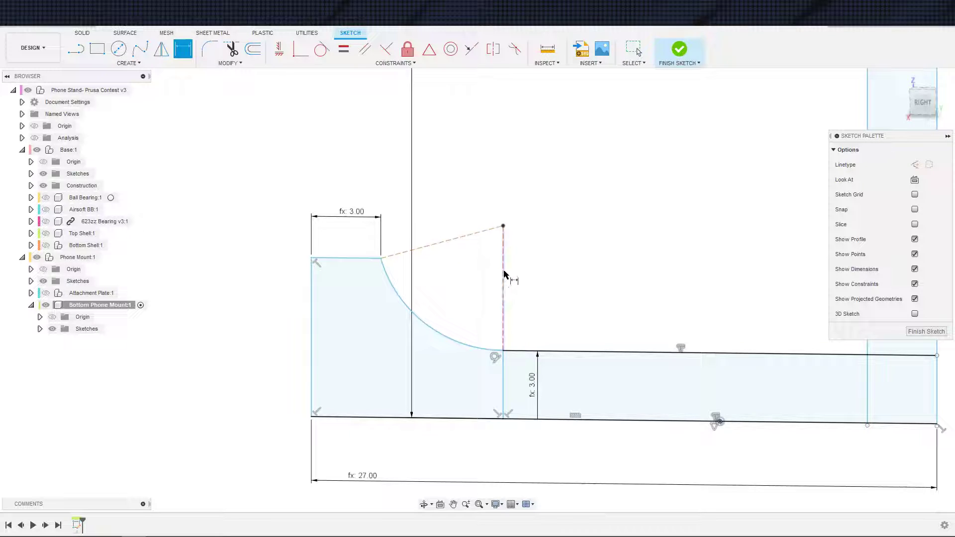
pyautogui.click(504, 274)
pyautogui.click(462, 237)
pyautogui.click(480, 258)
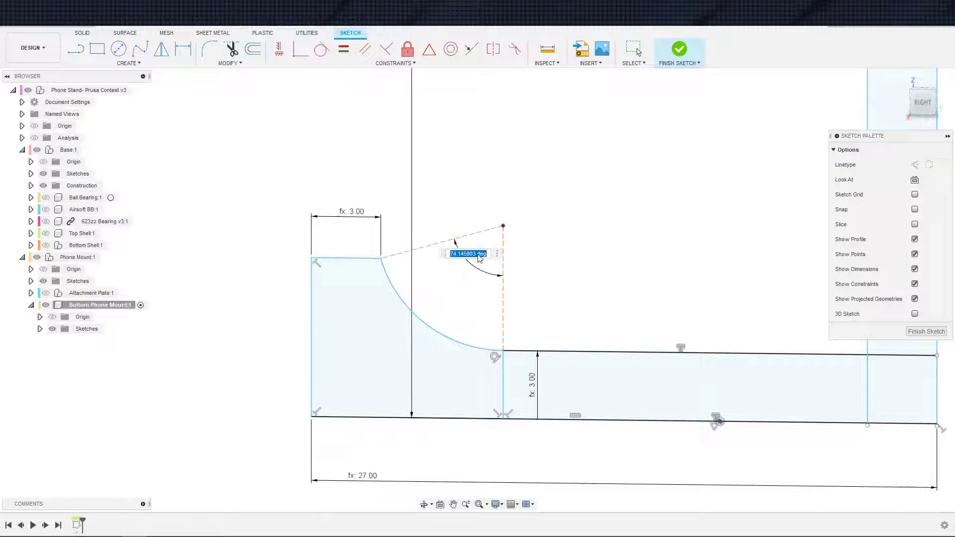
pyautogui.write('600')
pyautogui.press('Return')
pyautogui.press('Escape')
# Square up the tilted sketch view and raise the lip's top edge to a height of about 10.5 mm.
pyautogui.scroll(-2, 494, 314)
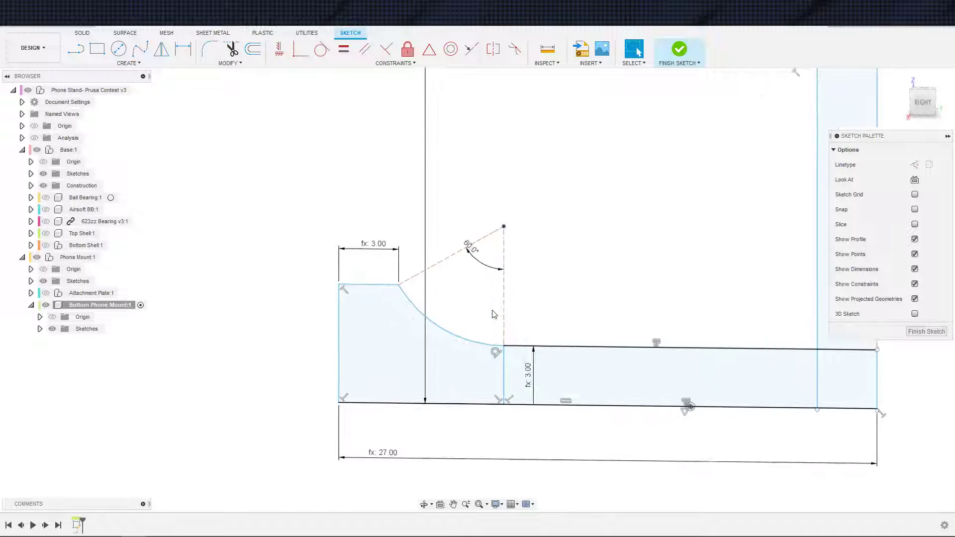
pyautogui.scroll(2, 494, 315)
pyautogui.moveTo(480, 320)
pyautogui.keyDown('shift'); pyautogui.mouseDown(button='middle')
pyautogui.moveTo(486, 292)
pyautogui.moveTo(472, 303)
pyautogui.moveTo(453, 298)
pyautogui.moveTo(484, 273)
pyautogui.moveTo(470, 304)
pyautogui.moveTo(525, 247)
pyautogui.mouseUp(button='middle'); pyautogui.keyUp('shift')
pyautogui.scroll(-3, 512, 248)
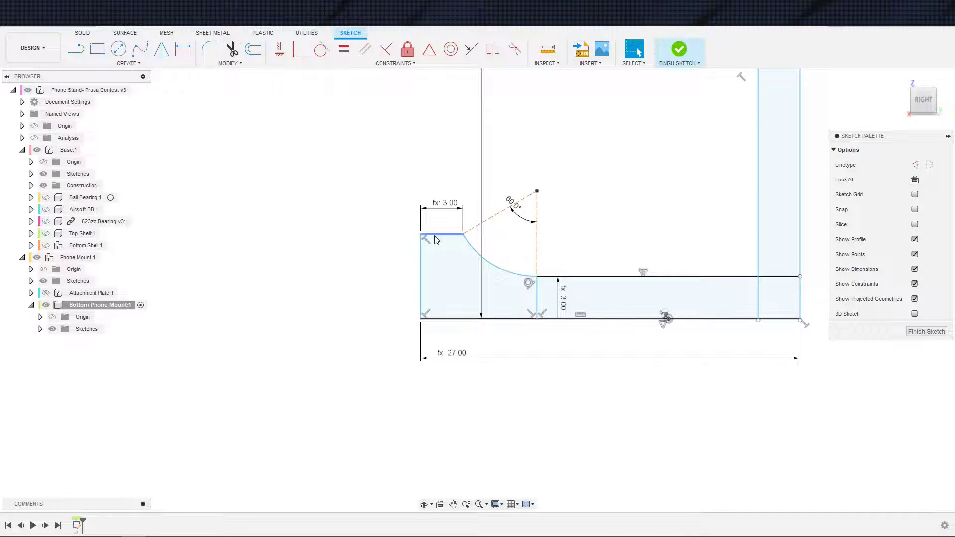
pyautogui.moveTo(436, 234)
pyautogui.mouseDown()
pyautogui.moveTo(435, 201)
pyautogui.moveTo(450, 195)
pyautogui.moveTo(440, 209)
pyautogui.moveTo(423, 172)
pyautogui.mouseUp()
pyautogui.scroll(-3, 467, 222)
pyautogui.moveTo(467, 222); pyautogui.dragTo(547, 290, button='middle')
pyautogui.scroll(-2, 547, 290)
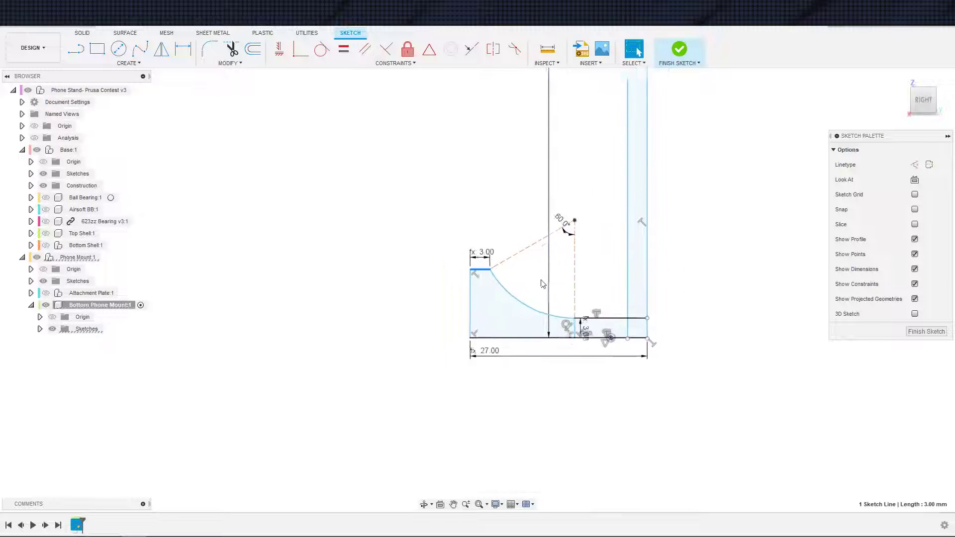
# Try a height dimension placed outside the lip's outer vertical edge, and undo it.
pyautogui.press('d')
pyautogui.click(473, 312)
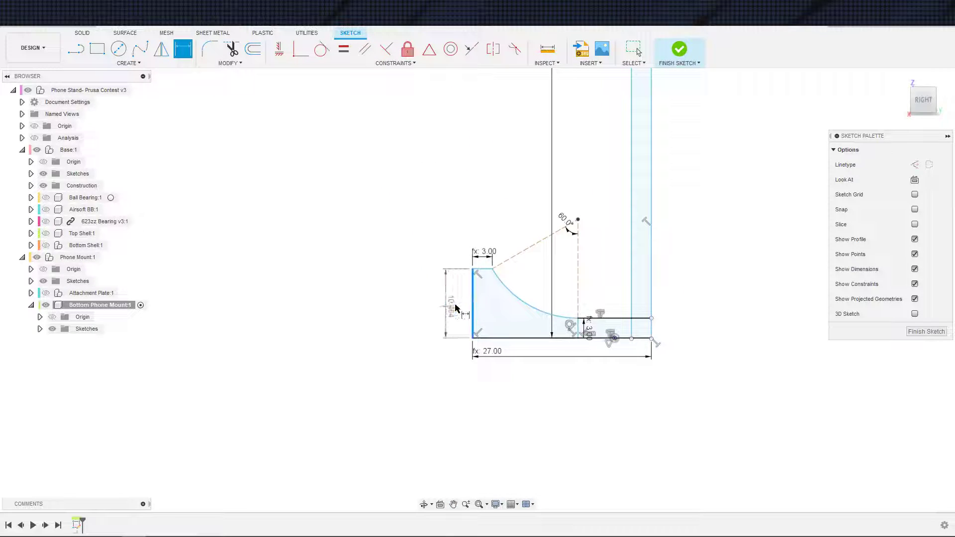
pyautogui.click(453, 307)
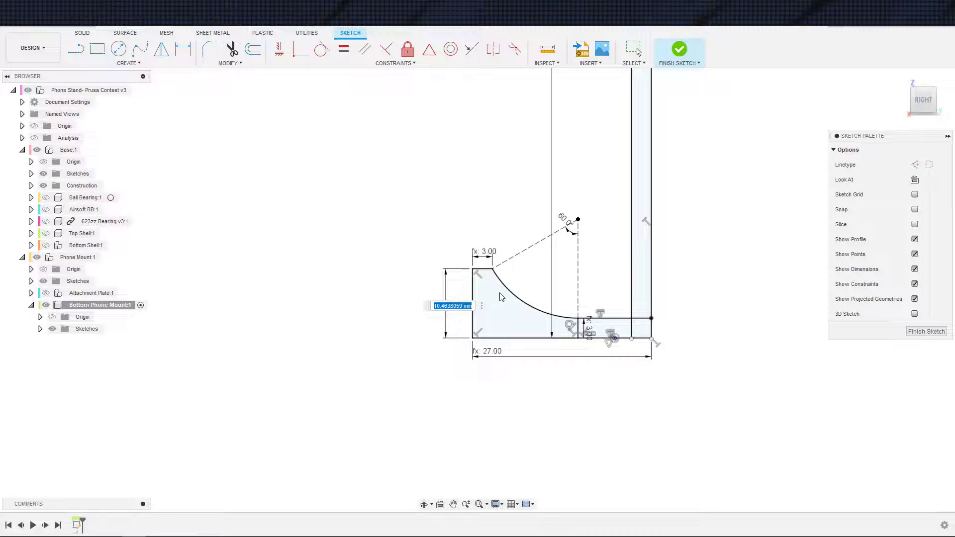
pyautogui.press('Return')
pyautogui.press('Escape')
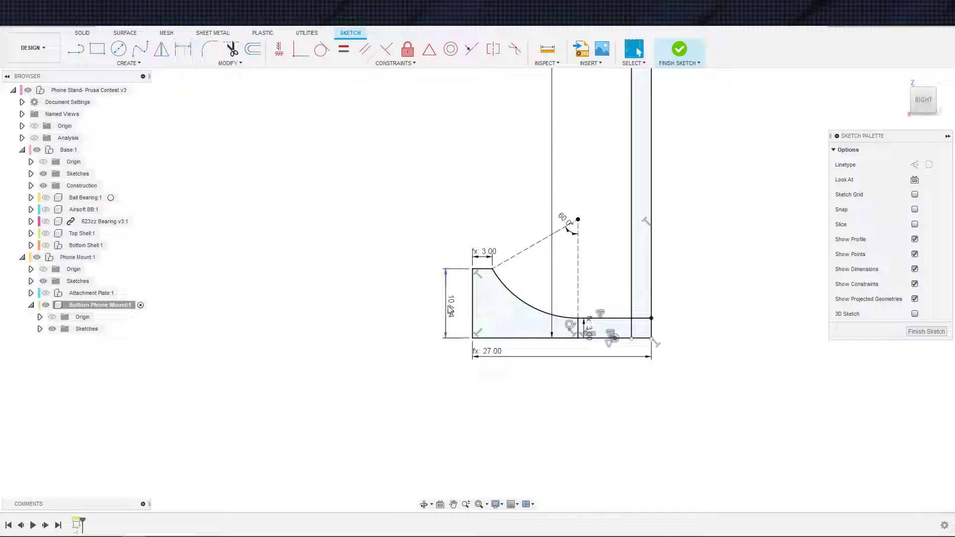
pyautogui.moveTo(450, 311); pyautogui.dragTo(454, 305)
pyautogui.press('d')
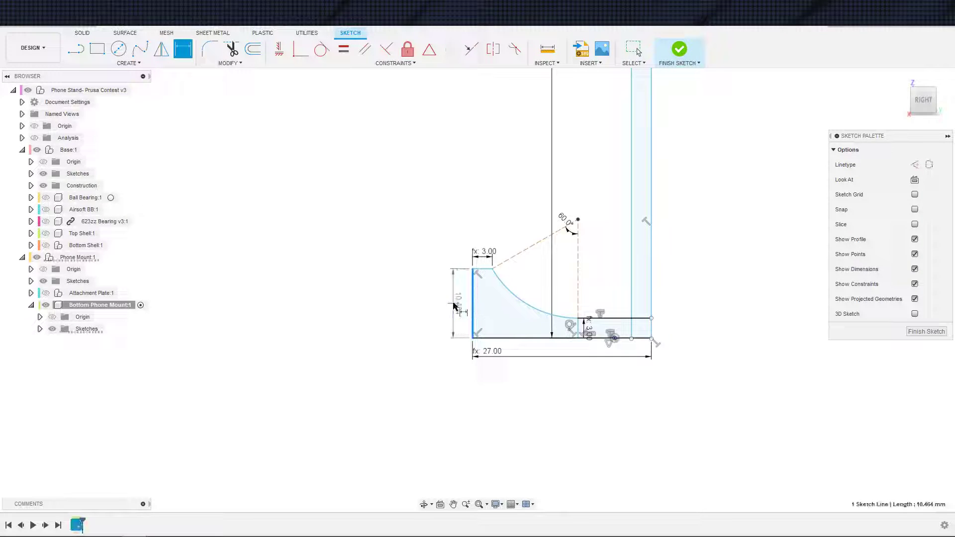
pyautogui.press('Escape')
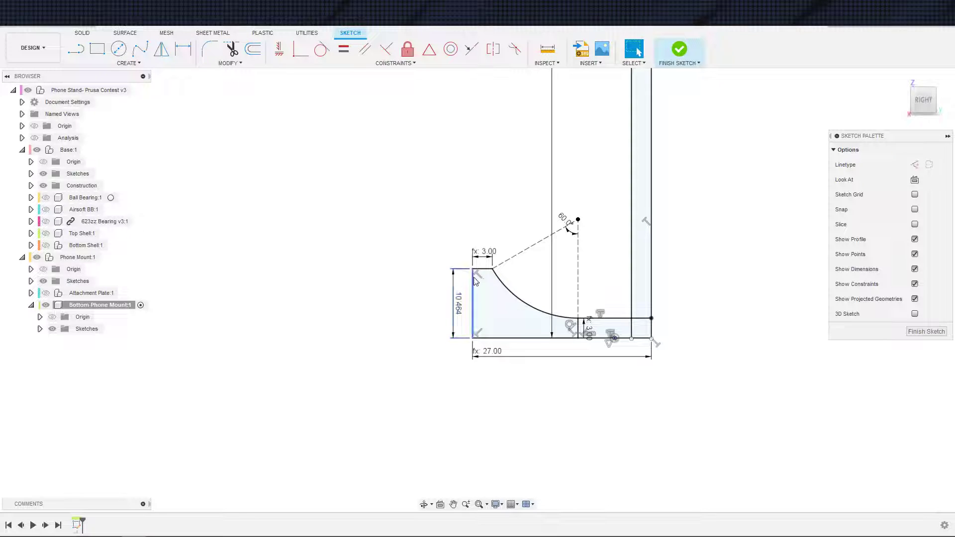
pyautogui.hotkey('ctrl', 'z')
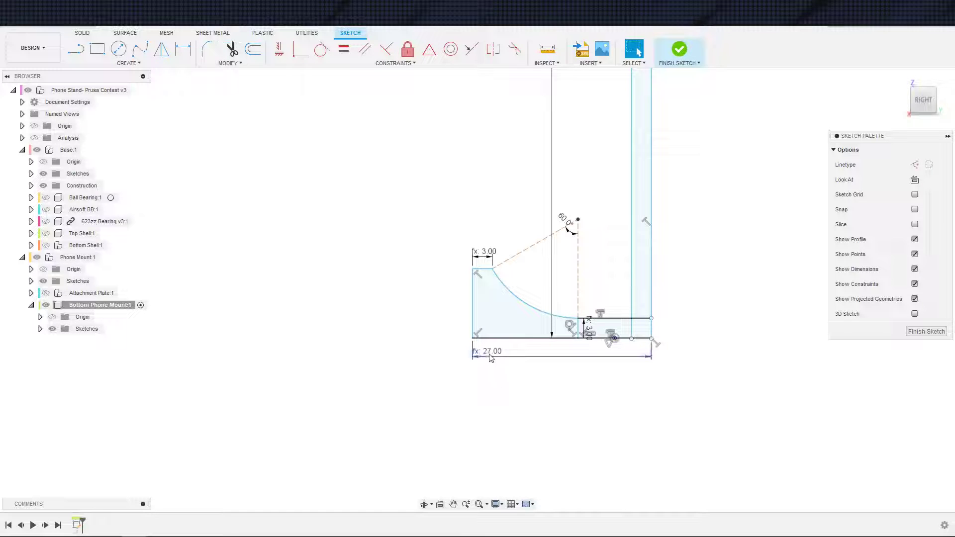
# Lower the lip's top edge to a height of about 9.06 mm and select its outer vertical edge.
pyautogui.click(483, 269)
pyautogui.moveTo(483, 273); pyautogui.dragTo(479, 292)
pyautogui.click(480, 293)
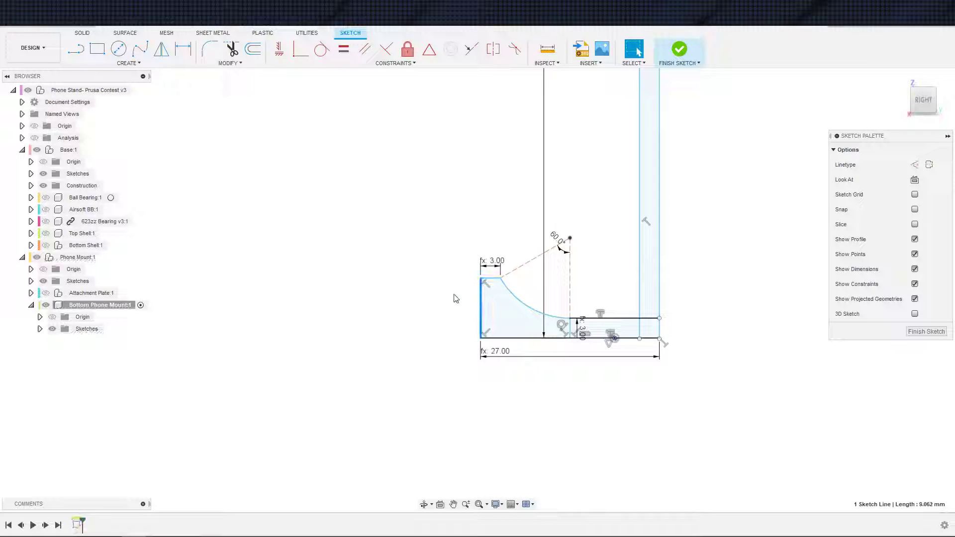
# Try a height dimension on the lowered lip's outer edge, and revert to the undimensioned, taller lip.
pyautogui.press('d')
pyautogui.click(445, 309)
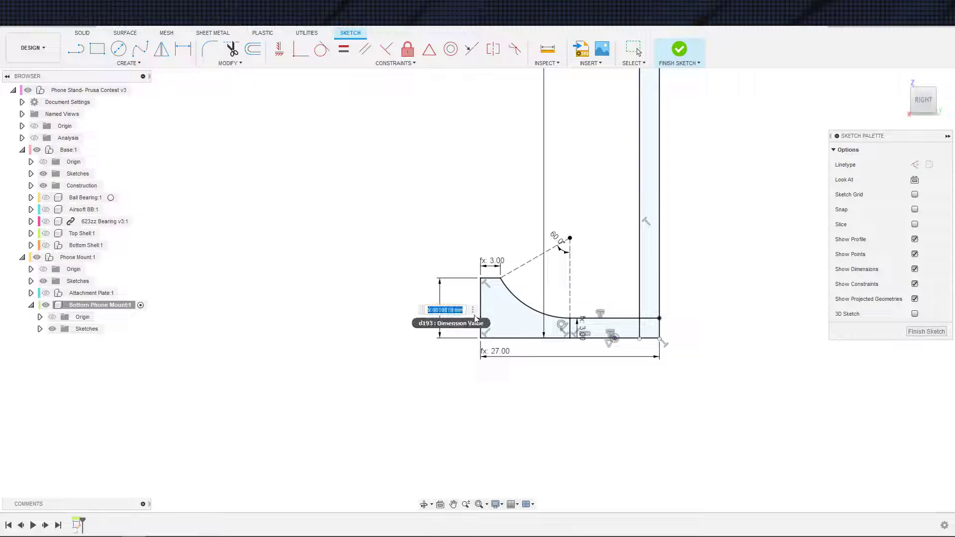
pyautogui.press('Escape')
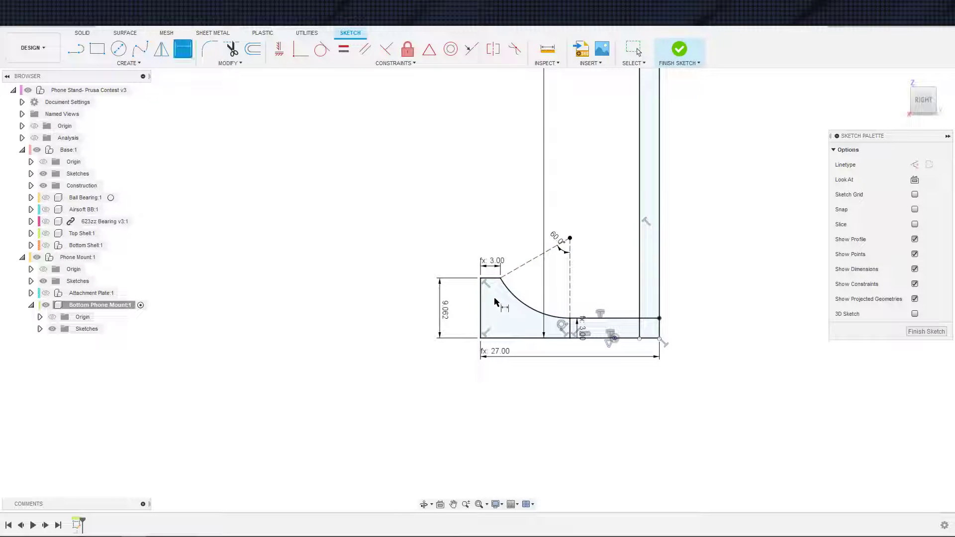
pyautogui.press('Escape')
pyautogui.moveTo(493, 294); pyautogui.dragTo(481, 301)
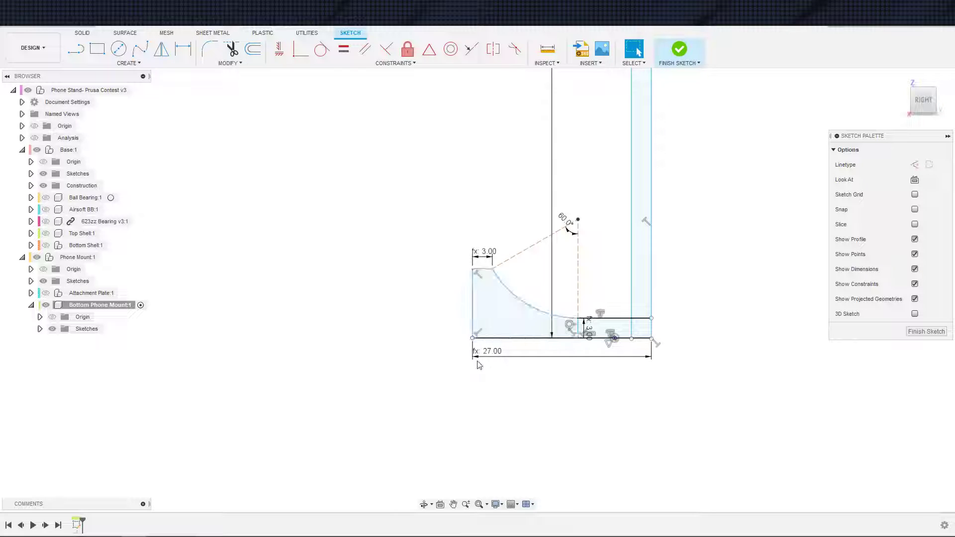
# Draw a tangent arc from the base's bottom edge, below the inner arc's lower end, curving up toward the lip's outer edge.
pyautogui.scroll(-1, 516, 332)
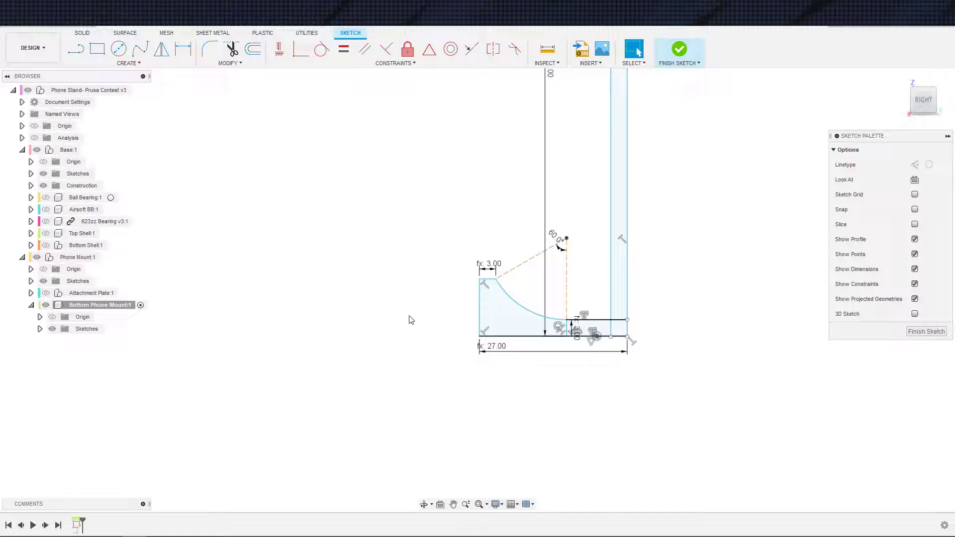
pyautogui.click(155, 63)
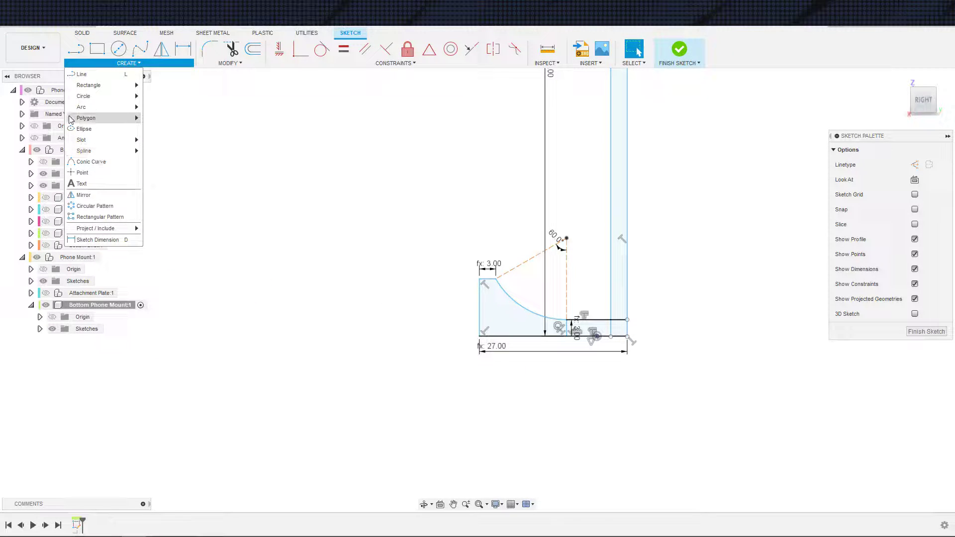
pyautogui.moveTo(87, 118)
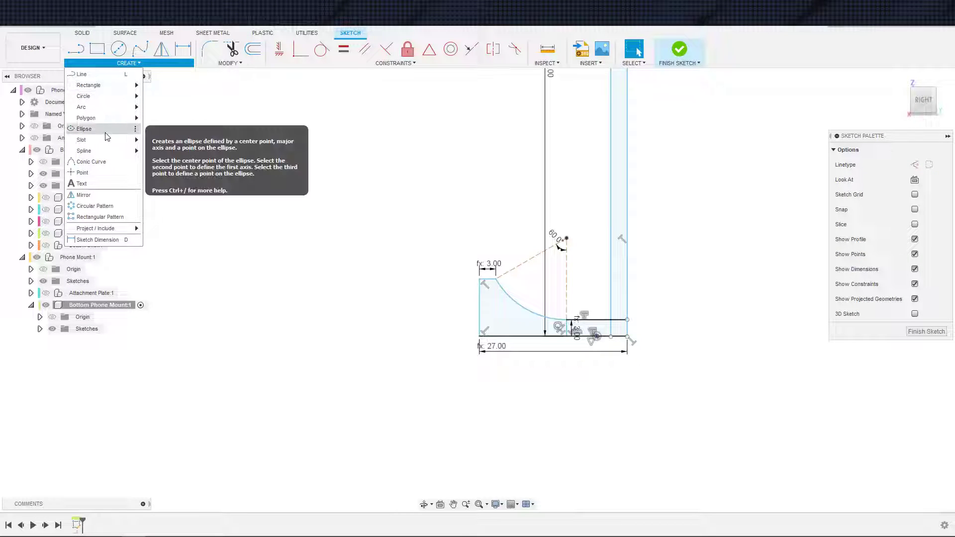
pyautogui.moveTo(132, 107)
pyautogui.click(155, 118)
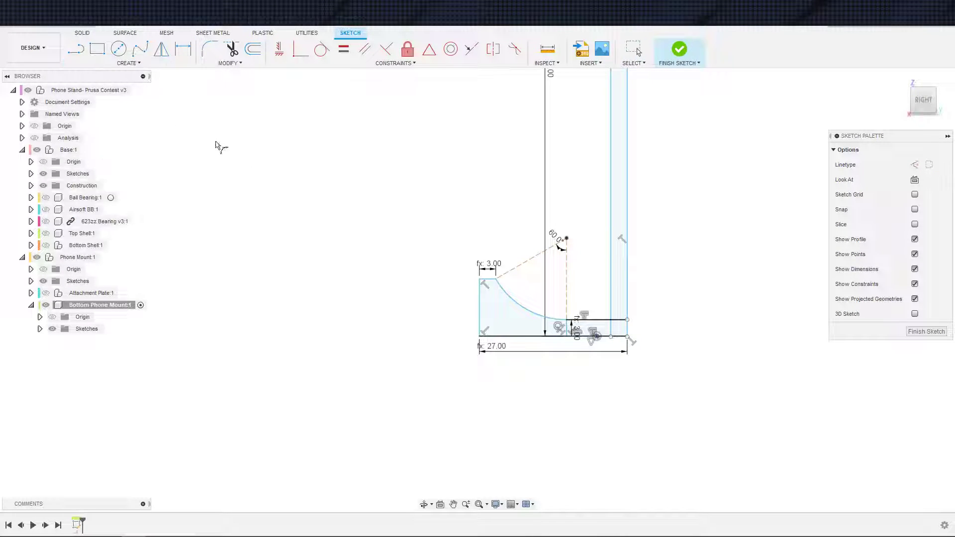
pyautogui.click(547, 334)
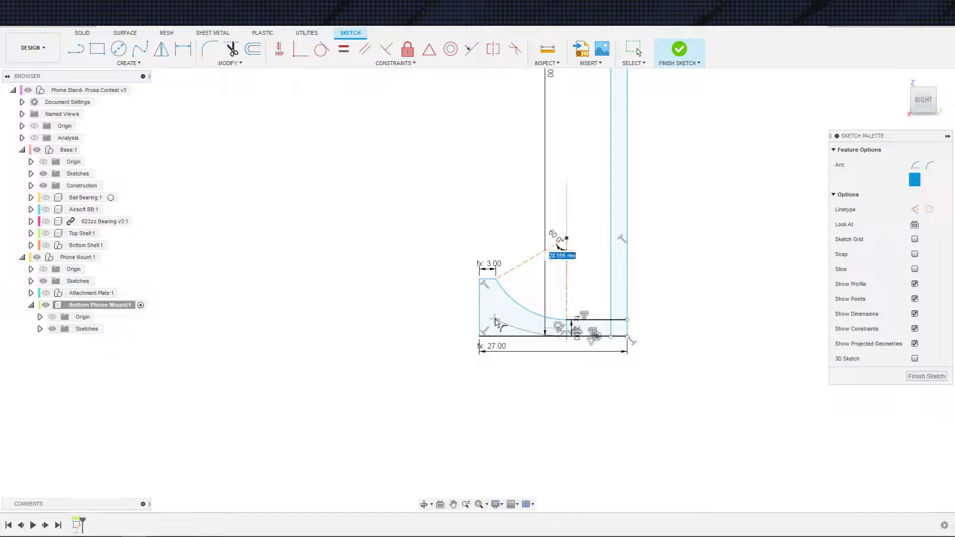
pyautogui.click(559, 249)
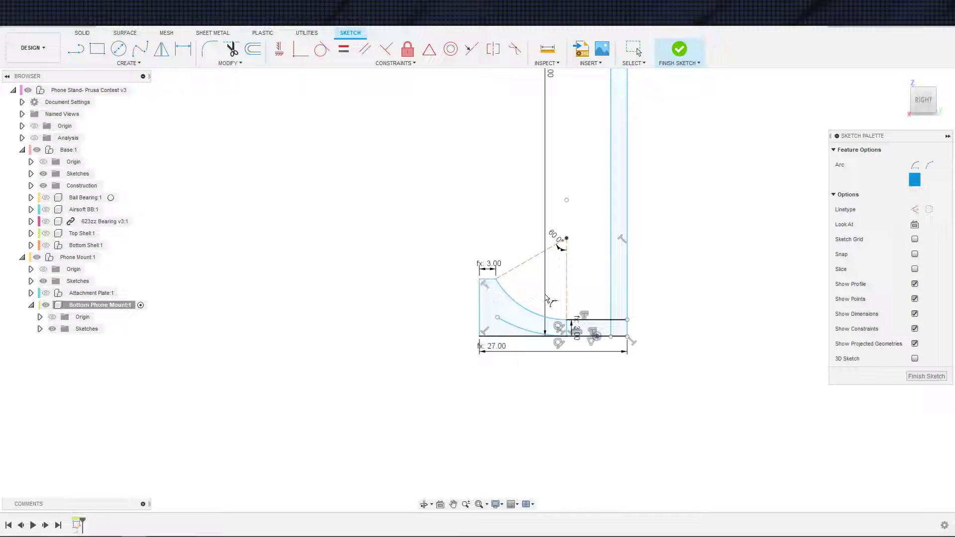
# Constrain the new outer arc's free end to the outer corner at the top of the lip.
pyautogui.press('Escape')
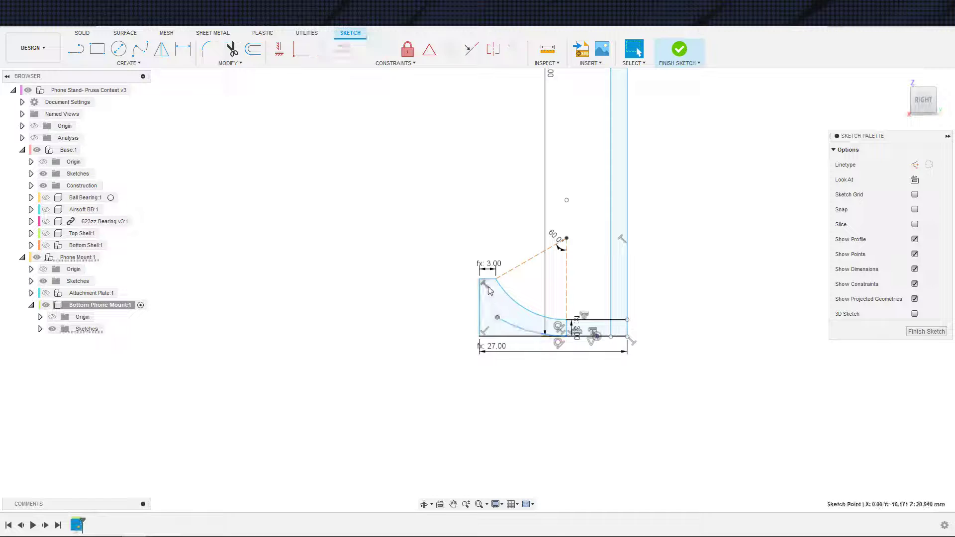
pyautogui.click(300, 48)
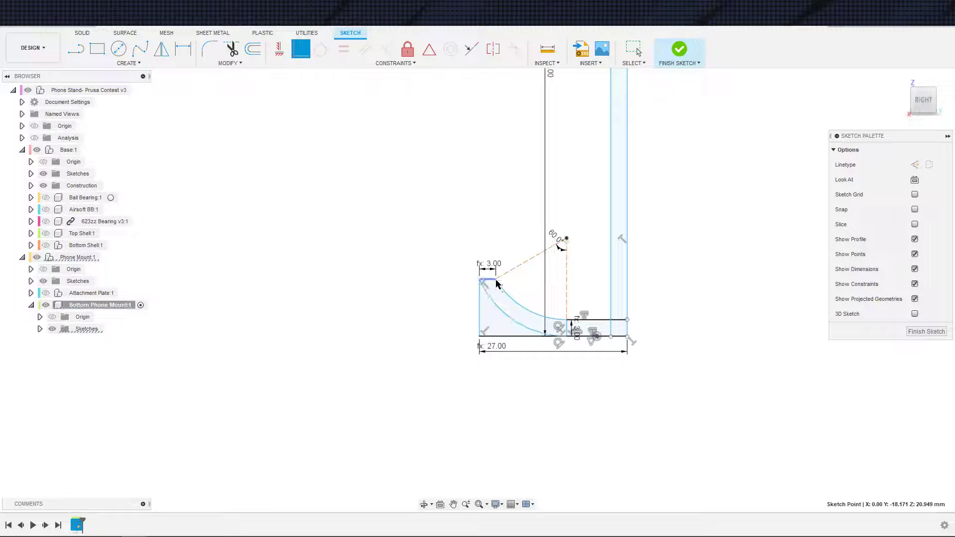
pyautogui.press('Escape')
# Add a height dimension outside the lip's outer vertical edge, accepting the proposed value.
pyautogui.scroll(2, 460, 262)
pyautogui.scroll(-1, 419, 244)
pyautogui.scroll(4, 419, 244)
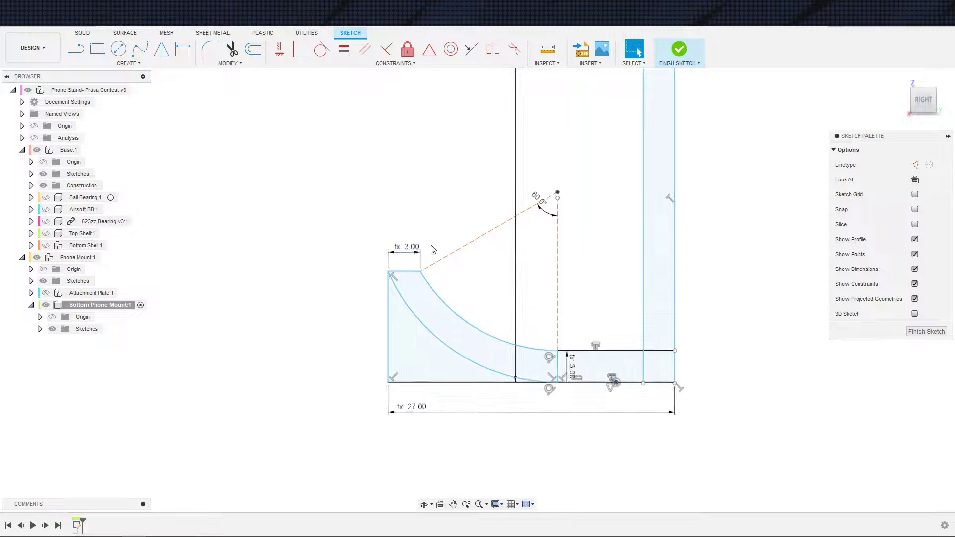
pyautogui.click(368, 382)
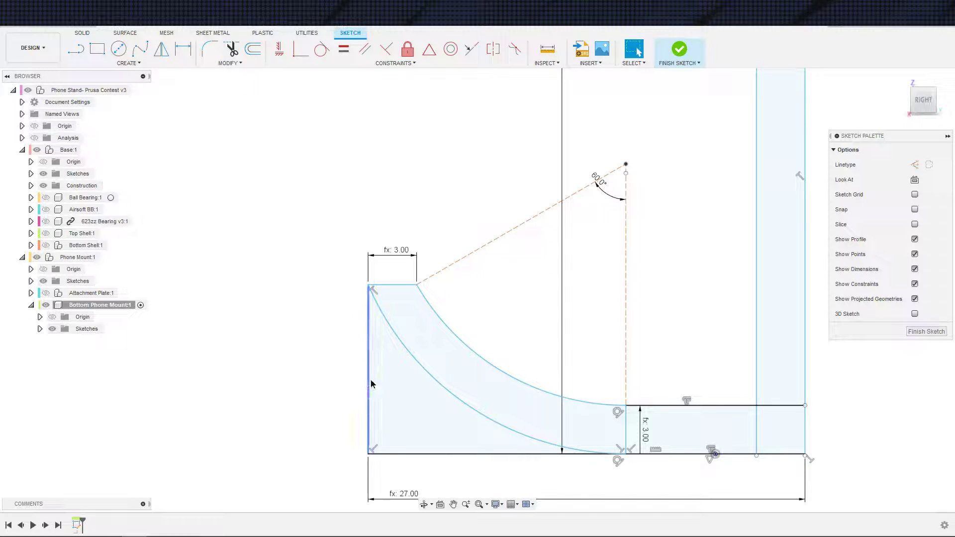
pyautogui.press('d')
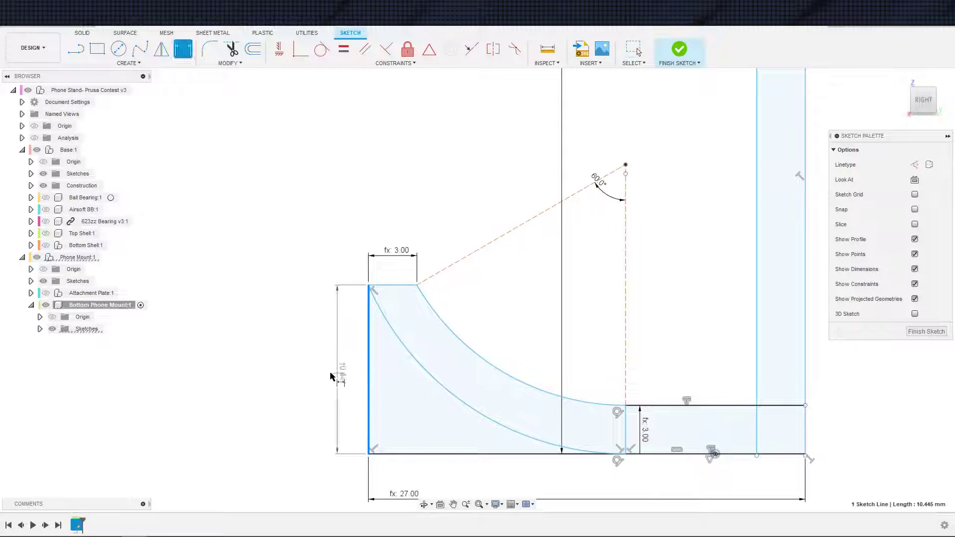
pyautogui.click(311, 374)
pyautogui.press('Return')
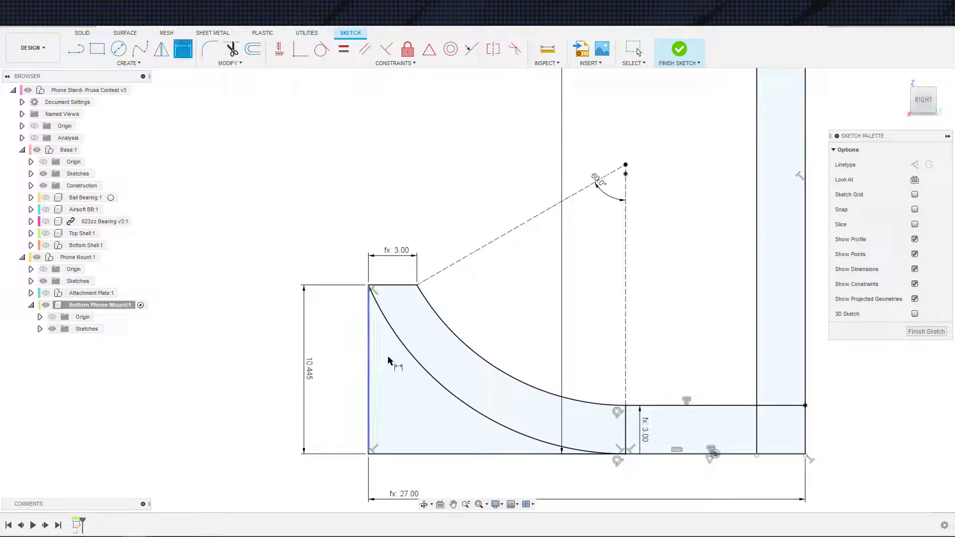
pyautogui.scroll(-2, 401, 369)
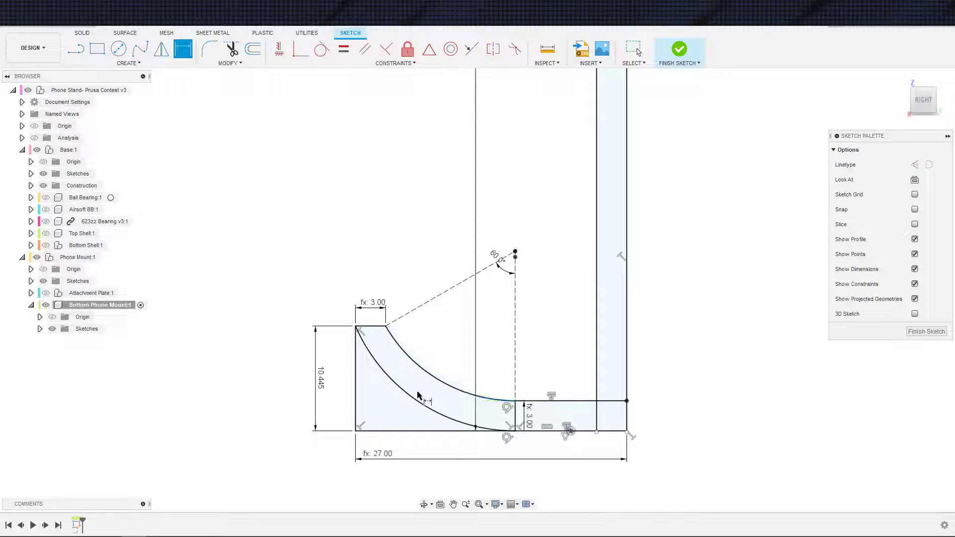
pyautogui.press('Escape')
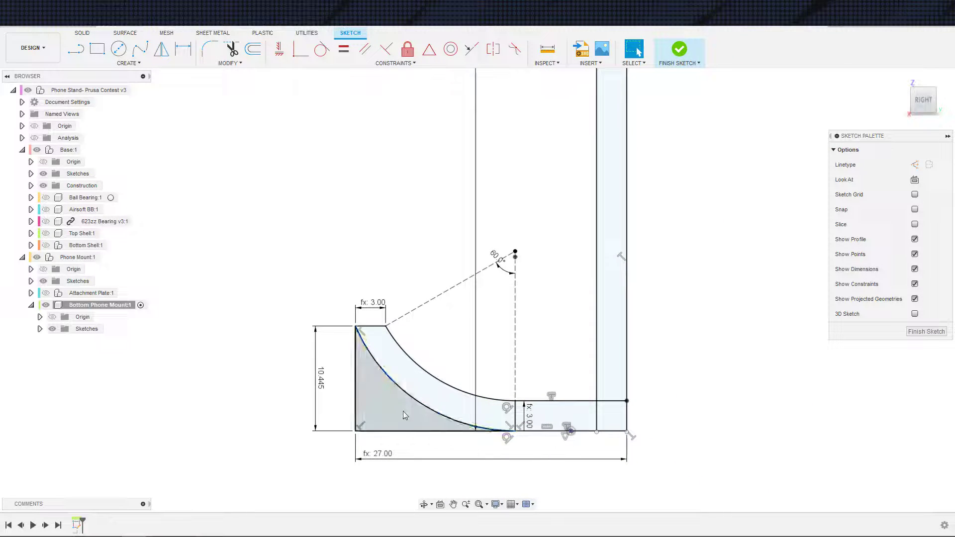
# Convert the lip's outer vertical edge and the bottom edge segment beneath the outer arc to construction lines.
pyautogui.click(404, 431)
pyautogui.press('x')
pyautogui.click(355, 401)
pyautogui.press('x')
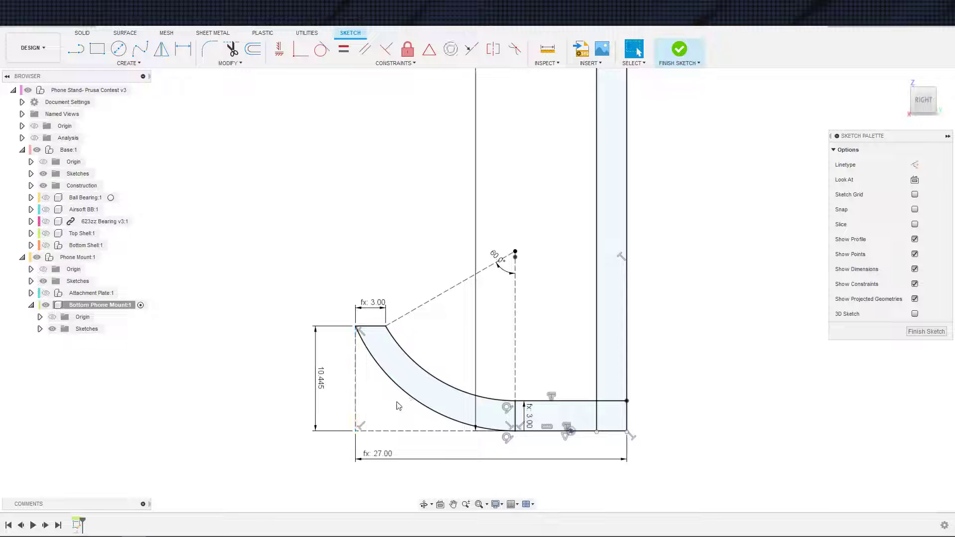
pyautogui.scroll(-3, 448, 420)
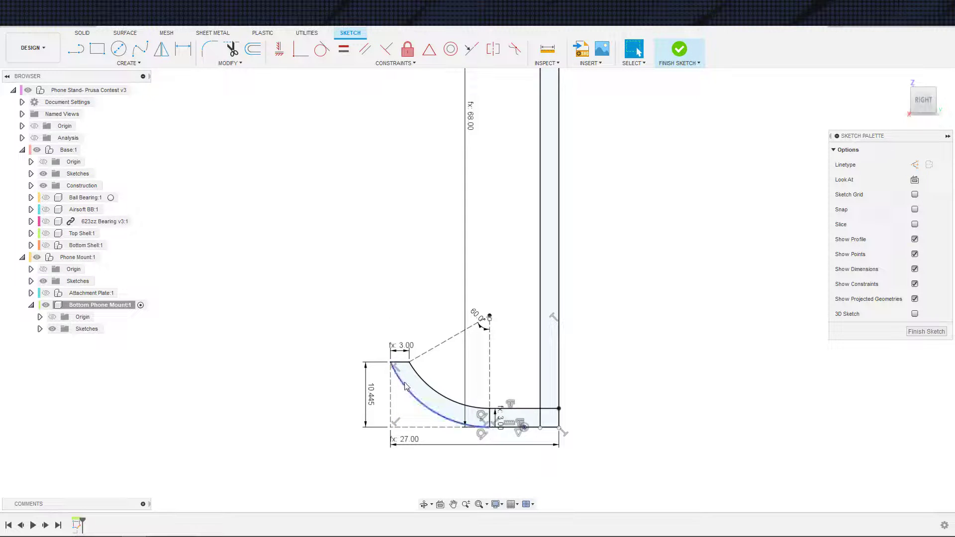
pyautogui.scroll(-2, 447, 404)
pyautogui.scroll(2, 447, 404)
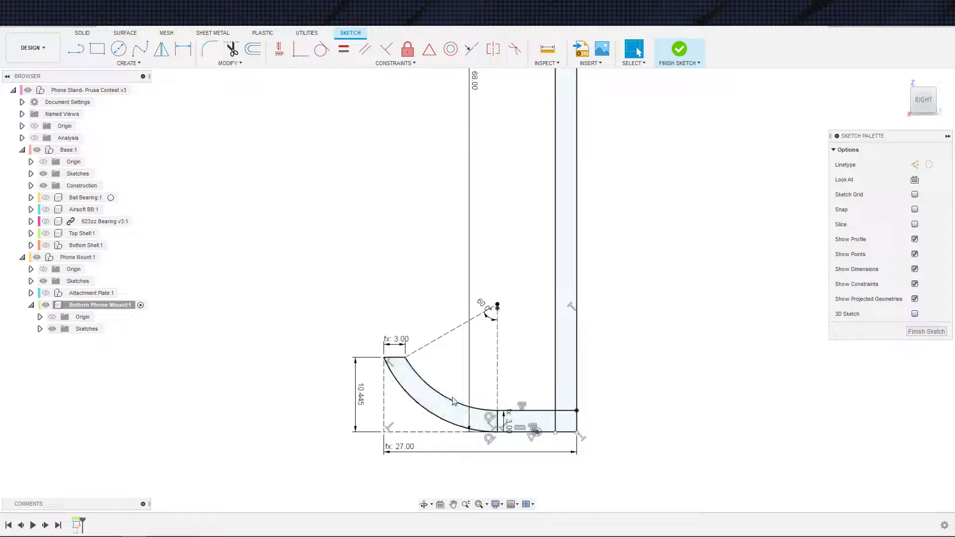
# Extrude the four profiles of the curved lip, base and upright symmetrically to a total of 50 mm as a new body.
pyautogui.scroll(-4, 465, 419)
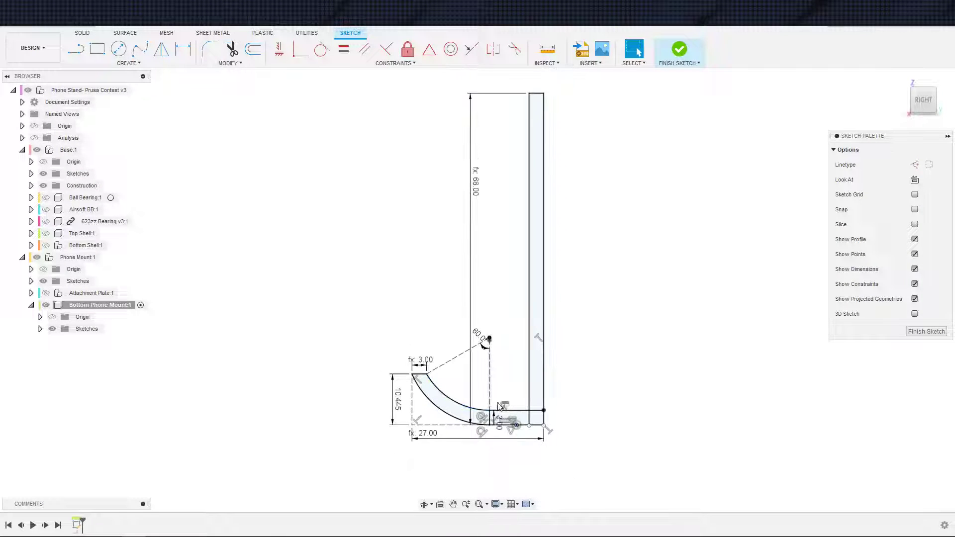
pyautogui.press('e')
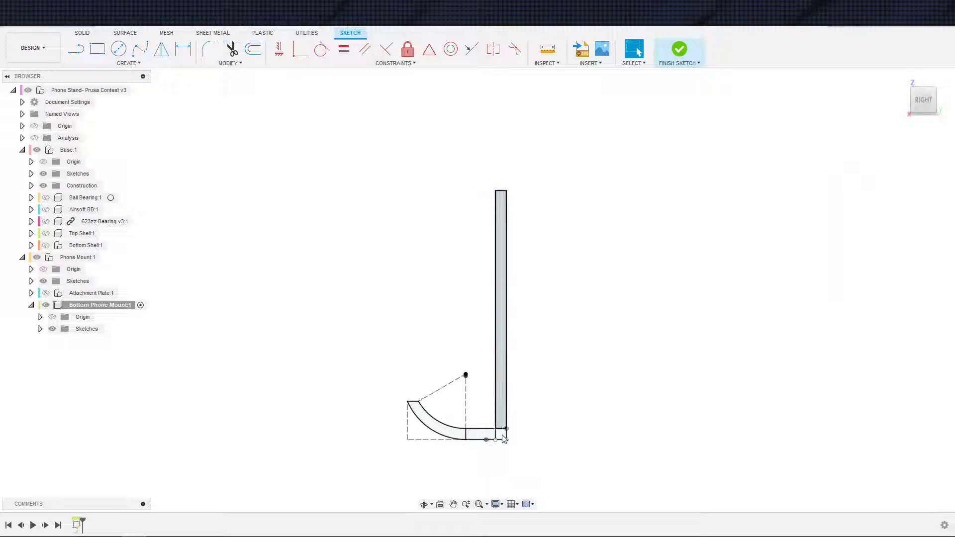
pyautogui.click(460, 436)
pyautogui.click(482, 434)
pyautogui.click(501, 435)
pyautogui.click(504, 409)
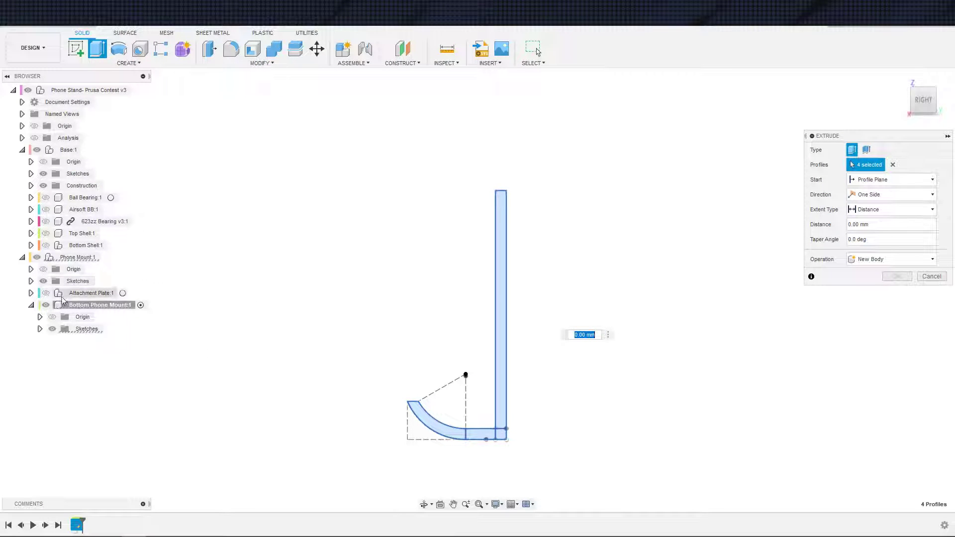
pyautogui.click(852, 195)
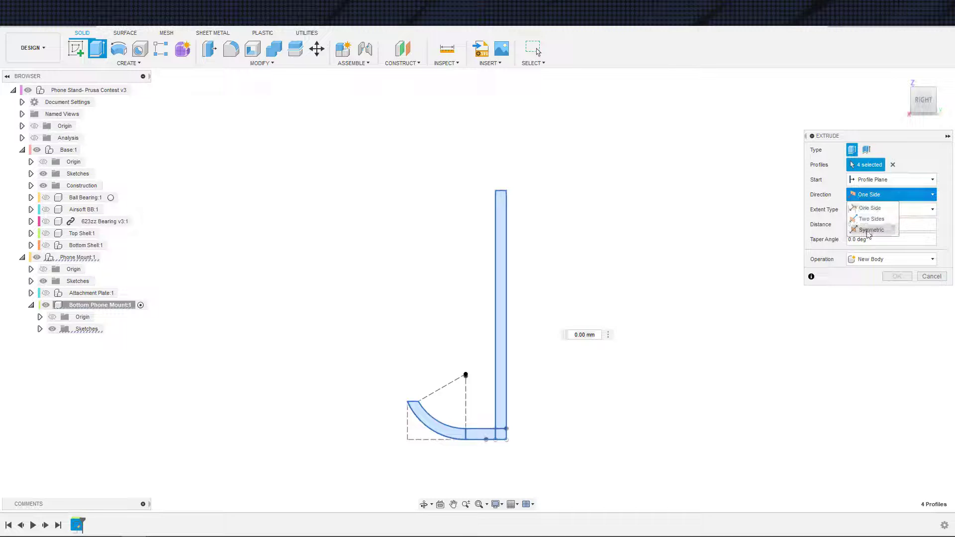
pyautogui.click(868, 223)
pyautogui.click(871, 226)
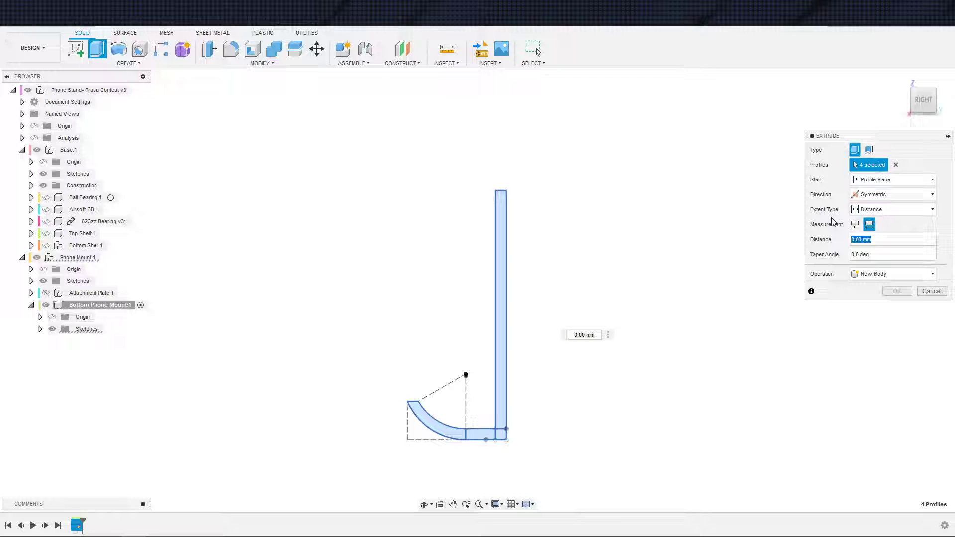
pyautogui.write('50')
pyautogui.keyDown('shift'); pyautogui.moveTo(763, 257); pyautogui.dragTo(726, 300, button='middle'); pyautogui.keyUp('shift')
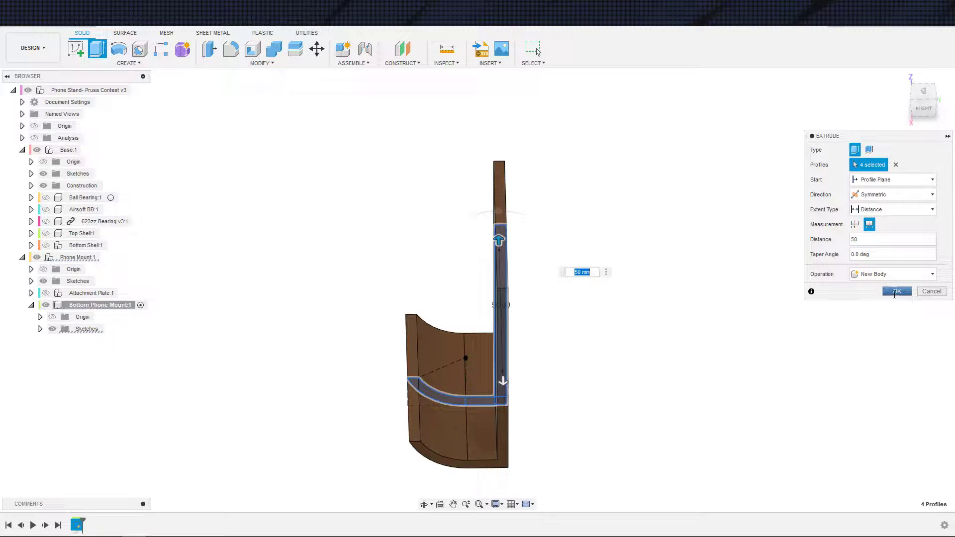
pyautogui.click(895, 293)
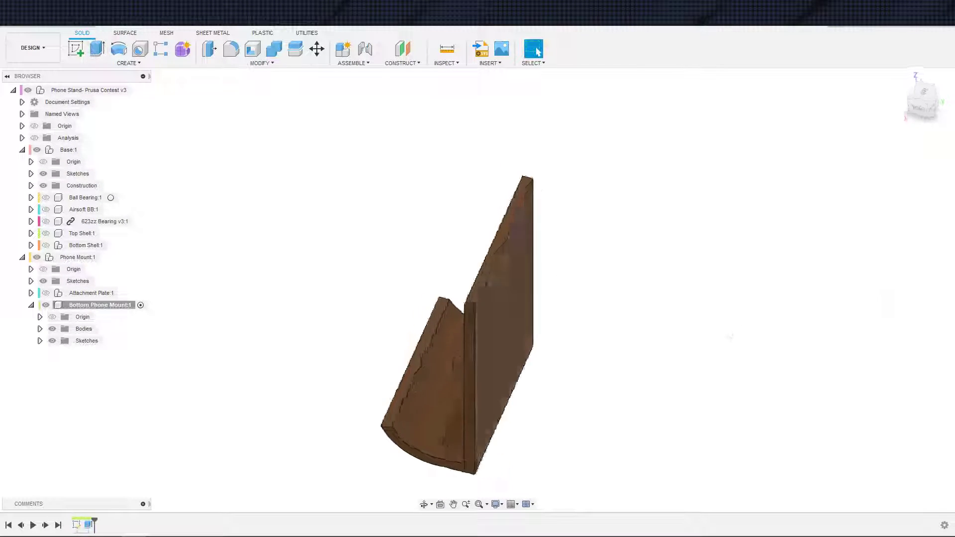
# Show the Attachment Plate, Bottom Shell and Top Shell components, and activate the top-level assembly.
pyautogui.keyDown('shift'); pyautogui.moveTo(497, 298); pyautogui.dragTo(398, 303, button='middle'); pyautogui.keyUp('shift')
pyautogui.keyDown('shift'); pyautogui.moveTo(652, 255); pyautogui.dragTo(487, 256, button='middle'); pyautogui.keyUp('shift')
pyautogui.moveTo(481, 325)
pyautogui.keyDown('shift'); pyautogui.mouseDown(button='middle')
pyautogui.moveTo(582, 321)
pyautogui.moveTo(653, 293)
pyautogui.moveTo(479, 315)
pyautogui.mouseUp(button='middle'); pyautogui.keyUp('shift')
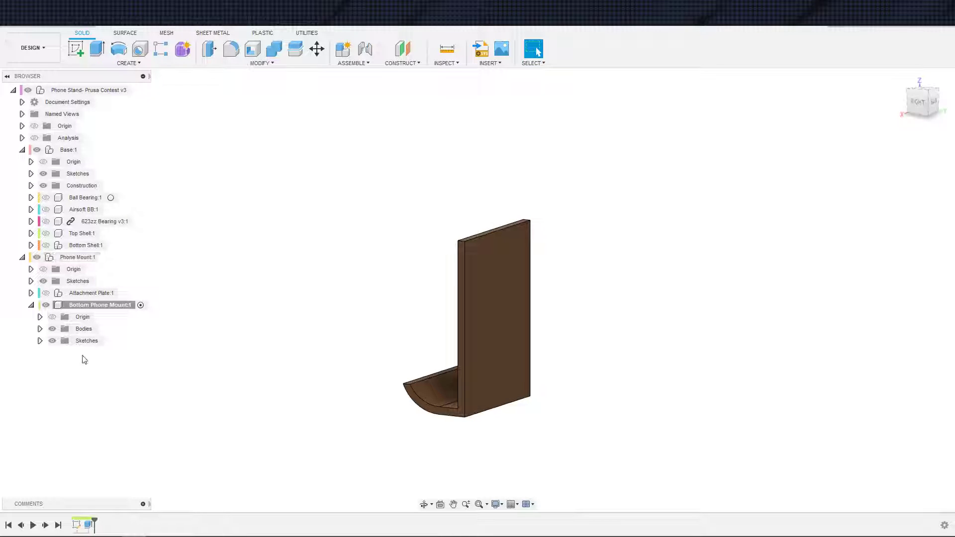
pyautogui.keyDown('shift'); pyautogui.moveTo(162, 353); pyautogui.dragTo(268, 363, button='middle'); pyautogui.keyUp('shift')
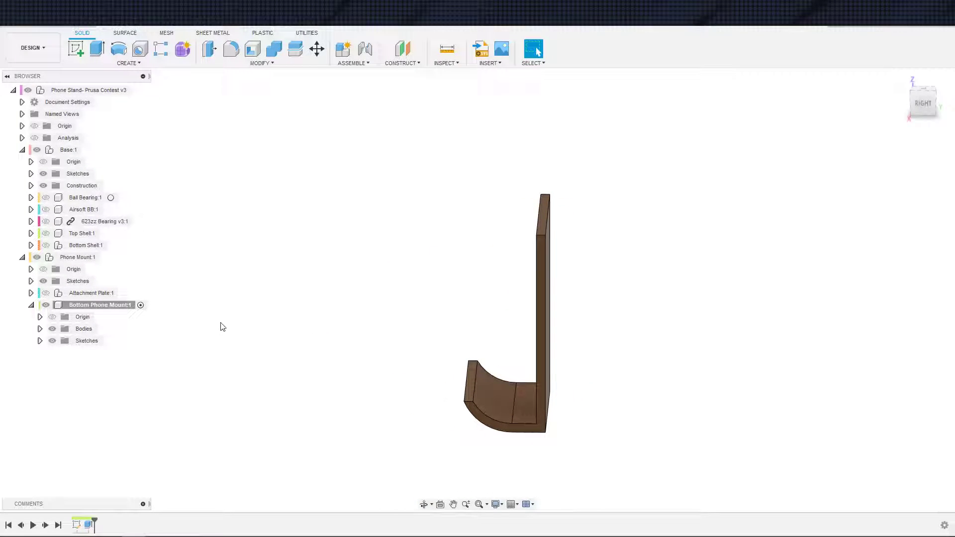
pyautogui.keyDown('shift'); pyautogui.moveTo(222, 327); pyautogui.dragTo(366, 328, button='middle'); pyautogui.keyUp('shift')
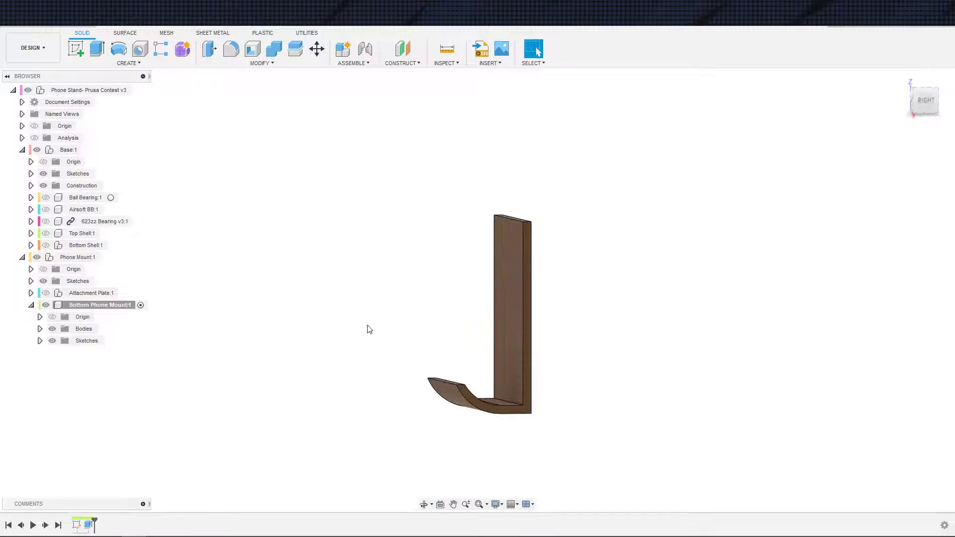
pyautogui.click(45, 293)
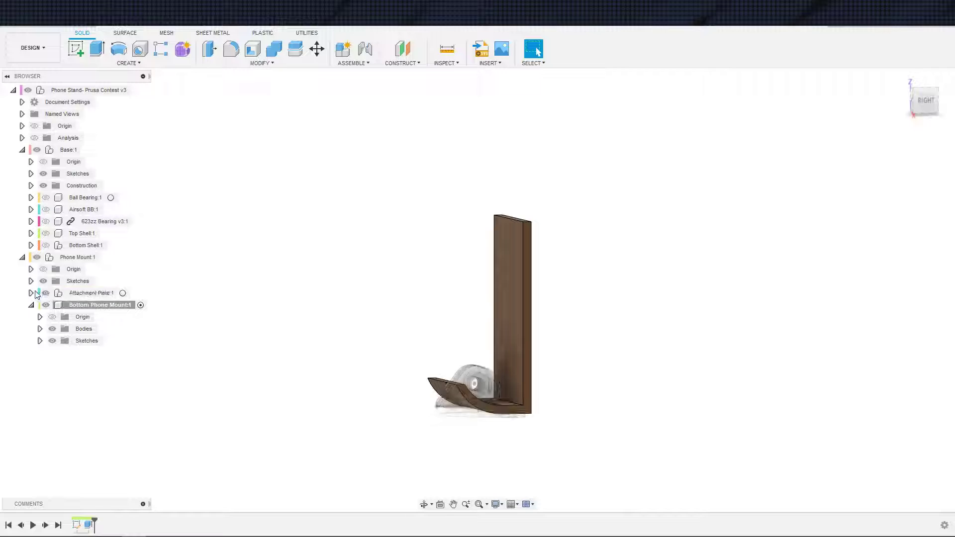
pyautogui.click(31, 292)
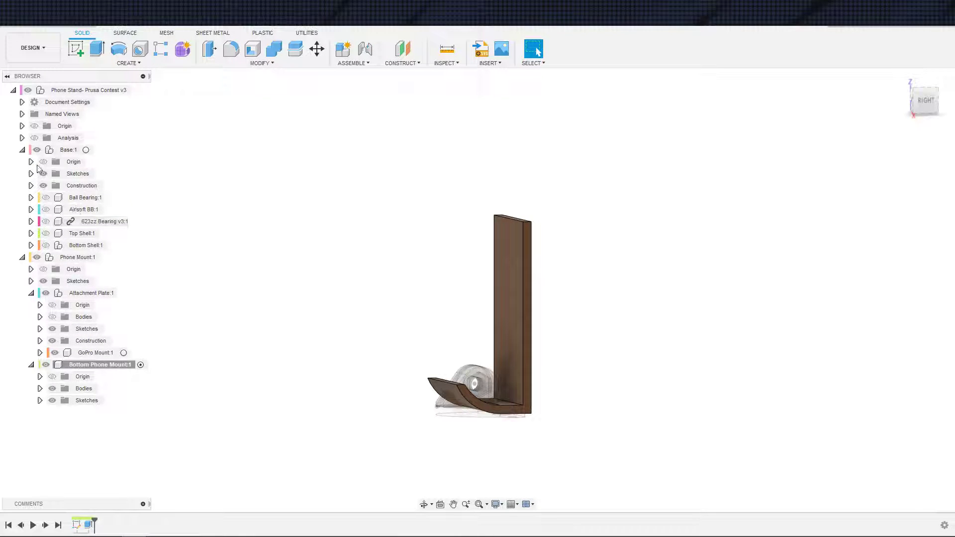
pyautogui.click(46, 245)
pyautogui.click(45, 234)
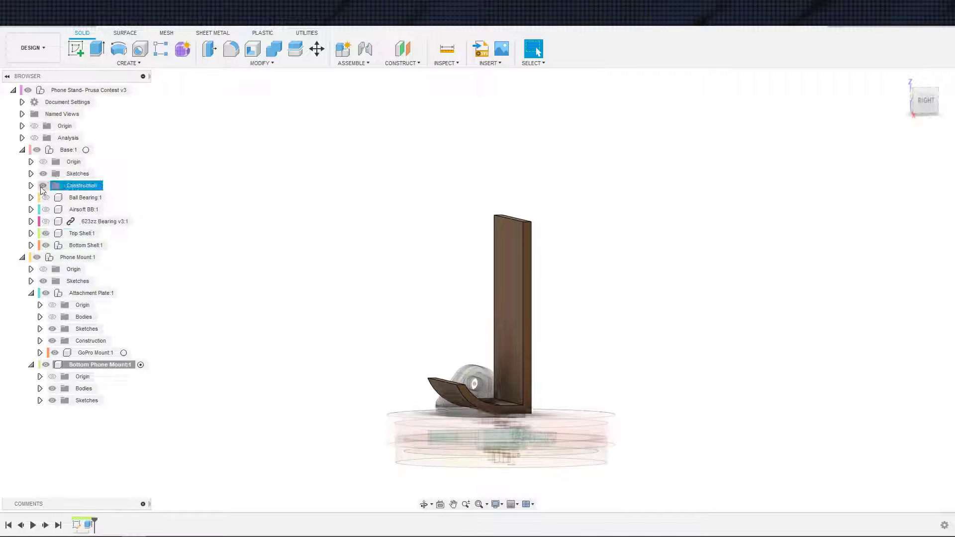
pyautogui.click(137, 90)
# Examine from several angles how the extruded phone mount sits over the GoPro mount and the round base.
pyautogui.keyDown('shift'); pyautogui.moveTo(308, 243); pyautogui.dragTo(348, 248, button='middle'); pyautogui.keyUp('shift')
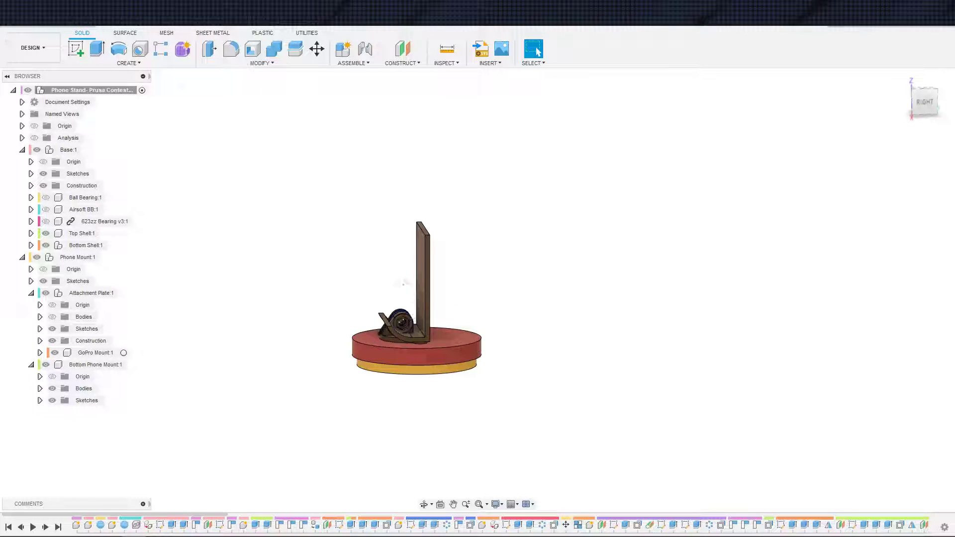
pyautogui.keyDown('shift'); pyautogui.moveTo(407, 288); pyautogui.dragTo(356, 292, button='middle'); pyautogui.keyUp('shift')
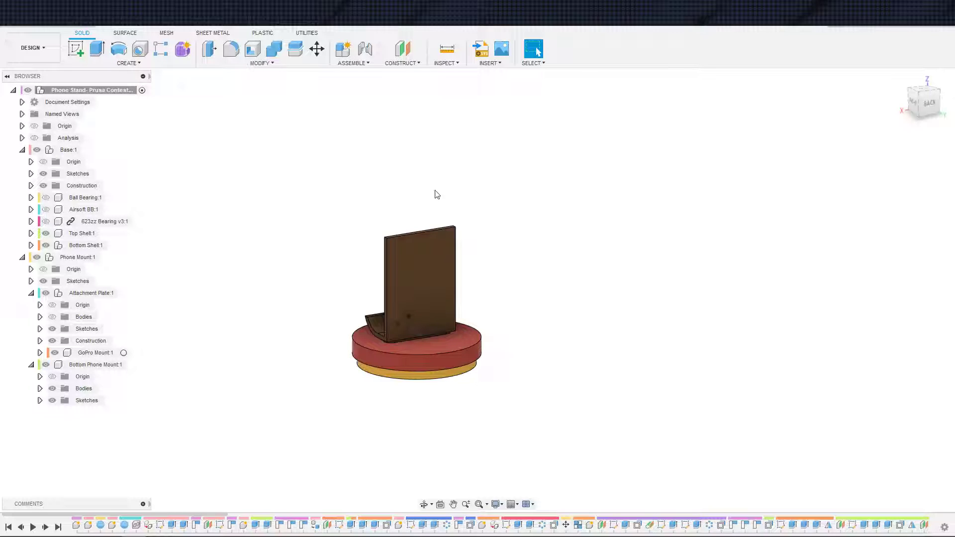
pyautogui.keyDown('shift'); pyautogui.moveTo(490, 240); pyautogui.dragTo(540, 247, button='middle'); pyautogui.keyUp('shift')
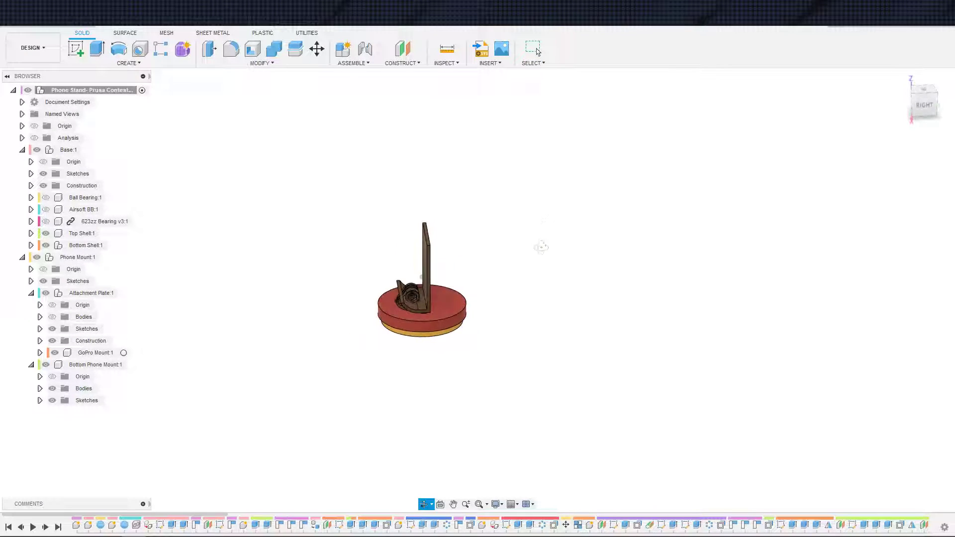
pyautogui.scroll(6, 502, 251)
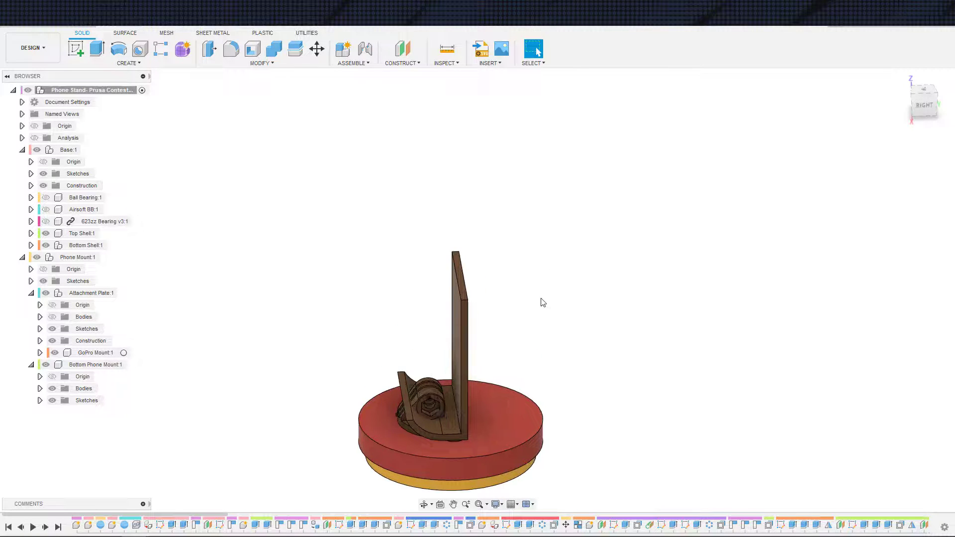
pyautogui.keyDown('shift'); pyautogui.moveTo(543, 302); pyautogui.dragTo(610, 343, button='middle'); pyautogui.keyUp('shift')
pyautogui.scroll(1, 507, 288)
pyautogui.scroll(-2, 517, 279)
pyautogui.scroll(-1, 577, 321)
pyautogui.scroll(1, 610, 343)
pyautogui.scroll(1, 665, 290)
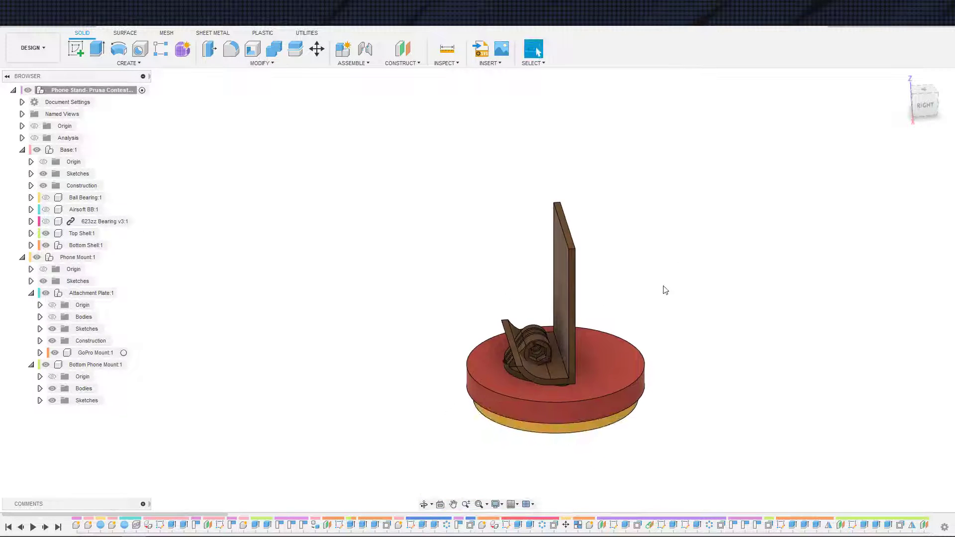
# Inspect the phone mount's upright and curved lip against the GoPro mount and round base from the side and at an angle.
pyautogui.moveTo(665, 291)
pyautogui.keyDown('shift'); pyautogui.mouseDown(button='middle')
pyautogui.moveTo(686, 252)
pyautogui.moveTo(650, 285)
pyautogui.mouseUp(button='middle'); pyautogui.keyUp('shift')
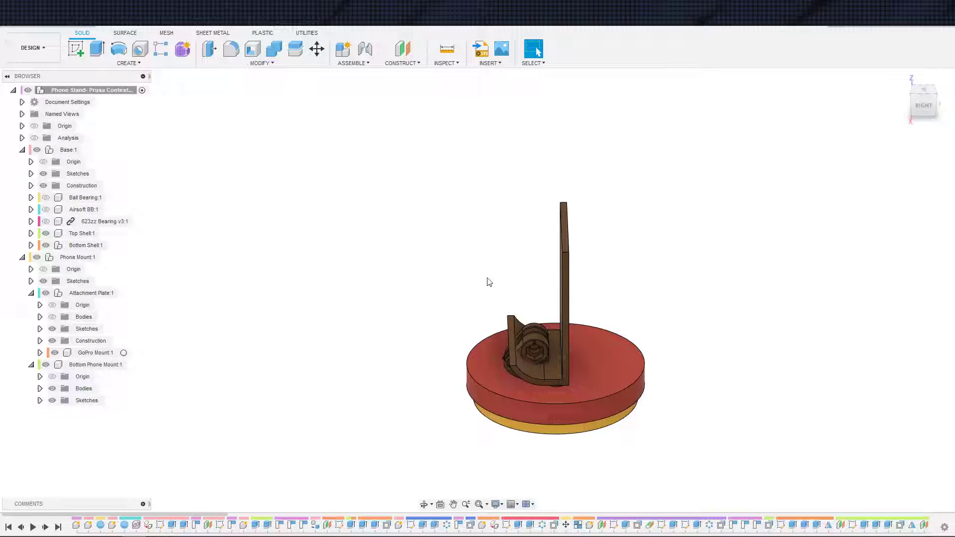
pyautogui.scroll(-3, 447, 258)
pyautogui.scroll(3, 397, 271)
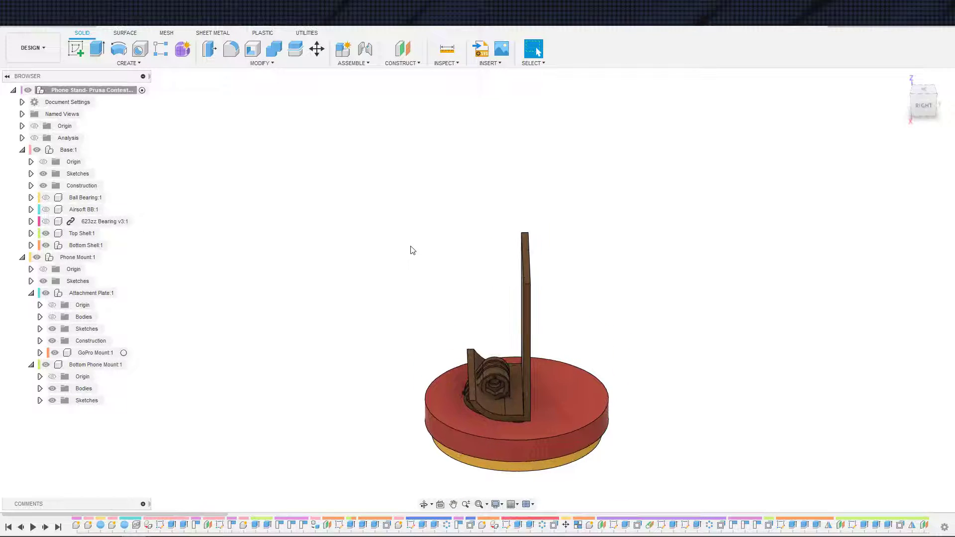
pyautogui.scroll(-1, 400, 233)
pyautogui.scroll(1, 378, 237)
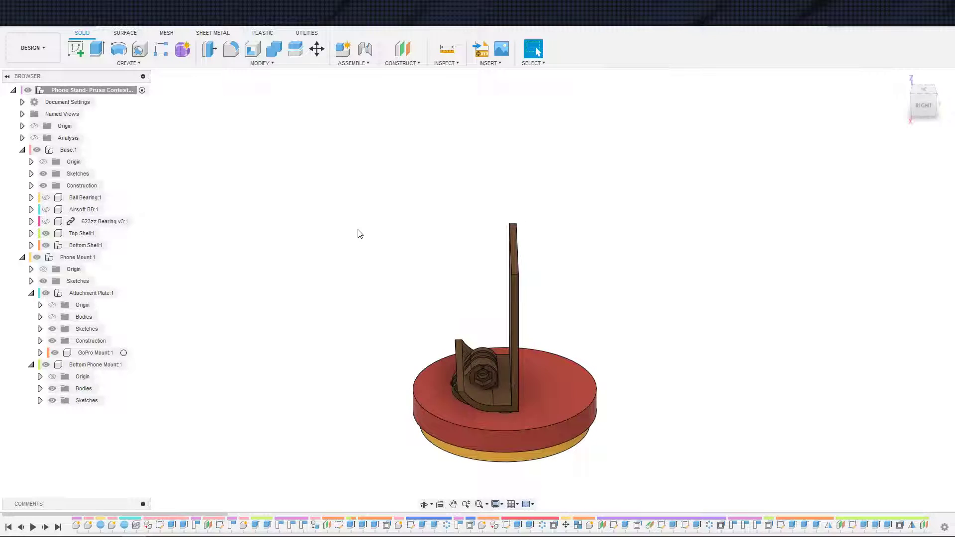
pyautogui.scroll(2, 378, 234)
pyautogui.scroll(-1, 387, 189)
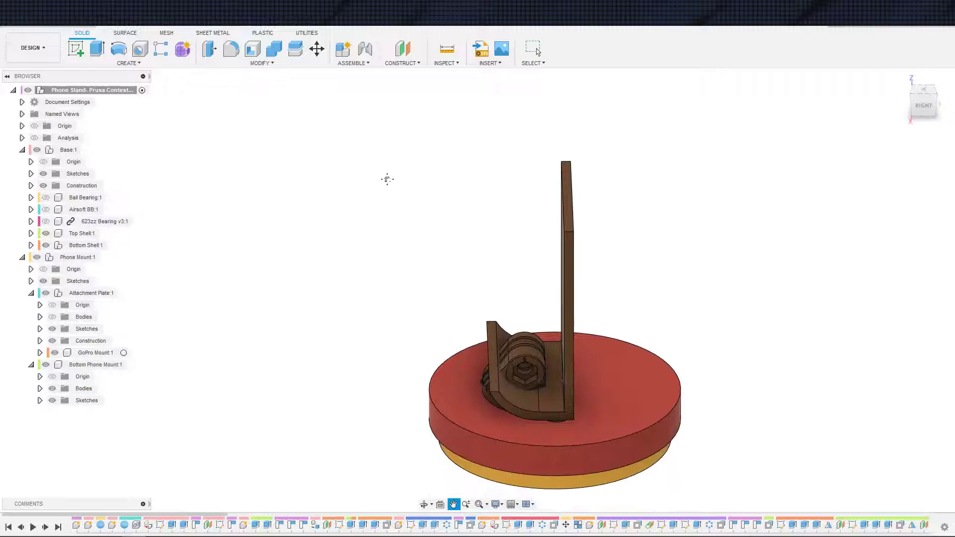
pyautogui.keyDown('shift'); pyautogui.moveTo(404, 197); pyautogui.dragTo(428, 188, button='middle'); pyautogui.keyUp('shift')
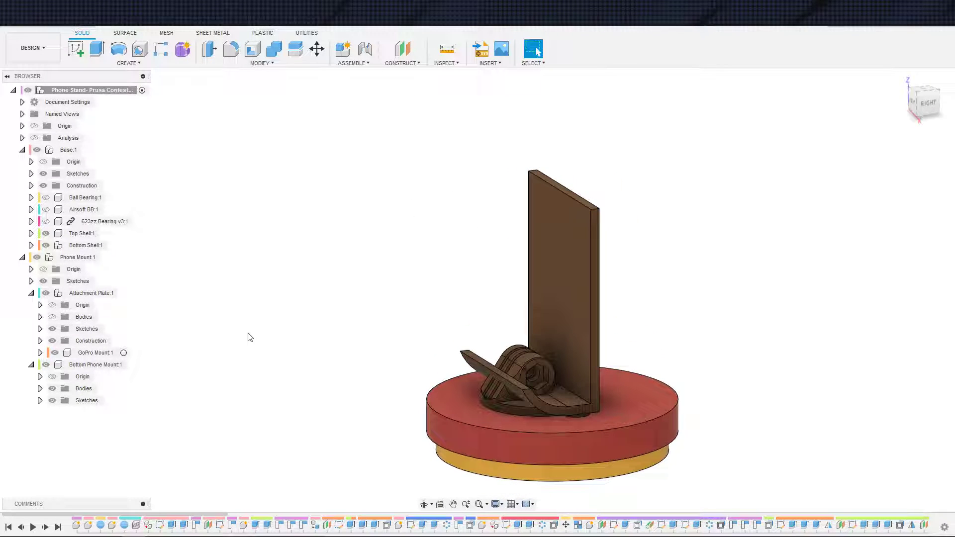
# Look through the sketches contained in the Attachment Plate and GoPro Mount components.
pyautogui.click(39, 328)
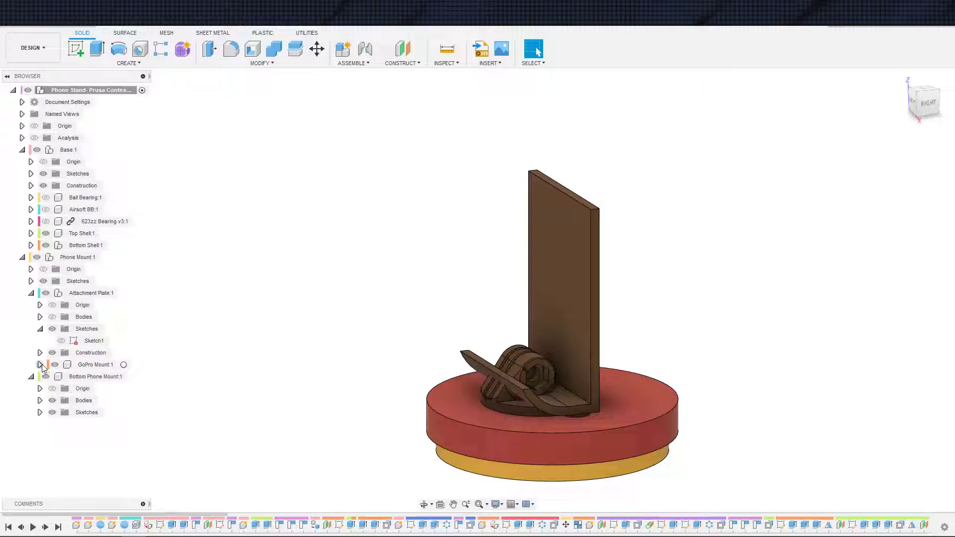
pyautogui.click(41, 365)
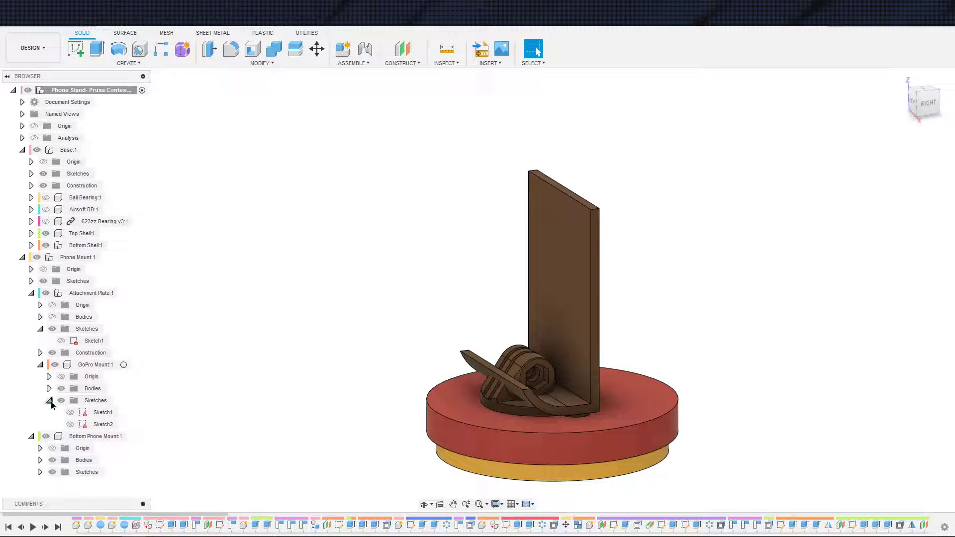
pyautogui.click(50, 401)
pyautogui.click(40, 365)
pyautogui.scroll(-3, 188, 384)
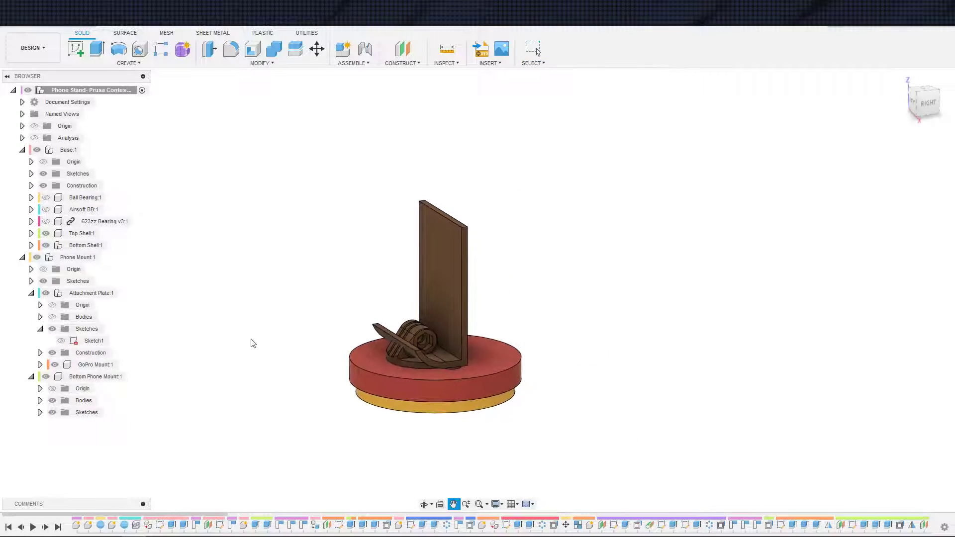
pyautogui.press('Escape')
pyautogui.keyDown('shift'); pyautogui.moveTo(253, 343); pyautogui.dragTo(260, 324, button='middle'); pyautogui.keyUp('shift')
pyautogui.scroll(-2, 214, 338)
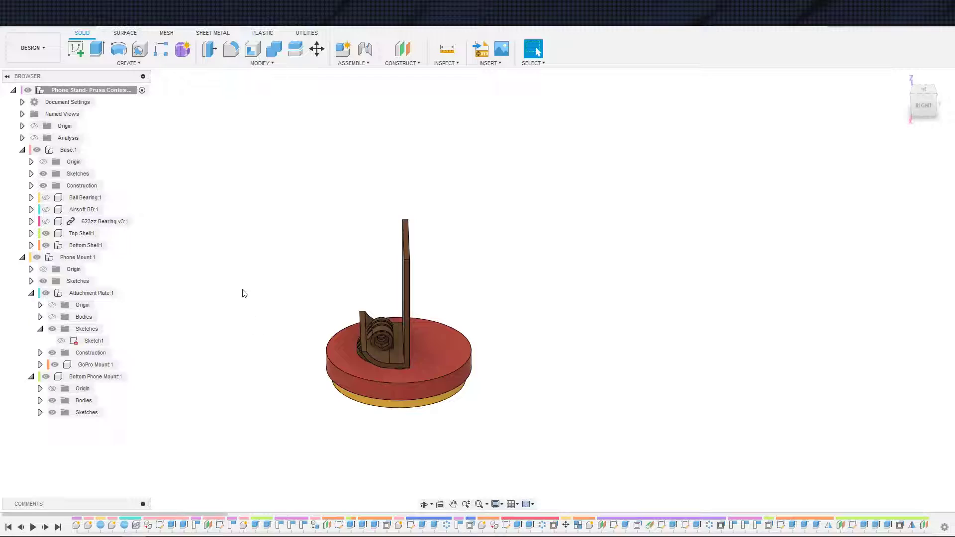
pyautogui.moveTo(244, 294)
pyautogui.keyDown('shift'); pyautogui.mouseDown(button='middle')
pyautogui.moveTo(294, 264)
pyautogui.moveTo(265, 307)
pyautogui.moveTo(257, 284)
pyautogui.mouseUp(button='middle'); pyautogui.keyUp('shift')
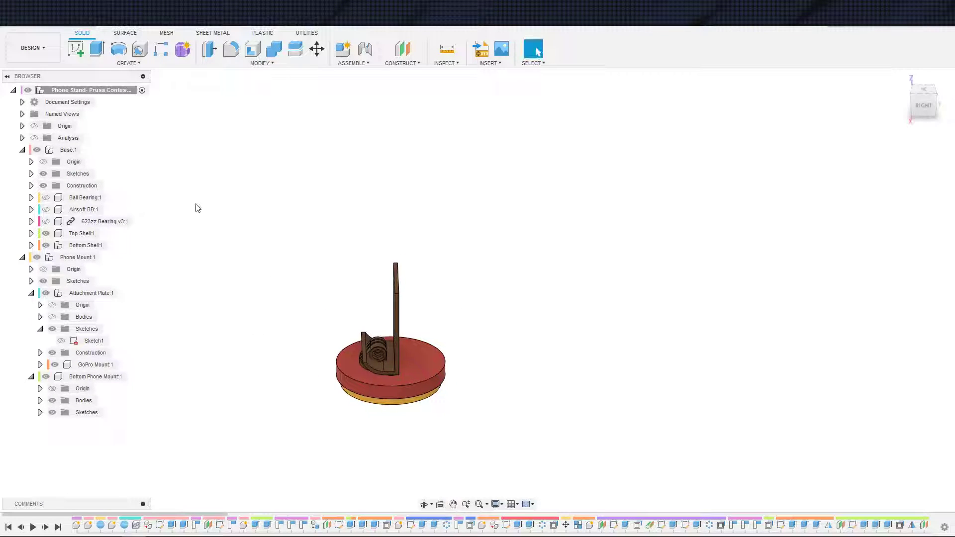